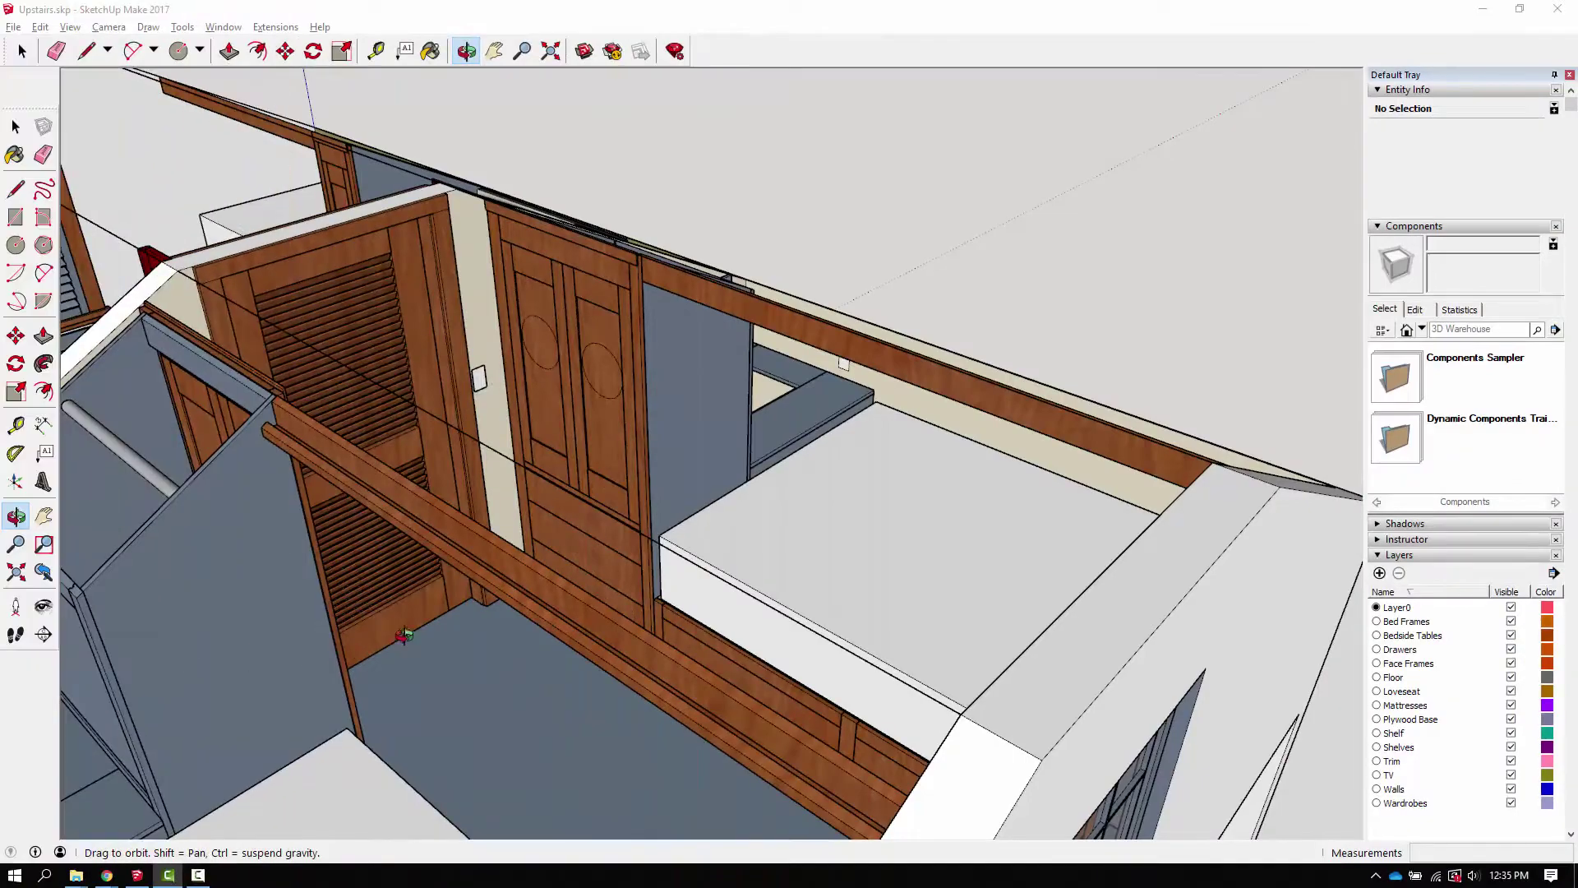
Step: Hide the door of the narrow wardrobe between the bed and the TV cabinet
left_click_drag(549, 533, 647, 532)
left_click_drag(488, 458, 1515, 664)
scroll(826, 492, "up", 5)
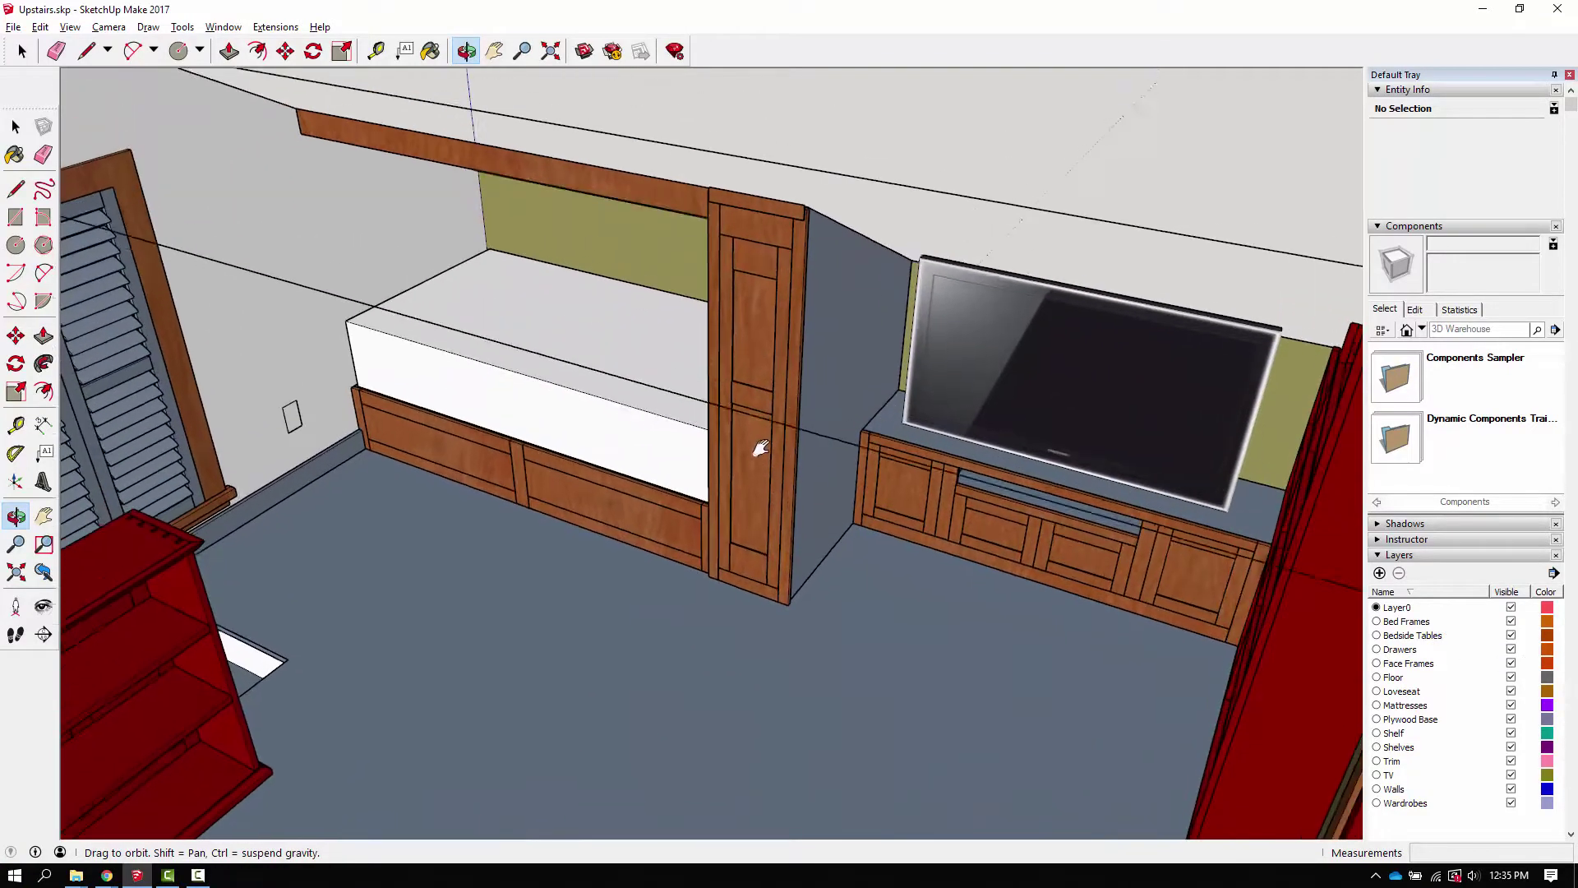
left_click_drag(760, 448, 863, 388)
scroll(807, 381, "up", 4)
scroll(856, 403, "up", 2)
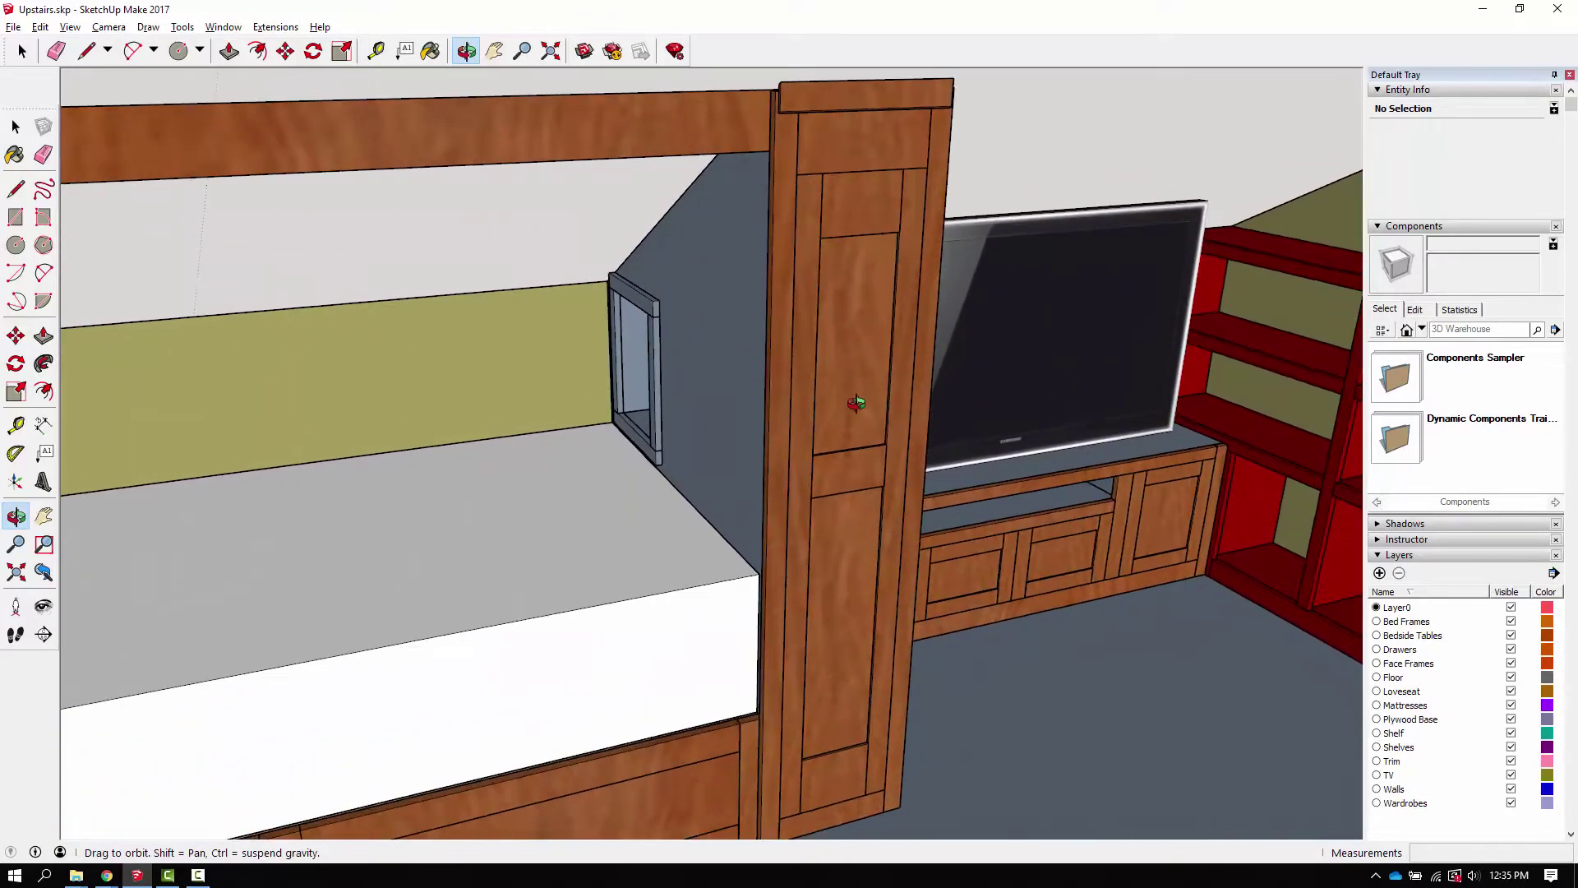
key("space")
left_click(851, 403)
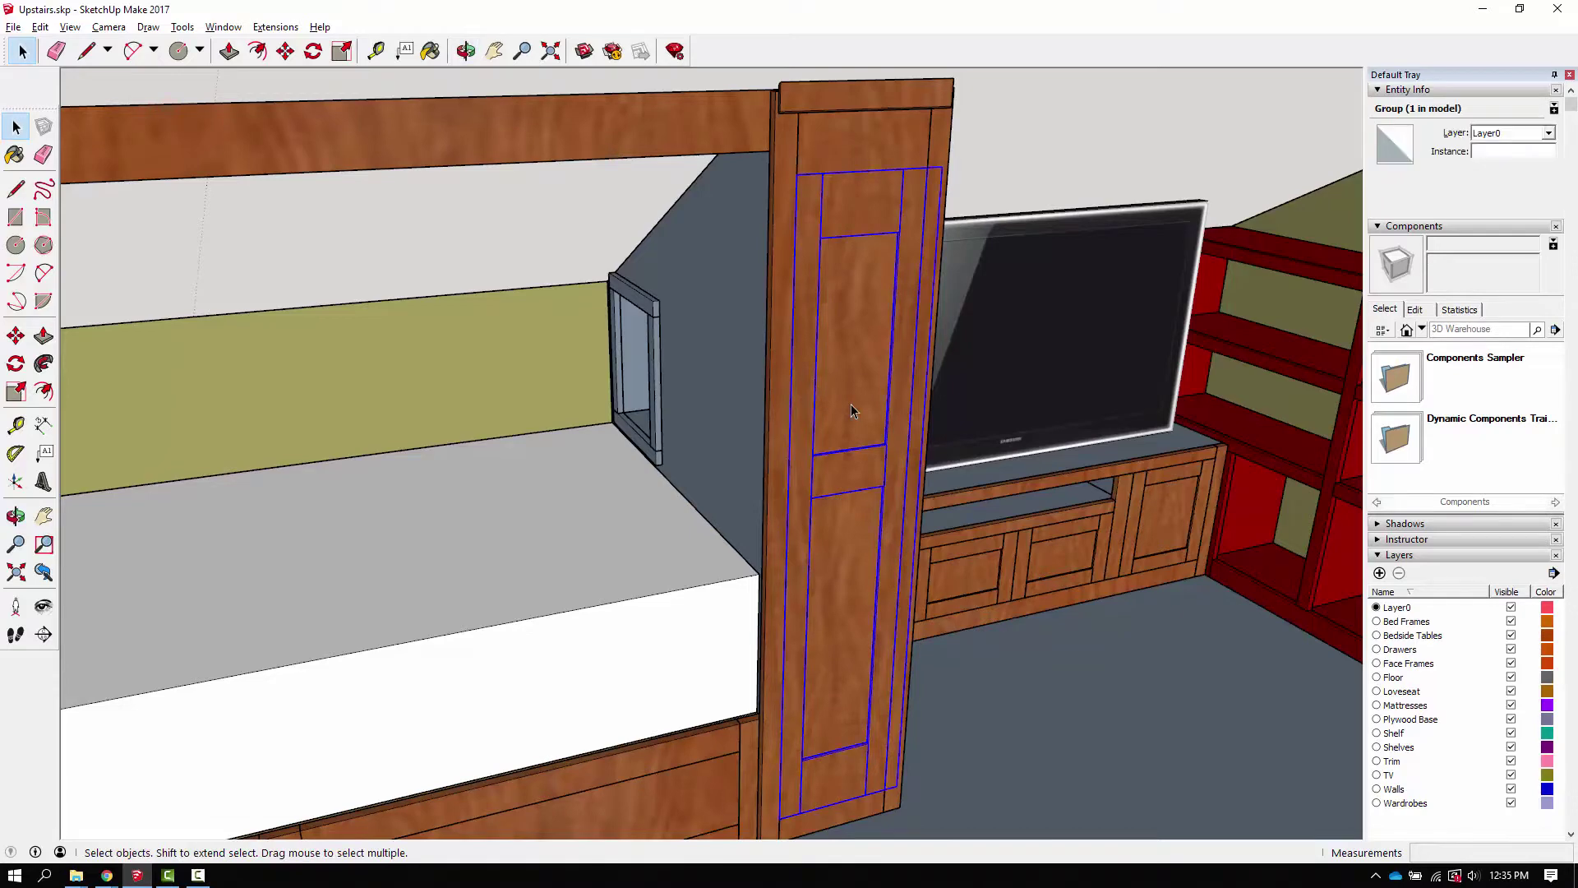
right_click(851, 403)
left_click(888, 452)
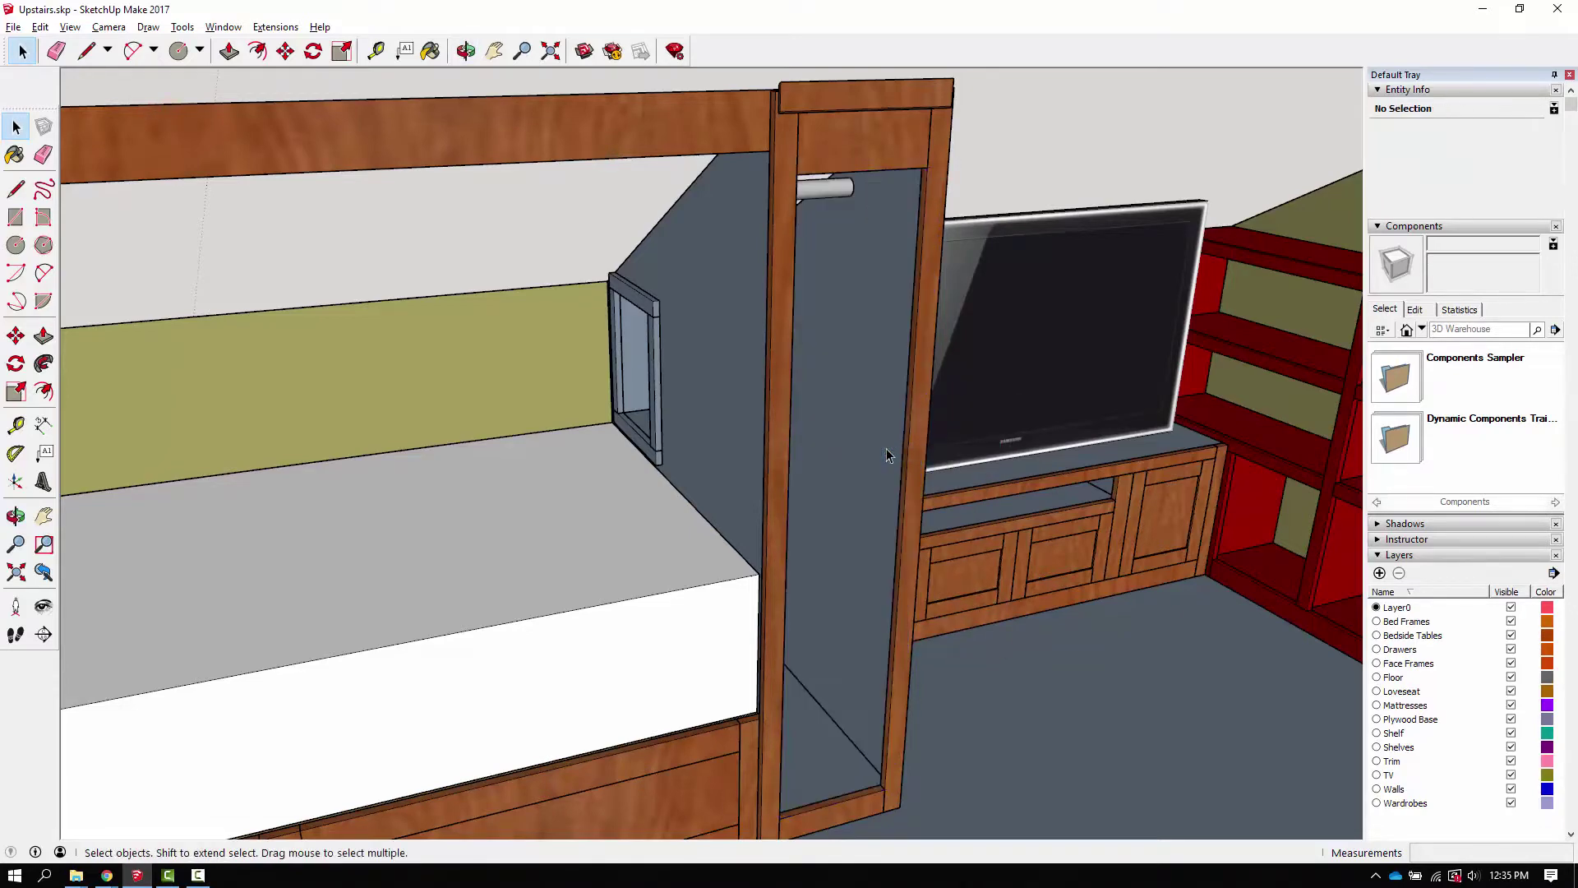
Step: Examine the narrow wardrobe, built-in beds and TV cabinet from several angles
key("o")
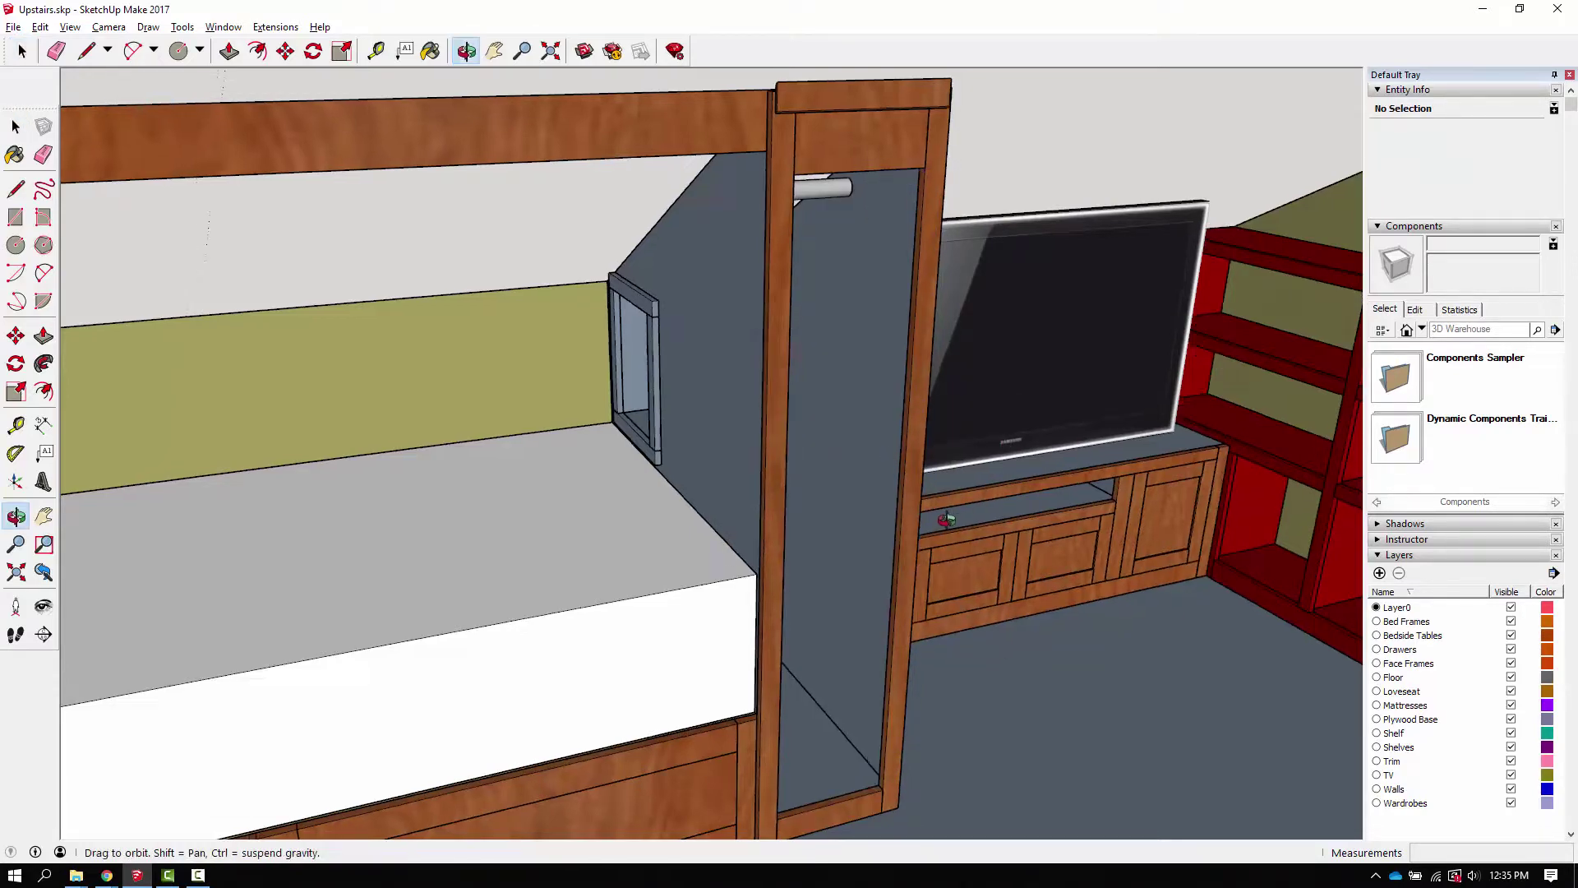
left_click_drag(955, 518, 489, 480)
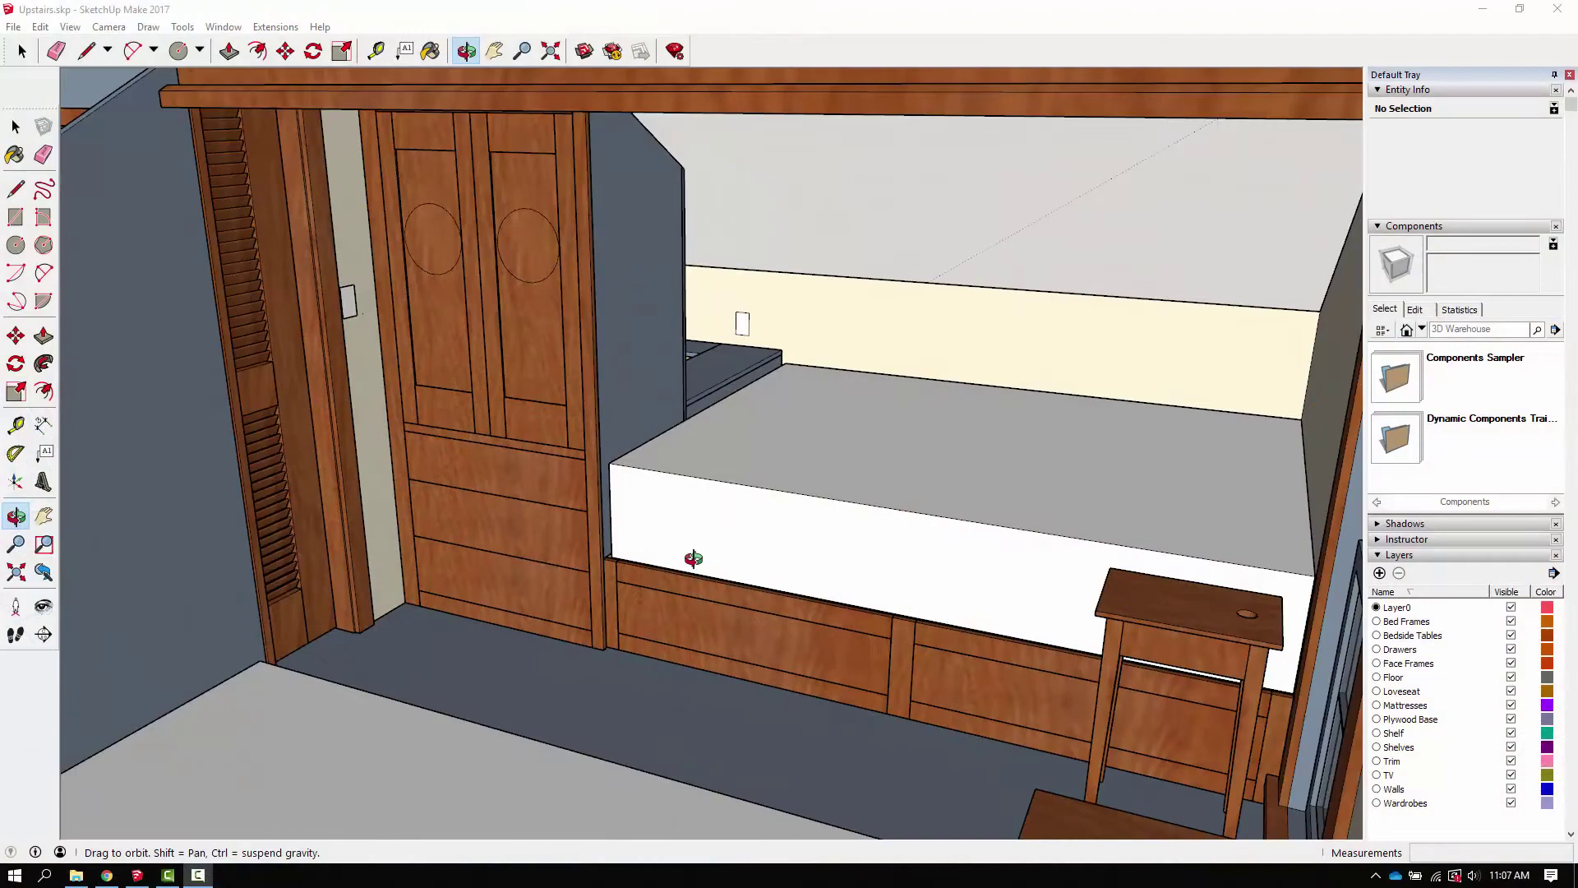
mouse_move(567, 497)
left_mouse_down()
mouse_move(693, 540)
mouse_move(644, 546)
mouse_move(536, 509)
mouse_move(810, 620)
mouse_move(1247, 680)
mouse_move(1076, 592)
mouse_move(796, 549)
mouse_move(715, 557)
mouse_move(867, 548)
mouse_move(638, 539)
mouse_move(767, 544)
left_mouse_up()
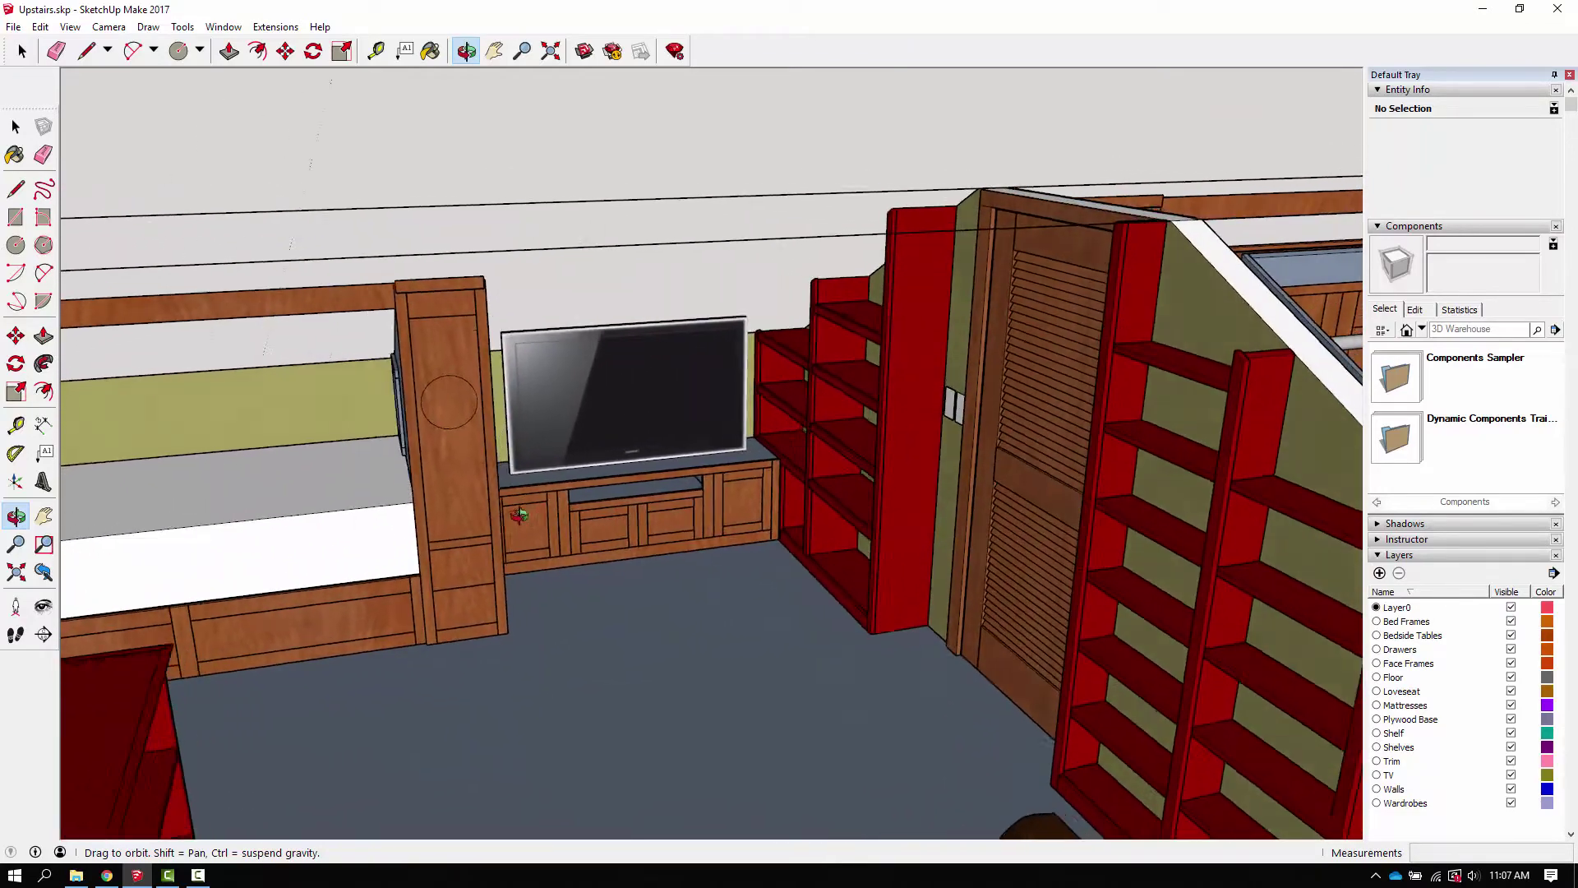
scroll(600, 471, "up", 3)
middle_click_drag(352, 558, 325, 557)
middle_click_drag(325, 557, 731, 576, "shift")
middle_click_drag(731, 576, 697, 573)
left_click_drag(697, 573, 829, 596, "shift")
left_click_drag(828, 596, 692, 641)
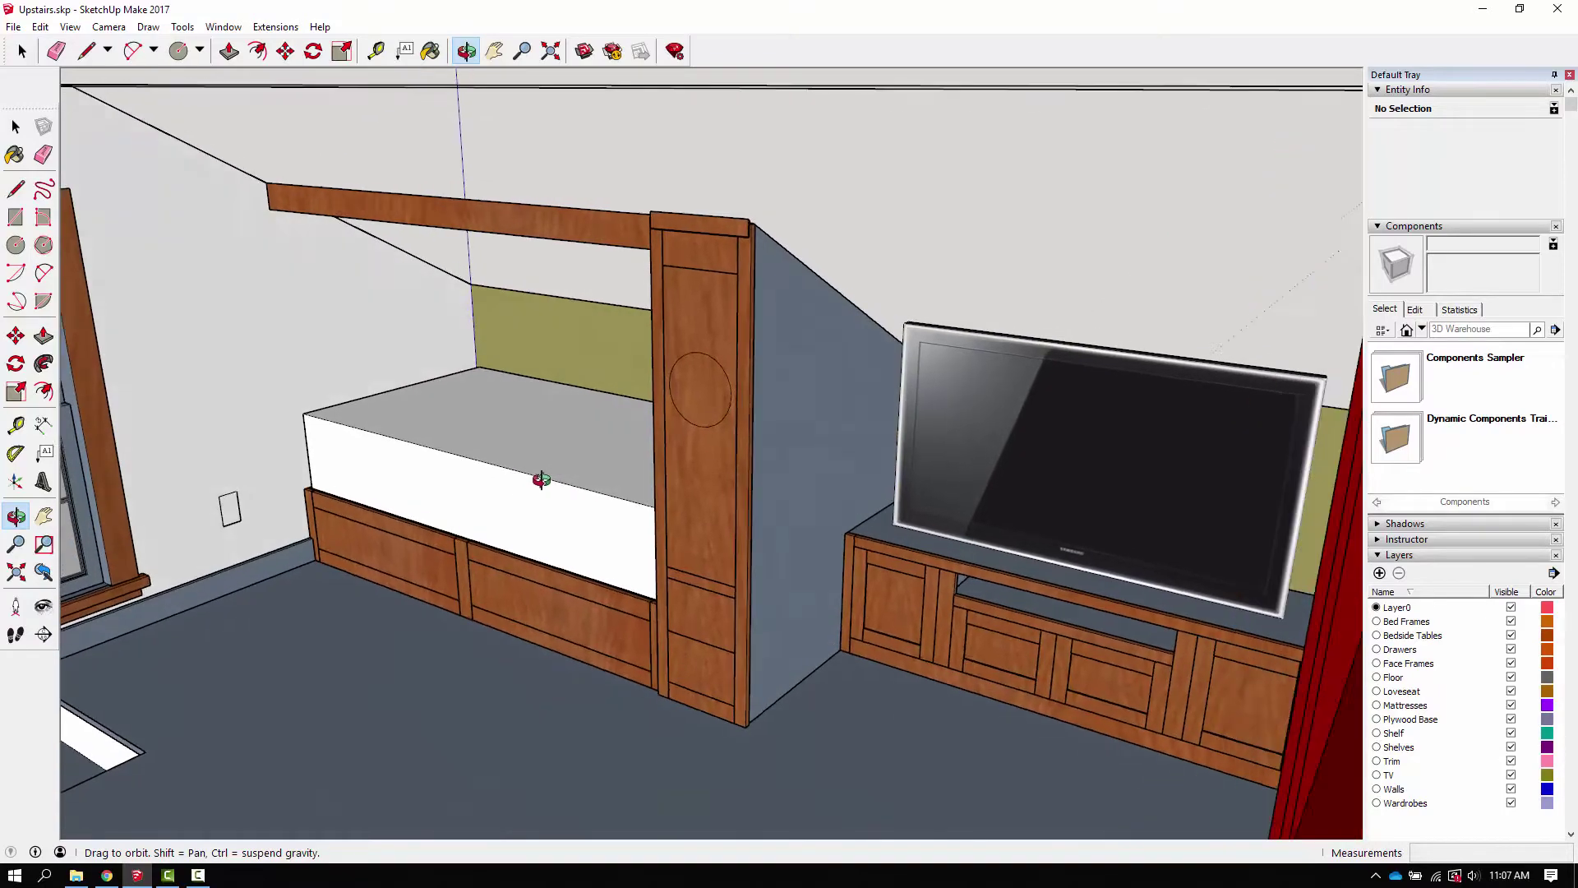
scroll(575, 528, "up", 2)
scroll(608, 530, "down", 2)
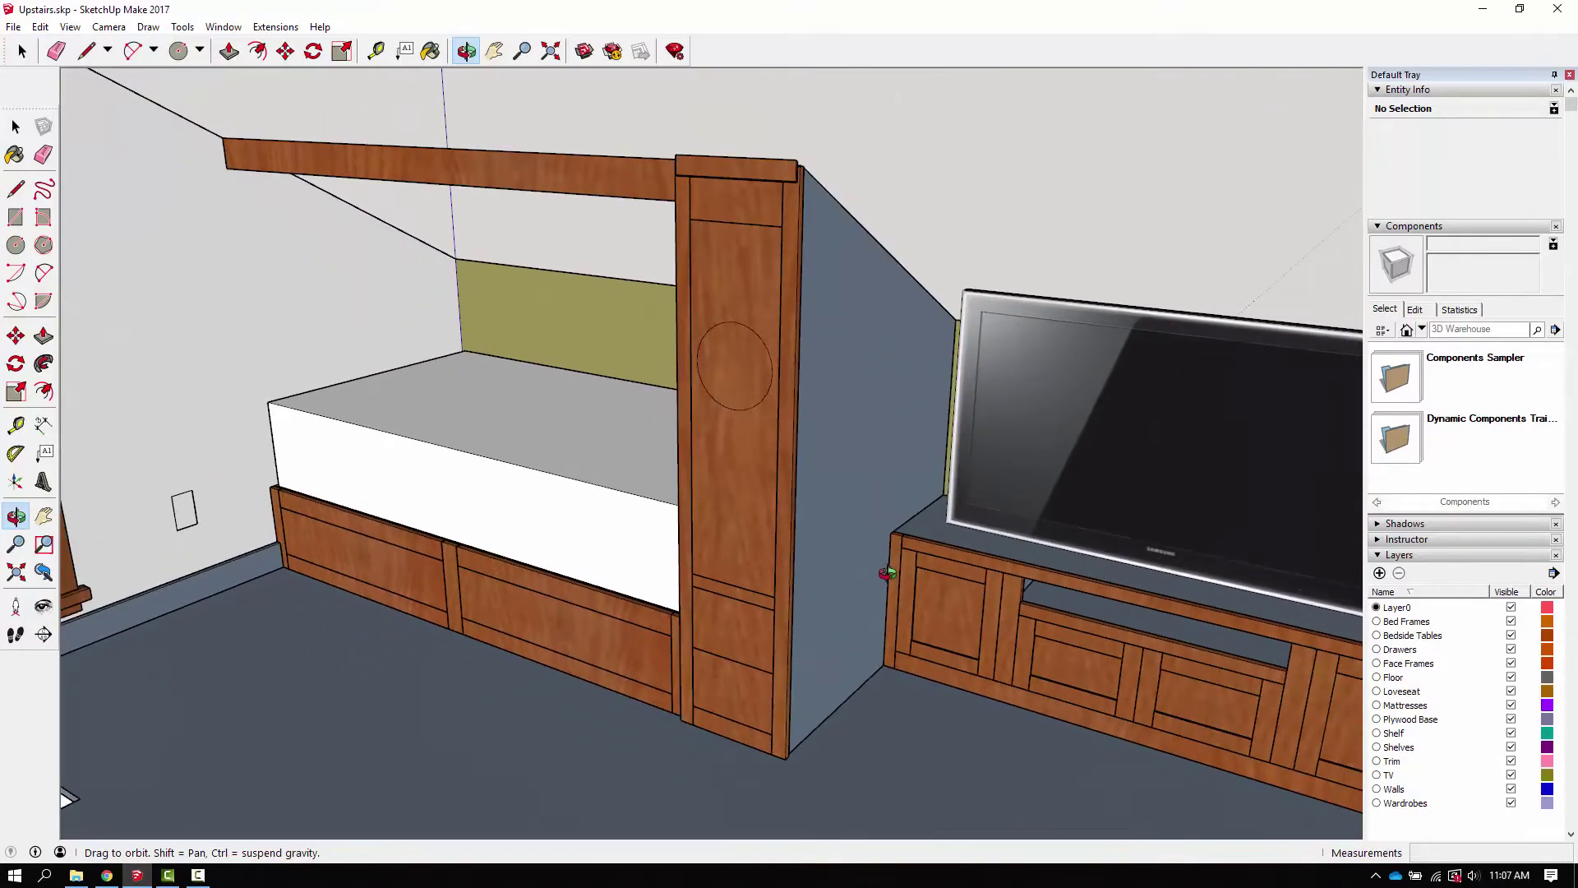
left_click_drag(888, 573, 830, 567)
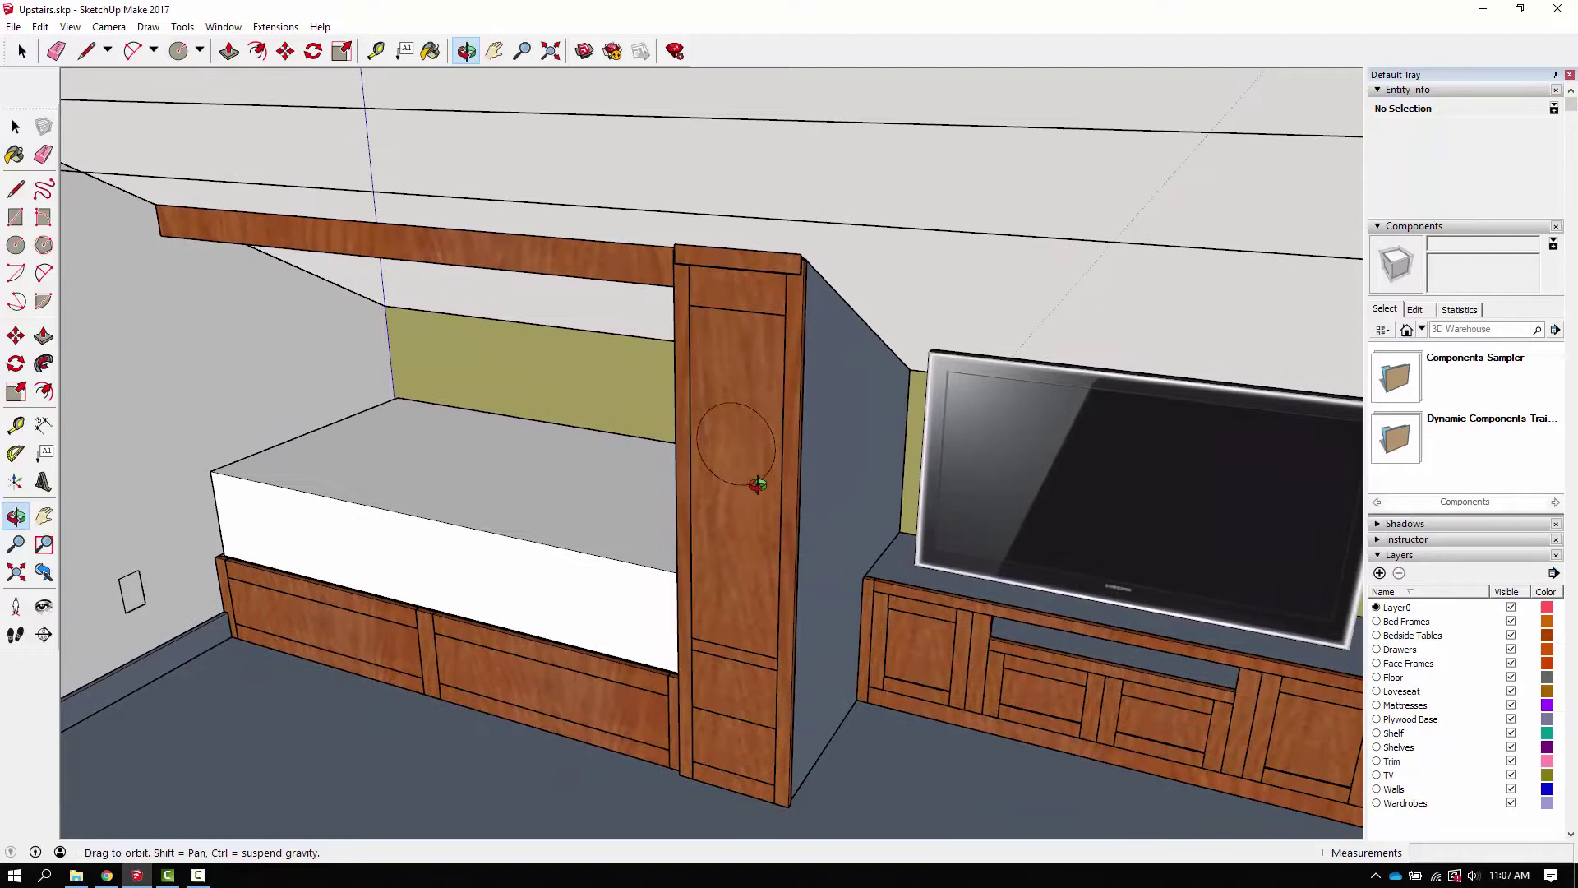
scroll(780, 562, "up", 2)
scroll(780, 564, "down", 2)
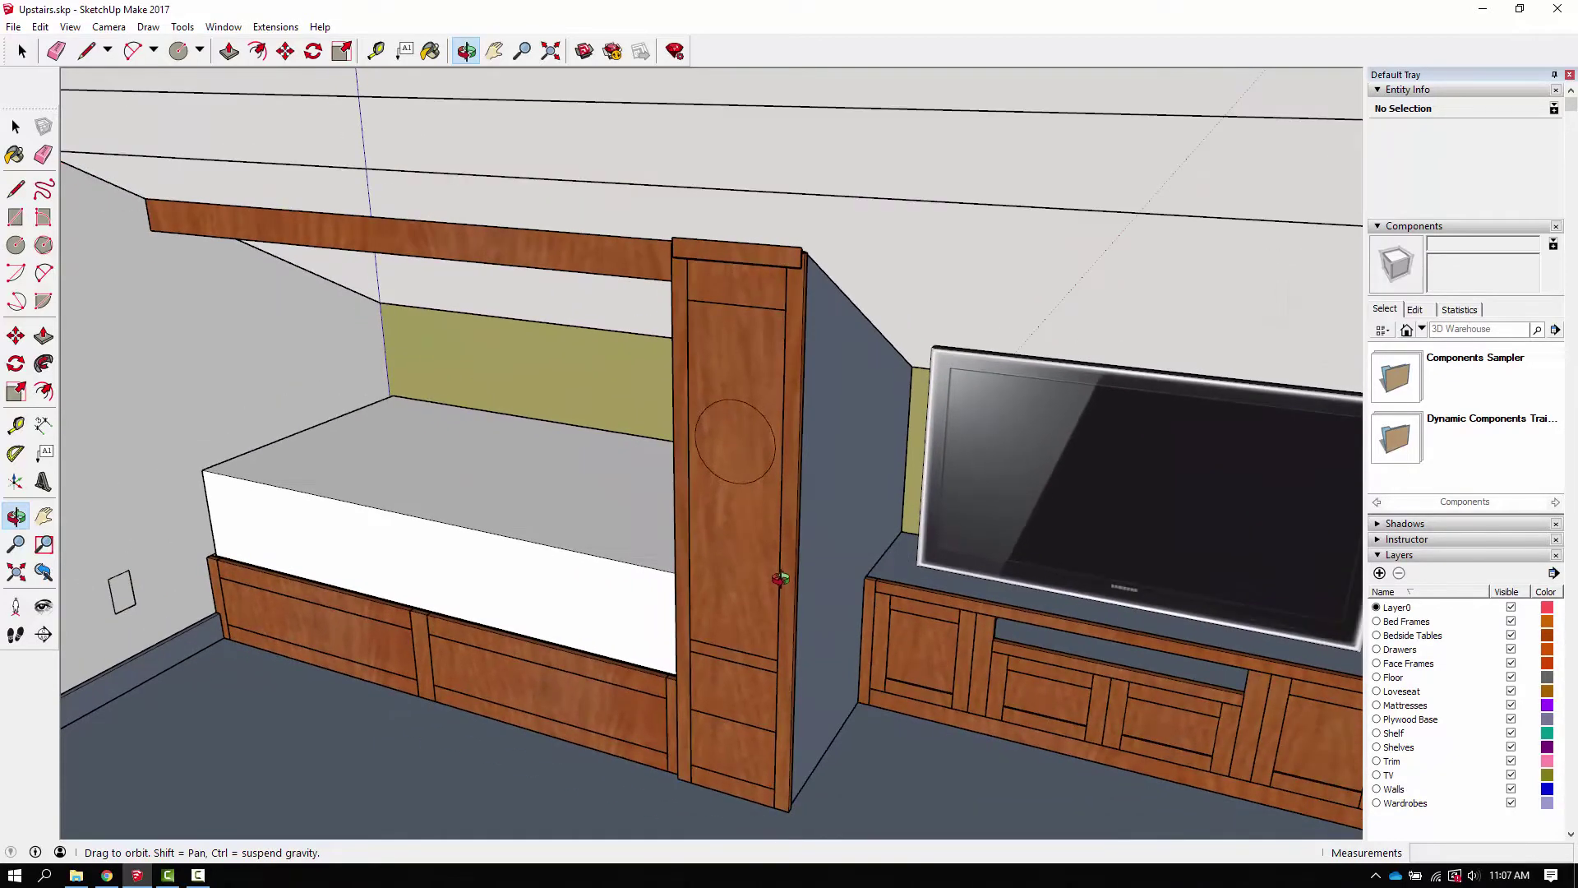
mouse_move(781, 574)
left_mouse_down()
mouse_move(804, 606)
mouse_move(702, 546)
mouse_move(747, 594)
left_mouse_up()
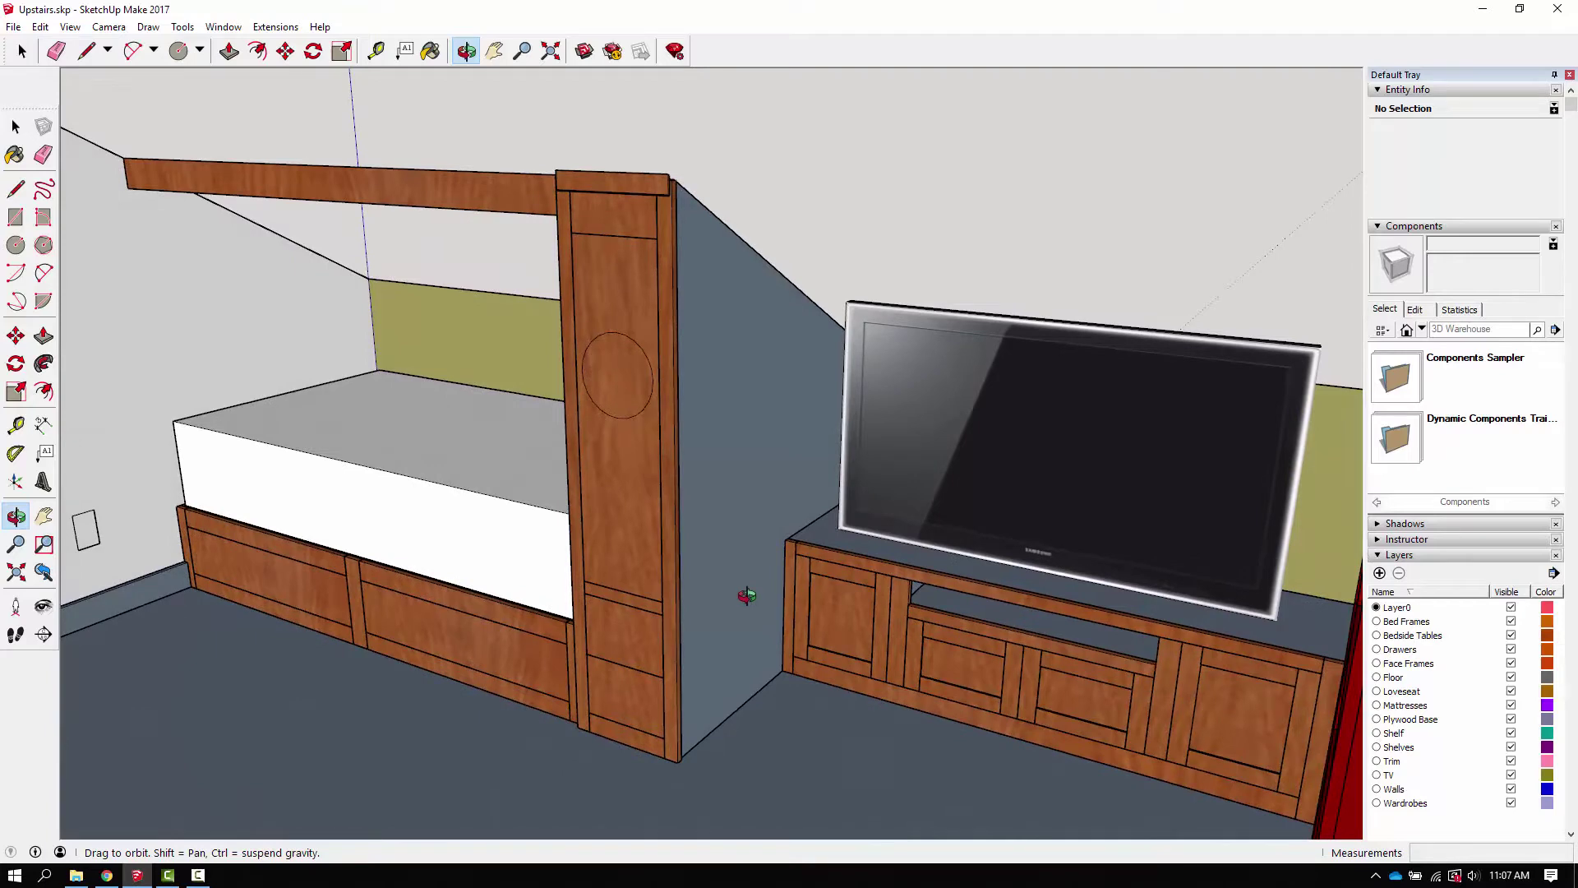
left_click_drag(677, 559, 624, 593)
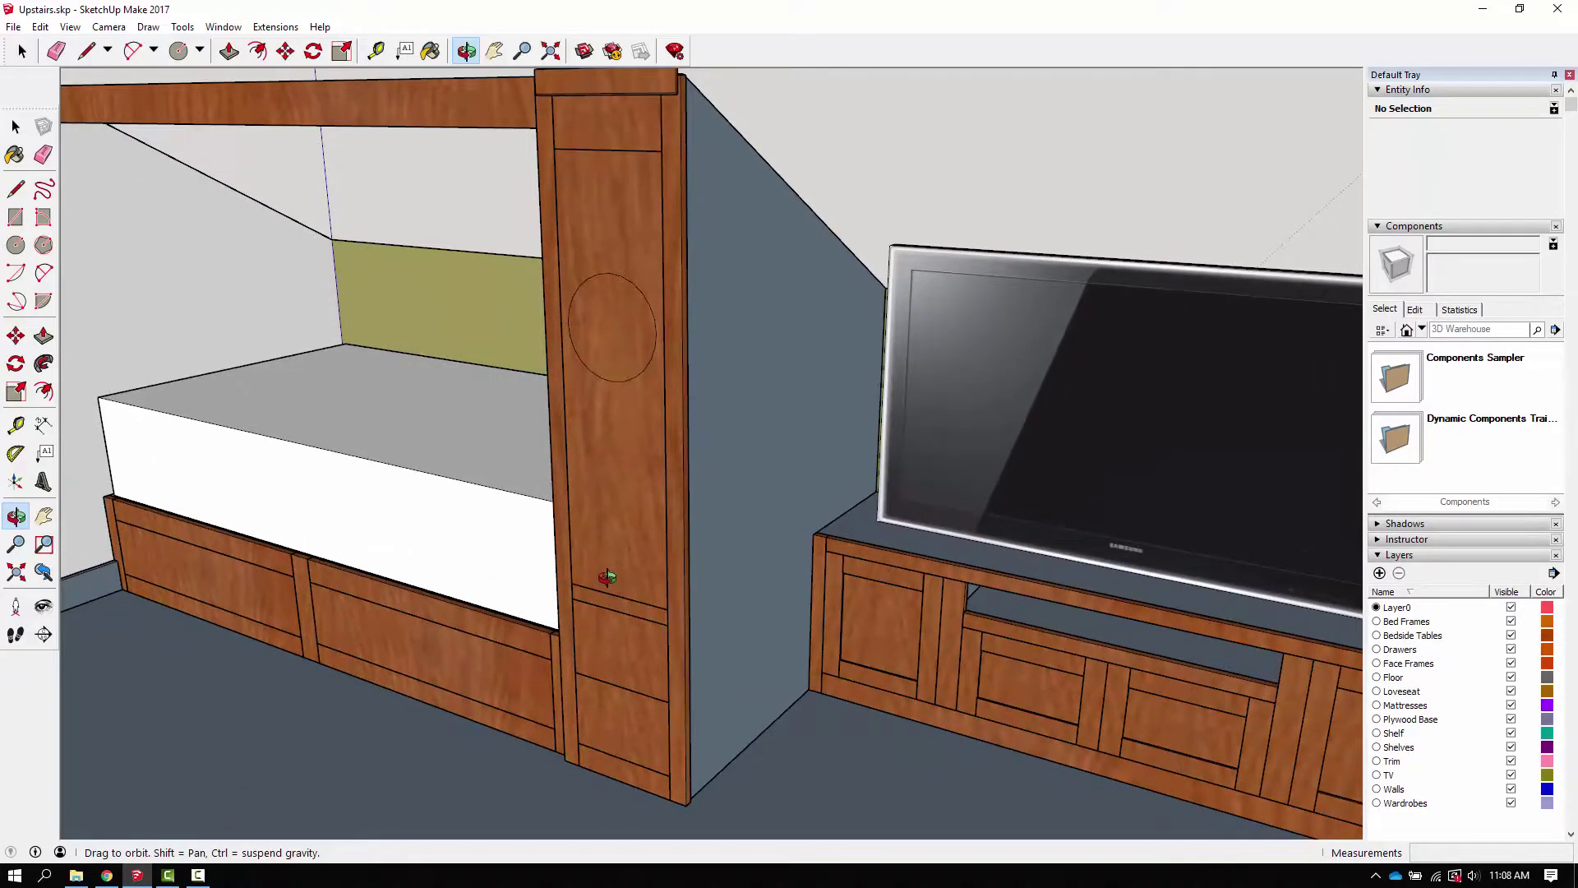
scroll(607, 578, "down", 8)
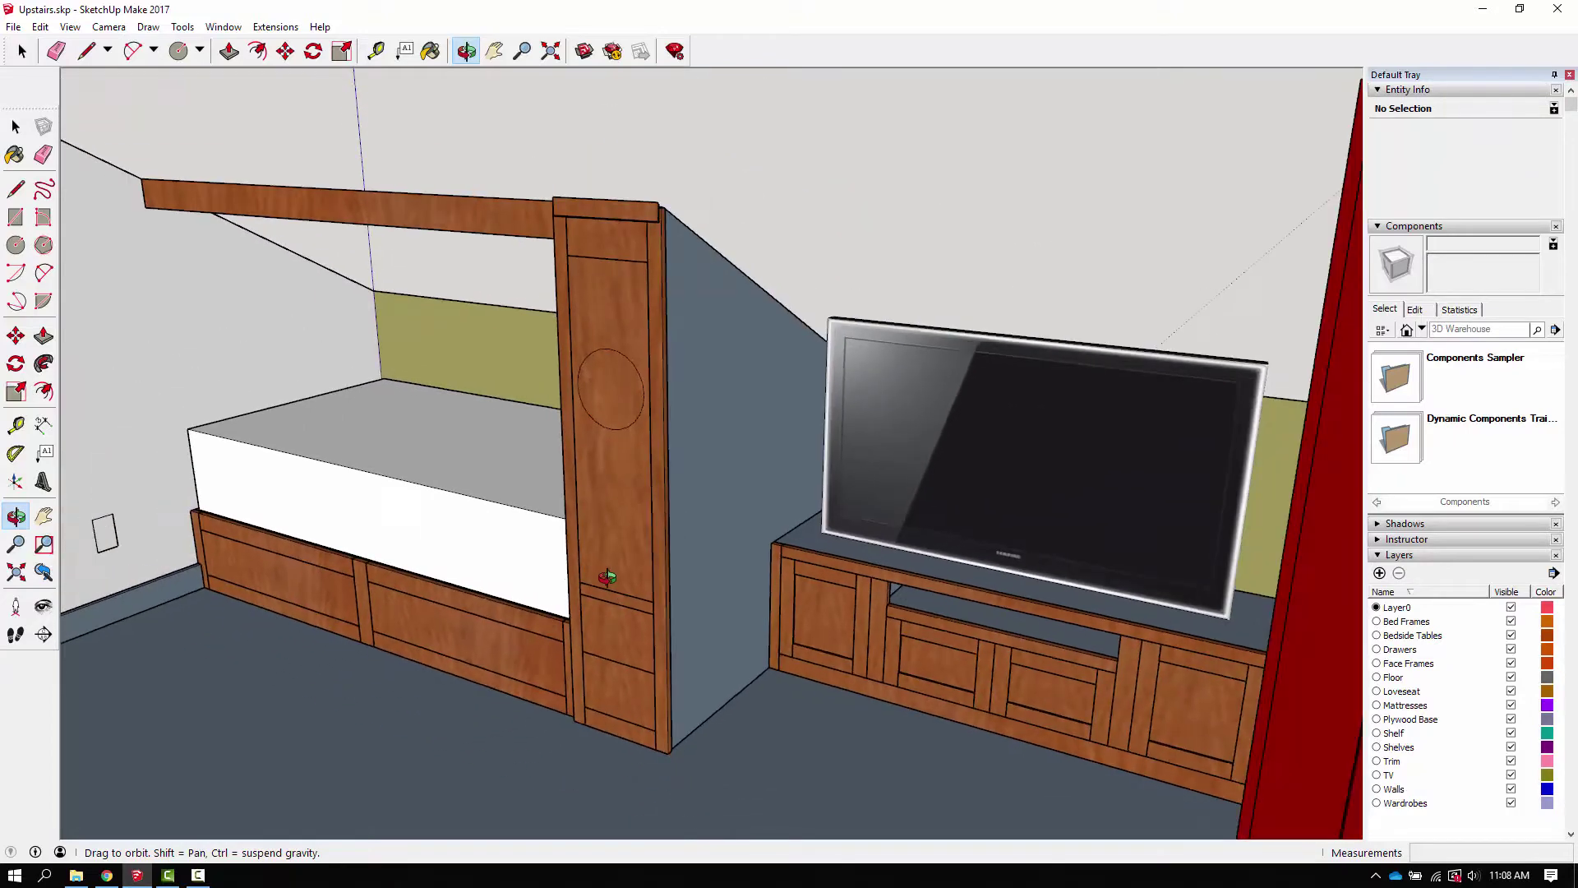
Step: Move the narrow wardrobe's bottom drawer forward out of its opening and delete both lower drawers
scroll(595, 638, "up", 5)
key("space")
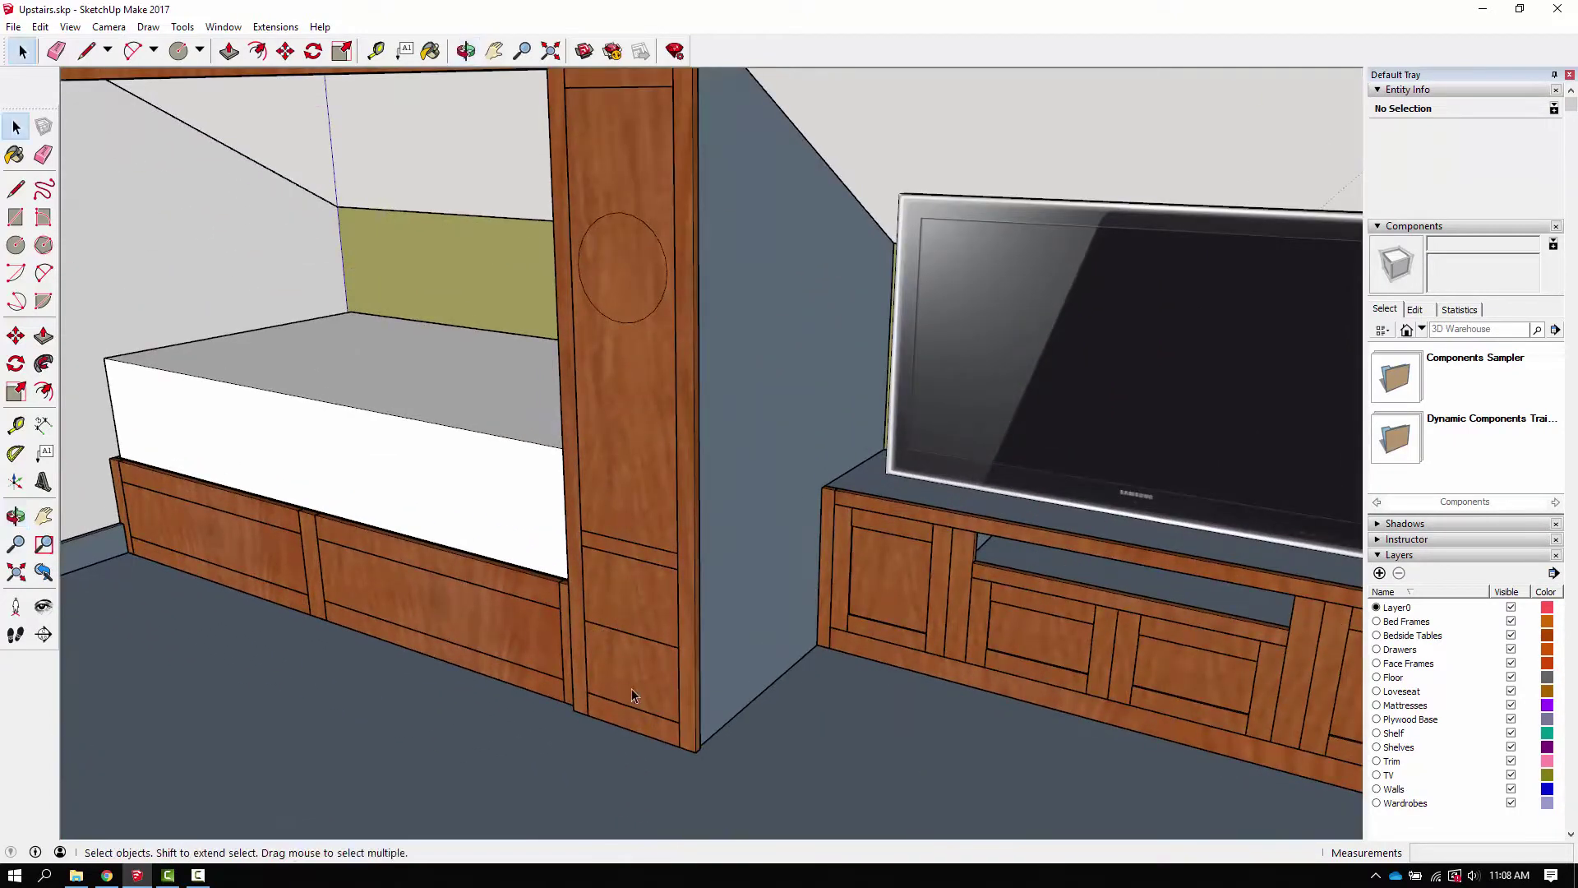
left_click(630, 688)
key("m")
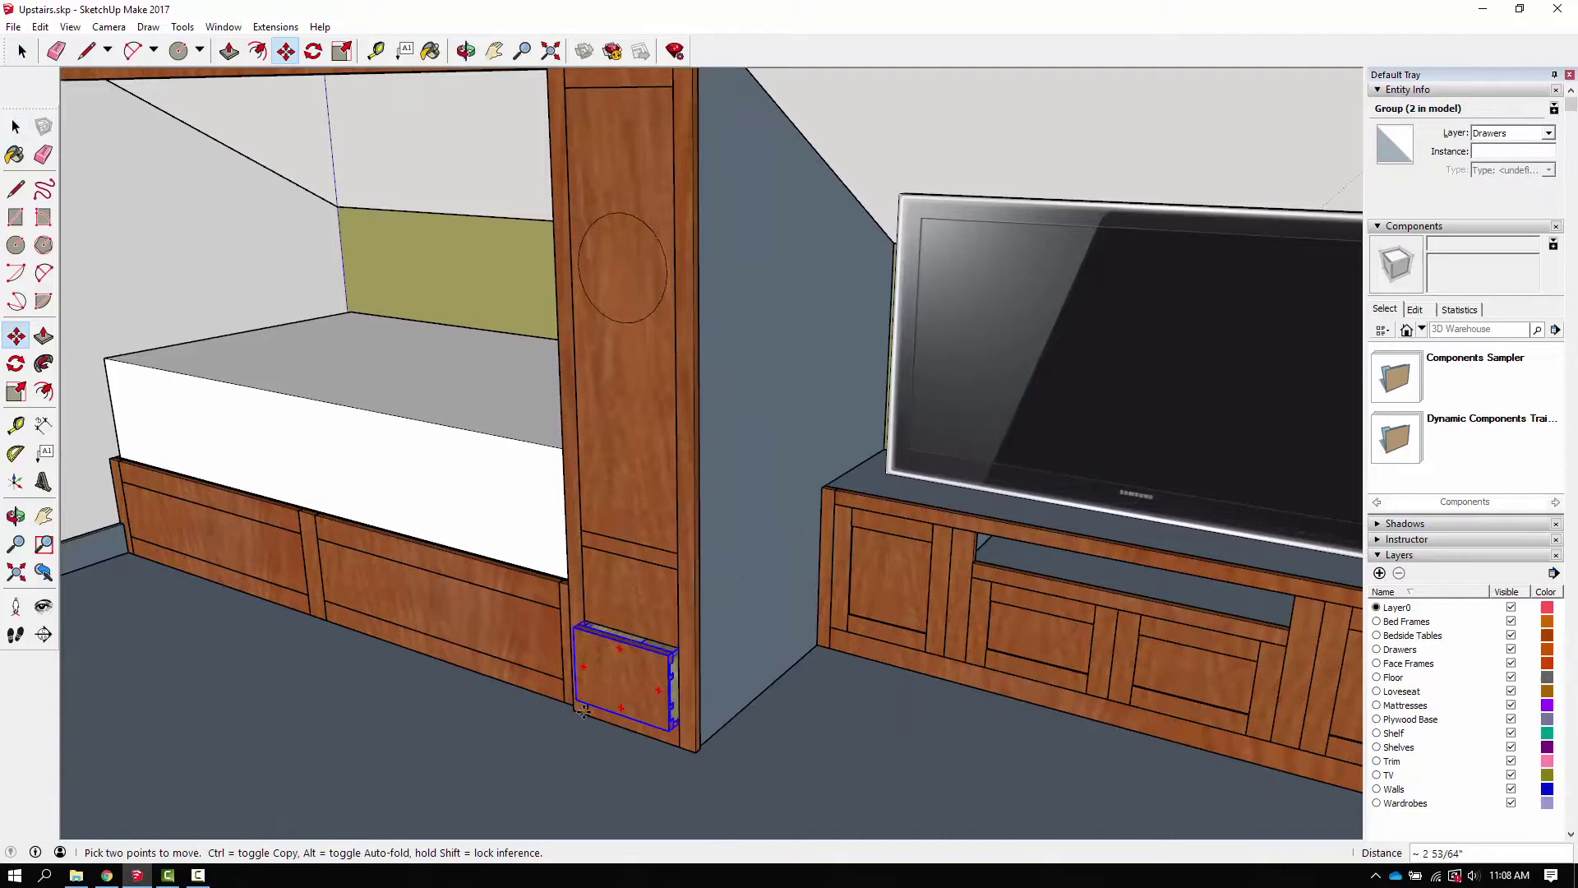
left_click(643, 689)
scroll(560, 748, "up", 5)
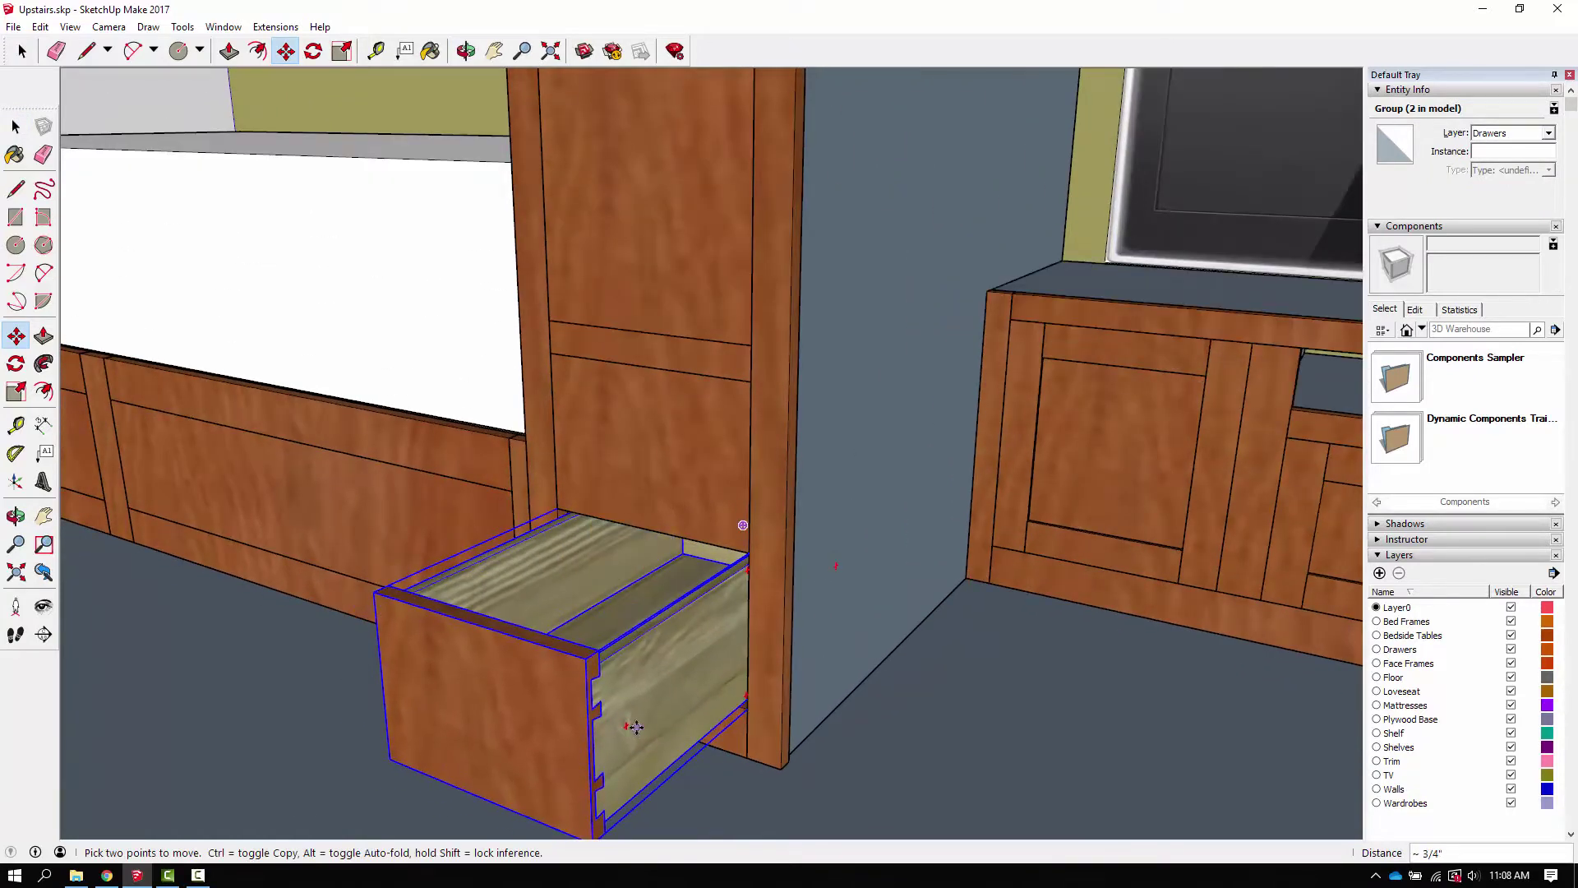
left_click(624, 734)
key("space")
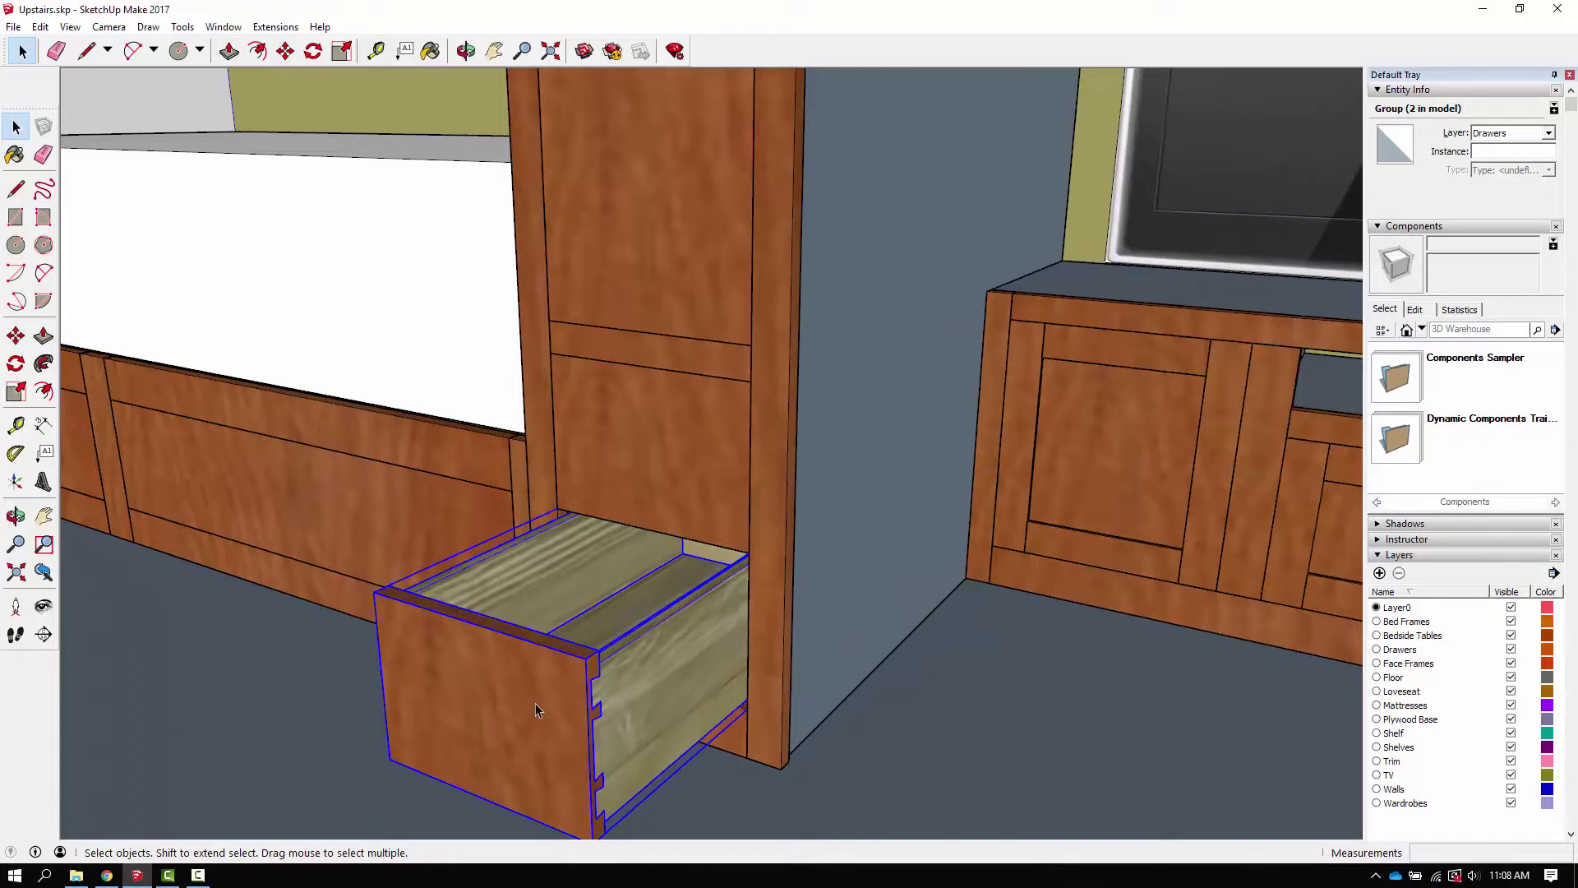
key("Delete")
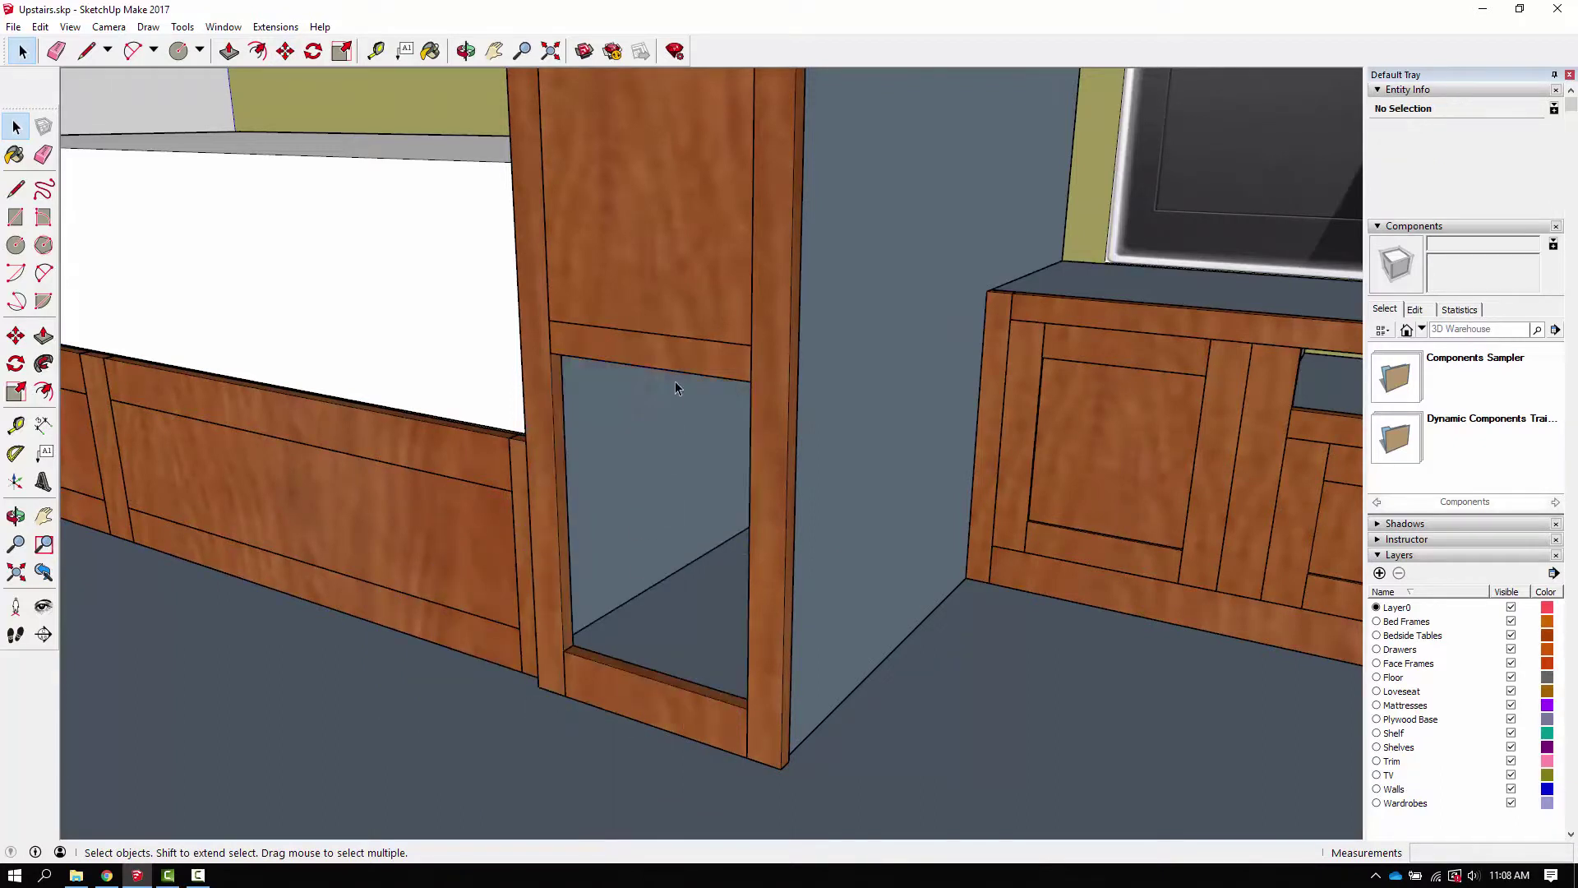
left_click(672, 382)
key("Delete")
key("ctrl+z")
Step: Inside the narrow wardrobe's face frame group, delete the horizontal rail between the door and the drawer opening
scroll(633, 354, "down", 4)
scroll(630, 378, "up", 5)
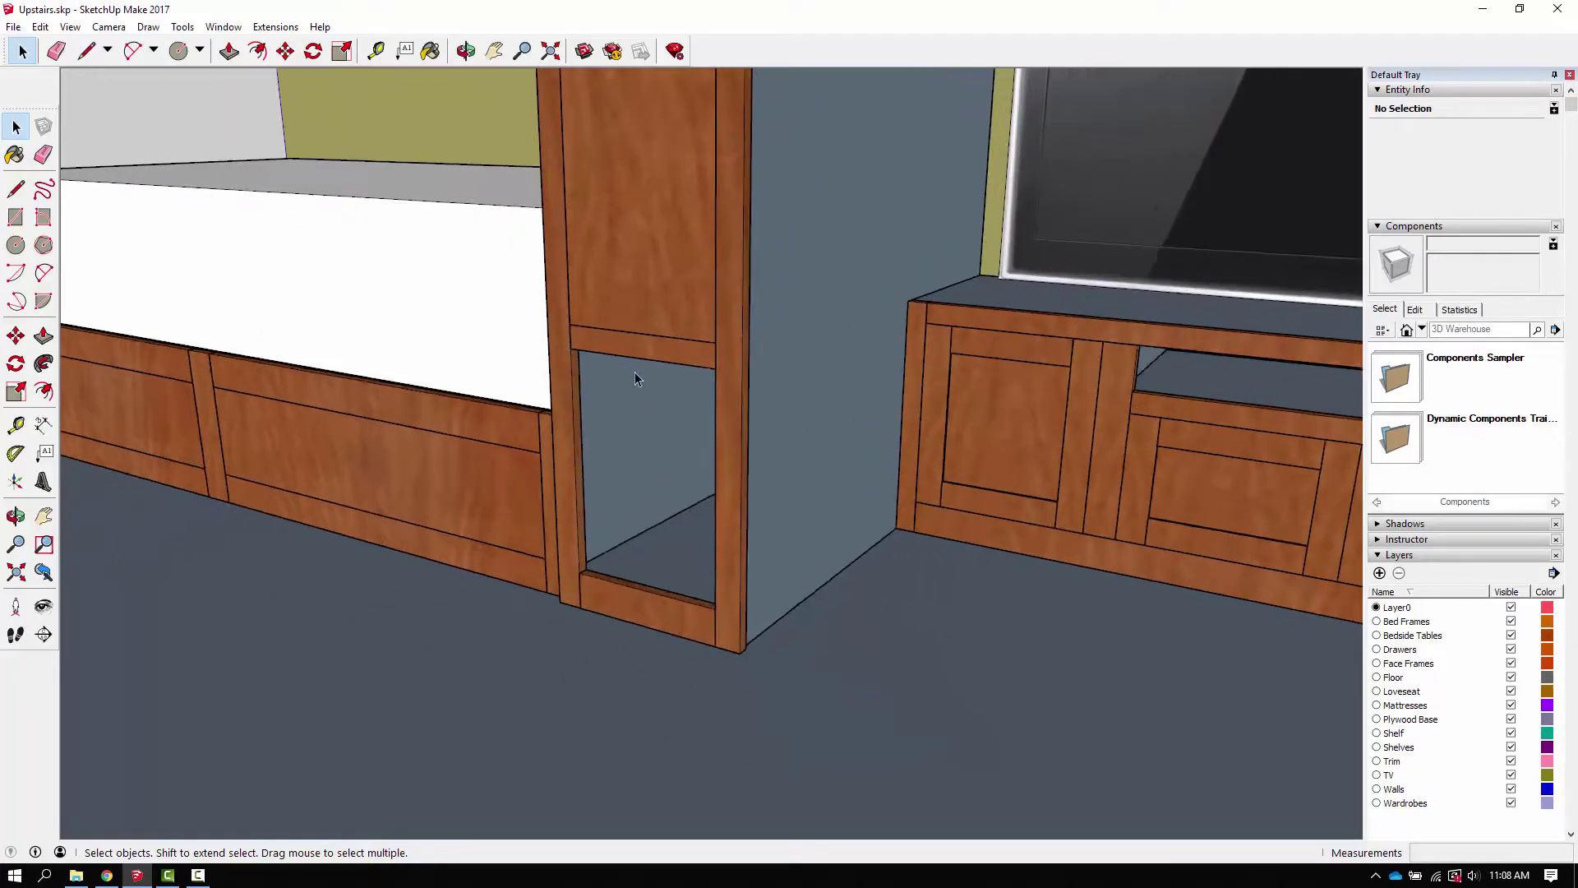
left_click(637, 337)
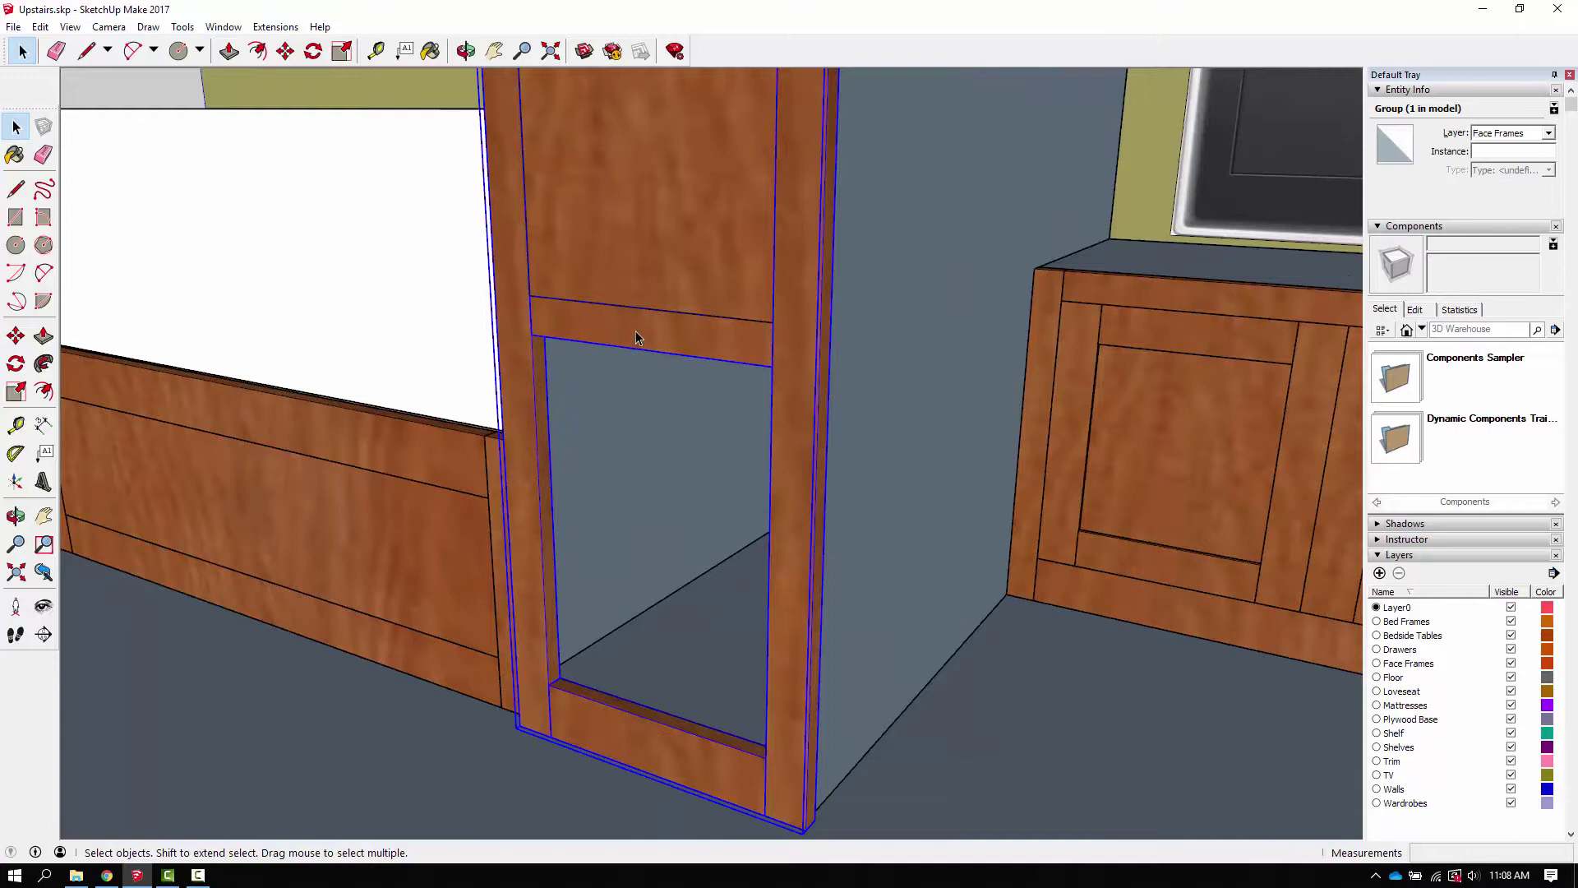
double_click(637, 337)
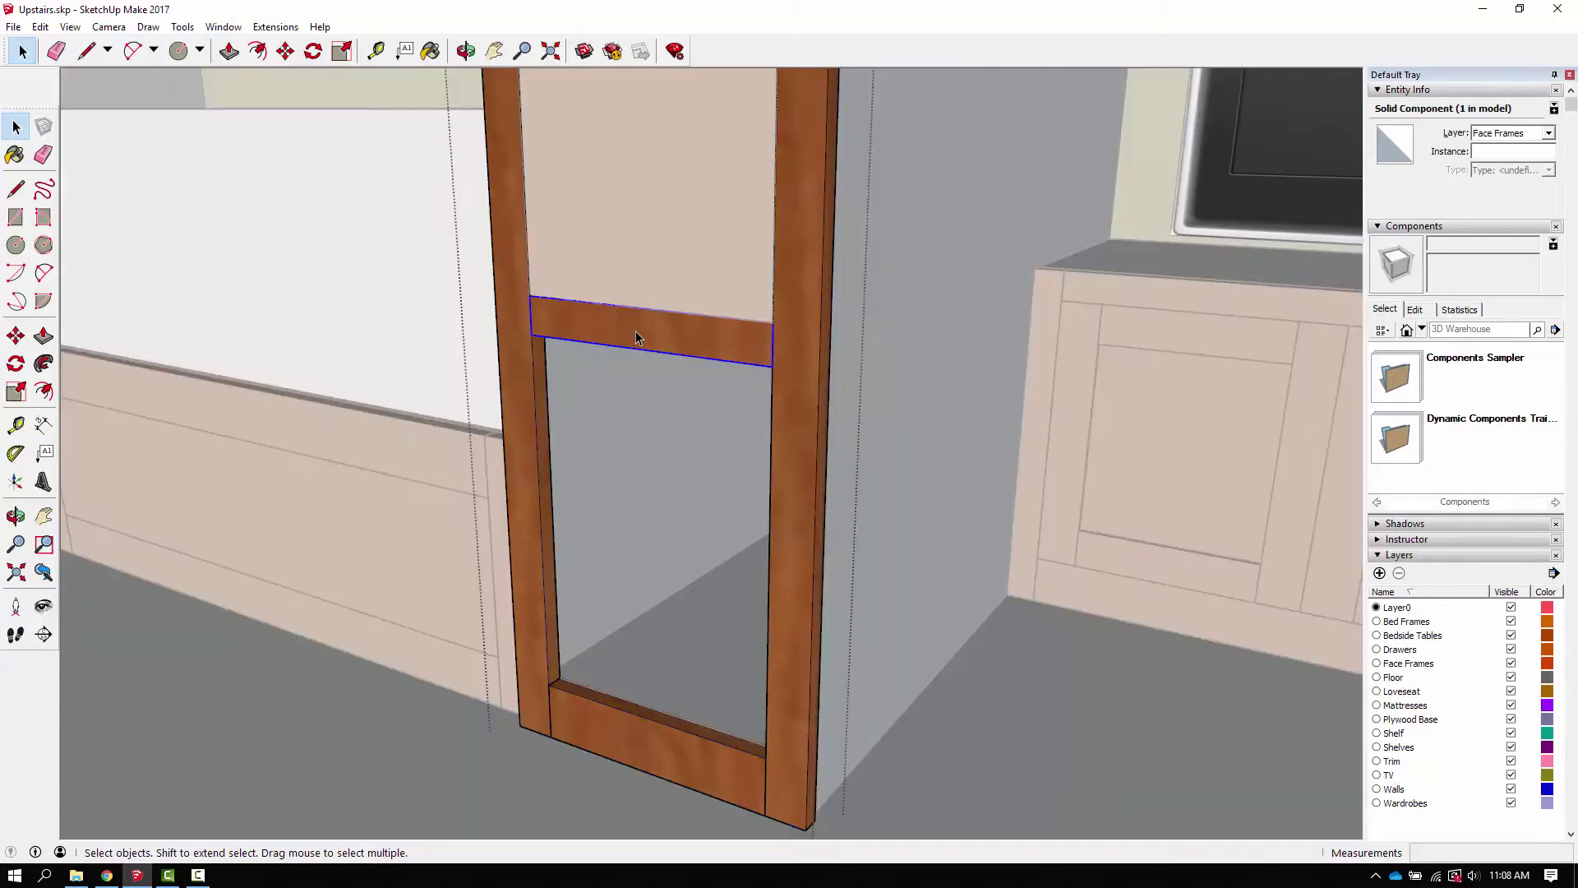
left_click(781, 376)
left_click(669, 335)
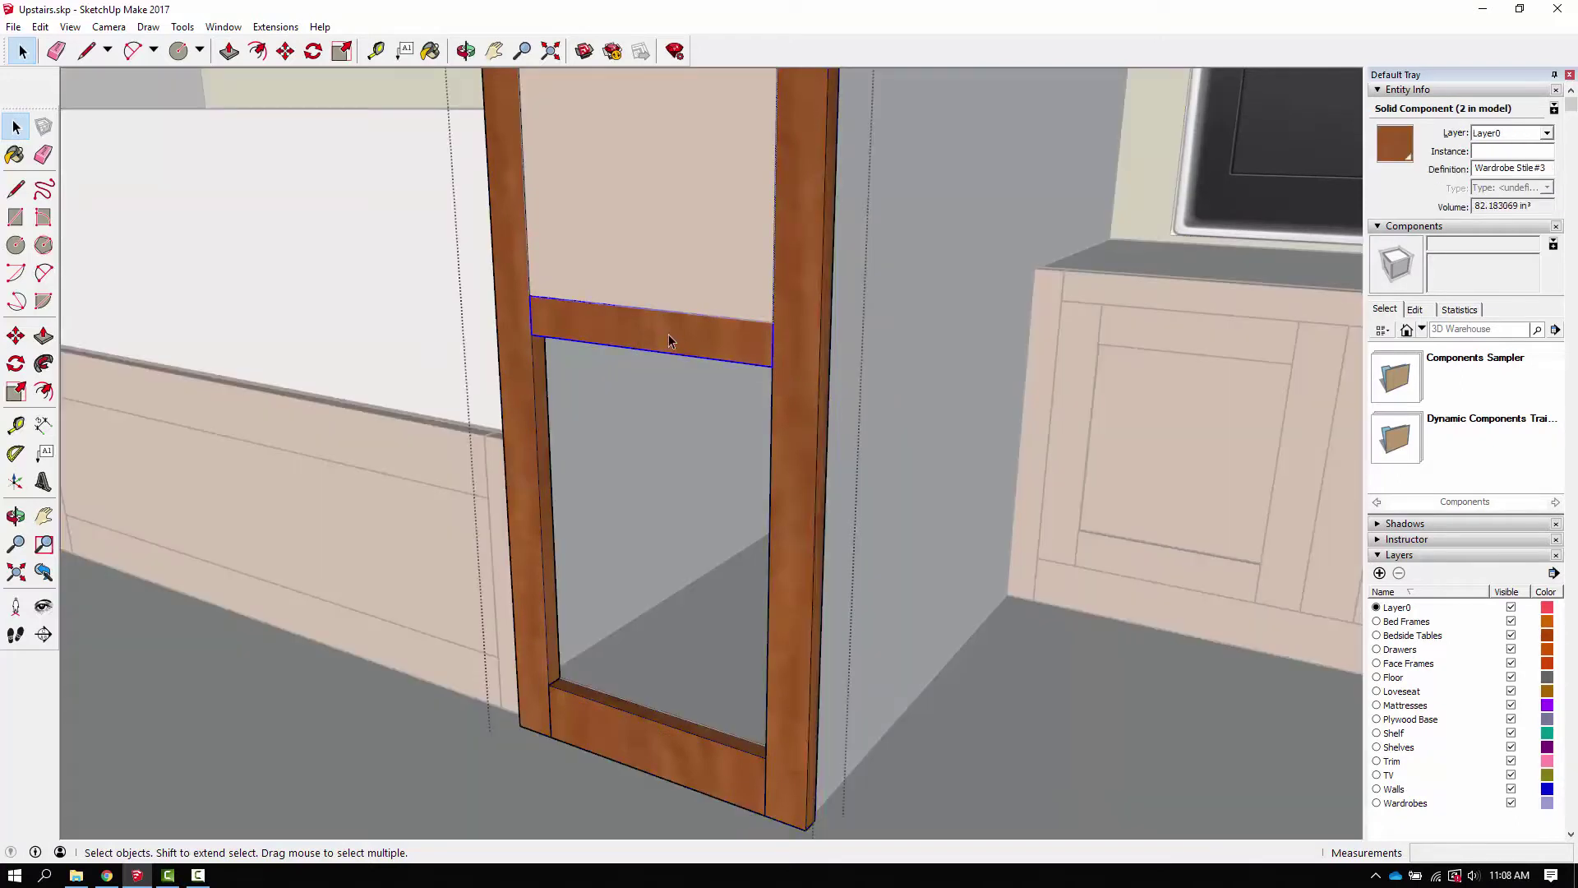
key("Delete")
scroll(668, 365, "down", 5)
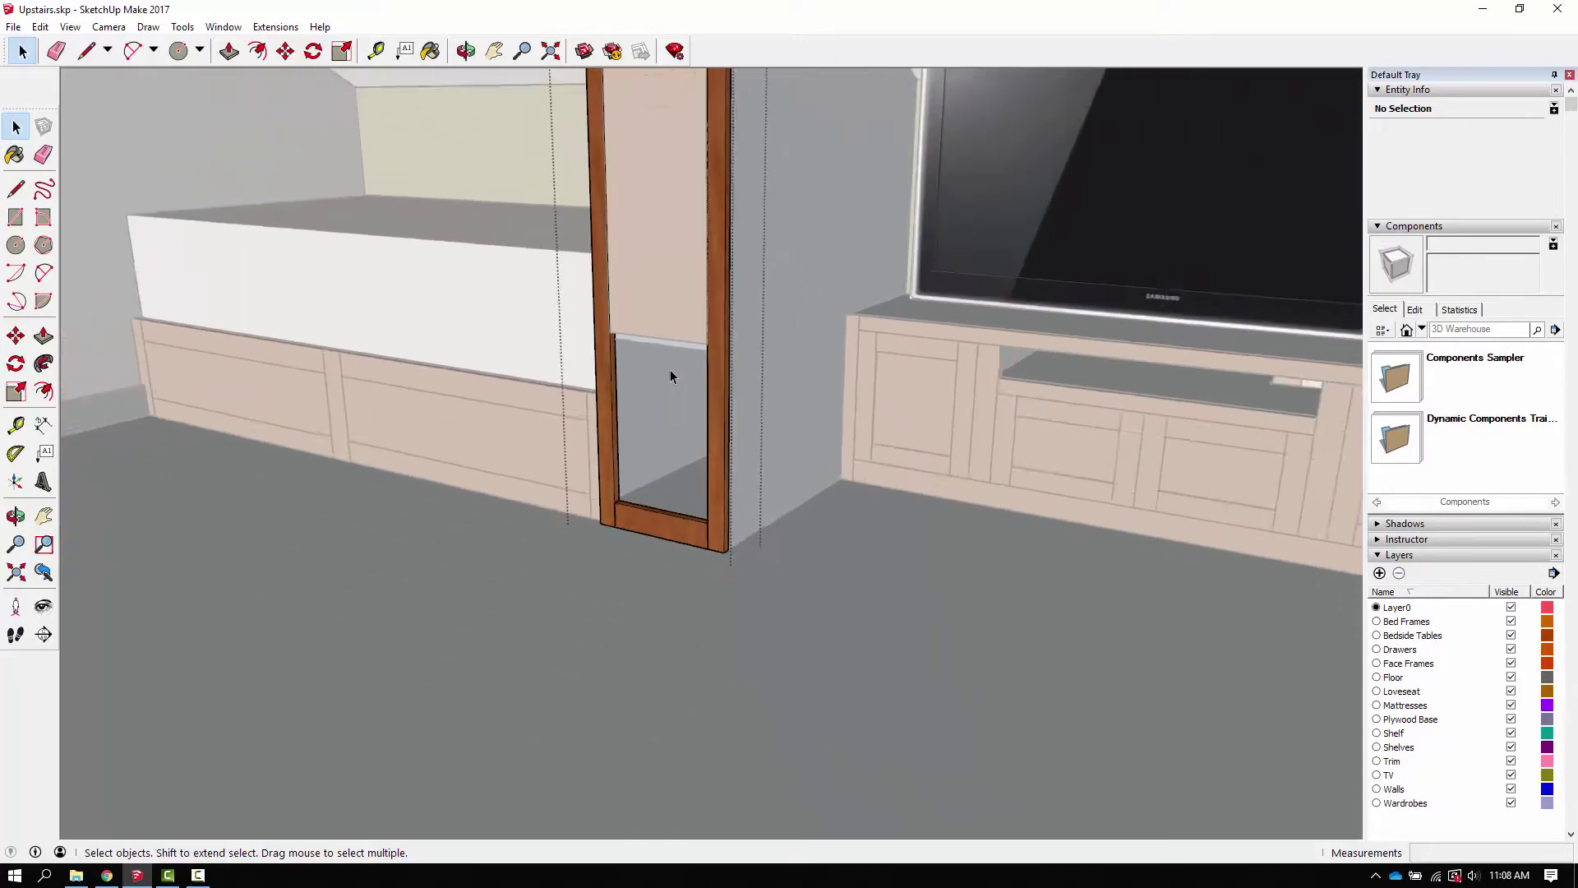
Step: Leave the face frame group and delete the narrow wardrobe's door with the circle on it
scroll(817, 523, "up", 10)
left_click(551, 51)
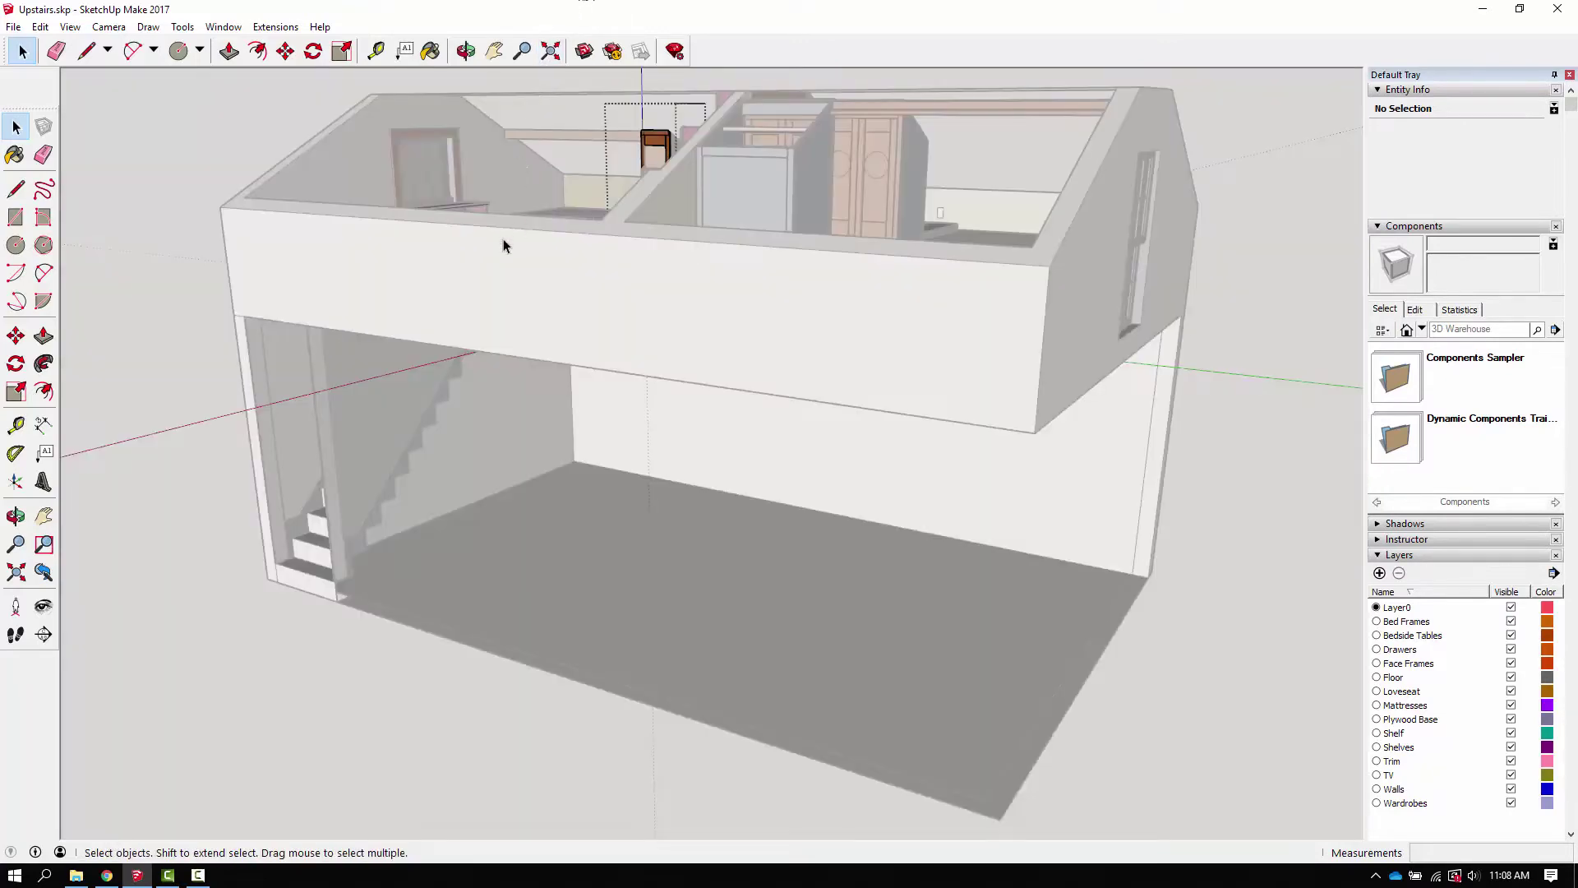
middle_click_drag(560, 269, 635, 317)
scroll(651, 411, "up", 3)
scroll(635, 318, "up", 6)
key("space")
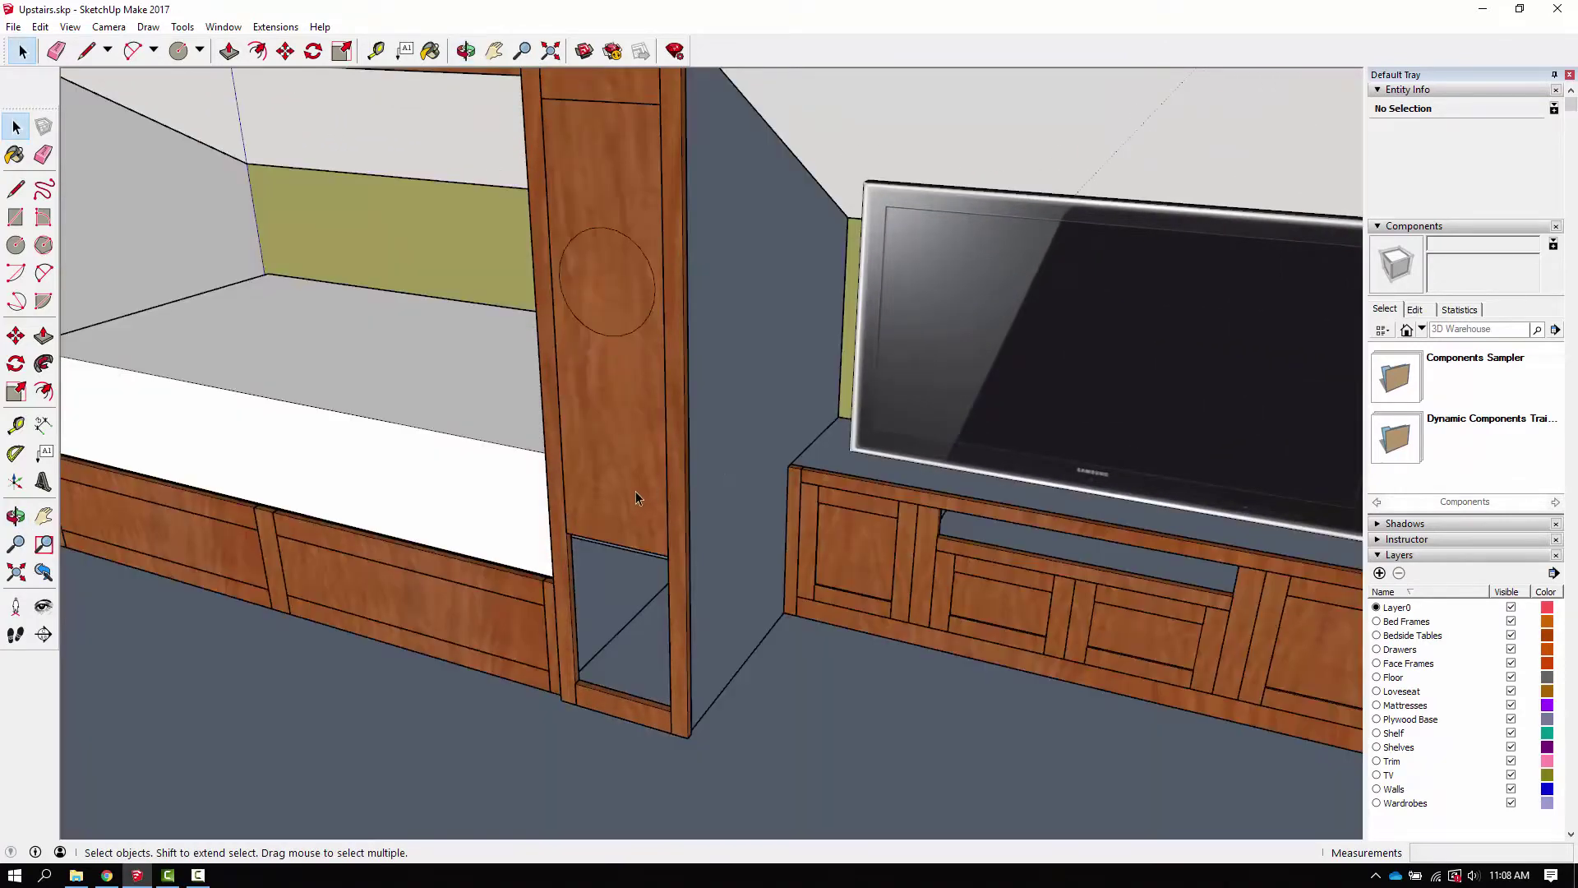
left_click(600, 460)
key("Delete")
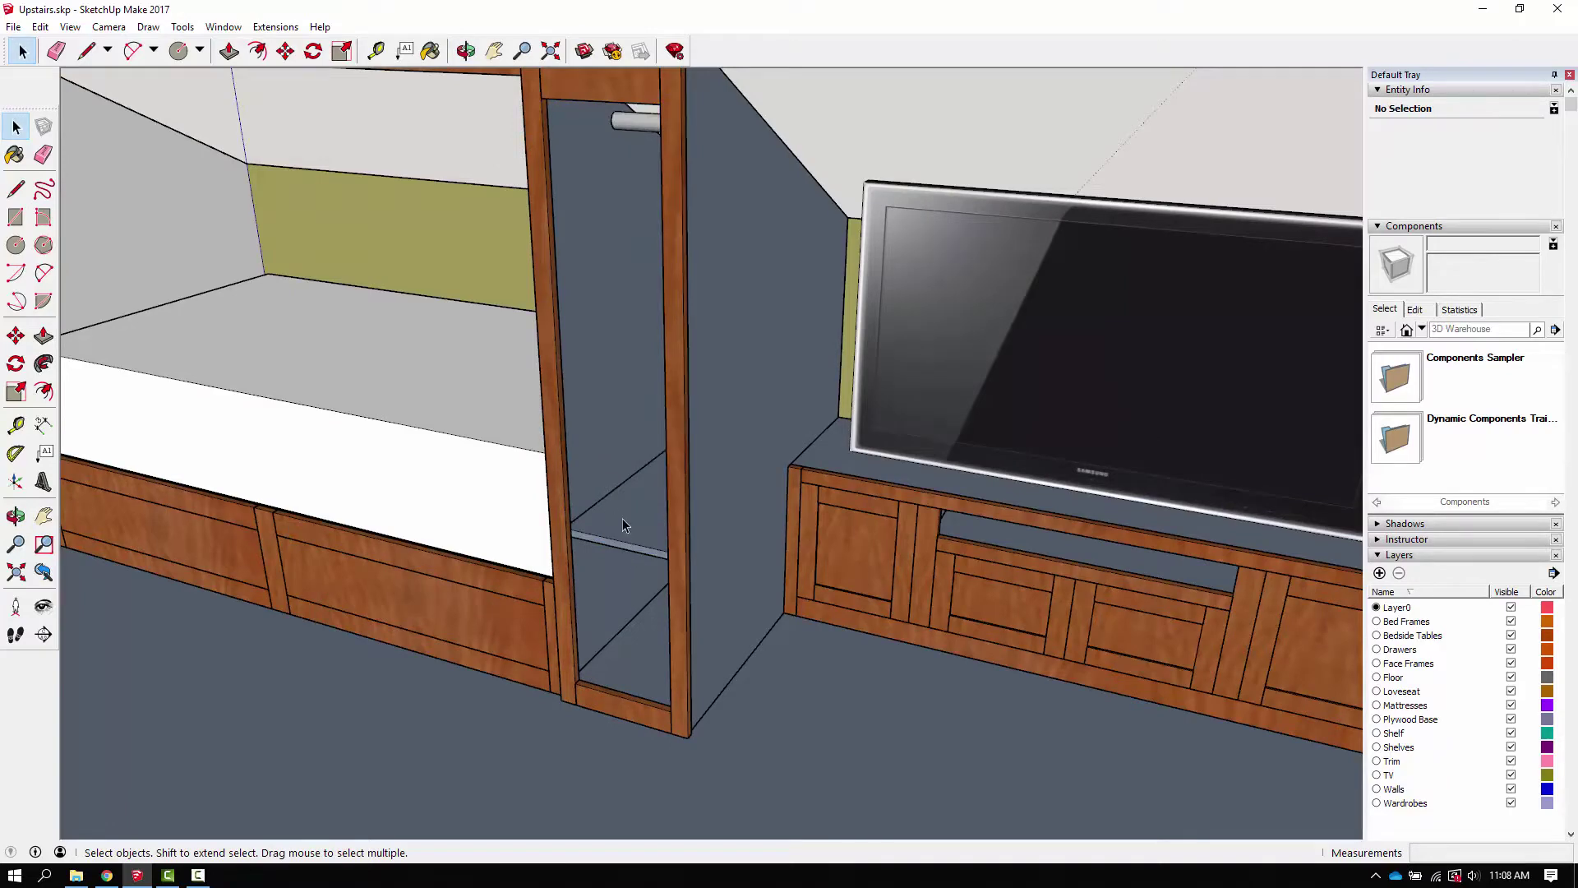
Step: Delete the fixed shelf inside the narrow wardrobe
mouse_move(623, 524)
middle_mouse_down()
mouse_move(634, 493)
mouse_move(743, 443)
mouse_move(757, 360)
mouse_move(609, 521)
mouse_move(634, 526)
middle_mouse_up()
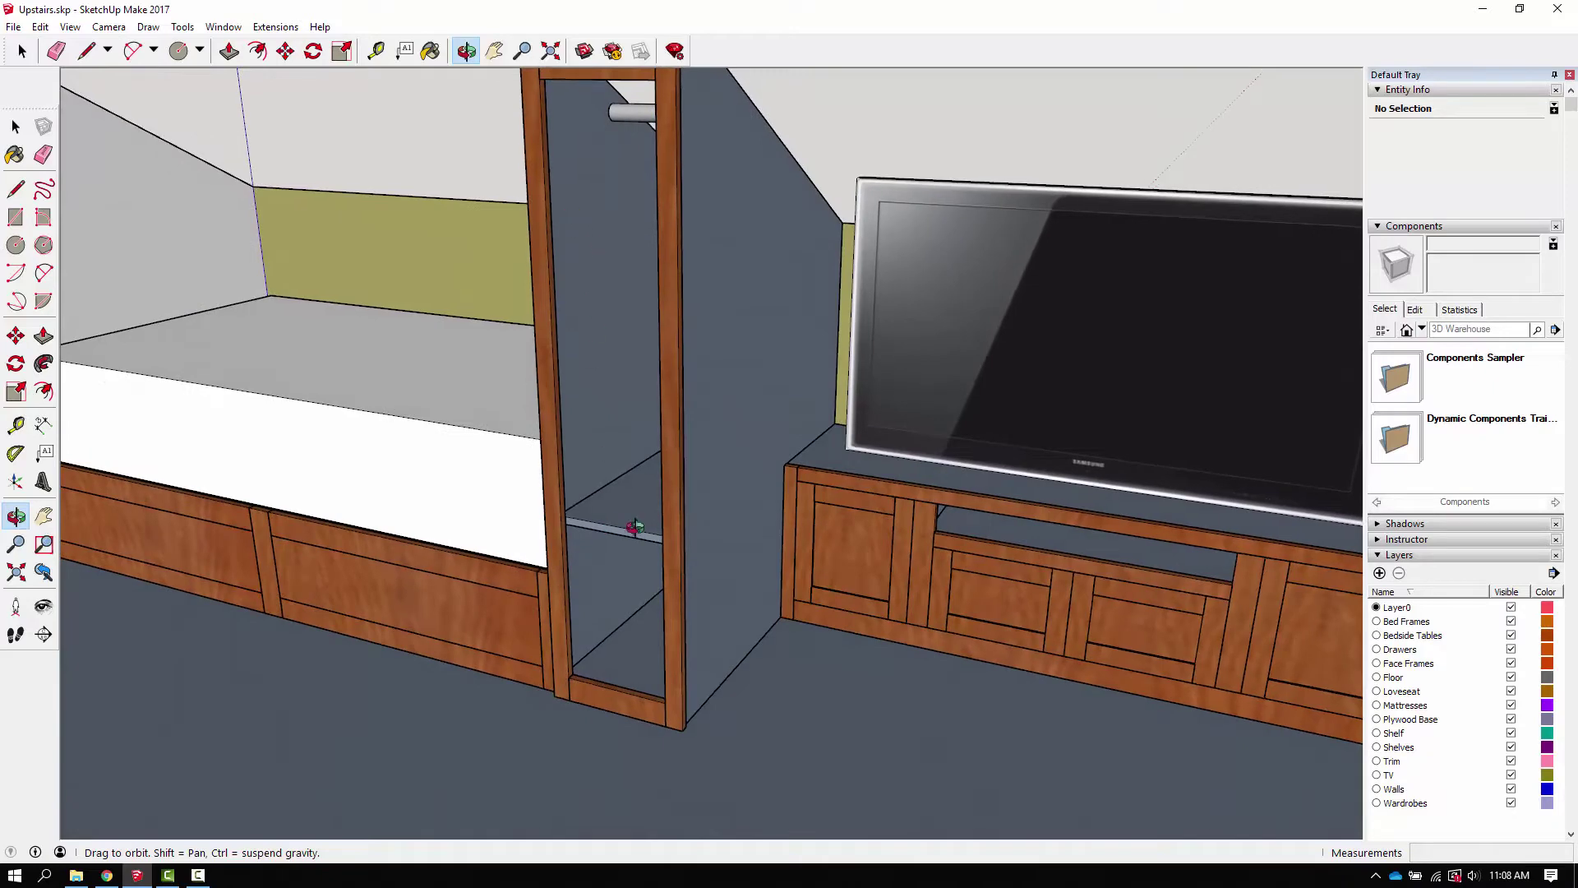
left_click_drag(614, 466, 643, 406)
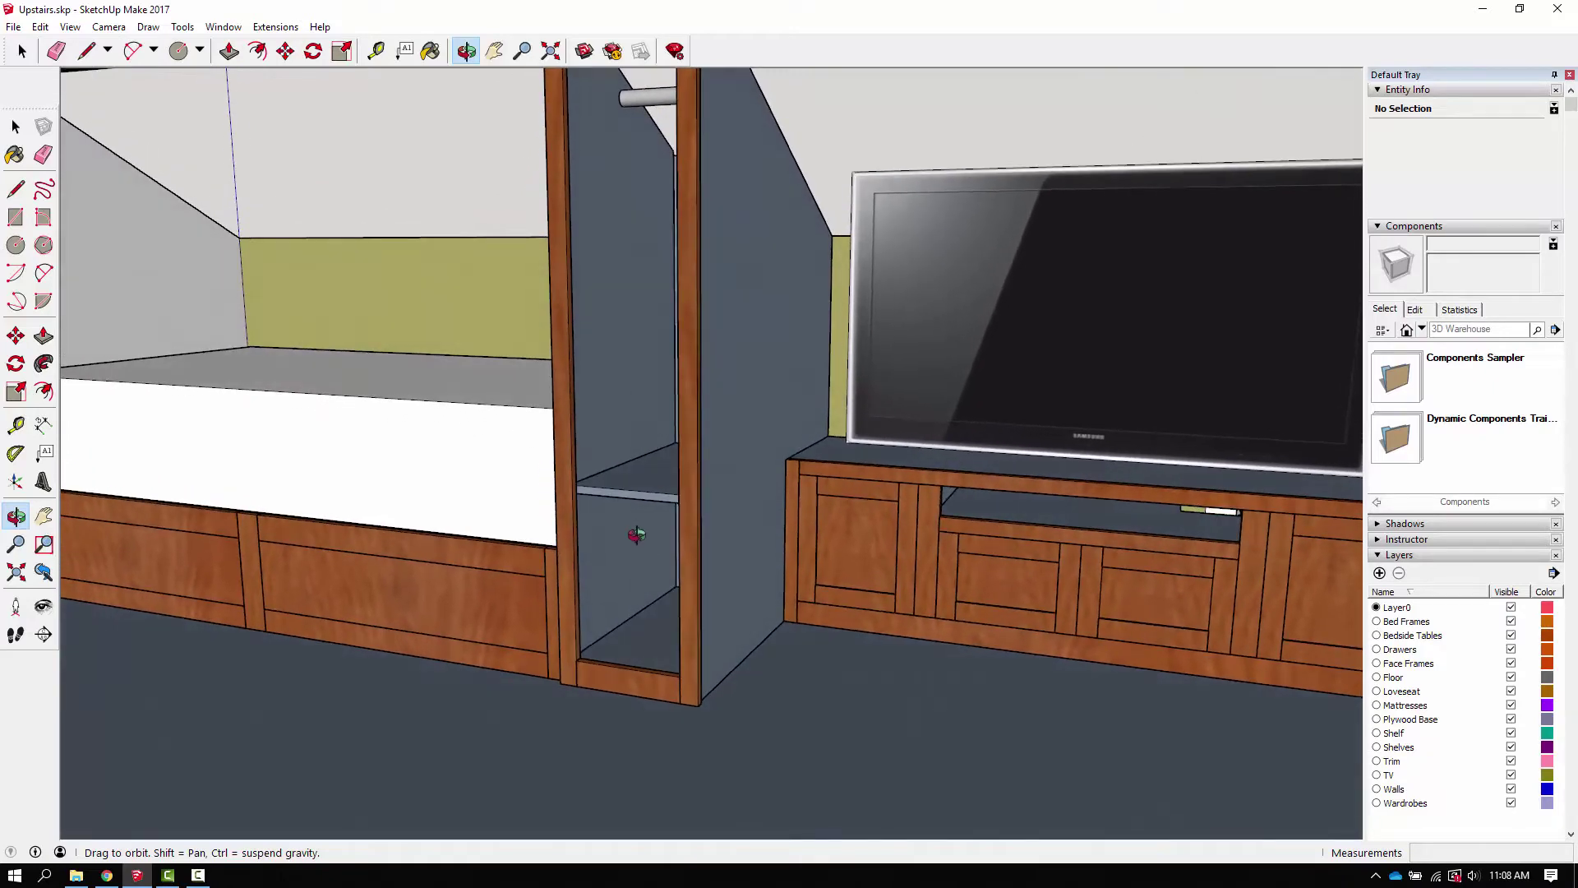
scroll(621, 512, "up", 5)
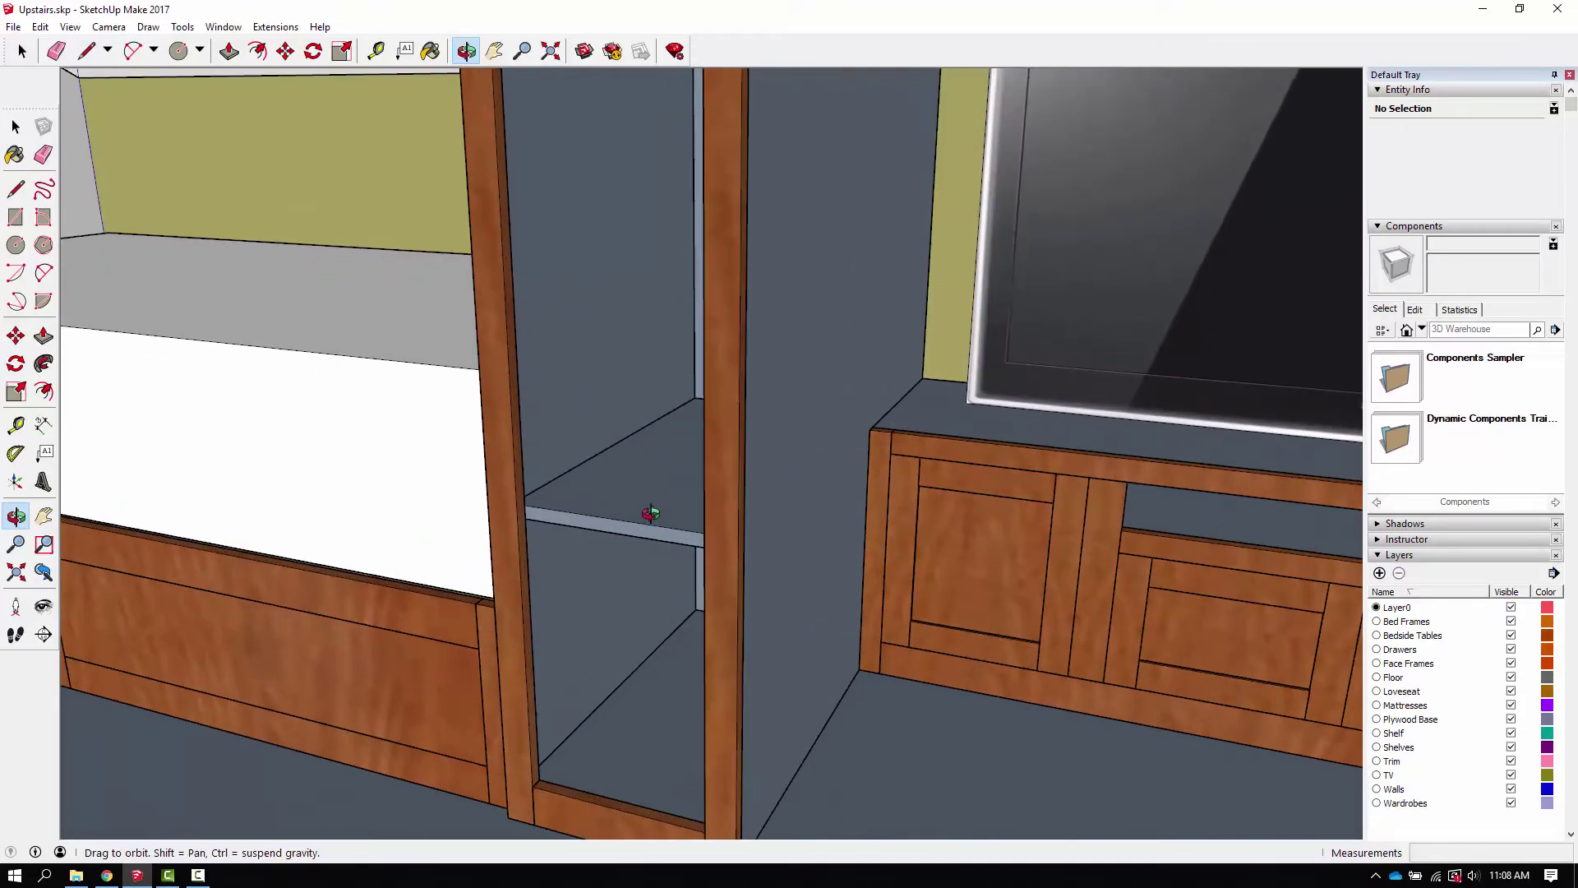
key("space")
left_click(631, 497)
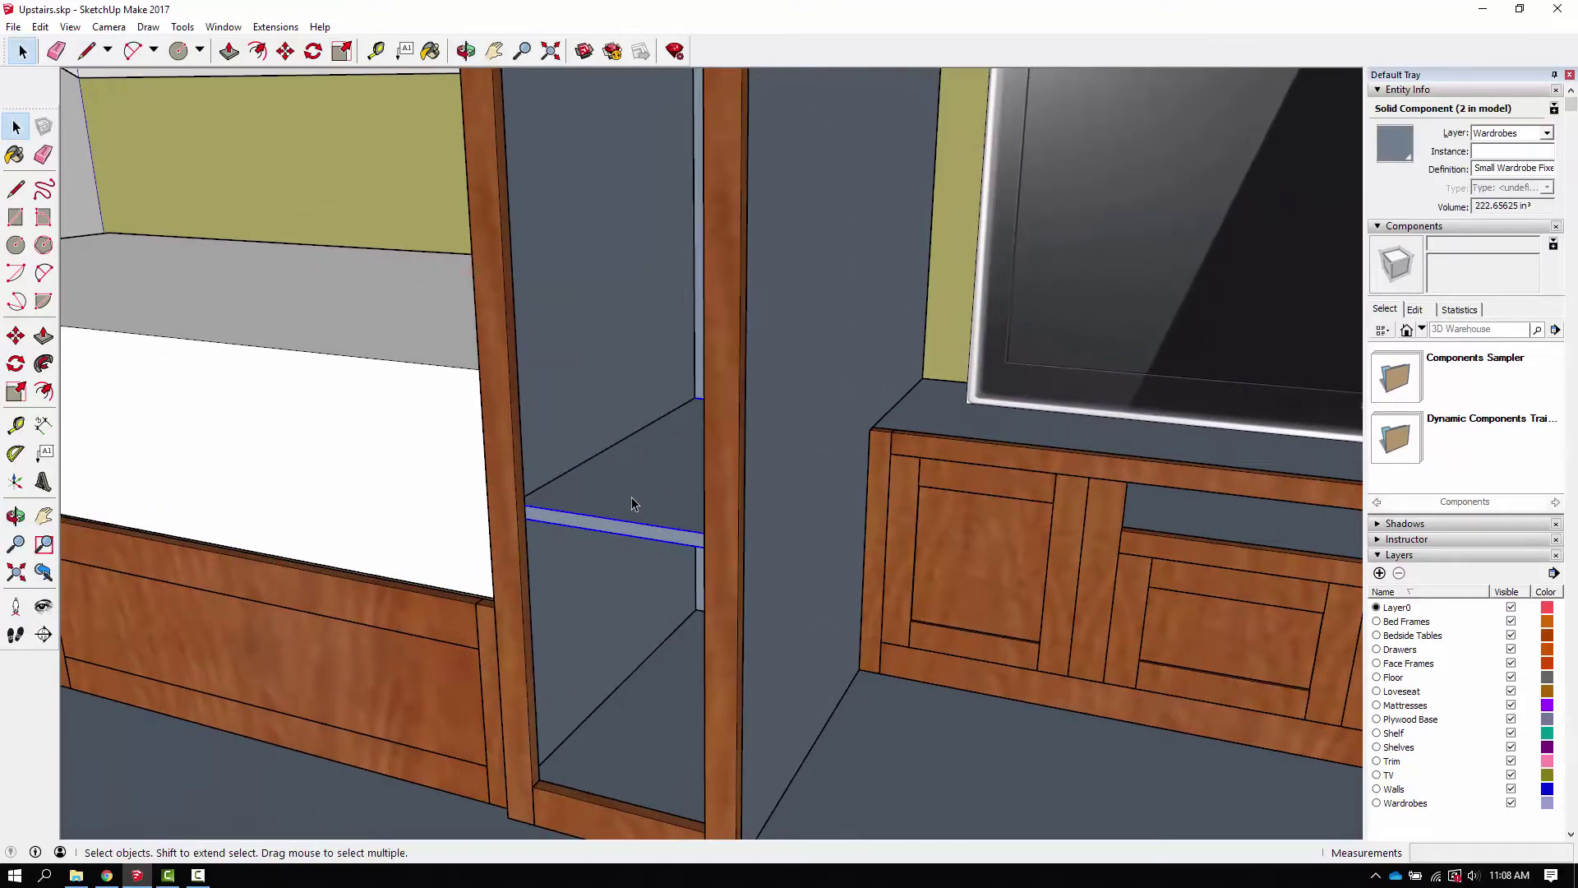
key("Delete")
Step: Push/Pull the shelf dado face in the narrow wardrobe's left side panel 1/4" until flush and erase its leftover edges
scroll(631, 497, "up", 4)
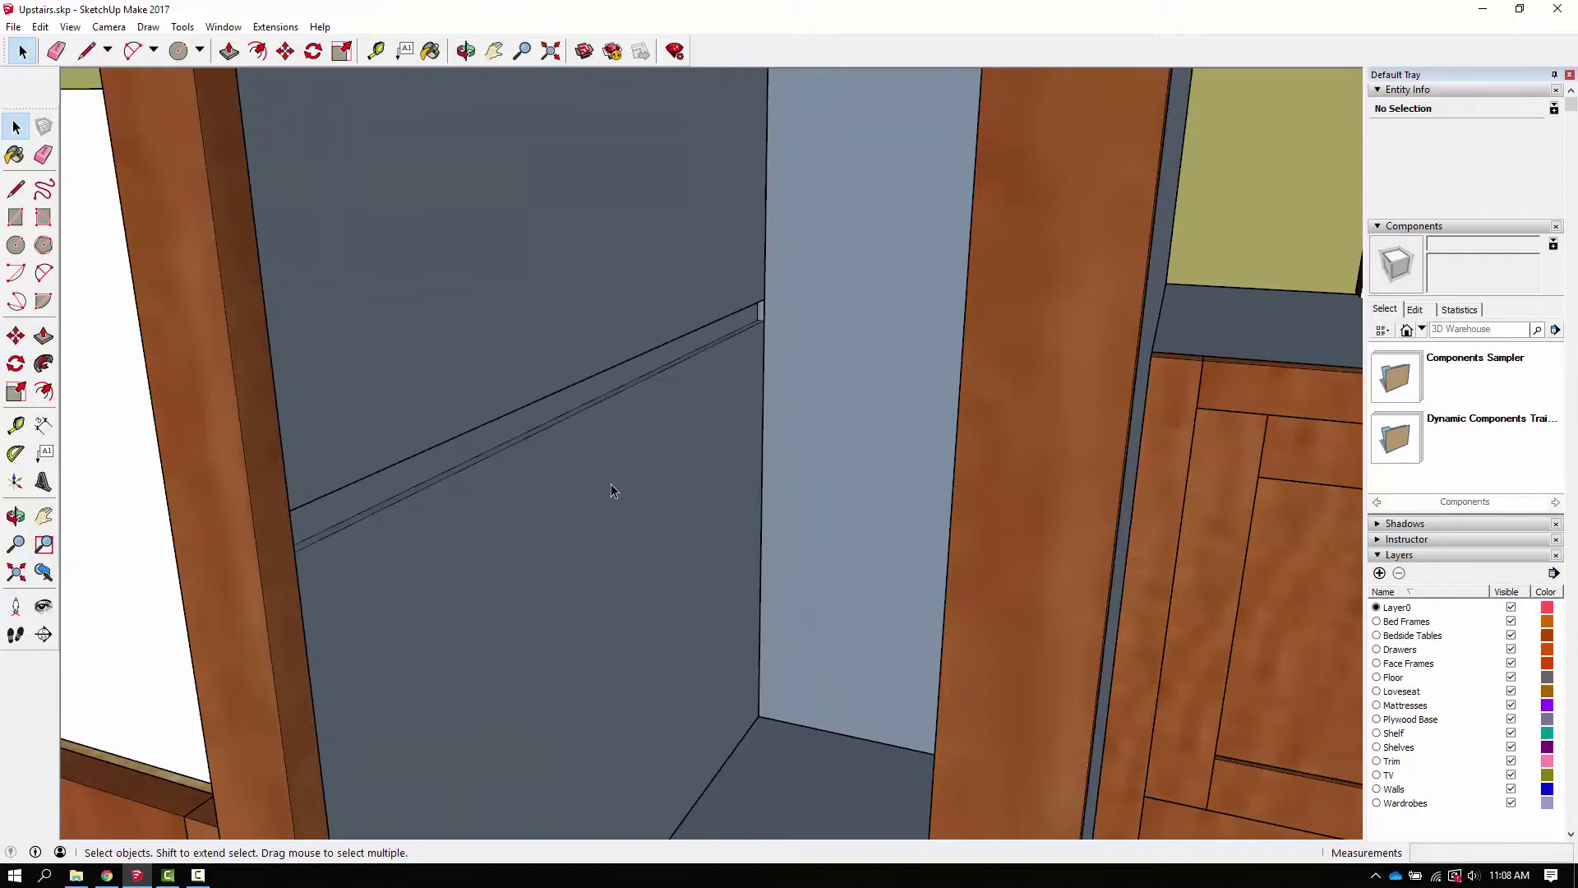
scroll(535, 482, "up", 3)
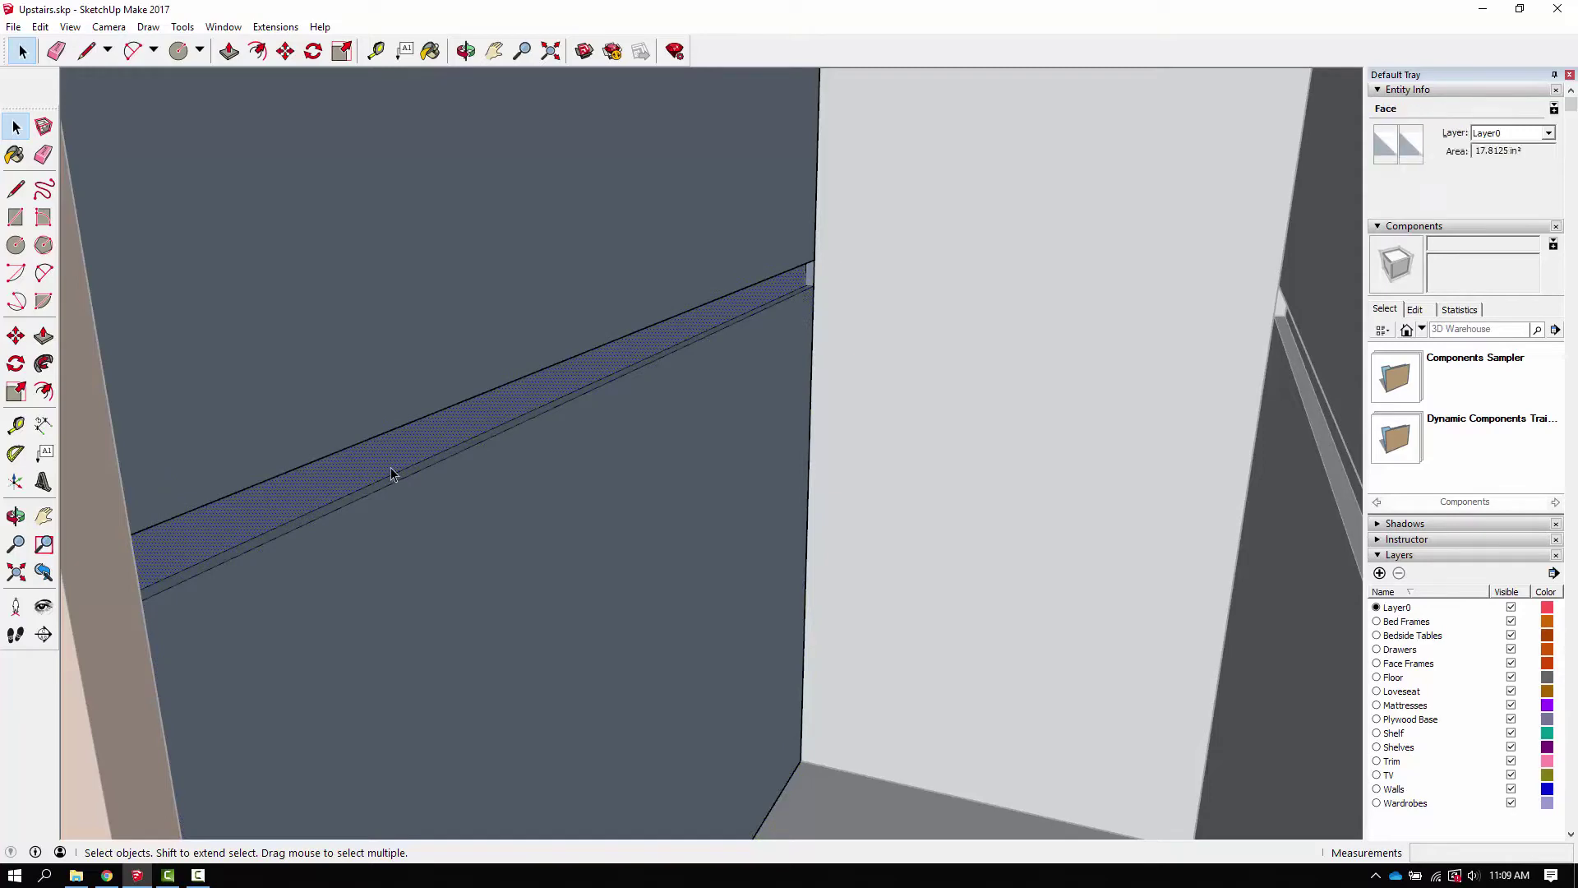
key("p")
left_click_drag(391, 469, 447, 487)
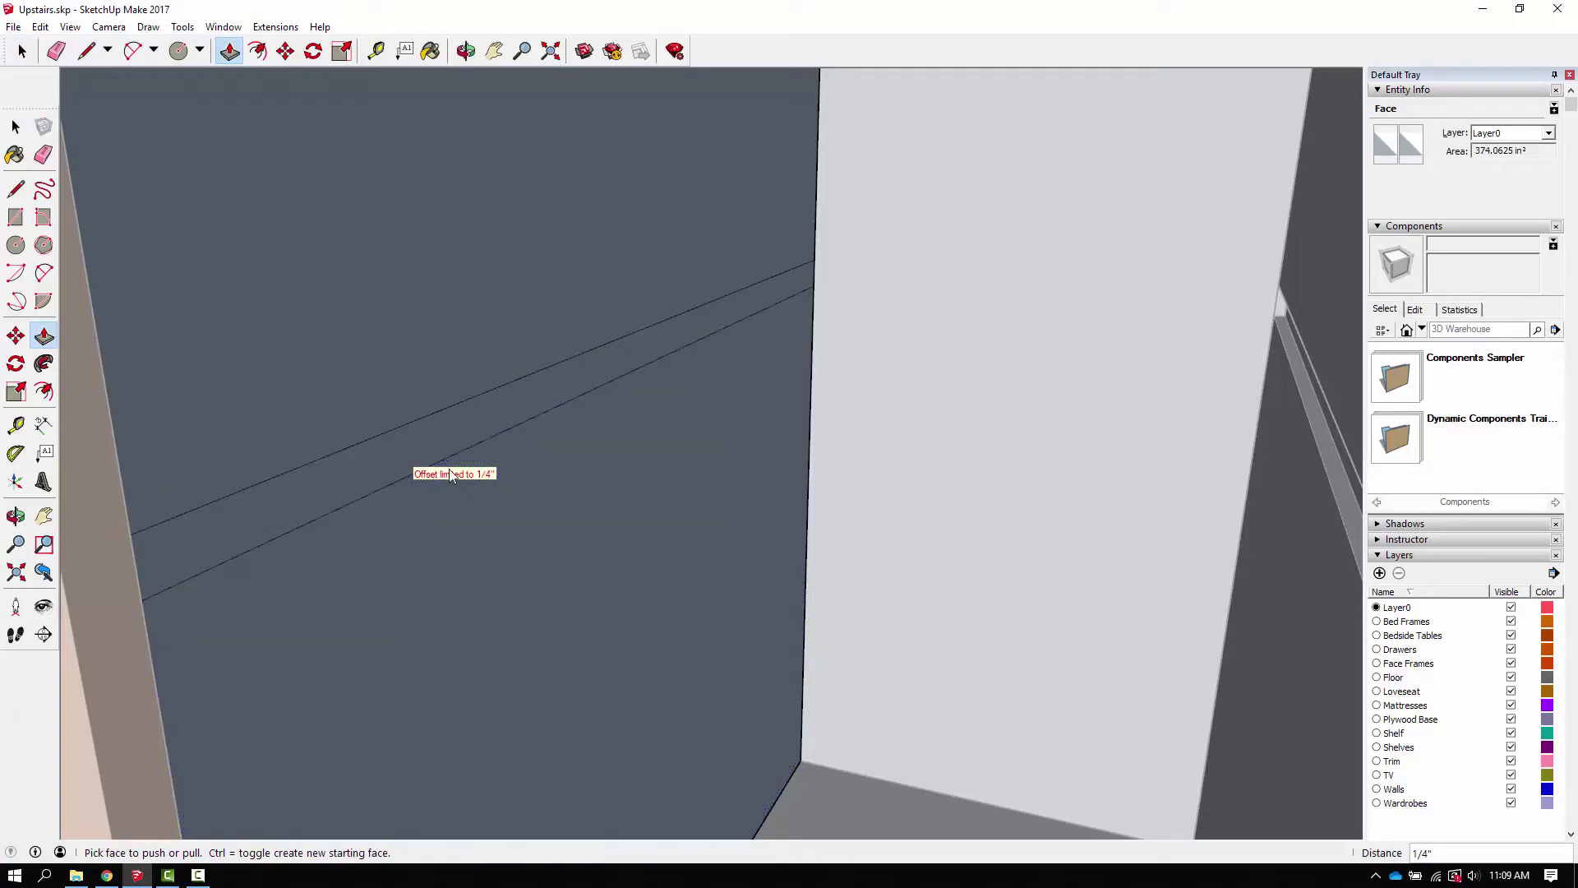
key("e")
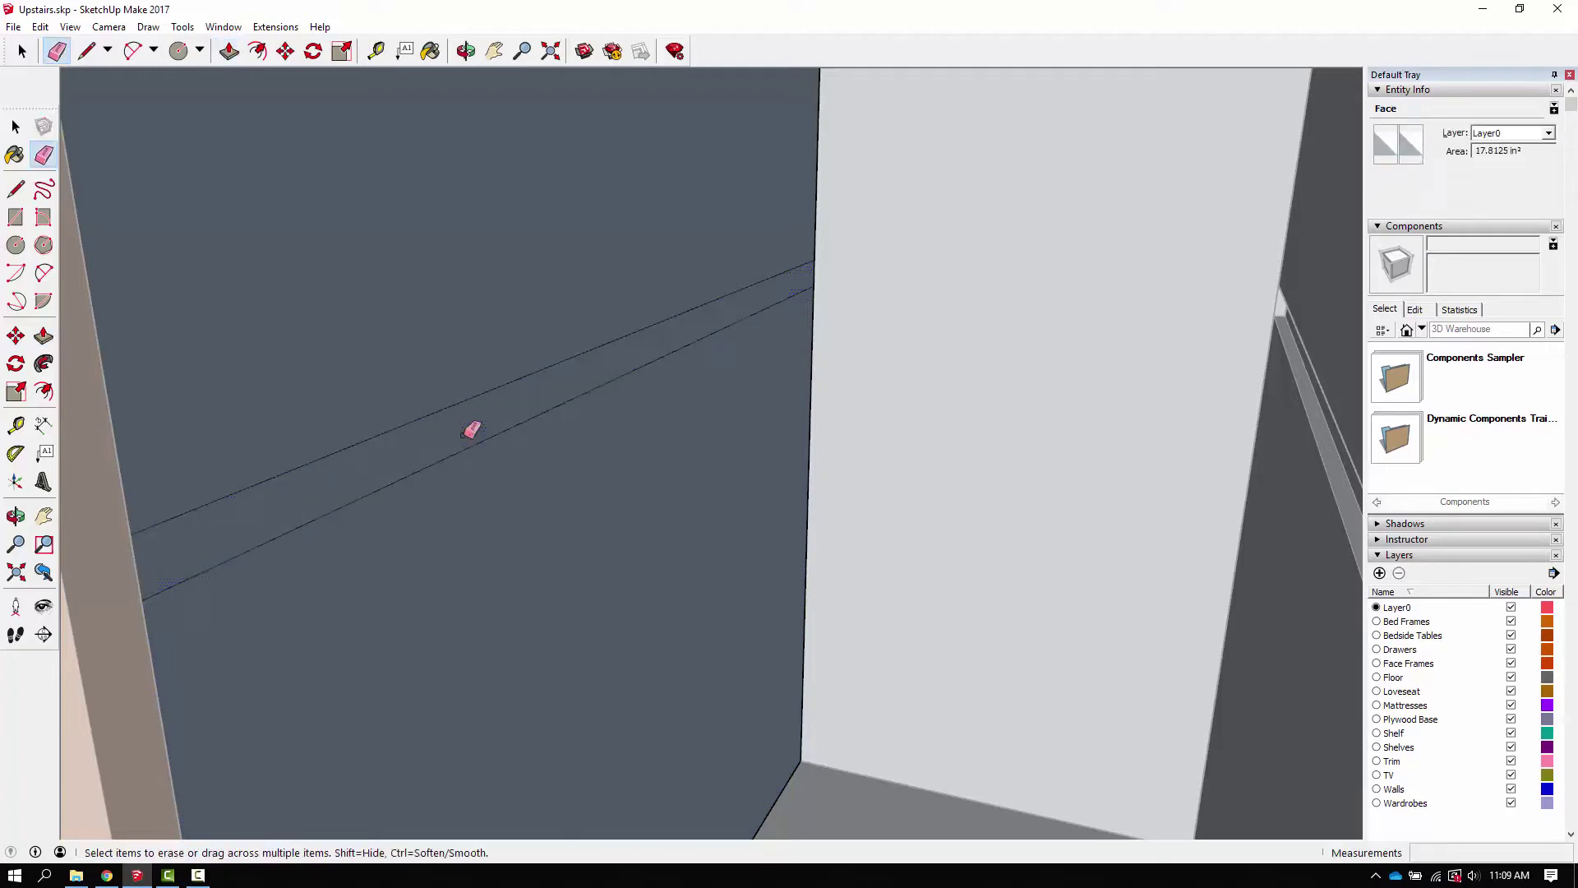
left_click(438, 417)
left_click(444, 458)
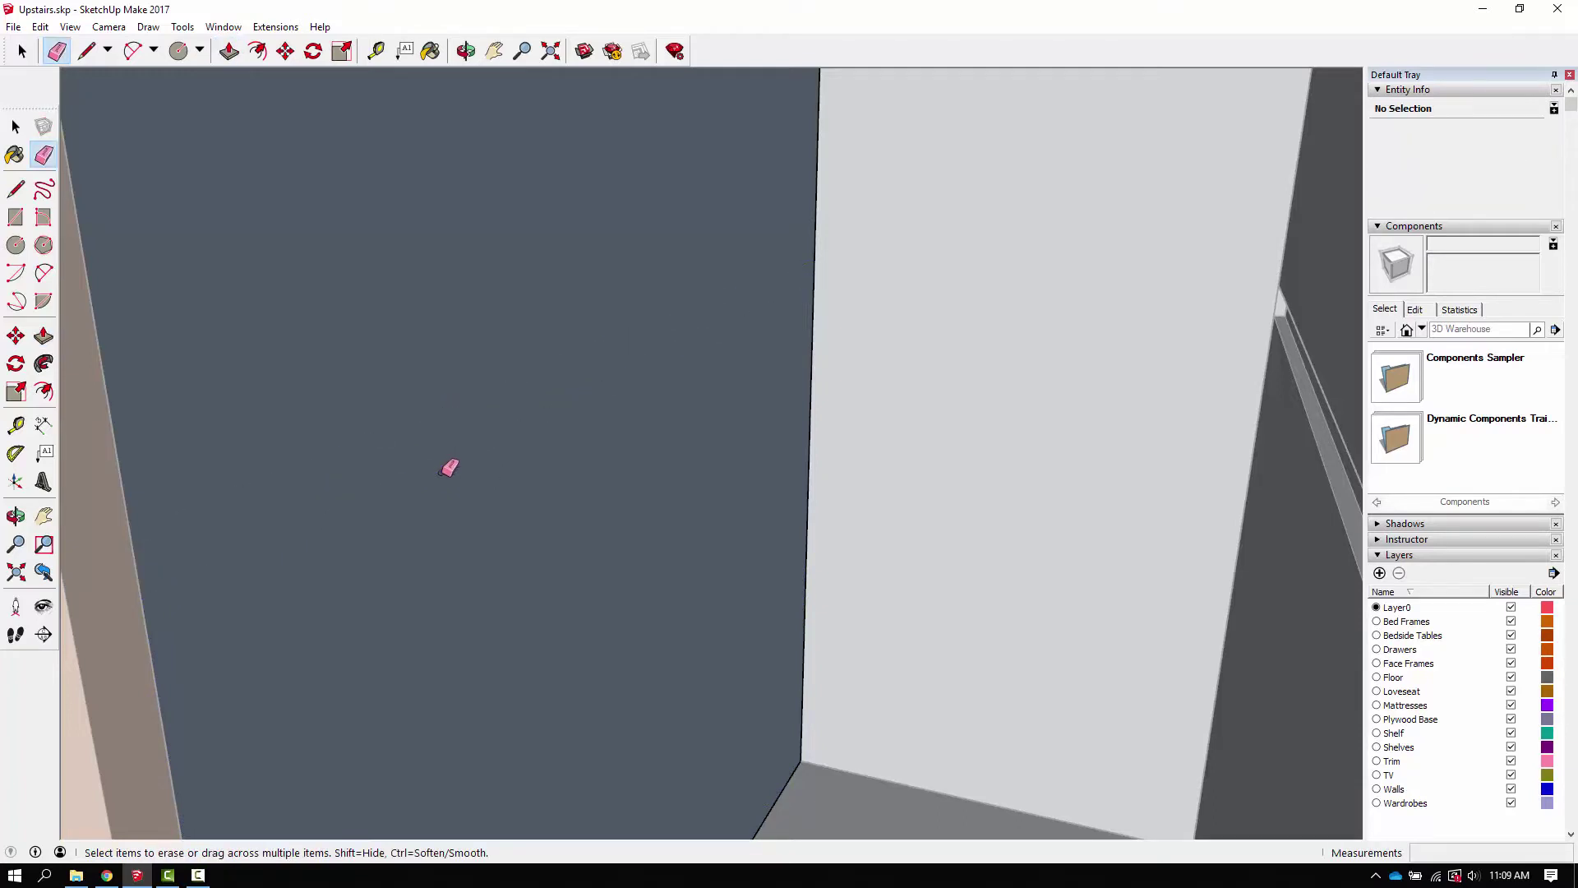
Step: Fill the matching shelf dado in the wardrobe's right side panel by 1/4", erase its leftover edges and close the component
scroll(440, 472, "down", 5)
key("space")
key("o")
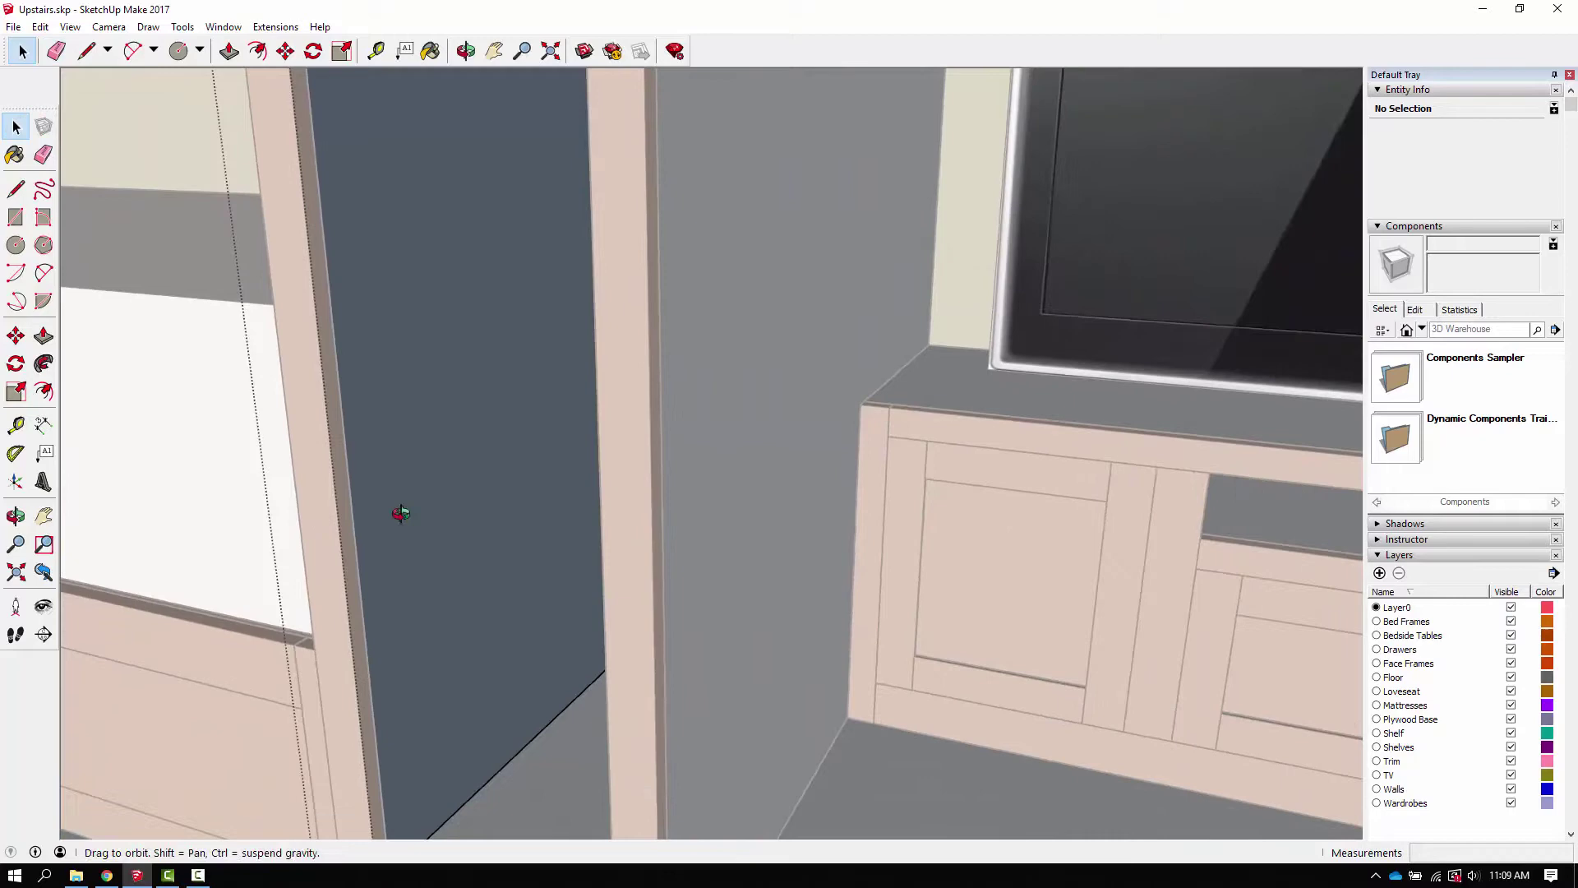
left_click_drag(398, 510, 771, 446)
scroll(1011, 436, "up", 4)
mouse_move(771, 447)
middle_mouse_down("shift")
mouse_move(748, 447)
mouse_move(802, 439)
middle_mouse_up("shift")
scroll(769, 427, "up", 2)
key("space")
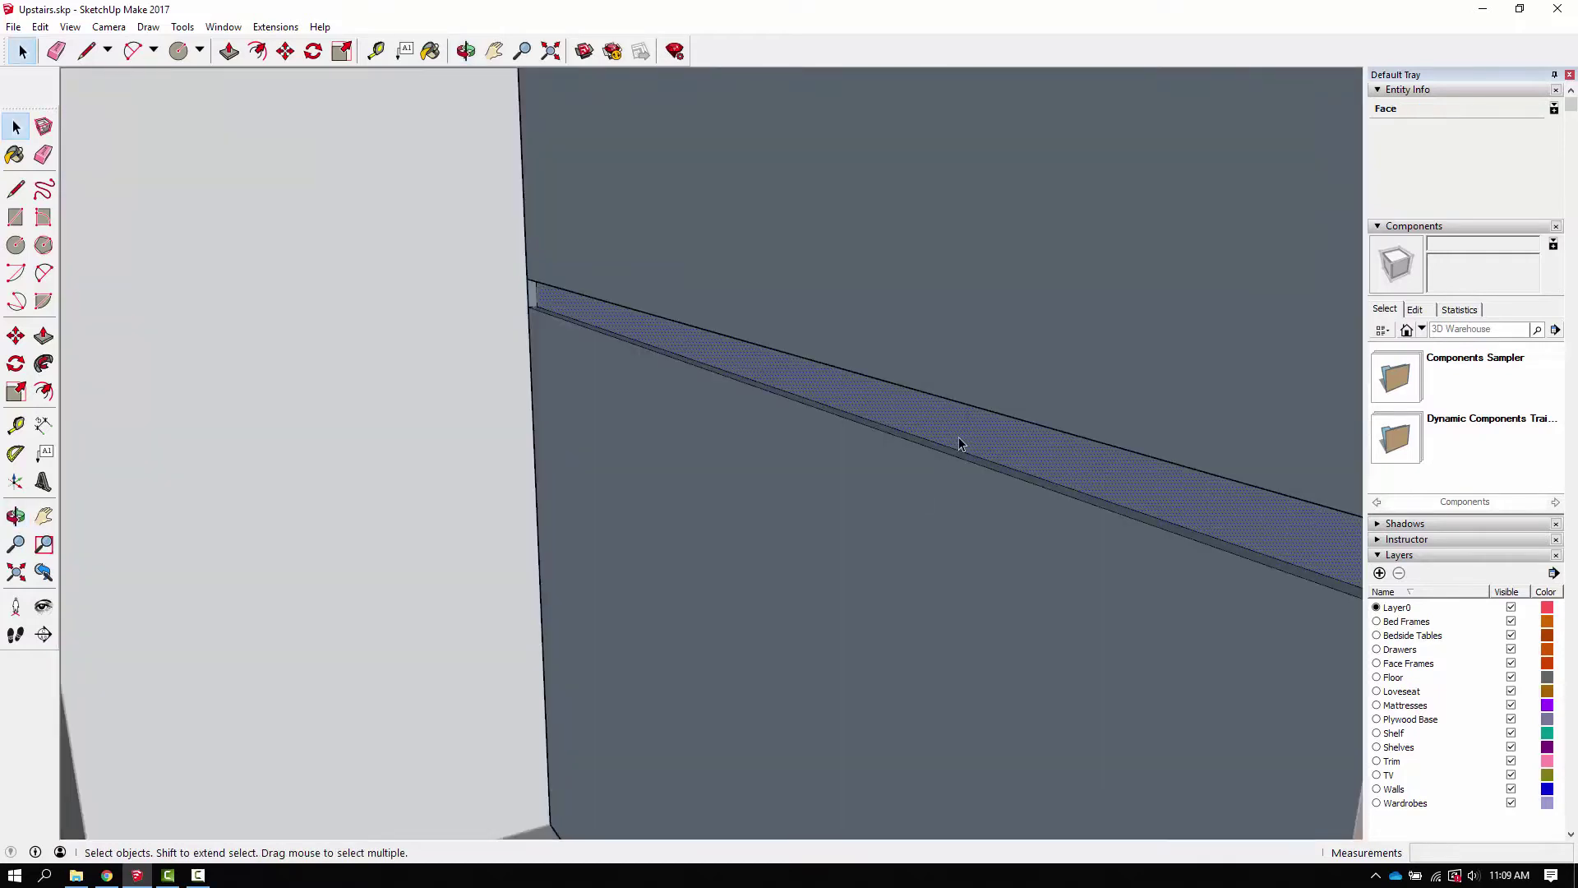
key("p")
left_click_drag(976, 440, 922, 473)
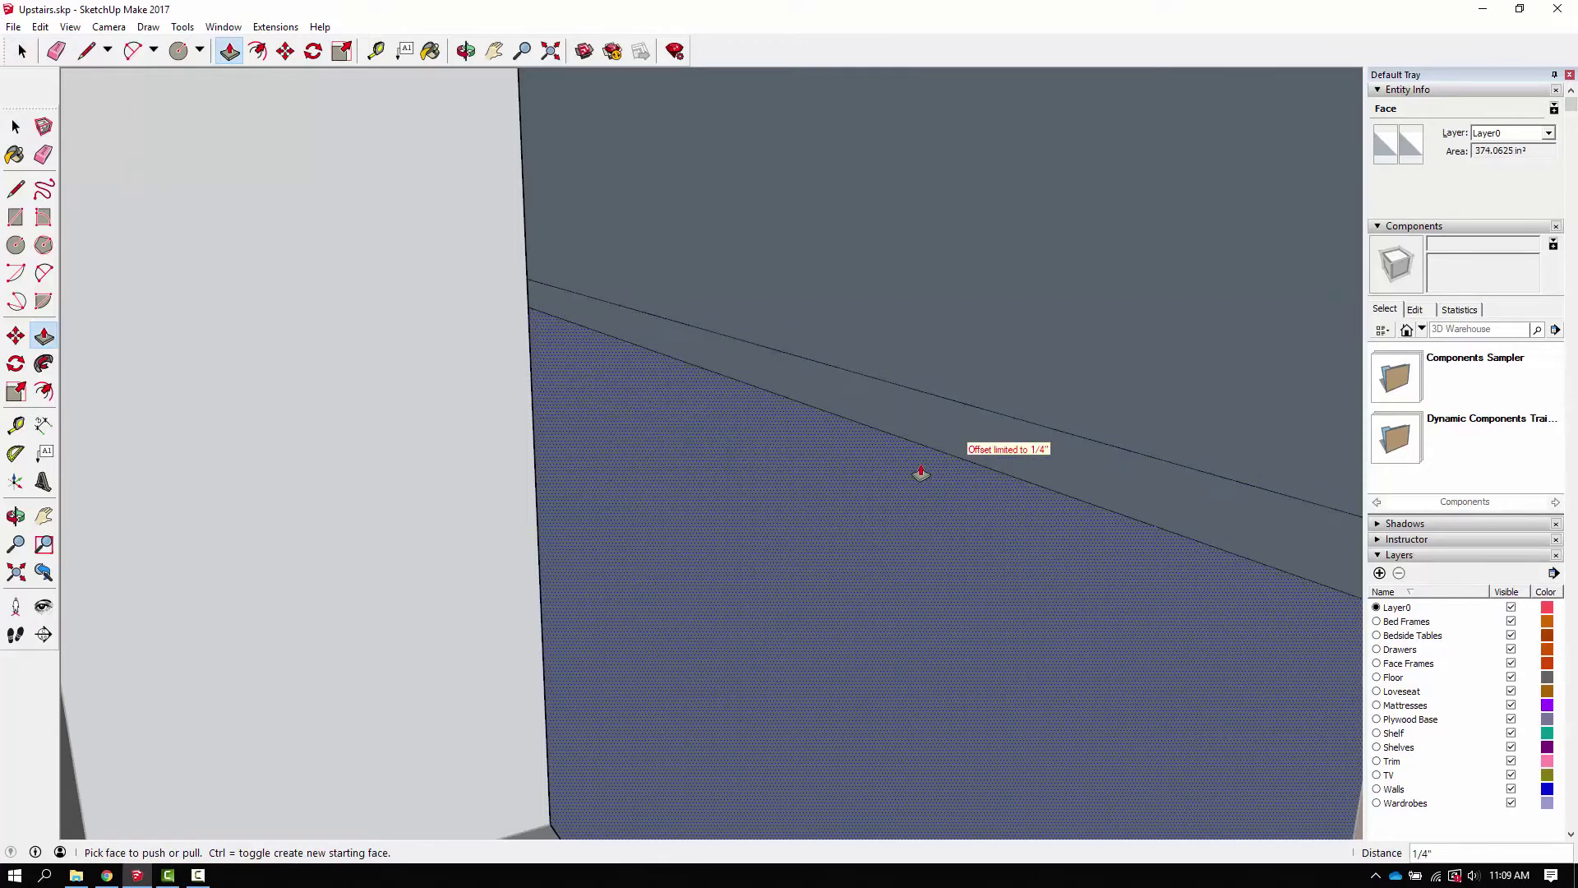
key("e")
left_click_drag(969, 381, 931, 454)
scroll(925, 455, "down", 4)
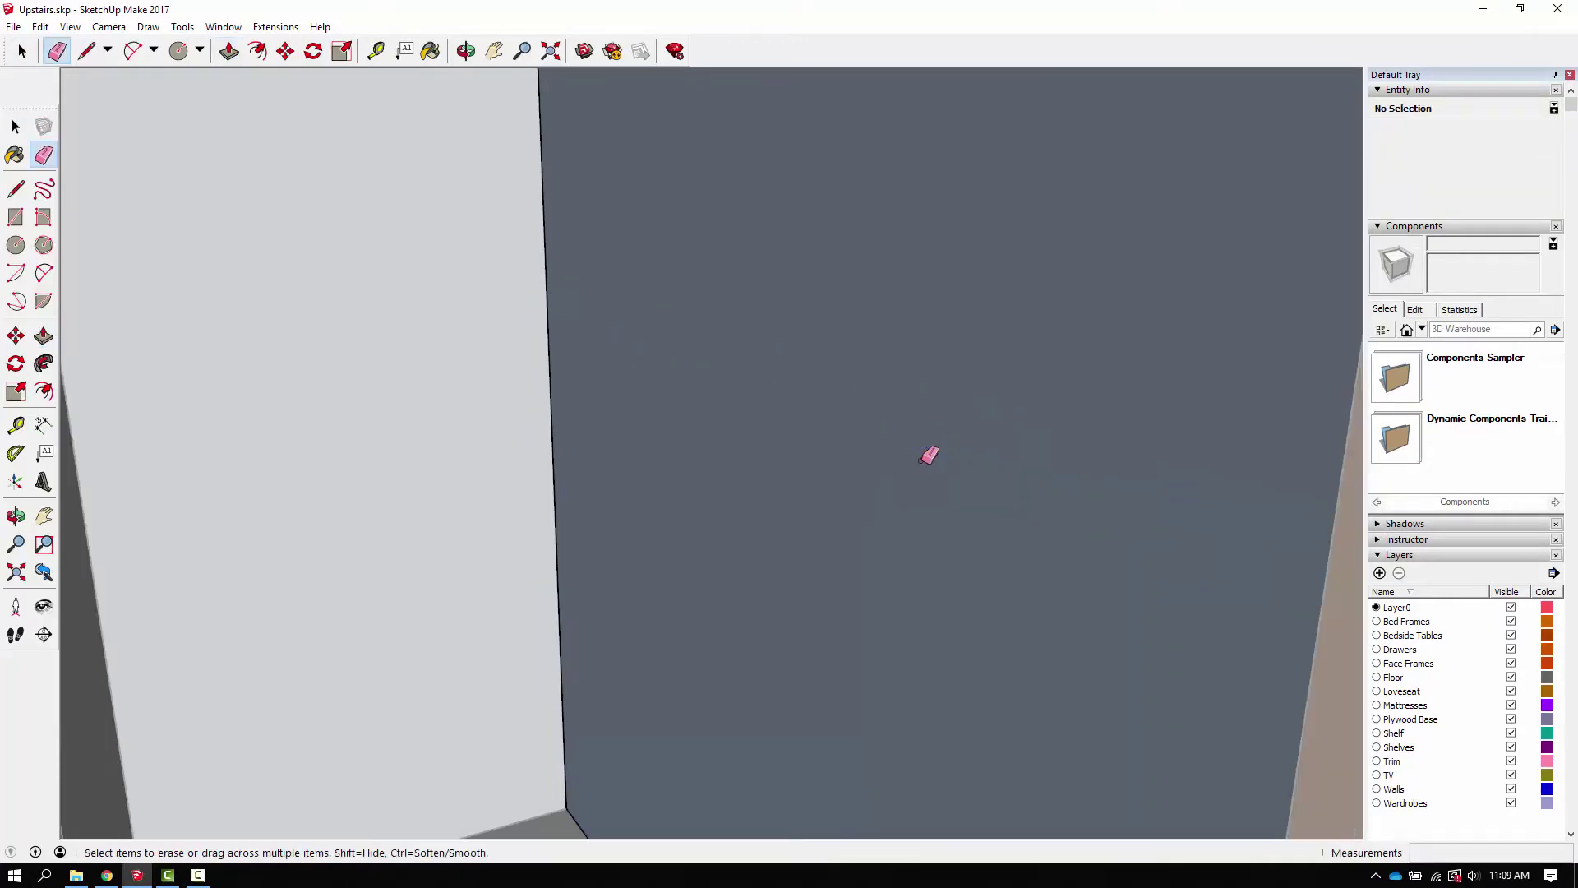
scroll(912, 460, "down", 4)
key("space")
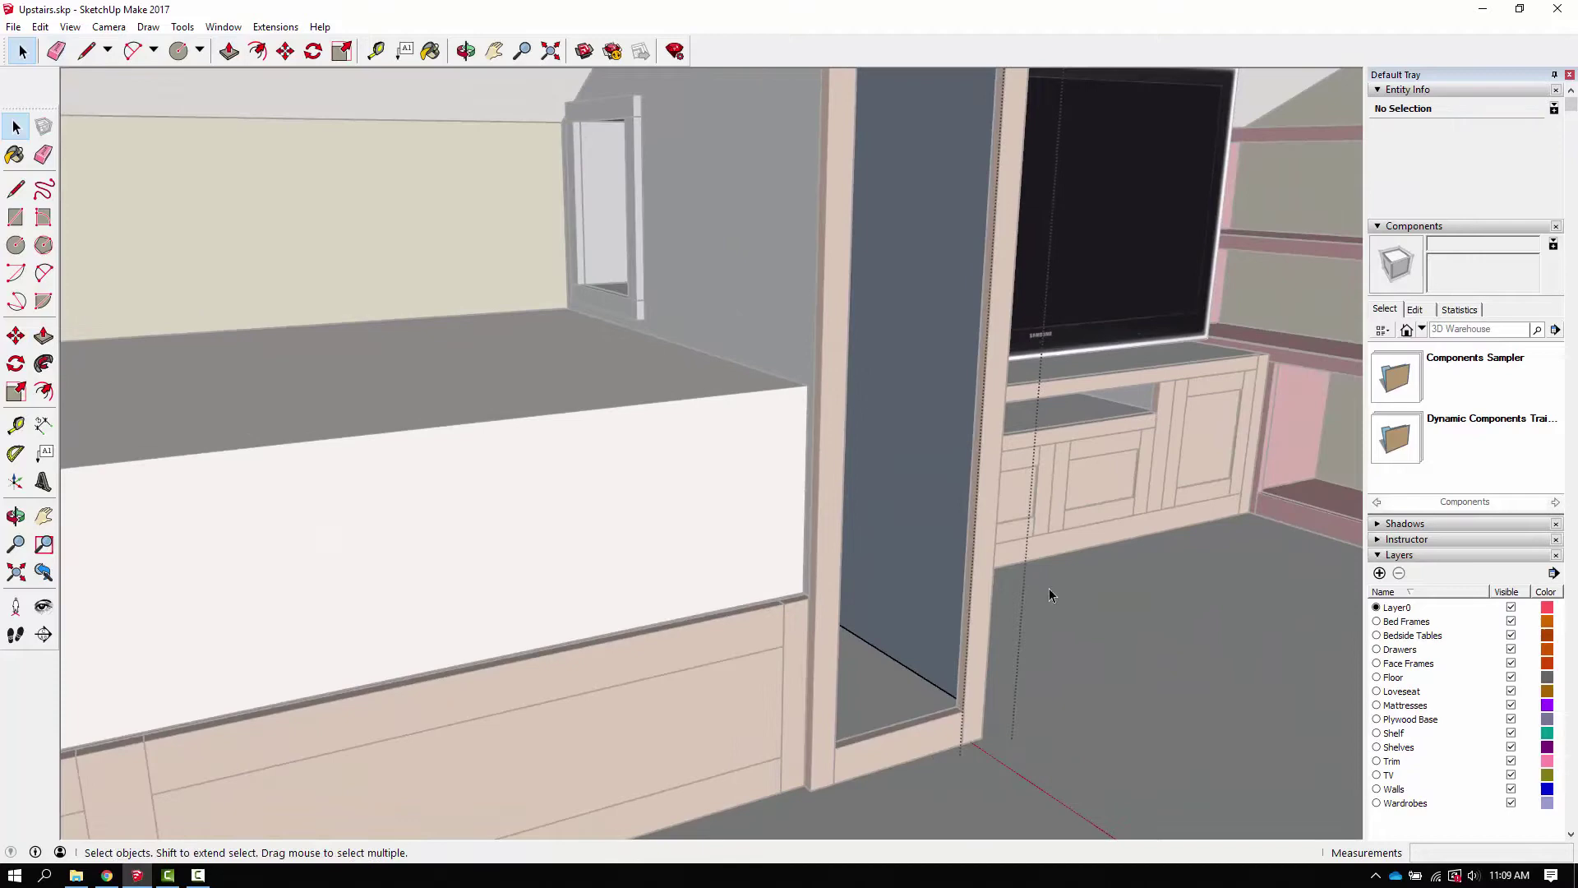
left_click(1050, 586)
Step: Copy the left circle-panel door of the wardrobe beyond the partition wall into the lower corner of the narrow wardrobe's opening
scroll(1052, 585, "down", 2)
mouse_move(1053, 585)
middle_mouse_down()
mouse_move(849, 581)
mouse_move(710, 627)
mouse_move(689, 613)
mouse_move(721, 680)
middle_mouse_up()
scroll(731, 629, "down", 5)
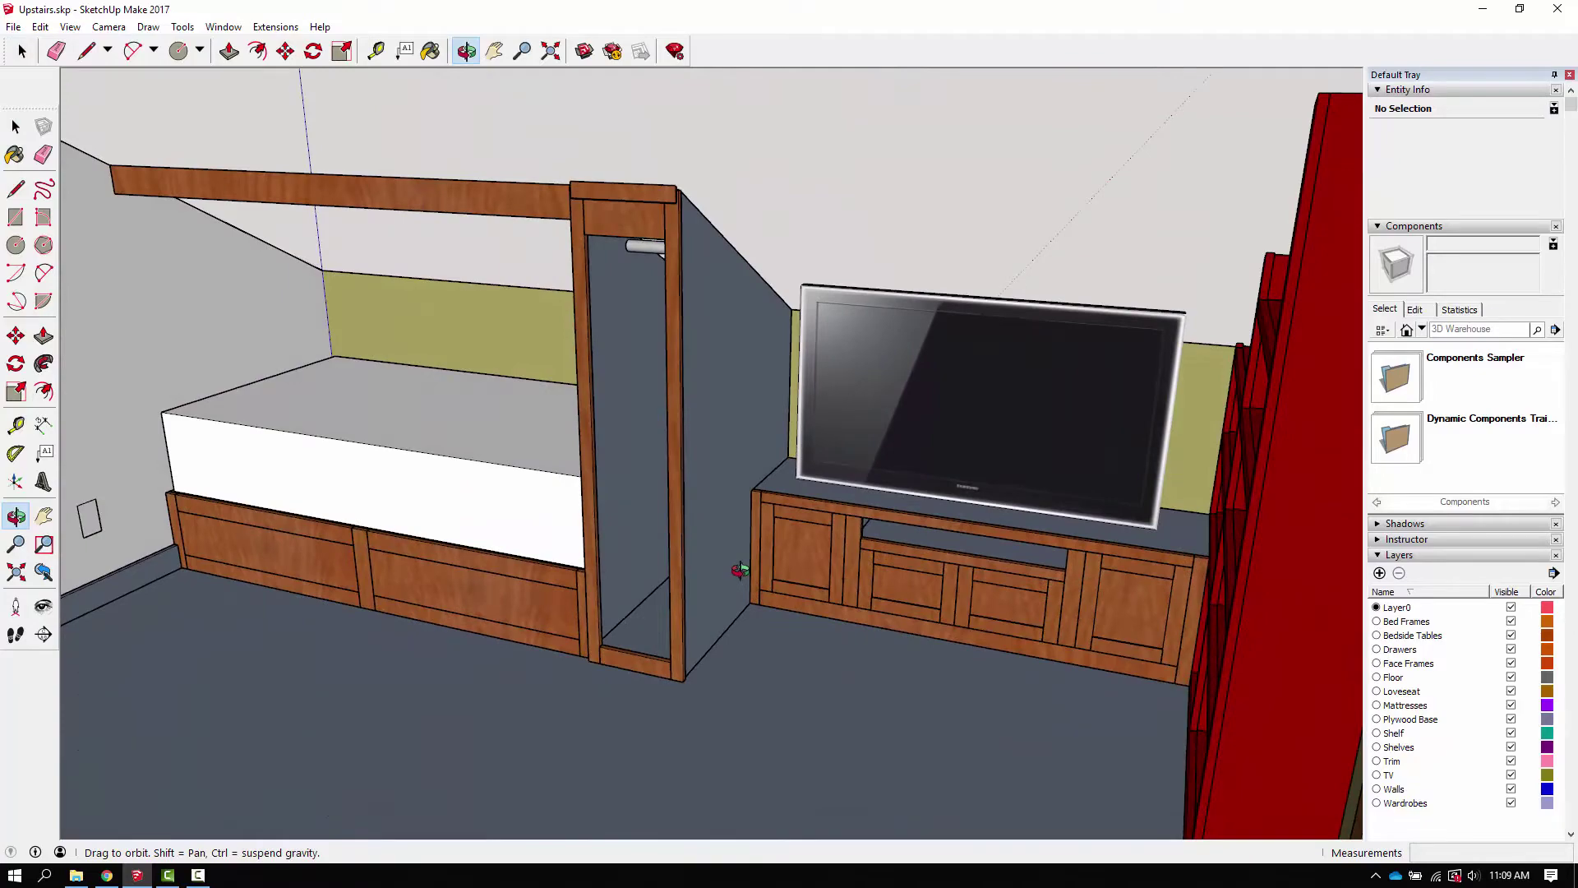
left_click_drag(740, 569, 679, 561, "shift")
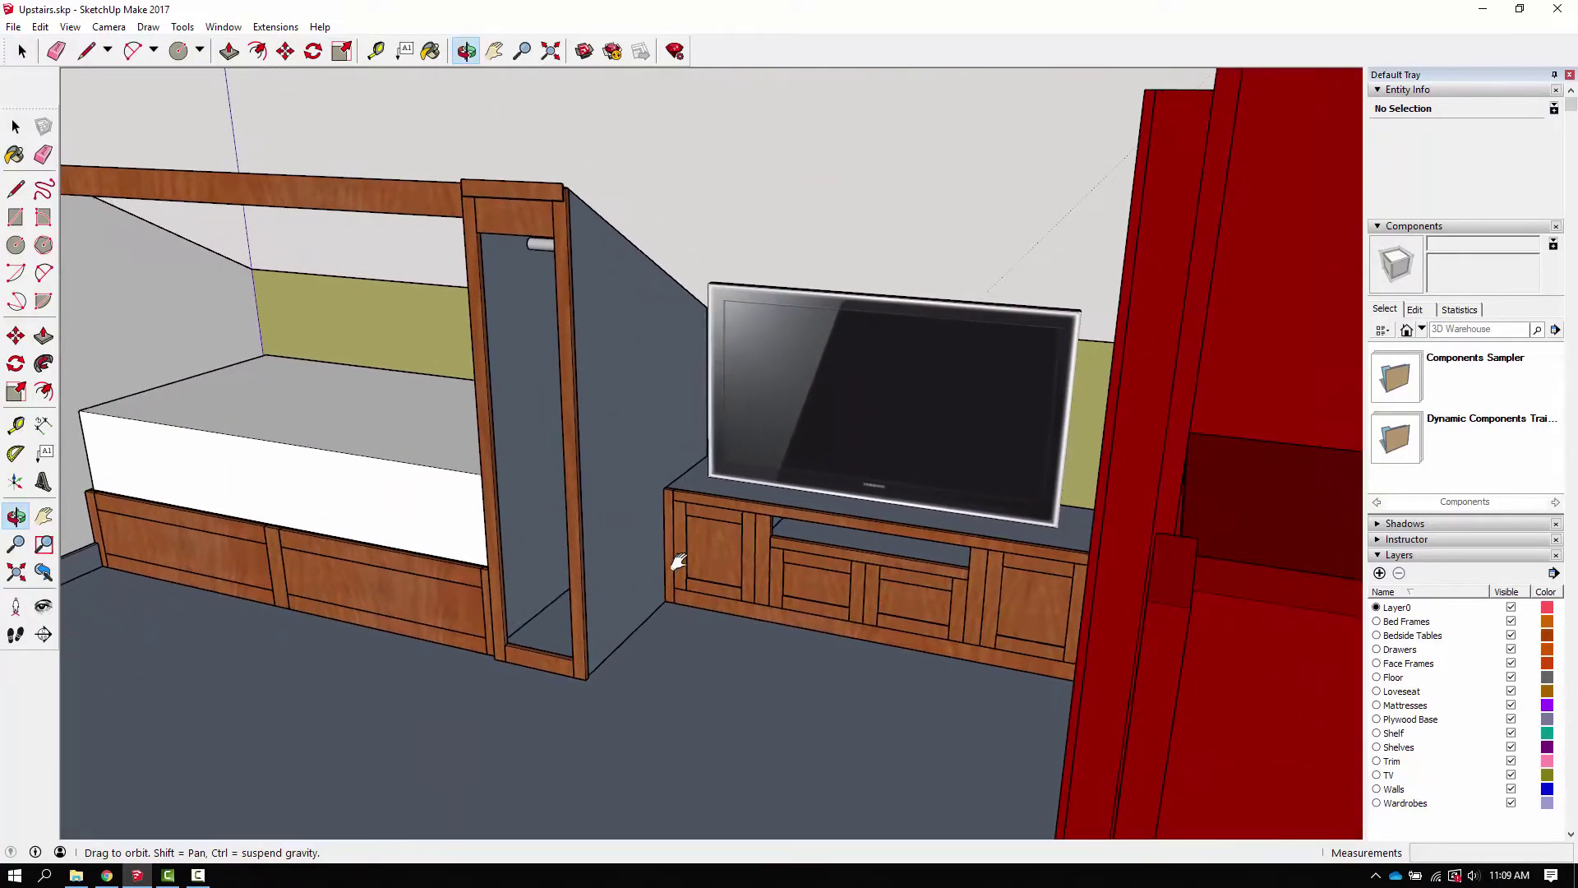
scroll(678, 563, "down", 6)
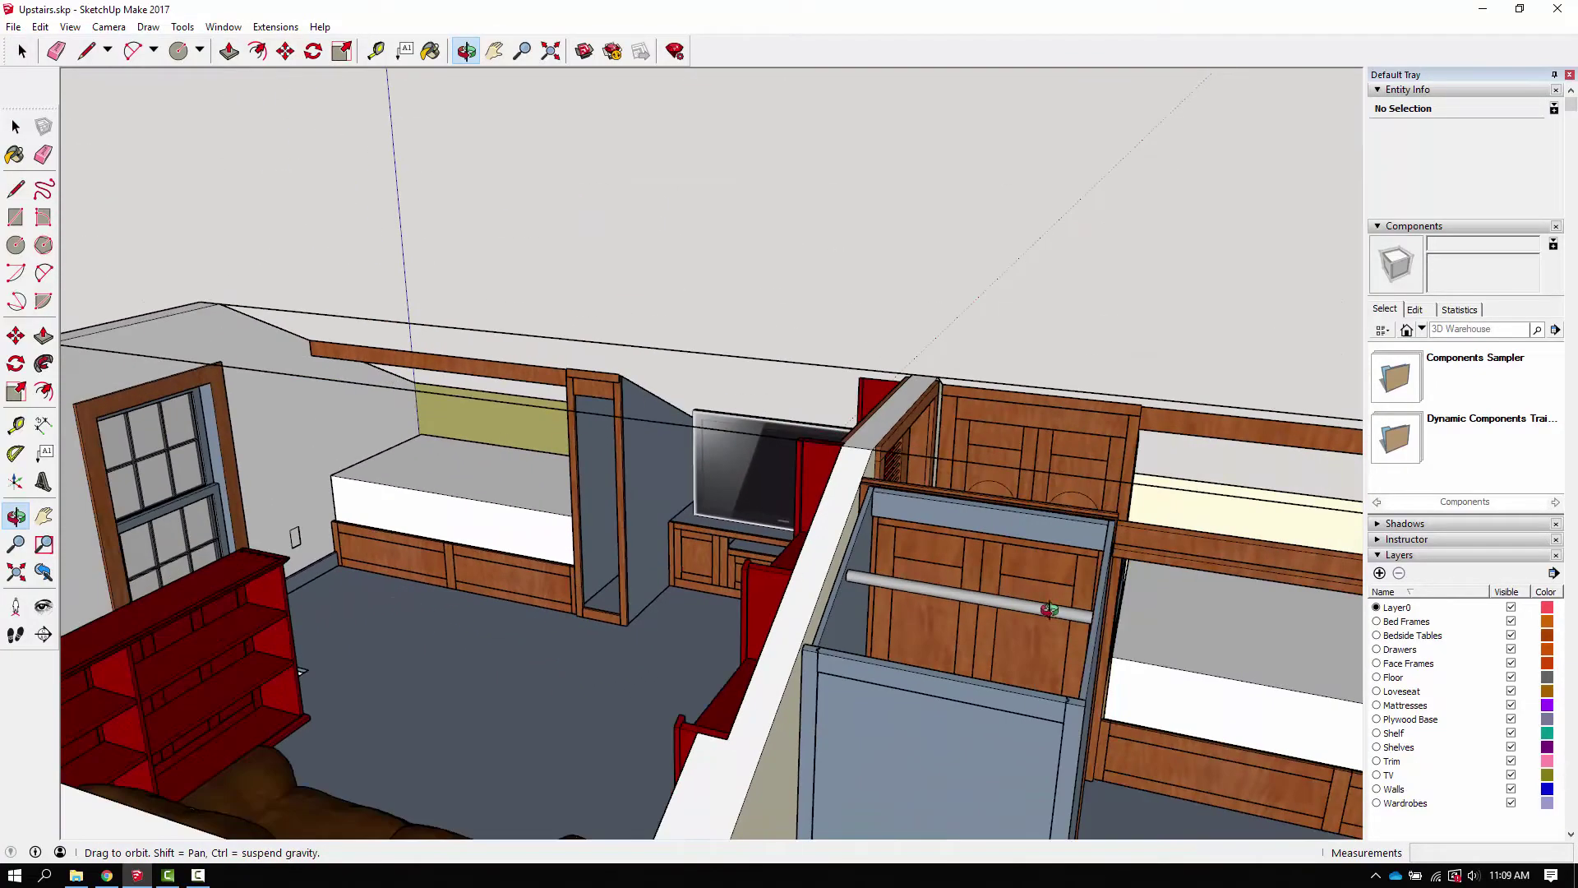
left_click_drag(1049, 609, 993, 595)
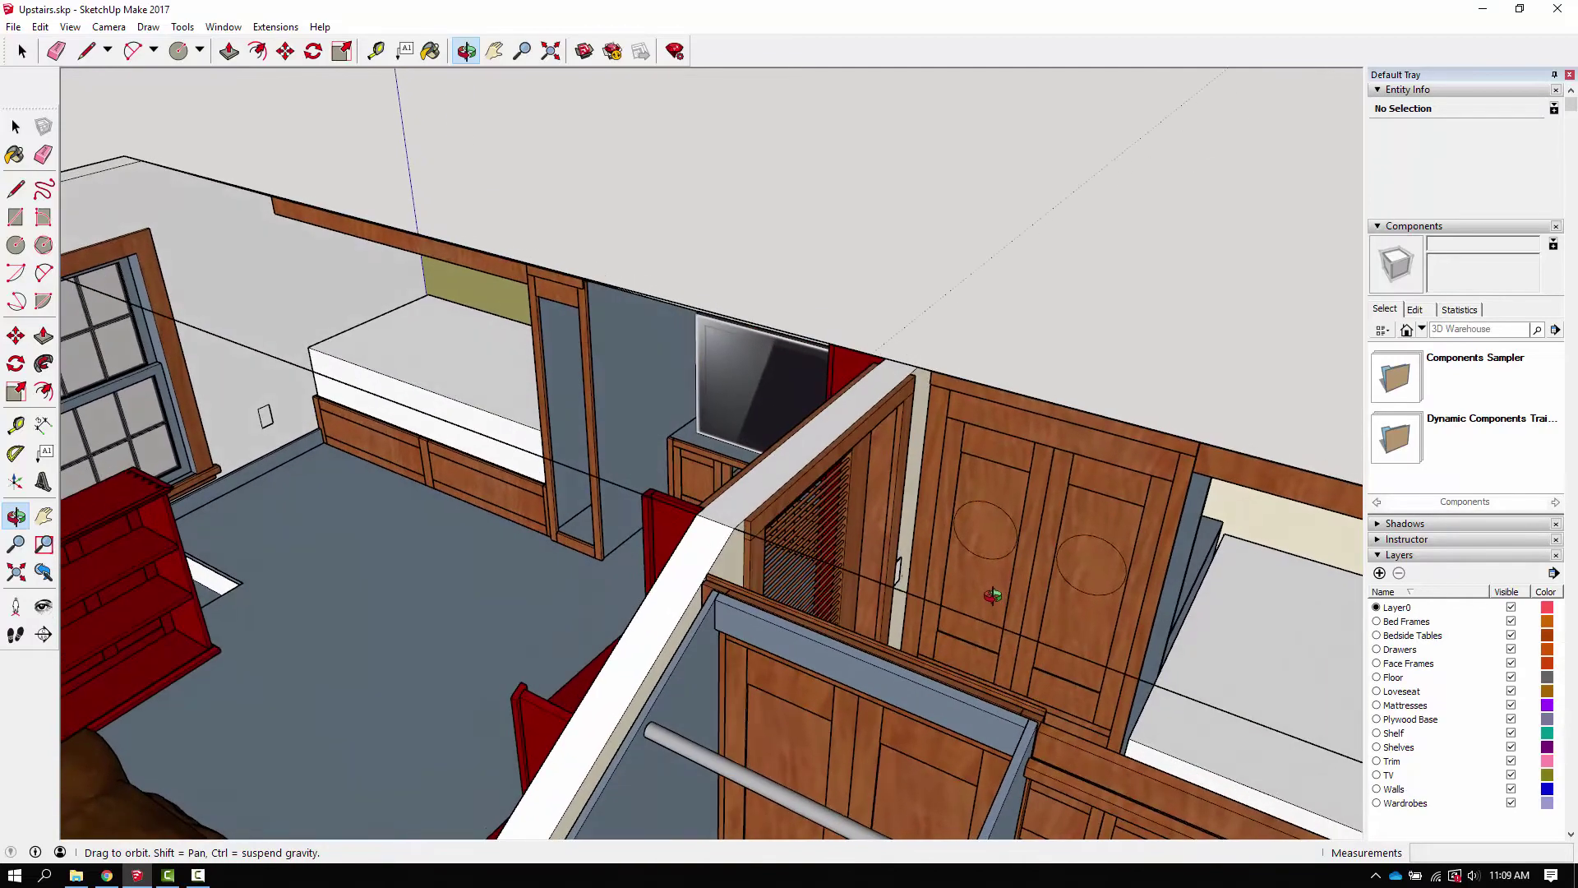
key("space")
left_click(983, 584)
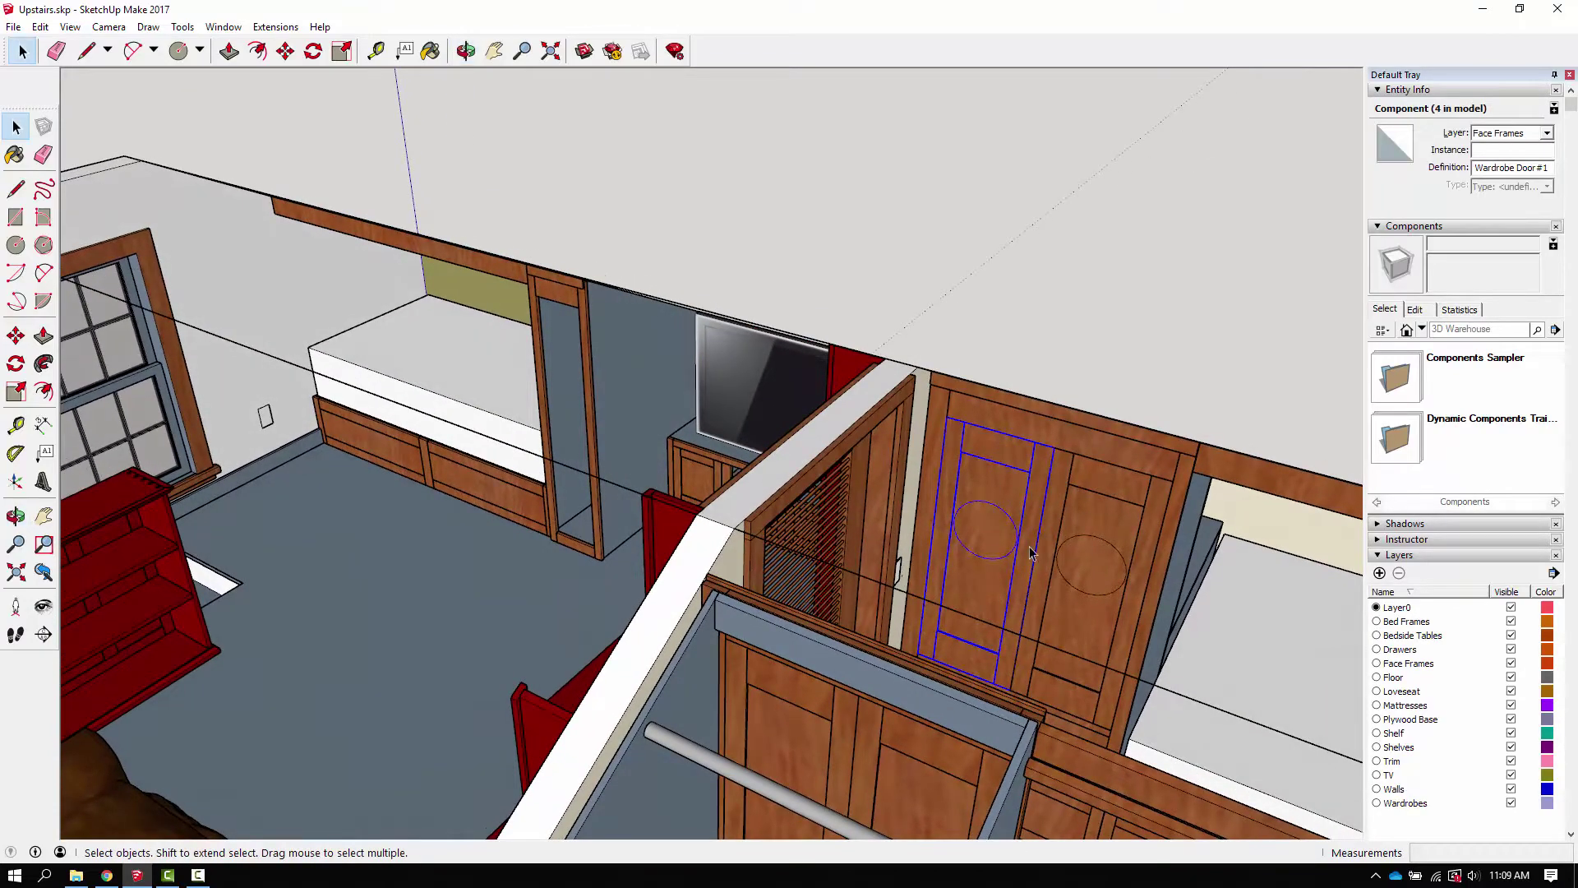
scroll(1030, 553, "up", 2)
key("m")
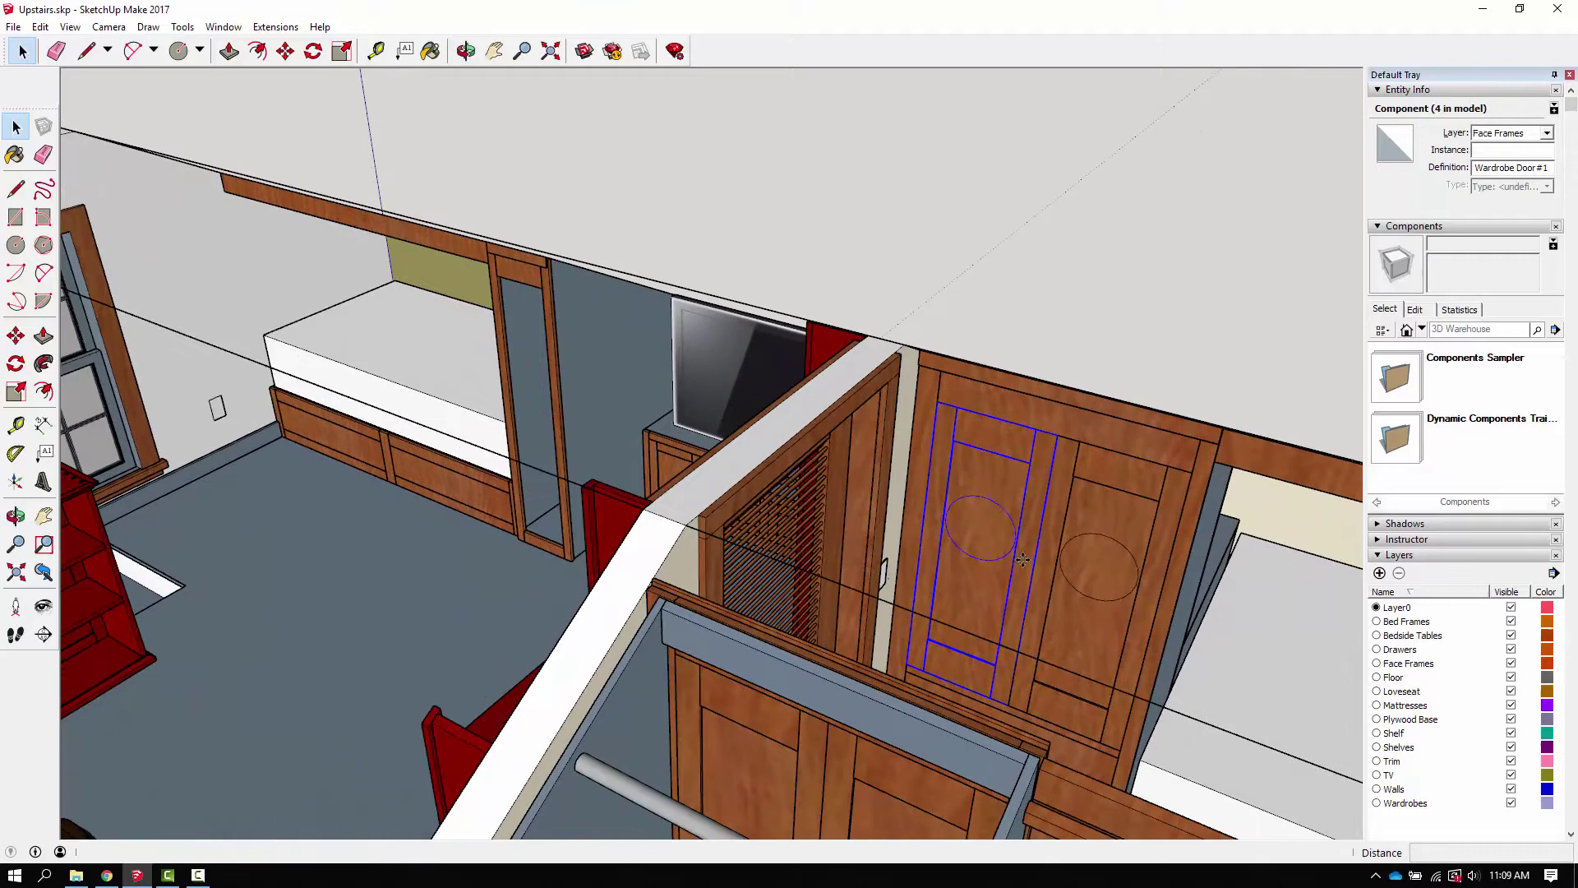
left_click(907, 661)
key("ctrl")
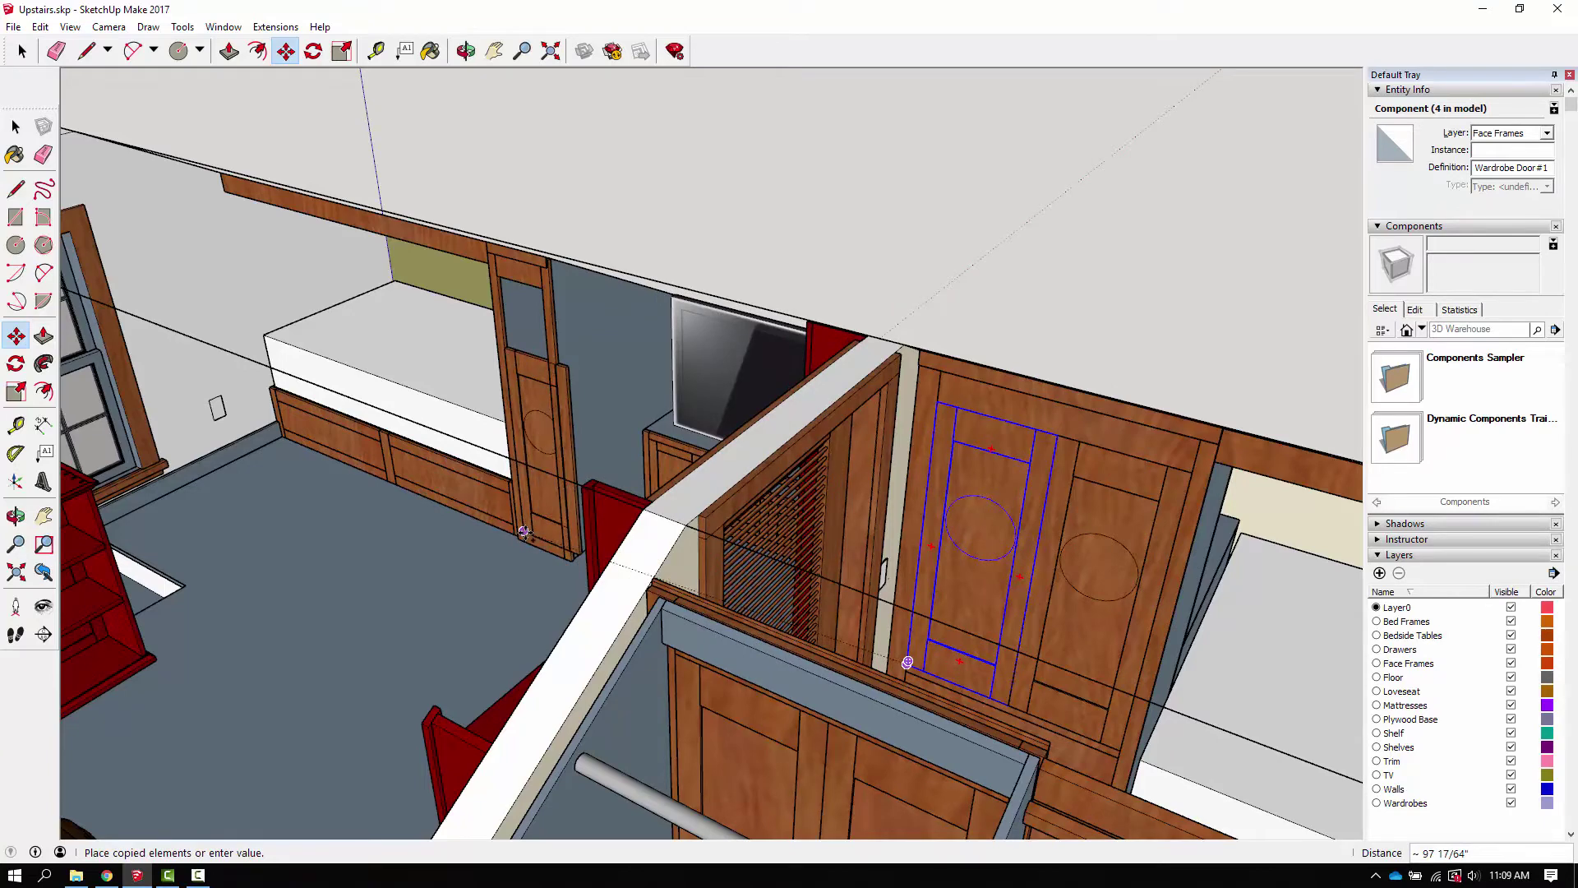
left_click(526, 531)
scroll(526, 531, "up", 2)
scroll(527, 530, "up", 3)
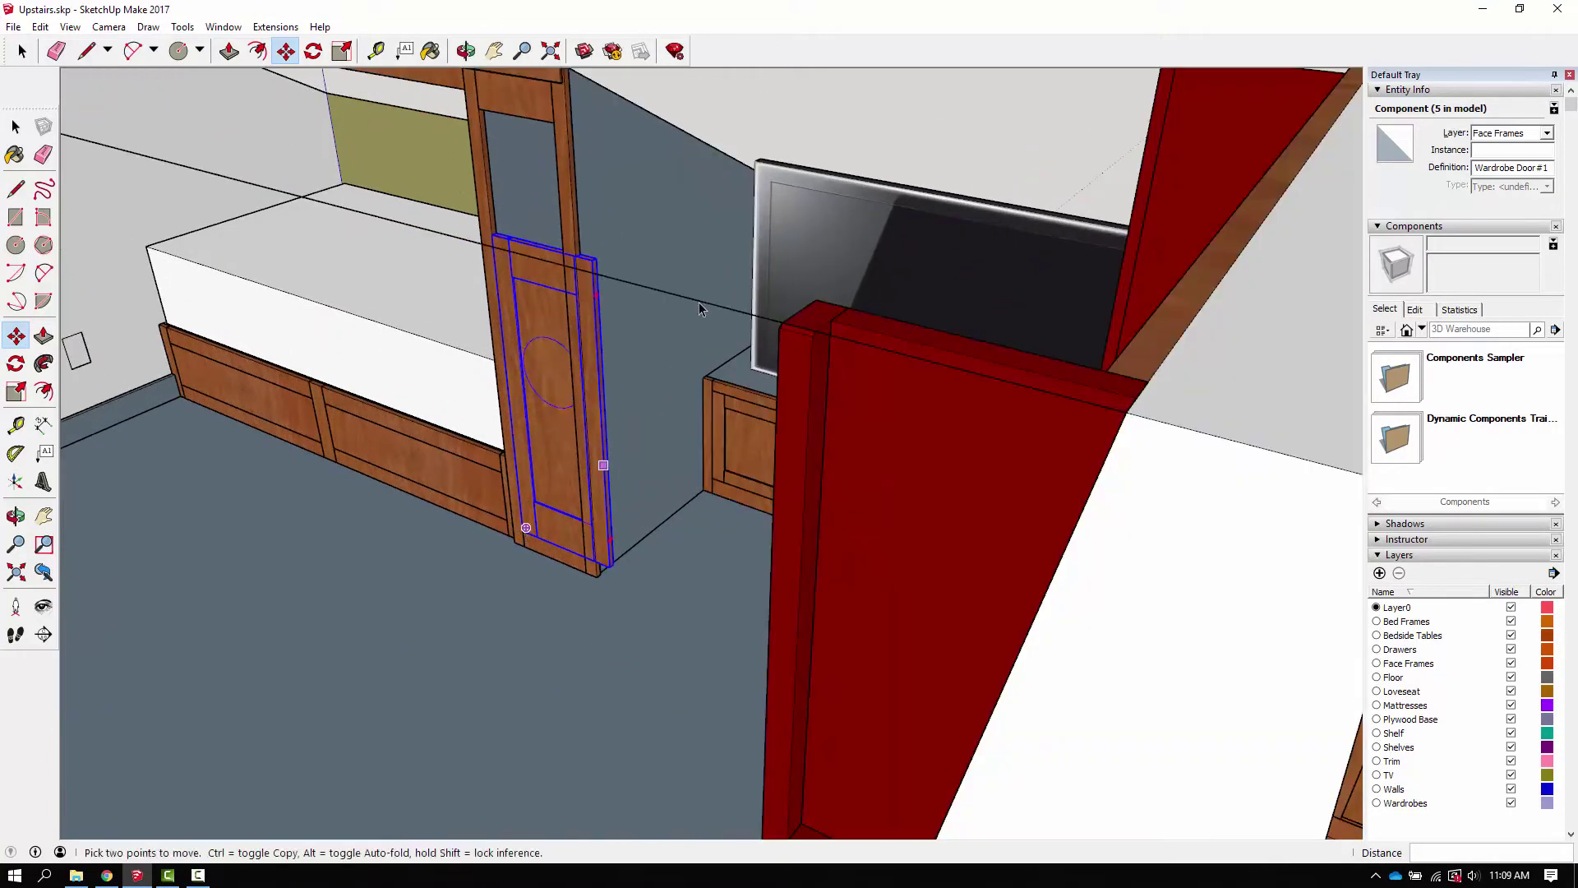
key("space")
left_click(632, 255)
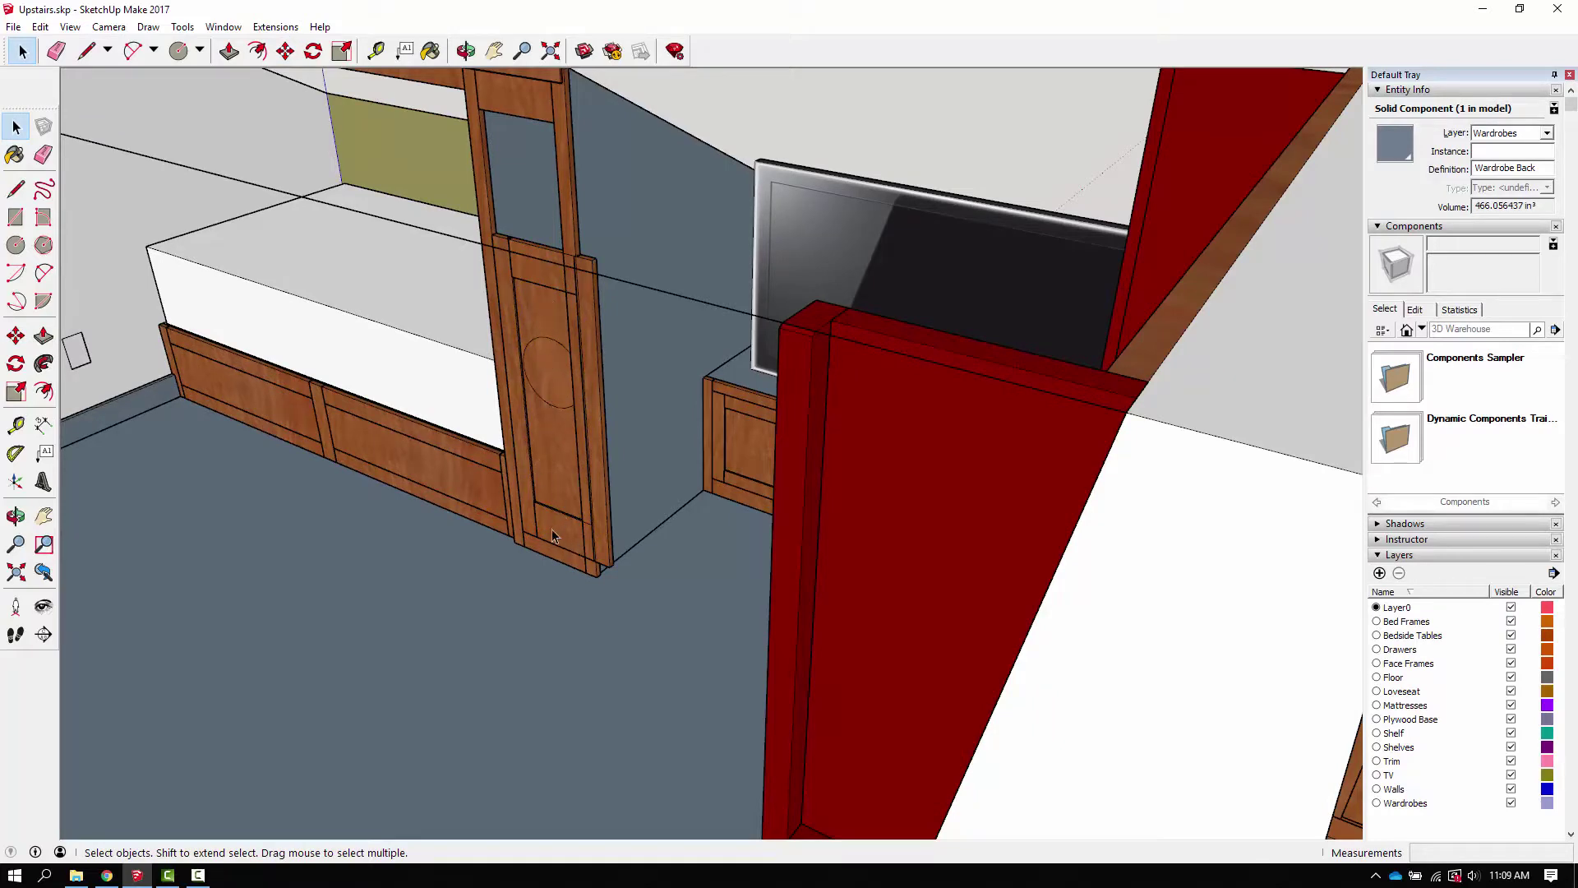
Step: Open the copied door and try to extend its left stile upward by about 14 1/4" with Push/Pull
scroll(539, 181, "down", 5)
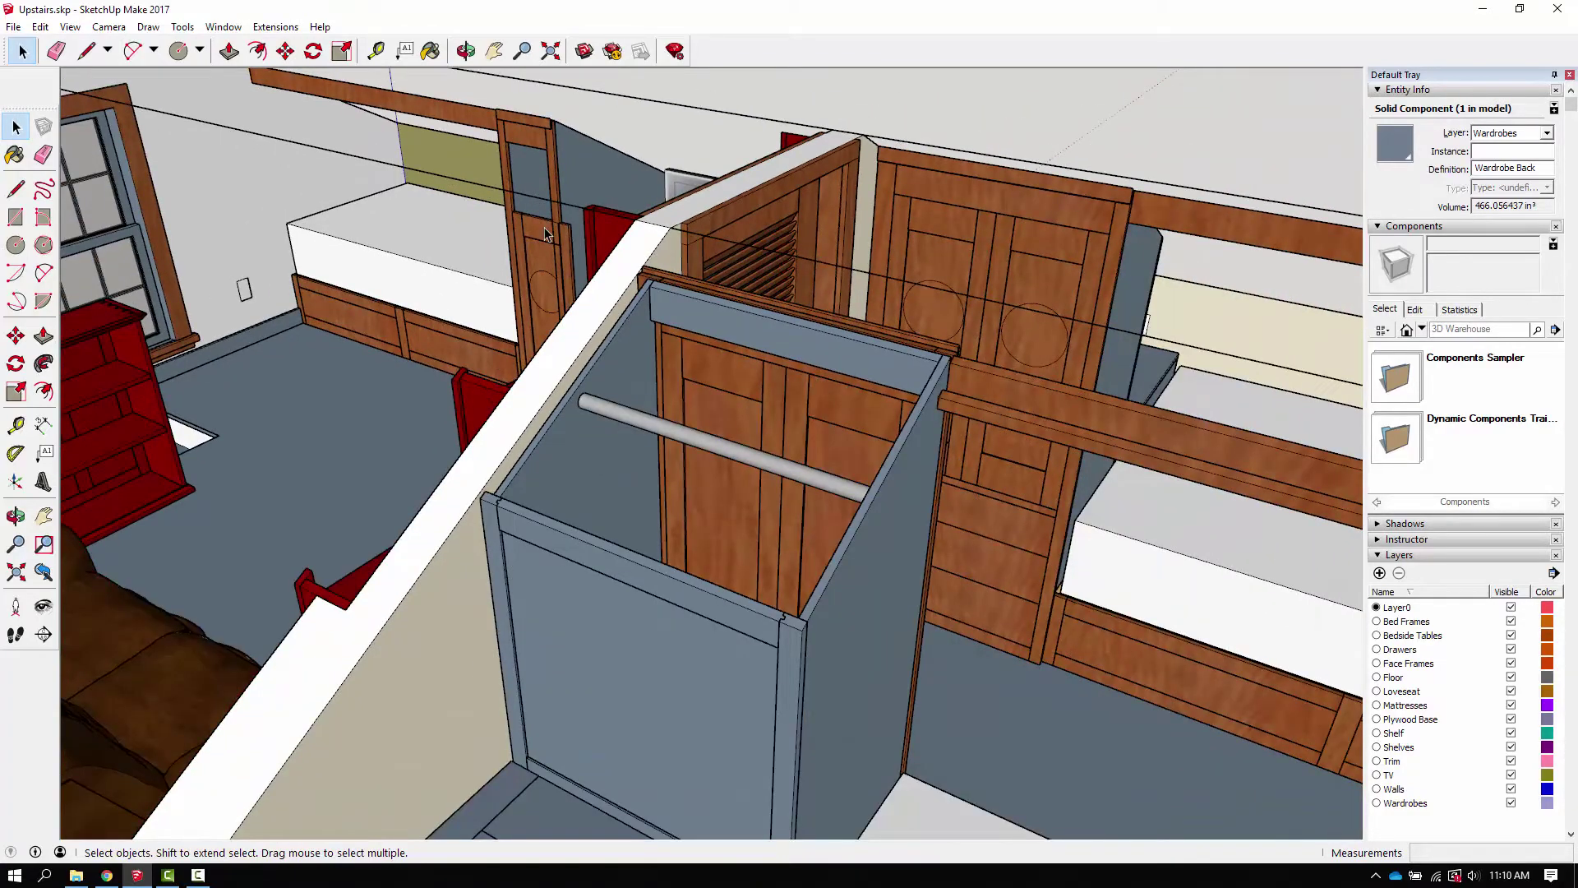
scroll(545, 234, "up", 3)
double_click(545, 233)
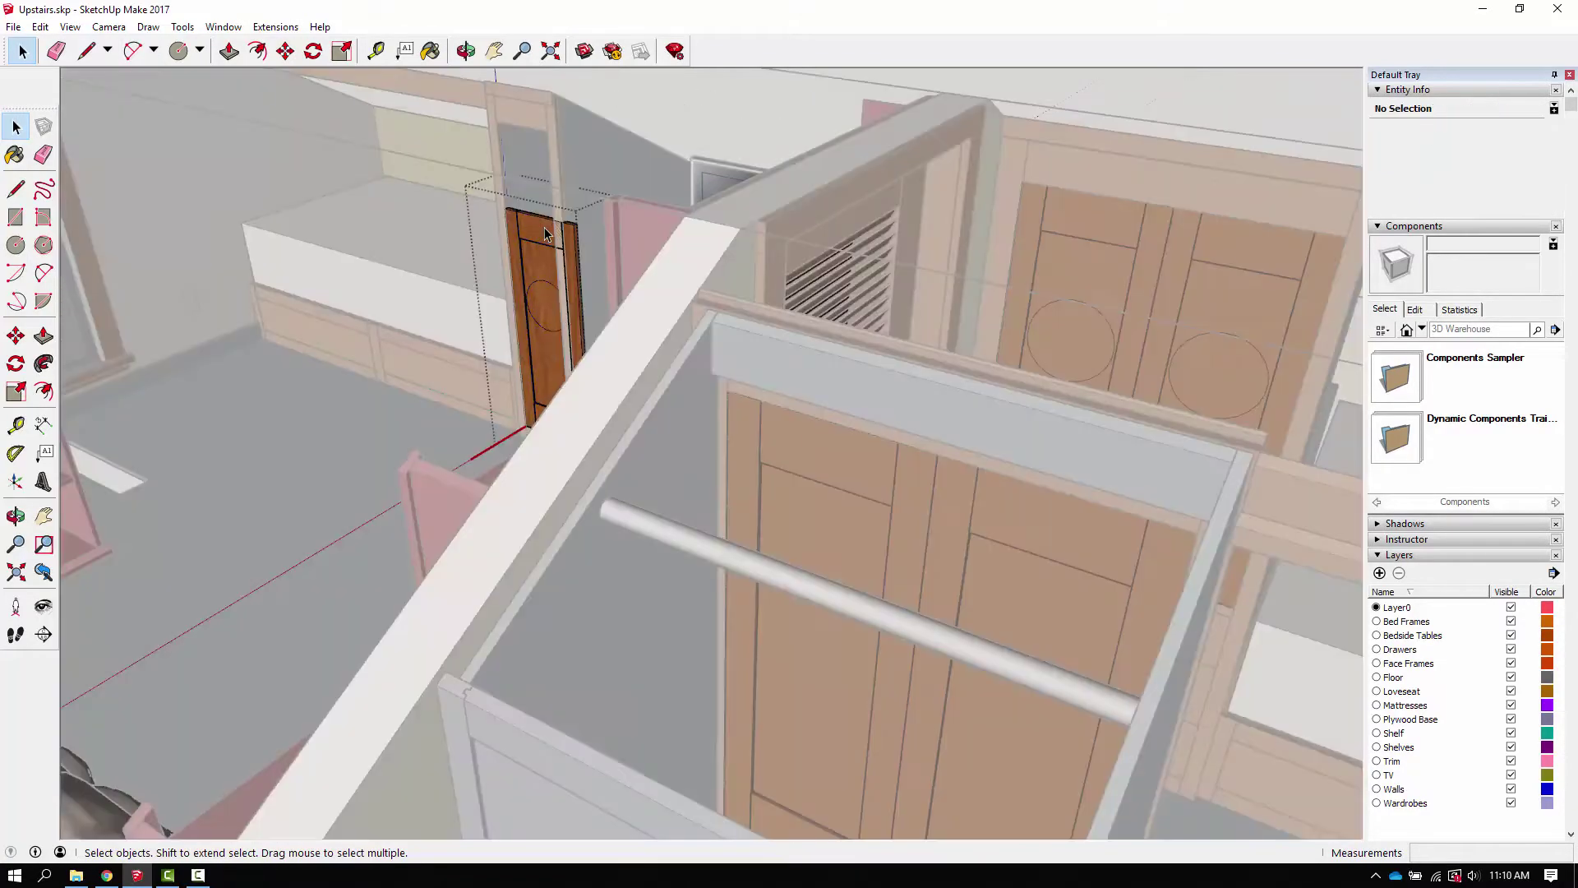
scroll(528, 214, "up", 3)
key("p")
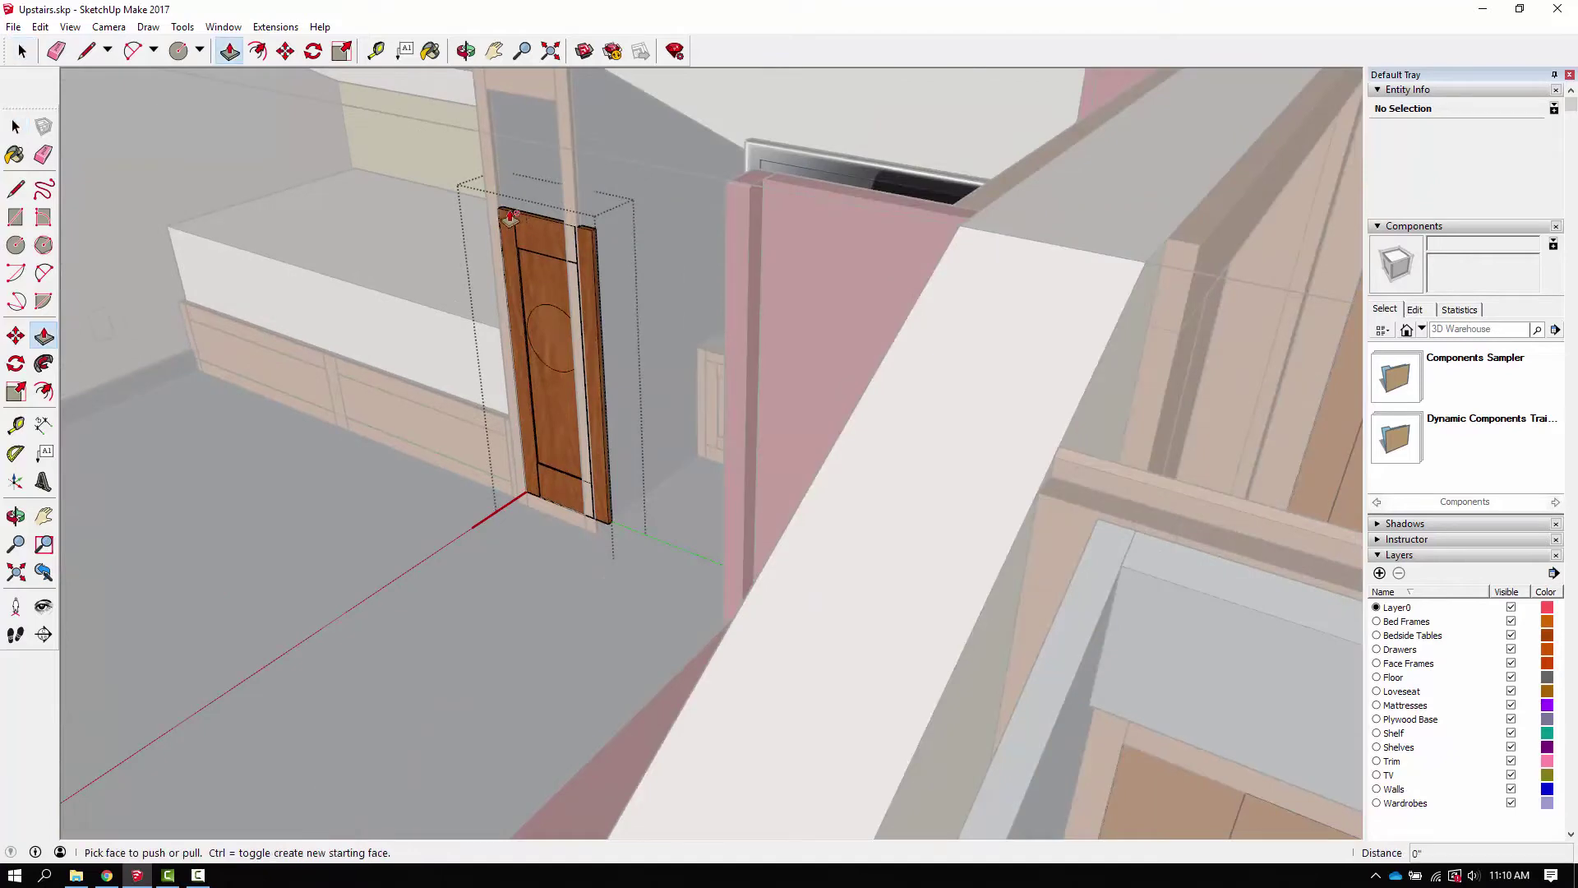
key("space")
double_click(506, 222)
key("p")
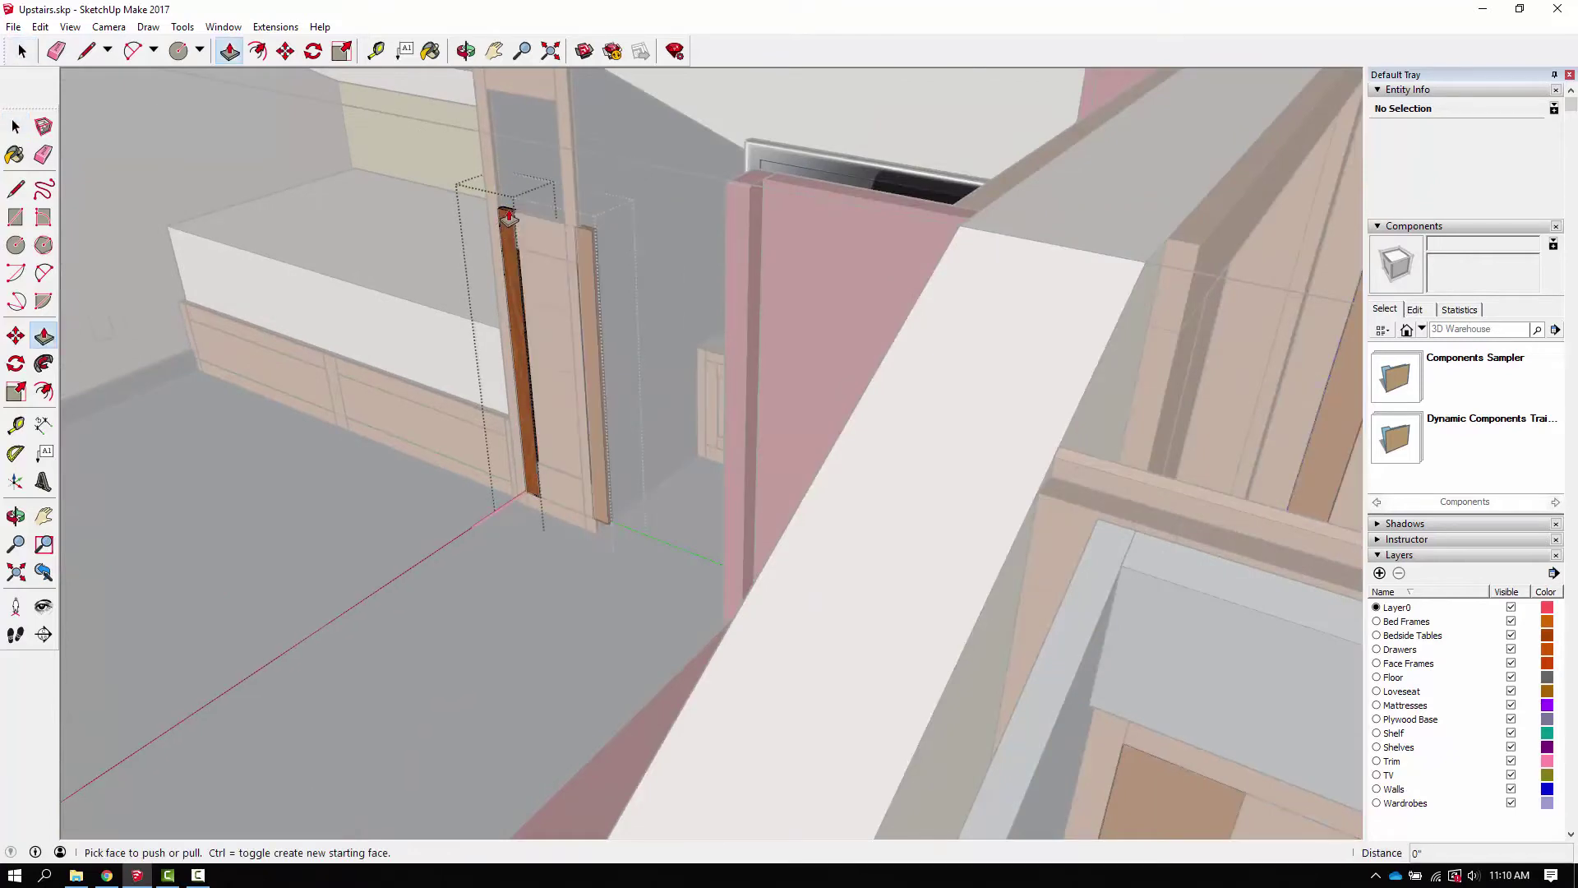
left_click_drag(506, 228, 513, 92)
scroll(513, 93, "down", 10)
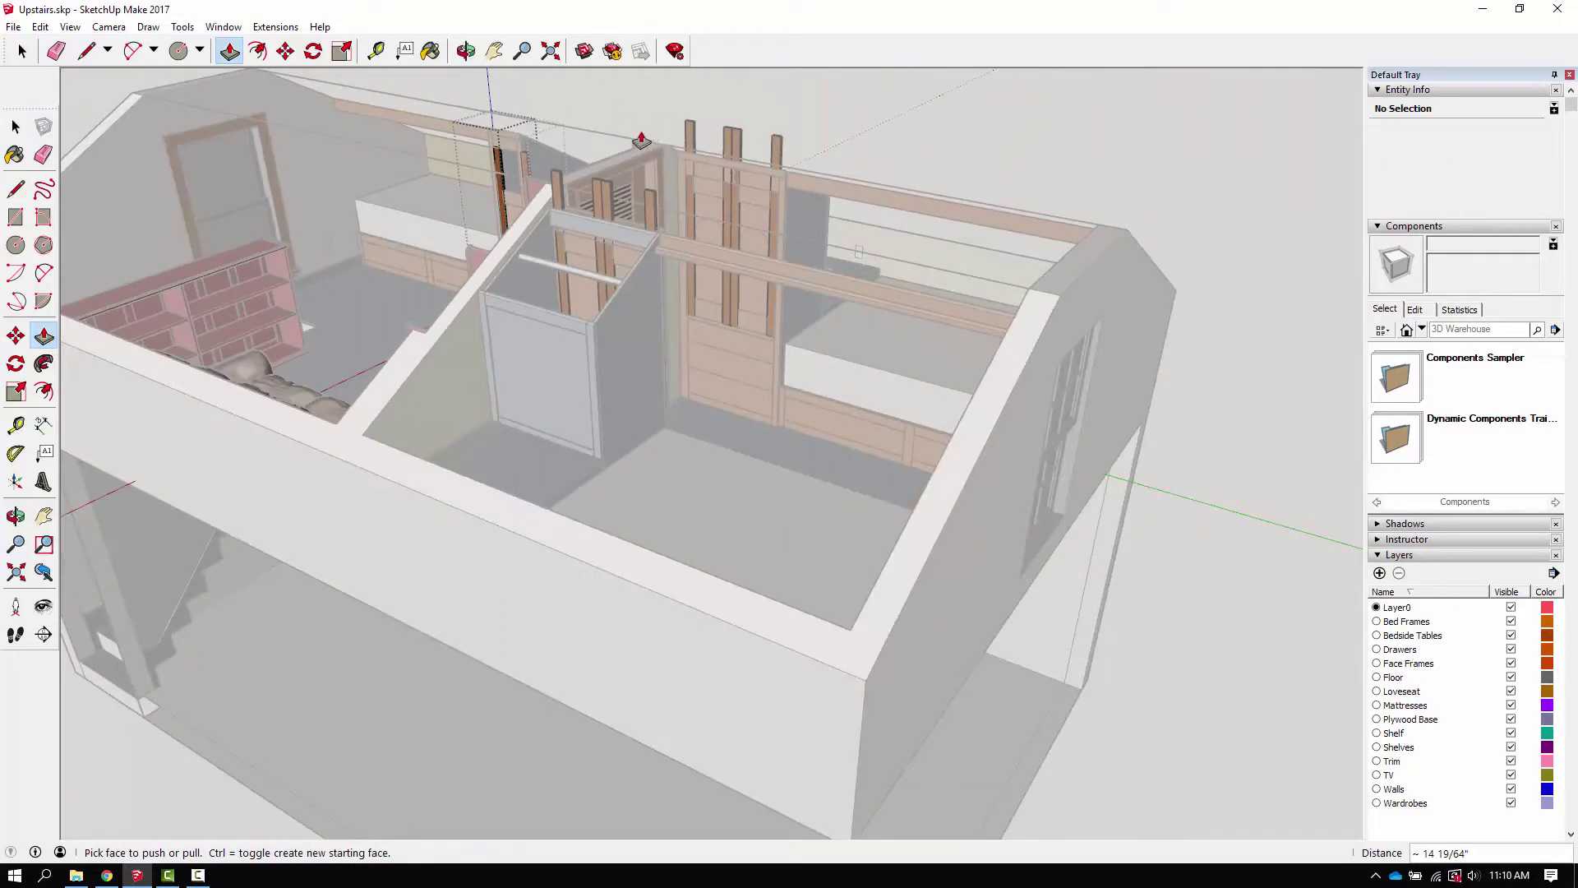
key("space")
Step: Make the copied door's left stile component unique
scroll(460, 205, "up", 5)
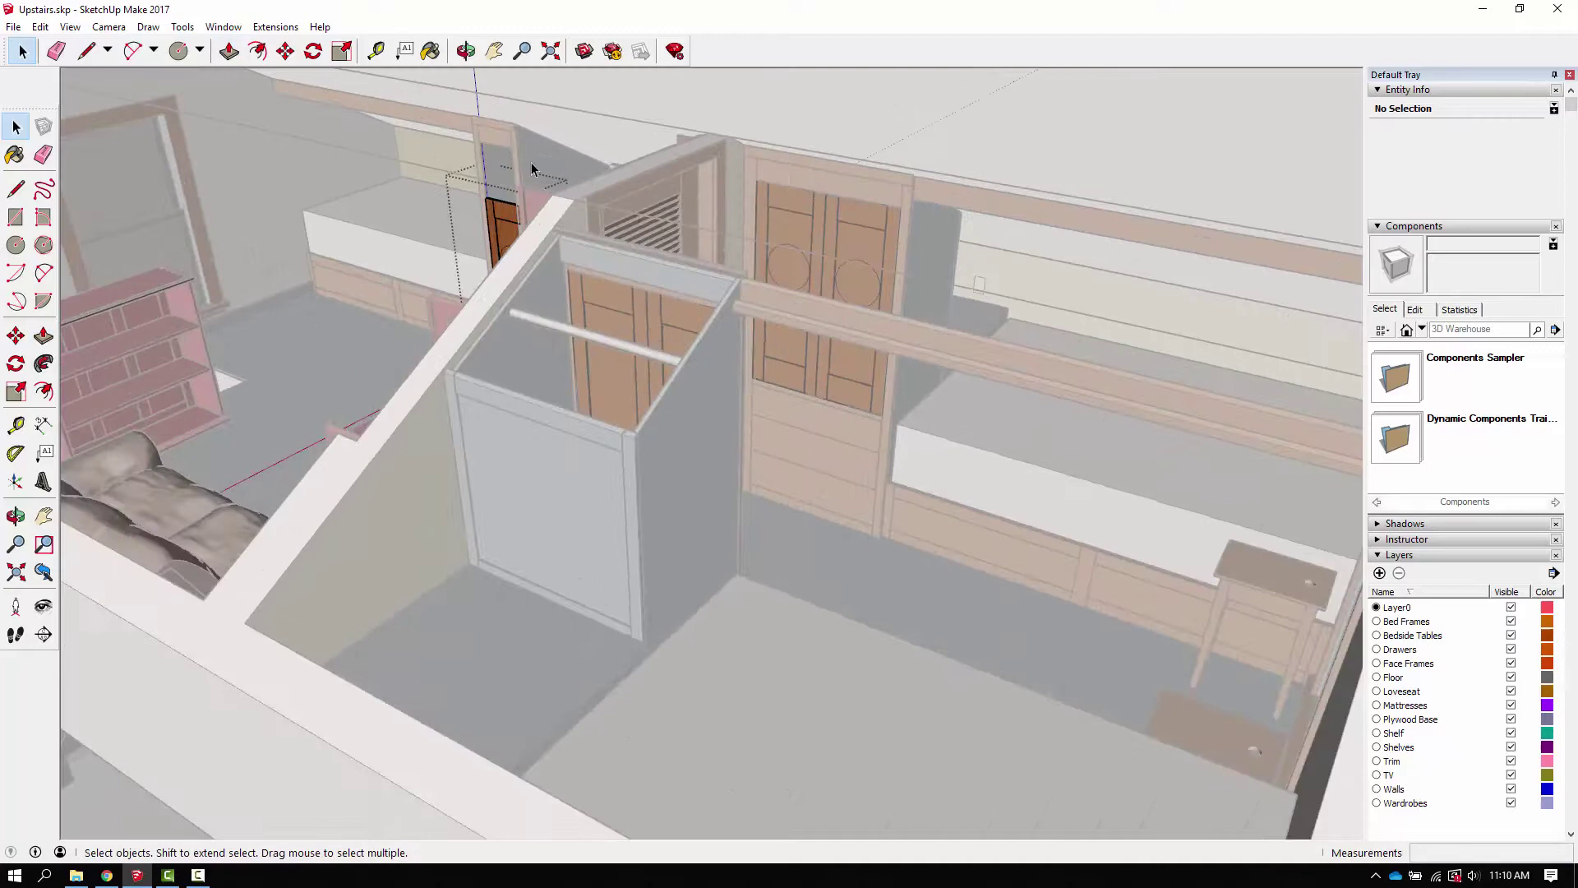
scroll(446, 229, "up", 5)
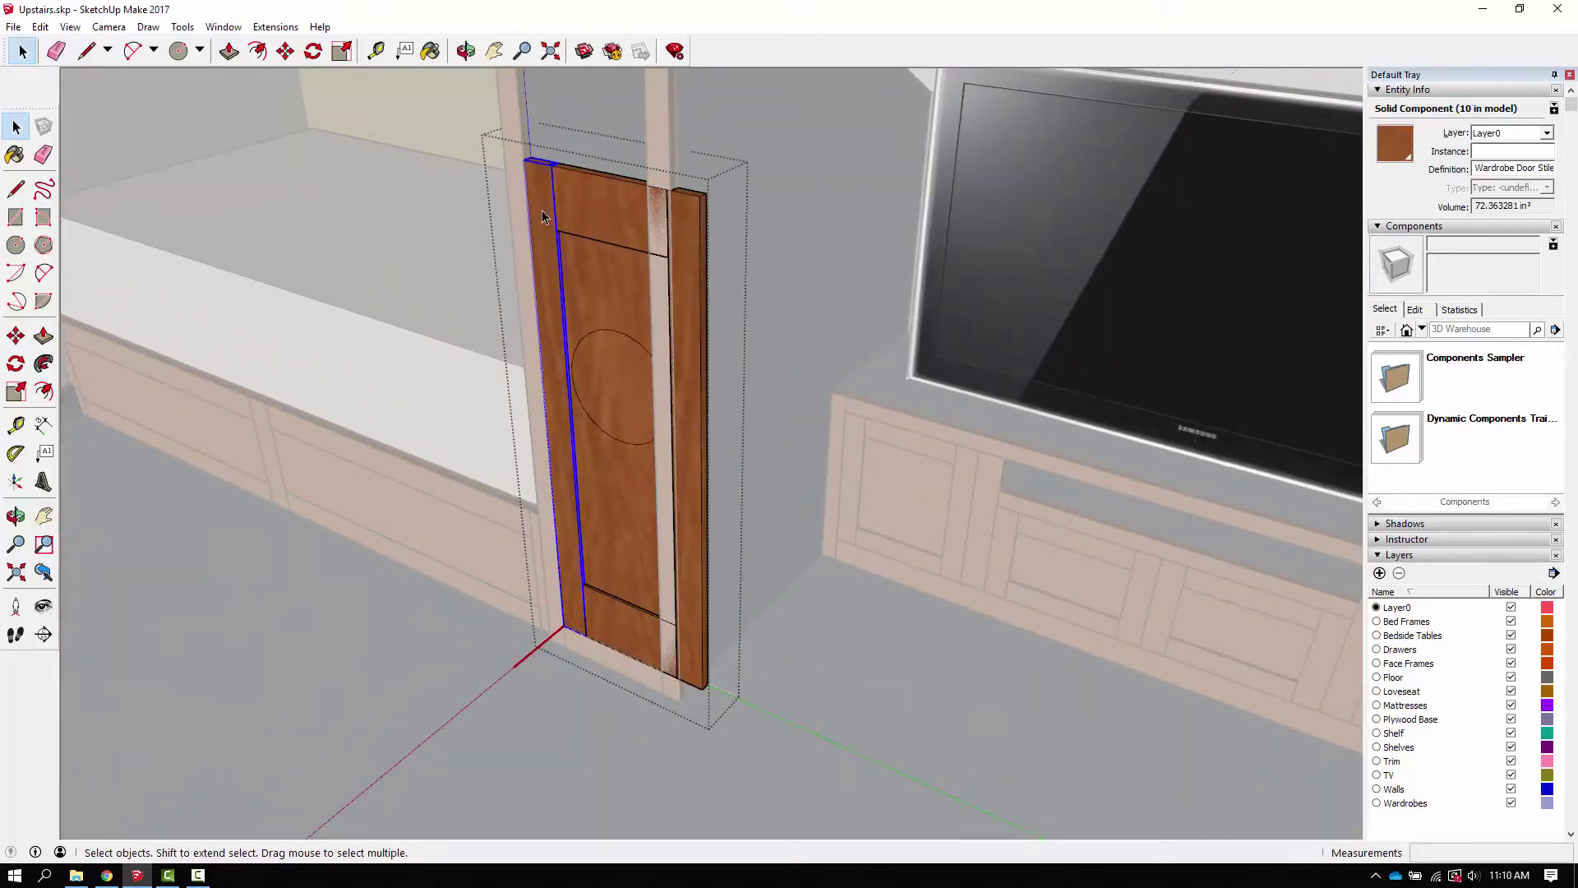
right_click(543, 216)
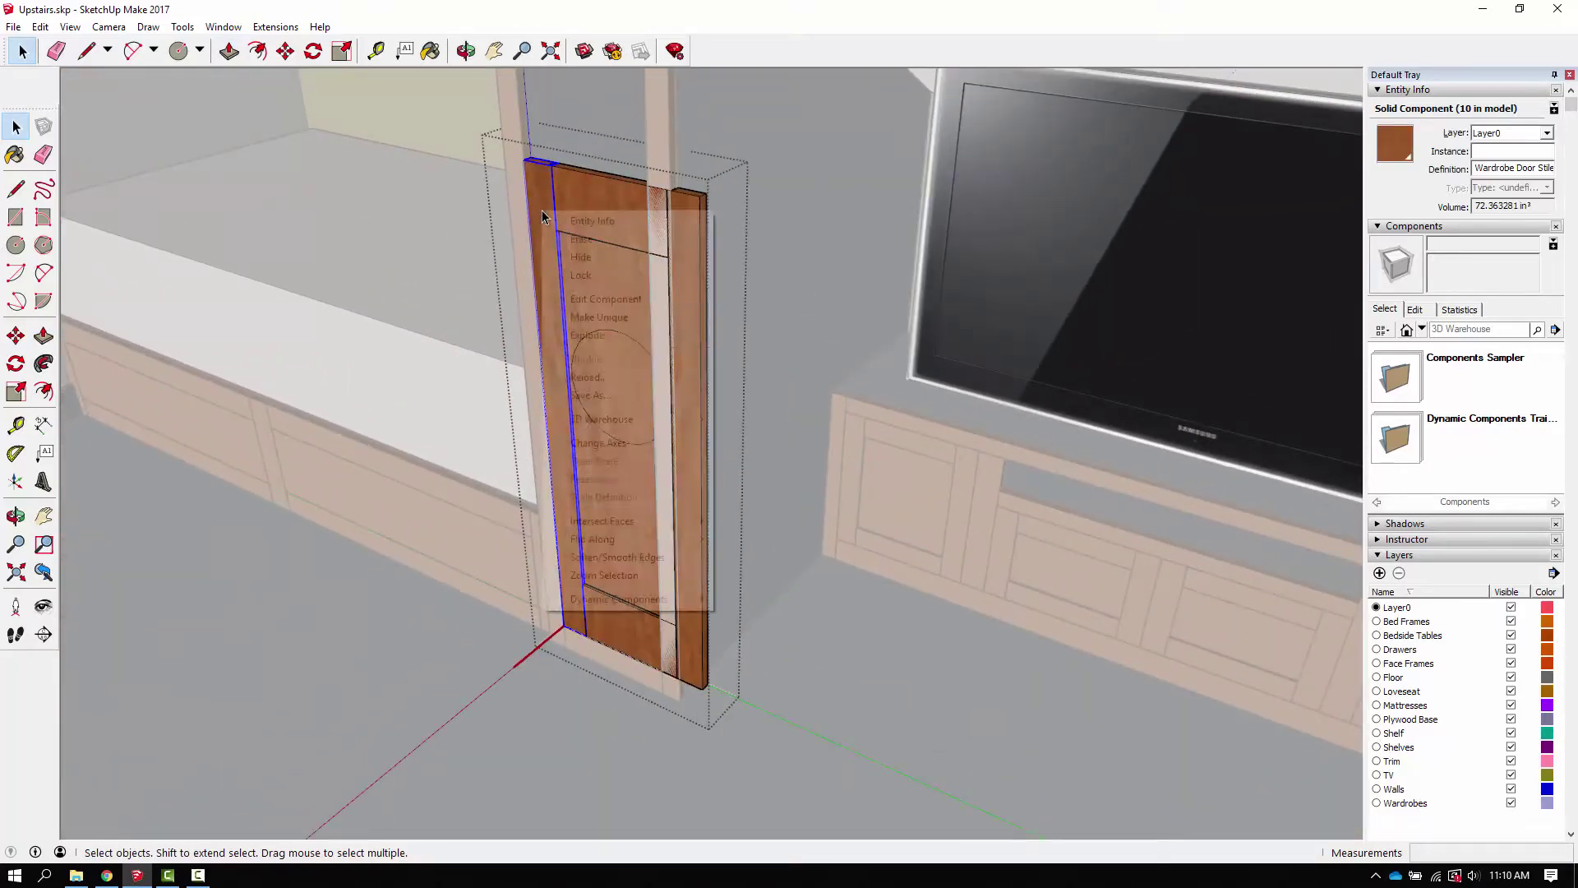
left_click(588, 317)
Step: Check whether the Make Unique option is available for the door's upper rail, right stile and panel
left_click(598, 235)
right_click(597, 234)
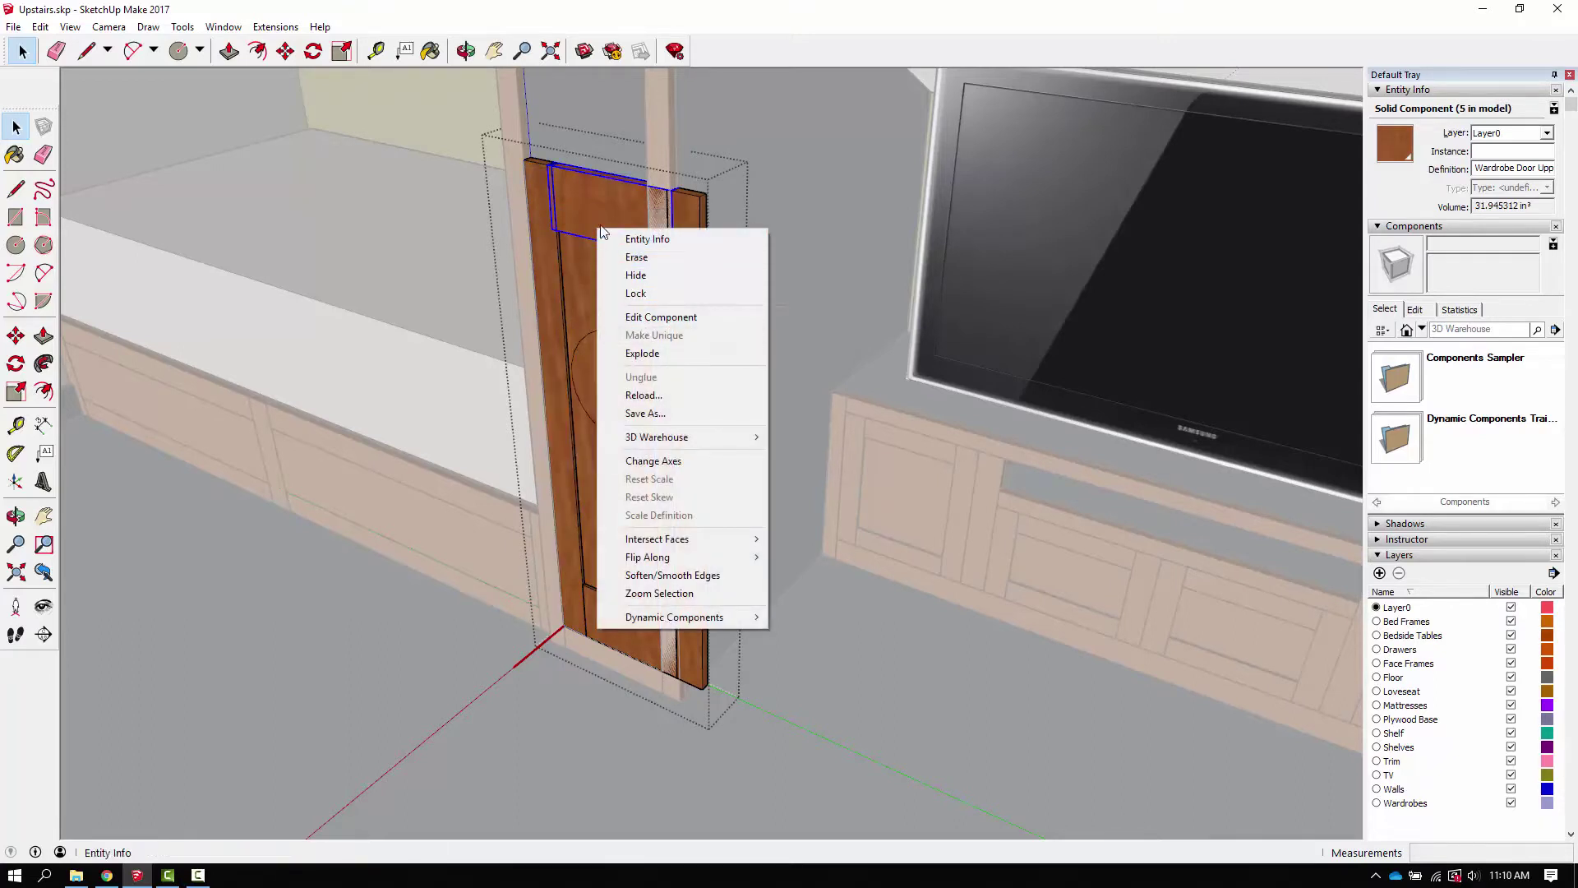
left_click(695, 241)
right_click(692, 236)
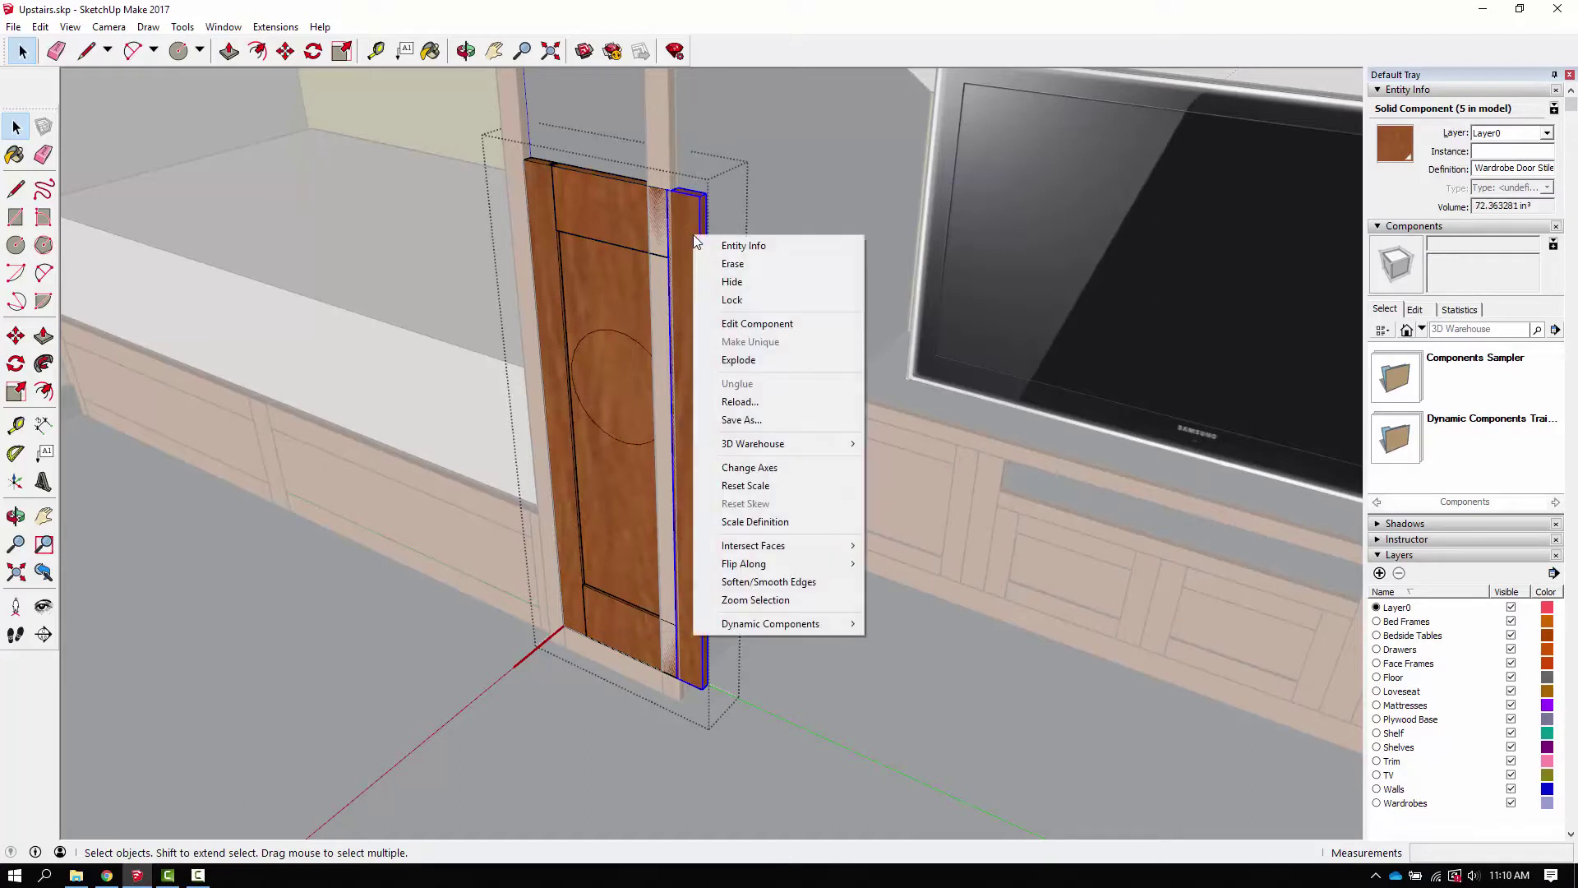
left_click(618, 294)
right_click(612, 314)
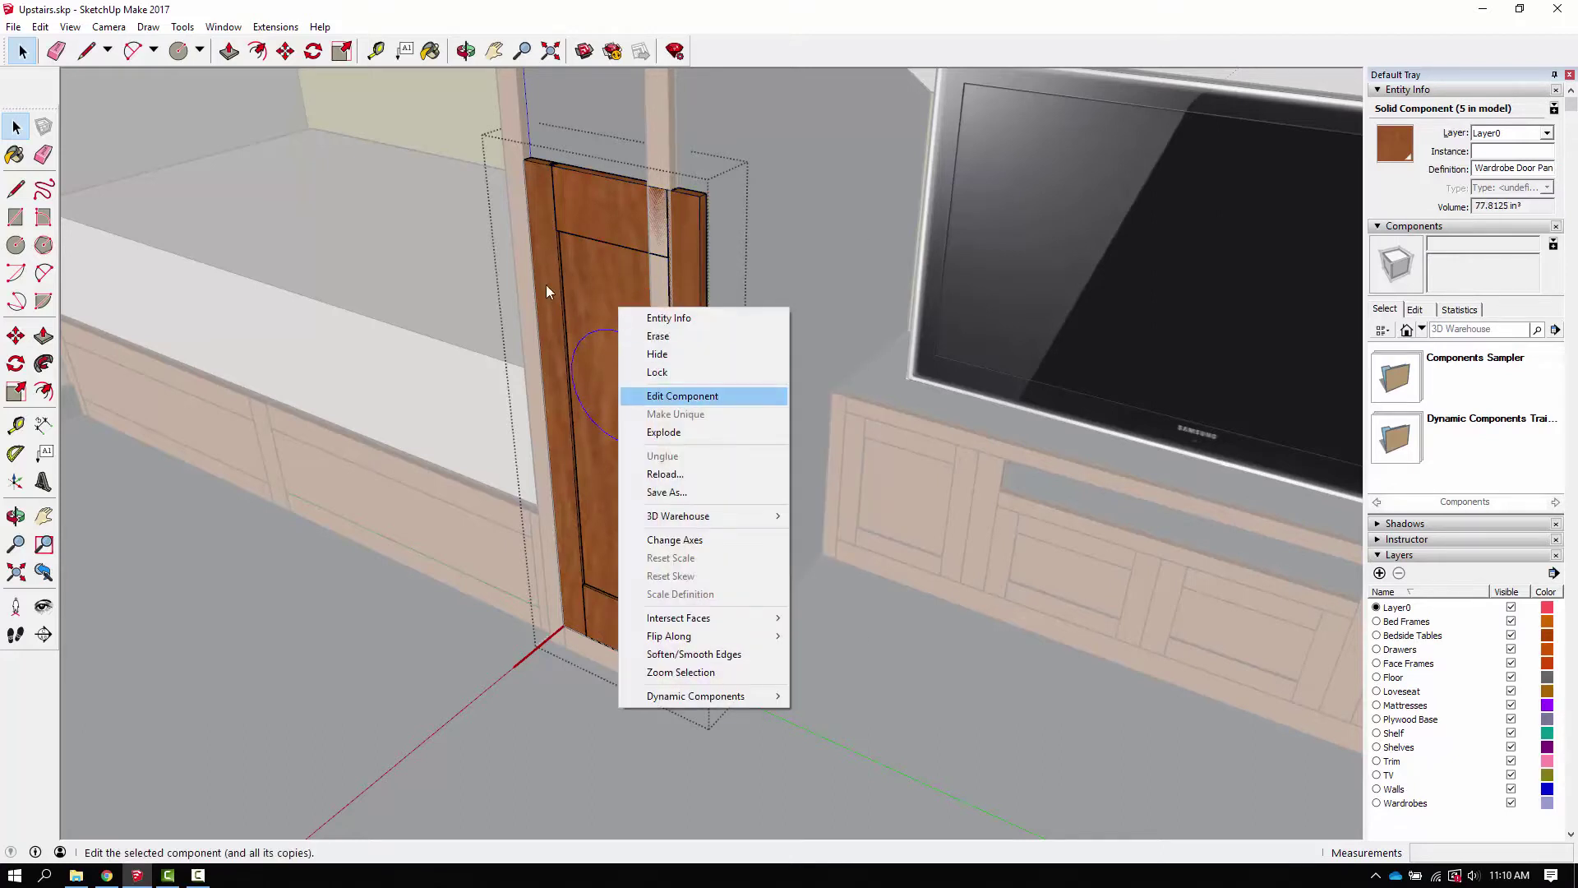
left_click(683, 396)
scroll(542, 246, "down", 1)
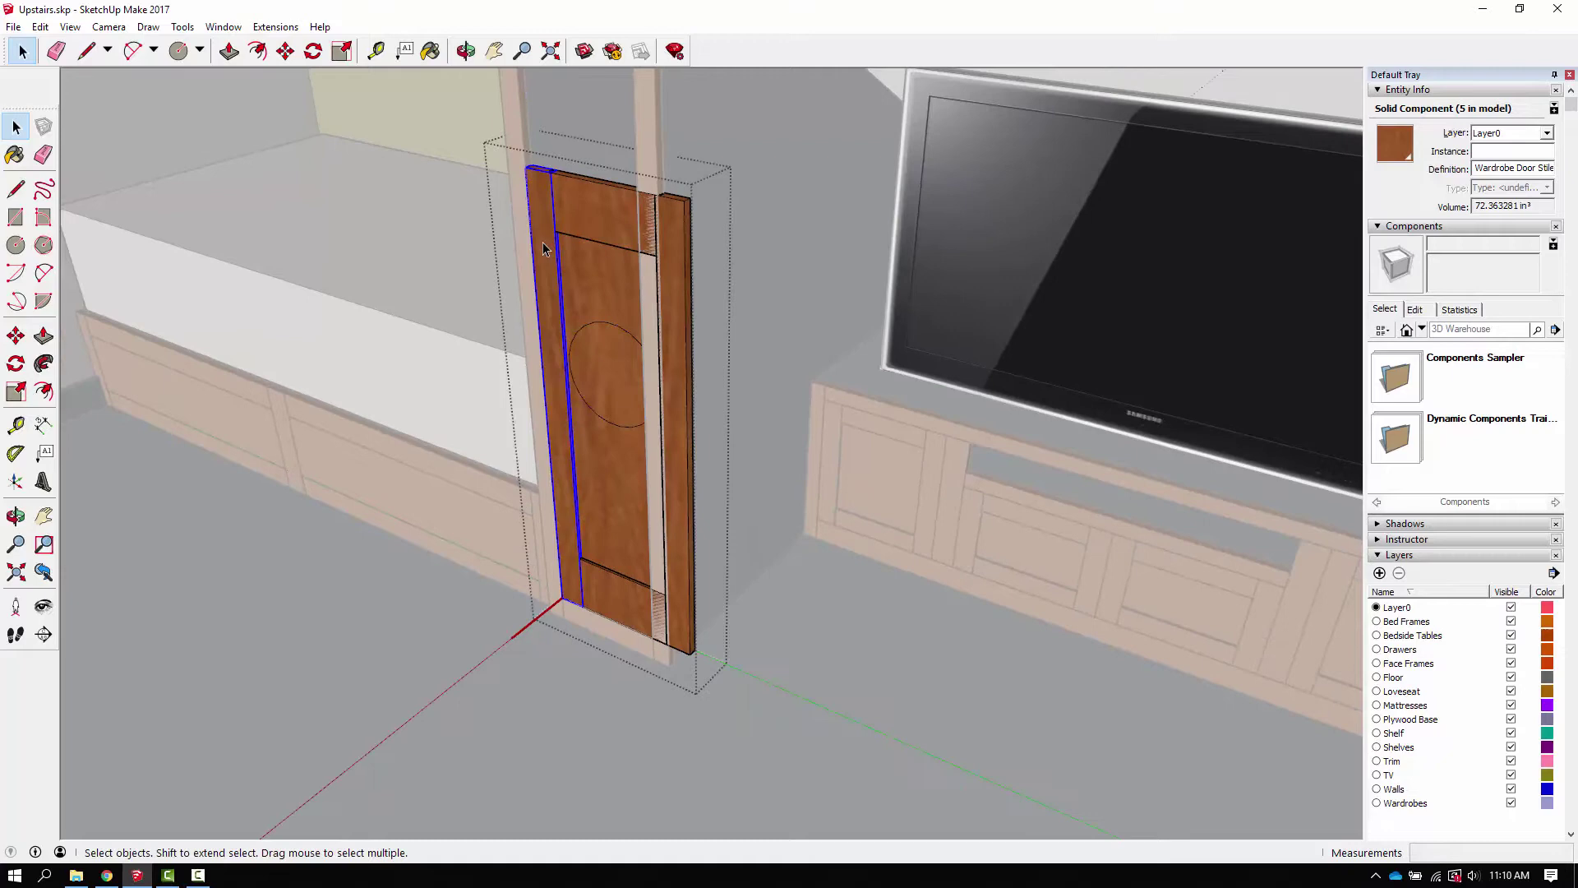
Step: Extend the copied door's left stile upward by about 13 63/64" to the upper edge of the wardrobe opening with Push/Pull
double_click(540, 189)
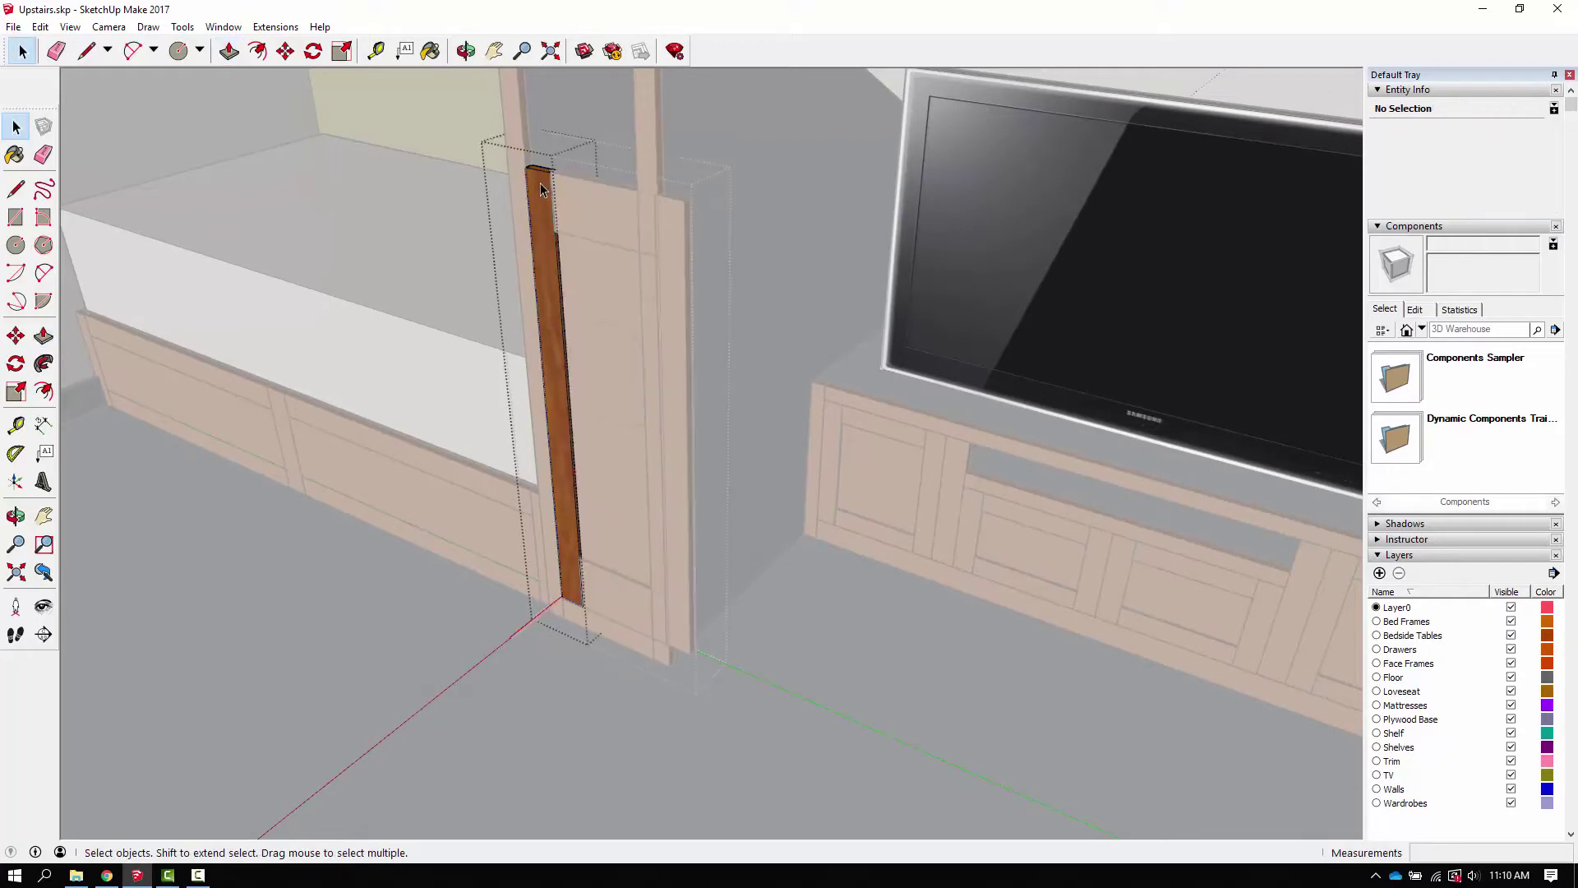
key("p")
scroll(541, 189, "down", 3)
scroll(543, 187, "up", 2)
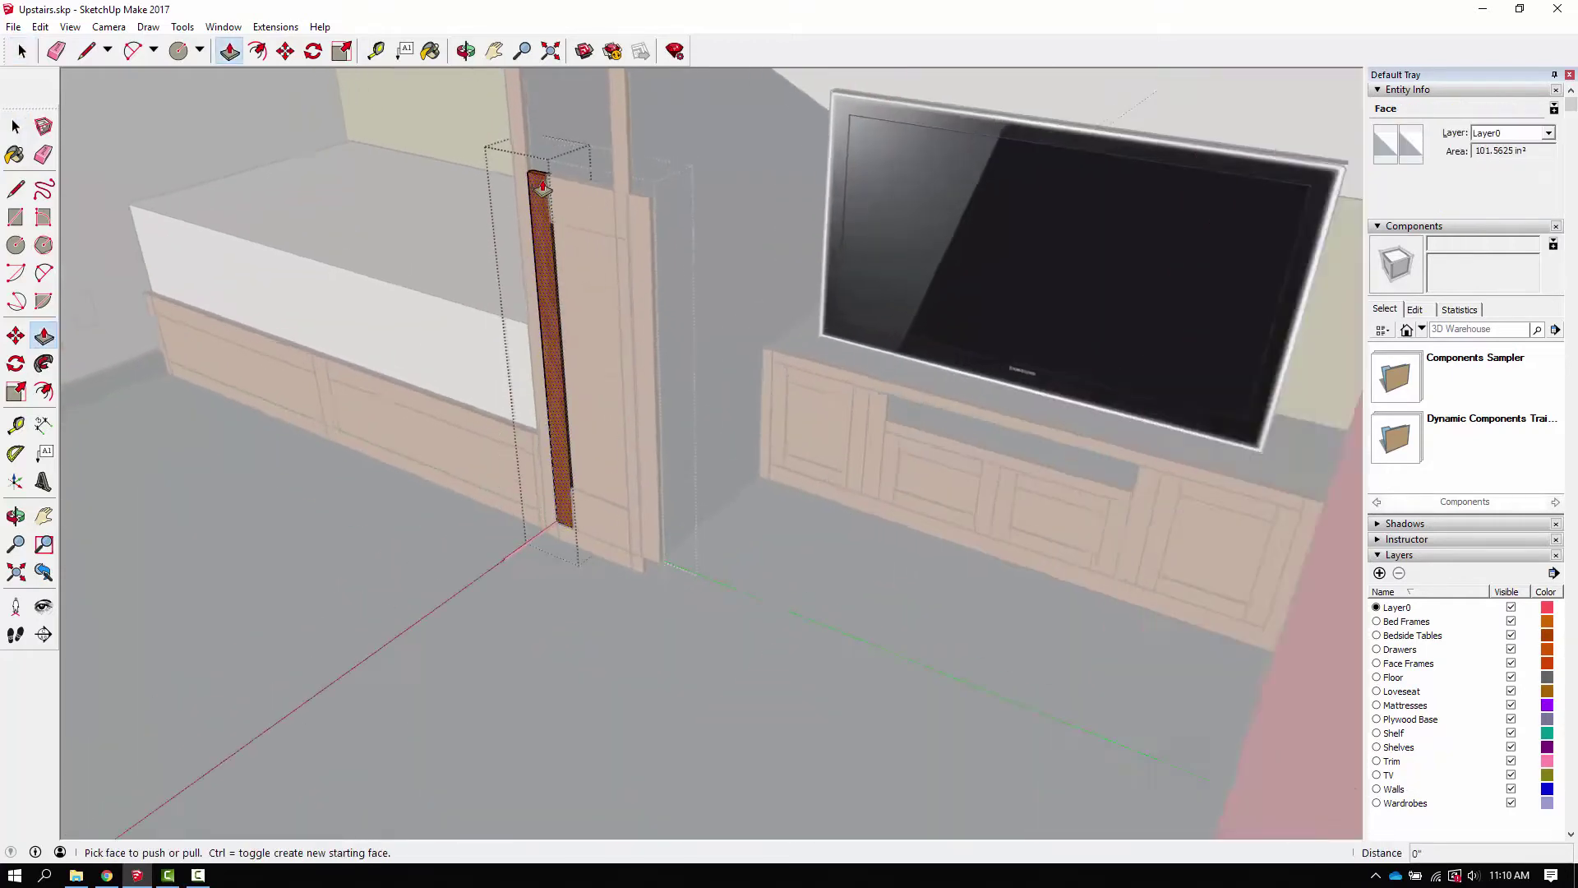
scroll(544, 165, "up", 3)
scroll(546, 159, "down", 4)
scroll(544, 75, "up", 1)
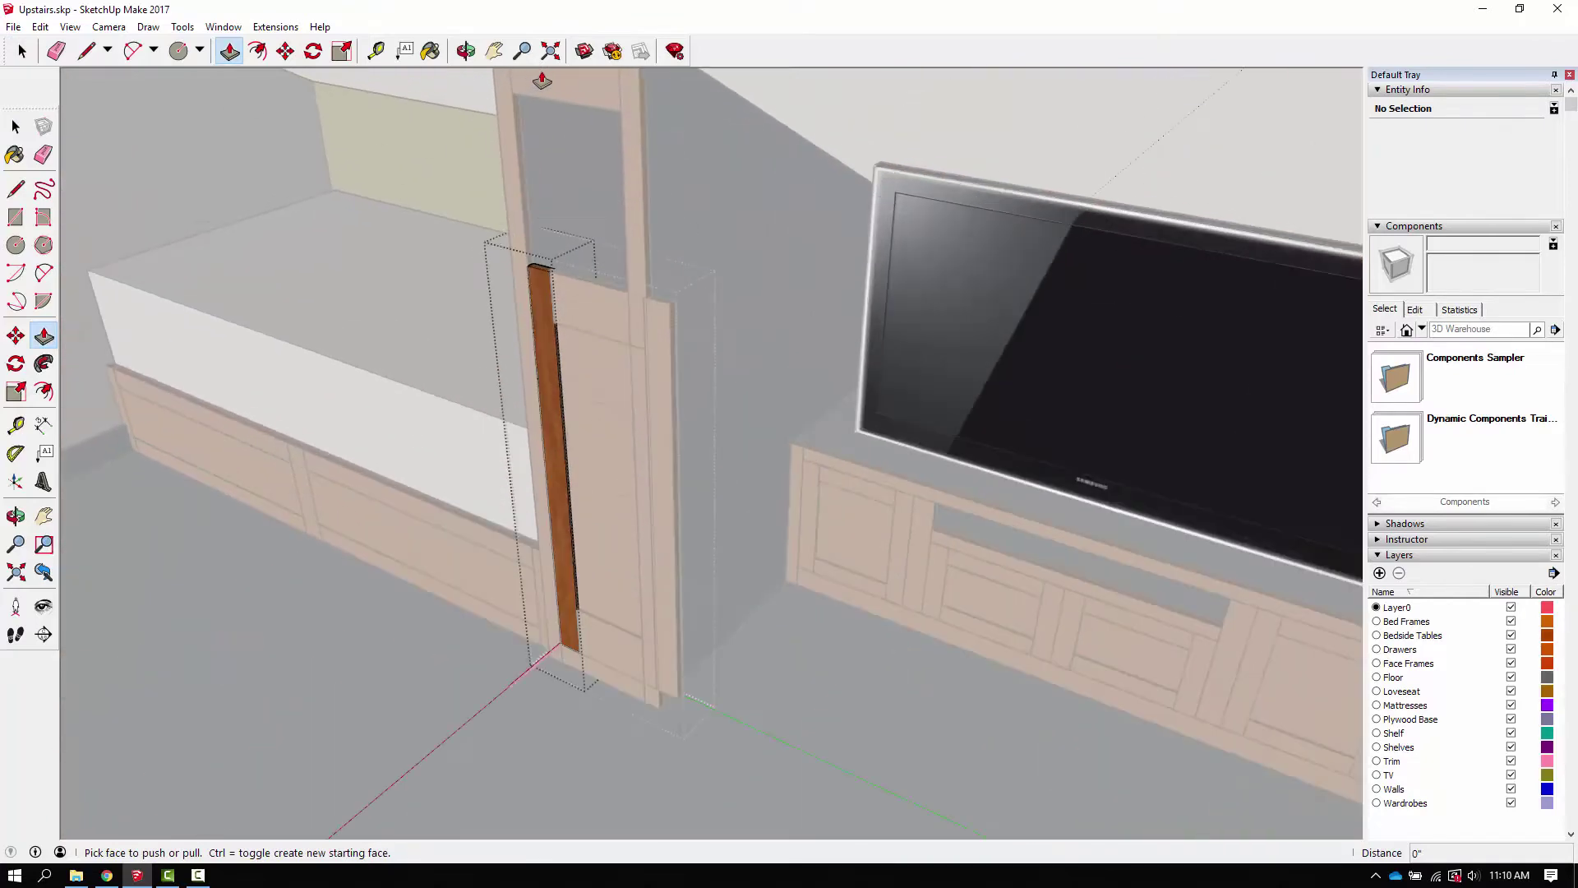
scroll(542, 80, "up", 3)
left_click(534, 457)
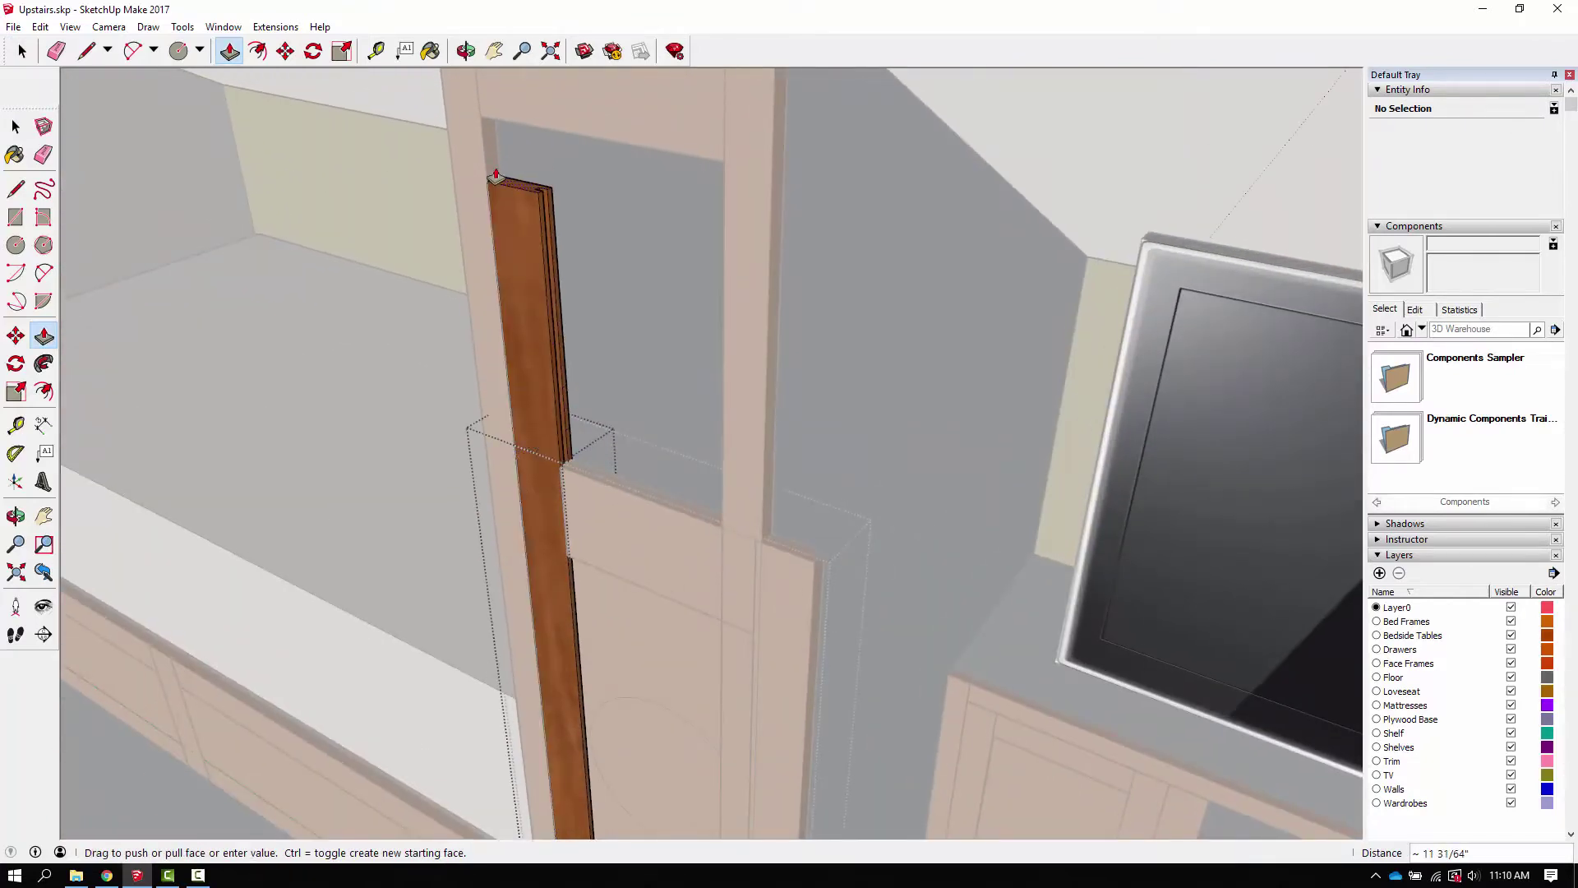
left_click(494, 125)
scroll(497, 140, "down", 3)
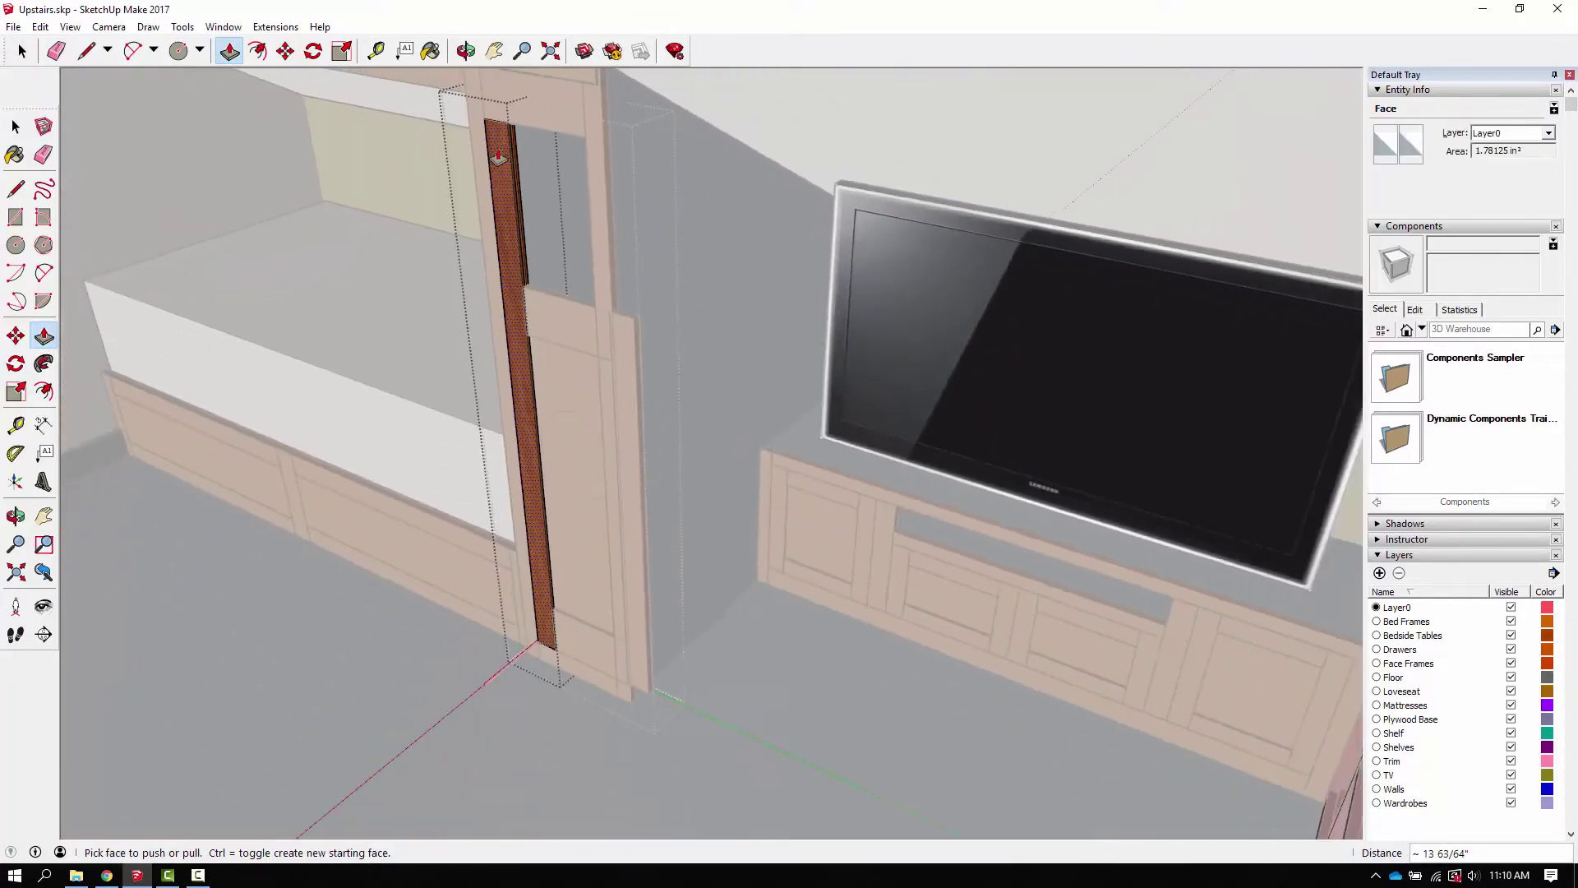
Step: Extend the copied door's right stile upward by about 13 63/64" with Push/Pull to match the left stile
scroll(498, 156, "up", 3)
key("space")
double_click(733, 463)
key("p")
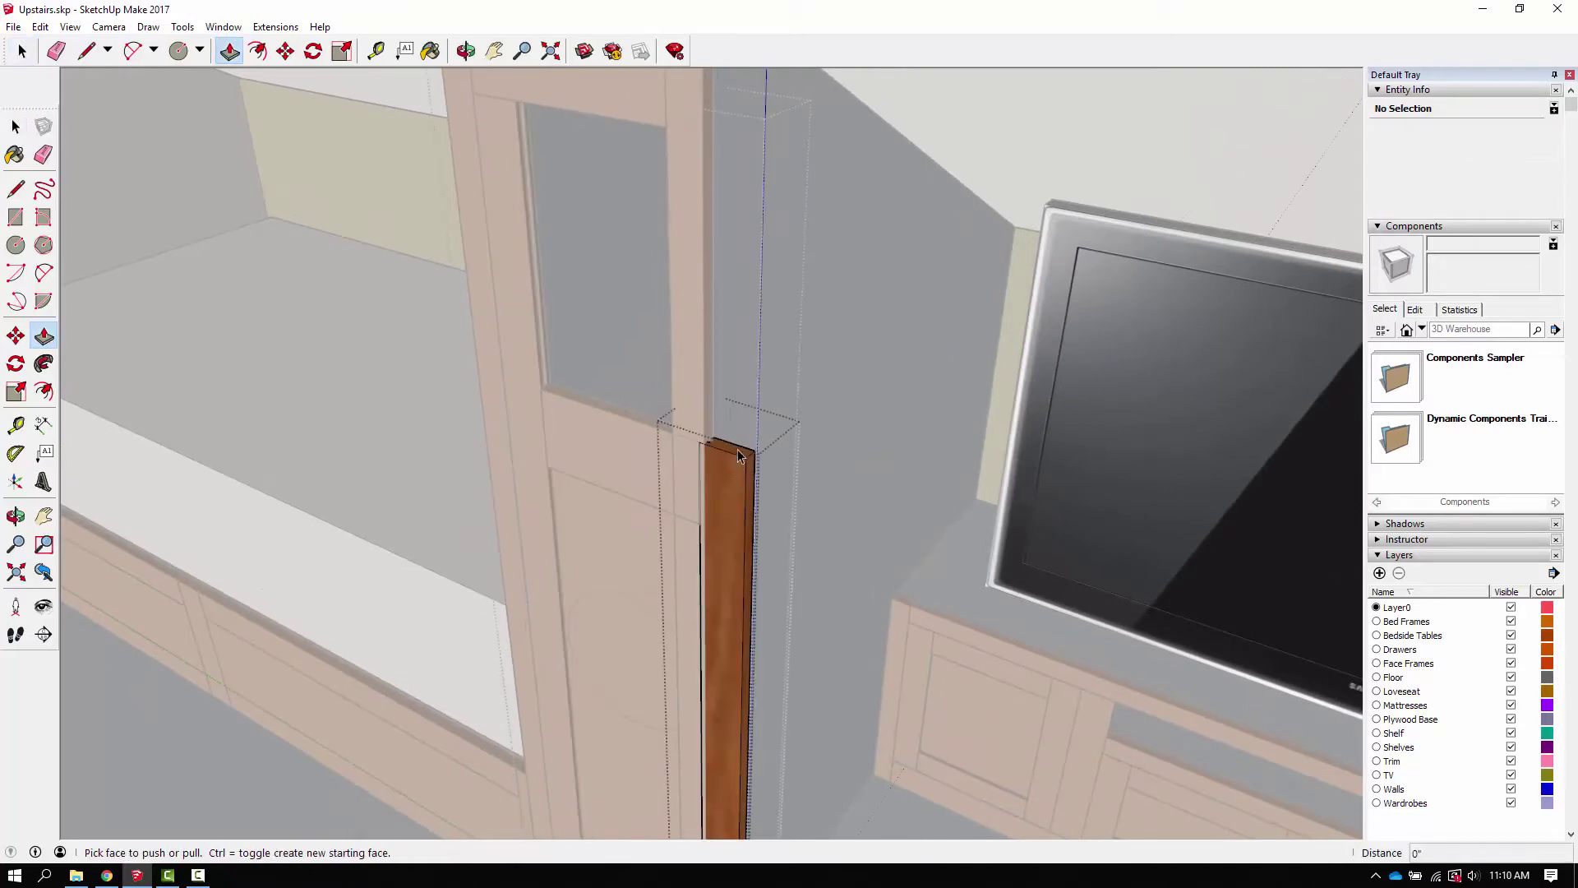
left_click(737, 449)
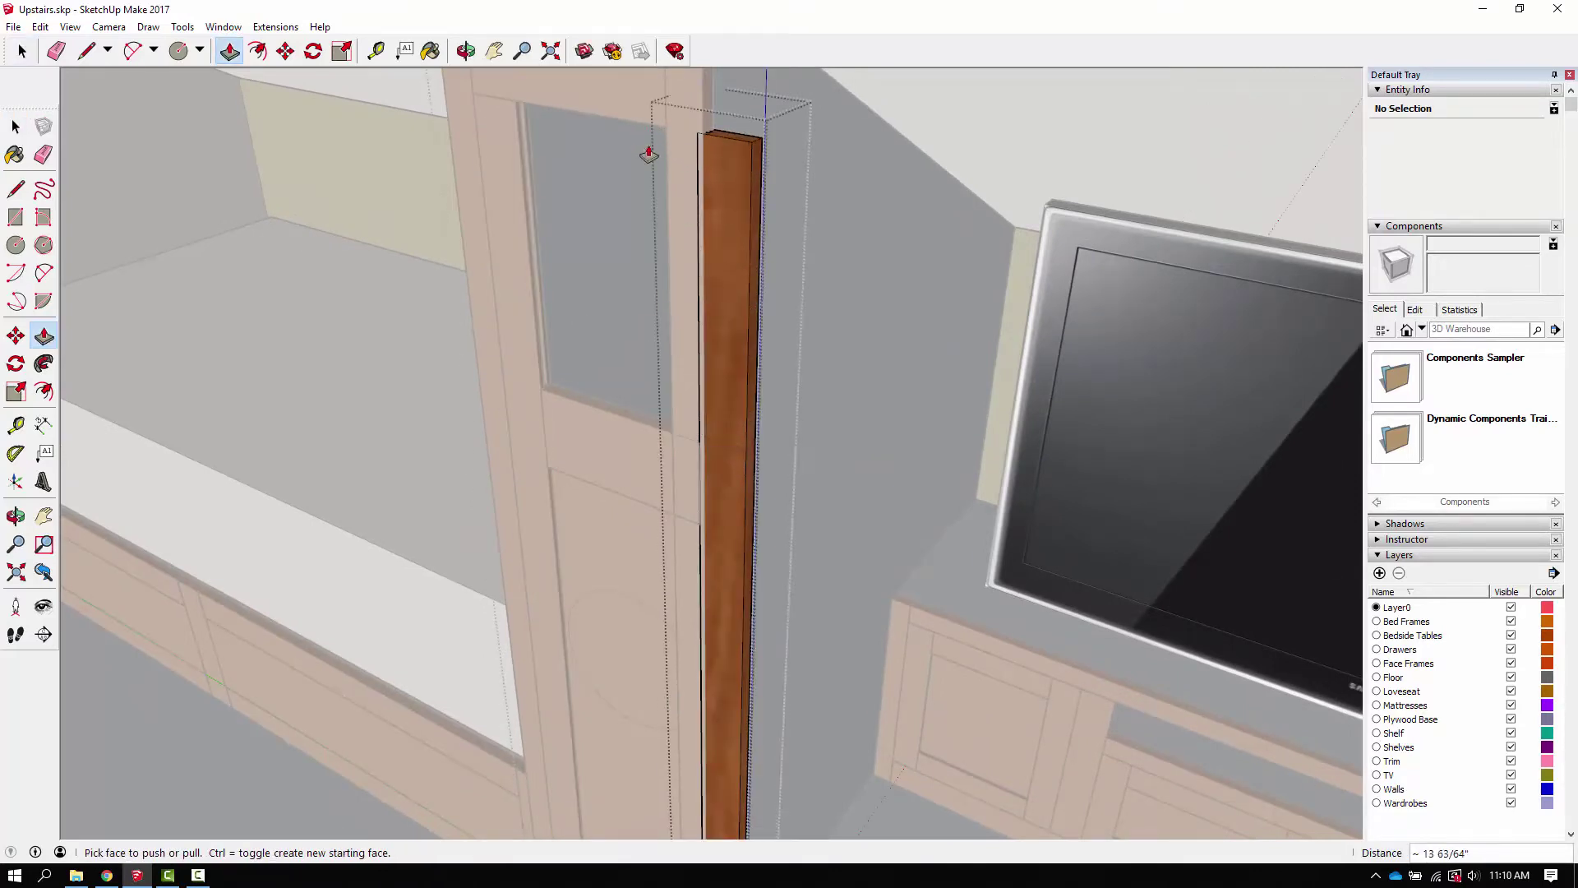
Step: Move the copied door's upper rail up by about 13 63/64" to the upper ends of the stiles
key("space")
left_click(564, 412)
key("m")
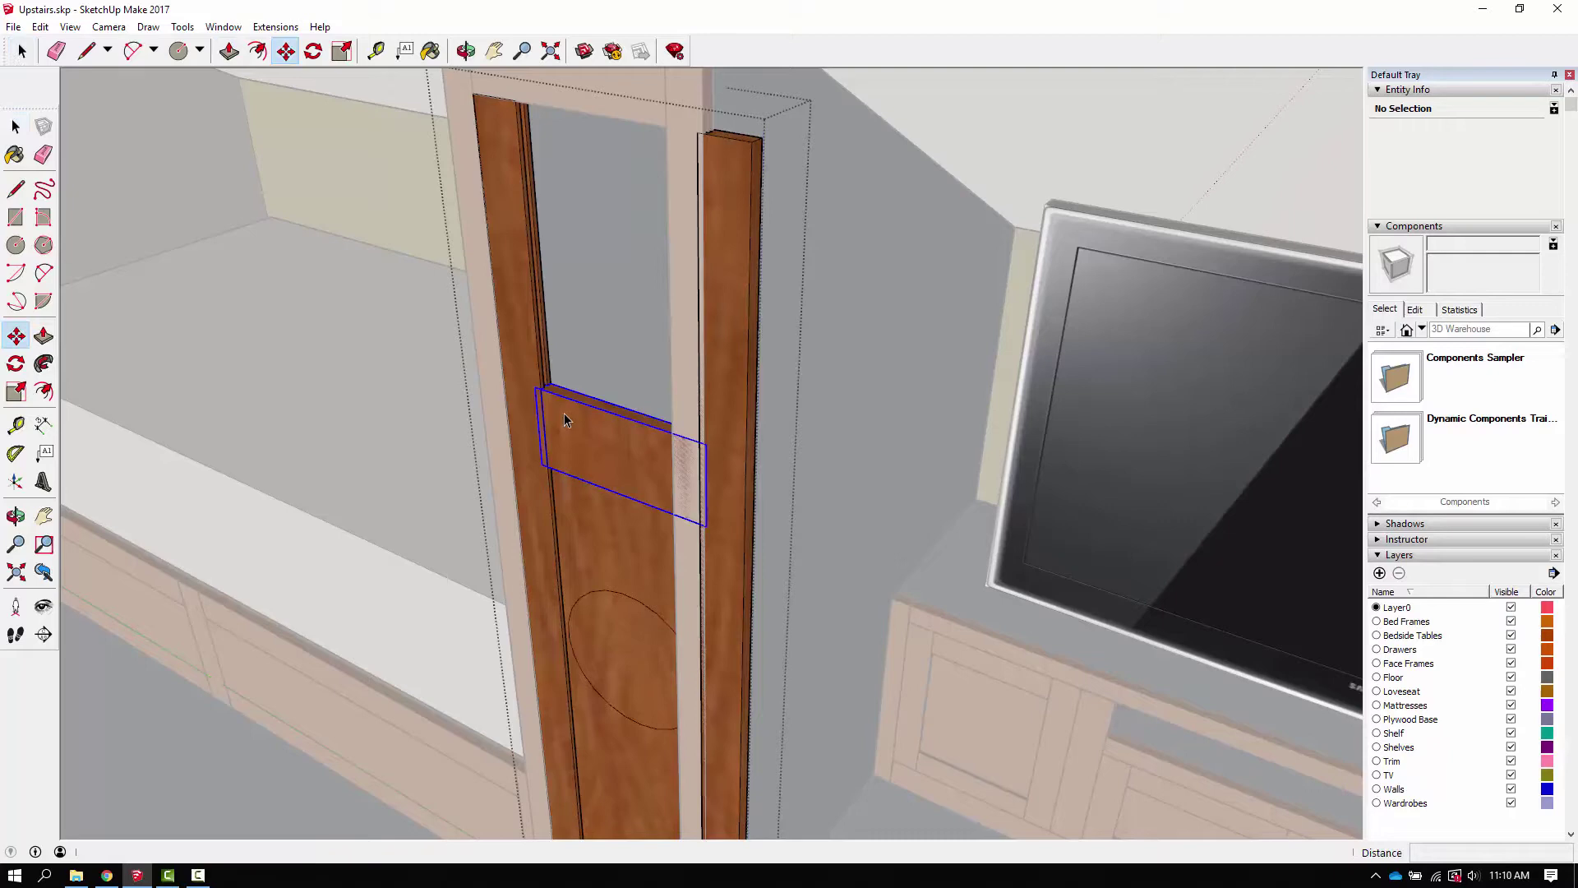
left_click(564, 420)
left_click(518, 100)
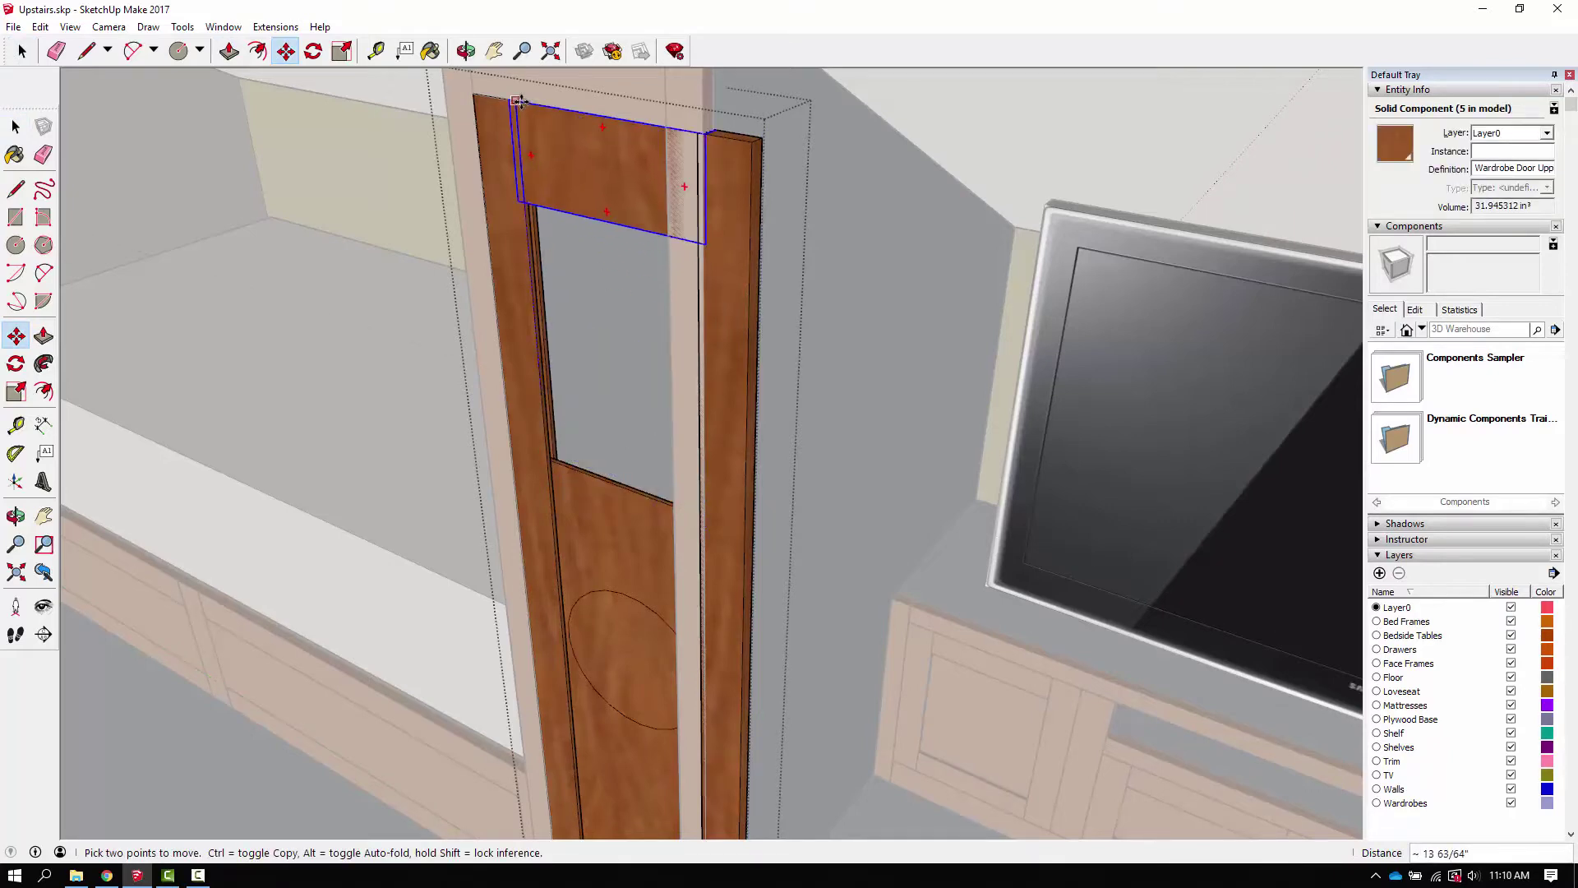
key("space")
scroll(787, 261, "down", 3)
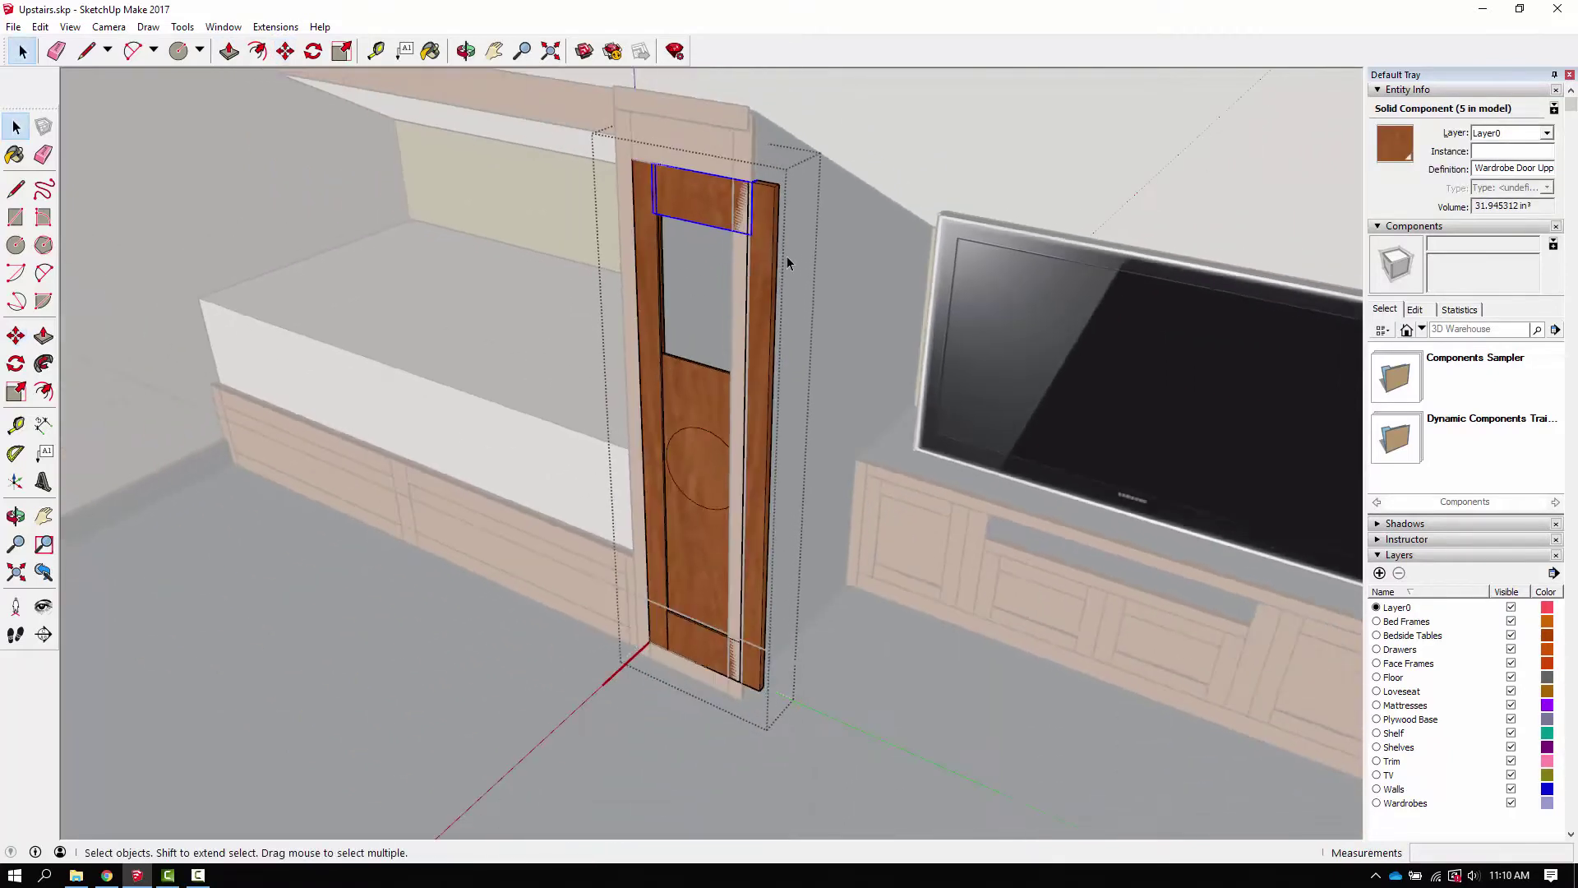
Step: Check whether the Make Unique option is available for the copied door's circle panel
scroll(718, 376, "up", 3)
left_click(707, 386)
right_click(708, 390)
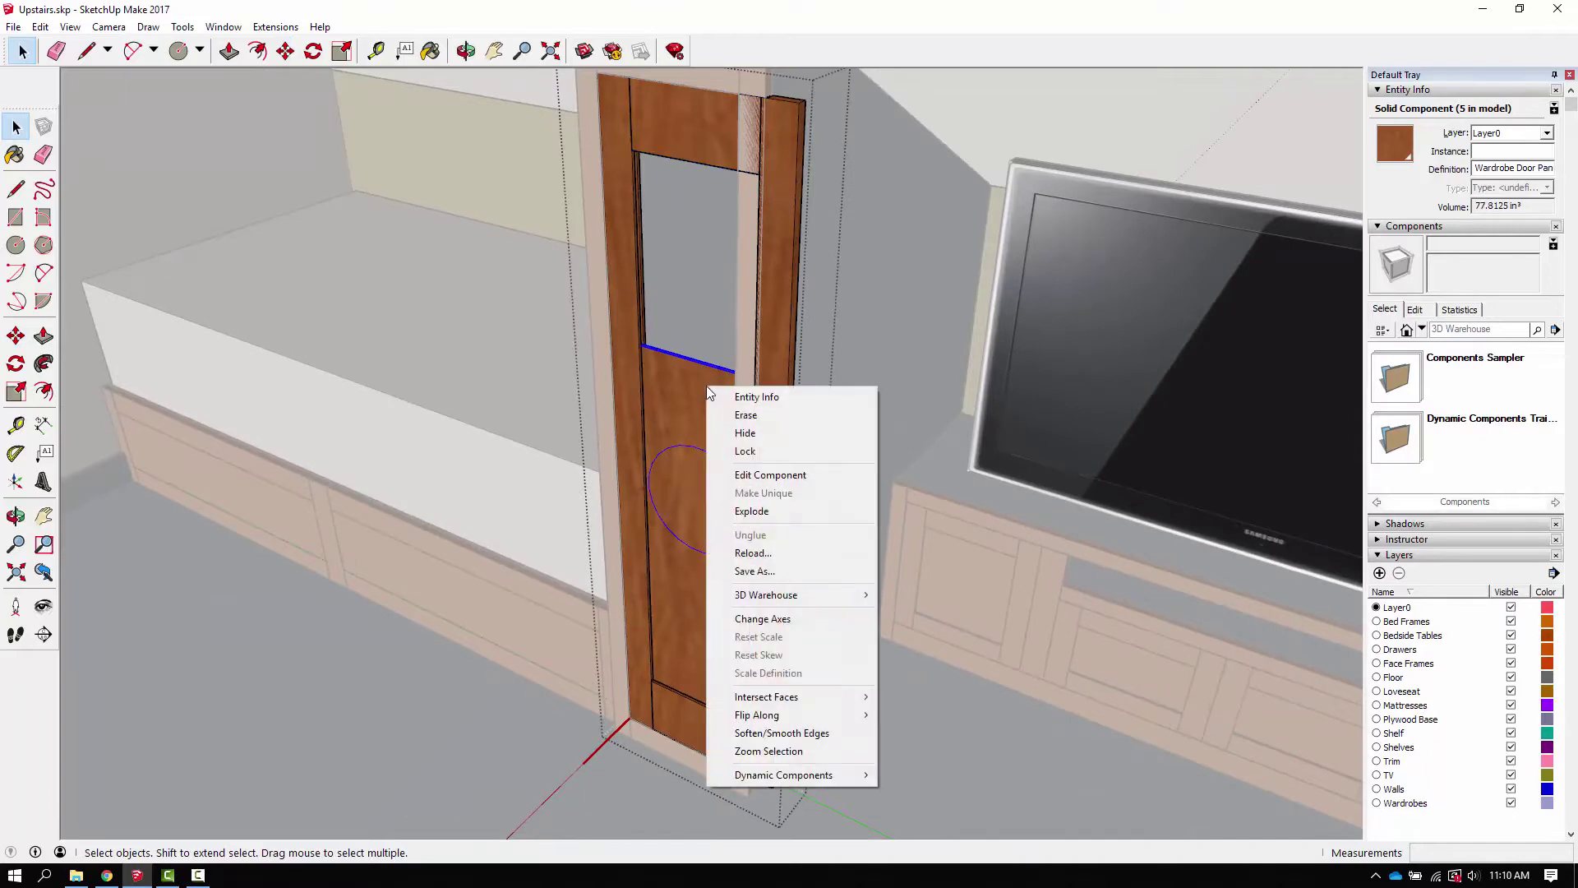
left_click(662, 367)
scroll(680, 426, "up", 3)
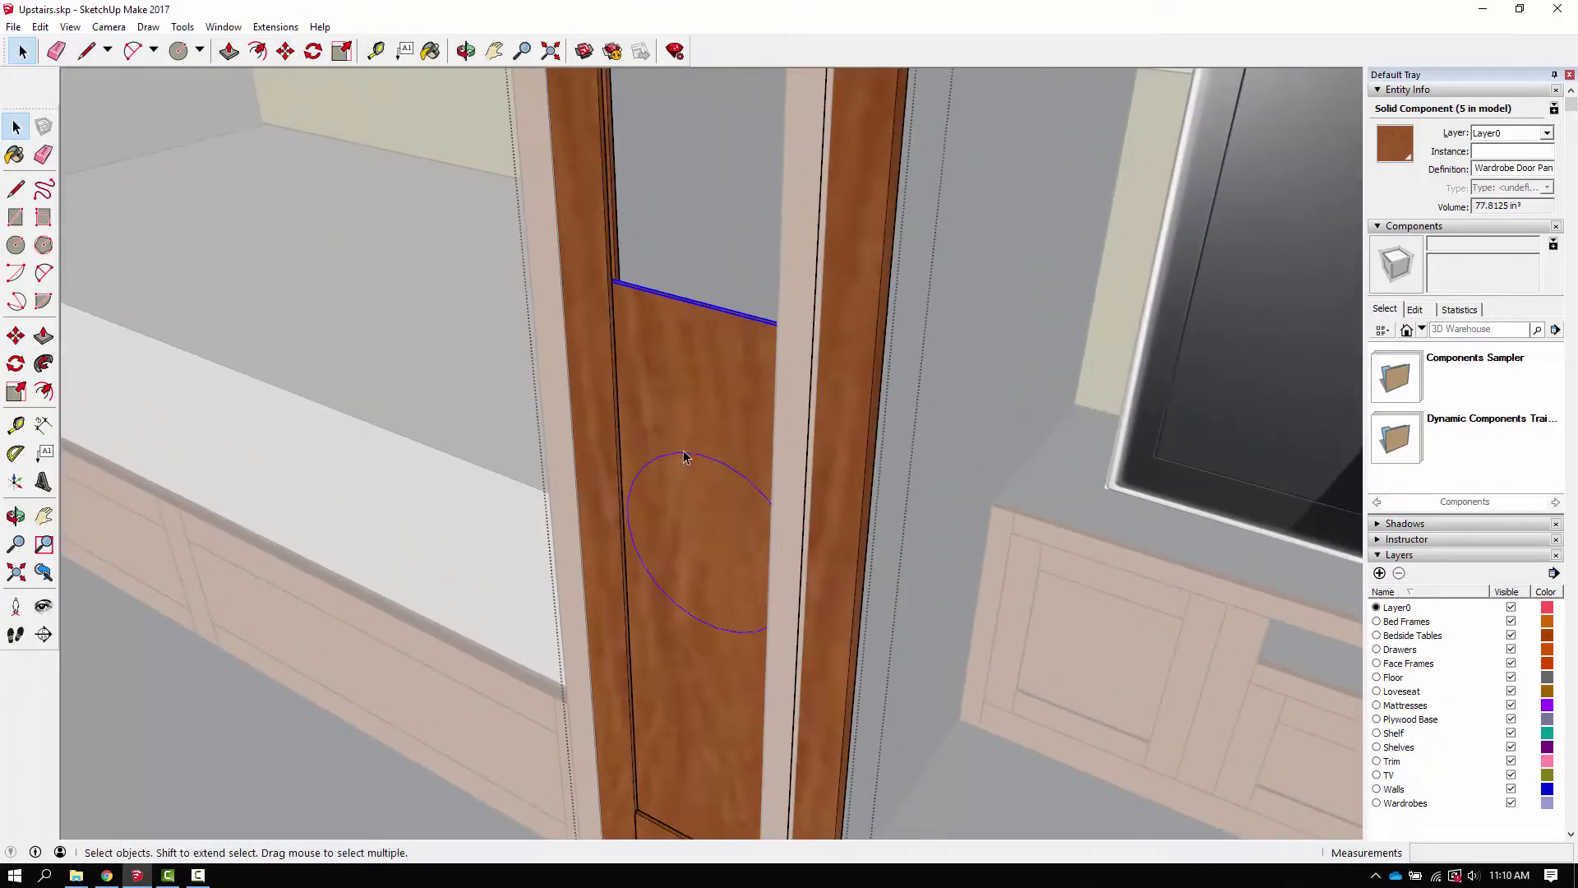
Step: Open the copied door's panel component and delete its 4 1/2" radius circle
left_click(1000, 395)
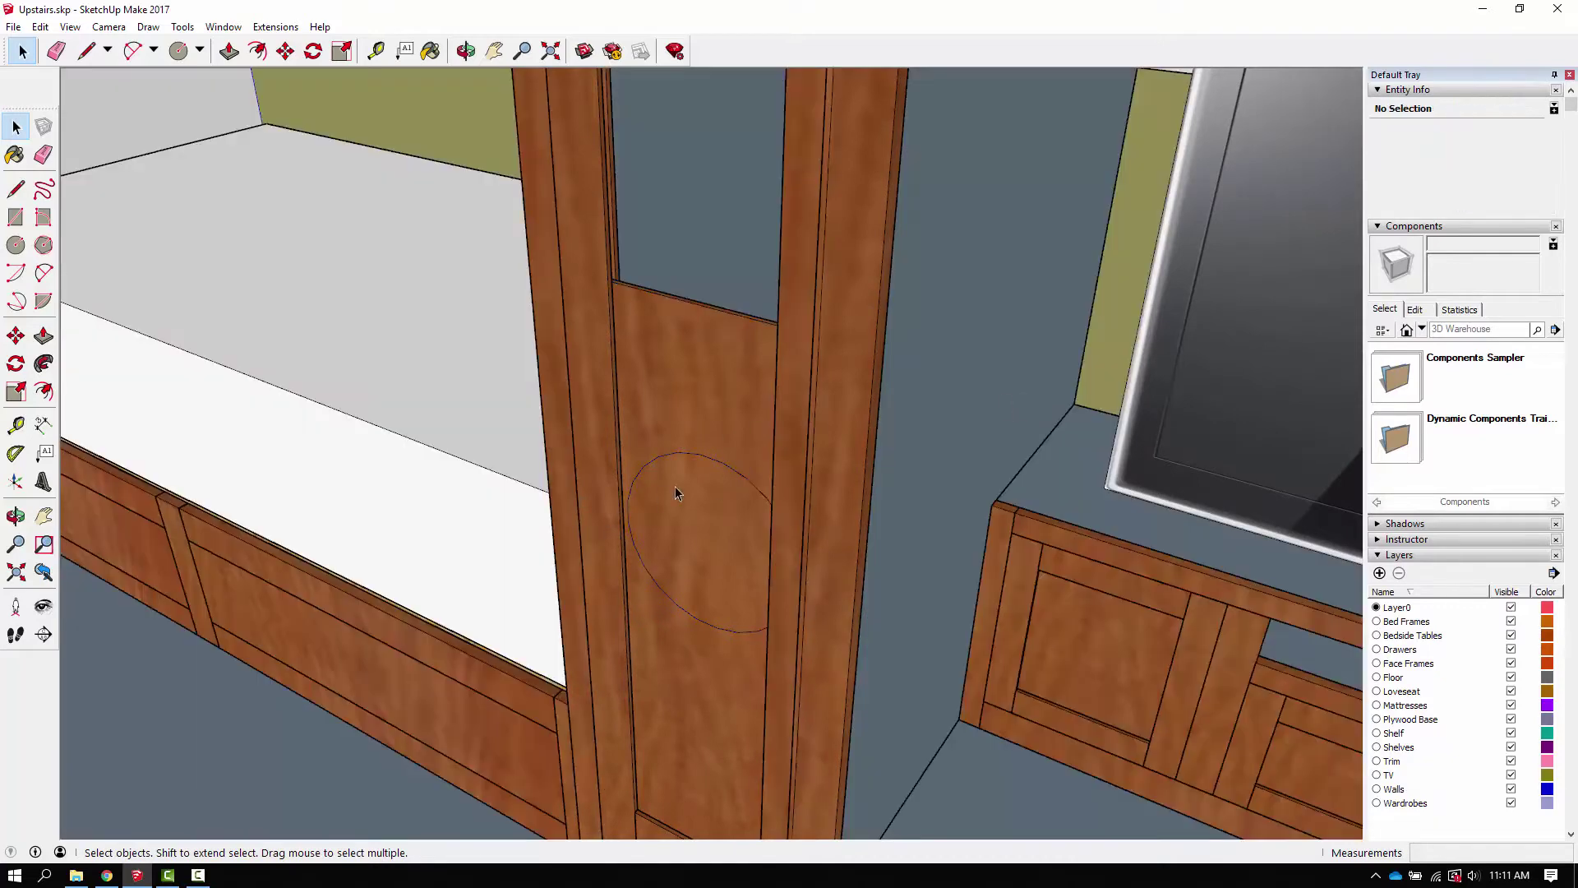
double_click(664, 462)
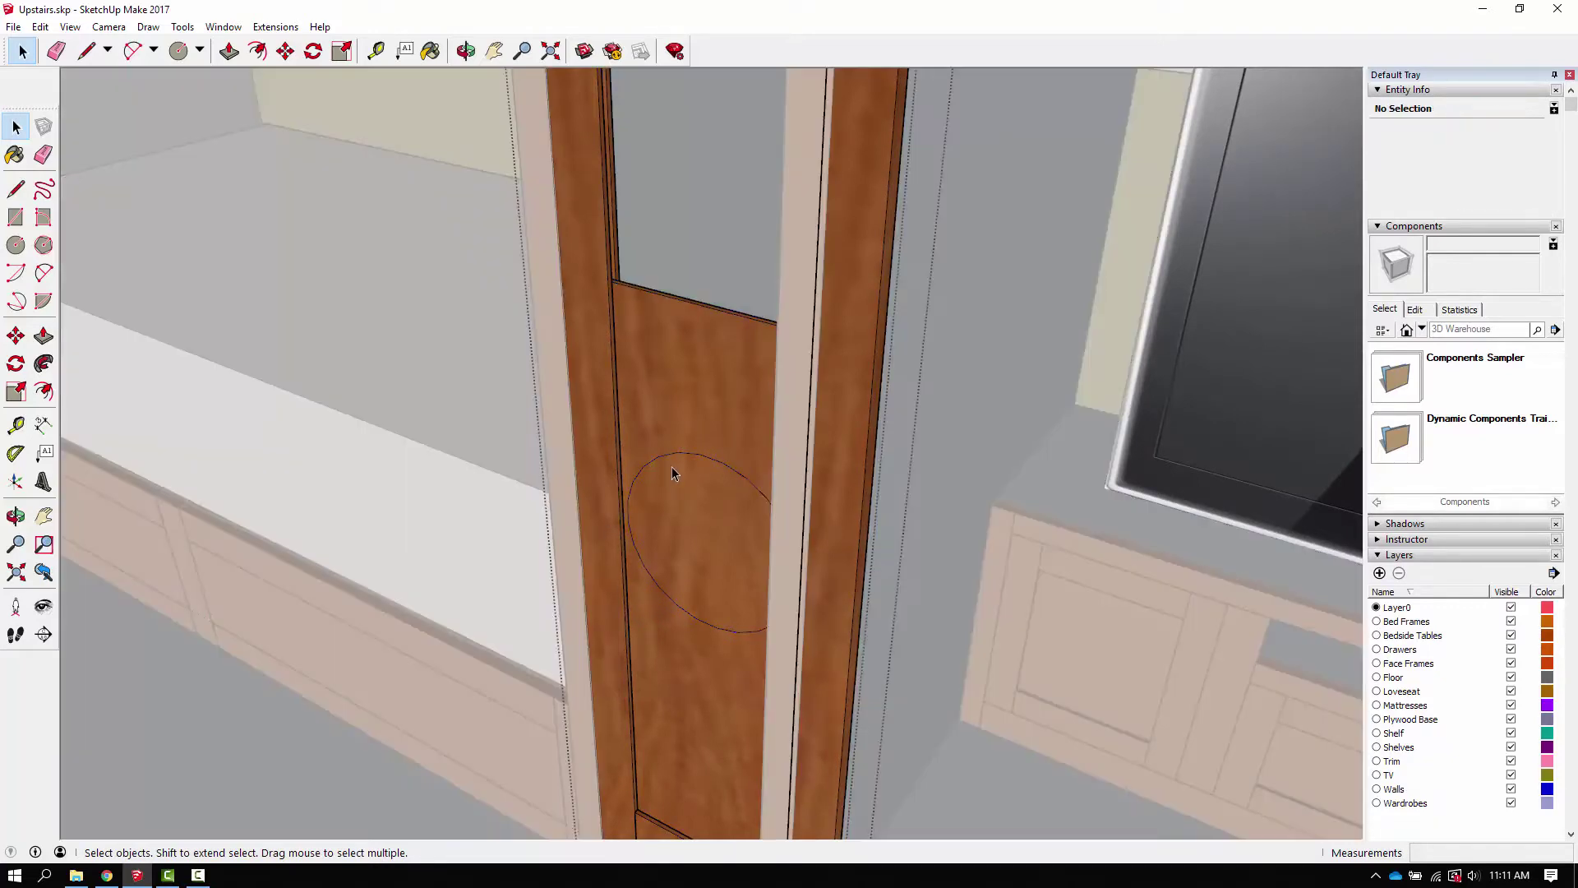
left_click(664, 463)
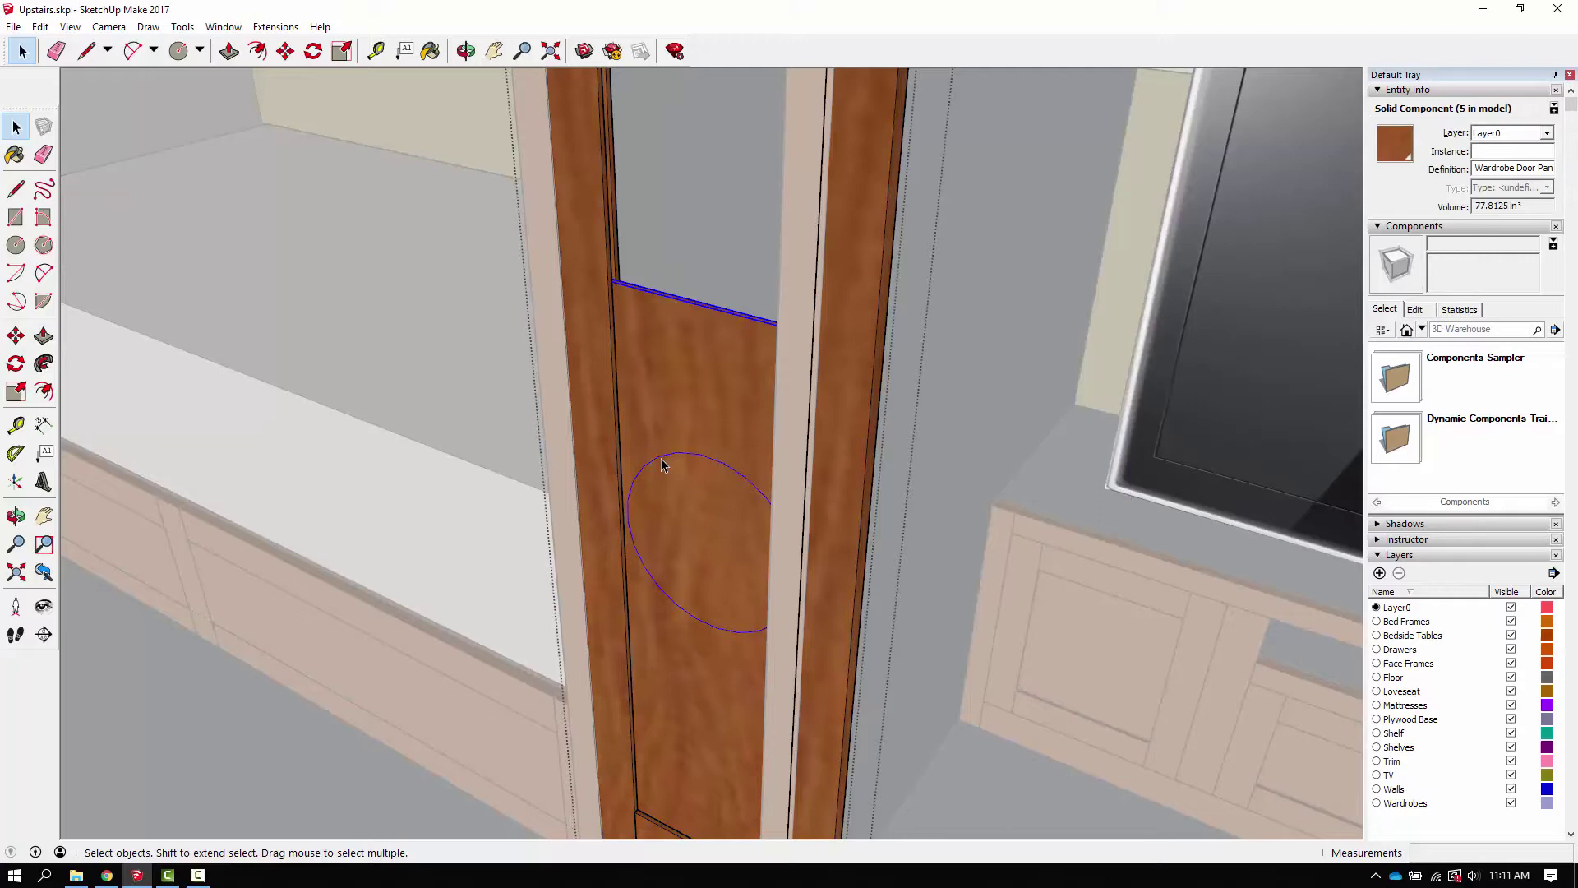
double_click(661, 459)
left_click(658, 457)
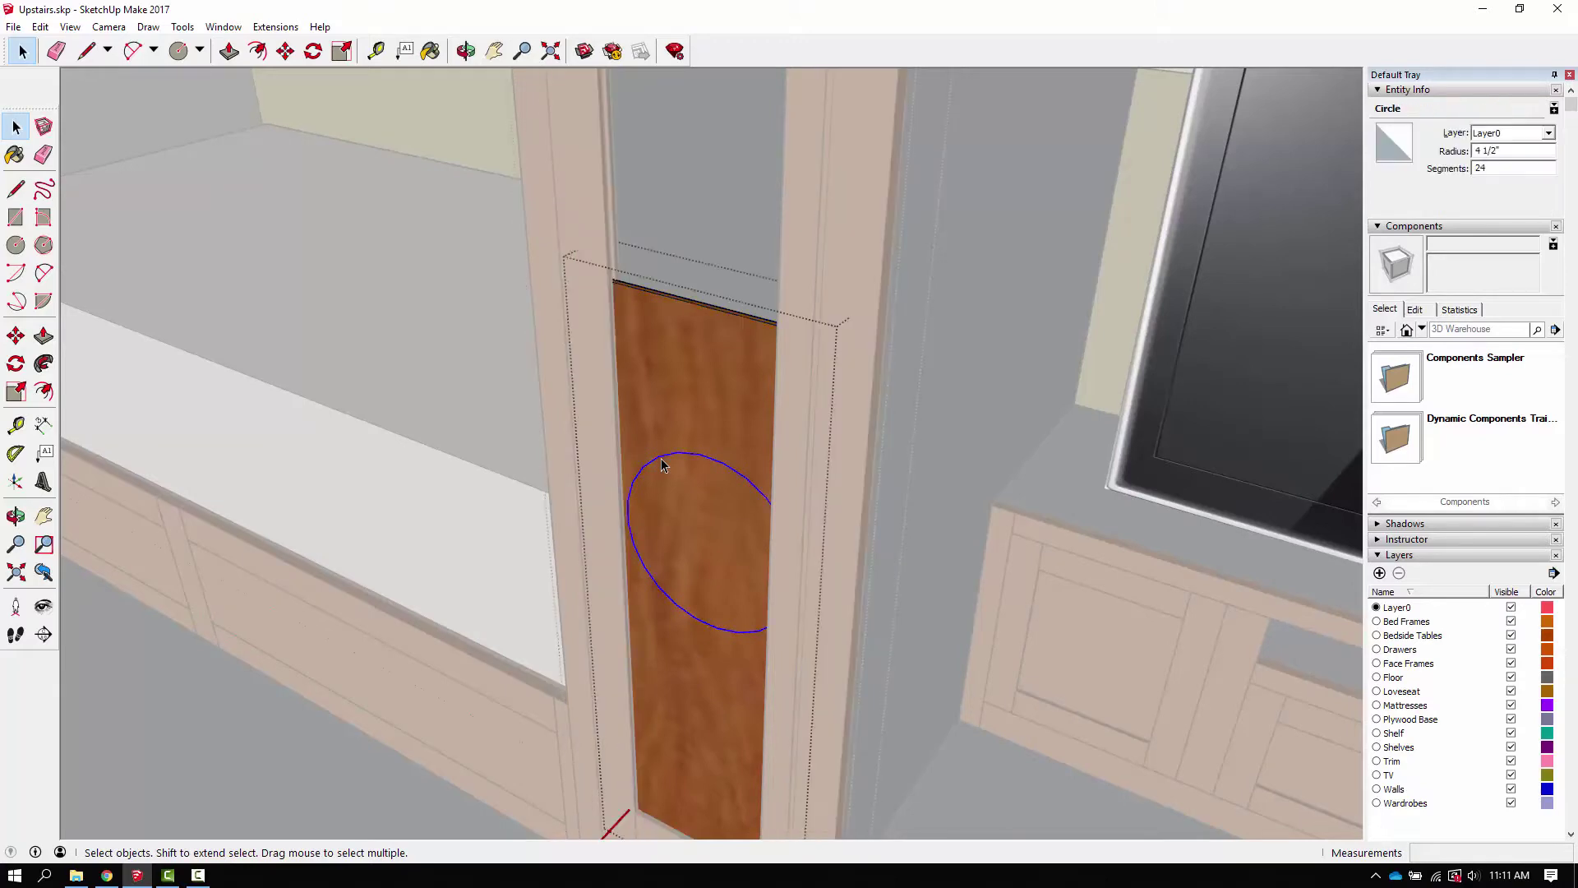
key("Delete")
Step: Inspect the original doors of the wardrobe beyond the partition wall for changes carried over from the copied door
scroll(647, 472, "down", 7)
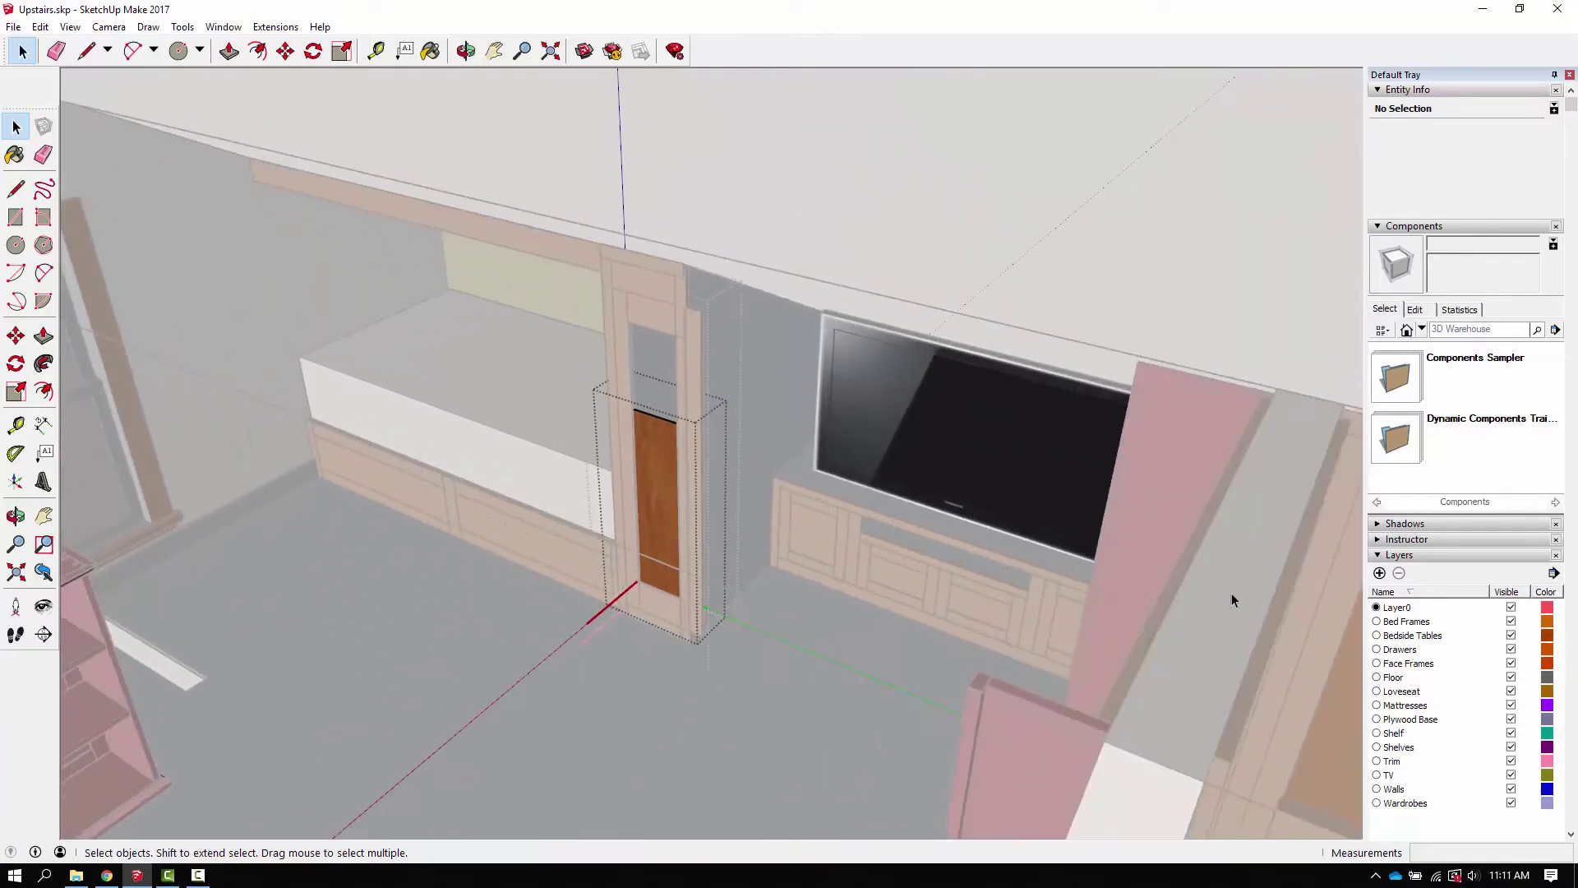
scroll(1237, 592, "down", 3)
mouse_move(1261, 582)
middle_mouse_down()
mouse_move(1334, 559)
mouse_move(1194, 366)
mouse_move(997, 296)
middle_mouse_up()
left_click(997, 298)
Step: Extend the copied door's left stile upward by about 4 3/4" with Push/Pull as a test
scroll(1125, 471, "up", 2)
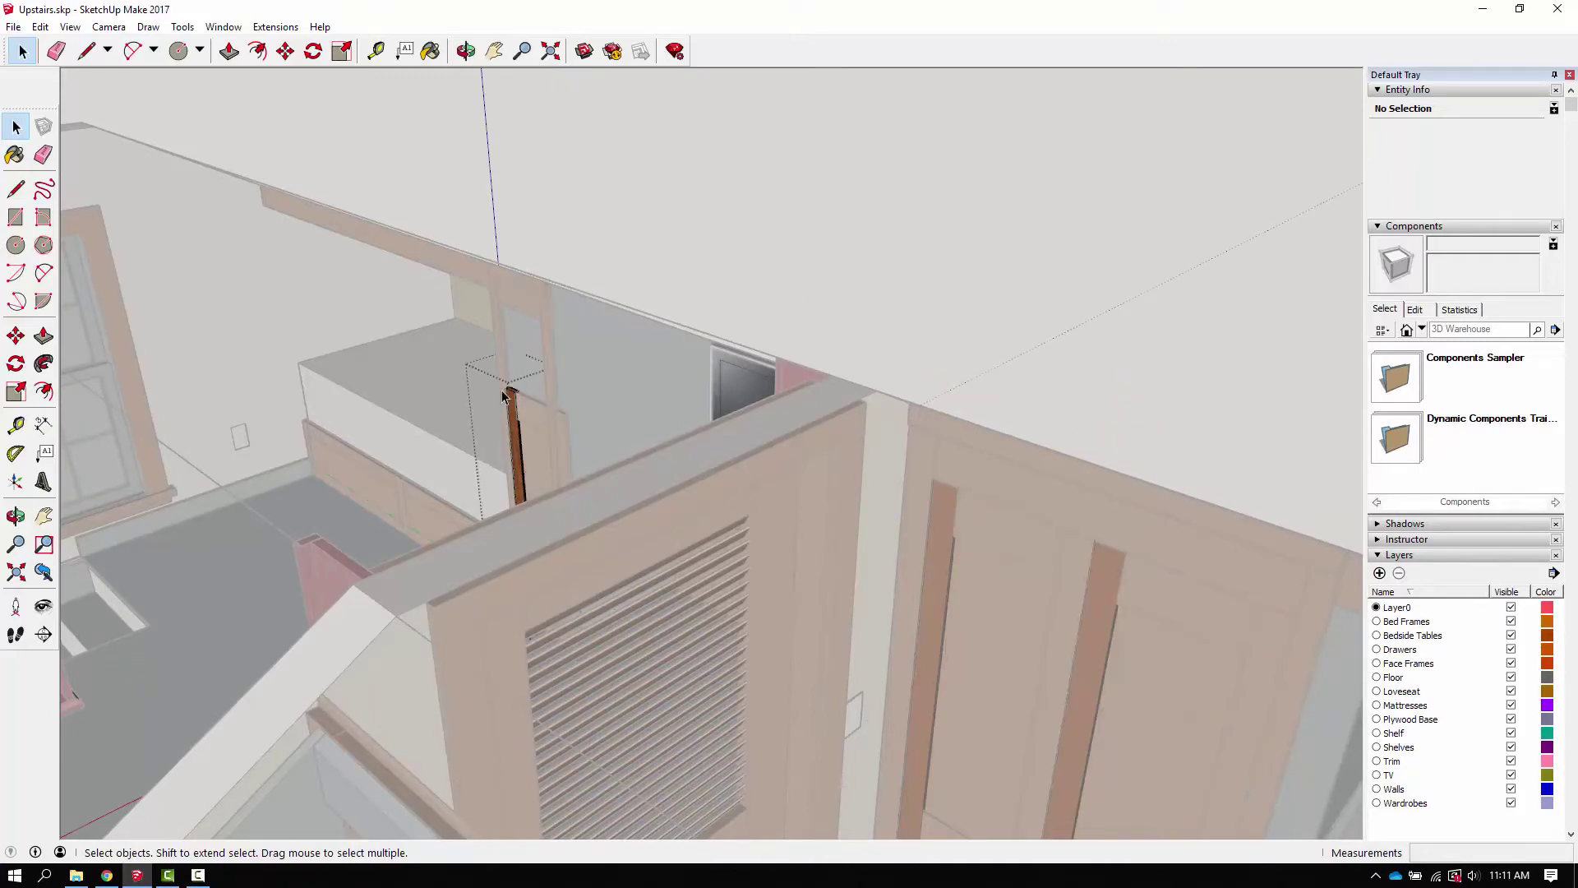
scroll(517, 395, "up", 8)
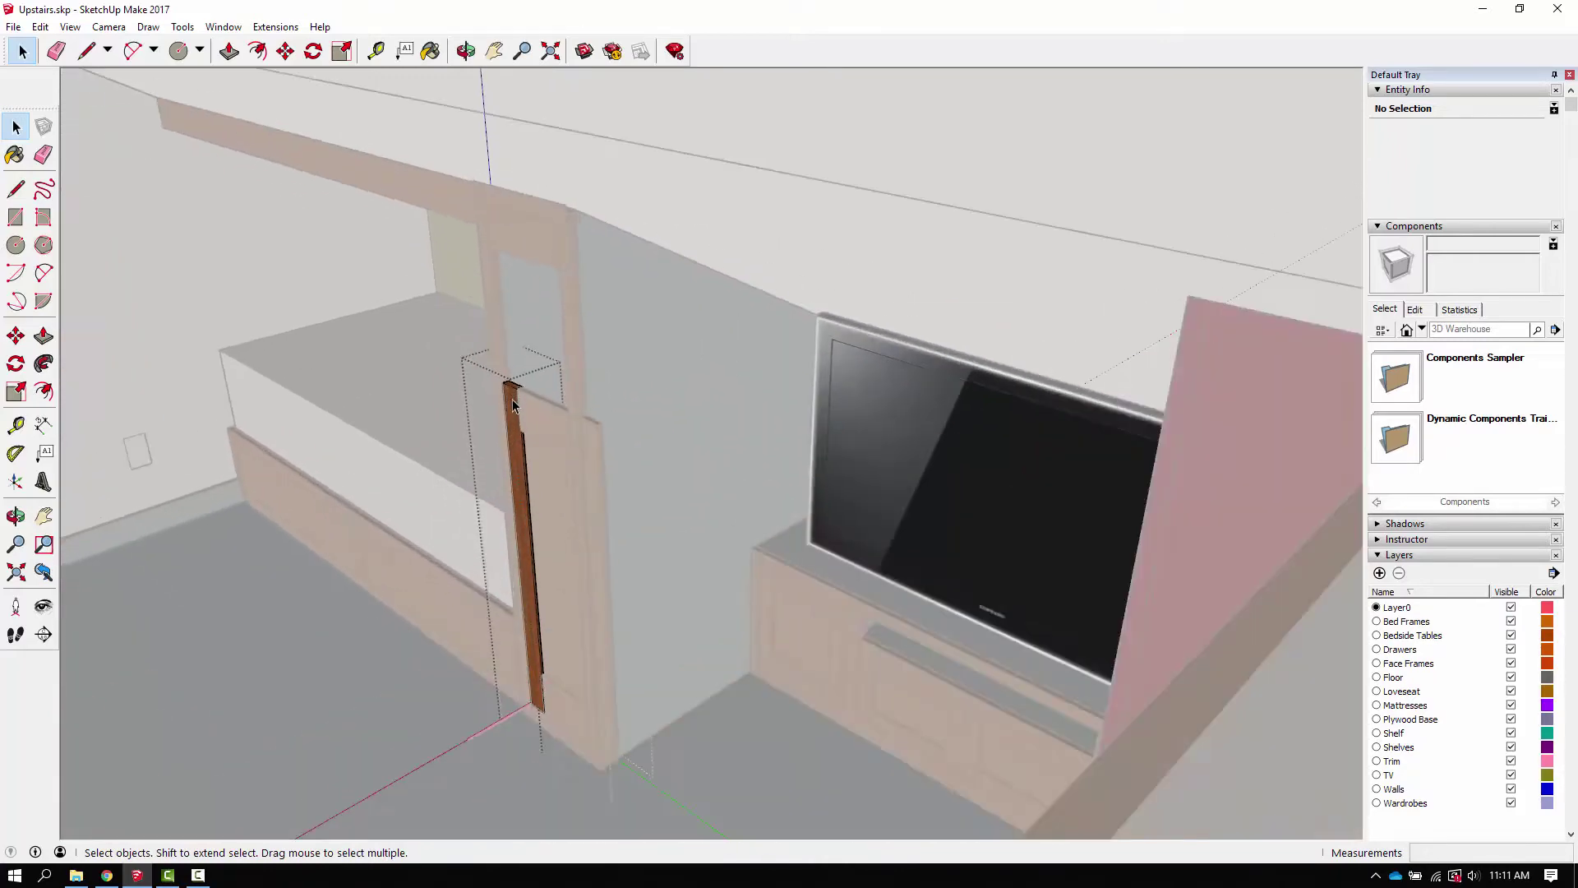
key("p")
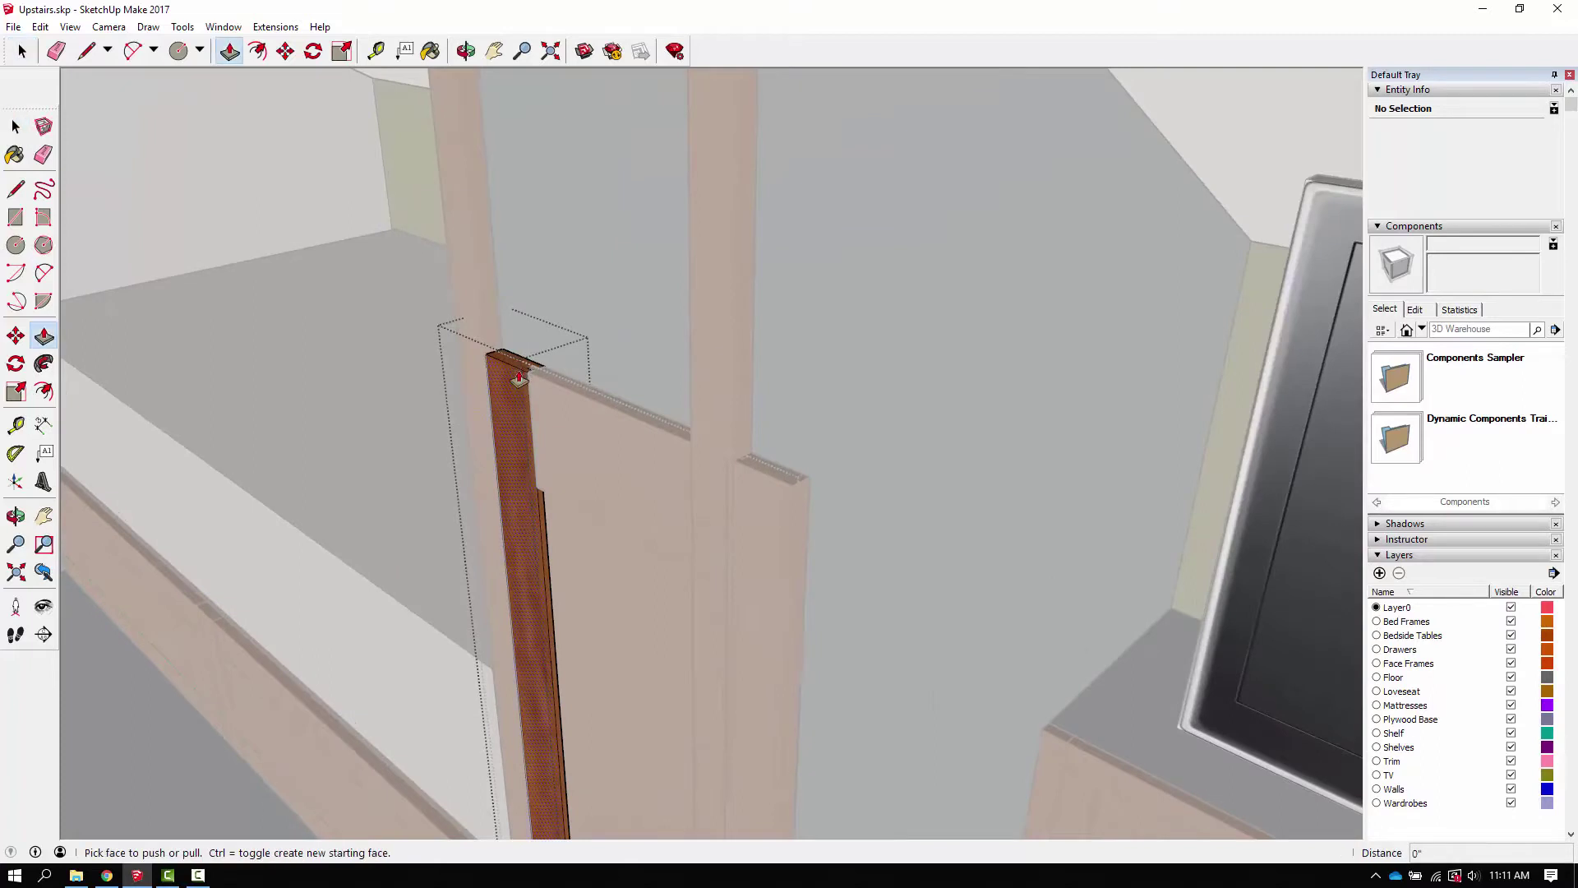
left_click(511, 357)
left_click(503, 246)
Step: Inspect the other wardrobes' doors for the same stile extension, and undo the extension of the copied door's stile
scroll(501, 256, "down", 5)
scroll(501, 256, "up", 3)
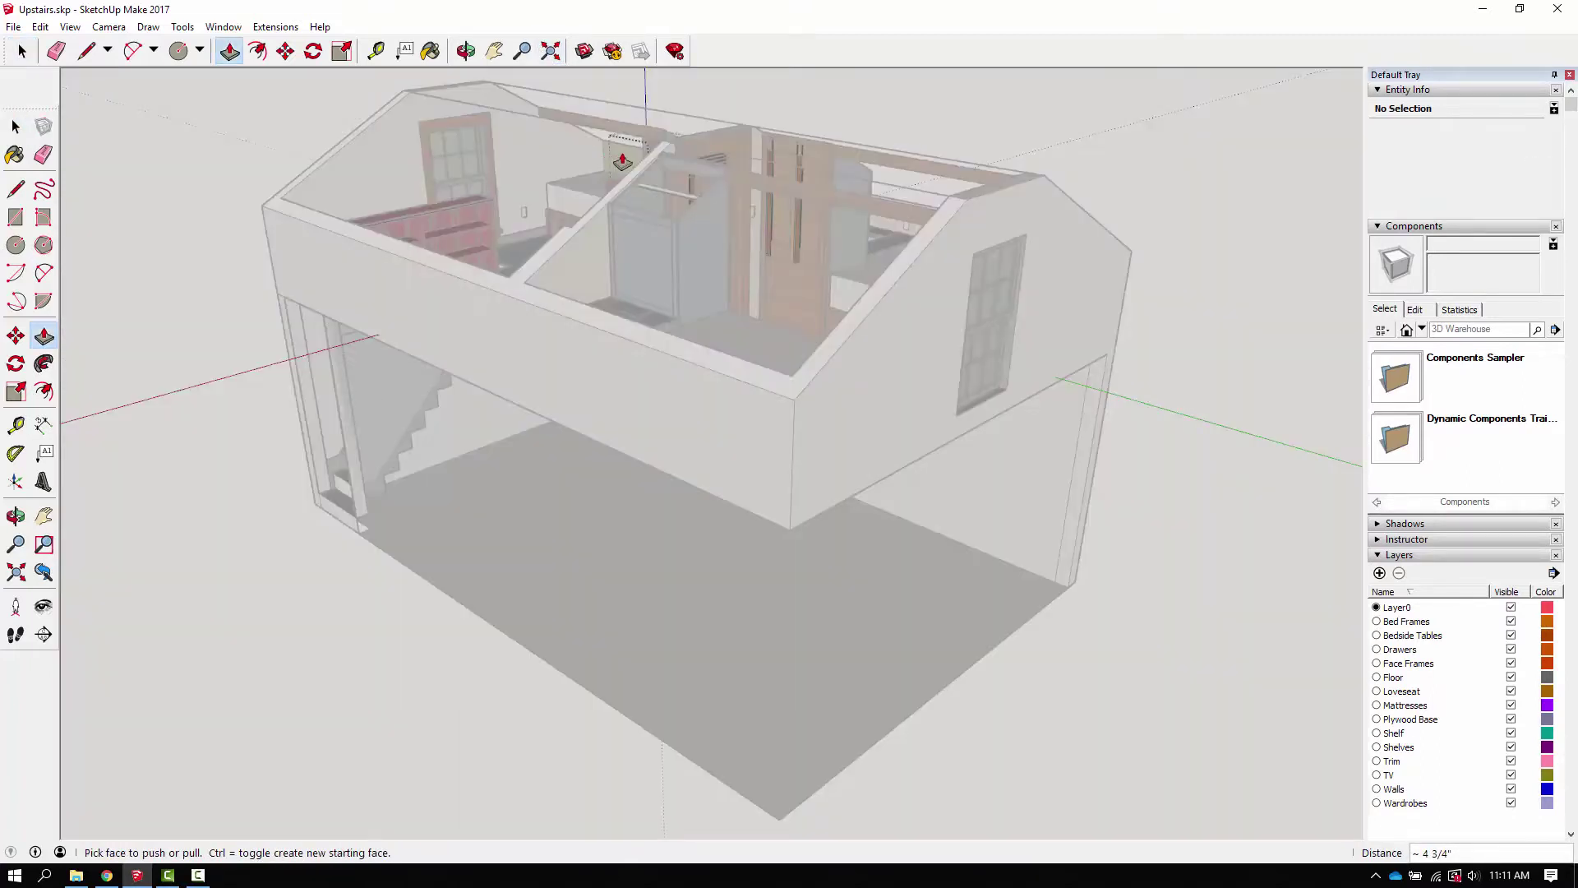
middle_click_drag(668, 160, 740, 304)
scroll(686, 100, "up", 5)
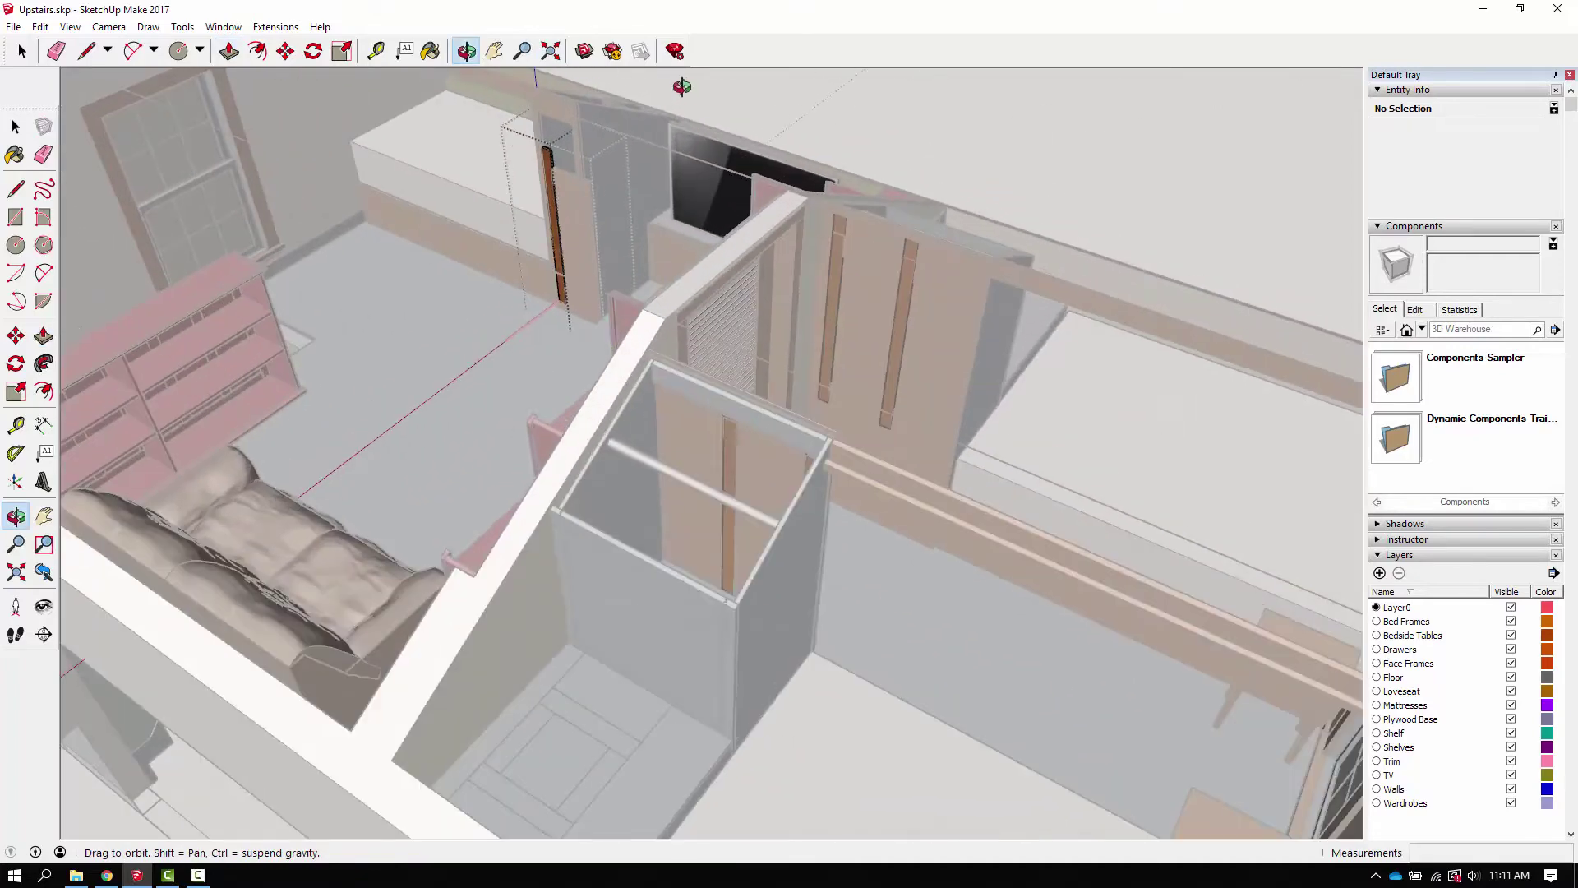
scroll(586, 185, "up", 3)
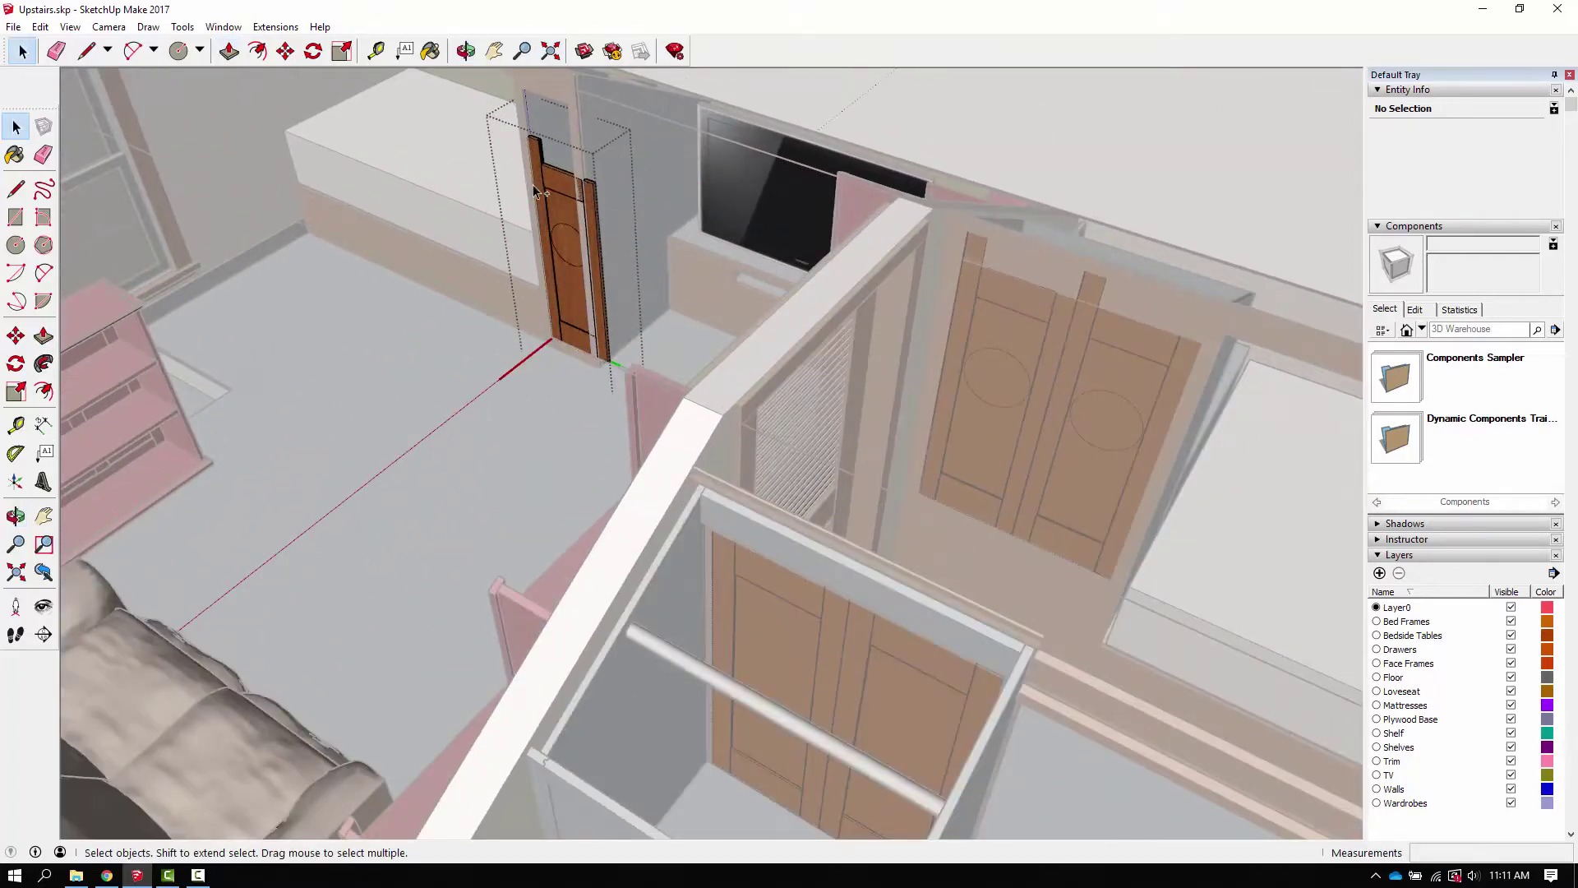
key("ctrl+z")
key("ctrl+z")
Step: Leave the stile's component editing and check whether Make Unique is available for the copied door's left stile
scroll(529, 166, "up", 5)
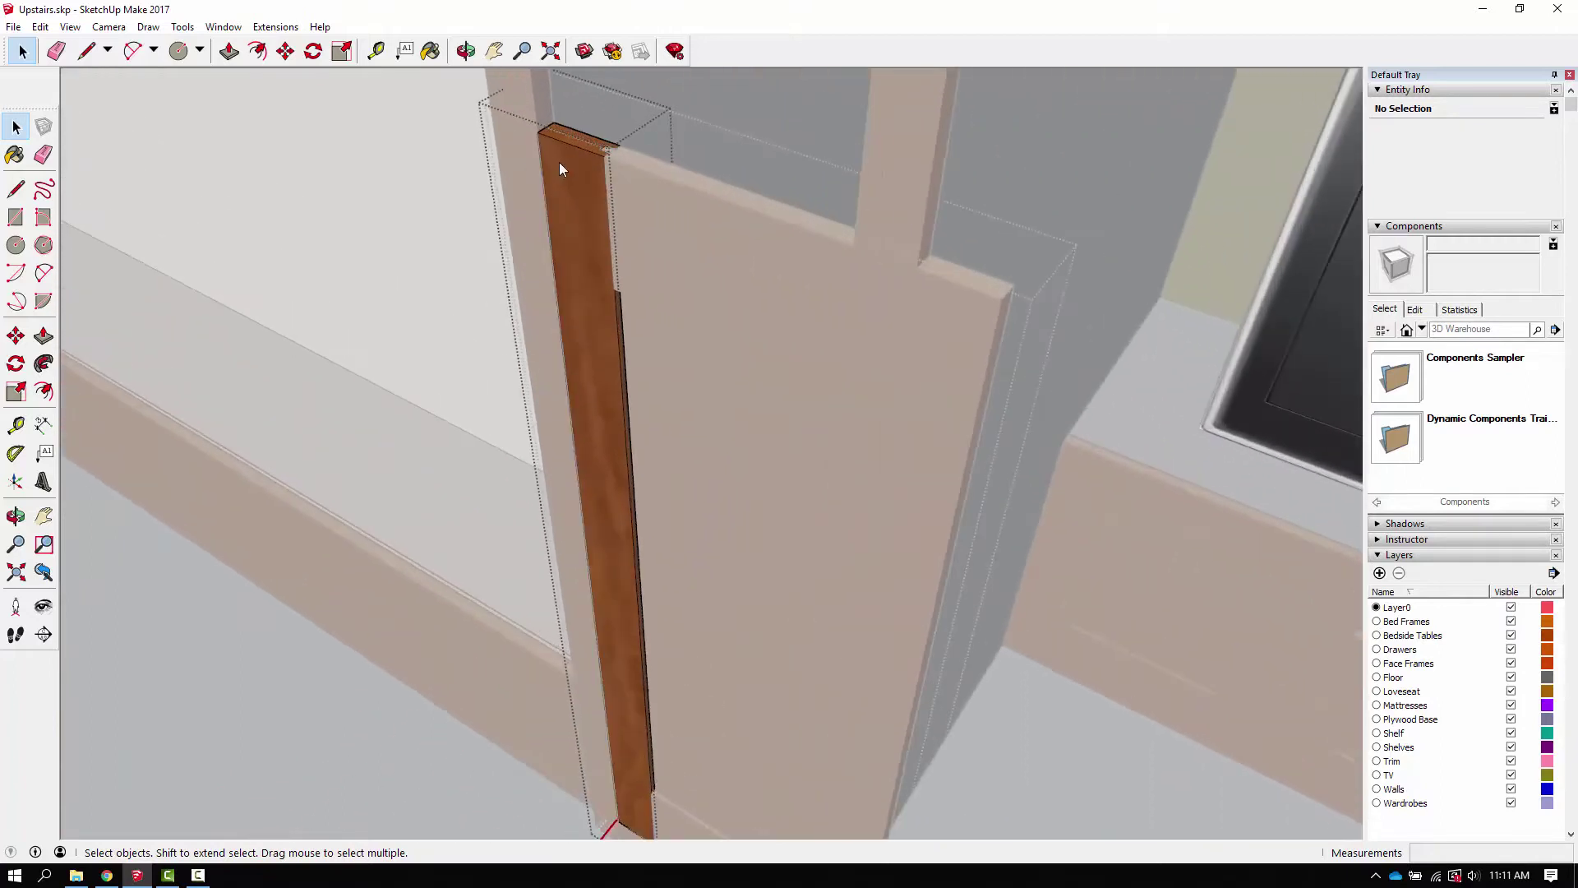
right_click(559, 163)
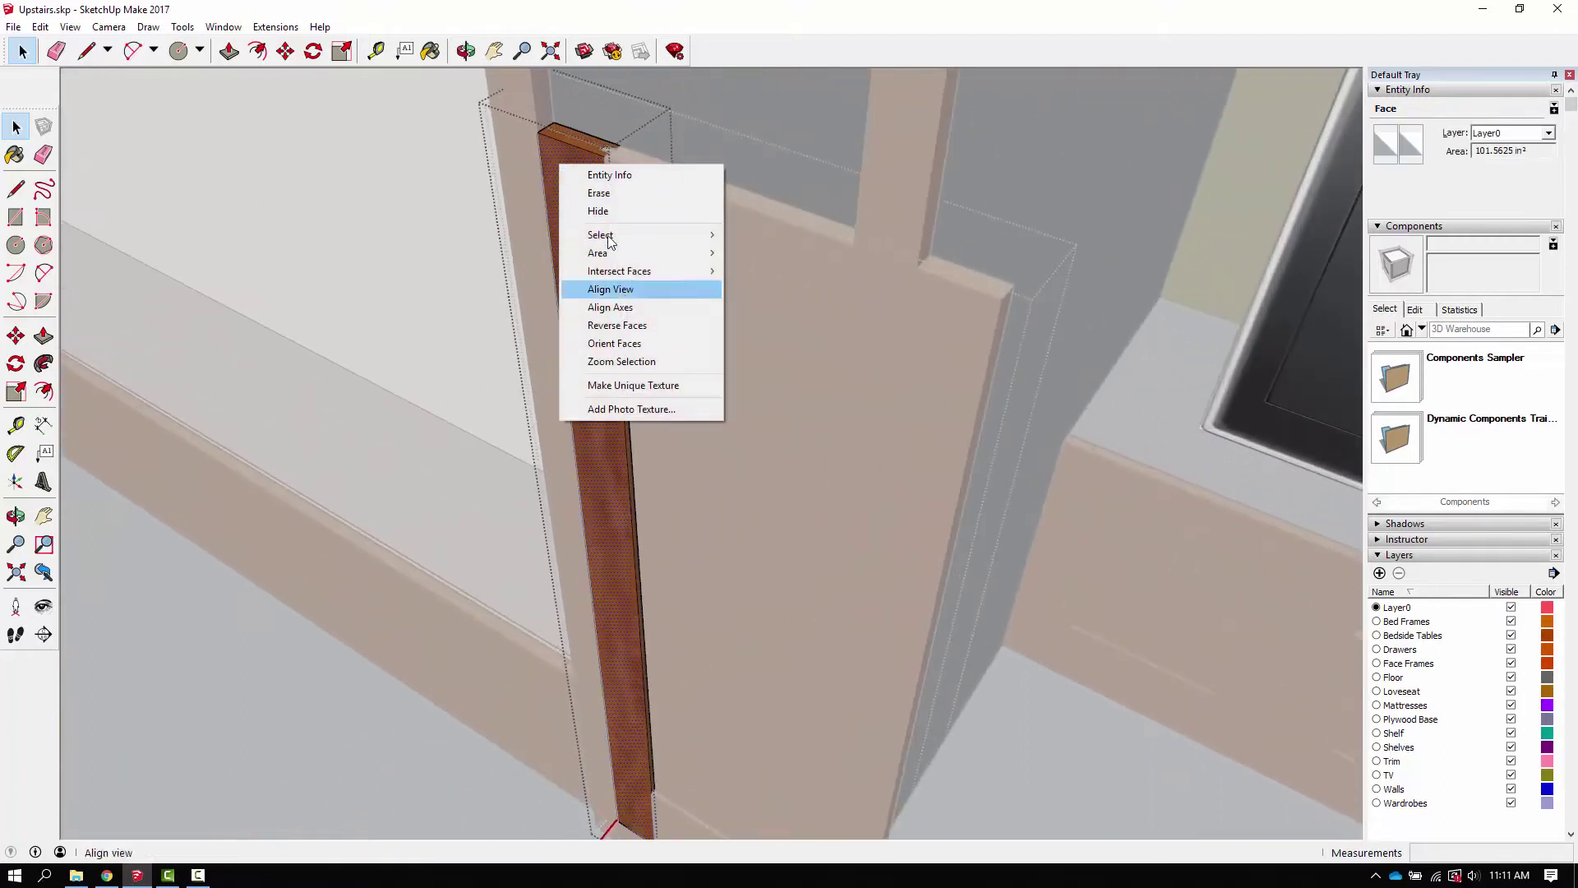
double_click(580, 157)
left_click(914, 141)
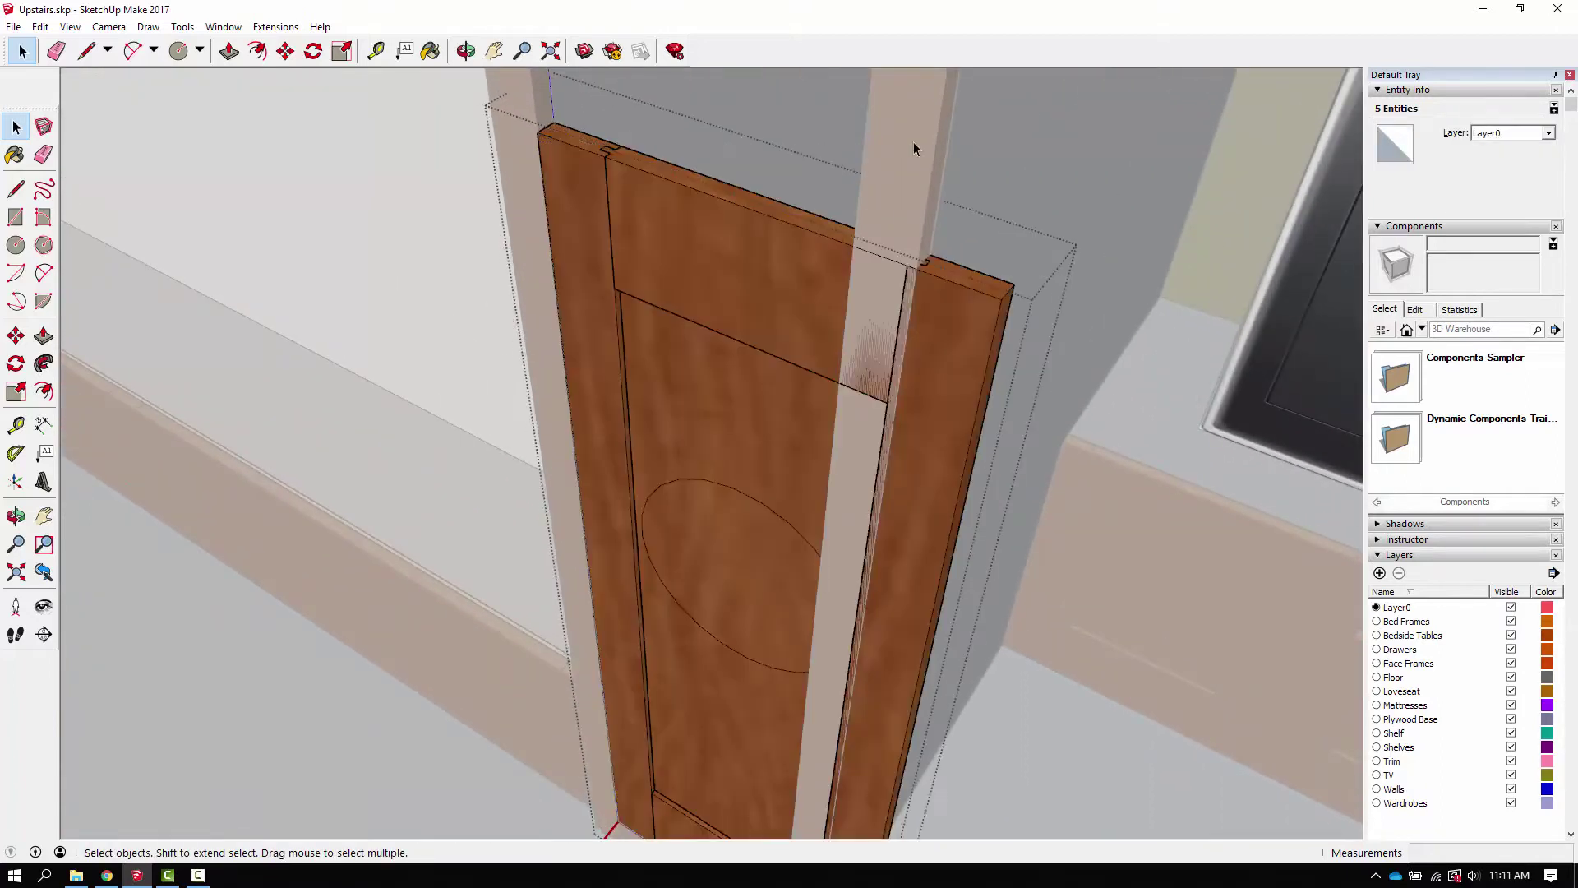
left_click(594, 146)
right_click(596, 150)
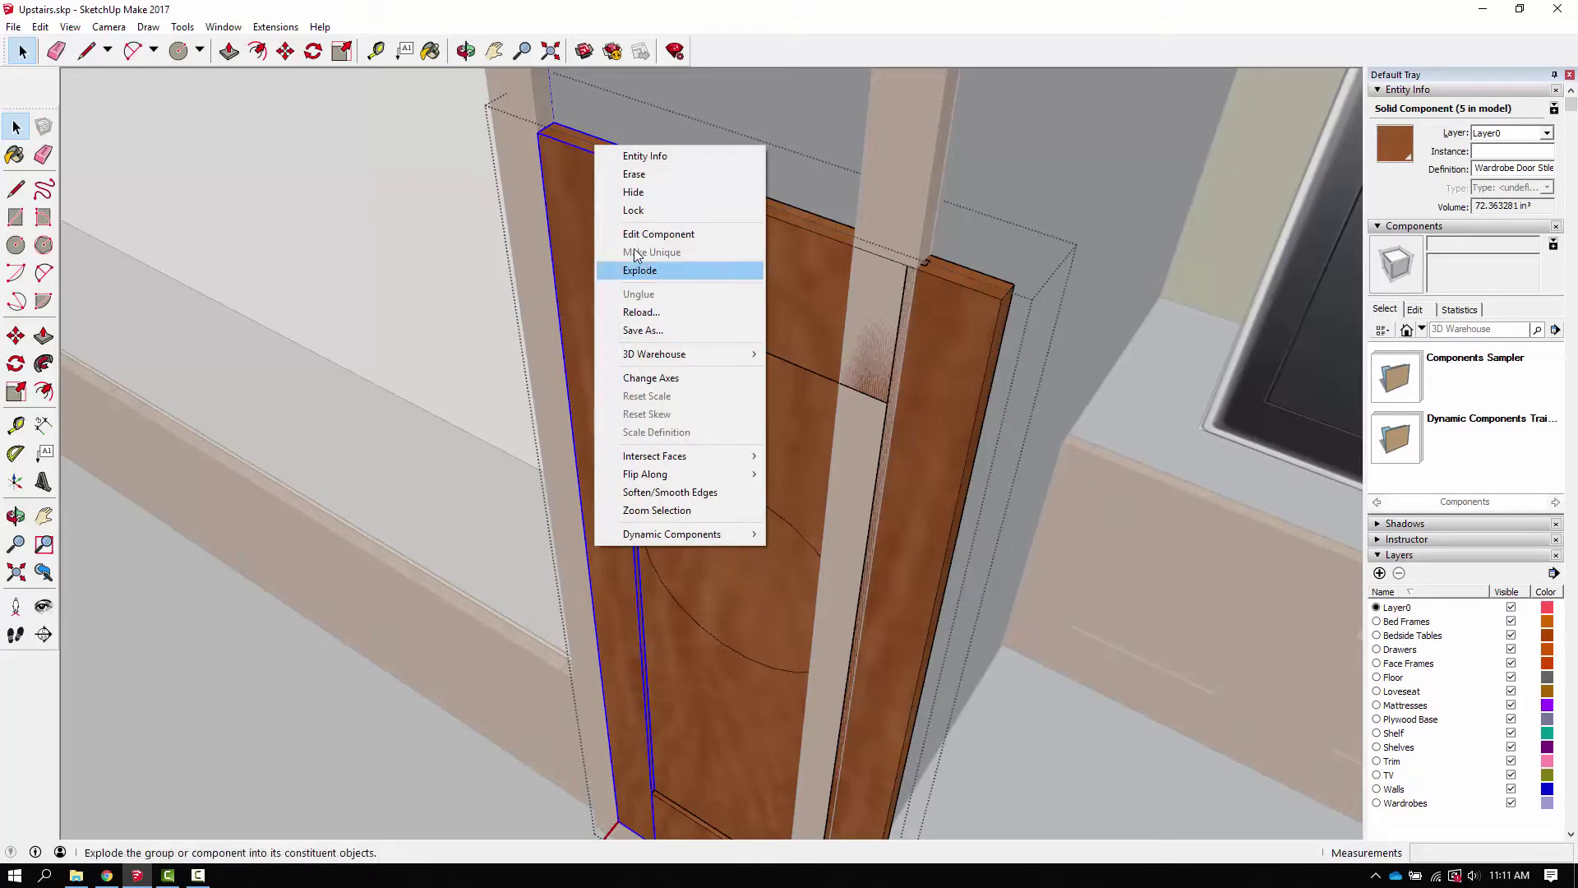
left_click(1214, 434)
left_click(1213, 434)
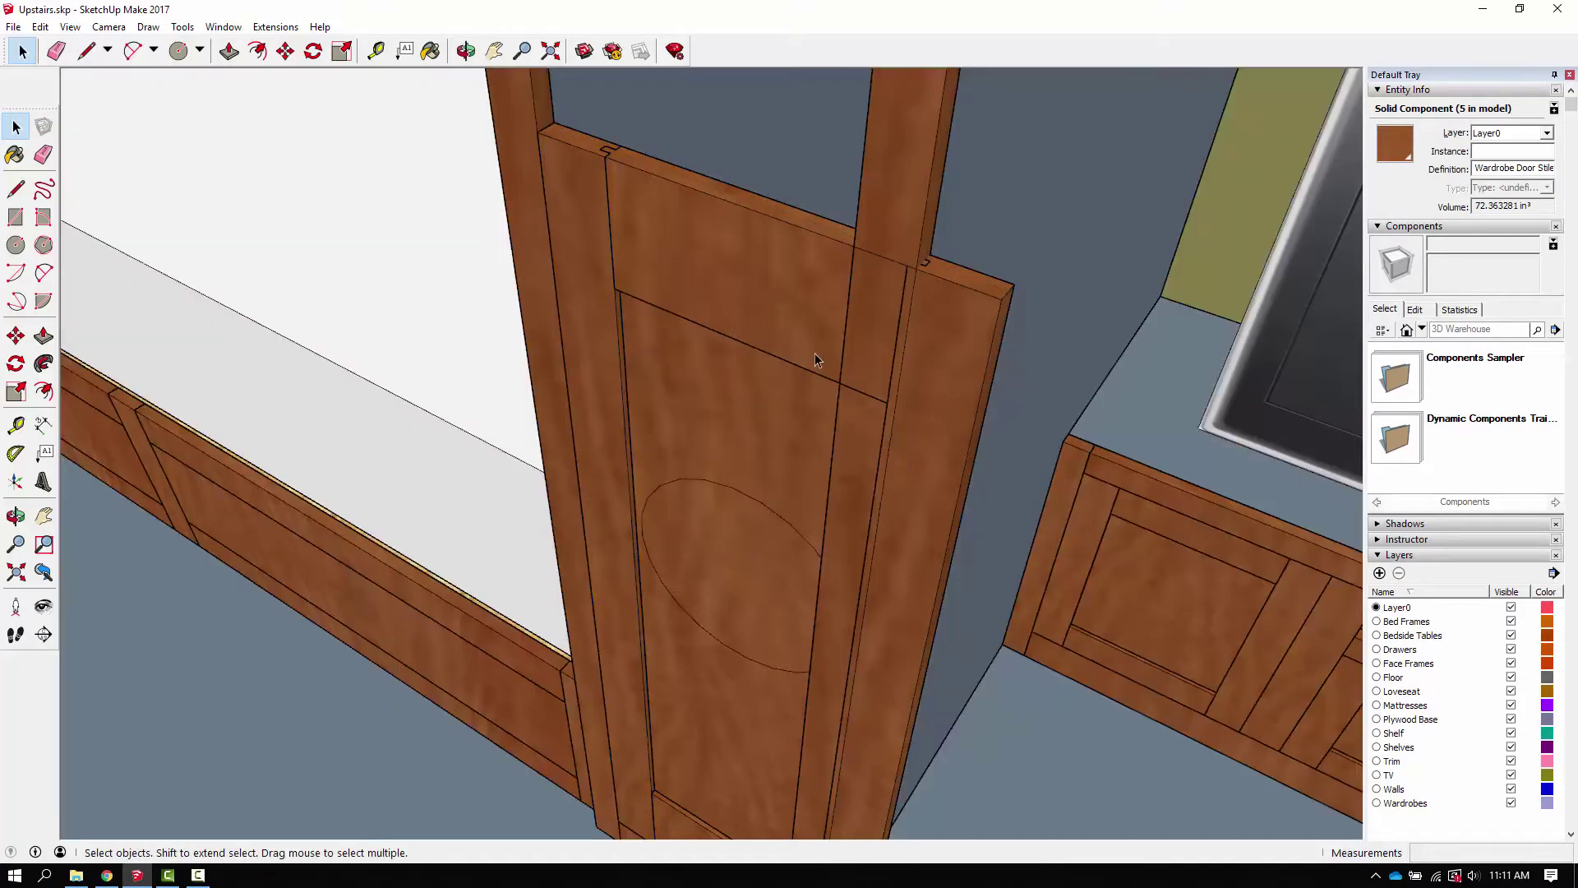
Step: Make the entire copied door component in the narrow wardrobe unique
left_click(816, 352)
right_click(813, 352)
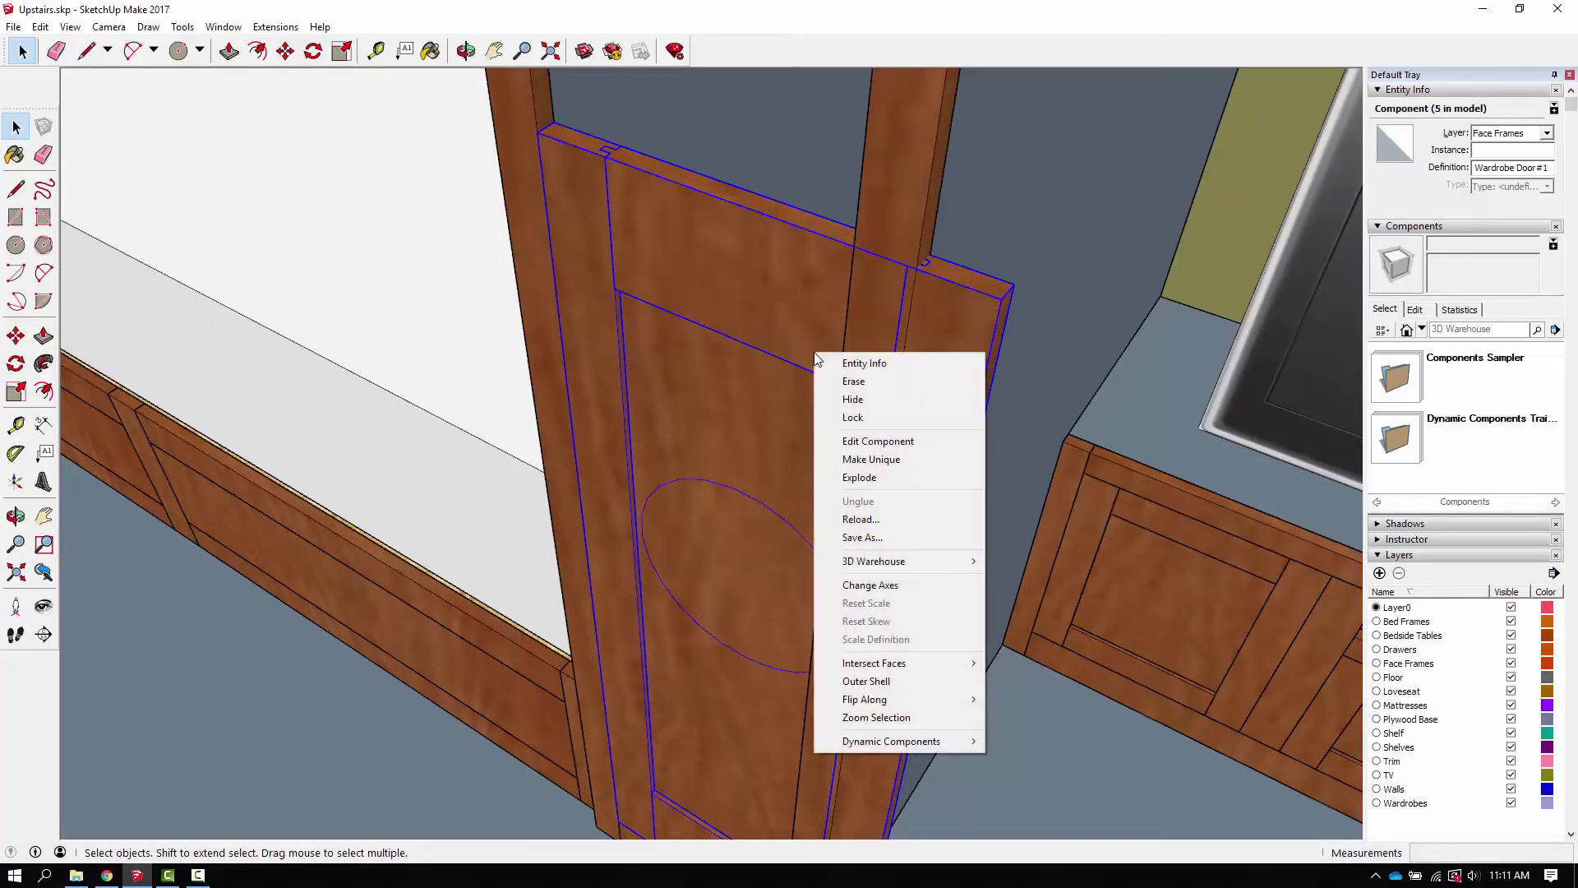
left_click(872, 458)
scroll(873, 467, "down", 3)
scroll(872, 470, "down", 2)
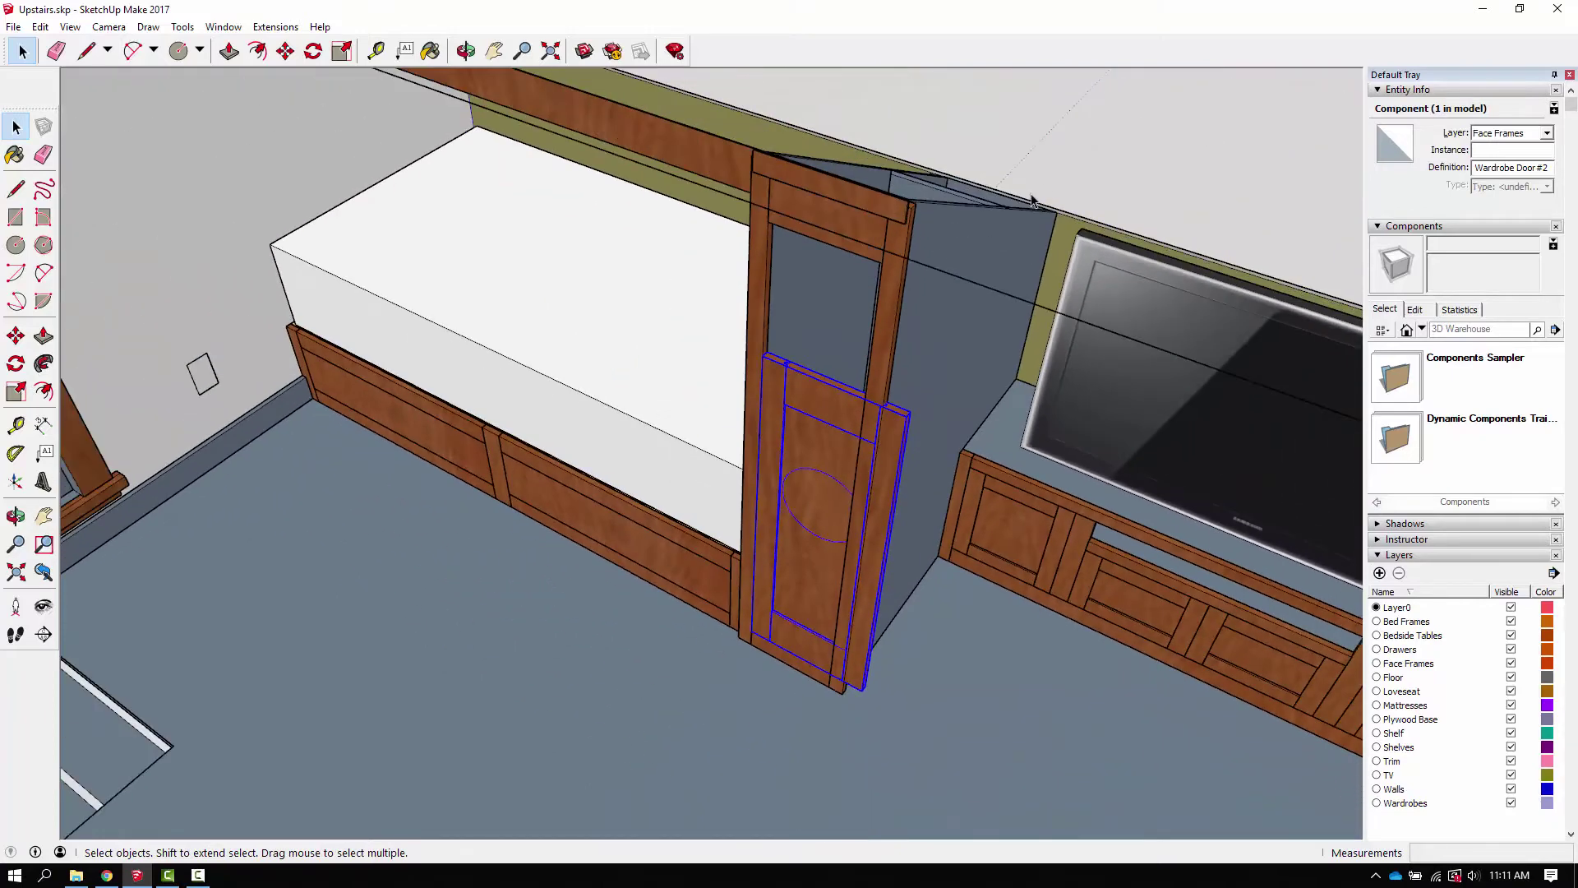
left_click(1044, 181)
Step: Explode the narrow wardrobe's unique door component into its stiles, rails and panel
scroll(814, 336, "up", 4)
left_click(701, 430)
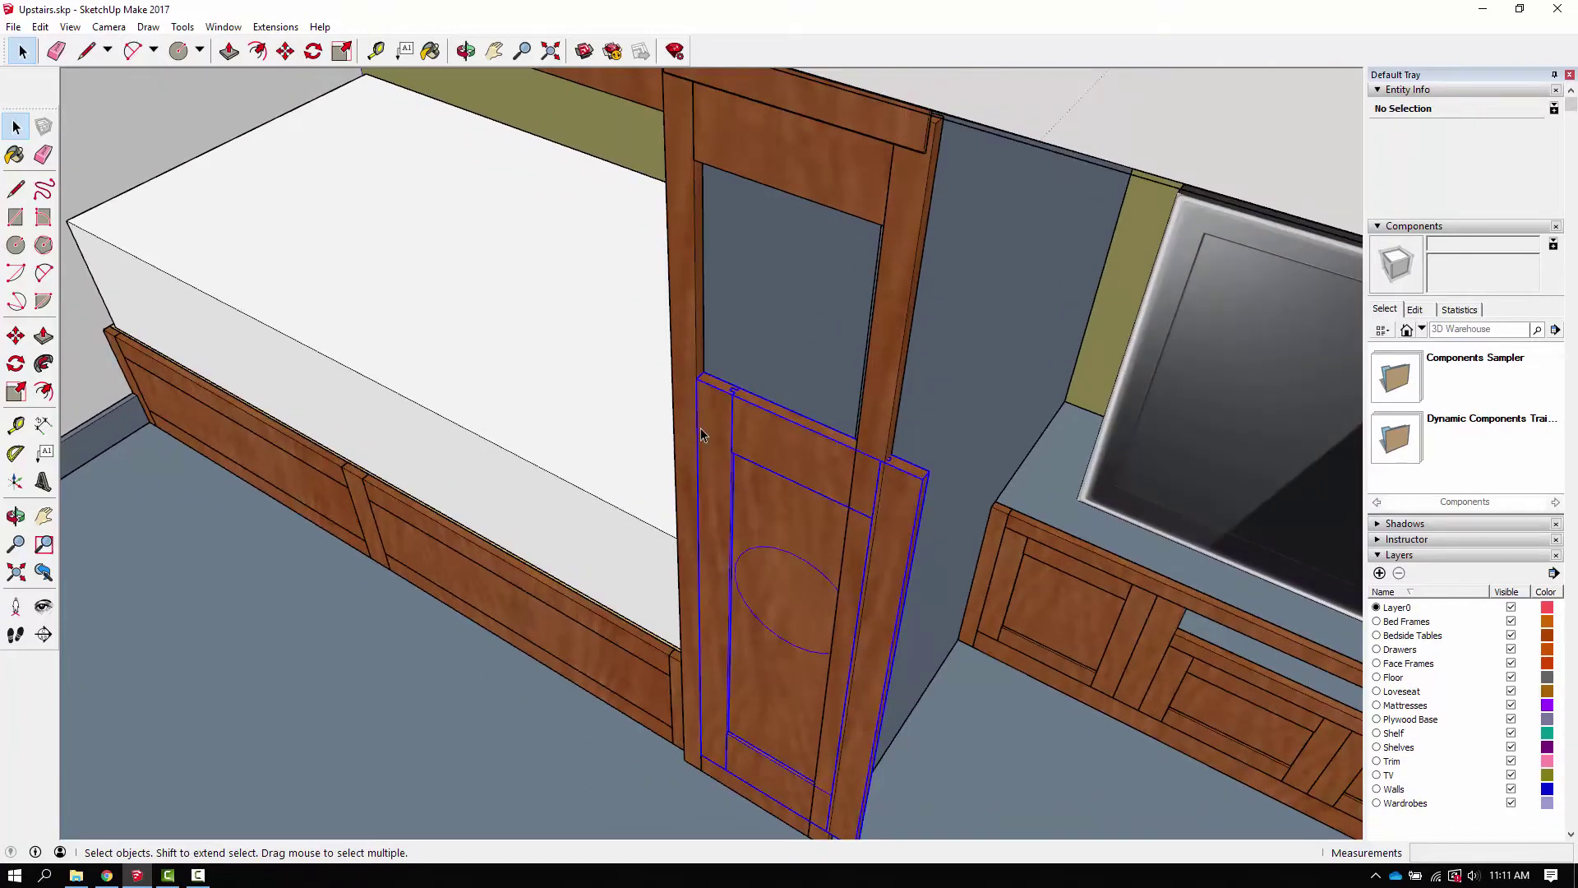
right_click(725, 440)
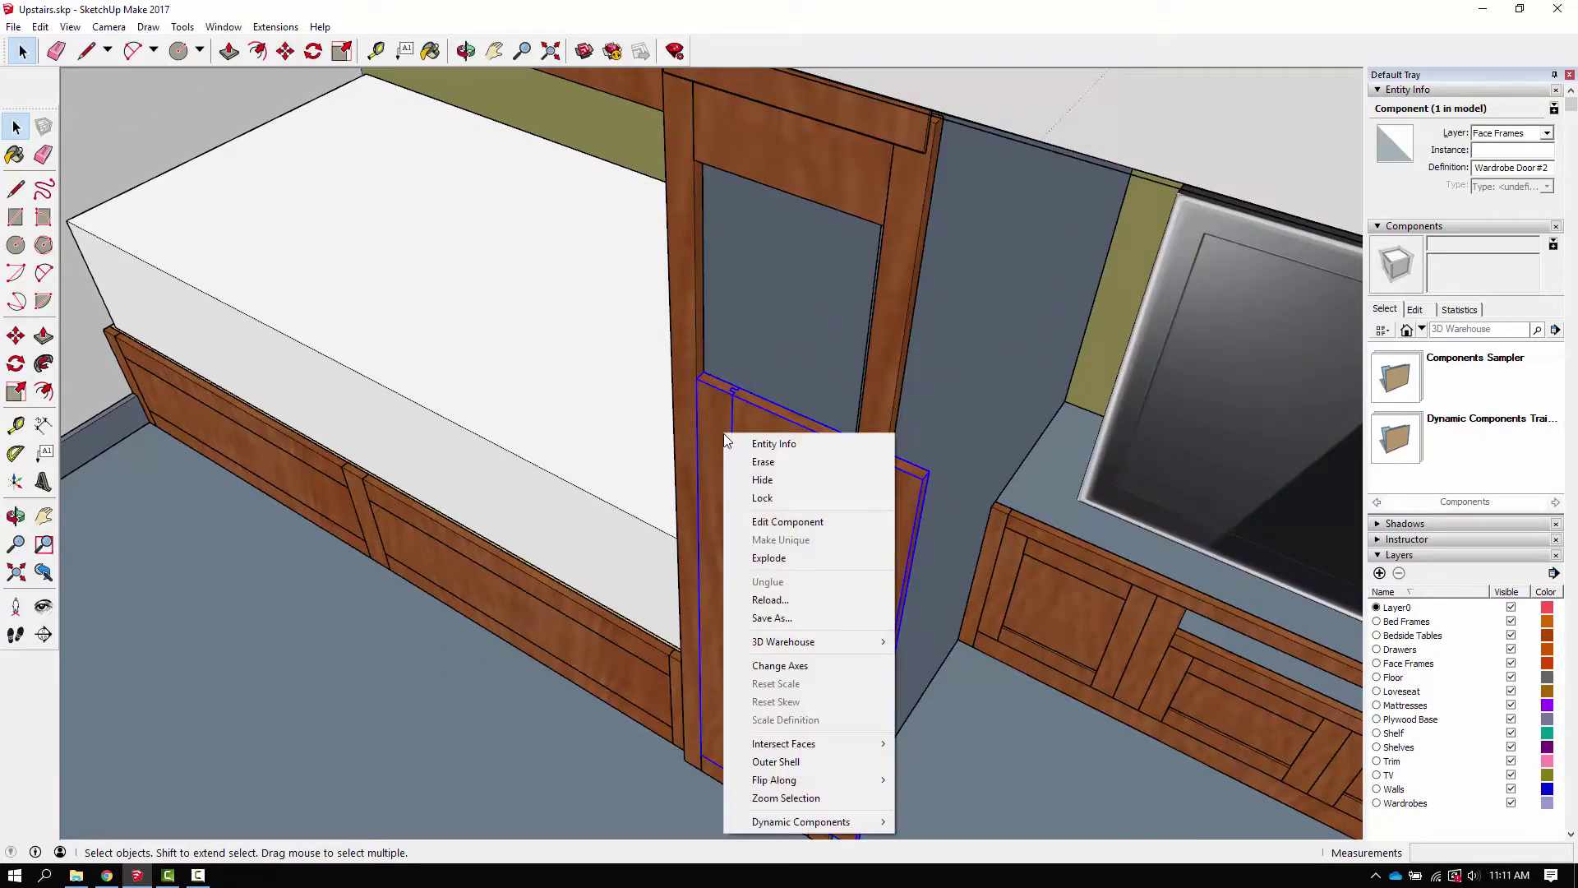
left_click(771, 569)
left_click(1113, 117)
scroll(1113, 116, "down", 4)
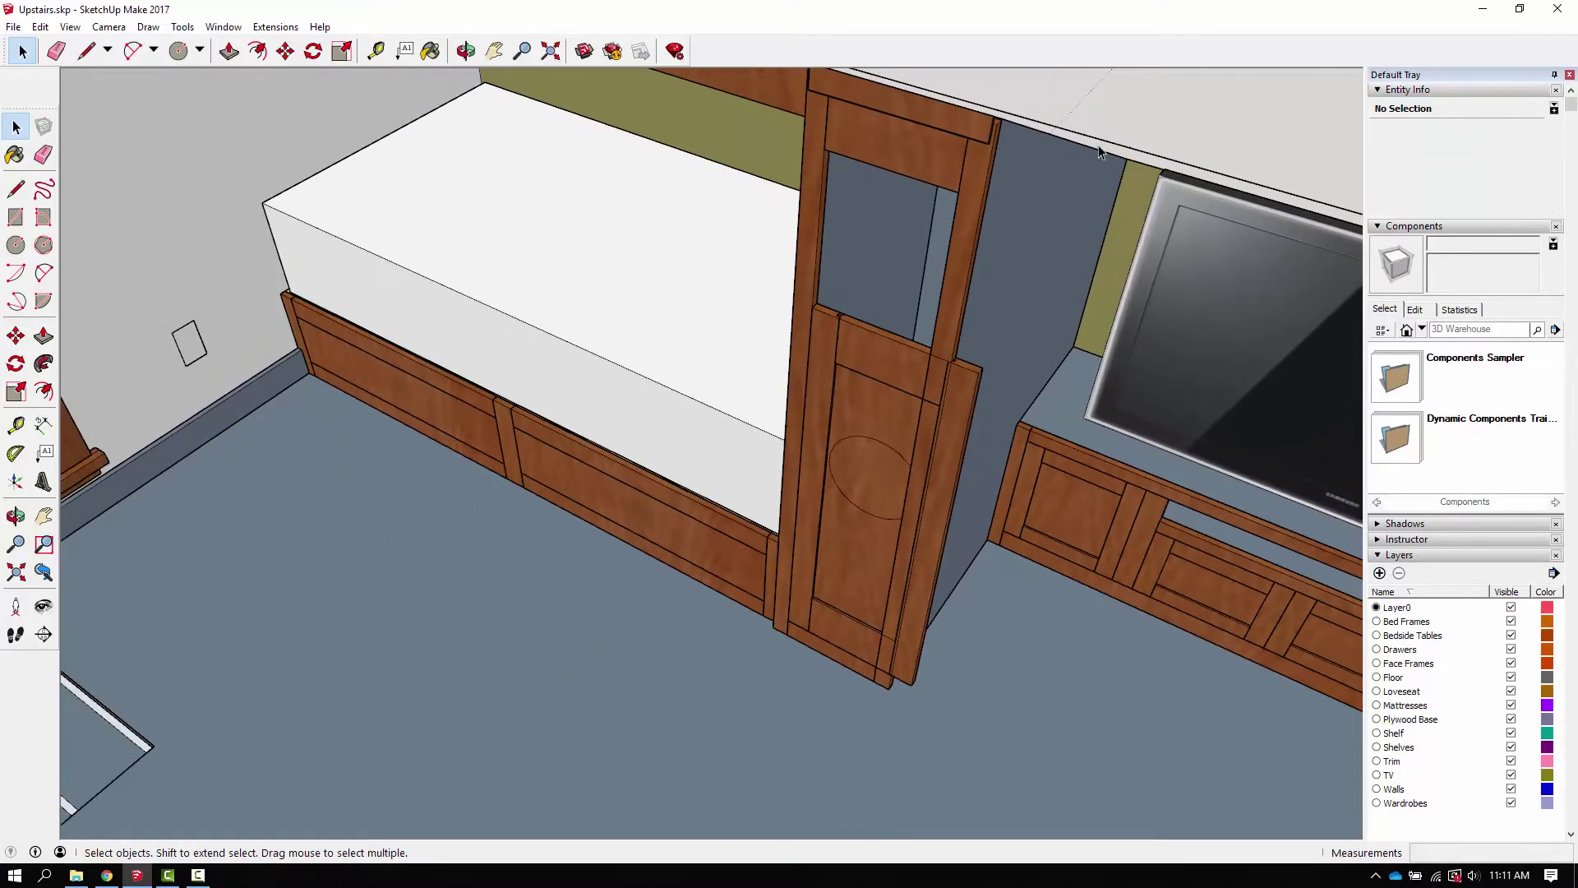
Step: Make the narrow wardrobe door's centre panel a unique component, separate from the other wardrobes' panels
left_click(855, 423)
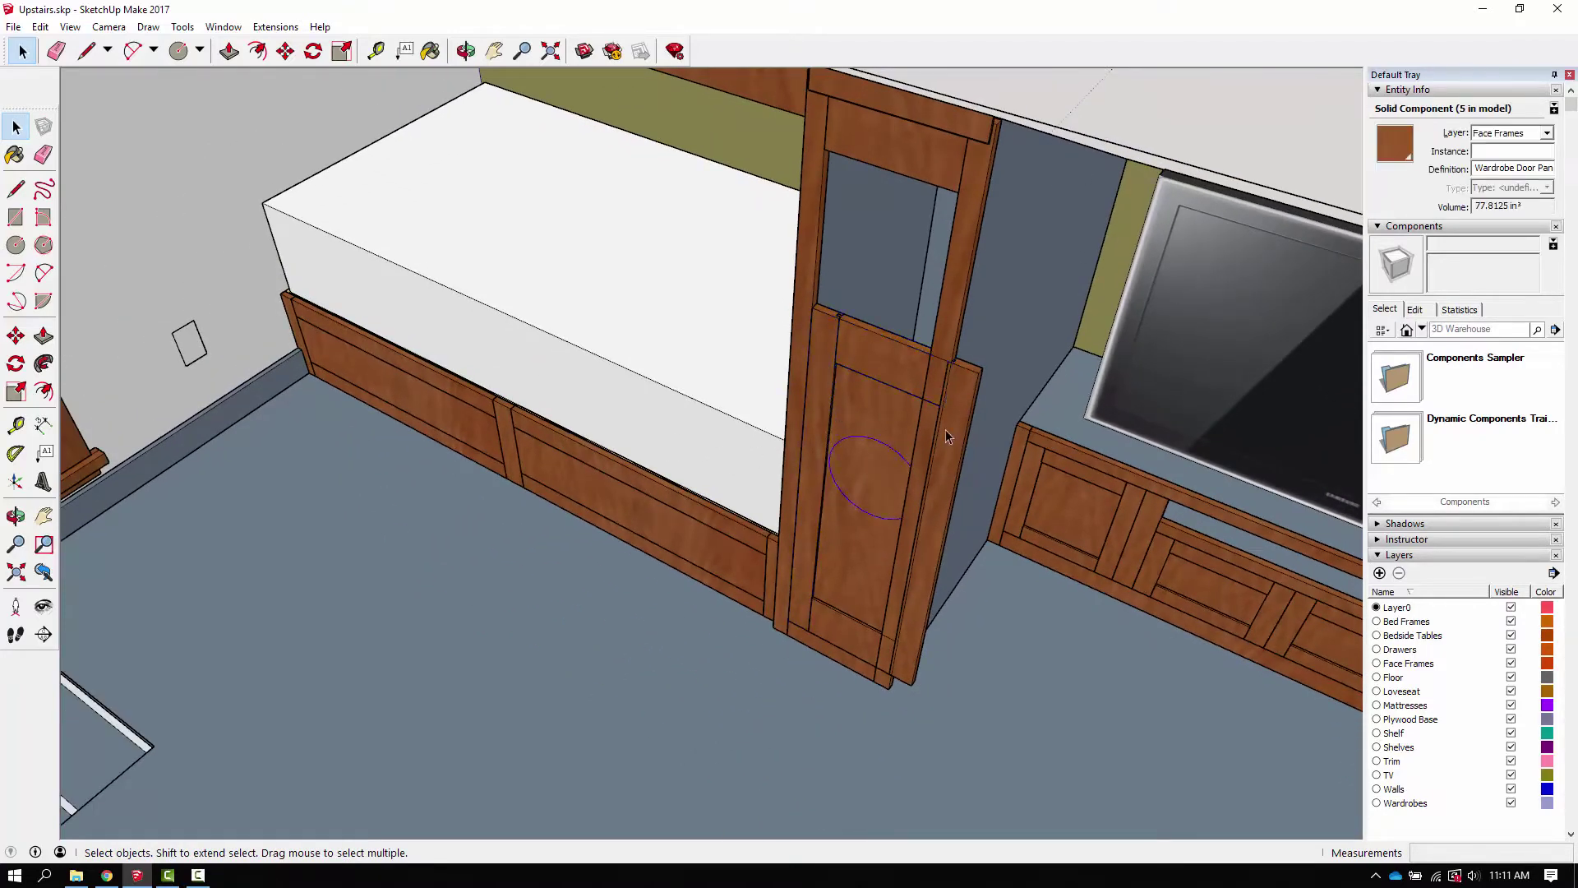
scroll(918, 440, "down", 3)
scroll(904, 437, "up", 4)
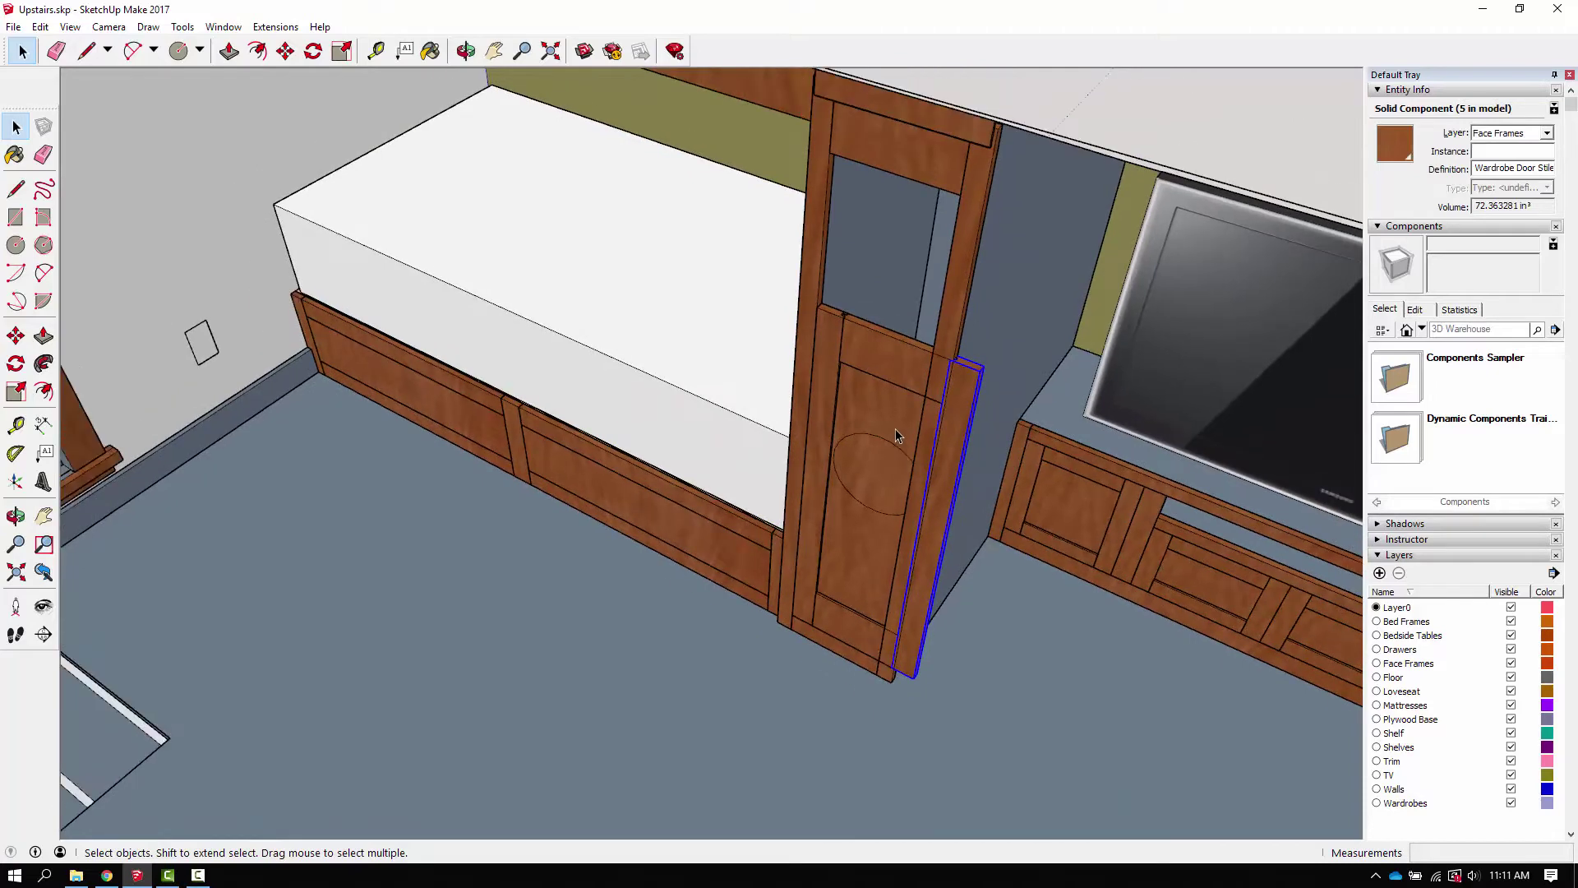
right_click(891, 424)
left_click(912, 526)
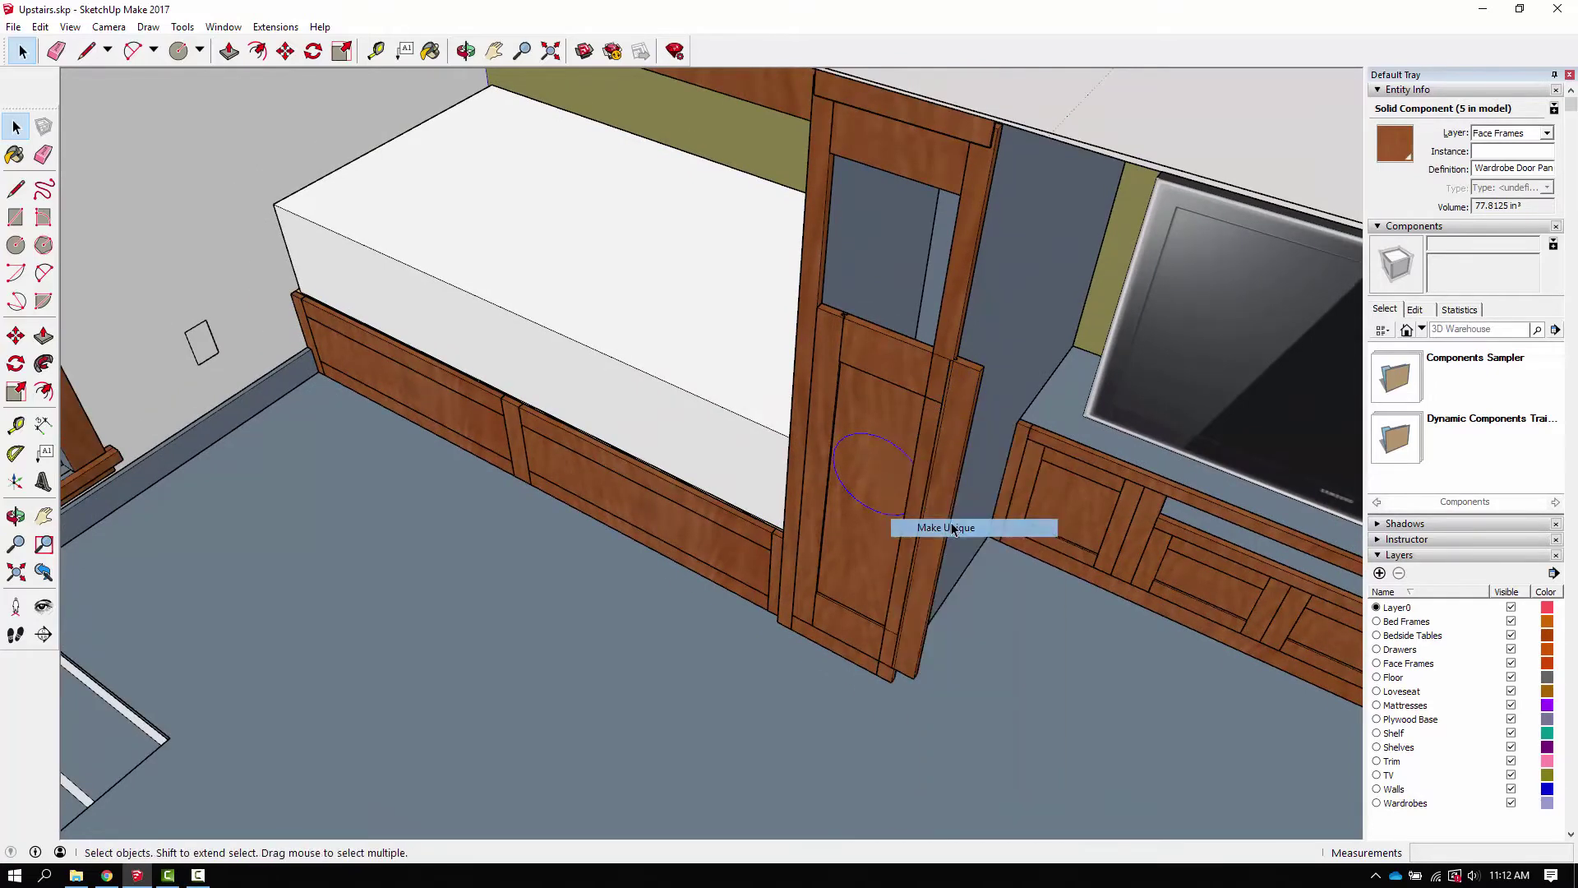
Step: Erase the circle from the narrow wardrobe's door panel, leave component editing, and compare with the doors in the adjoining room
scroll(887, 469, "up", 2)
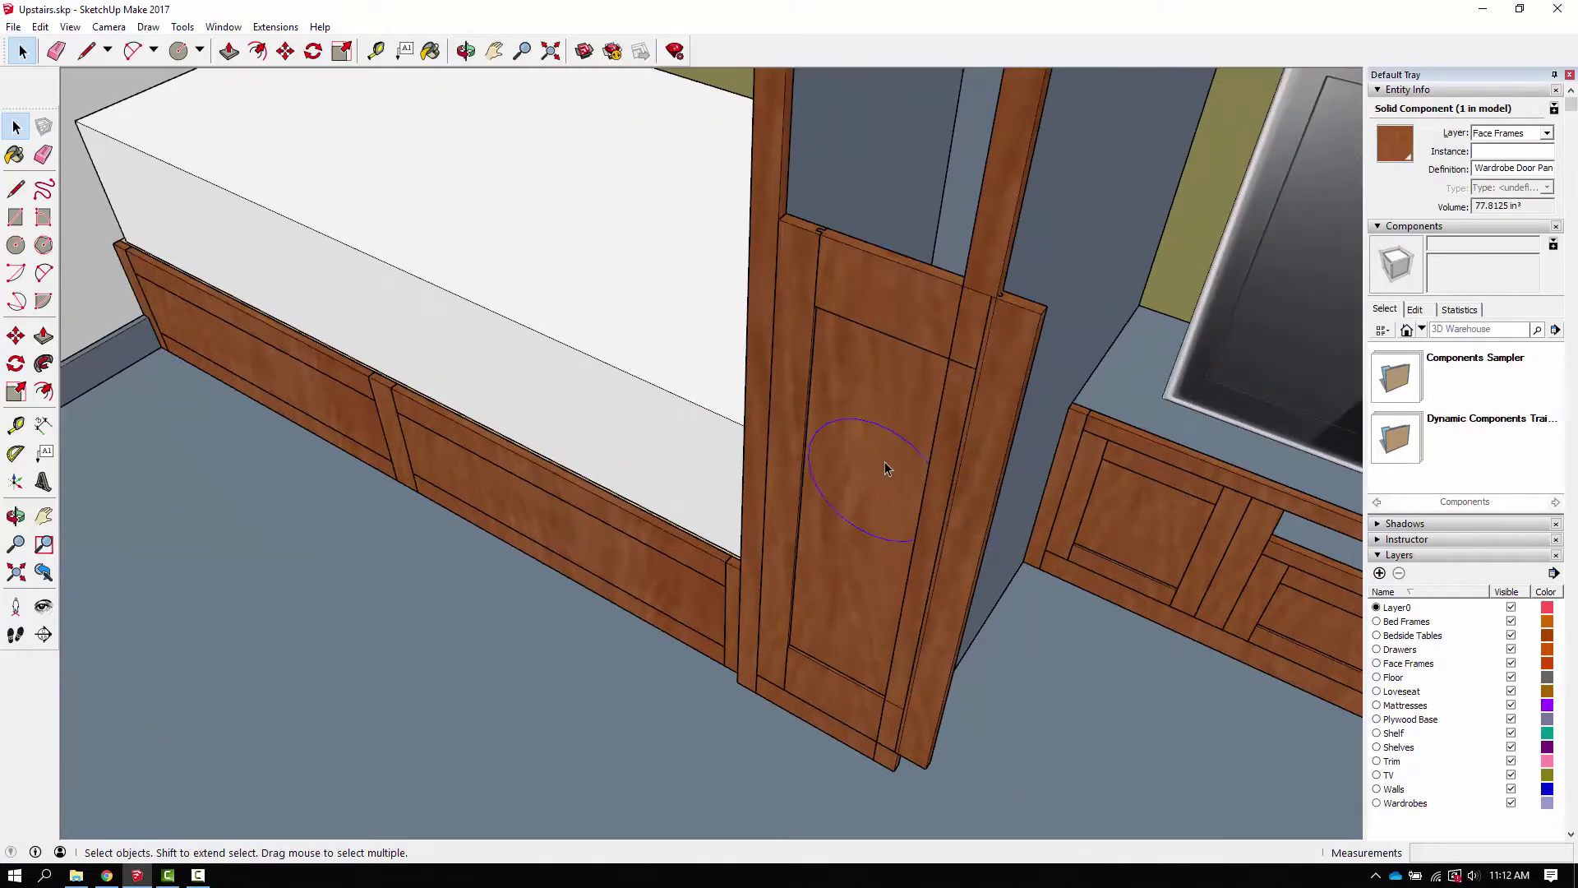
double_click(865, 408)
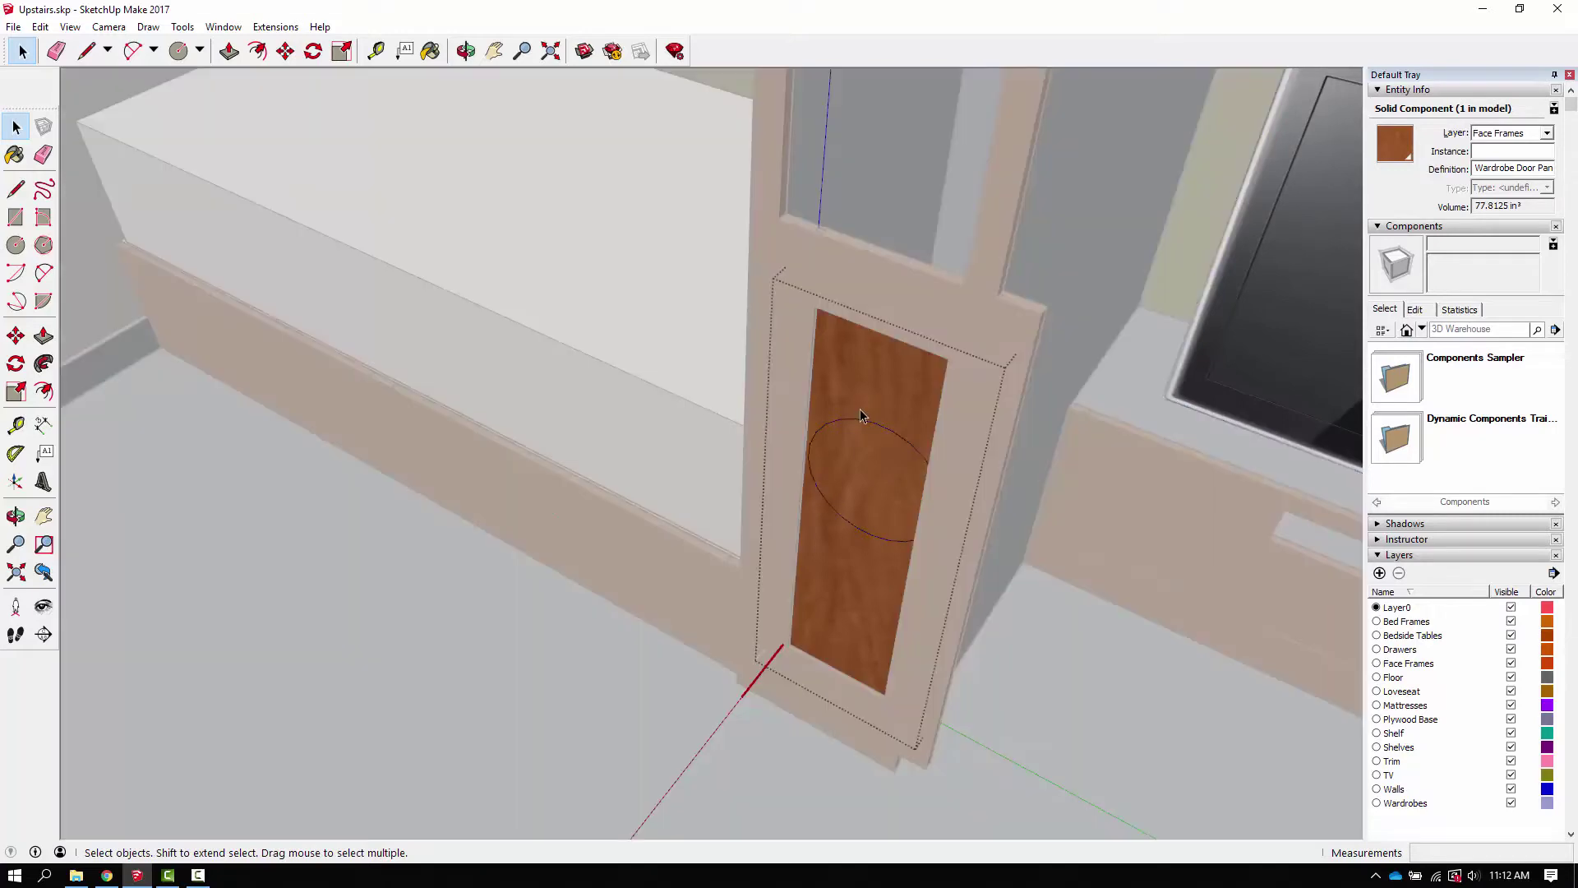
key("e")
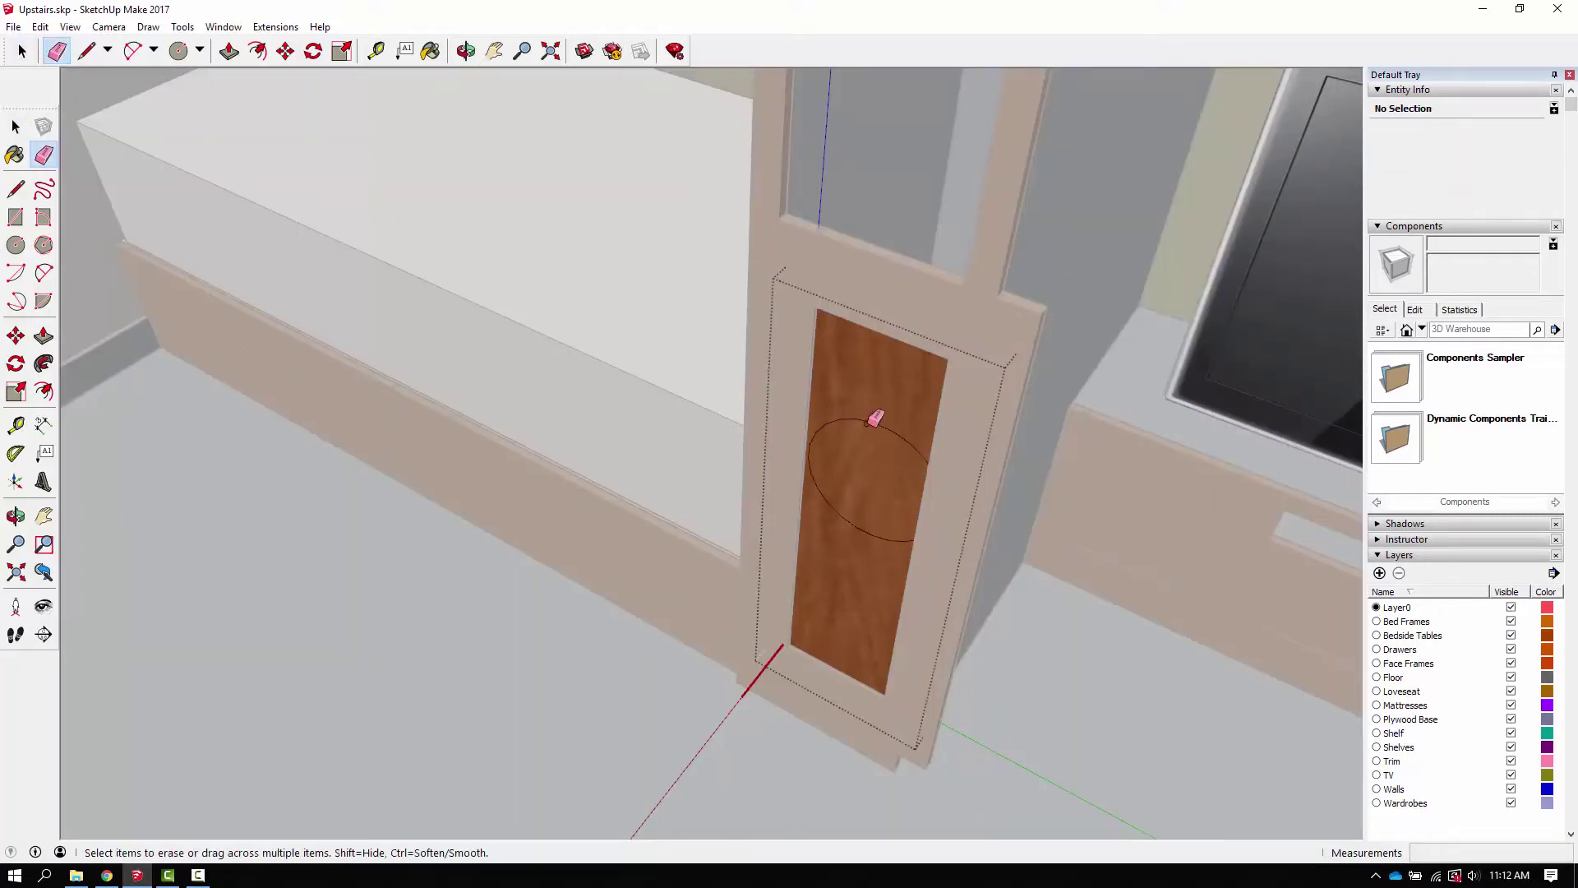
left_click(873, 420)
scroll(867, 428, "down", 2)
scroll(871, 424, "down", 5)
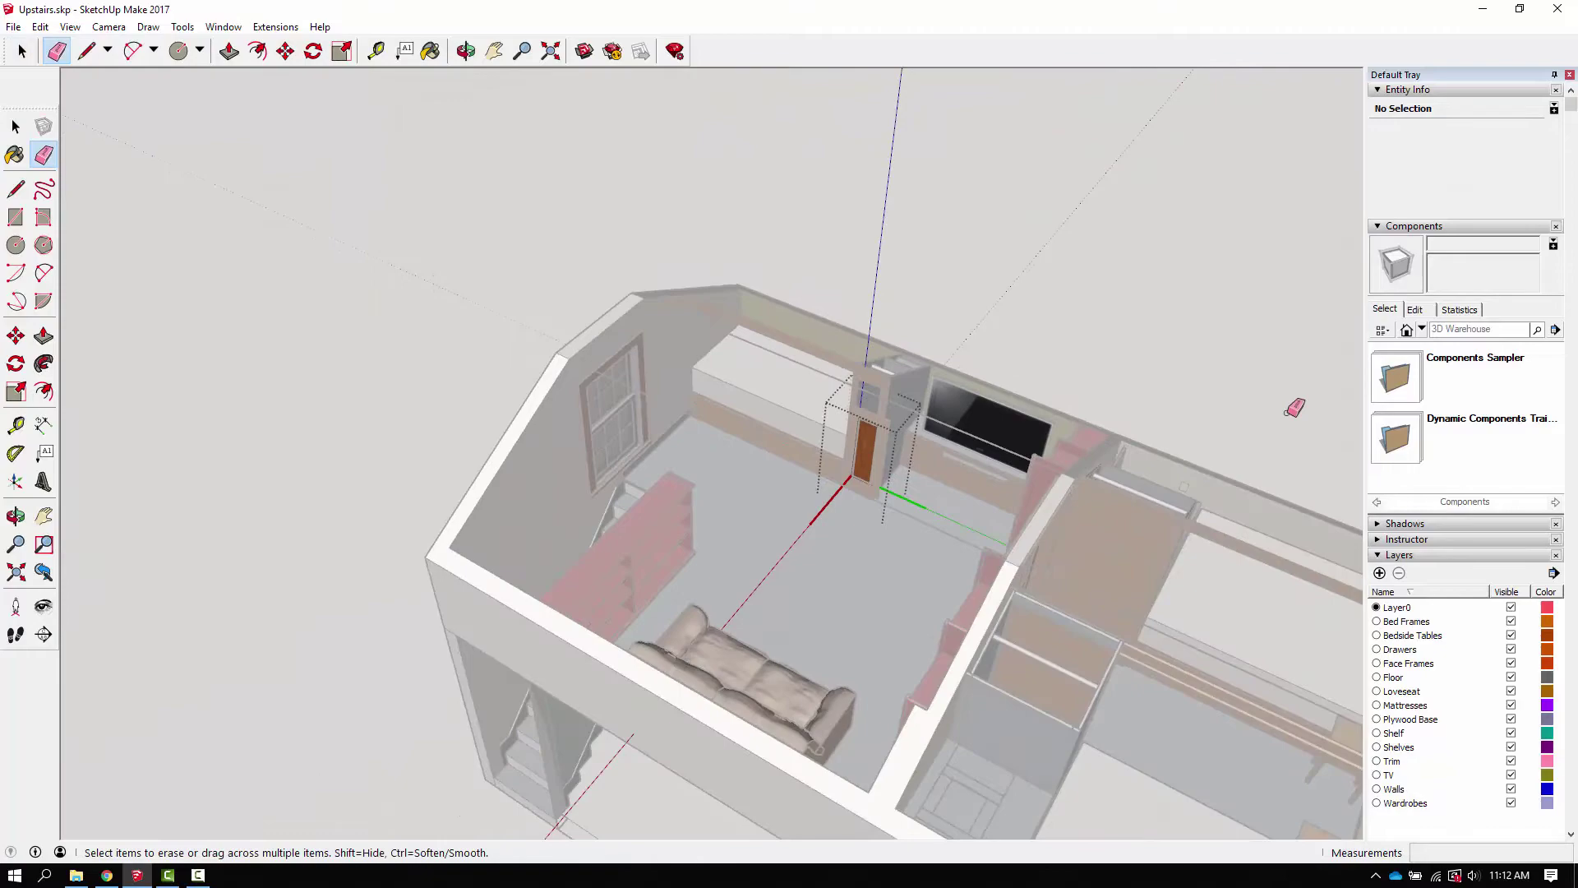
key("space")
key("Escape")
scroll(1081, 526, "up", 3)
scroll(1071, 510, "up", 3)
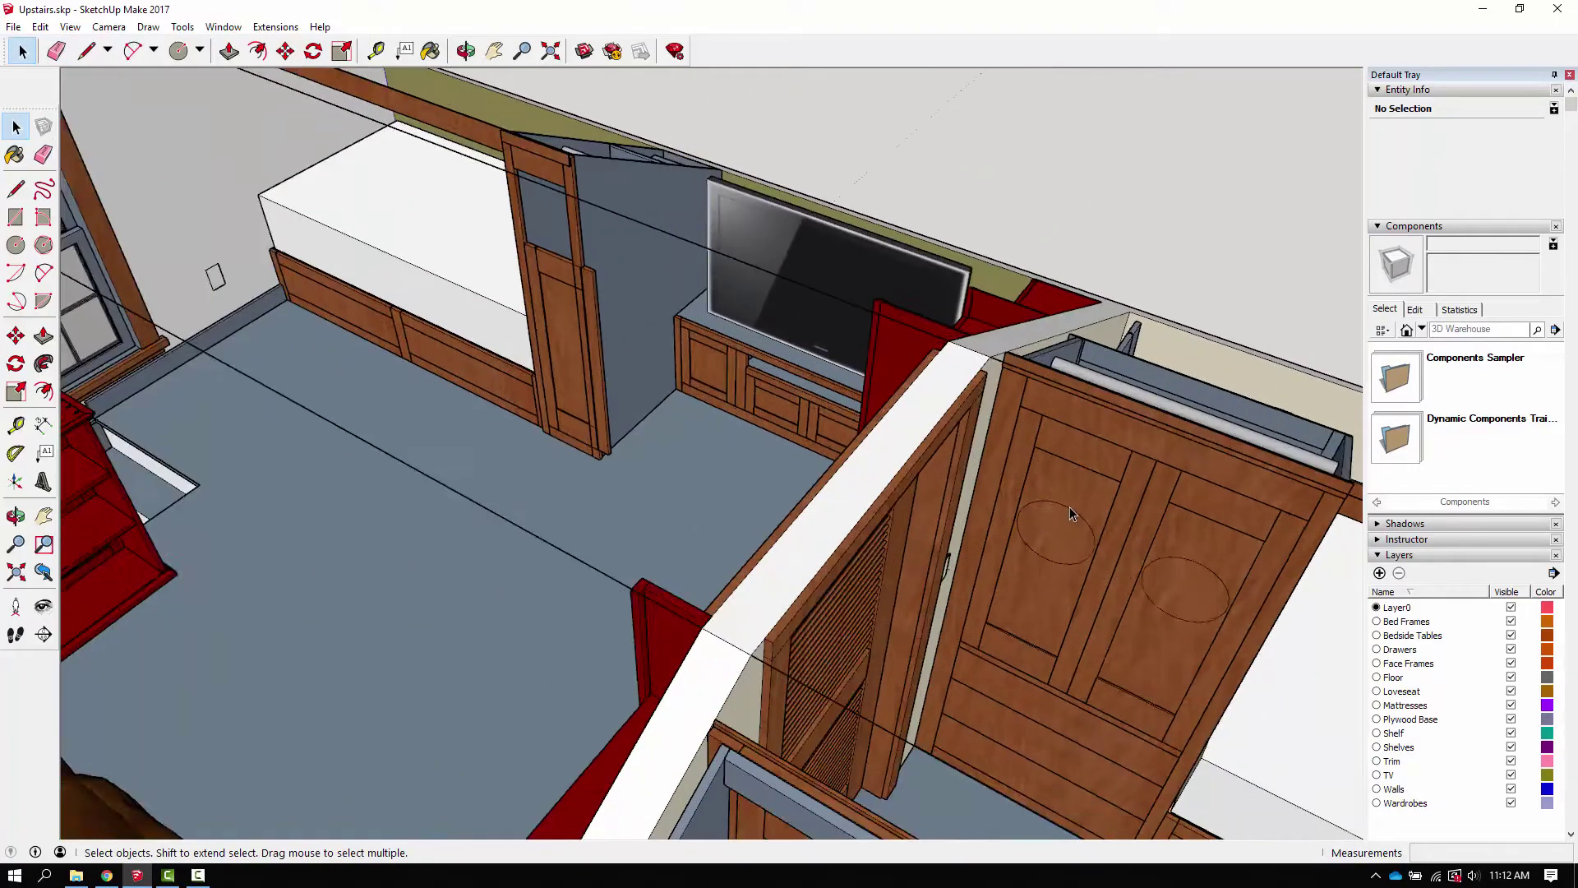
Step: Try making only the left stile of the narrow wardrobe's door unique, and undo it
scroll(513, 312, "up", 1)
middle_click_drag(504, 305, 542, 293)
scroll(542, 292, "up", 6)
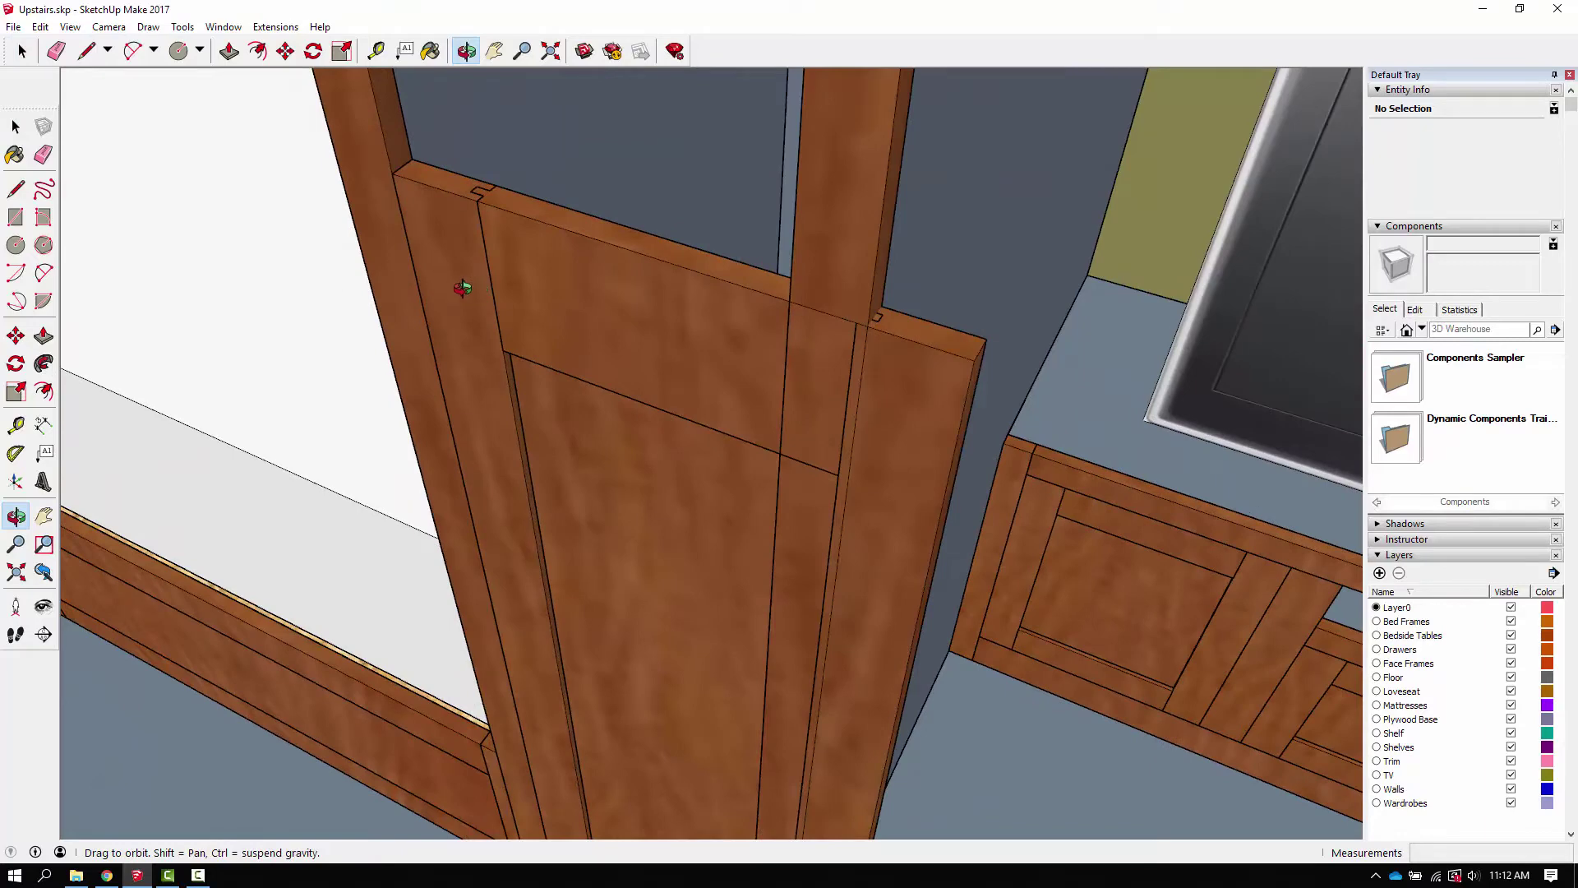
left_click_drag(462, 287, 496, 277)
key("space")
left_click(494, 300)
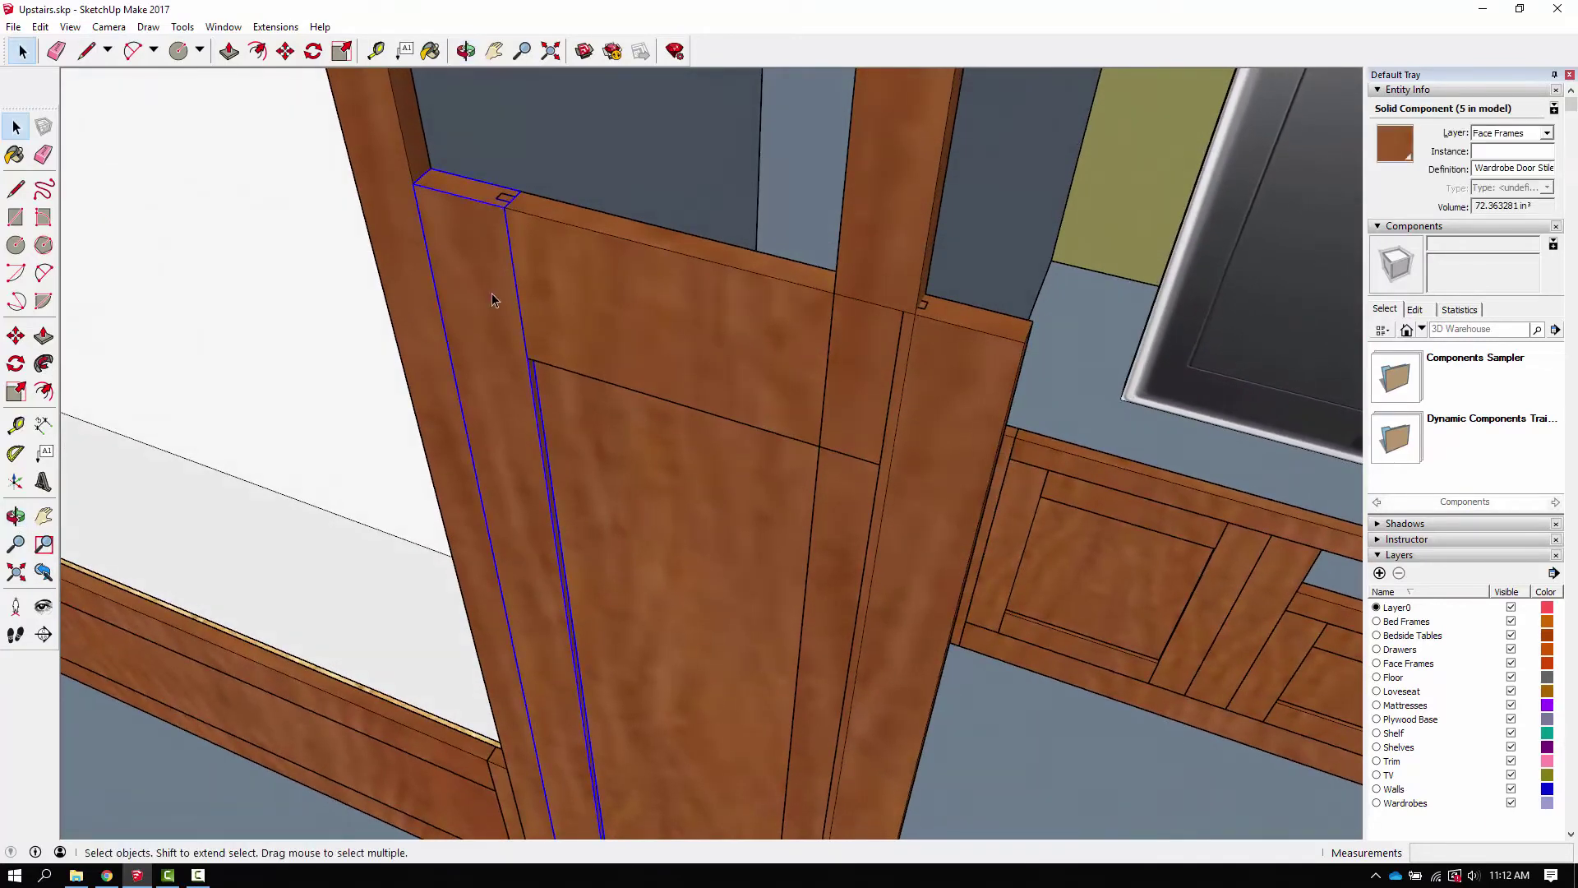
right_click(493, 300)
left_click(534, 399)
left_click(814, 331)
left_click(1058, 345)
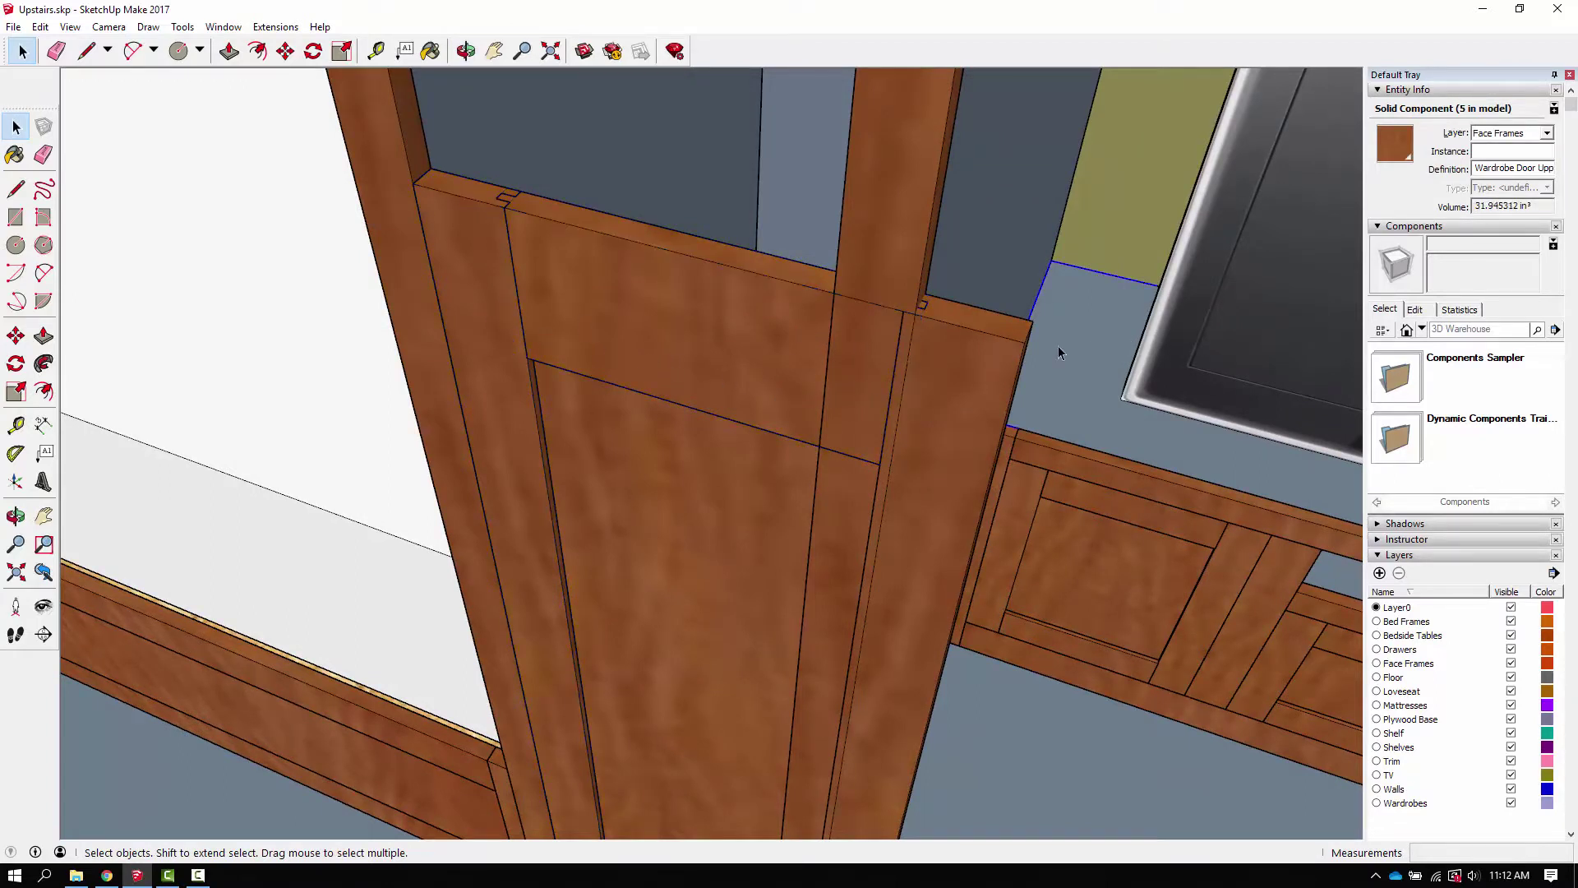
left_click(939, 387)
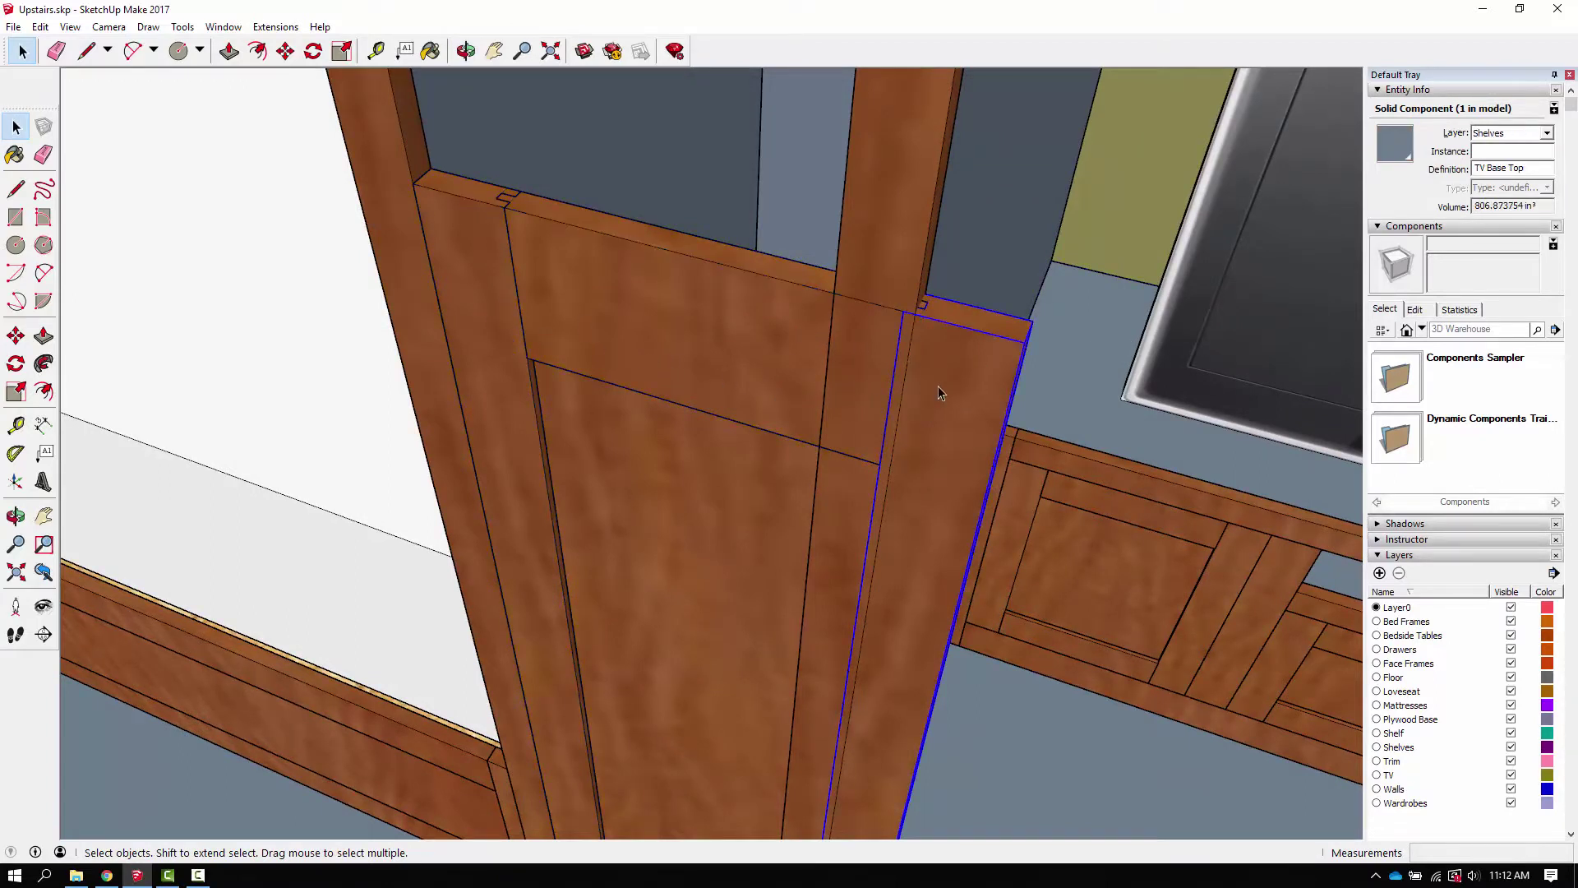
double_click(482, 306)
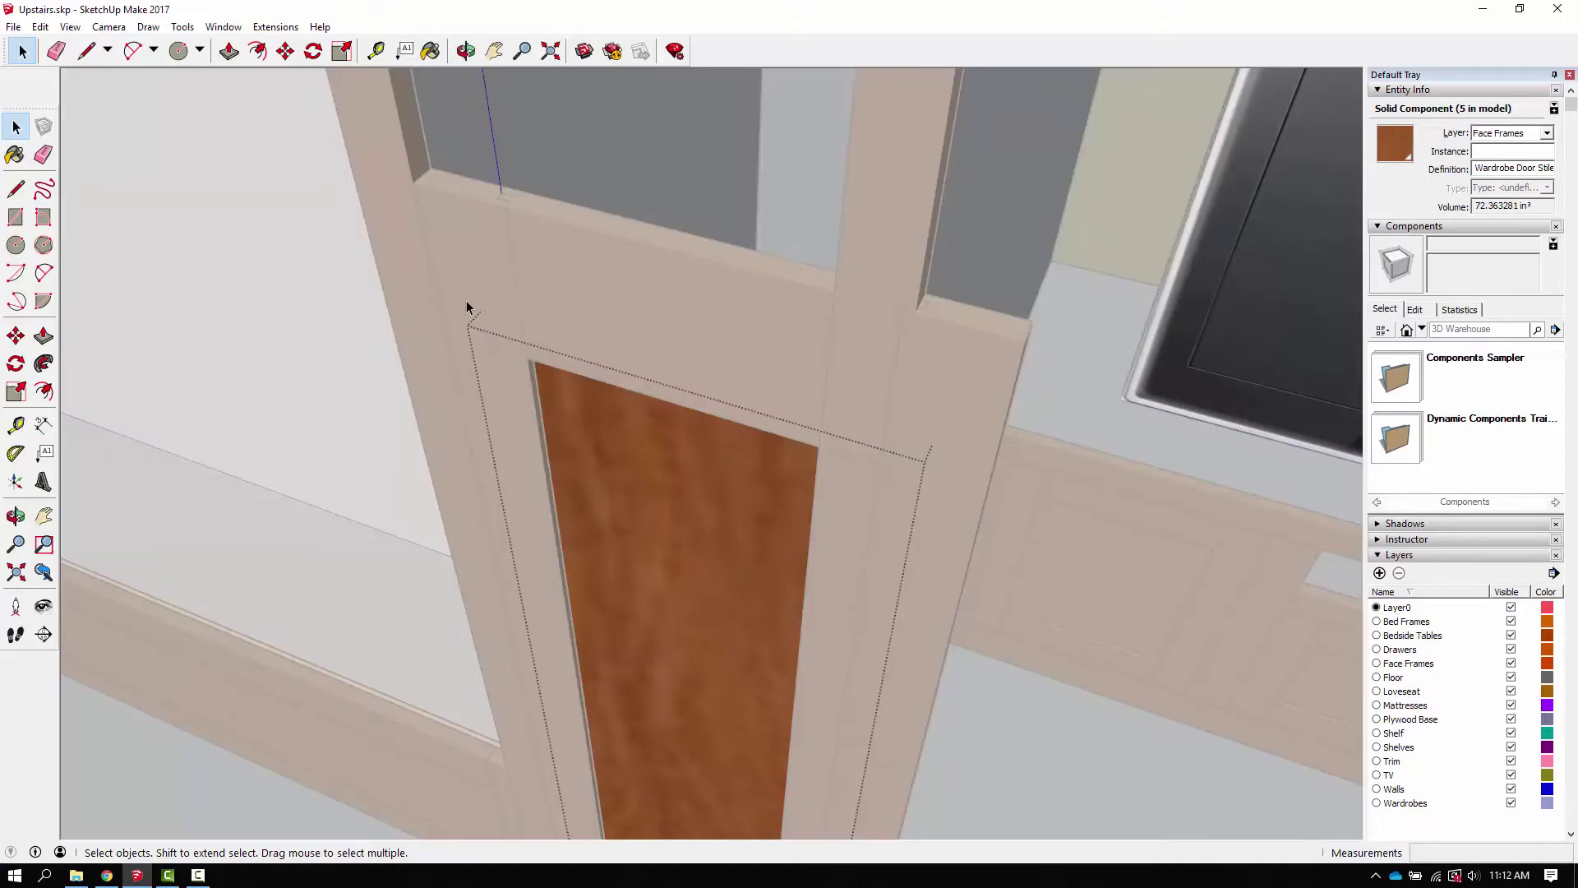
left_click(470, 250)
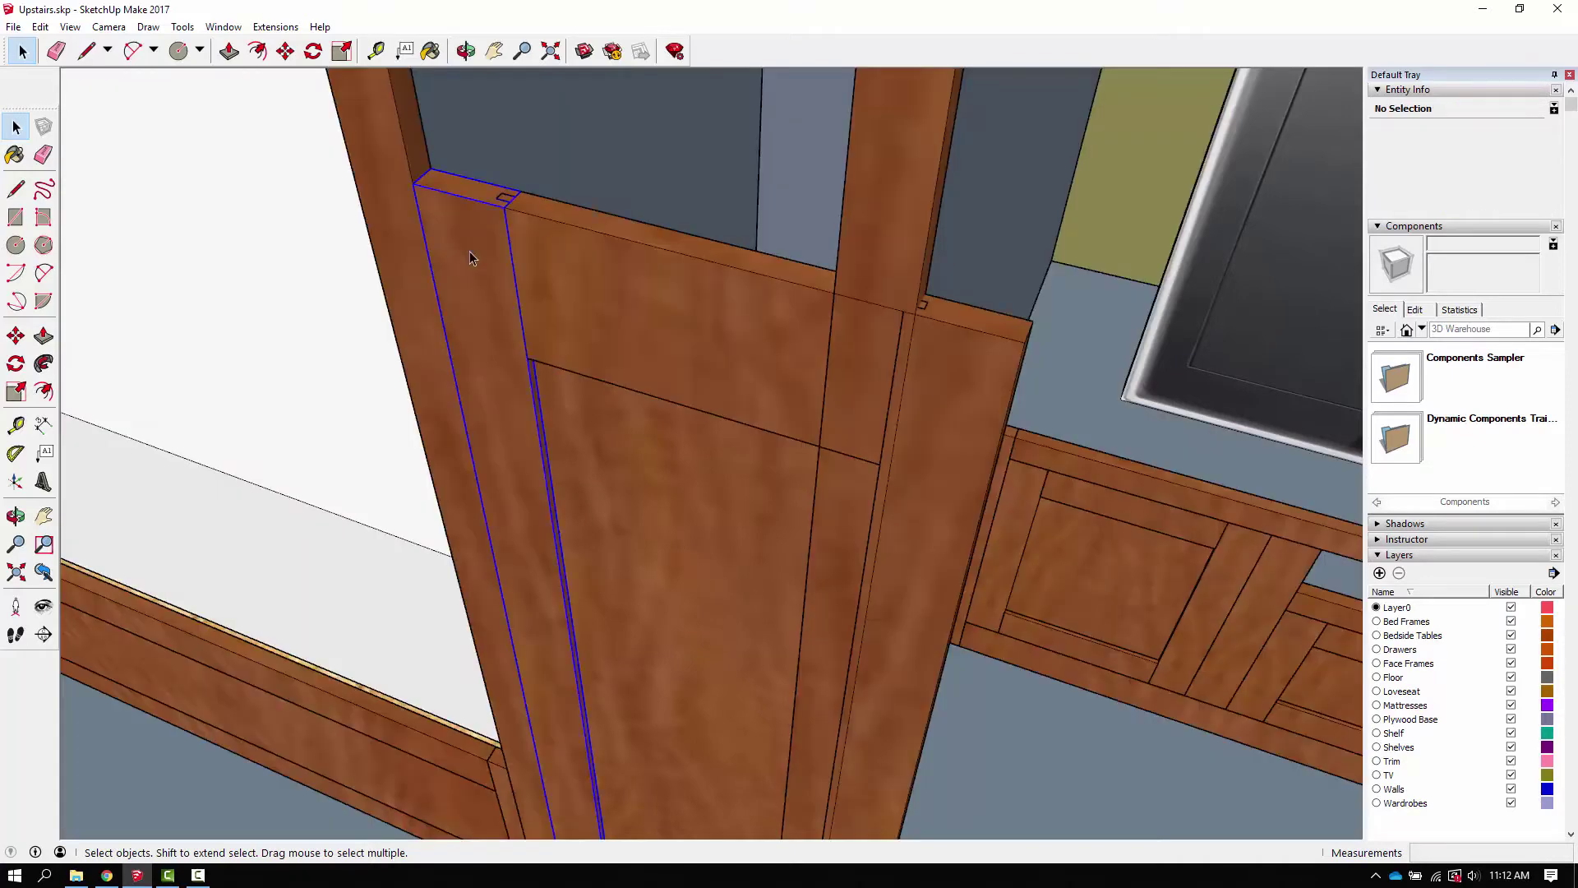
Step: Select both the left and right stiles of the narrow wardrobe's door and make them unique together
right_click(470, 257)
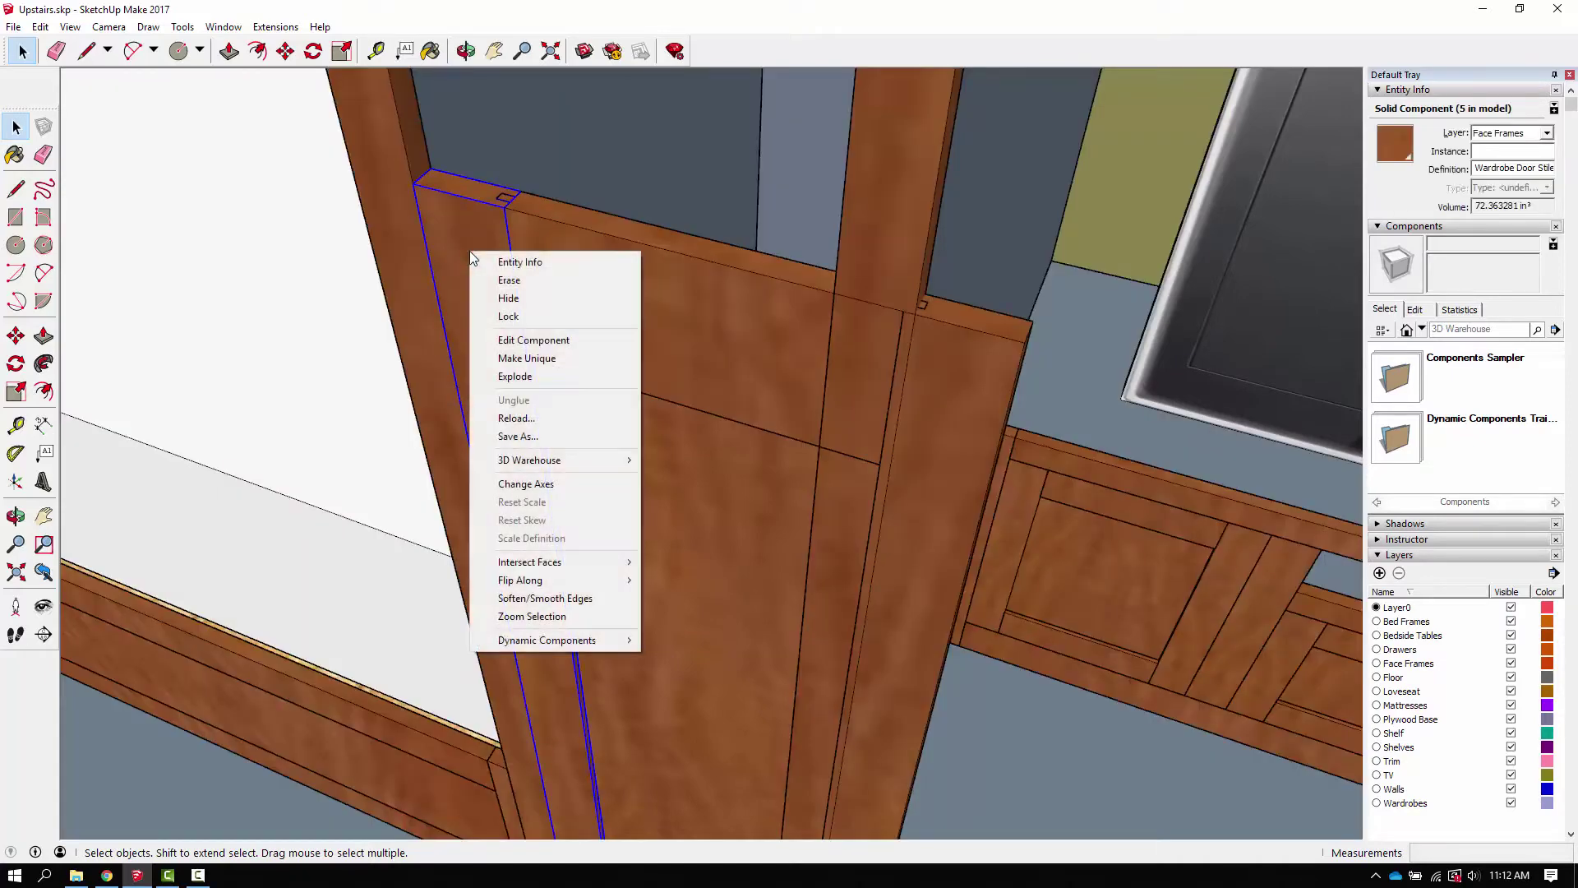
left_click(974, 420)
left_click(976, 423, "shift")
right_click(503, 311)
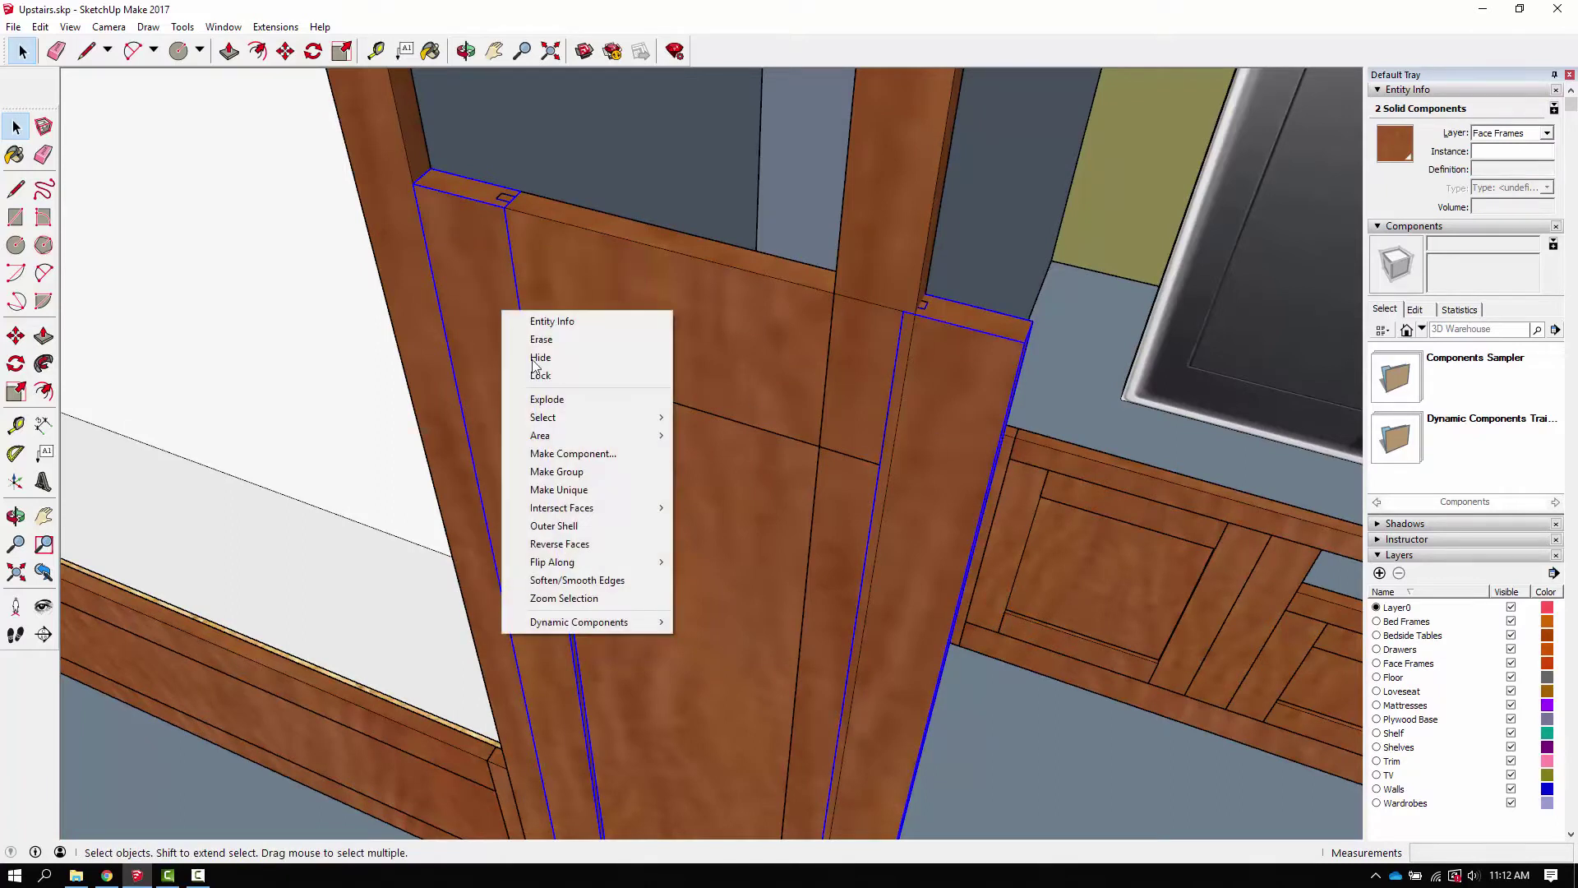
left_click(551, 479)
middle_click_drag(501, 395, 492, 385)
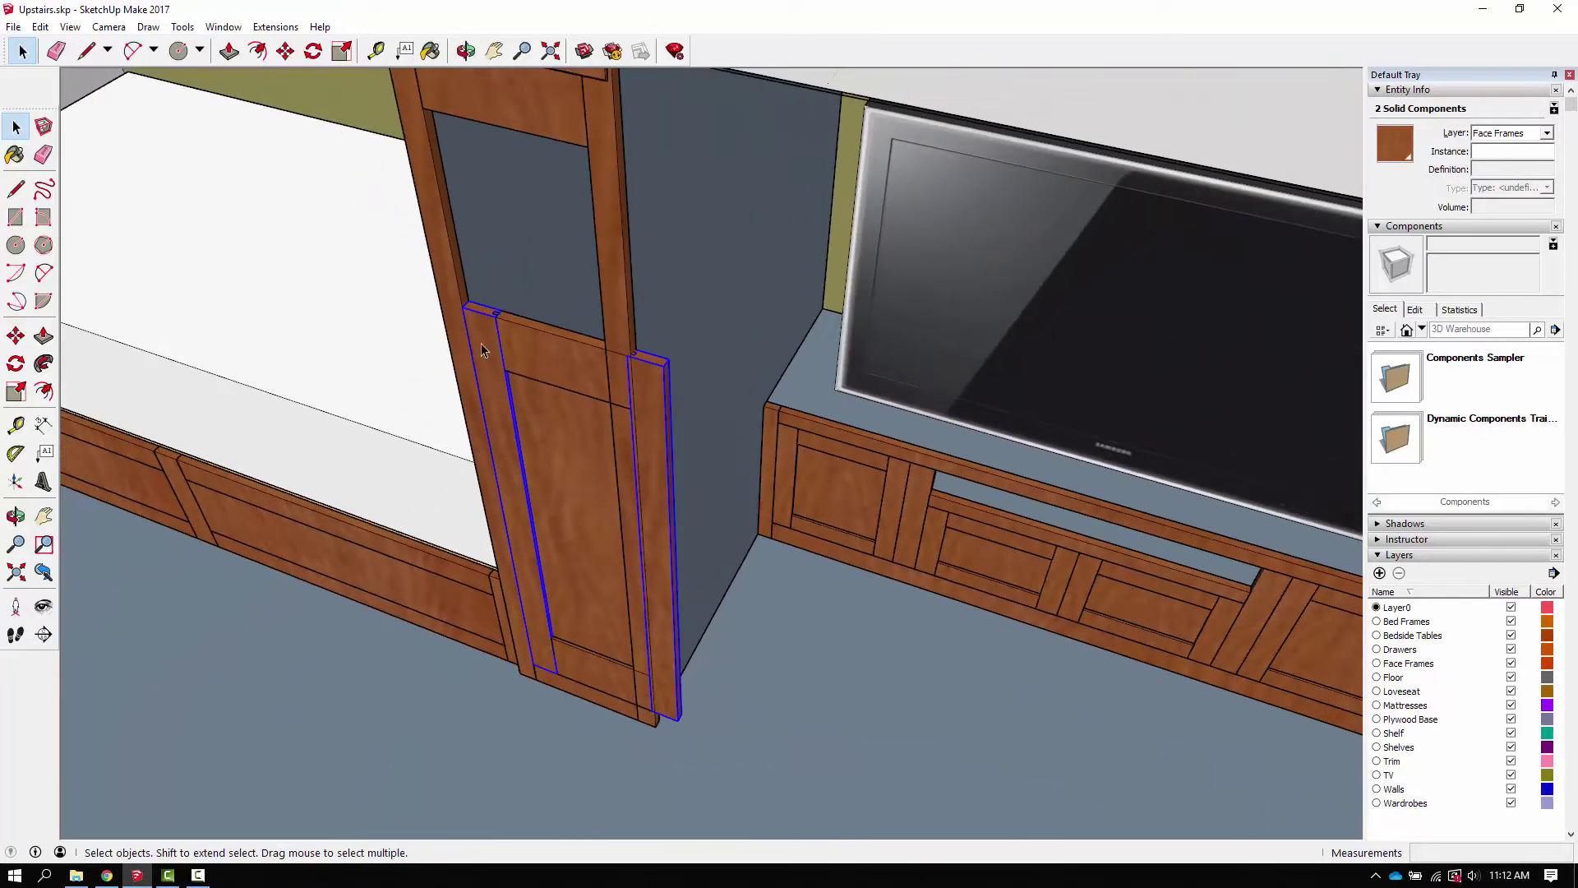
Step: Extend the door's left stile upward by about 13 63/64" to the underside of the frame's upper rail, and leave component editing
left_click(482, 350)
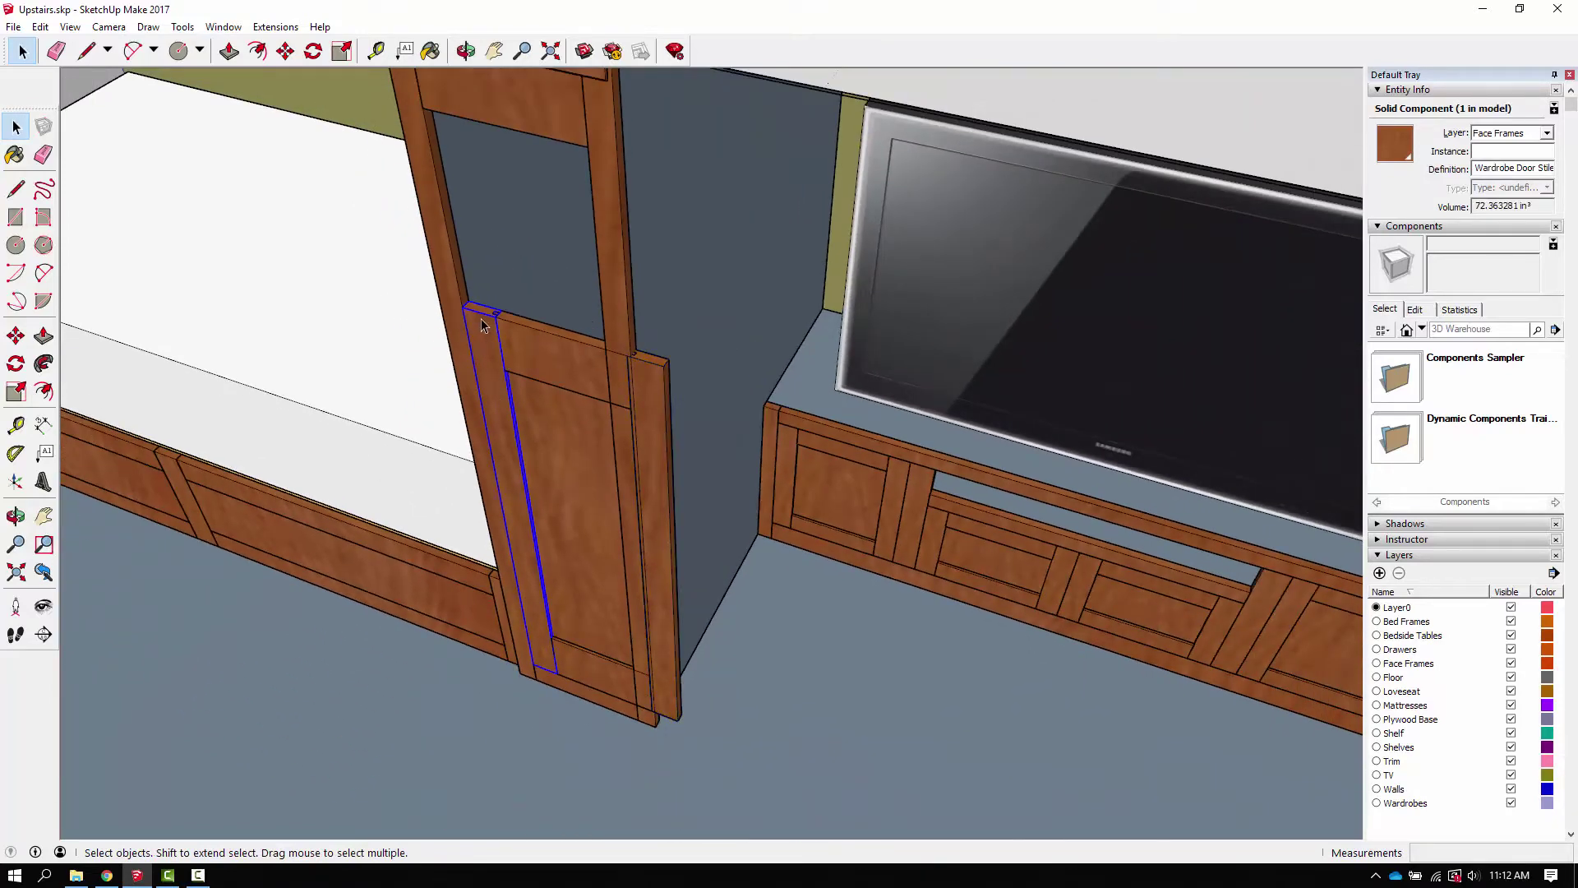
key("p")
key("space")
double_click(481, 321)
key("p")
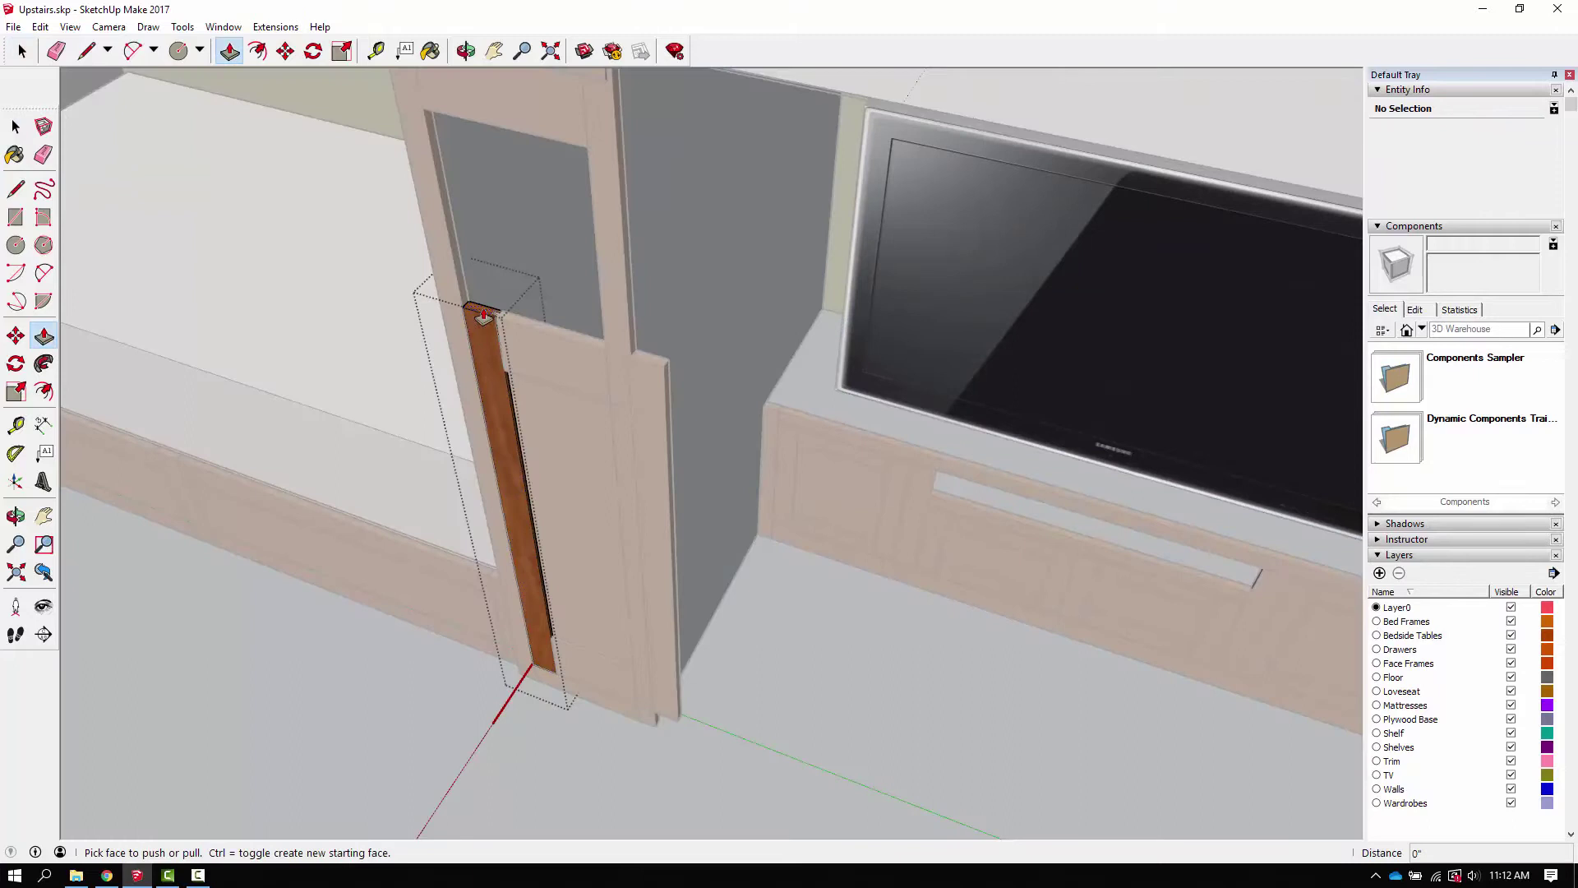
left_click_drag(483, 316, 430, 119)
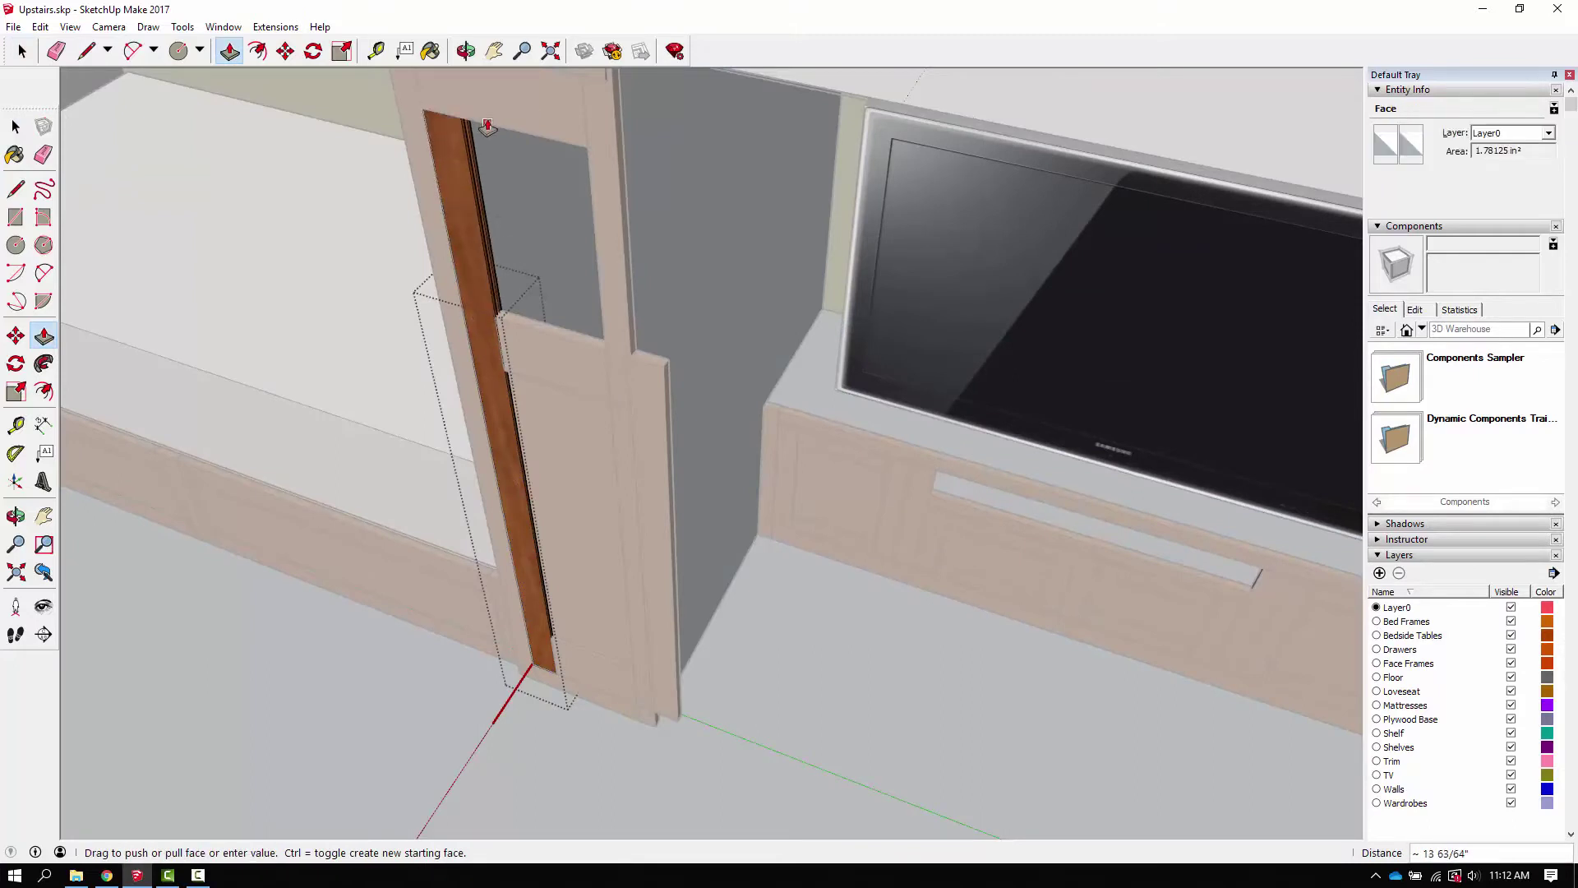
key("space")
key("Escape")
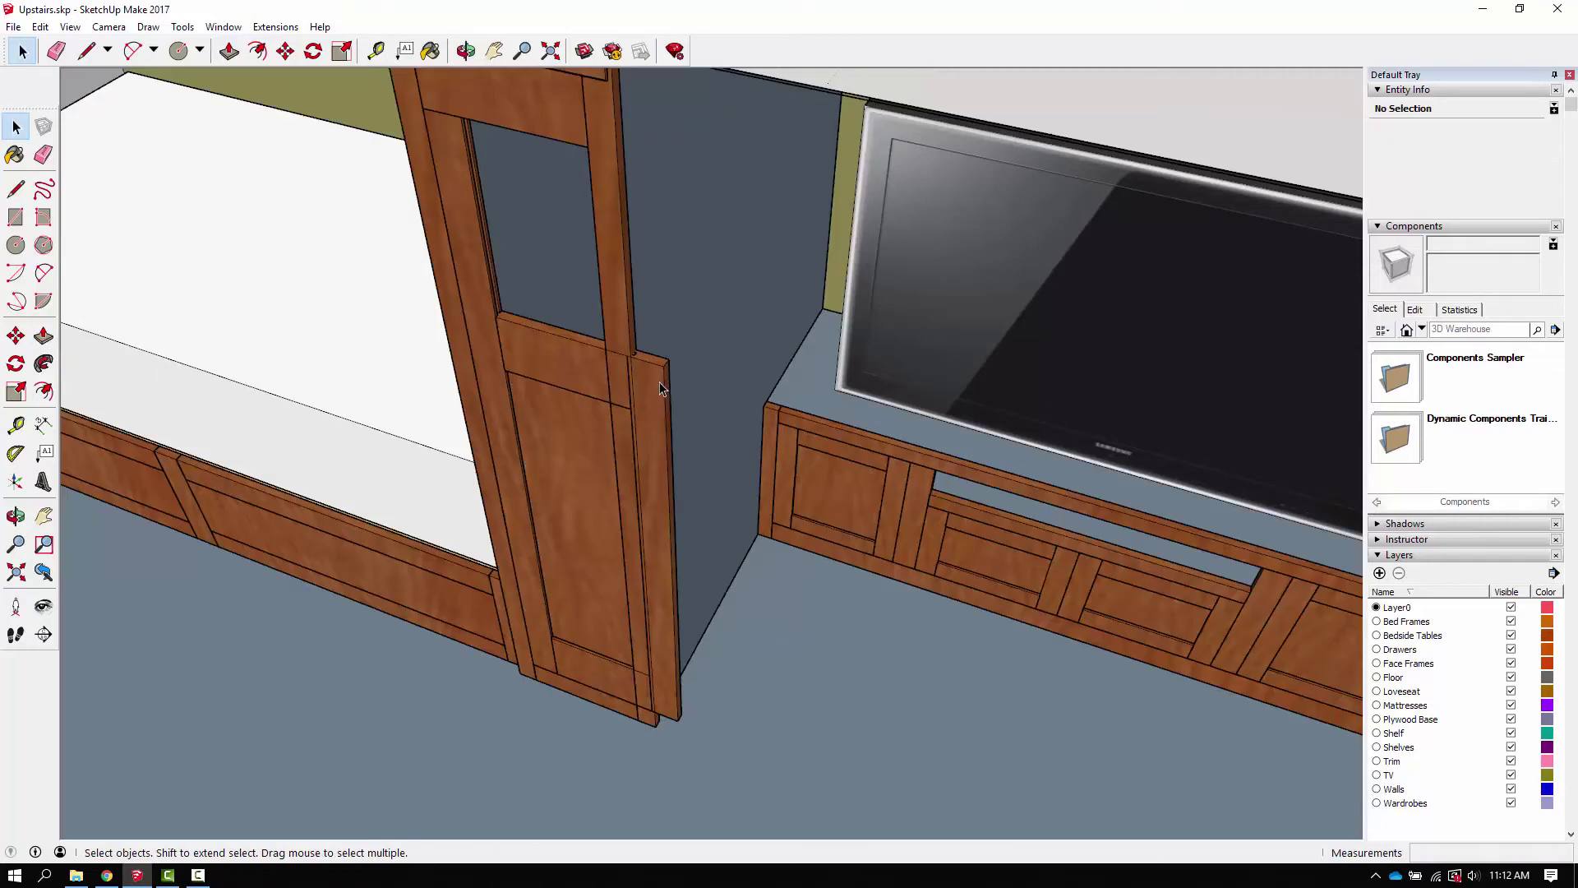
Step: Extend the door's right stile upward to the same height as the left stile, and leave component editing
double_click(659, 381)
left_click(1017, 306)
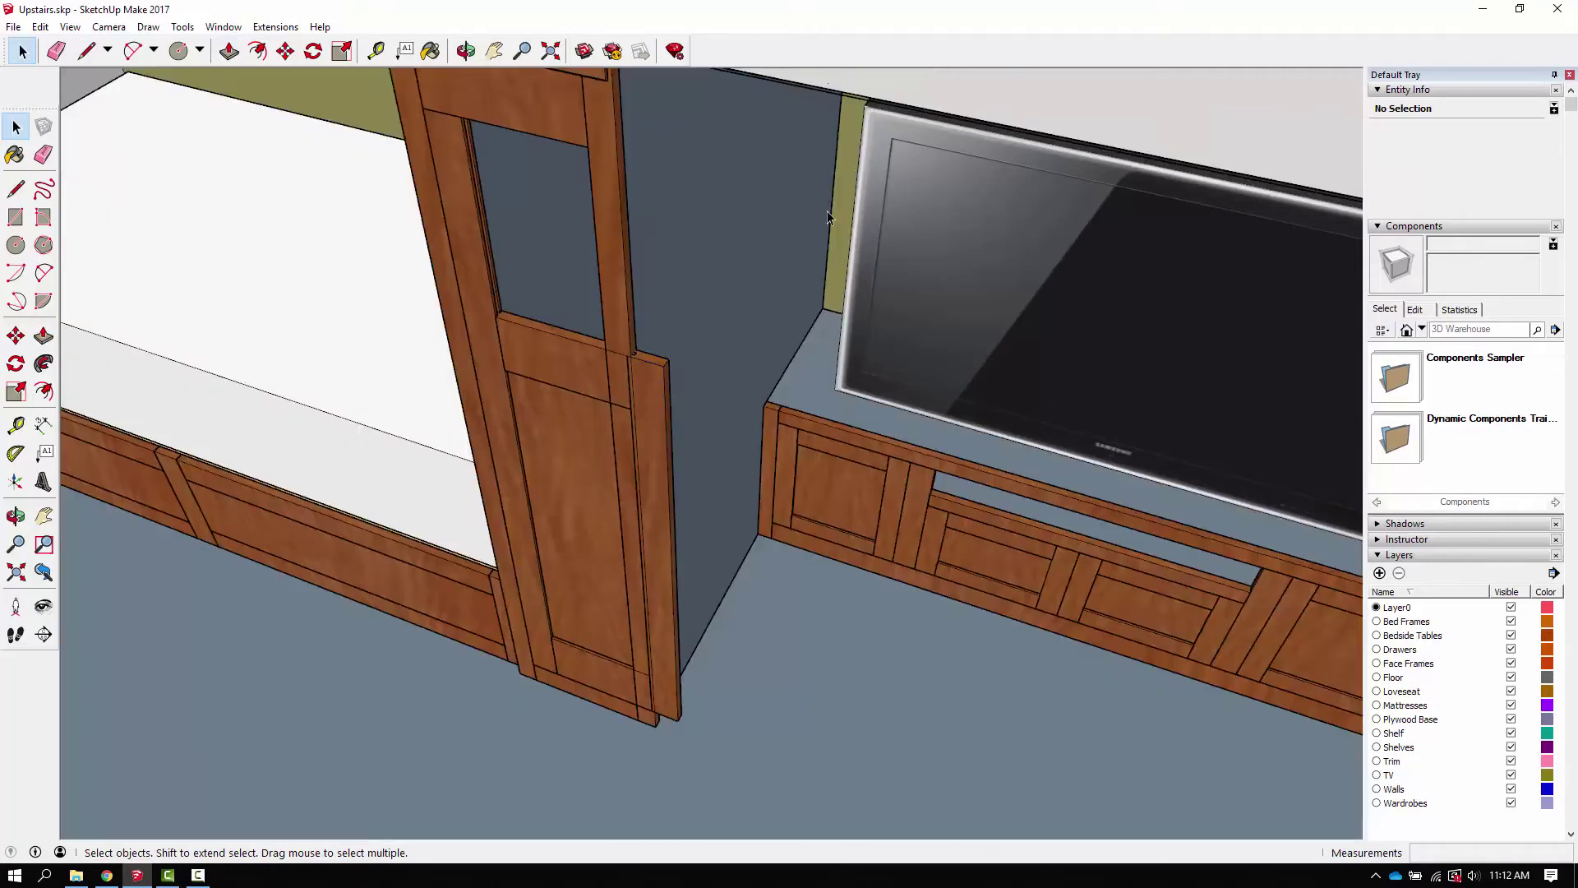
right_click(648, 406)
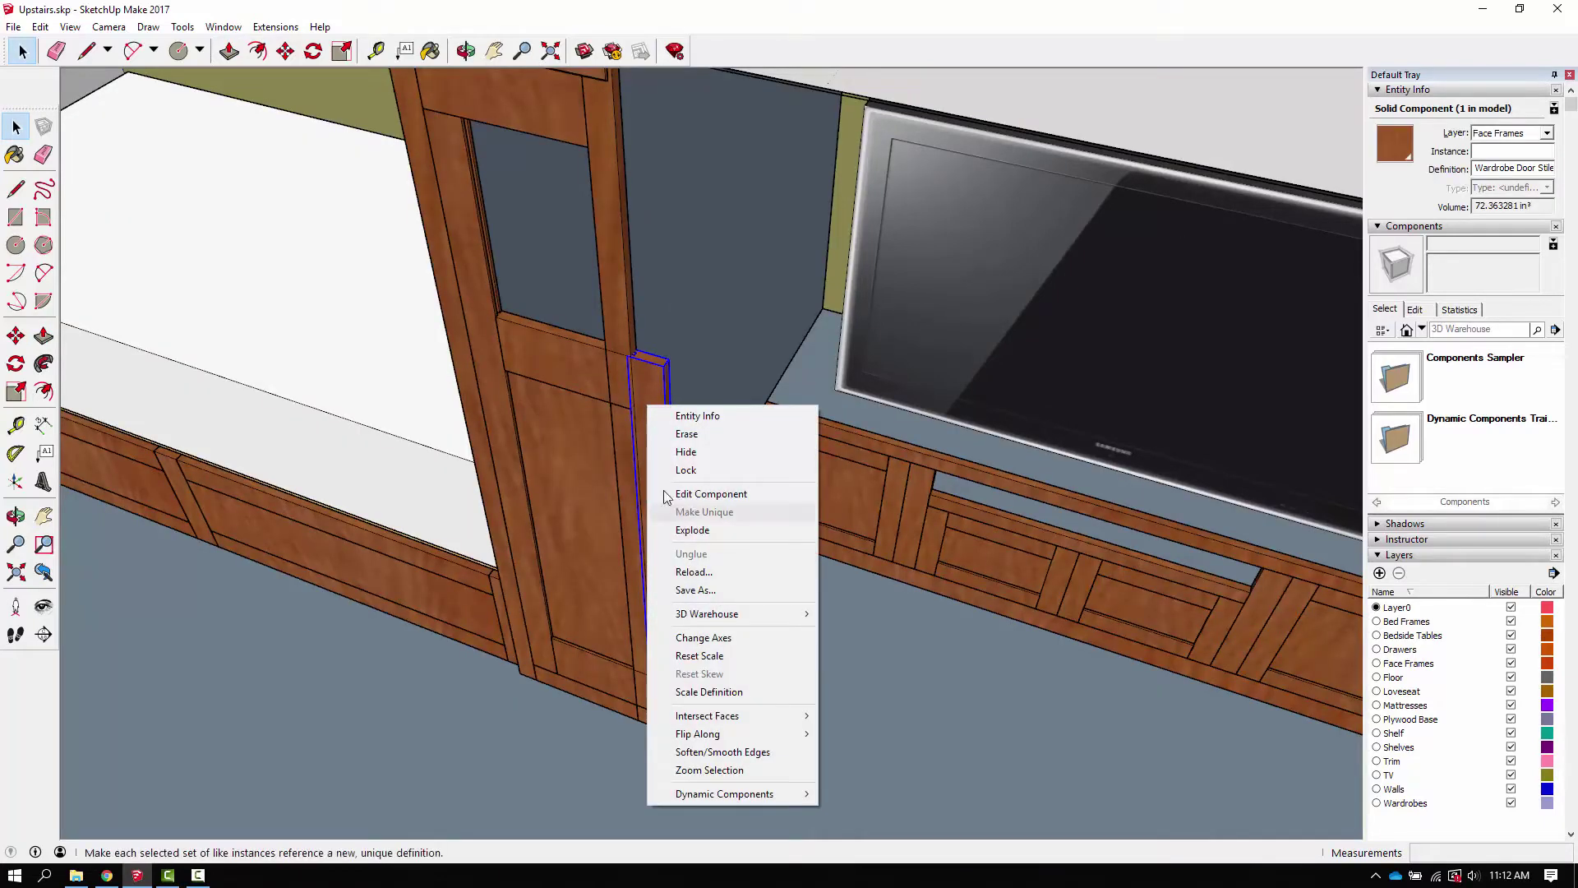
double_click(650, 382)
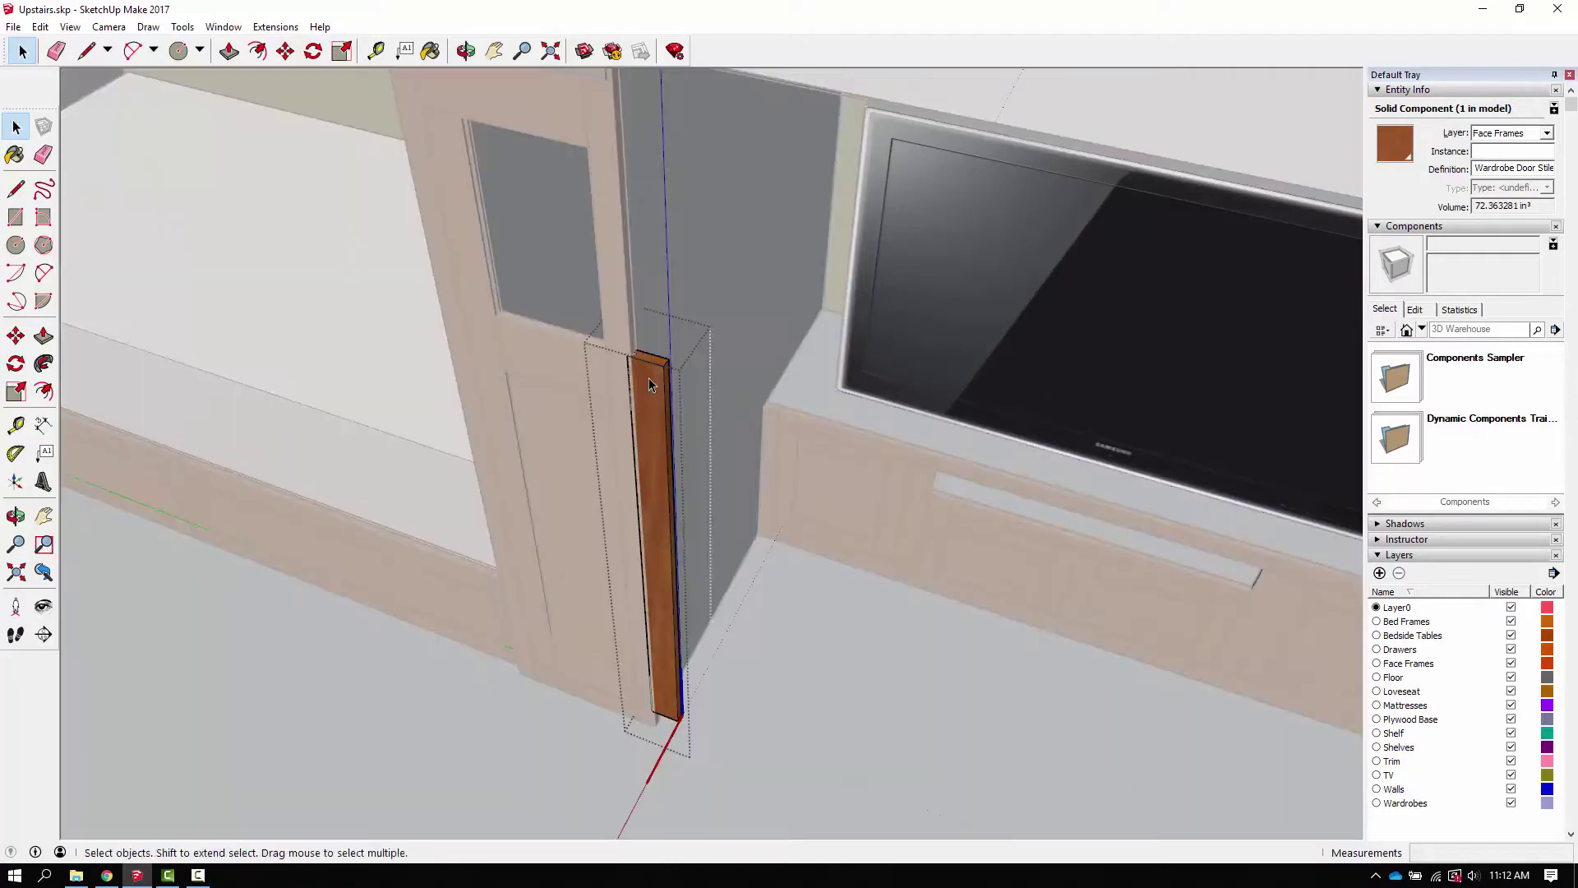
key("p")
left_click(650, 355)
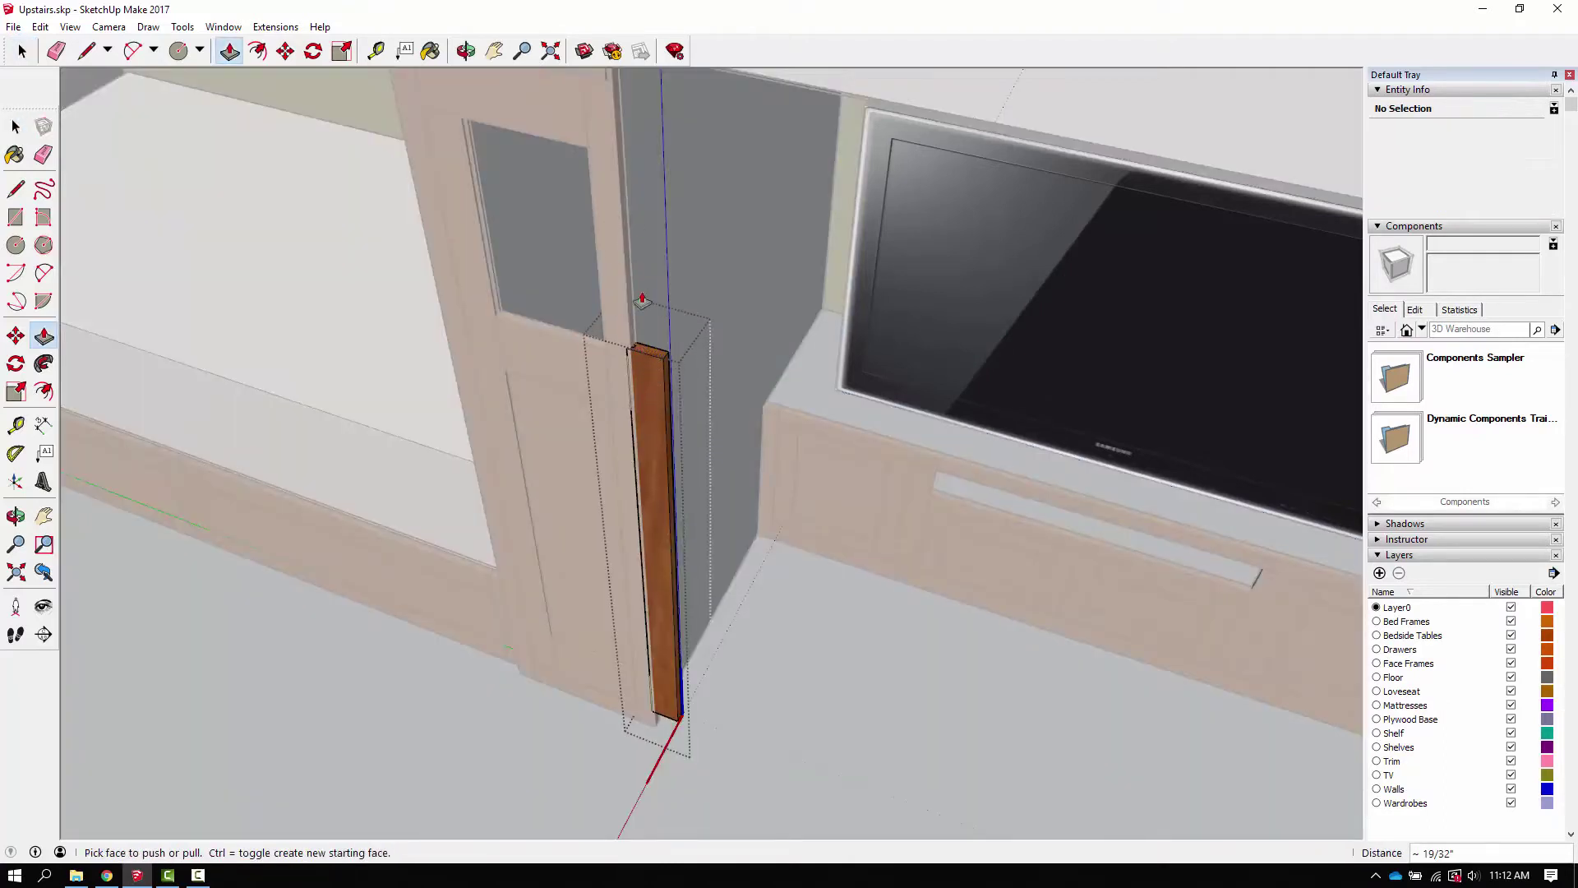
left_click_drag(651, 358, 568, 159)
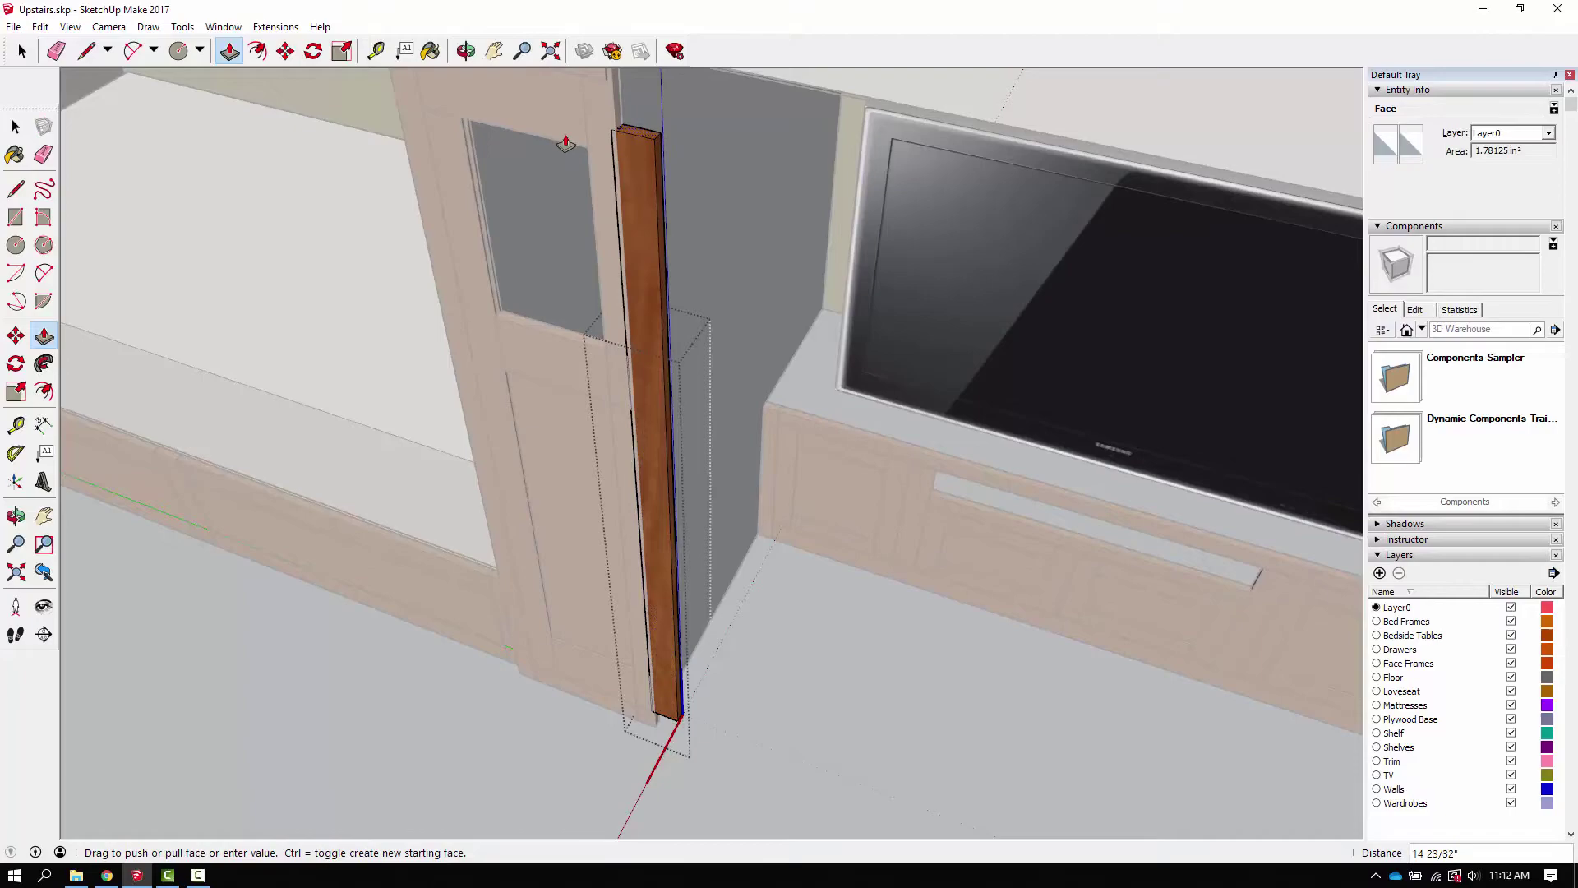
left_click(561, 140)
scroll(560, 140, "down", 4)
key("space")
left_click(905, 112)
scroll(905, 112, "down", 4)
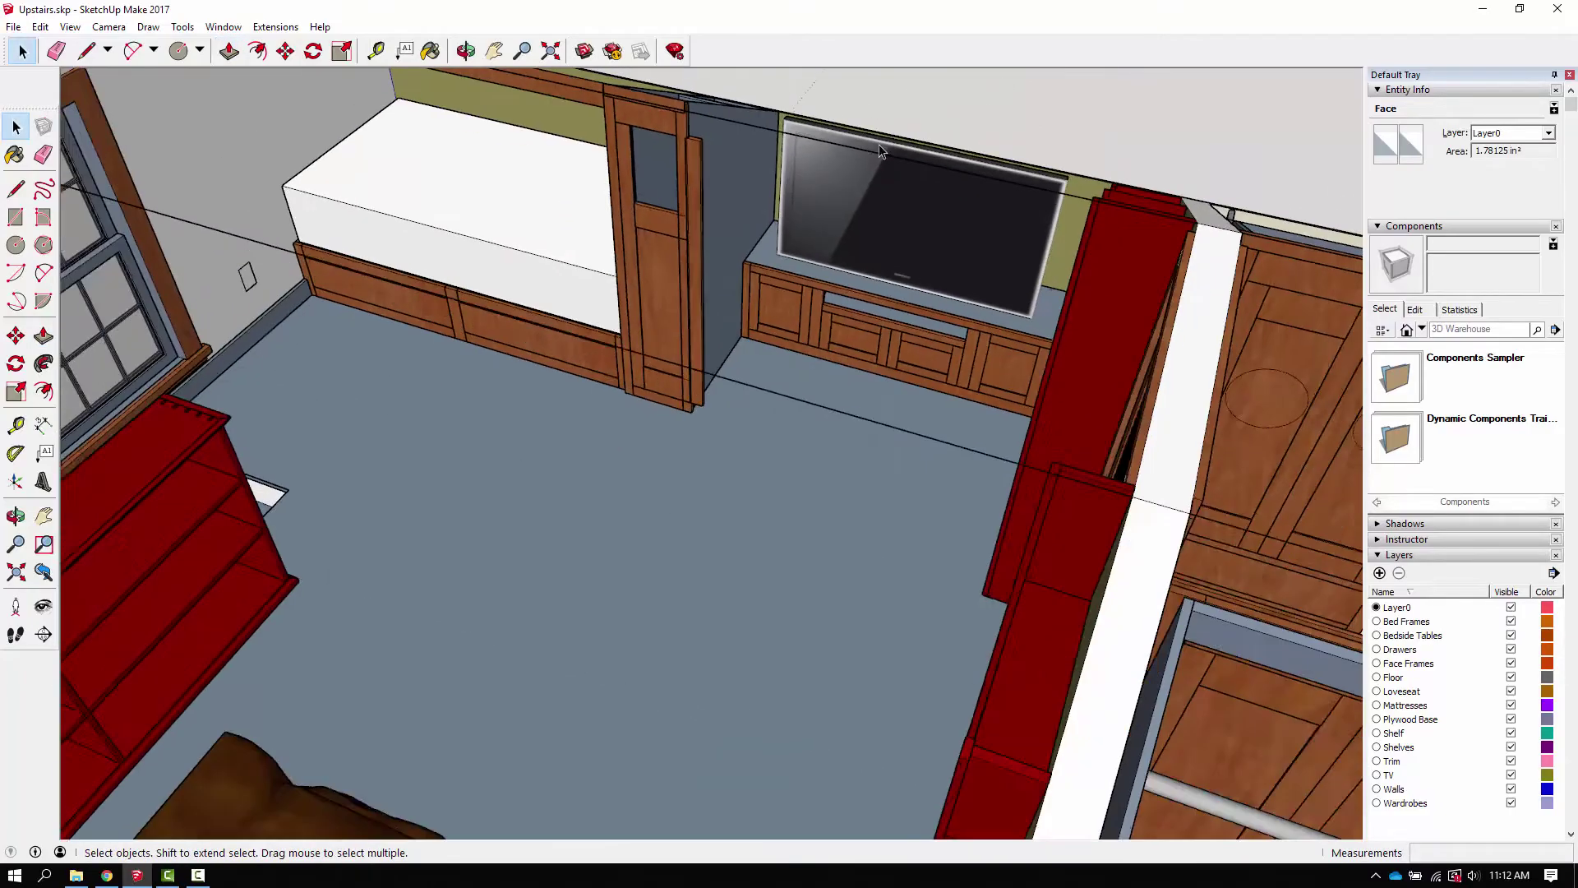
Step: Move the door's upper rail up about 13 63/64" to align with the tops of the extended stiles
middle_click_drag(1169, 334, 1187, 598)
scroll(789, 329, "up", 6)
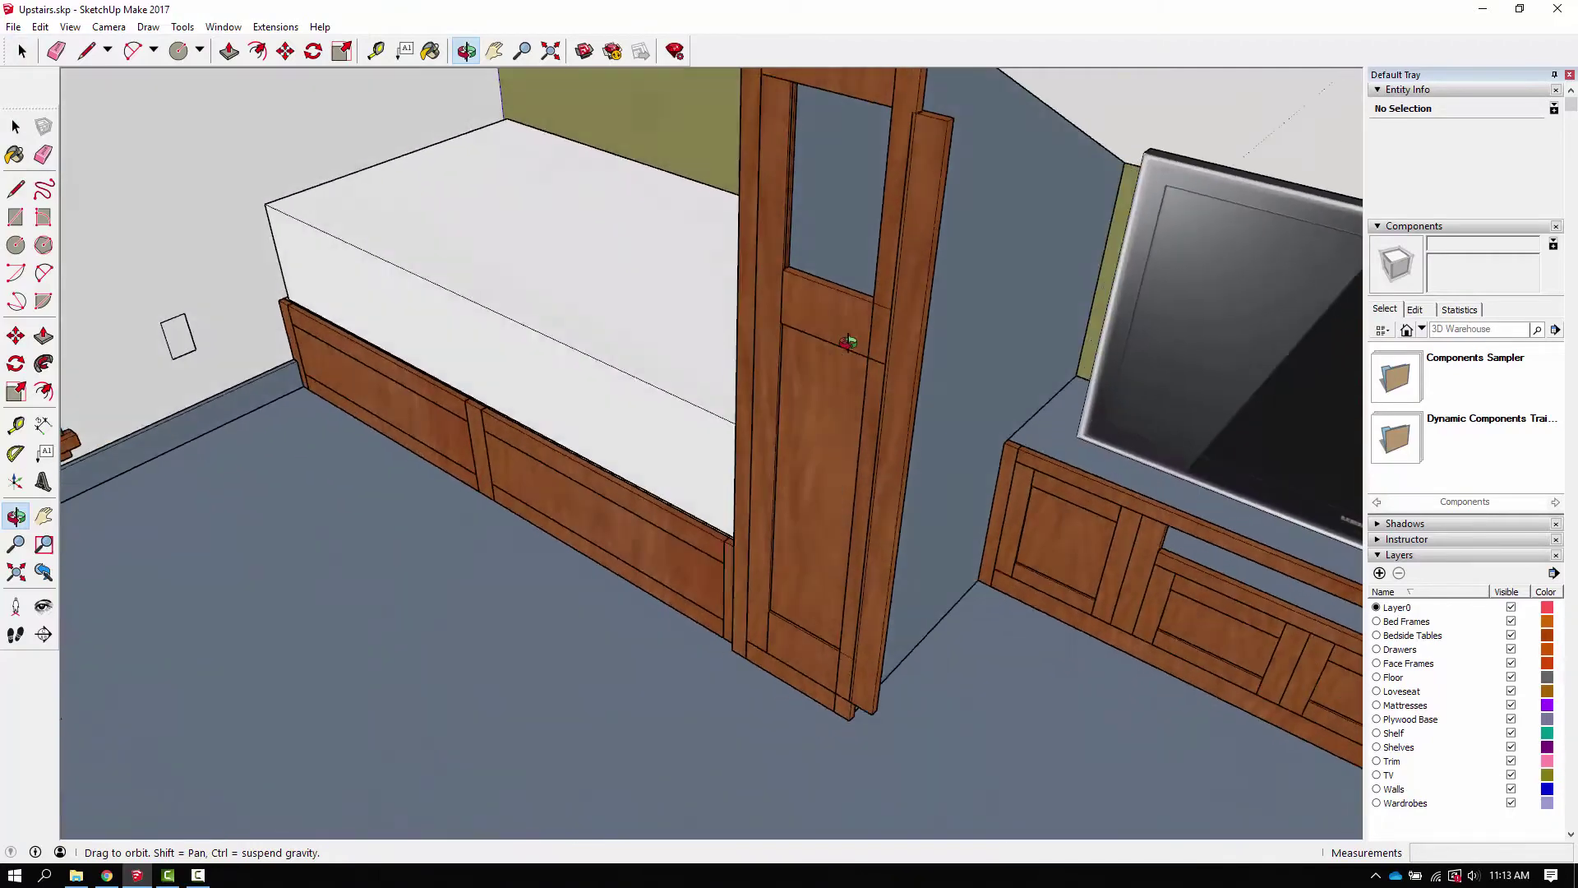
middle_click_drag(849, 342, 841, 514)
key("space")
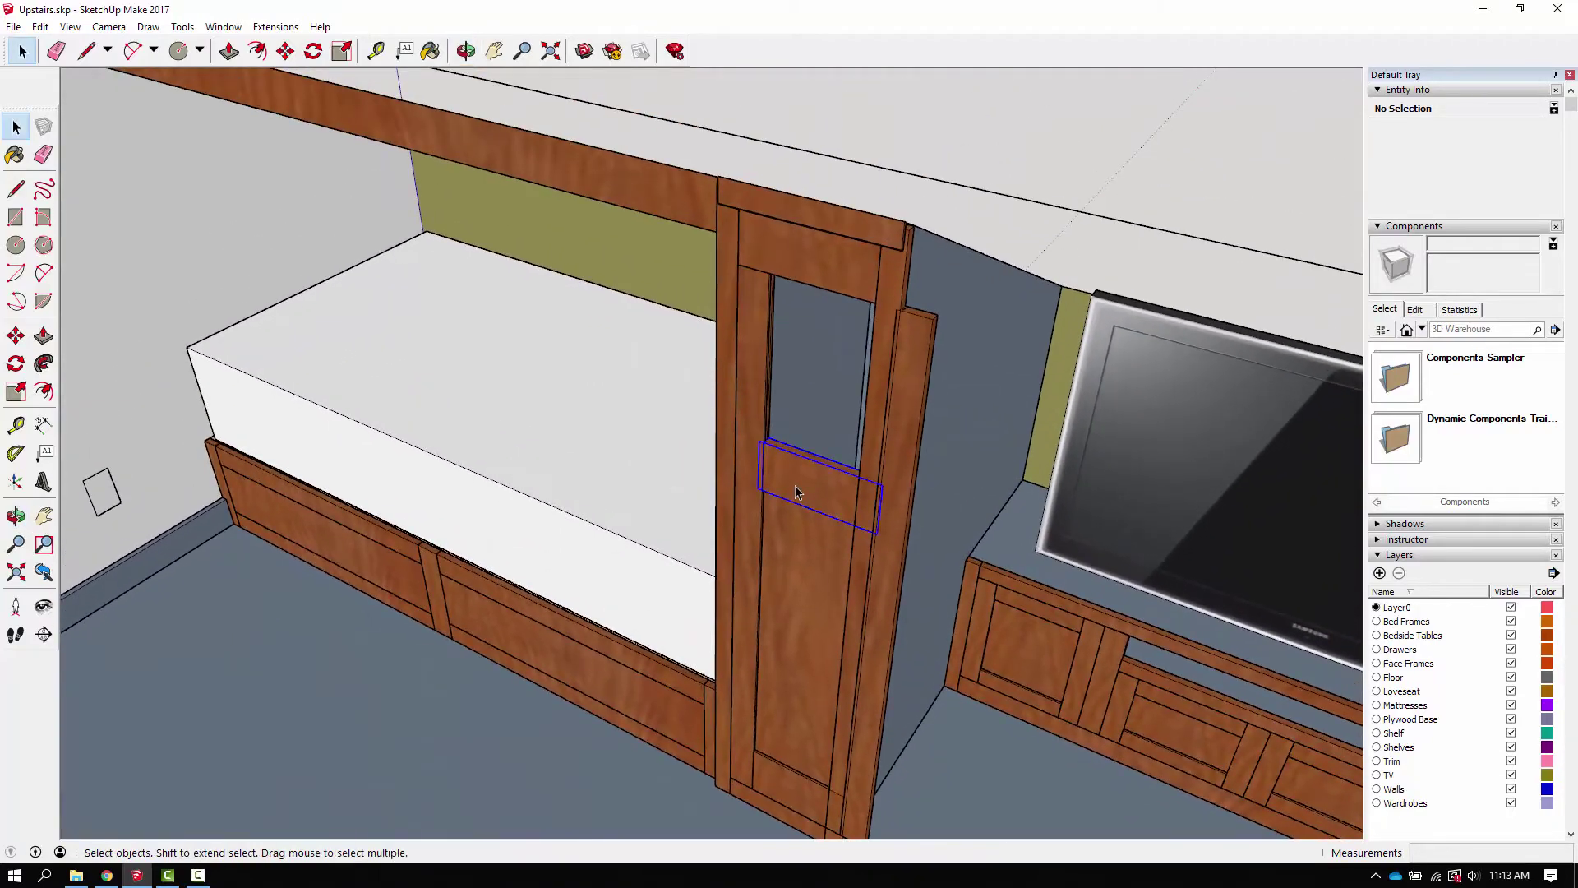
left_click(795, 492)
scroll(785, 476, "up", 1)
key("m")
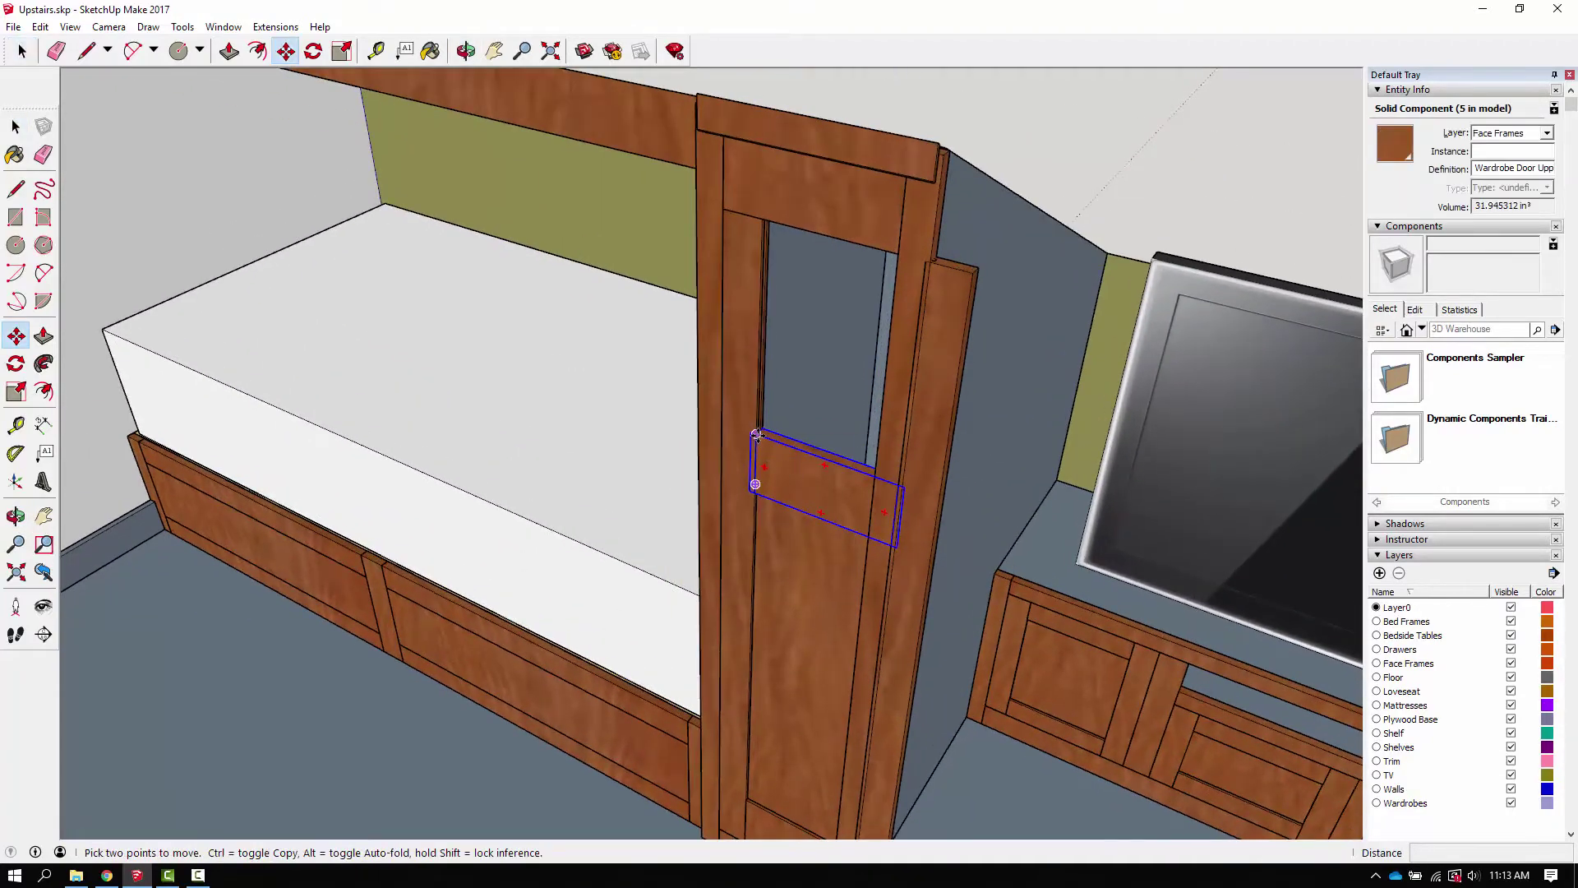
left_click(756, 434)
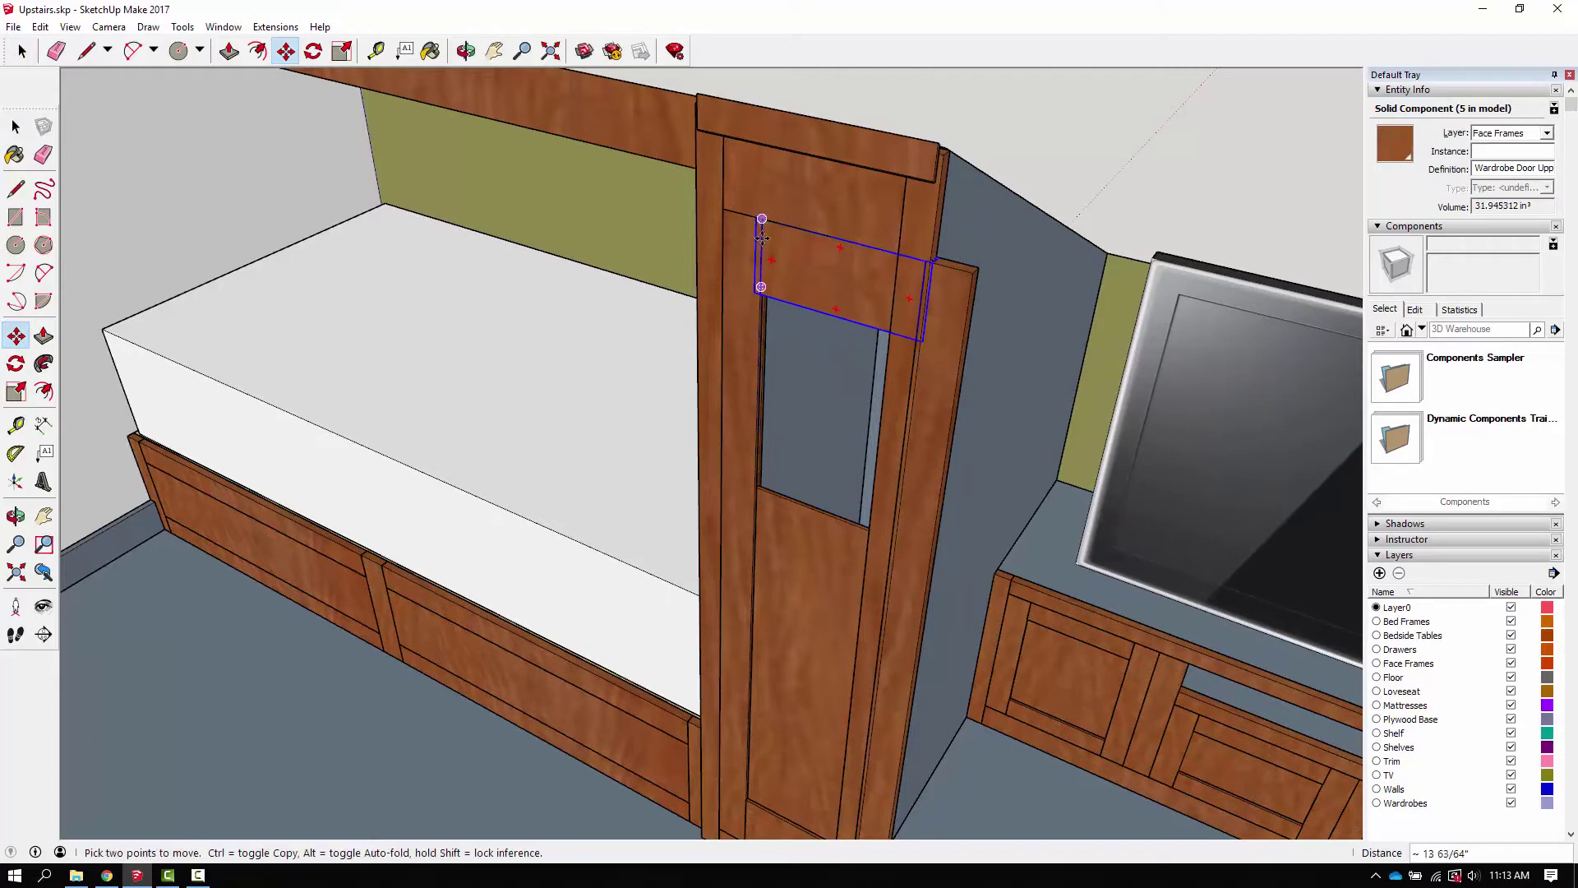
left_click(762, 238)
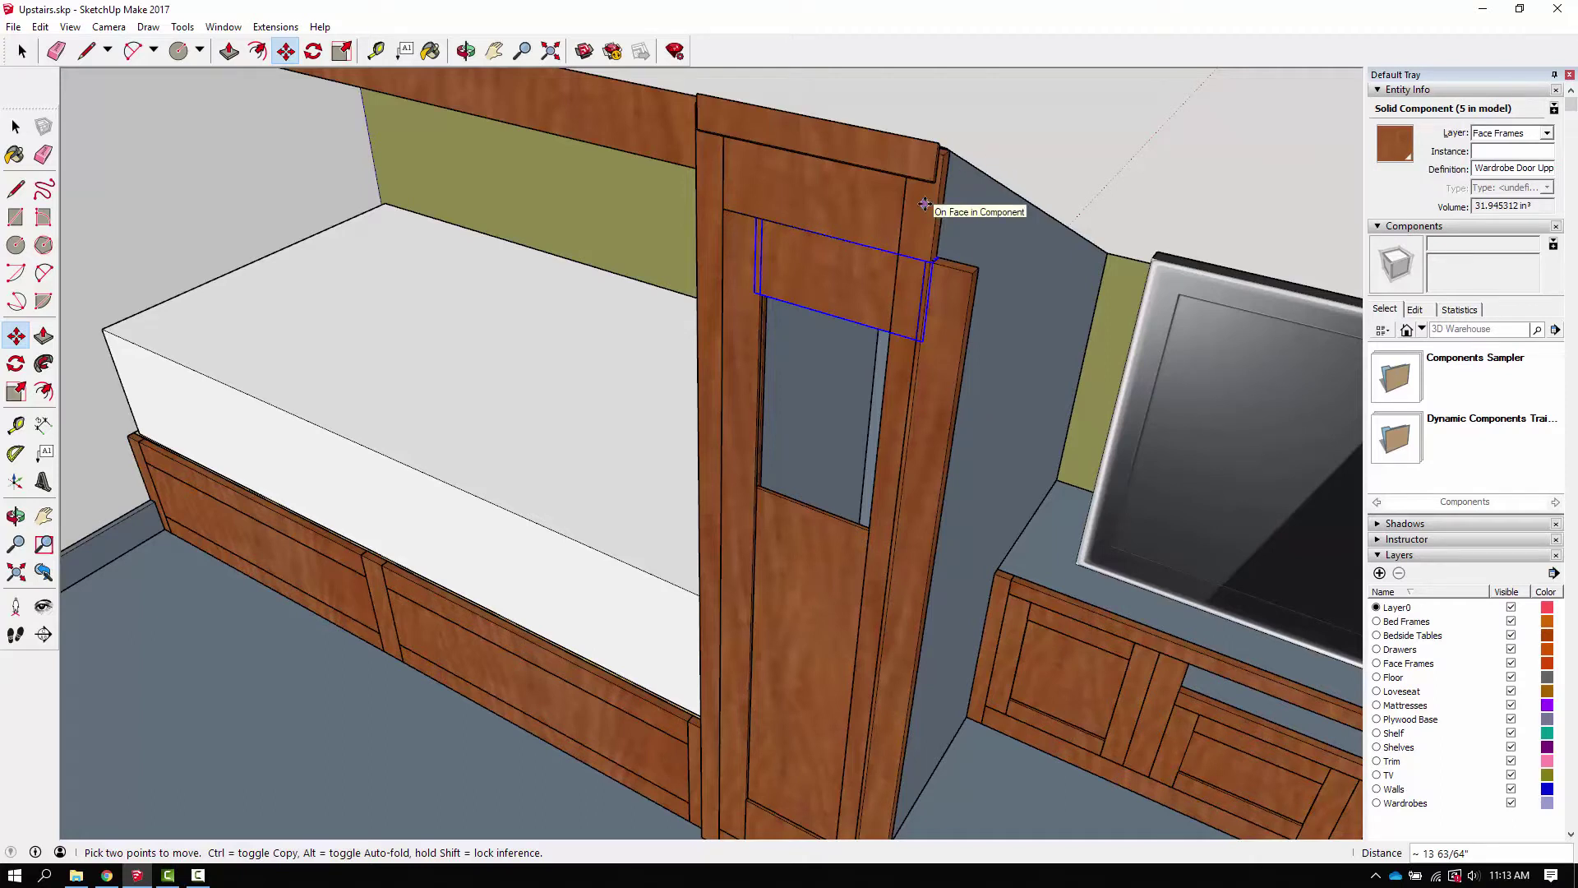
key("space")
Step: Check whether Make Unique is available for the narrow wardrobe's door panel
left_click(811, 534)
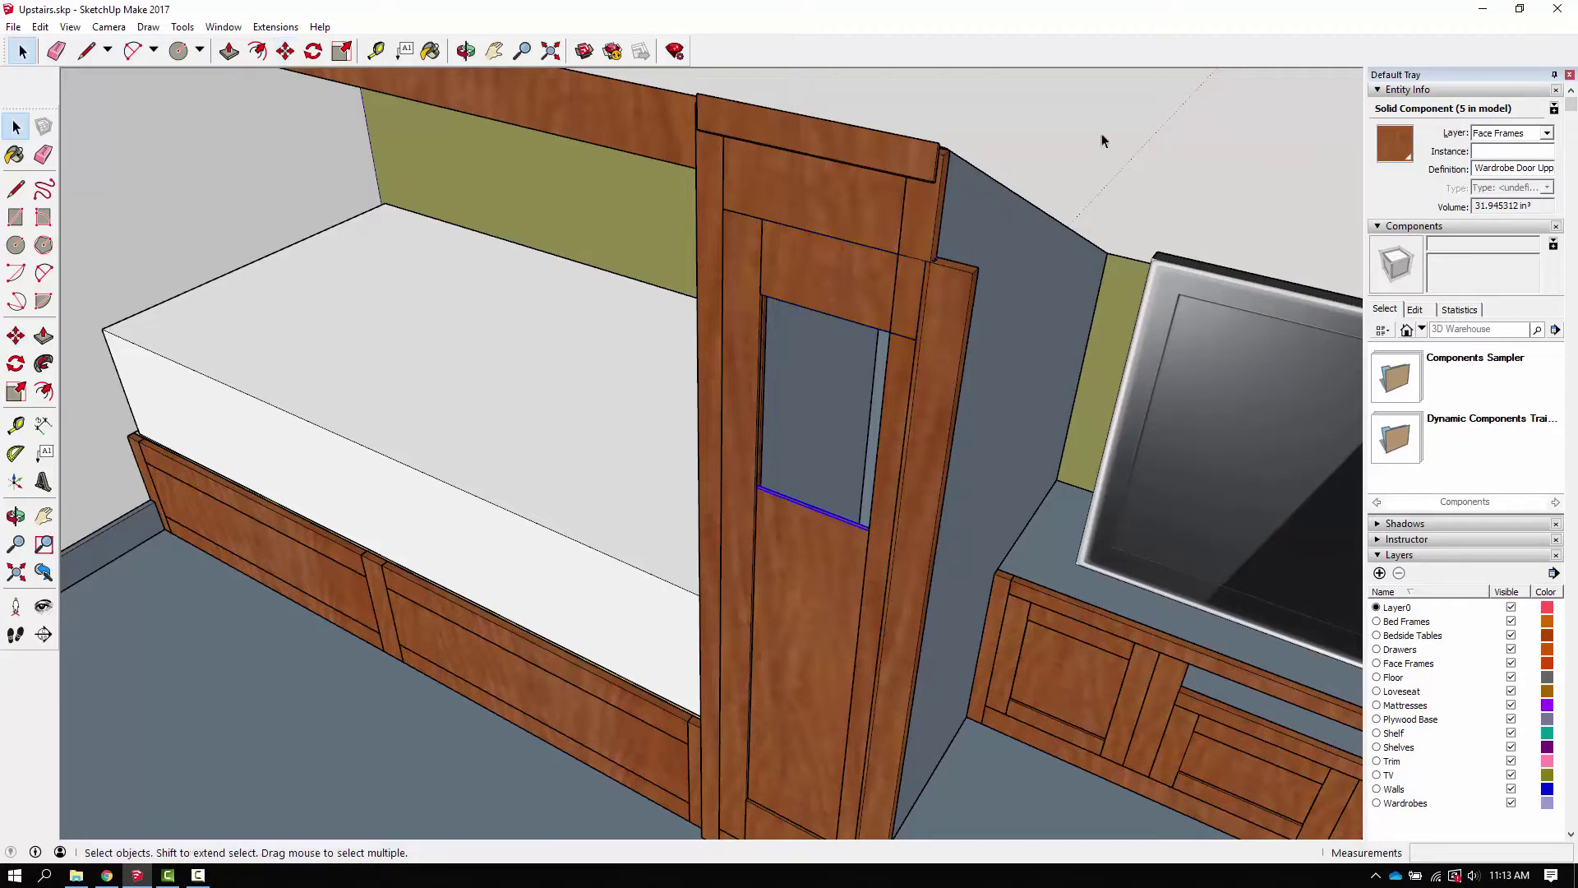
left_click(1101, 134)
right_click(799, 548)
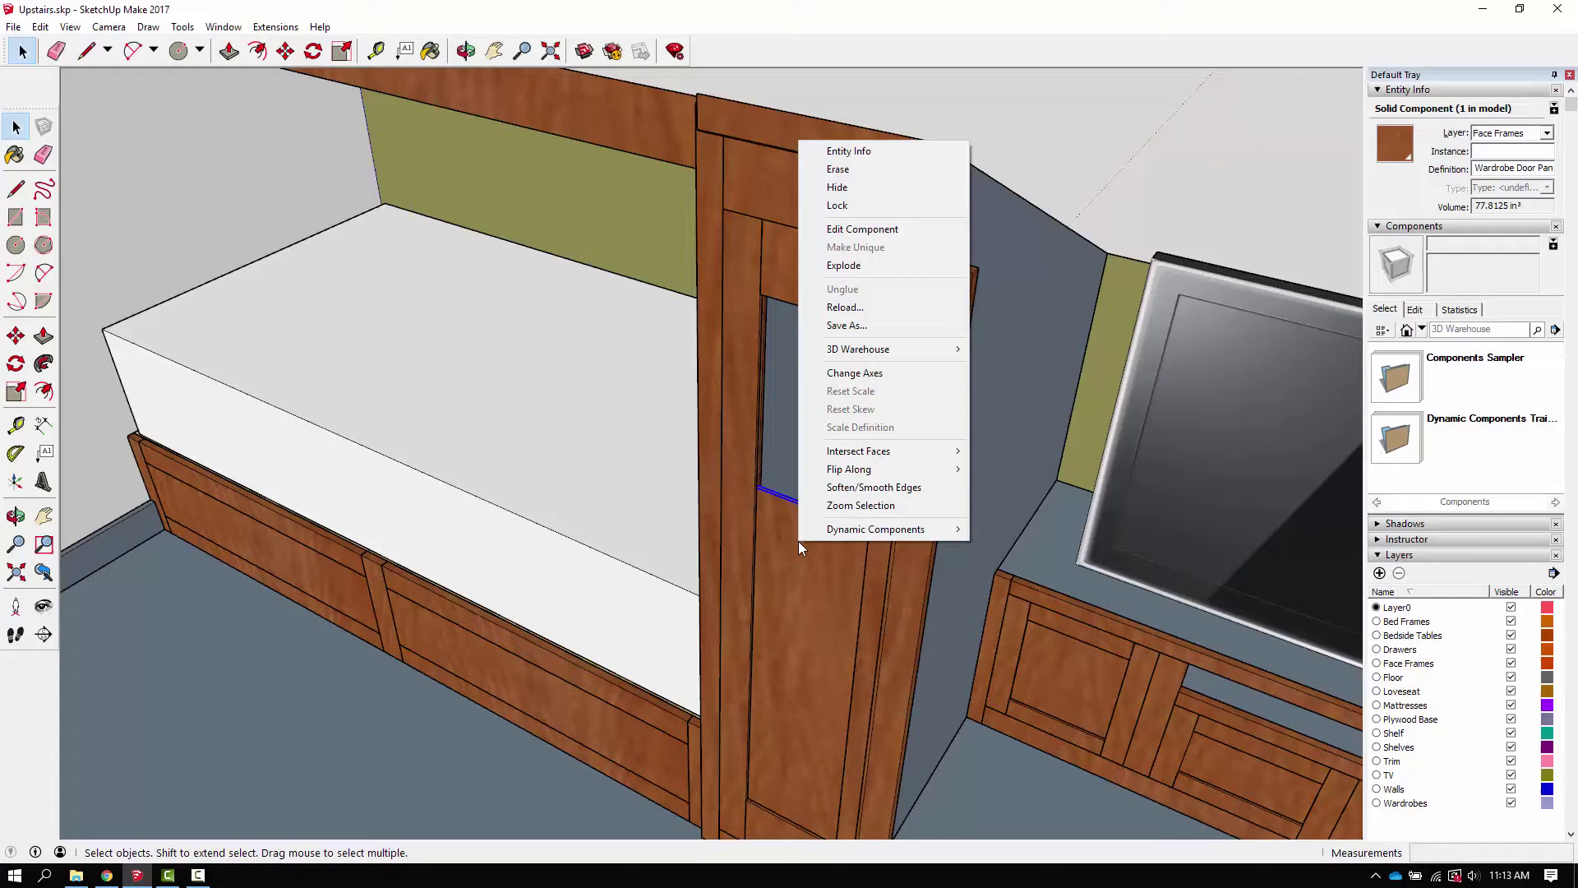
left_click(797, 541)
scroll(796, 545, "up", 5)
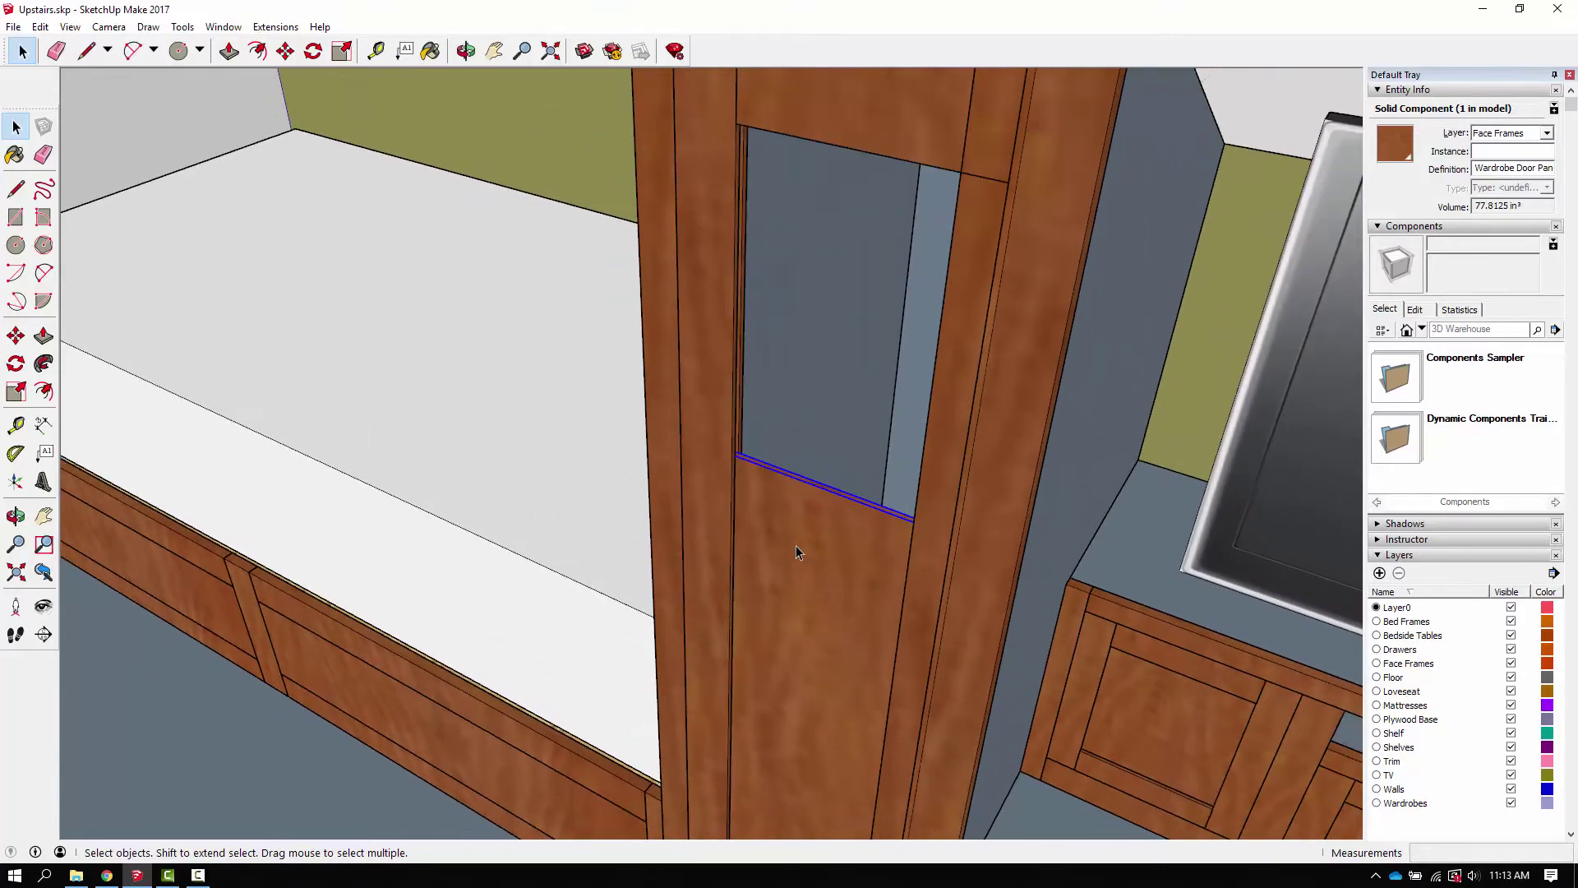
scroll(796, 545, "down", 1)
right_click(795, 545)
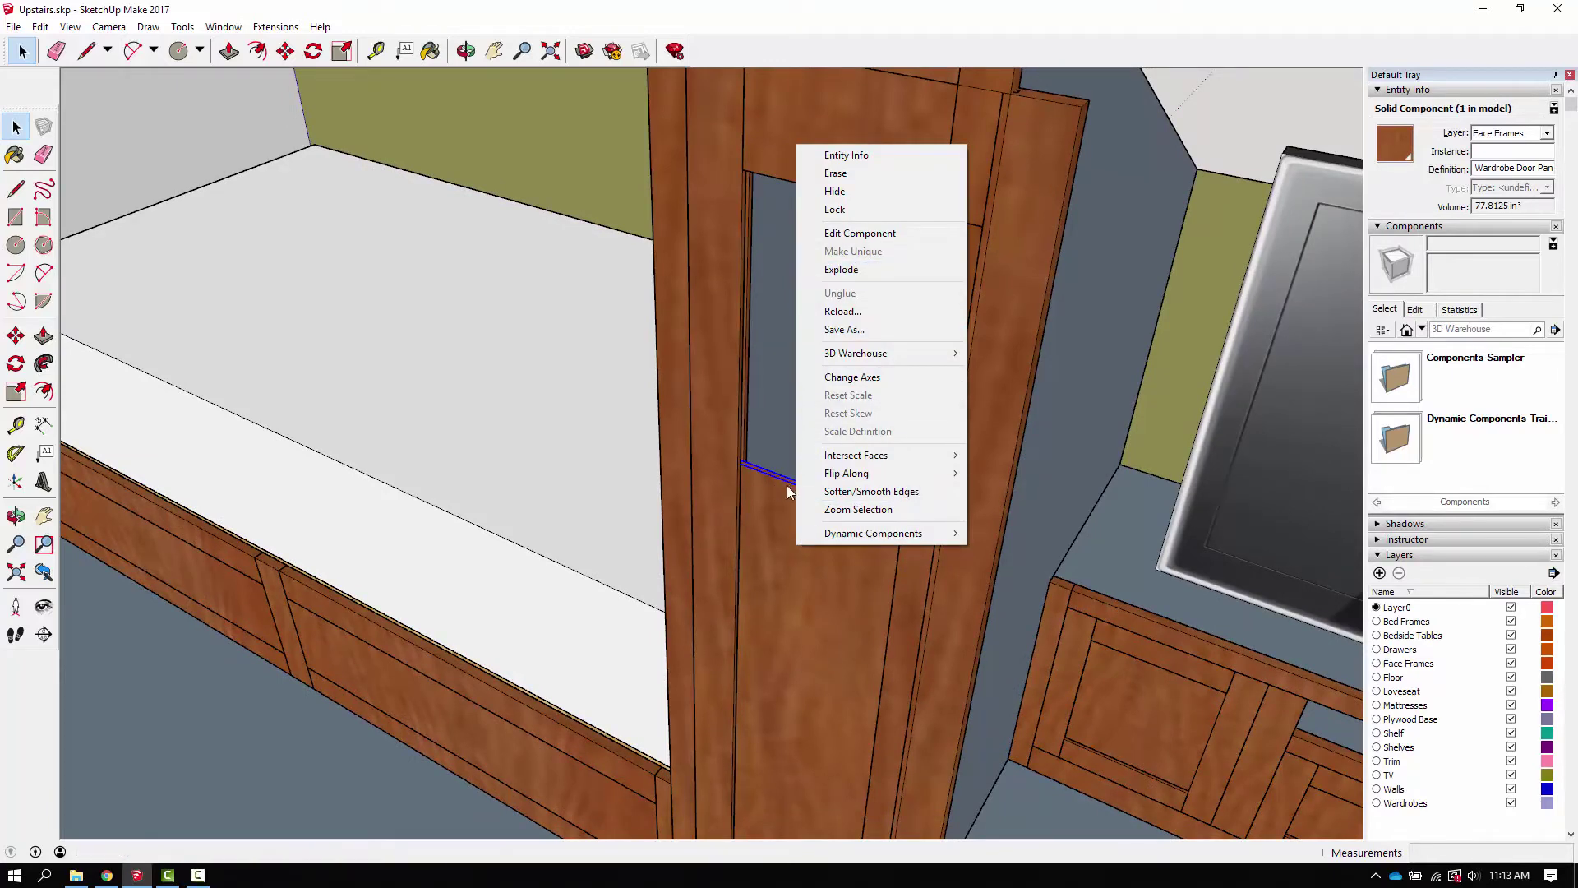
left_click(778, 546)
key("p")
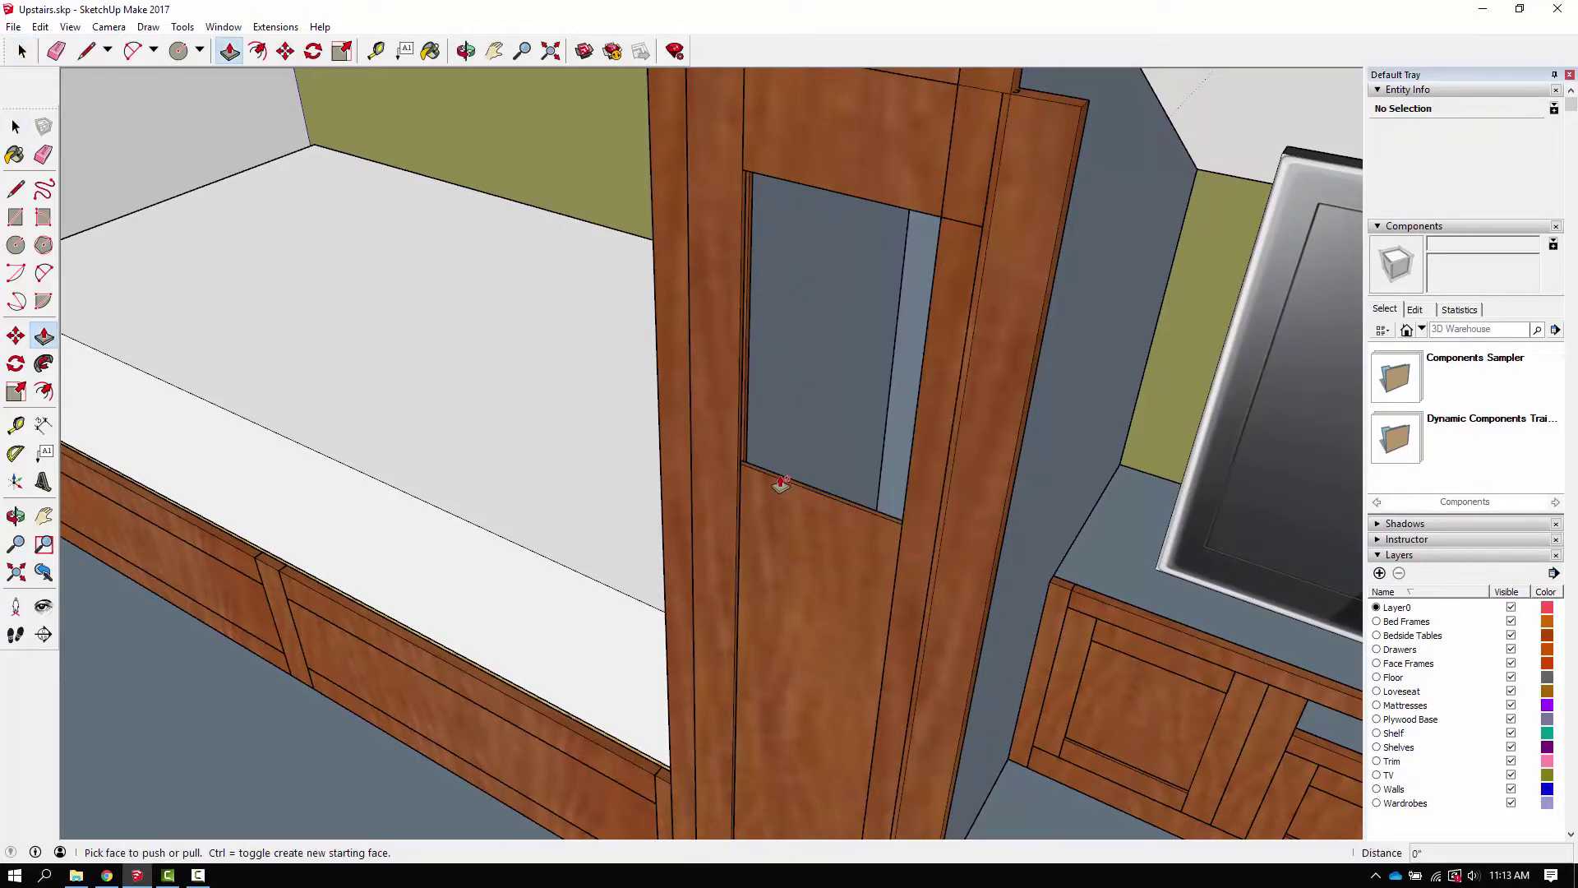
key("space")
scroll(781, 492, "down", 5)
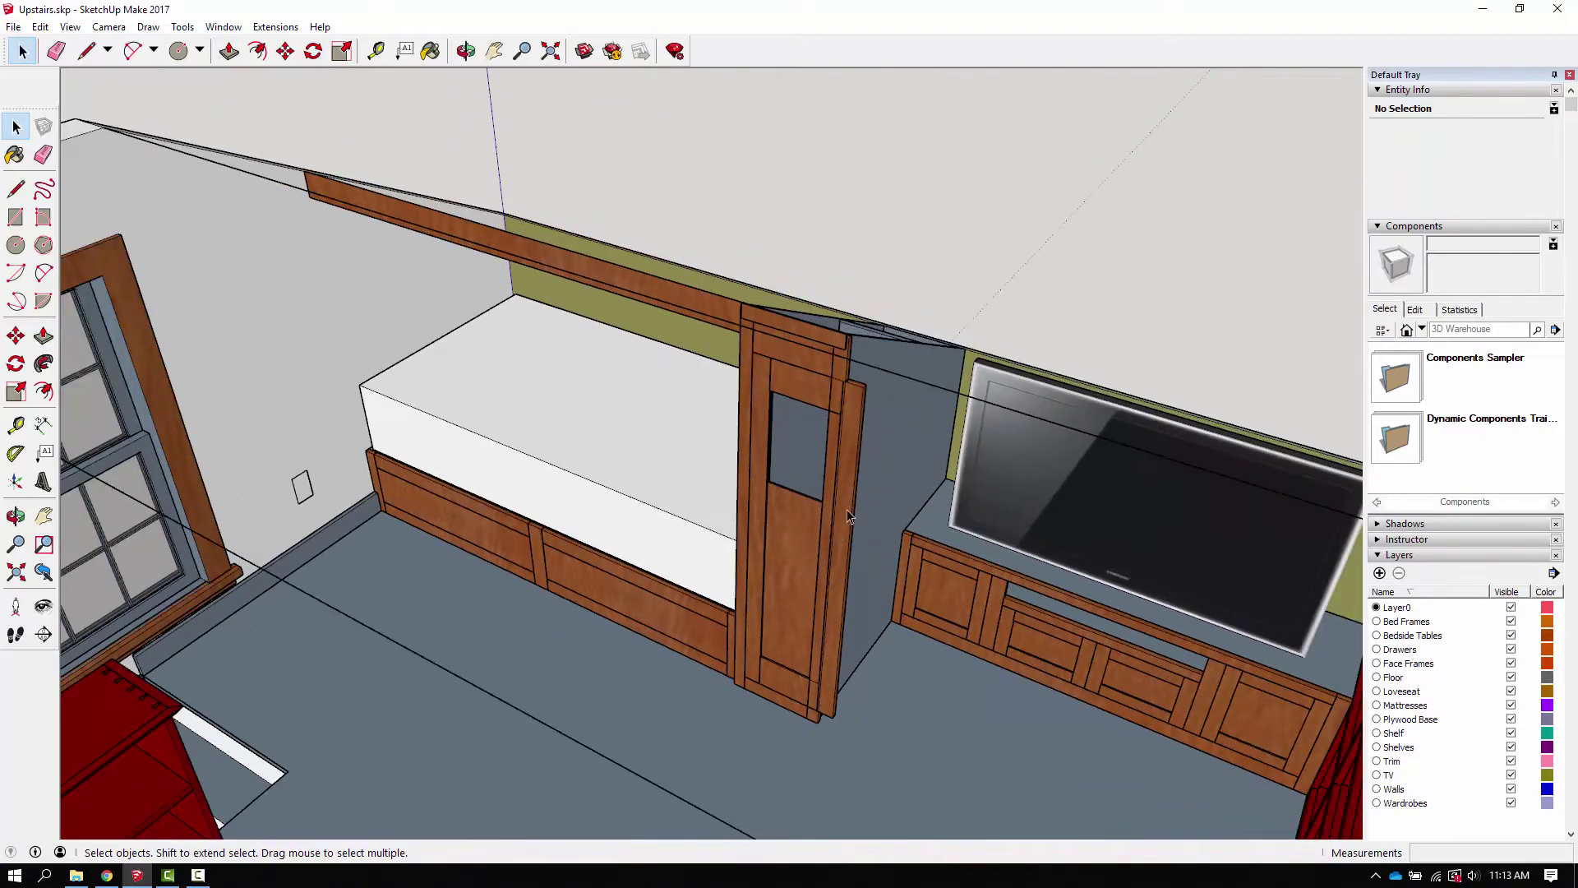
Step: Measure the width of the door's left stile at its lower end
scroll(794, 649, "up", 4)
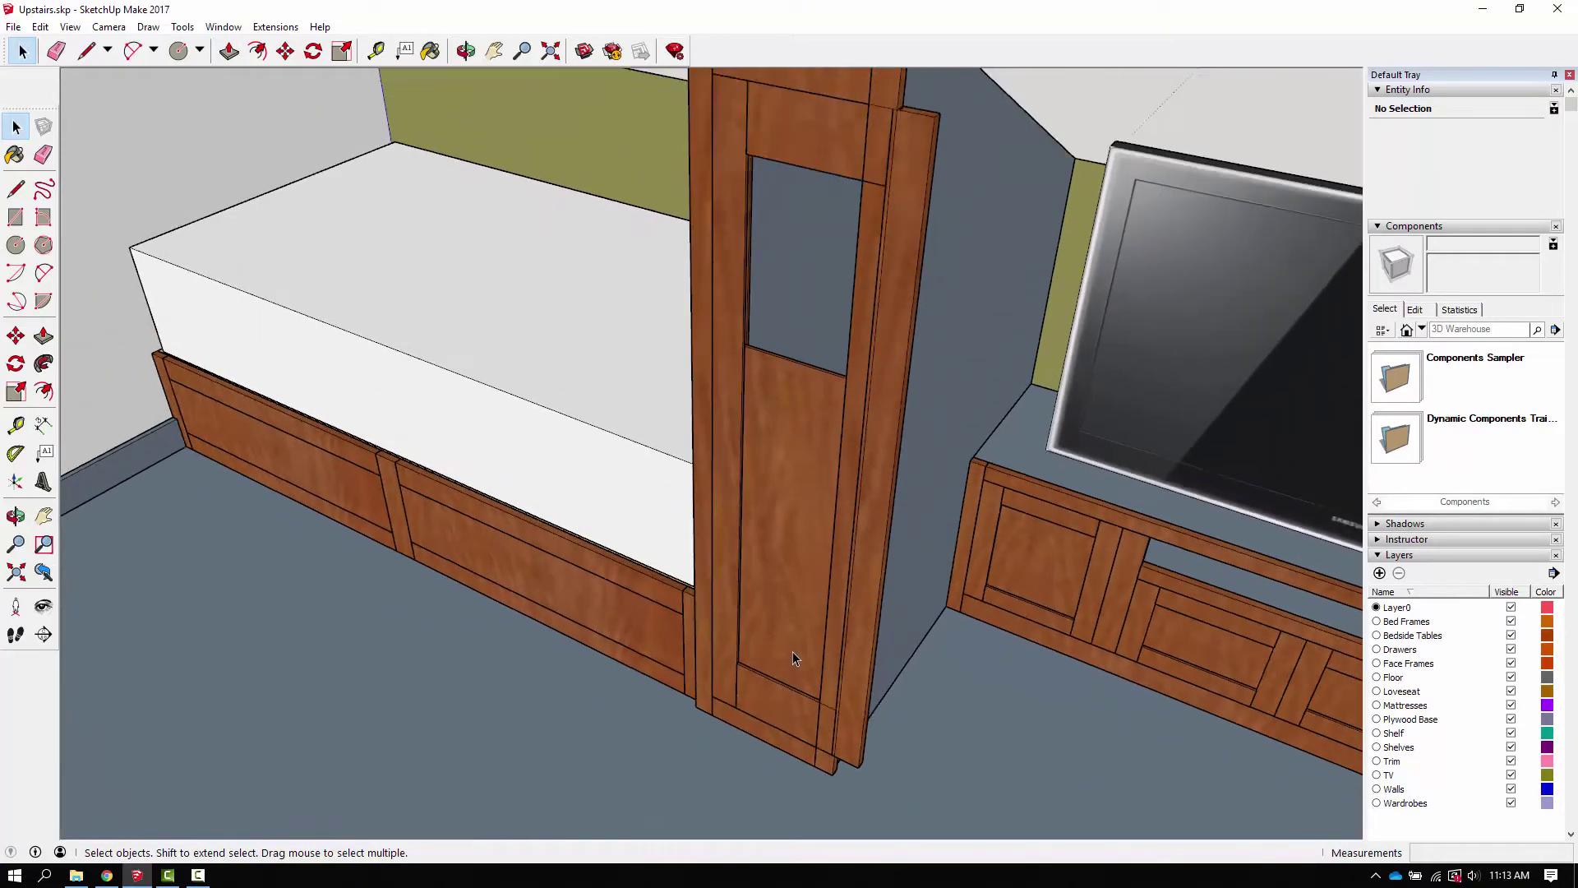
scroll(796, 697, "up", 3)
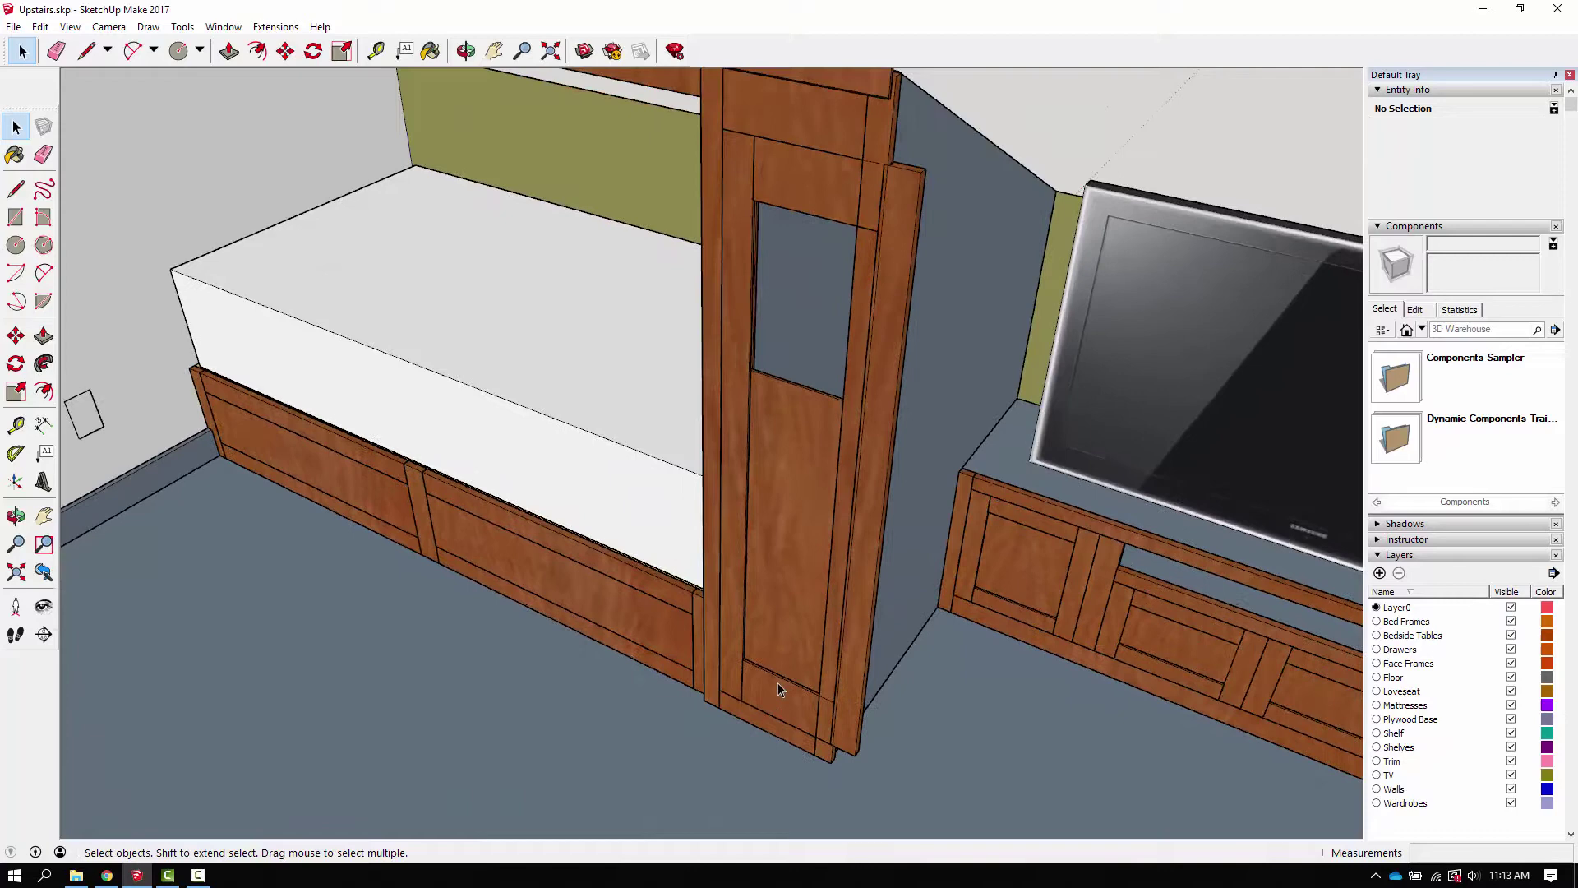
left_click(717, 643)
scroll(719, 661, "up", 3)
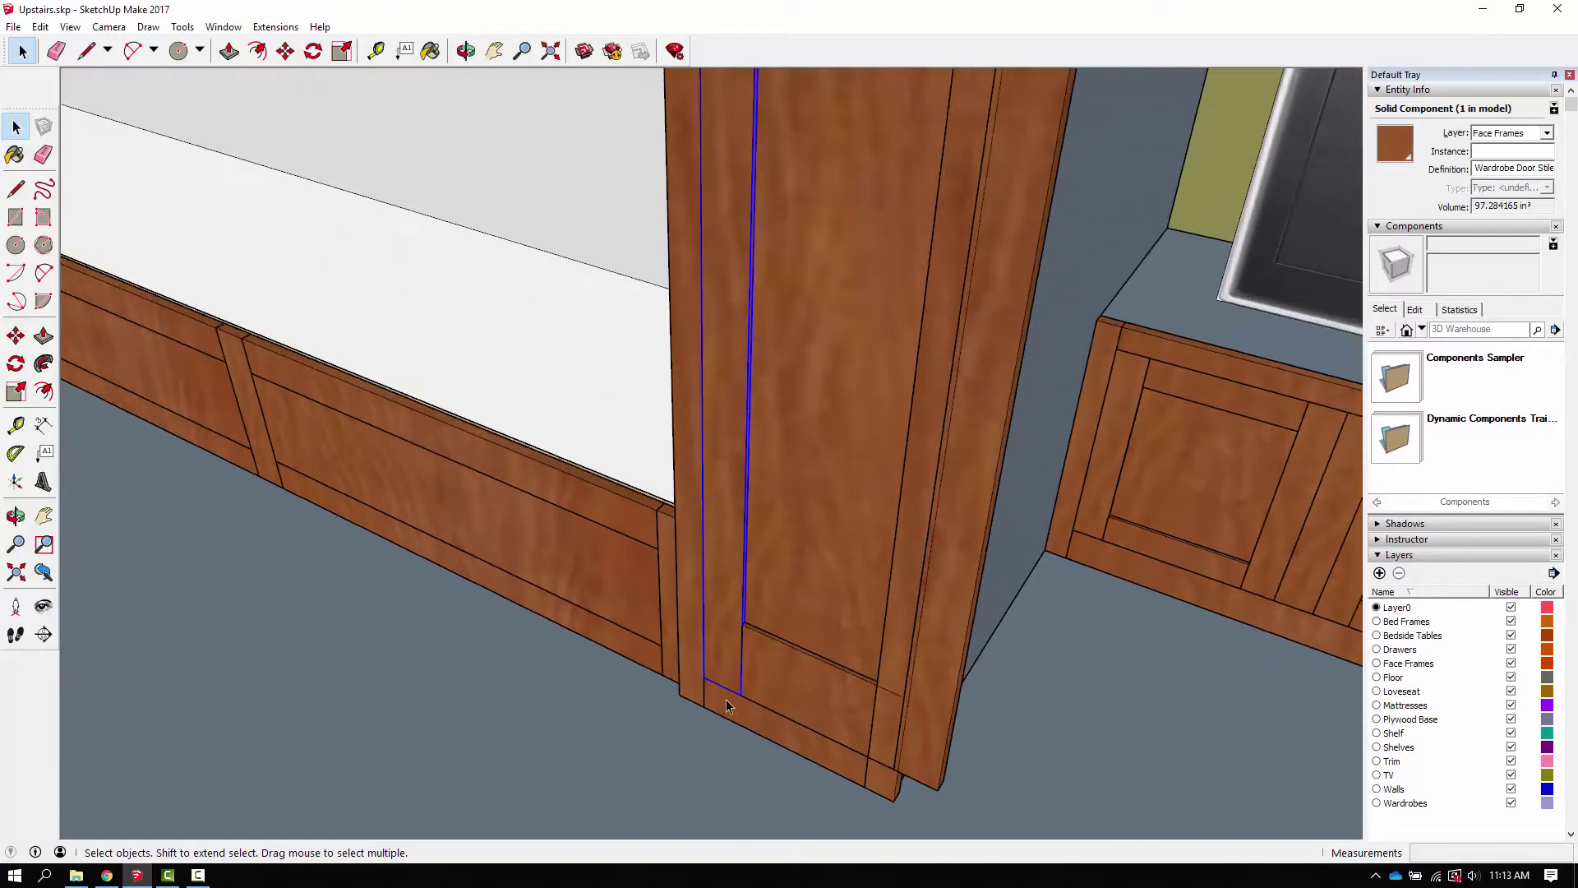
scroll(727, 664, "up", 4)
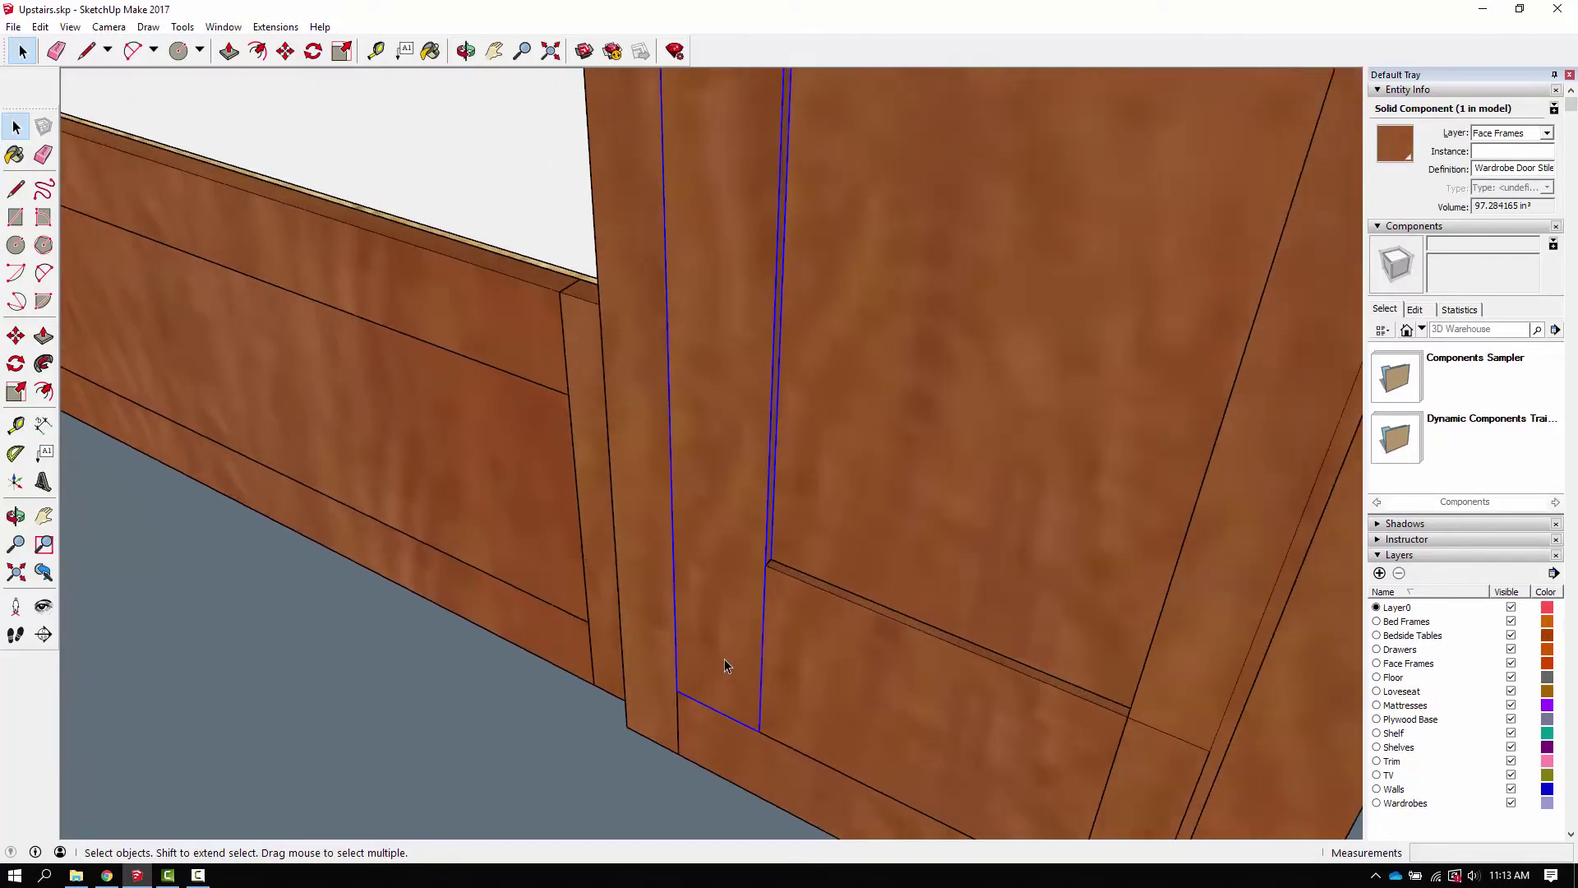
key("t")
left_click(674, 695)
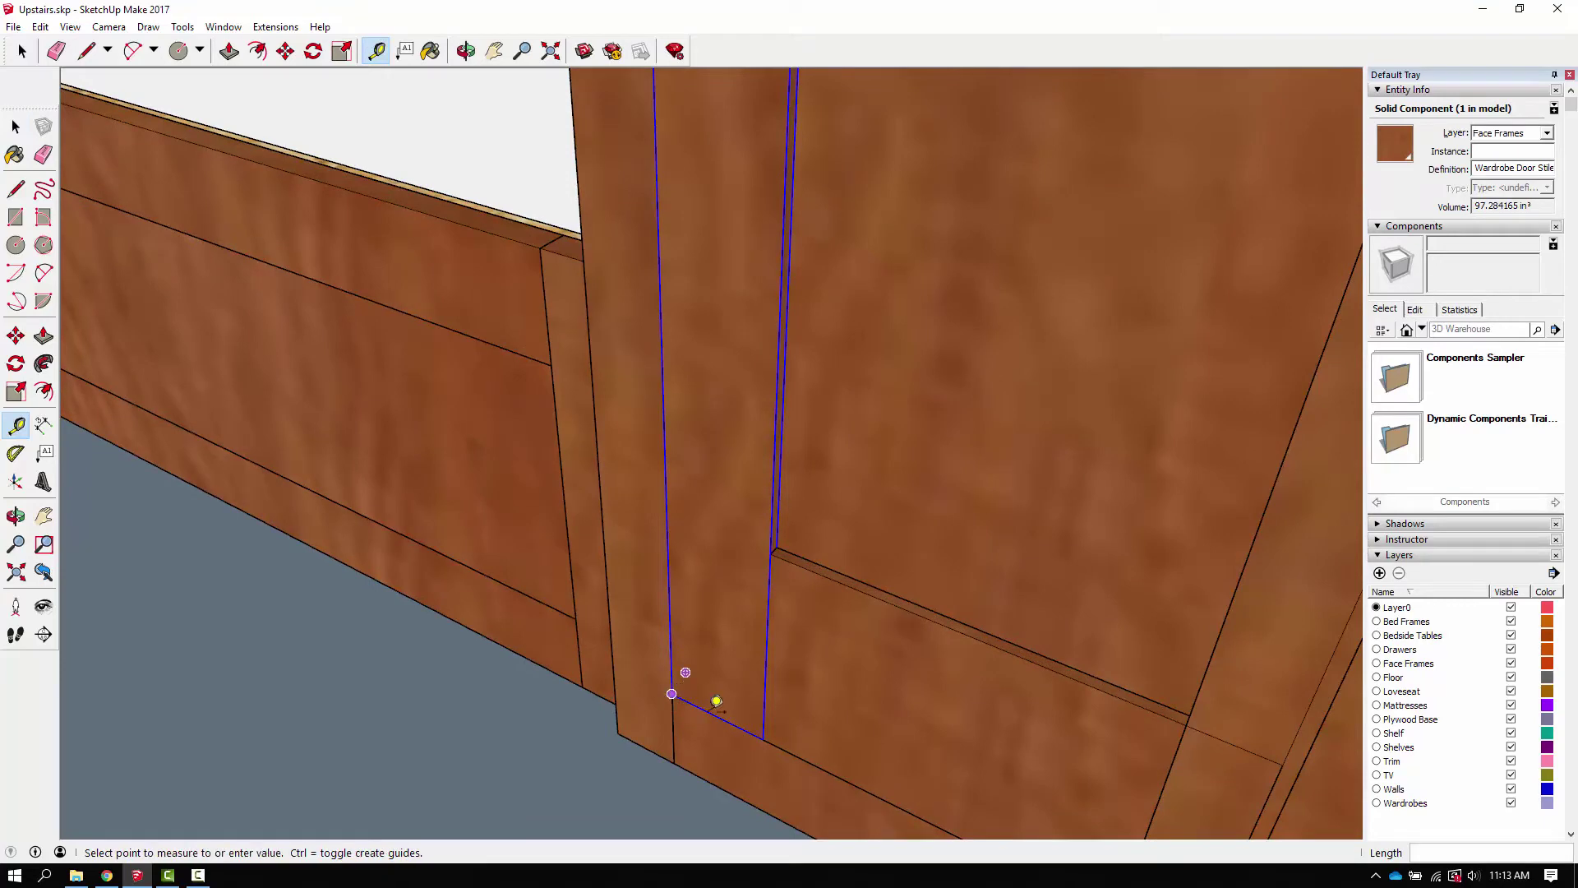
key("space")
Step: Narrow the door's left stile by 1/2" from its outer edge with Push/Pull, and leave component editing
key("o")
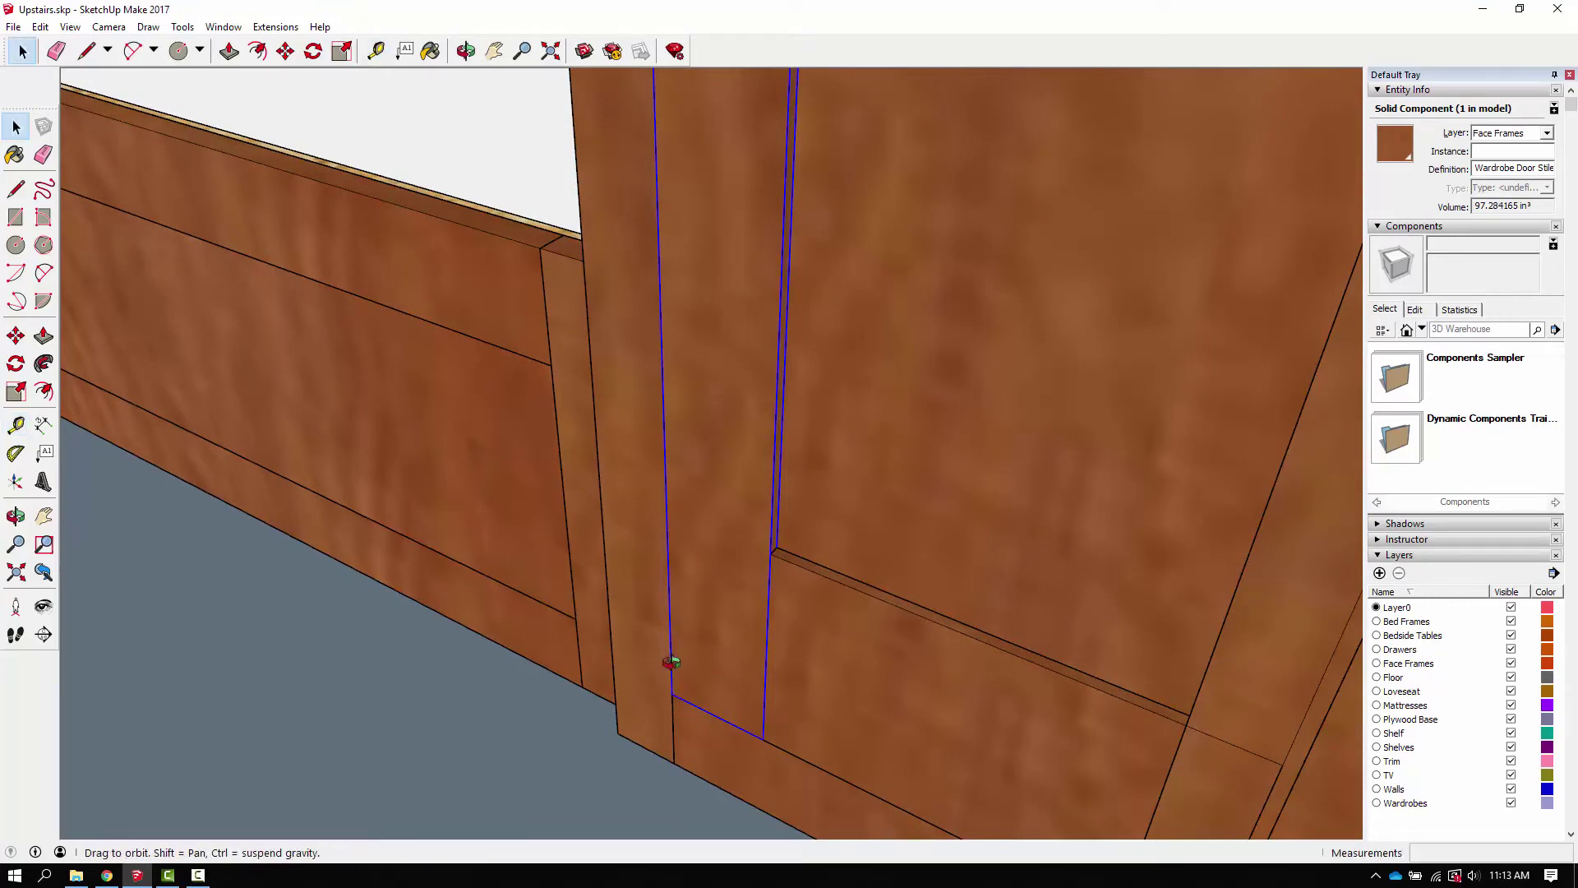
left_click_drag(670, 662, 974, 530)
key("space")
double_click(945, 513)
scroll(940, 536, "up", 2)
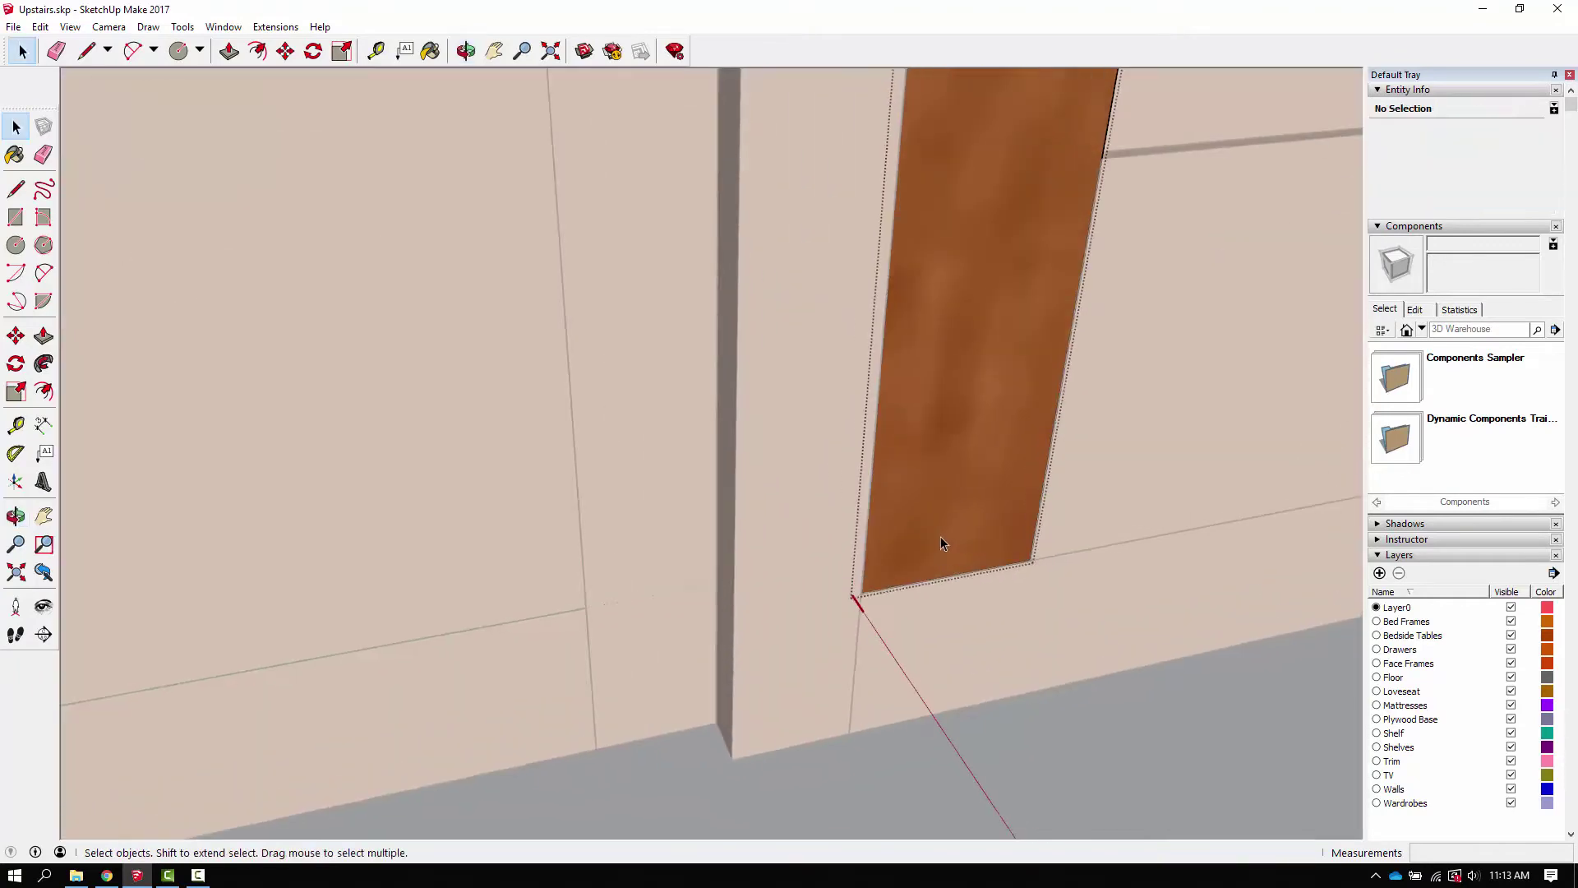
key("p")
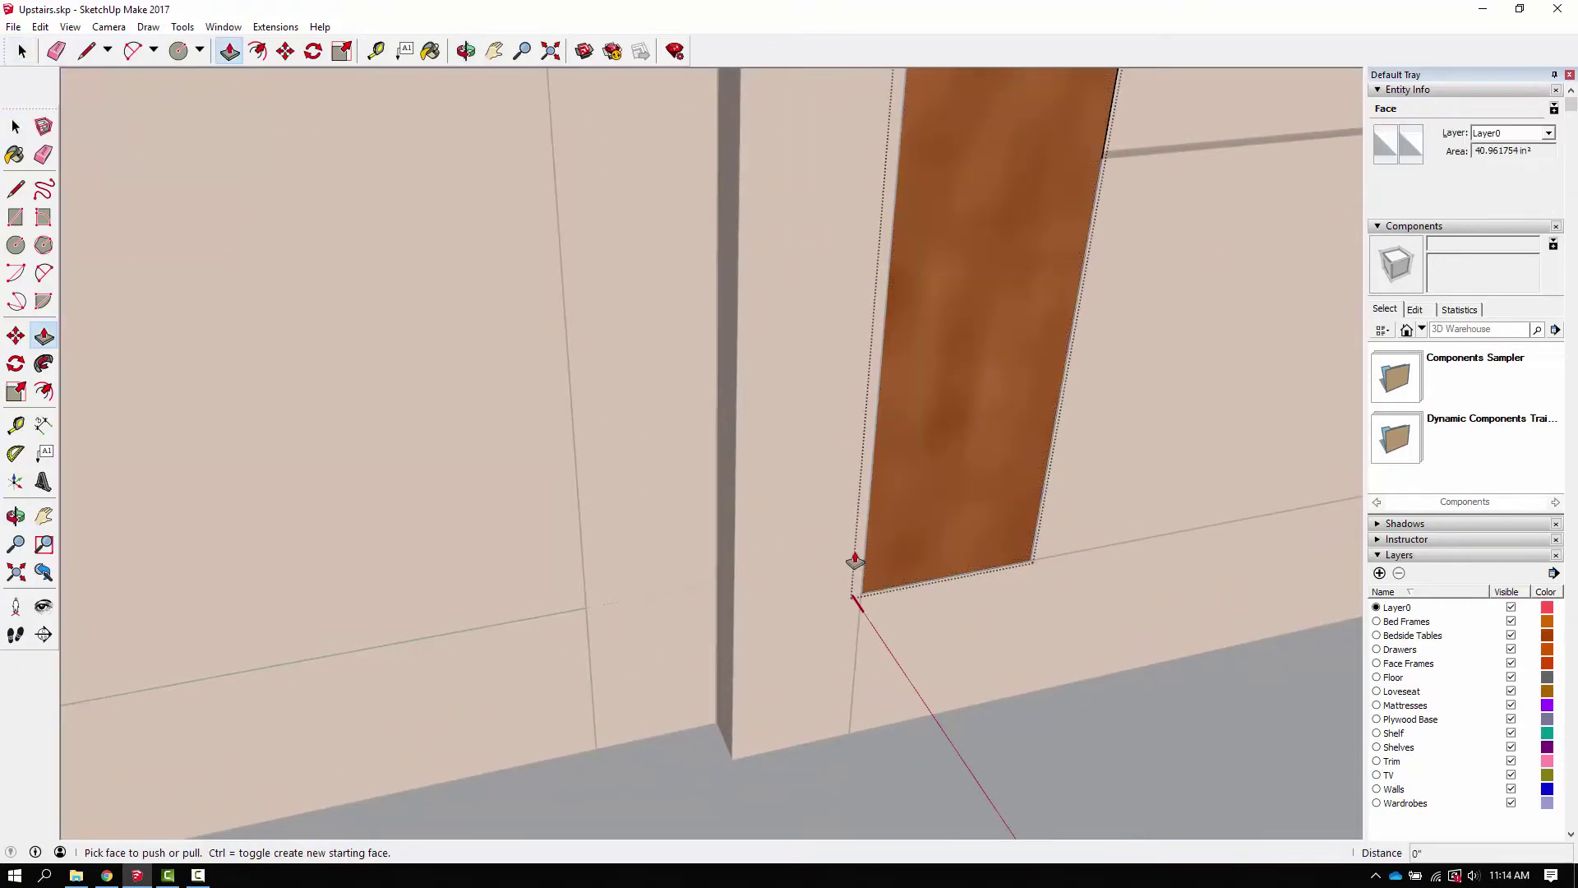
left_click(904, 559)
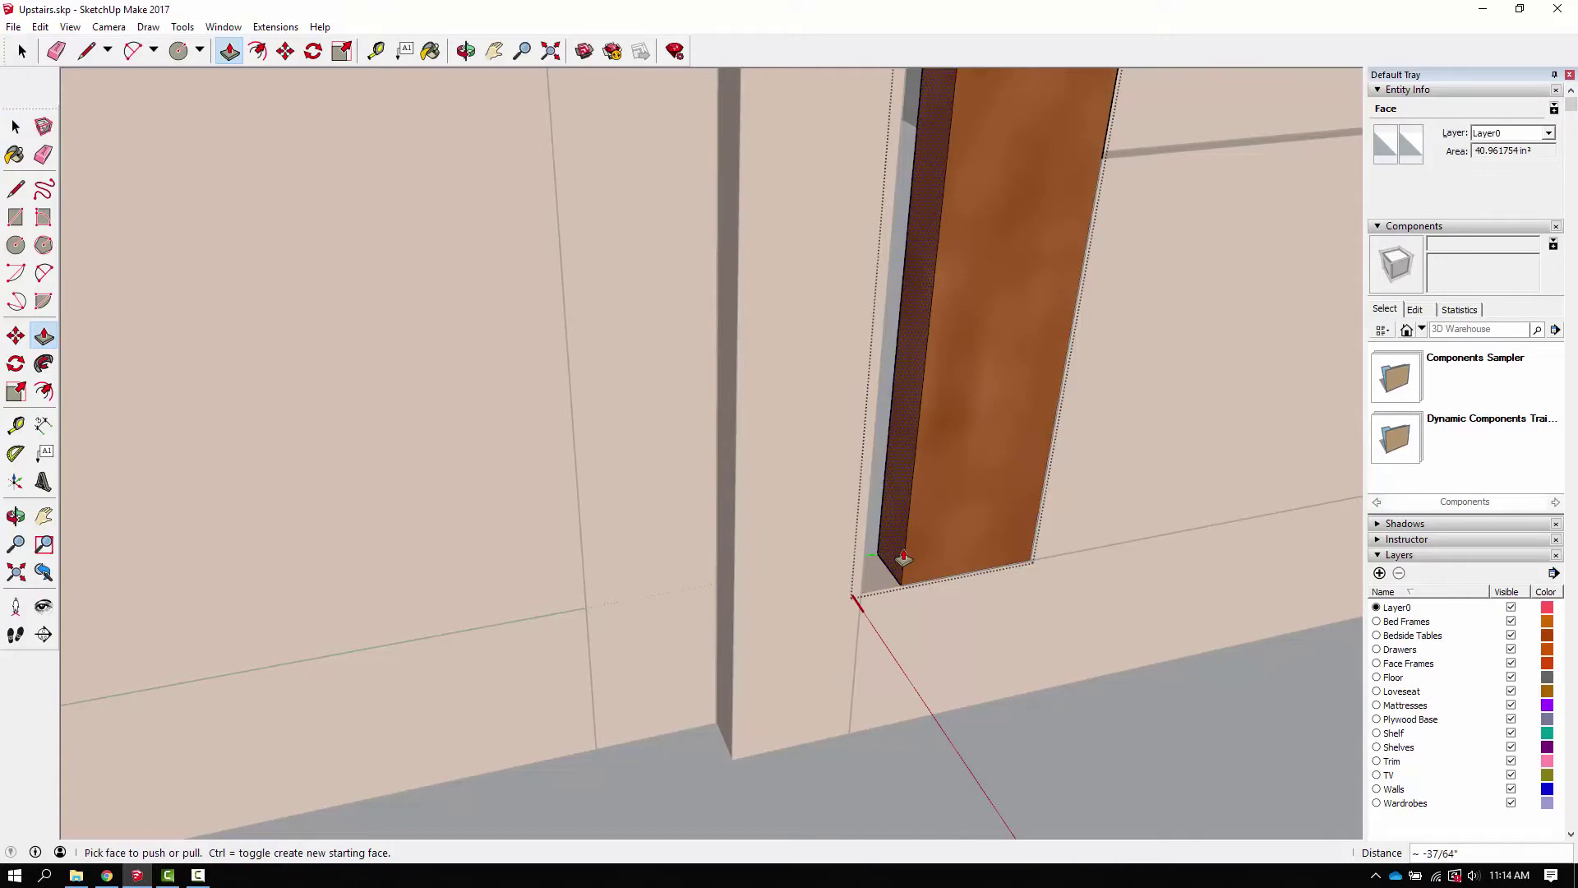
left_click(903, 558)
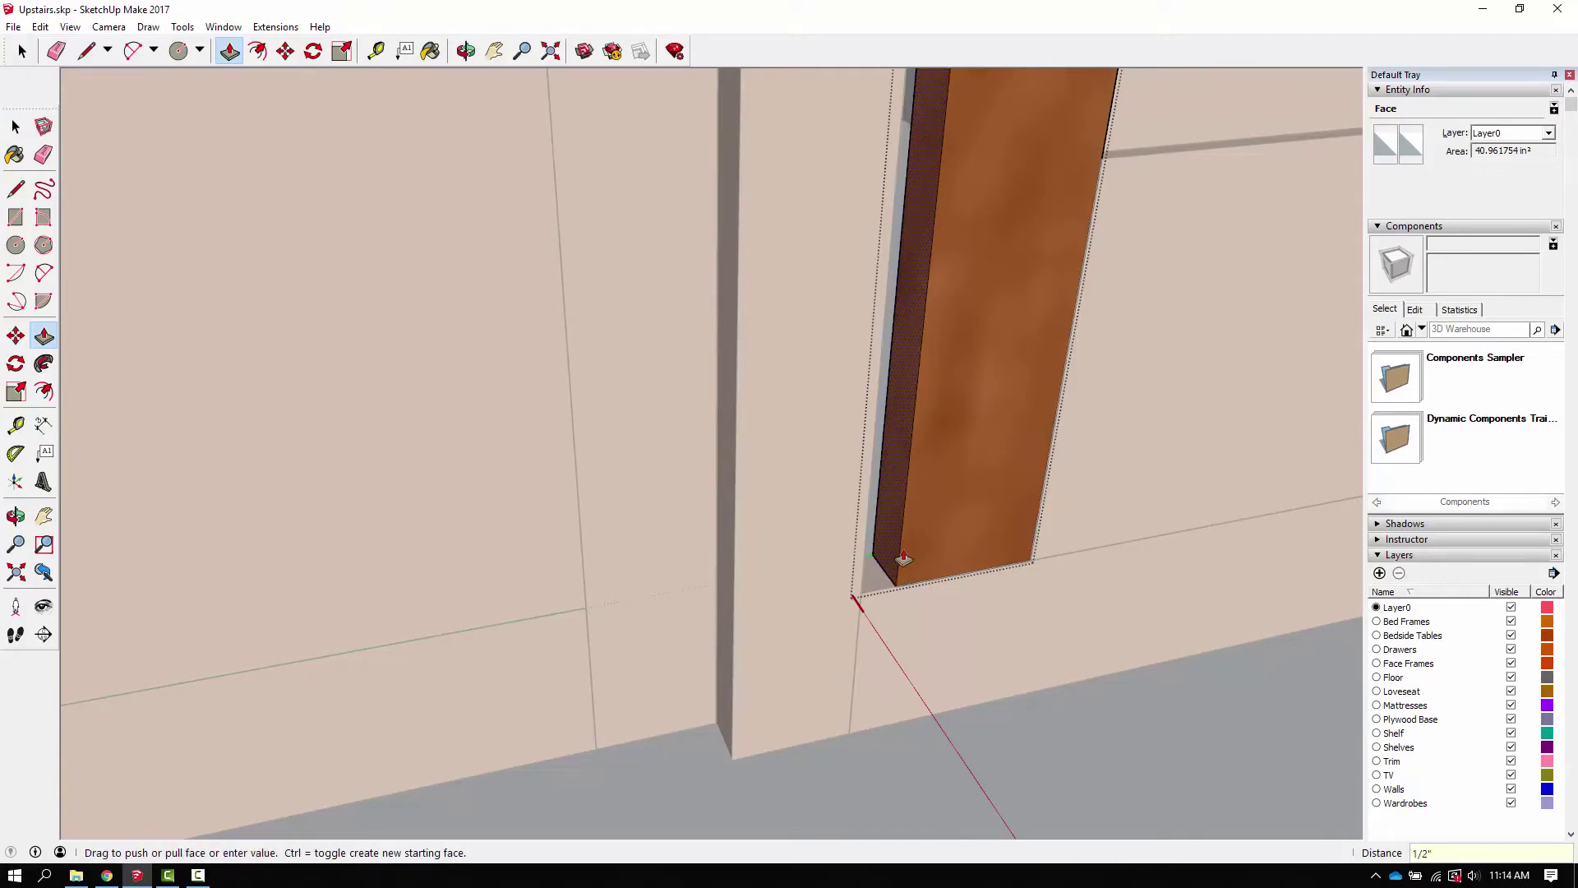
left_click(904, 558)
key("space")
left_click(1058, 737)
Step: Move the narrowed left stile by its lower outer corner back against the wardrobe frame's left stile
left_click(944, 543)
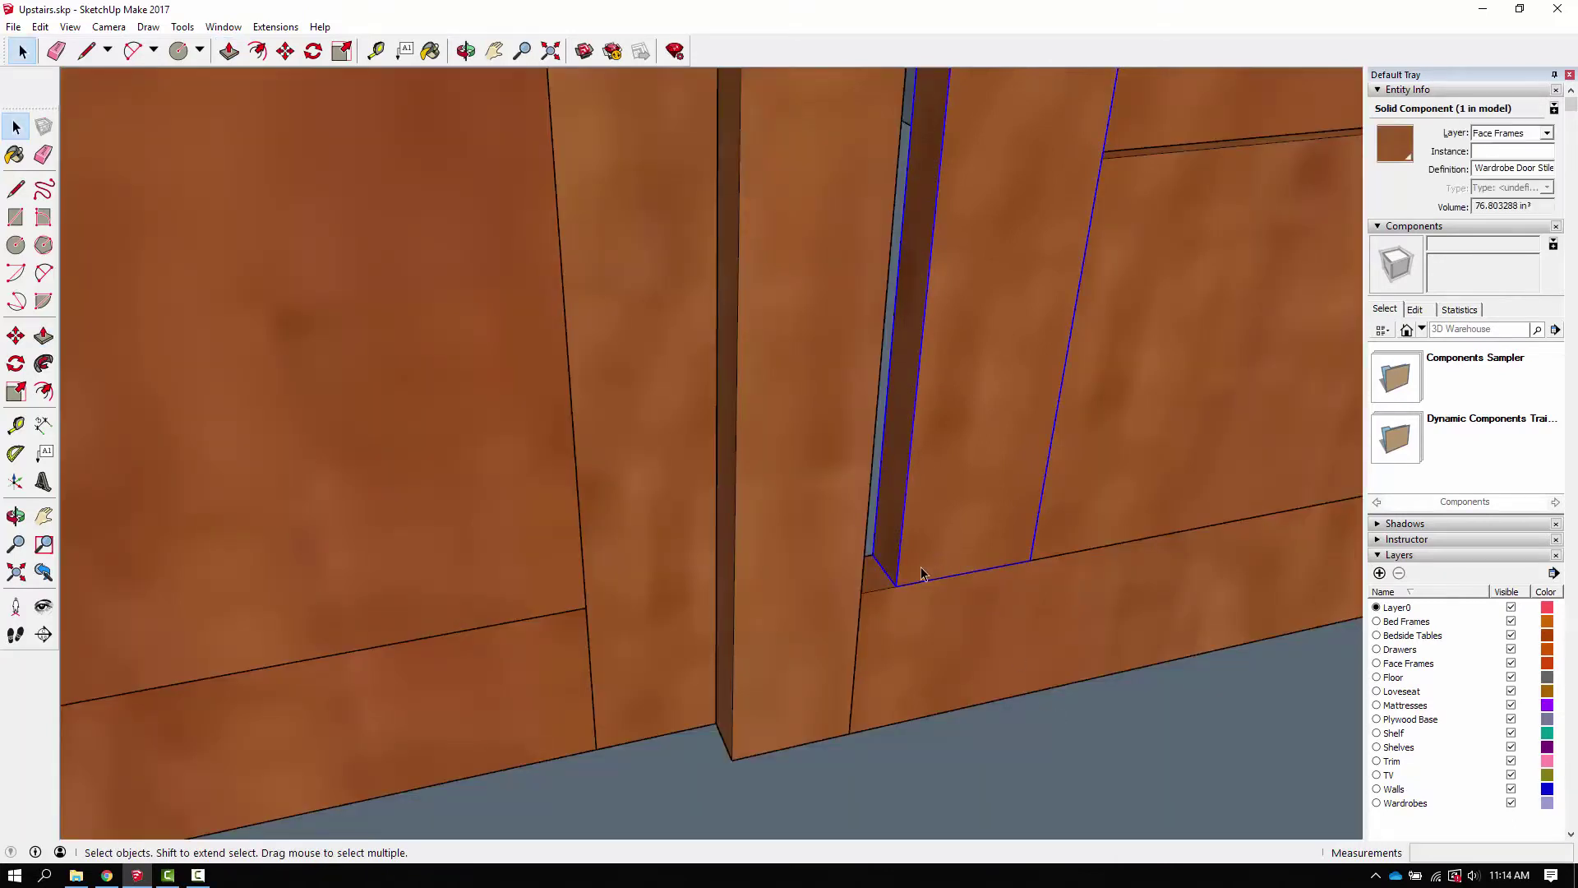
key("m")
left_click(896, 586)
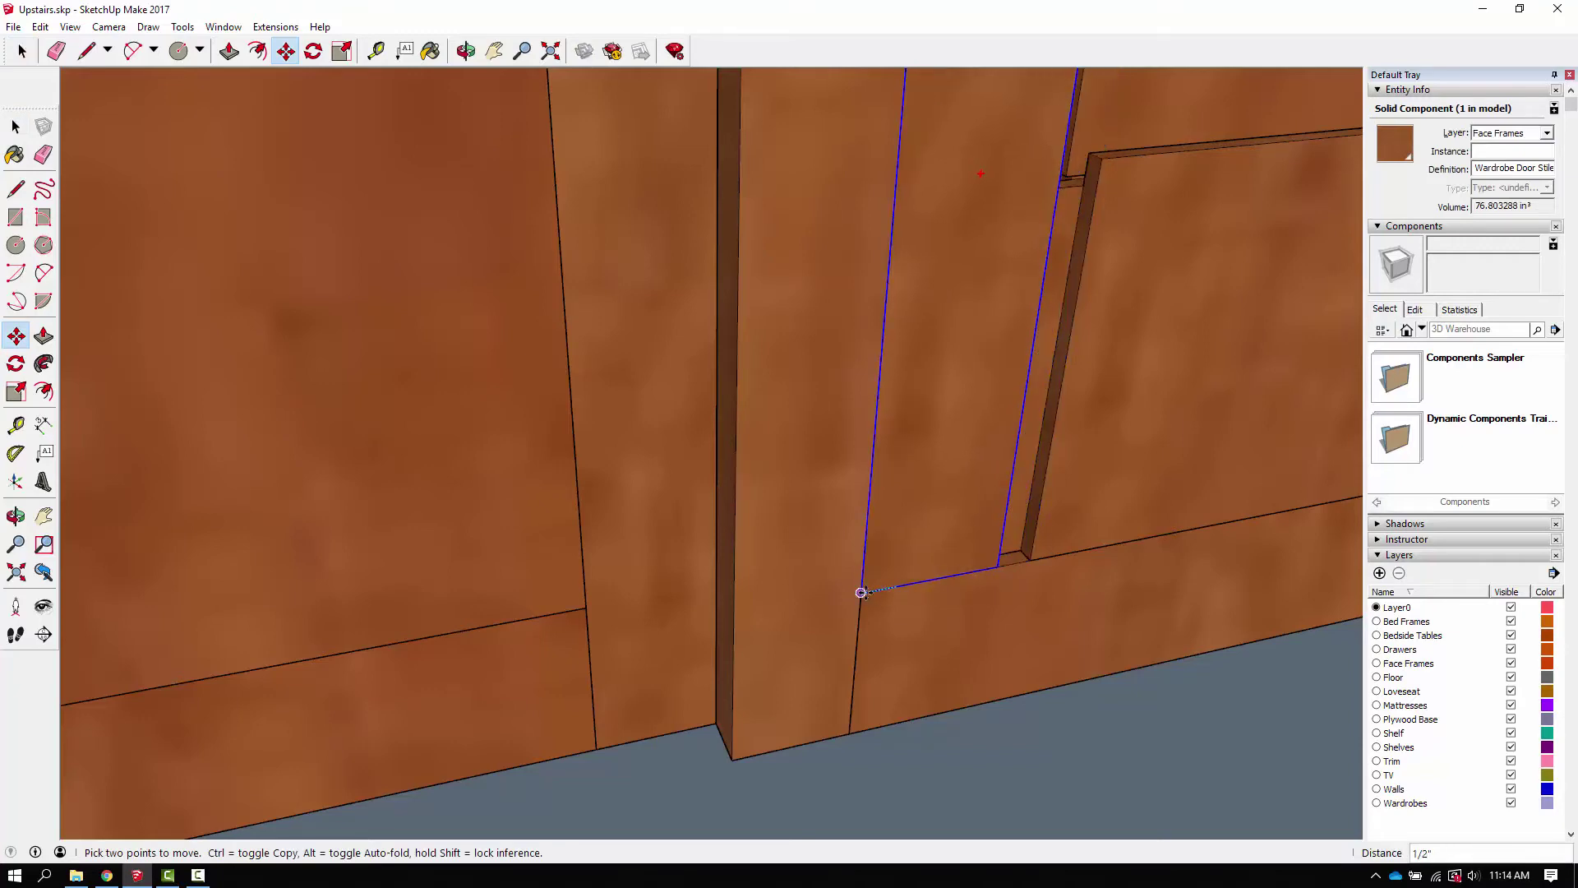
left_click(862, 593)
scroll(861, 593, "down", 3)
key("space")
Step: Move the door's lower rail sideways by its end corner to meet the inner edge of the left stile
left_click(1017, 536)
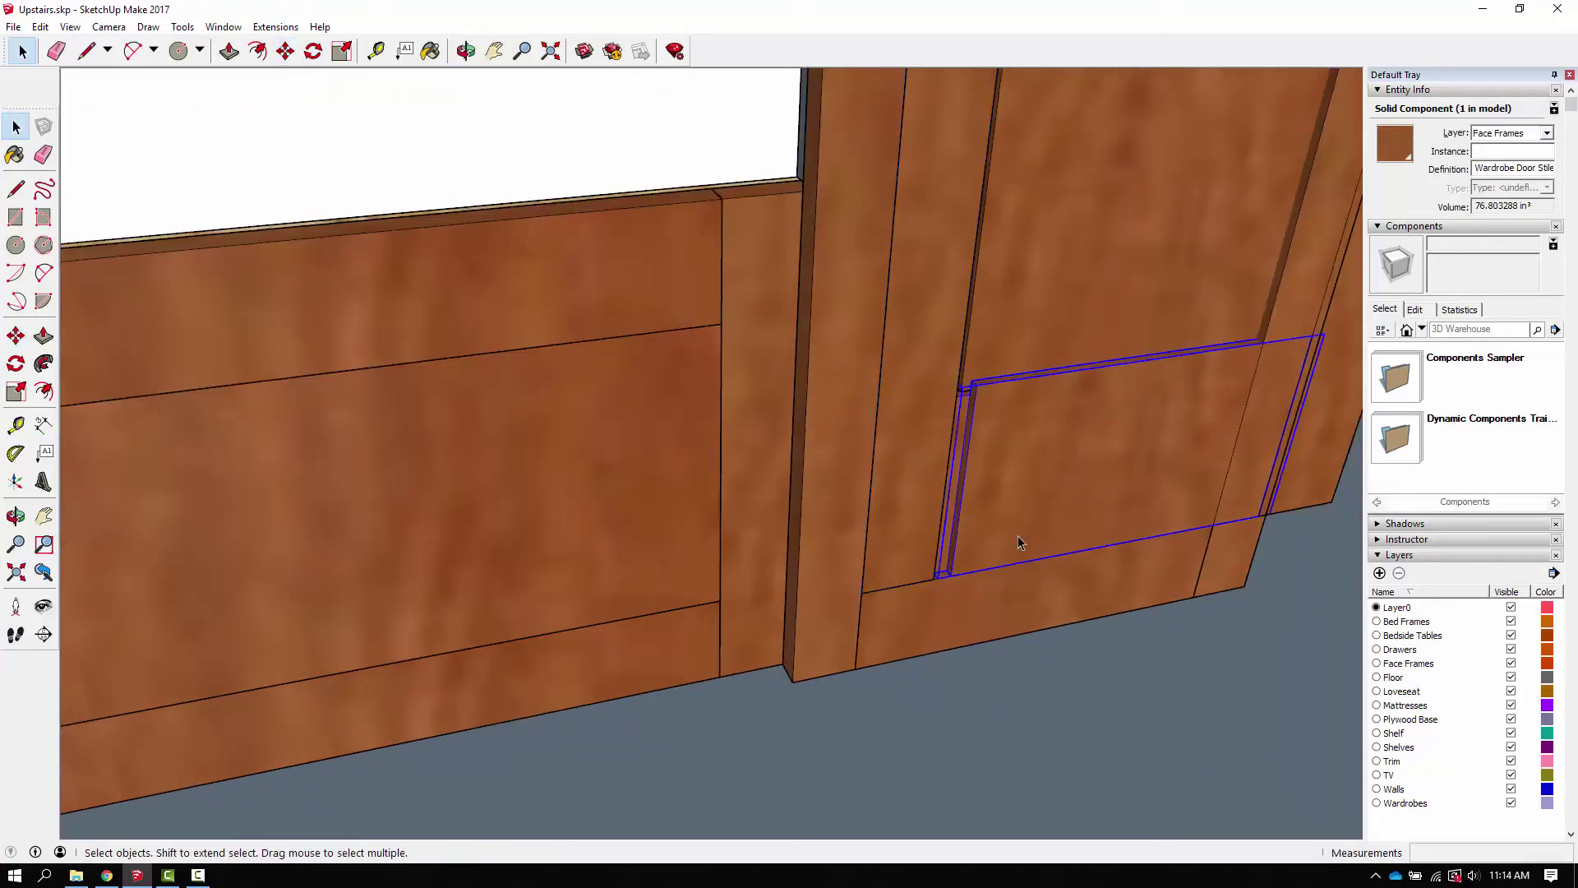
scroll(982, 561, "up", 3)
key("m")
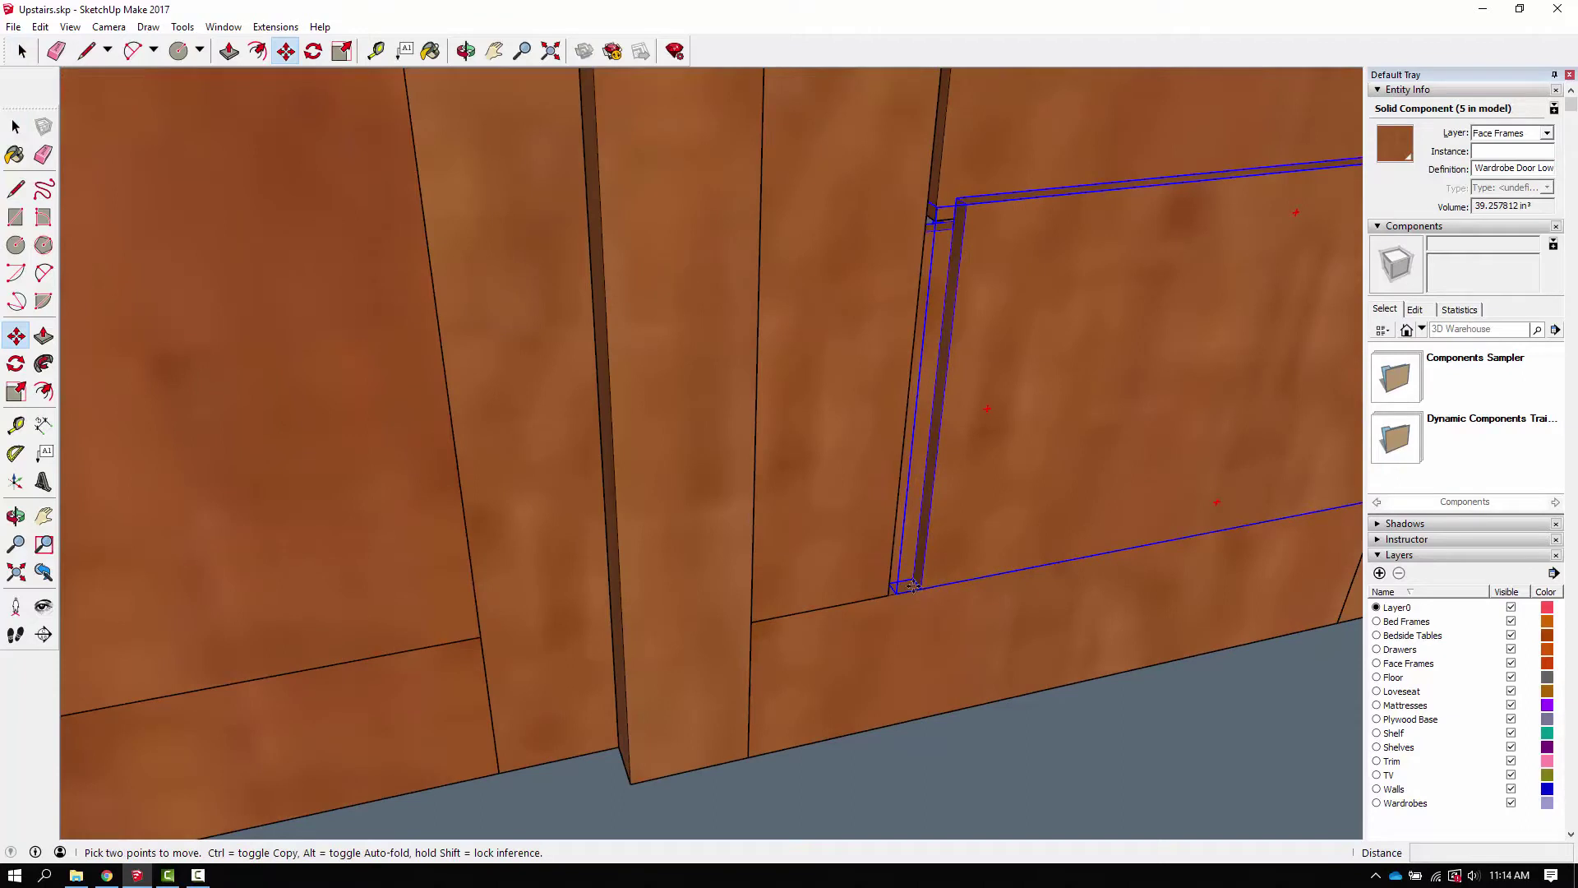
left_click(920, 588)
left_click(889, 595)
key("space")
Step: Move the door panel 1/2" along the green axis toward the left stile
left_click(1010, 160)
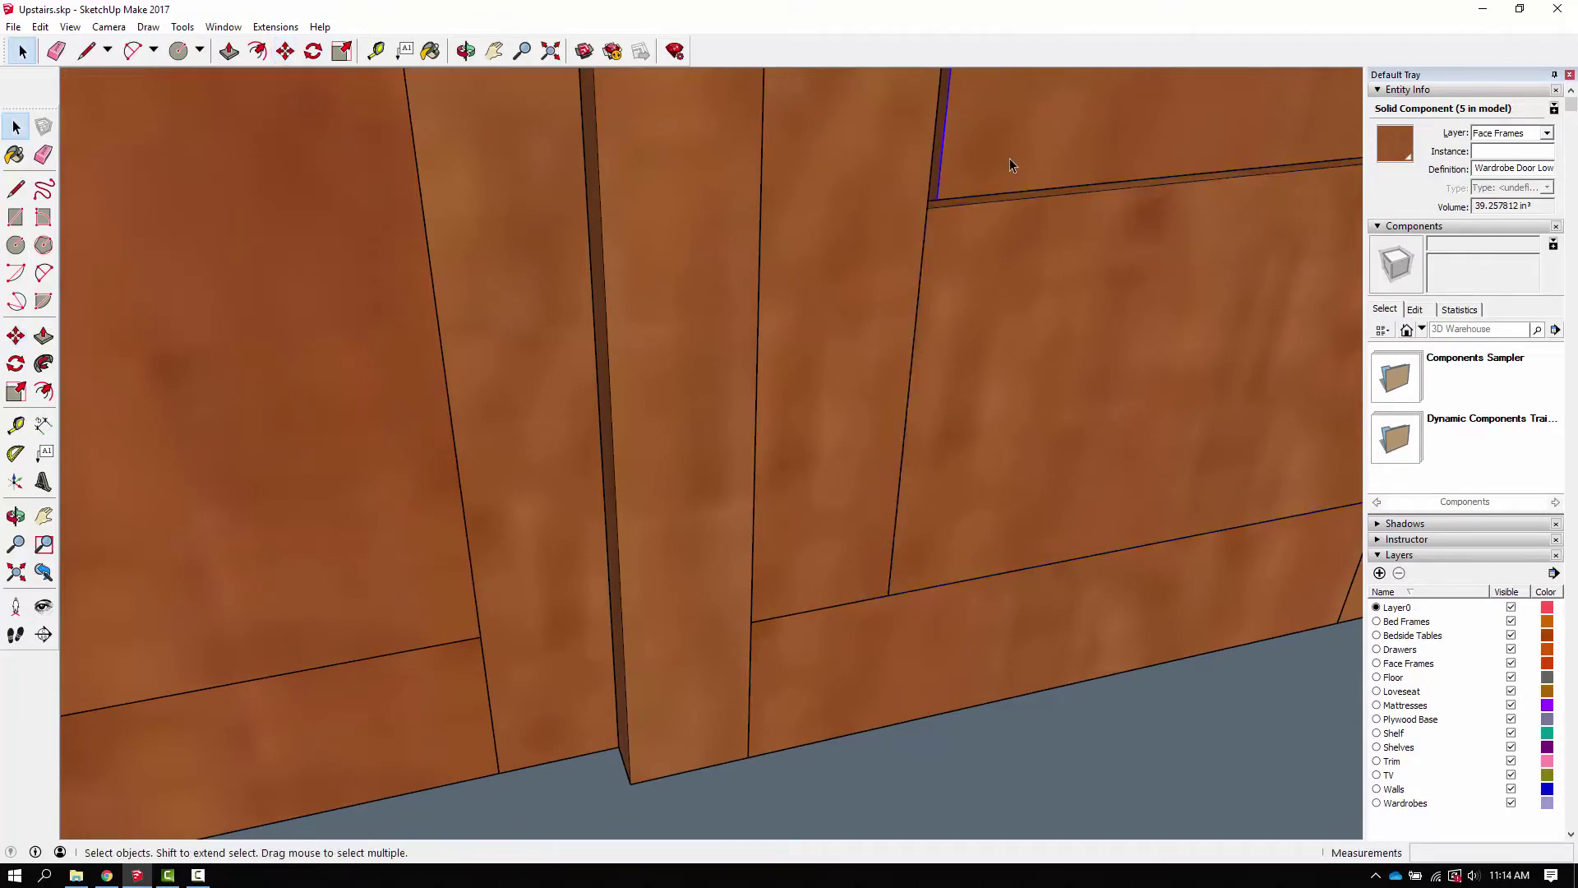
left_click(1018, 157)
key("m")
left_click(1059, 142)
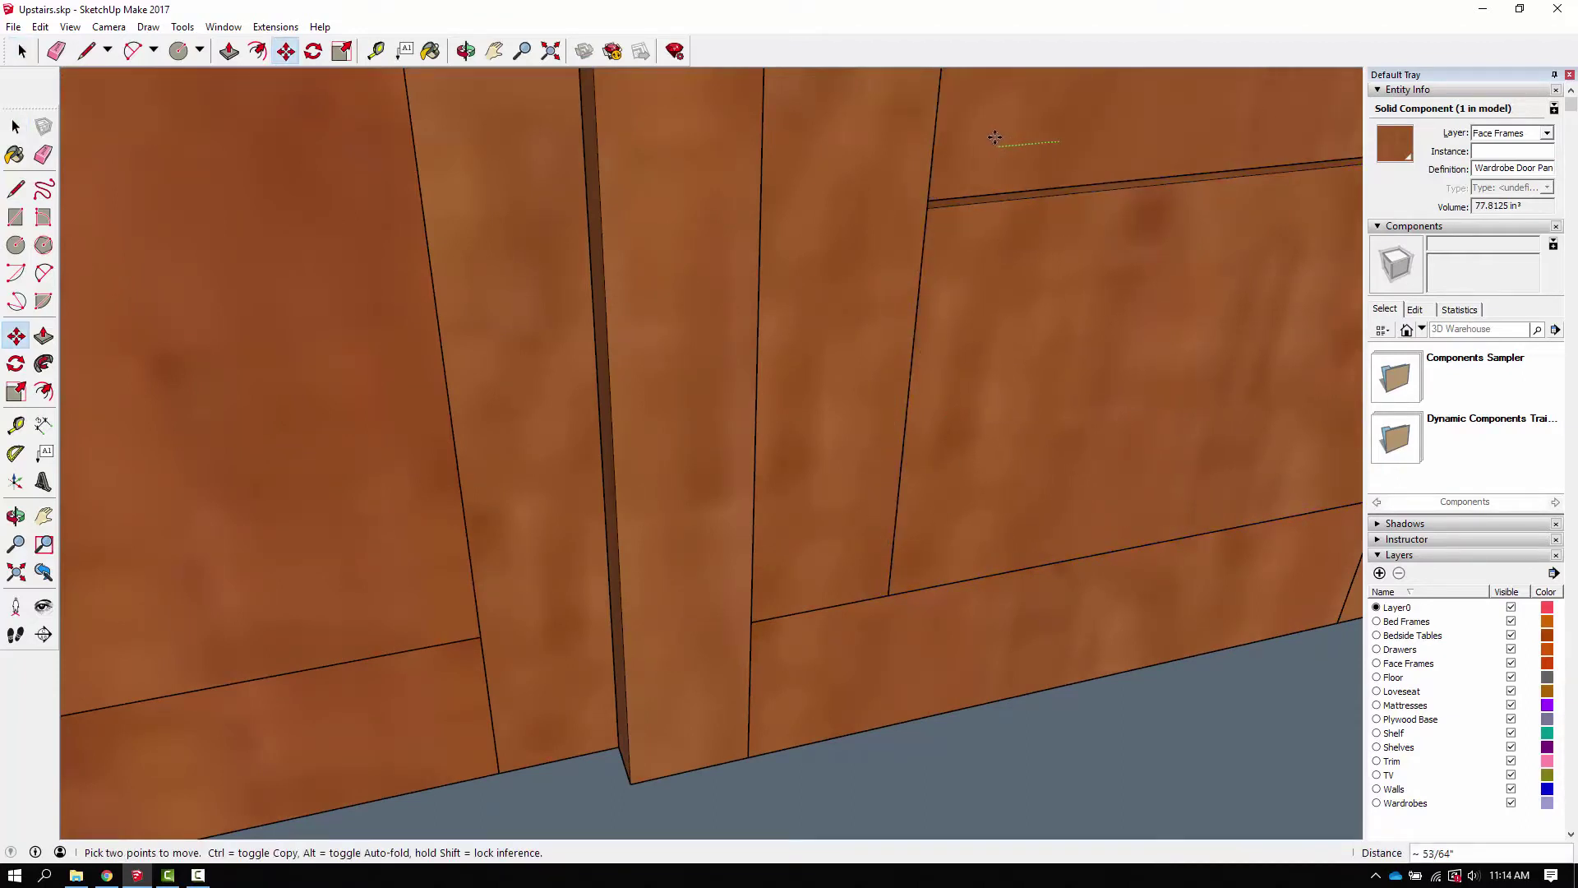
key("Return")
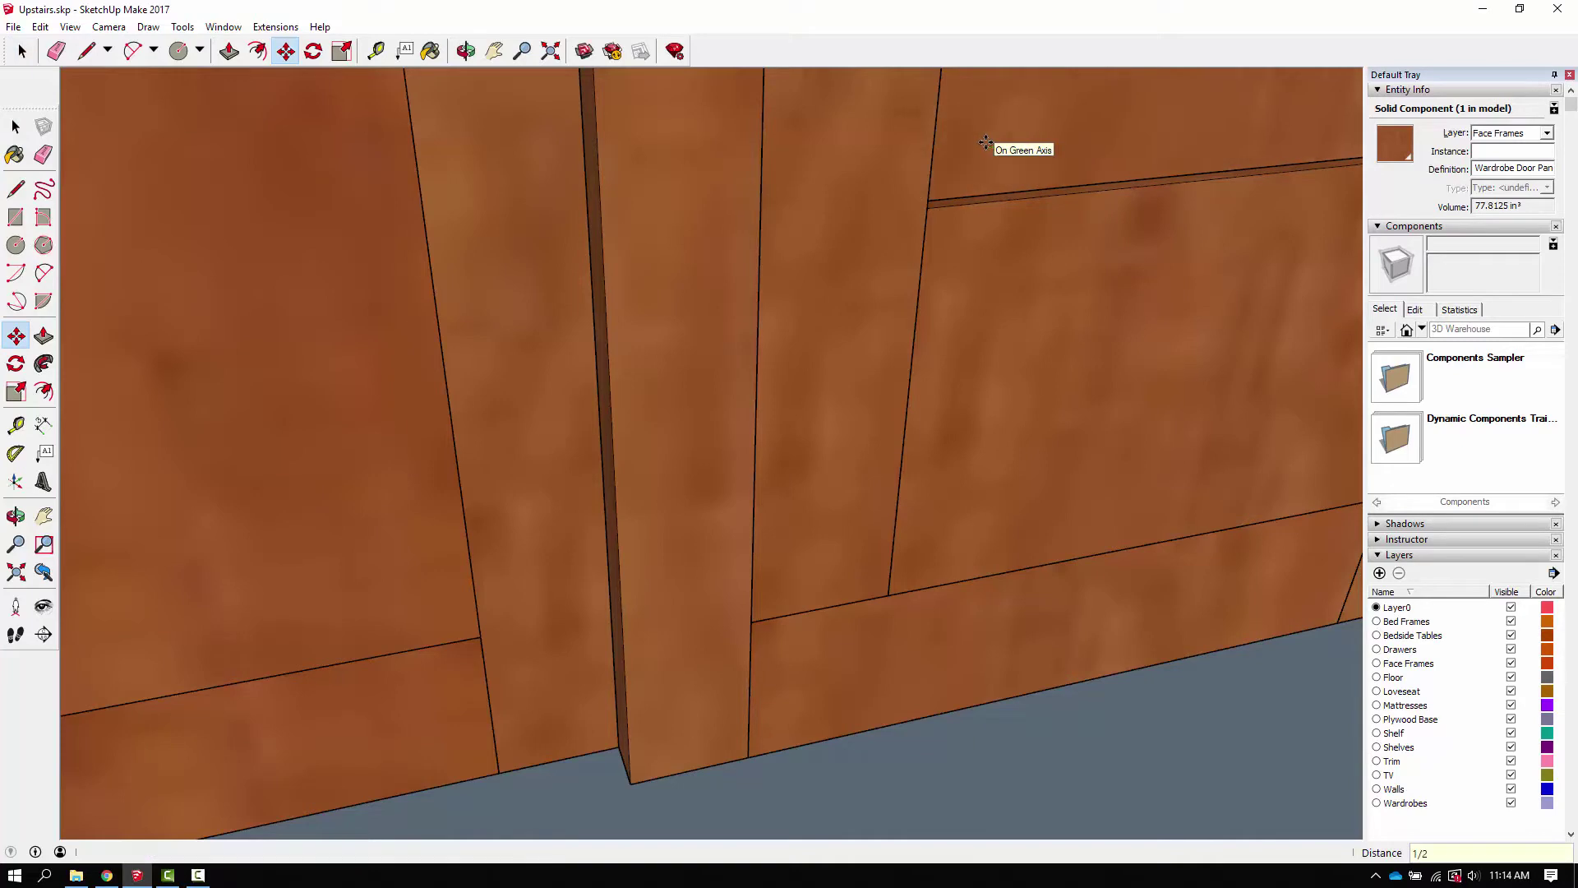
scroll(1009, 146, "down", 4)
scroll(1322, 348, "up", 2)
scroll(1322, 347, "up", 1)
scroll(1110, 338, "down", 5)
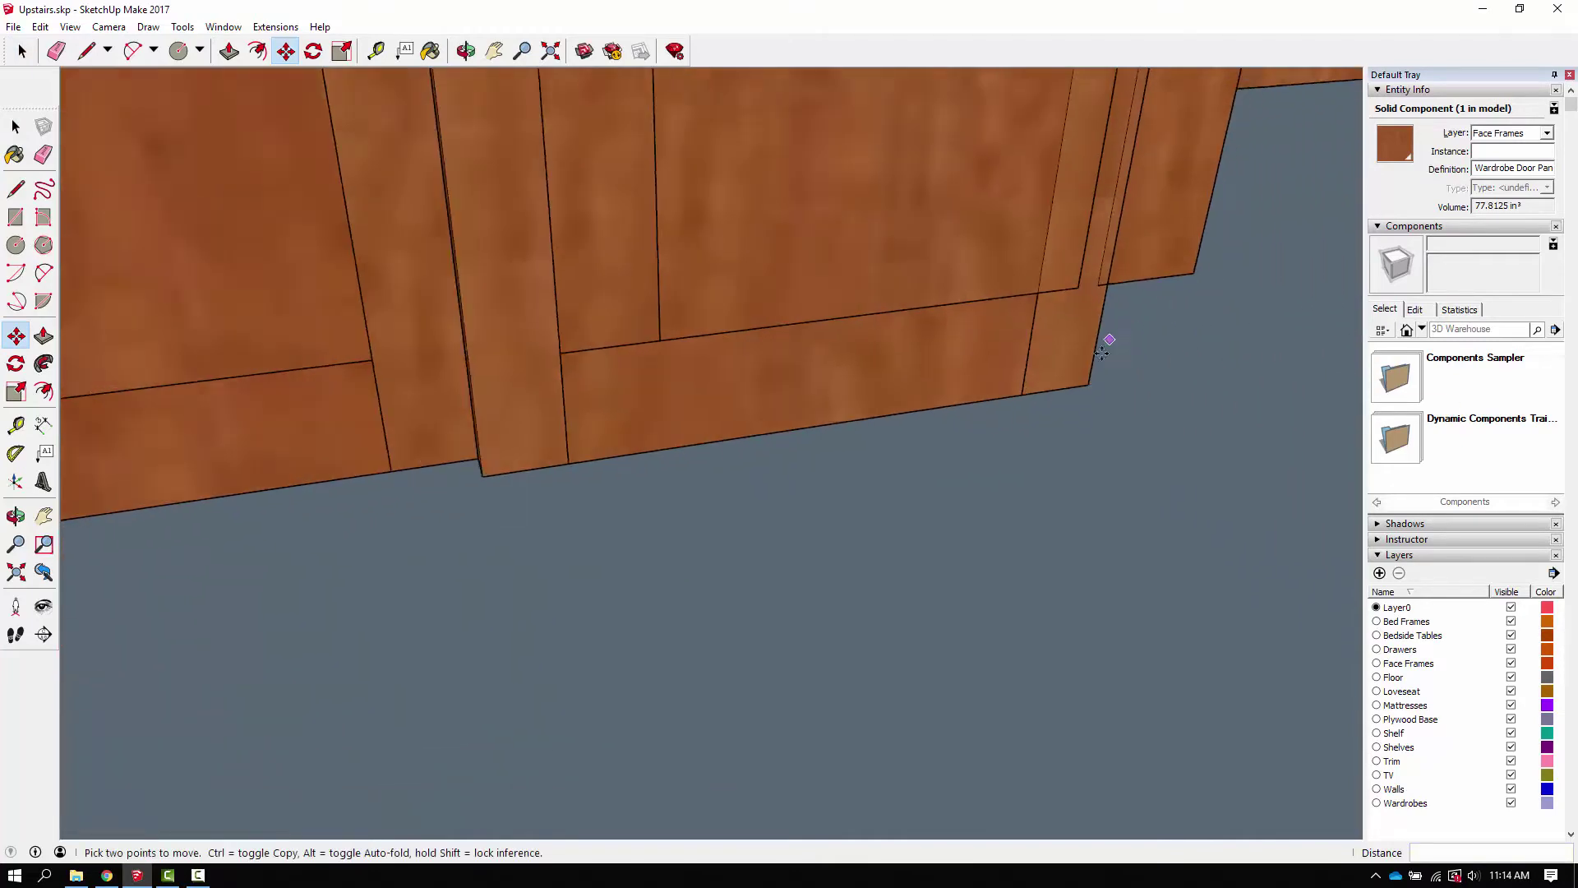
key("space")
Step: Measure the width of the door's right stile at its lower end
scroll(1043, 506, "down", 6)
left_click(1110, 483)
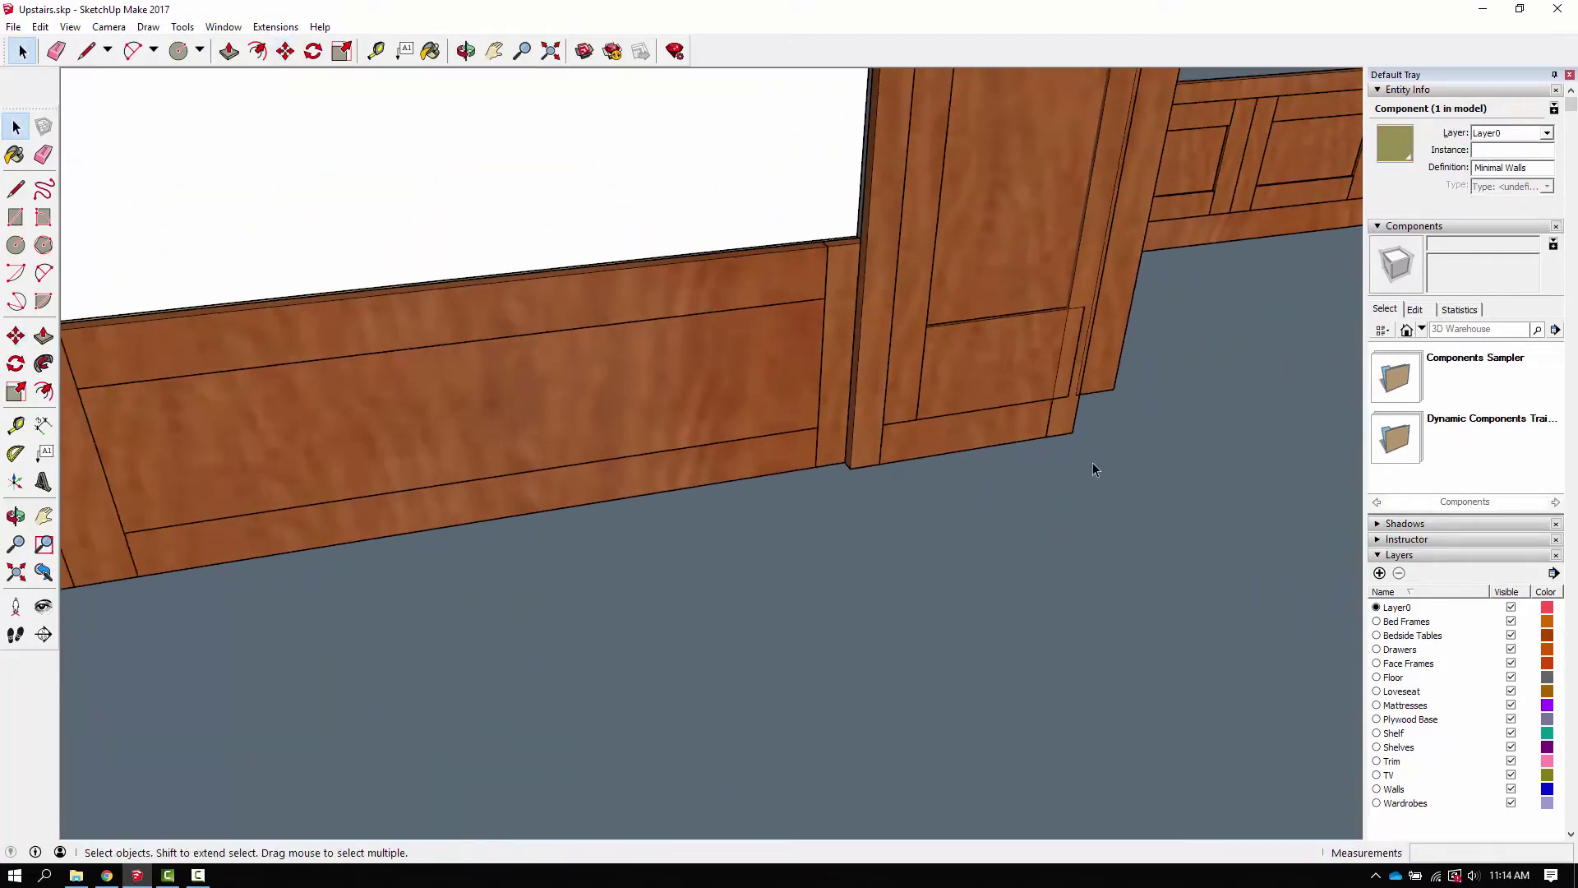
scroll(1093, 469, "up", 2)
middle_click_drag(1039, 503, 889, 462)
left_click(886, 452)
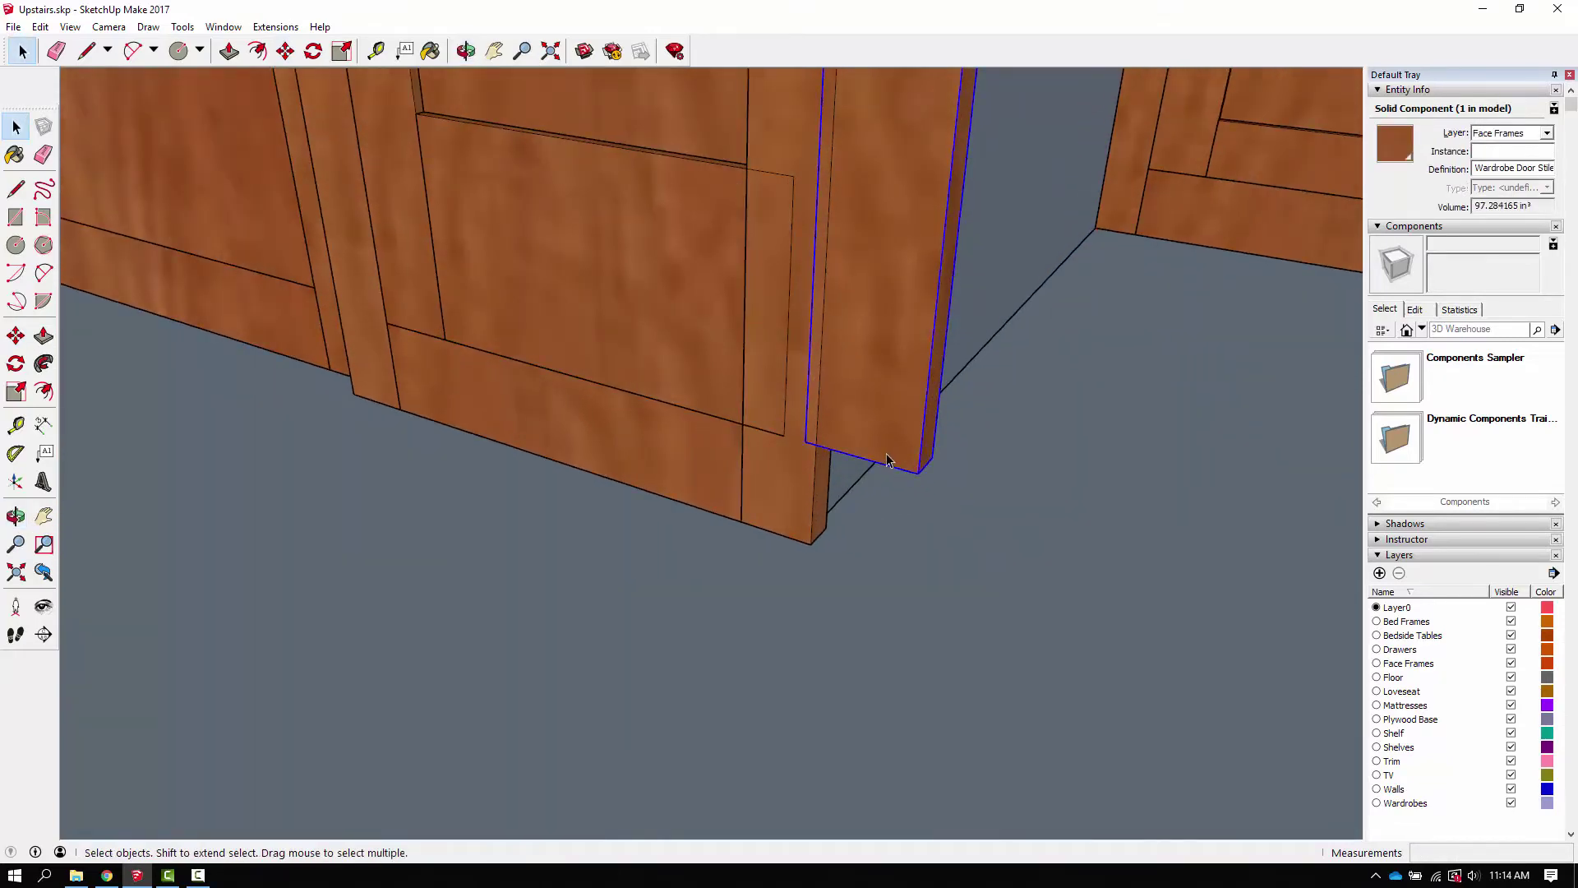
key("t")
left_click(927, 459)
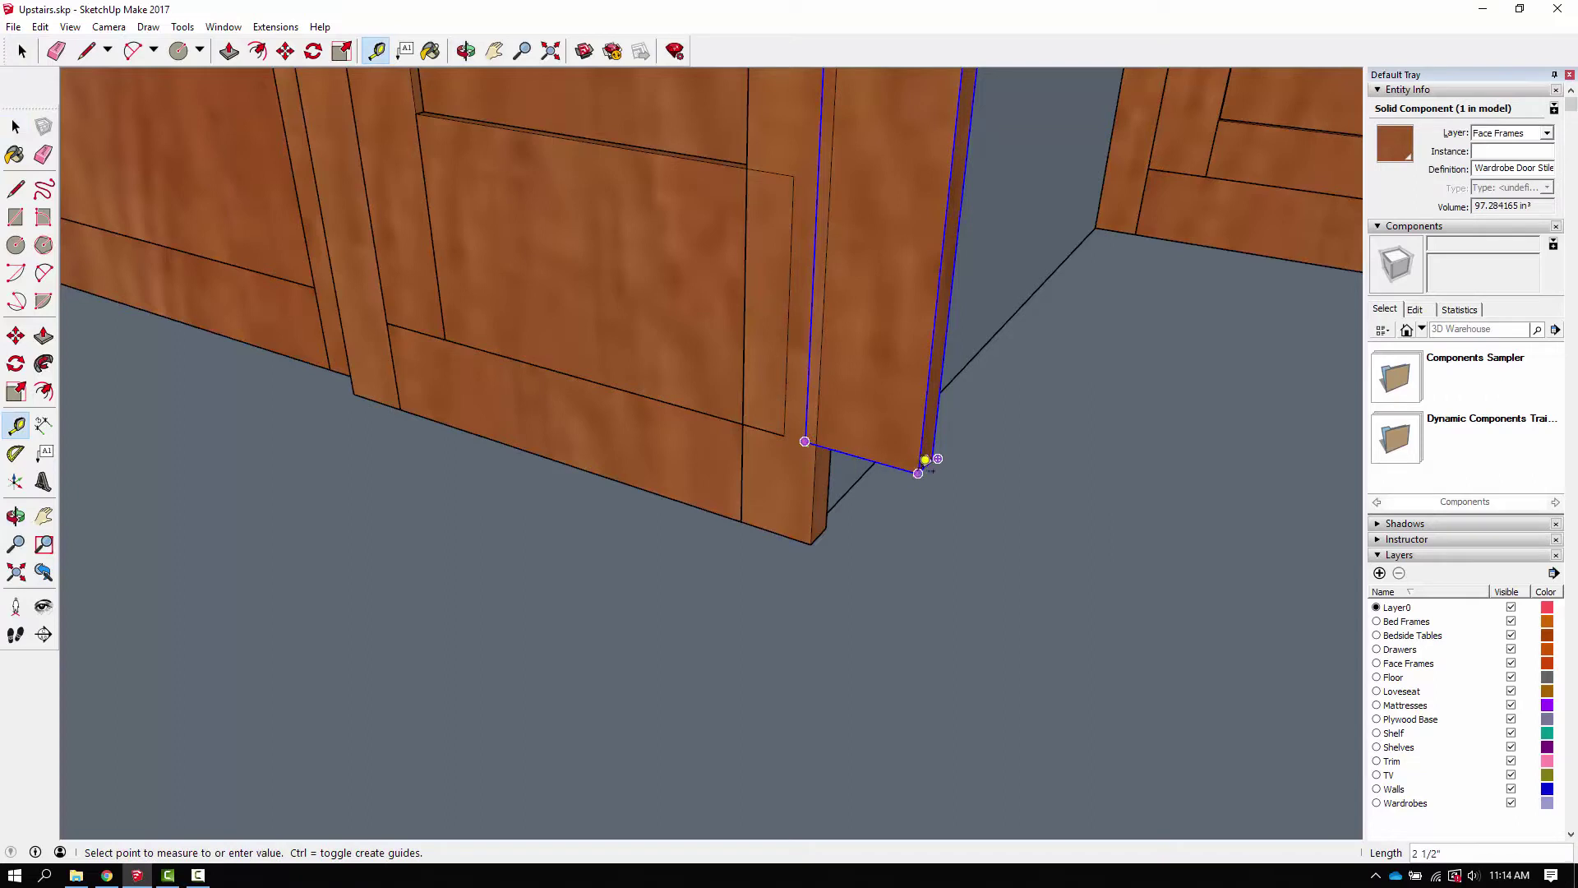
key("space")
Step: Narrow the door's right stile by 1/2" from its outer edge with Push/Pull, and leave component editing
double_click(878, 403)
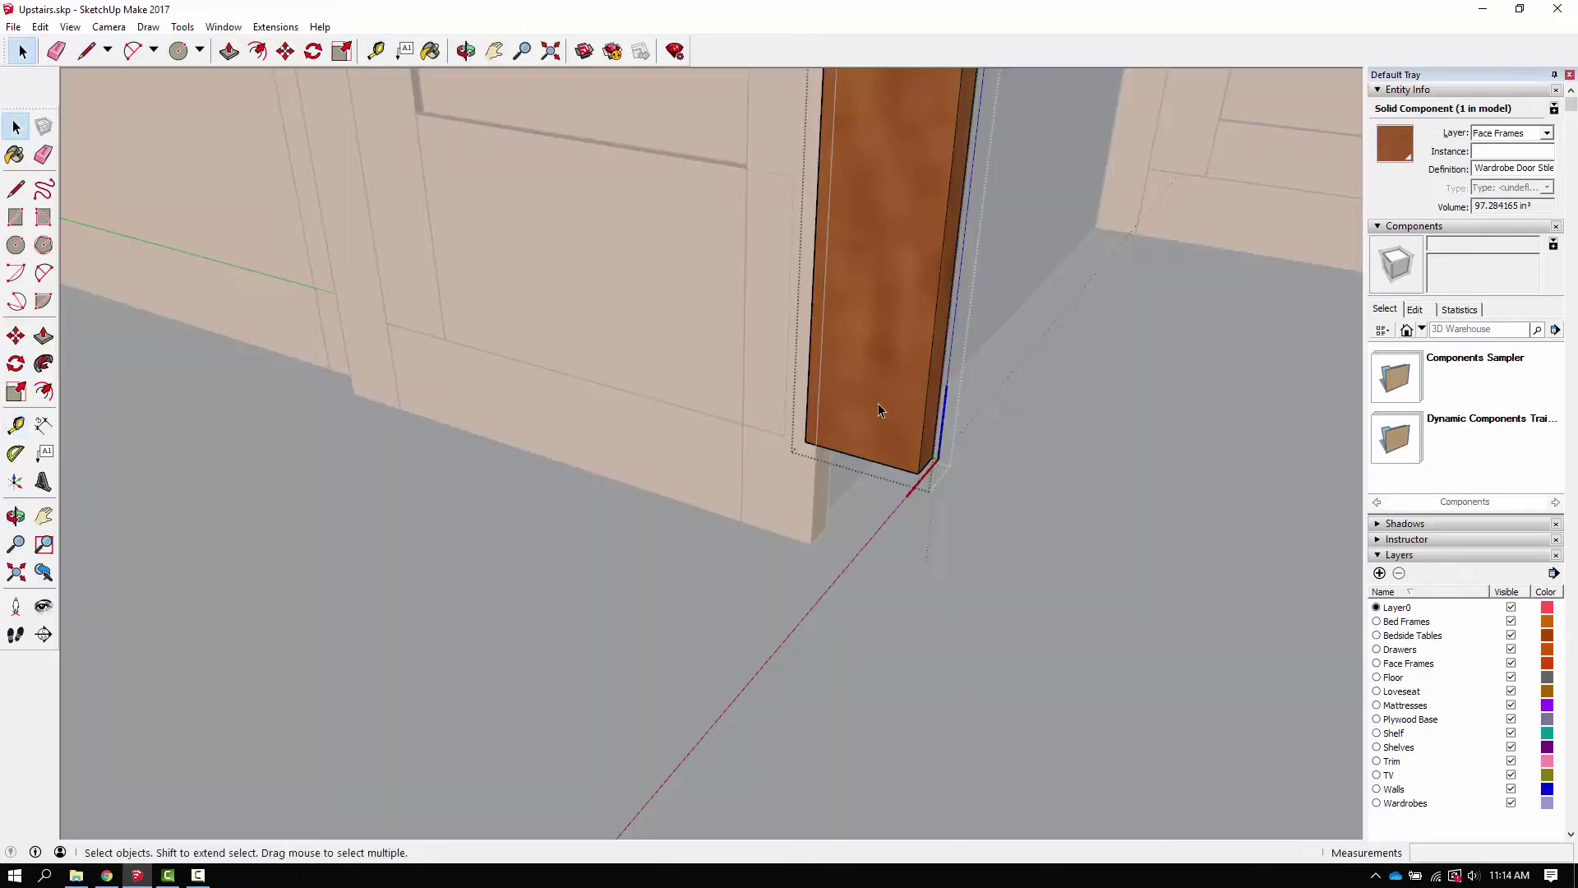
key("p")
left_click_drag(930, 425, 871, 417)
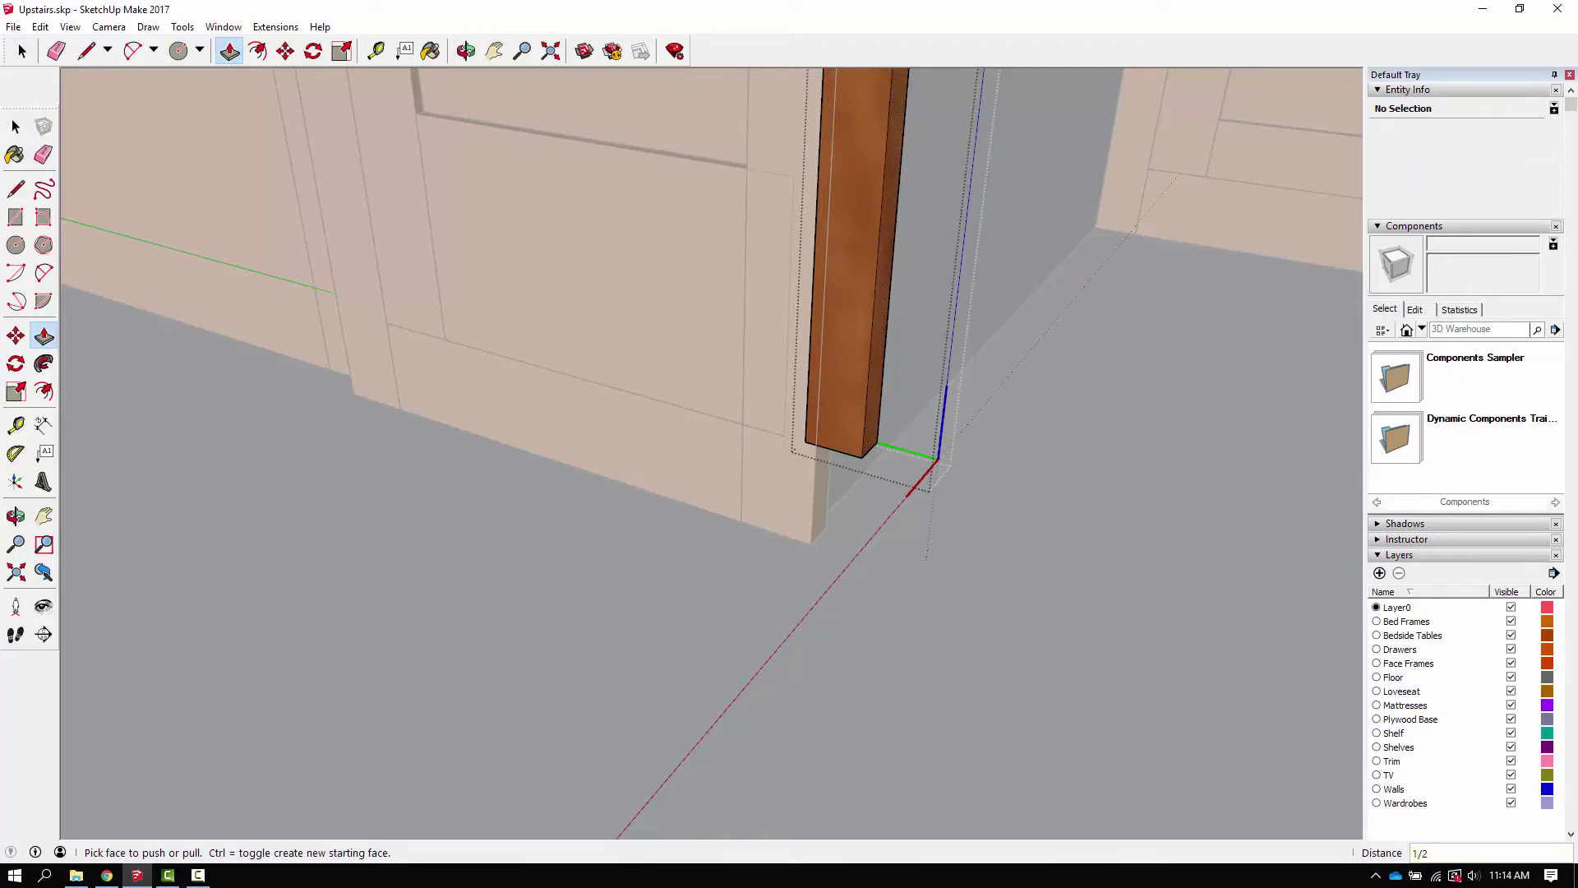
key("Escape")
scroll(937, 518, "up", 4)
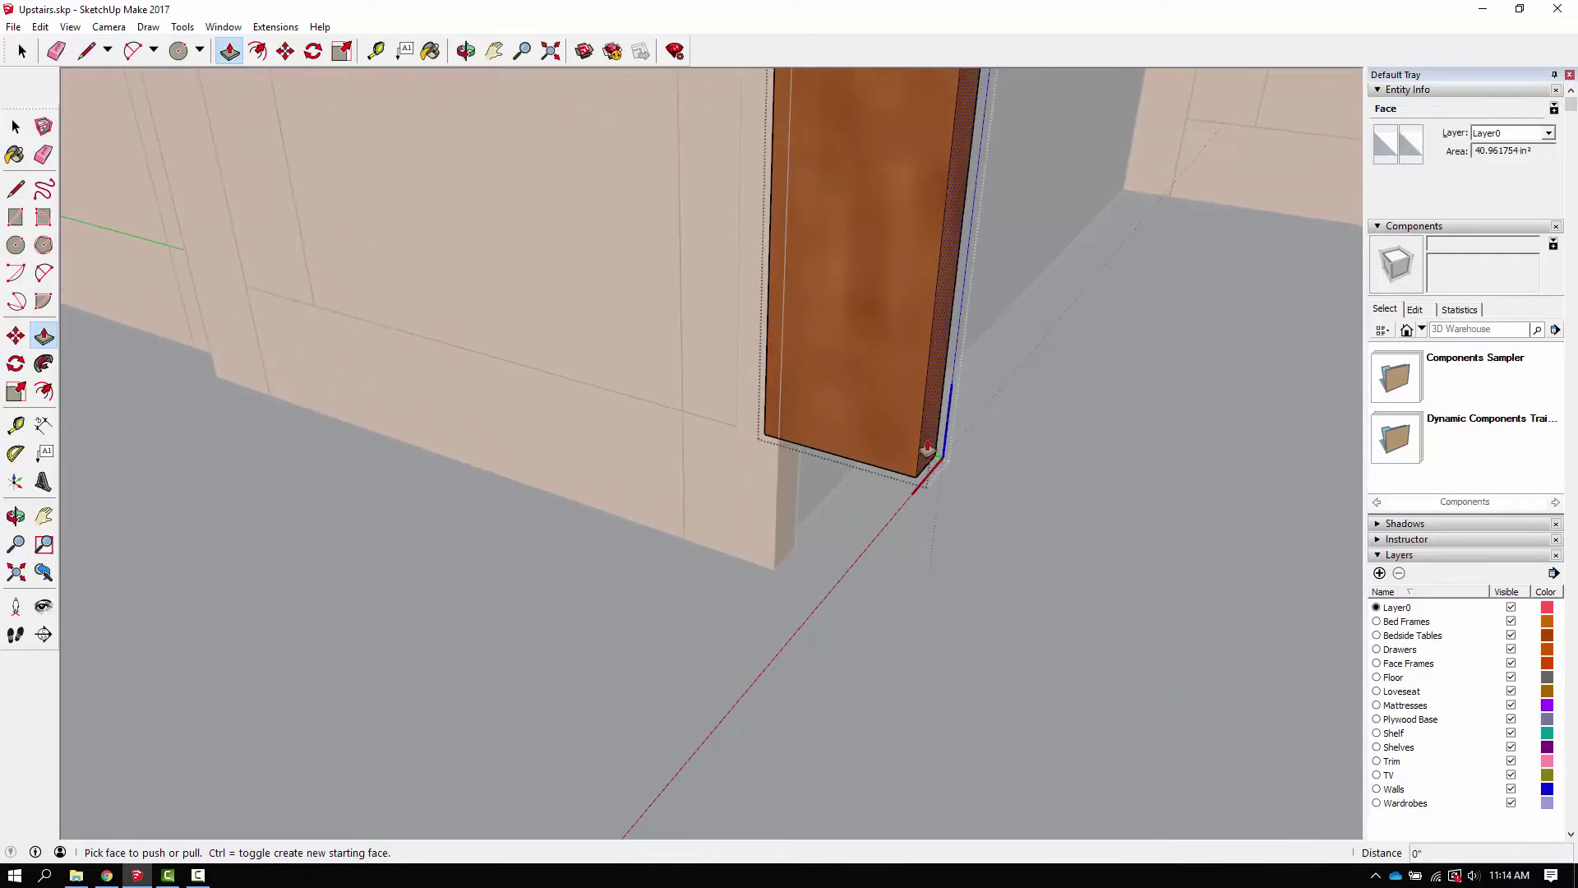
left_click_drag(927, 448, 907, 448)
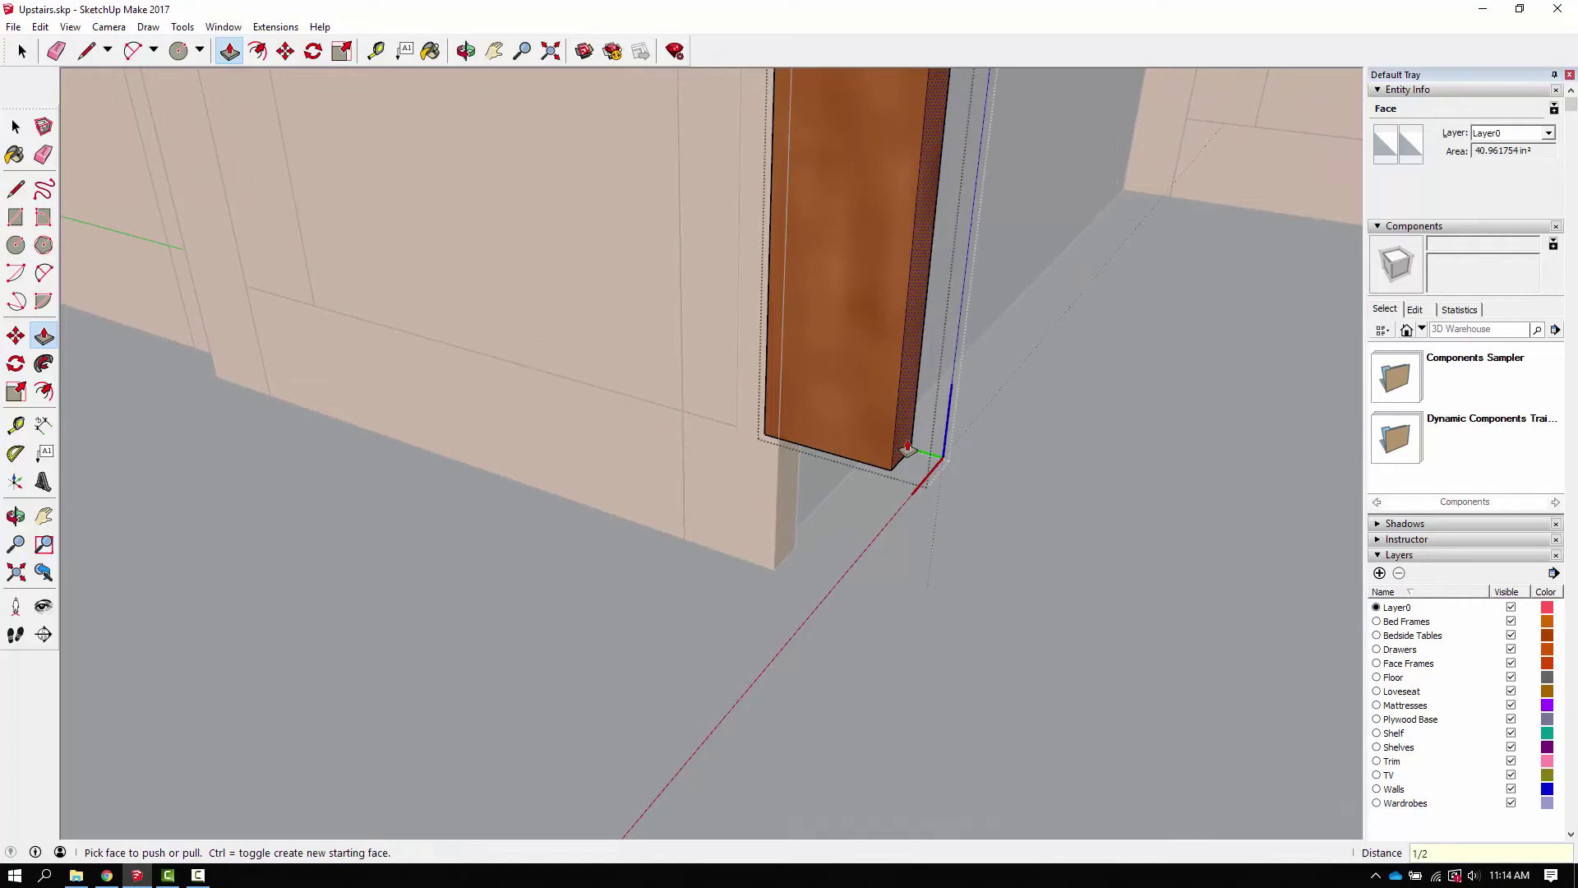
key("Return")
key("space")
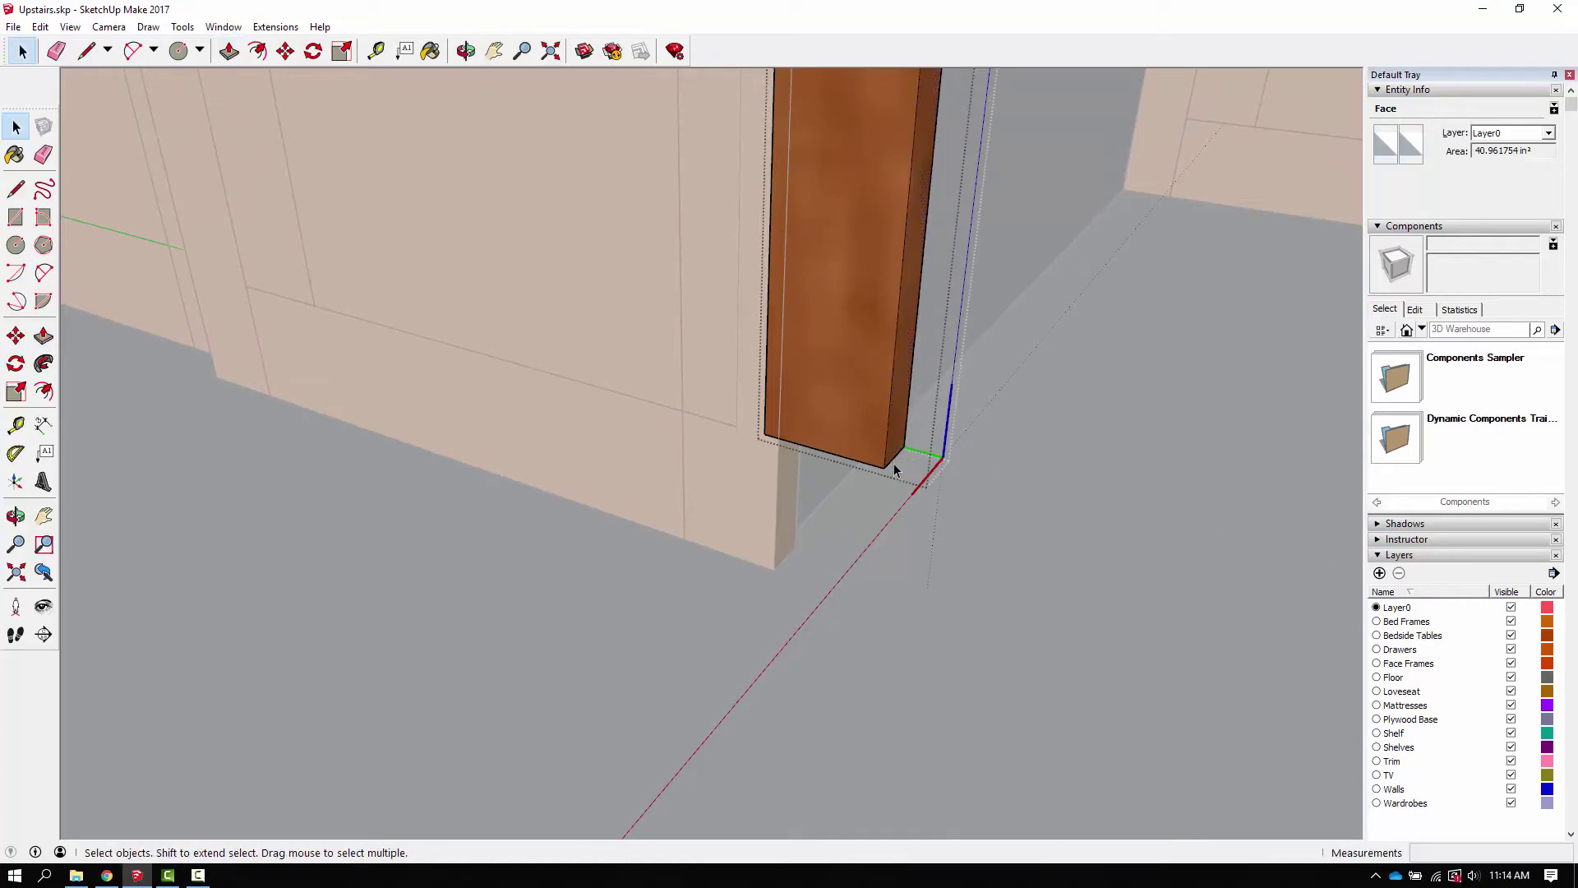
left_click(976, 579)
Step: Move the right stile by its lower outer corner to the inner corner where the frame's lower rail meets its right stile
key("m")
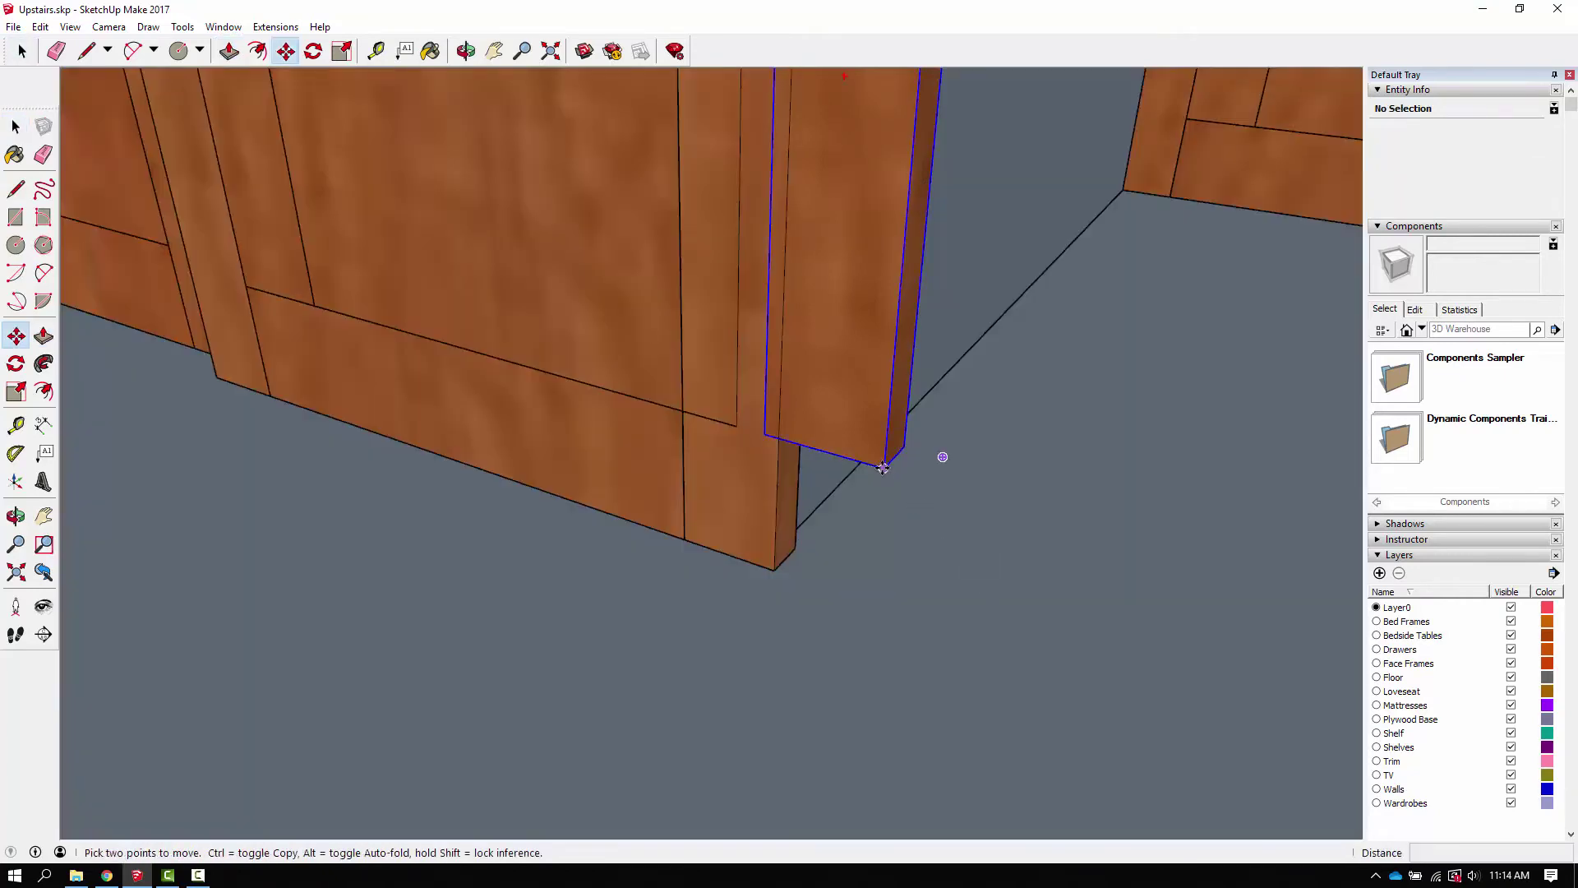
left_click(886, 467)
left_click(683, 410)
key("space")
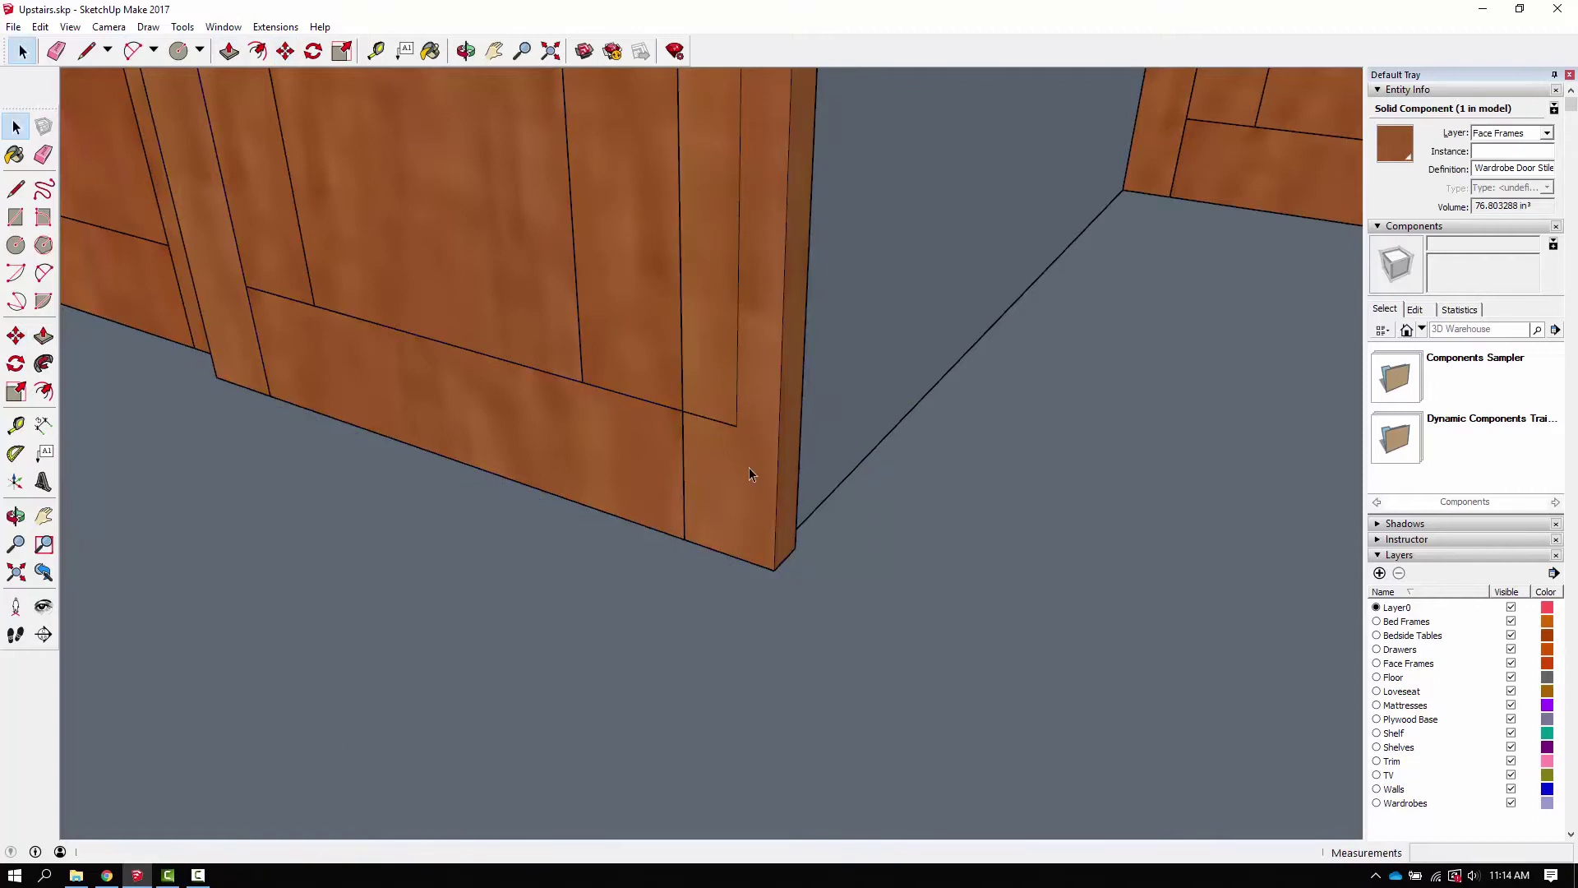
Step: Shorten the door's lower rail by moving its right end 3" inward to fit the right stile, and leave component editing
scroll(733, 475, "down", 4)
left_click(721, 415)
double_click(722, 421)
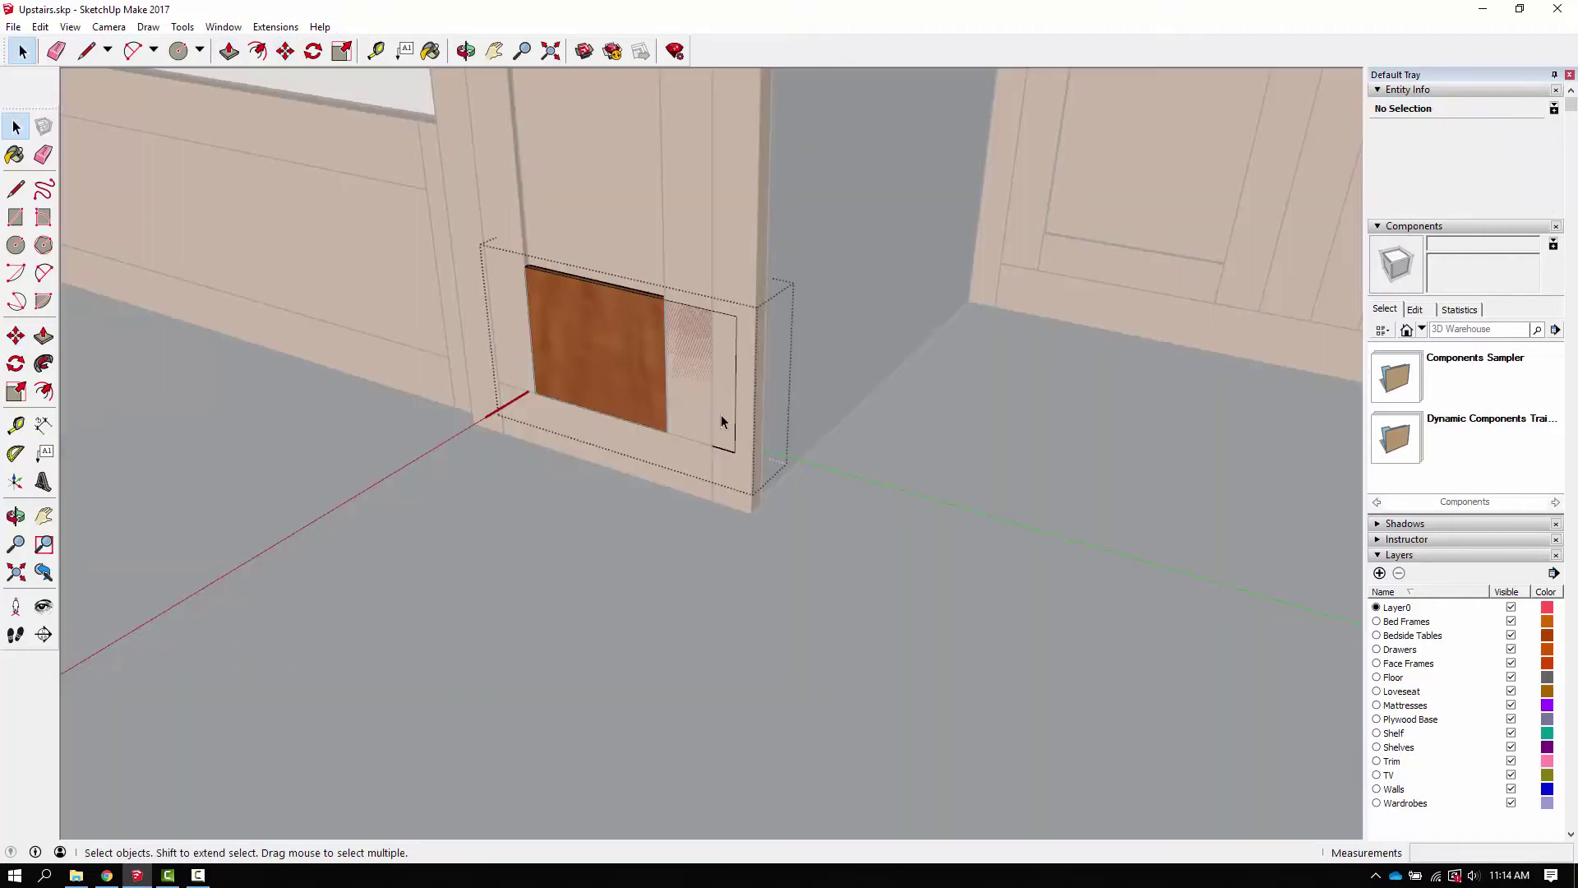
scroll(791, 437, "up", 3)
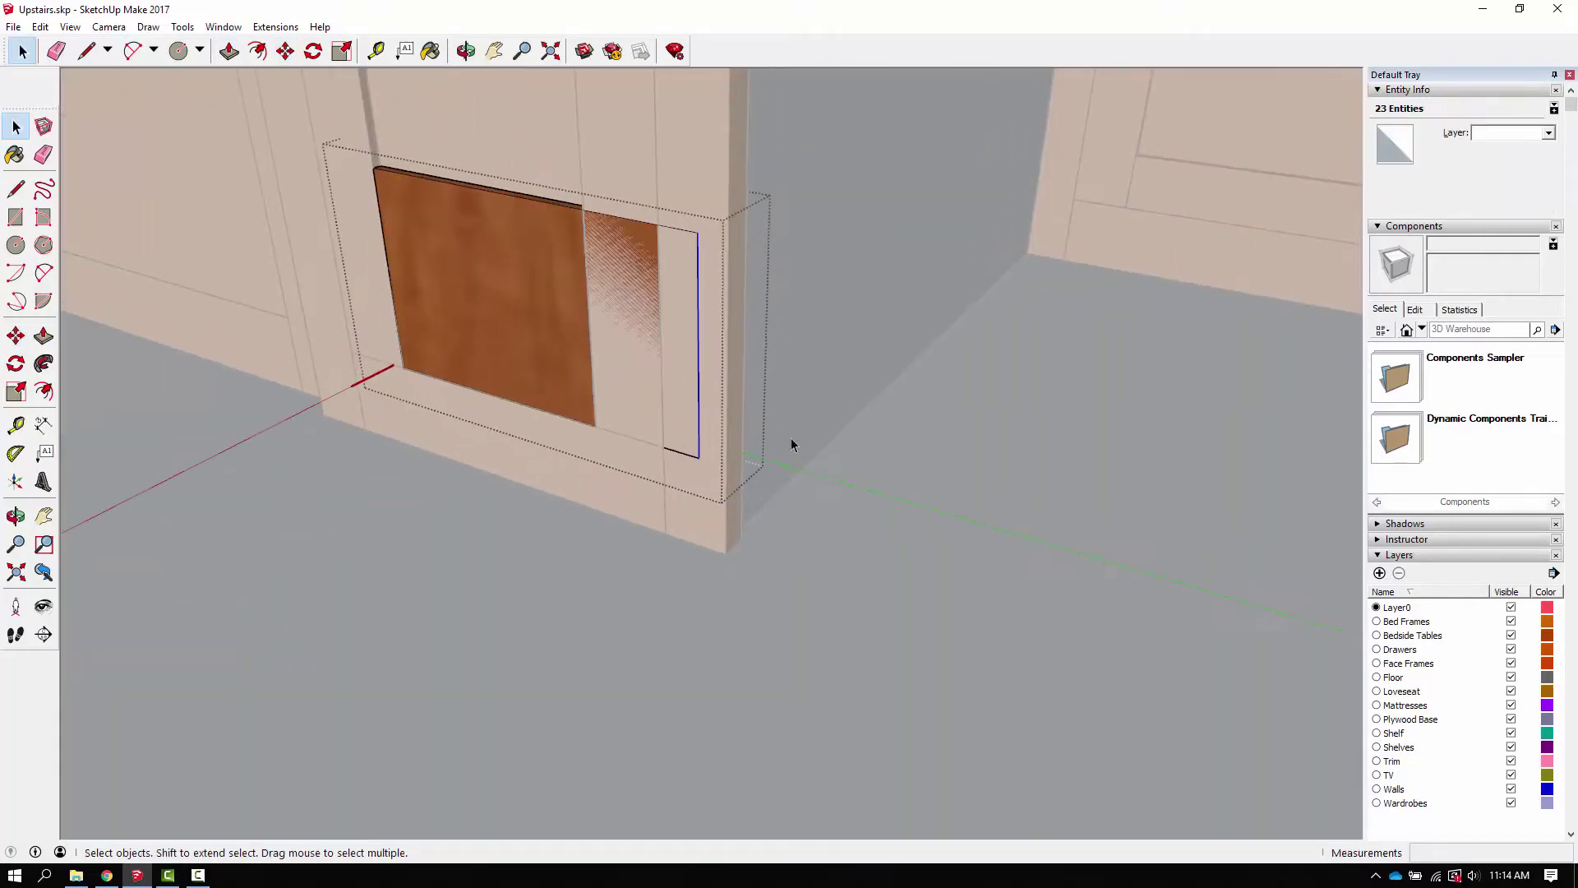
key("ctrl+a")
scroll(574, 421, "up", 2)
key("m")
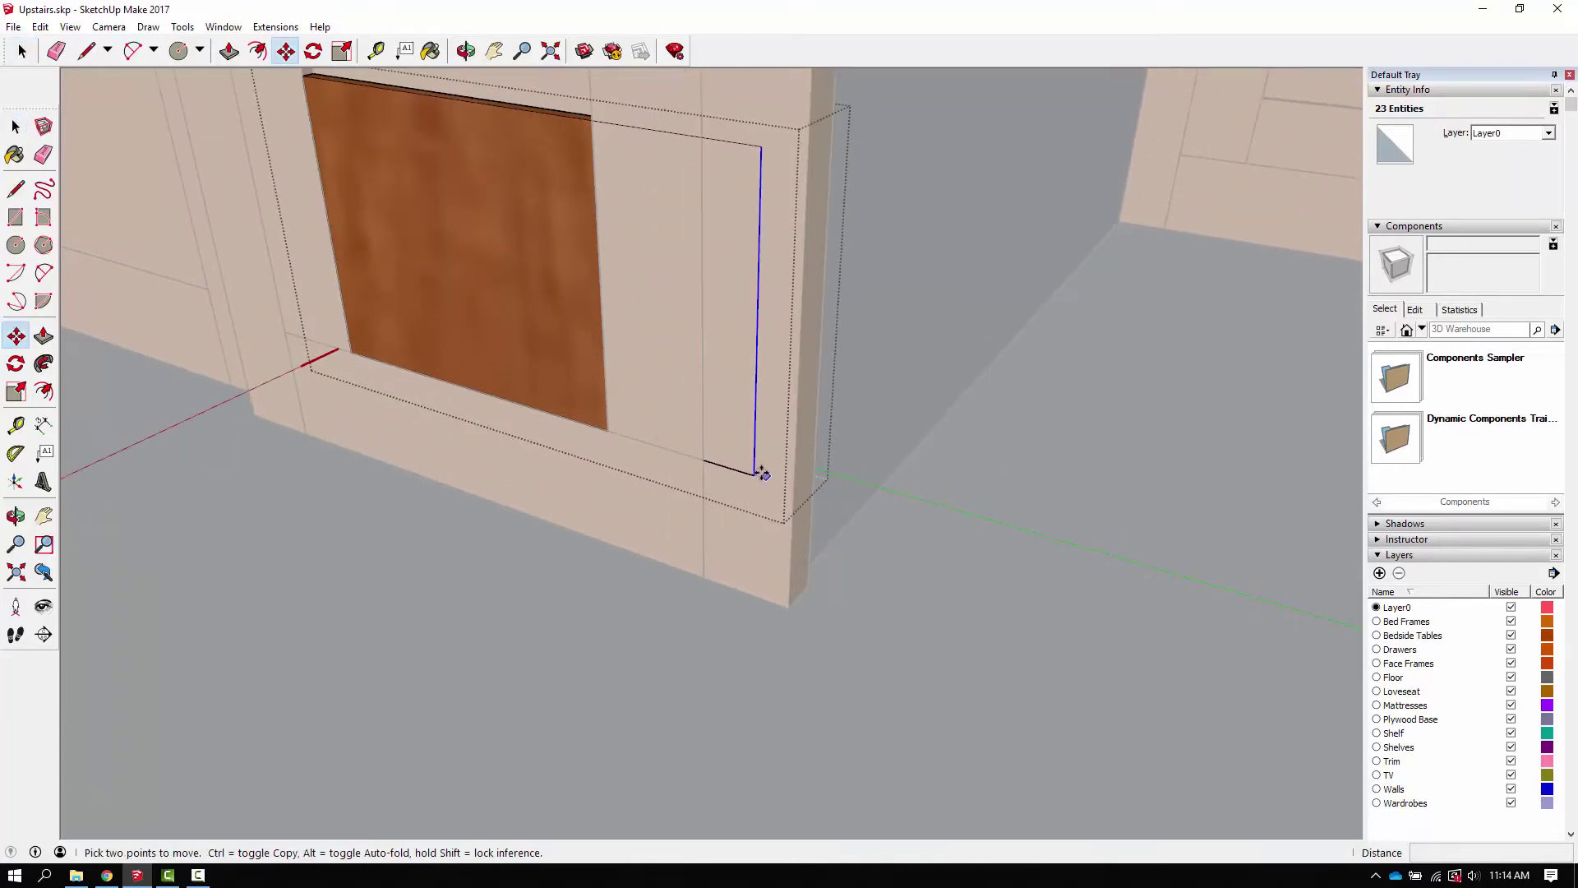
left_click(753, 474)
left_click(617, 436)
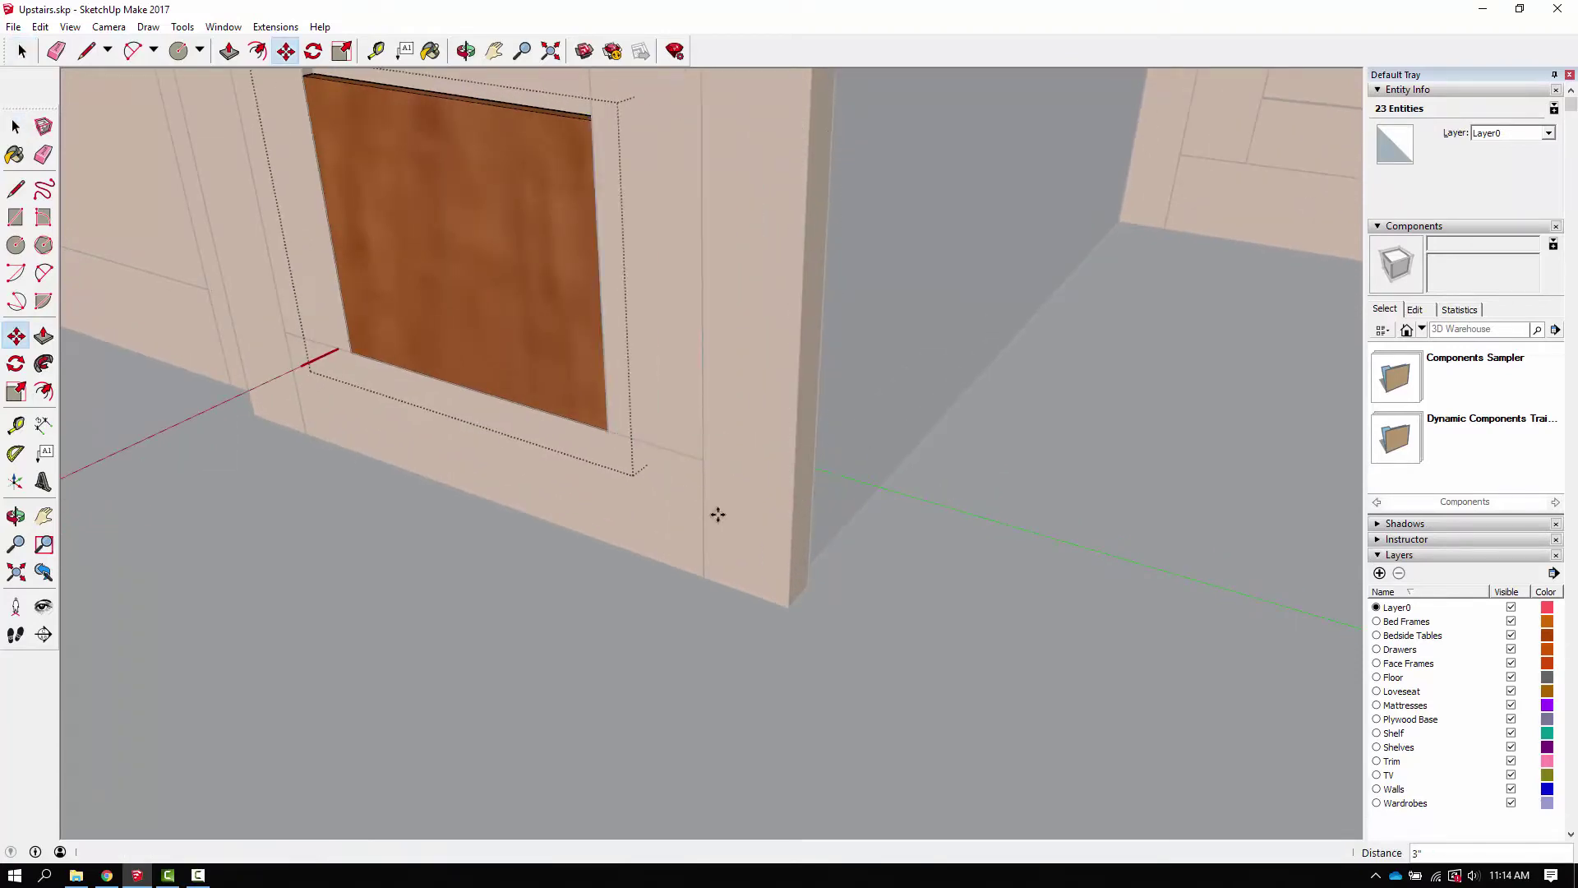
key("space")
left_click(1062, 747)
Step: Move the door's upper rail by its upper corner so it meets the inner edge of the left stile
scroll(1025, 755, "down", 5)
scroll(1021, 757, "down", 3)
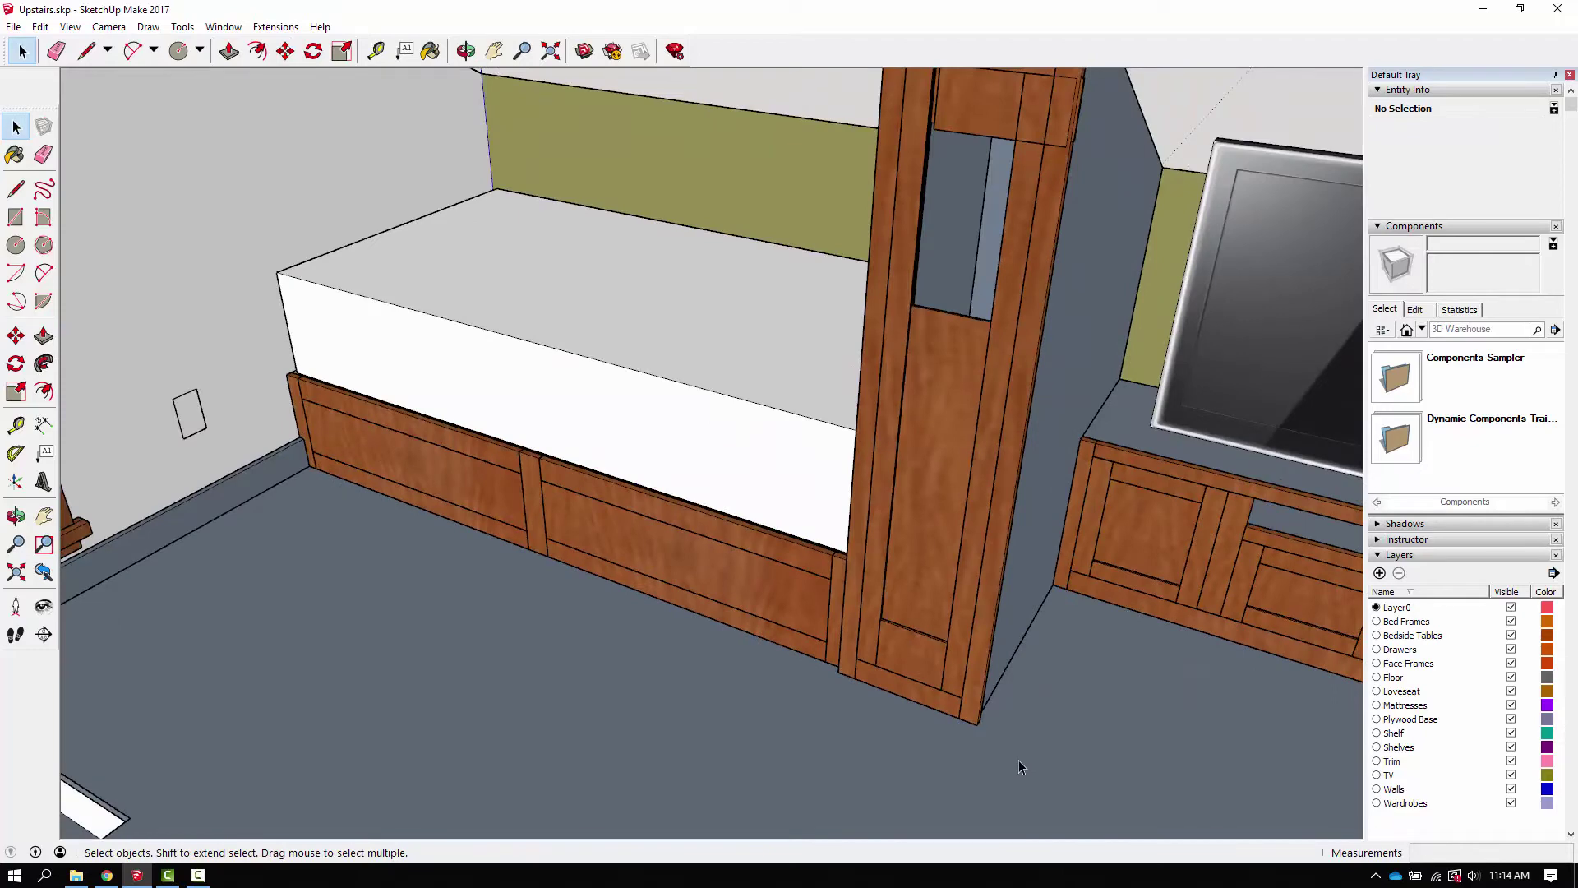
scroll(966, 694, "up", 1)
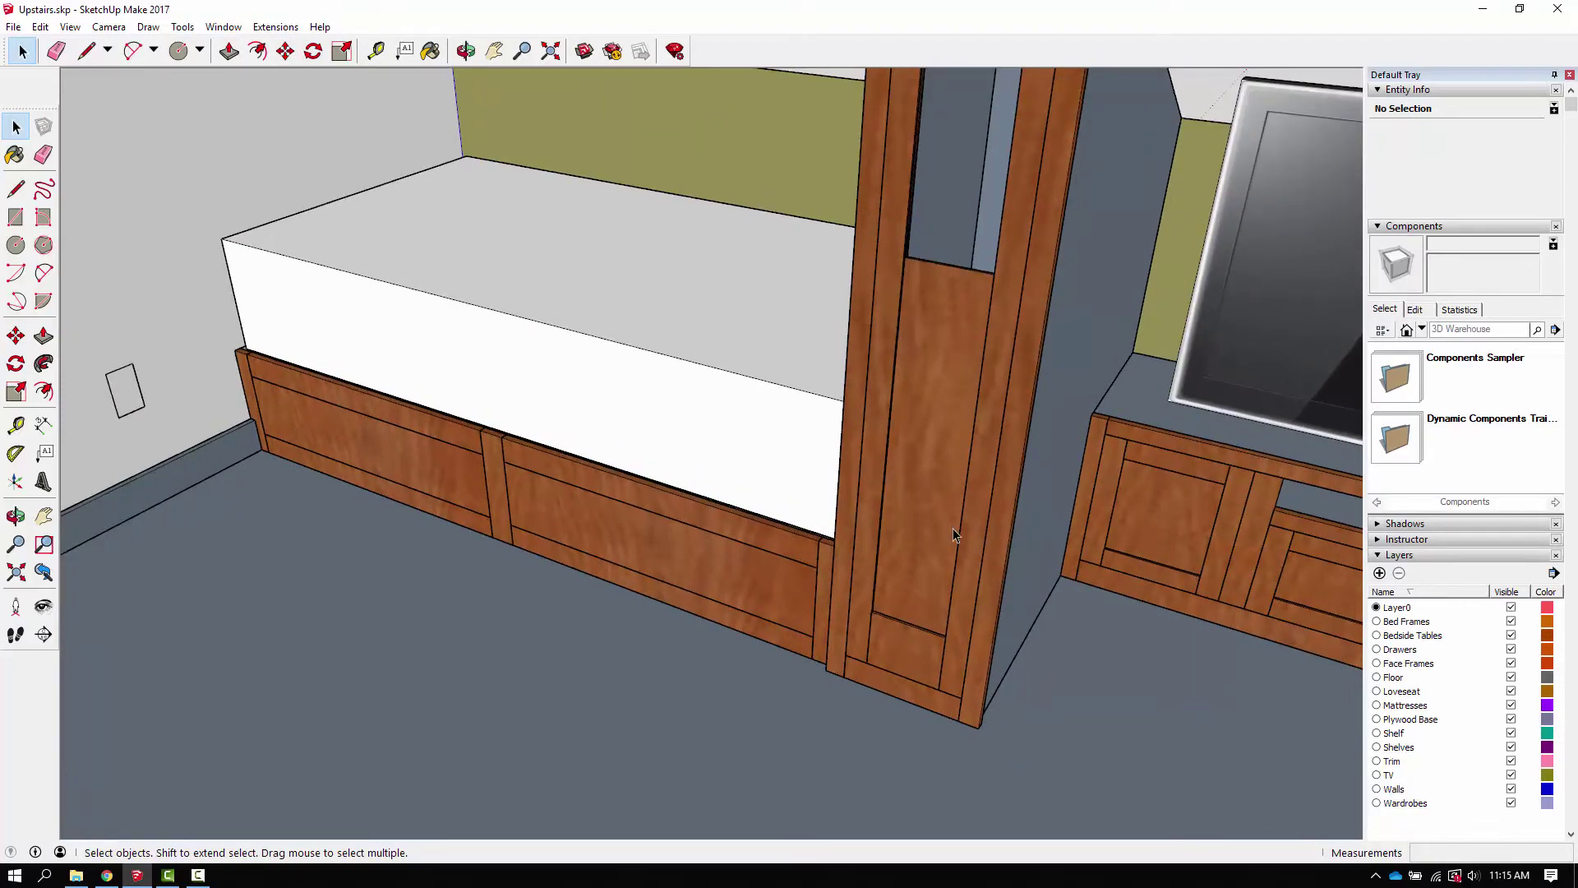
scroll(949, 530, "down", 3)
scroll(1028, 229, "up", 6)
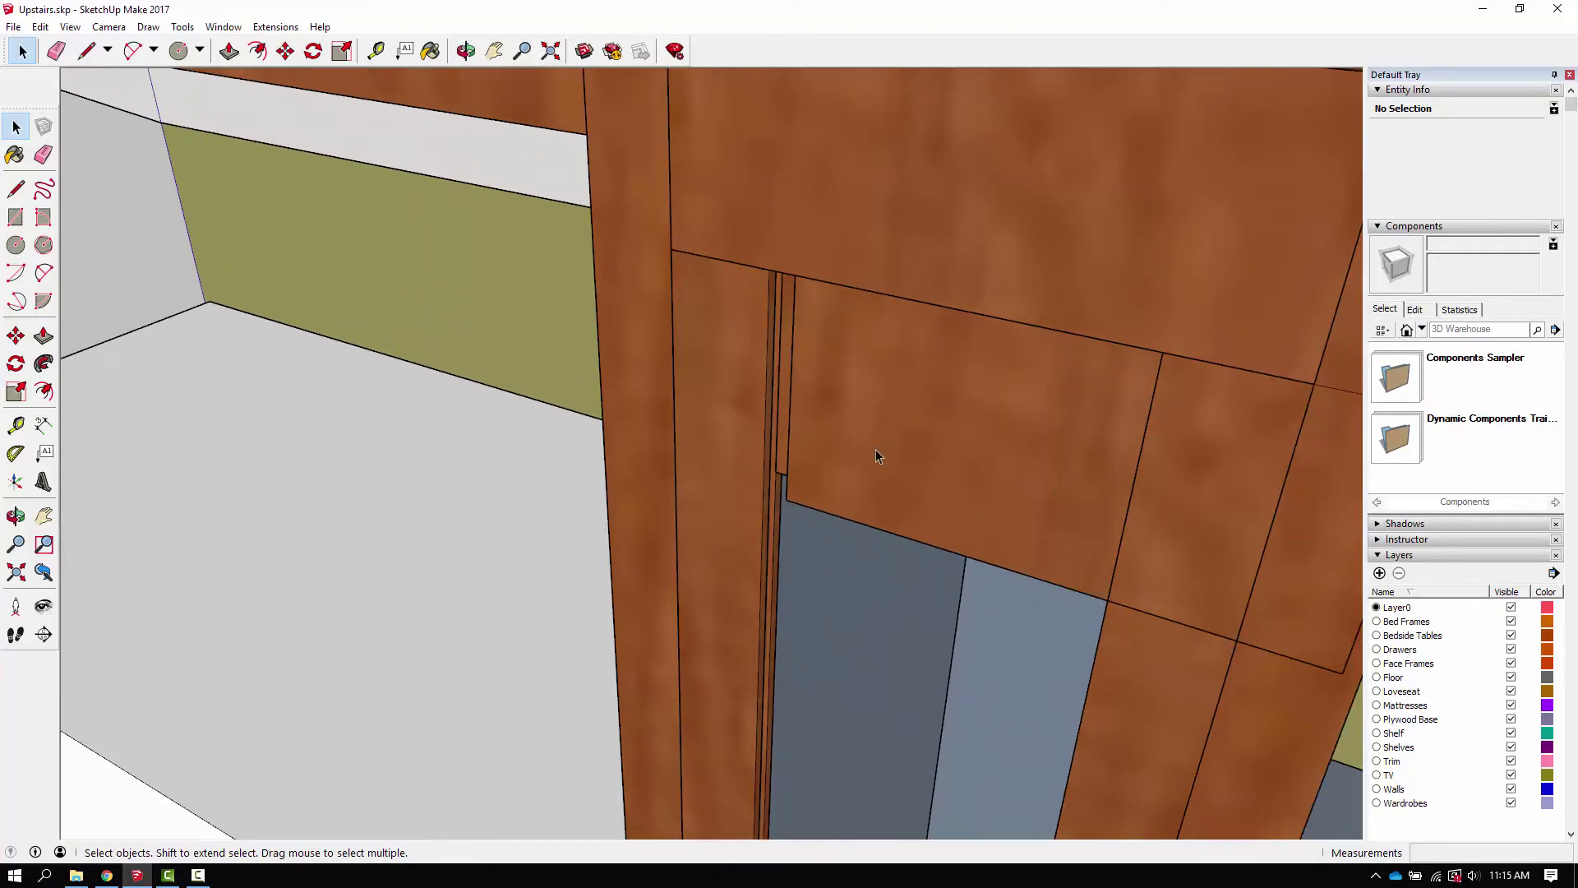
left_click(875, 451)
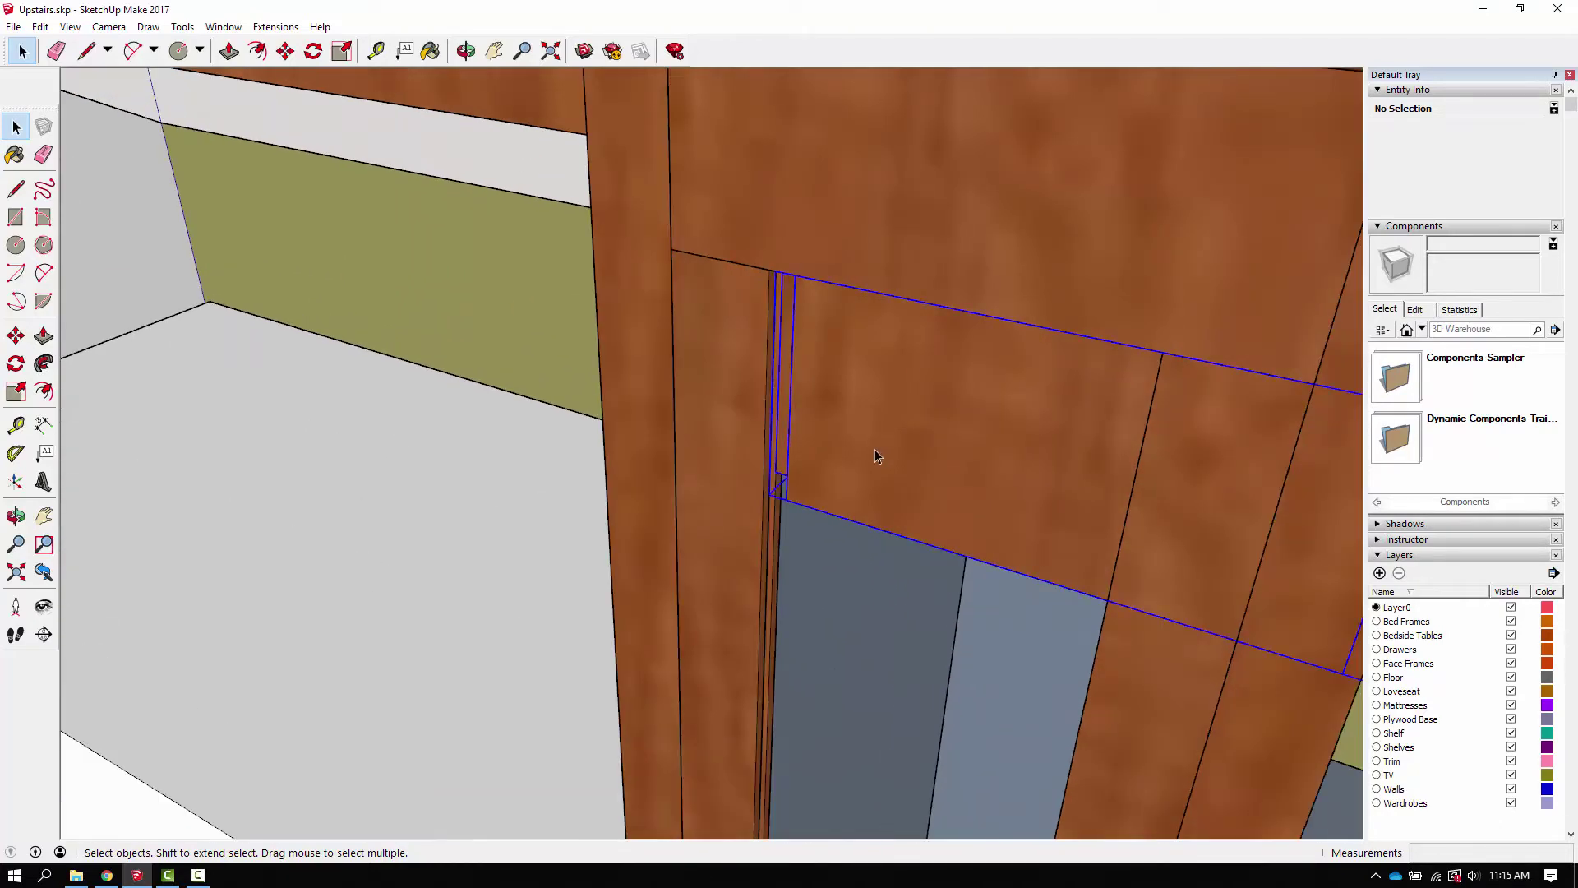
scroll(874, 451, "up", 2)
key("m")
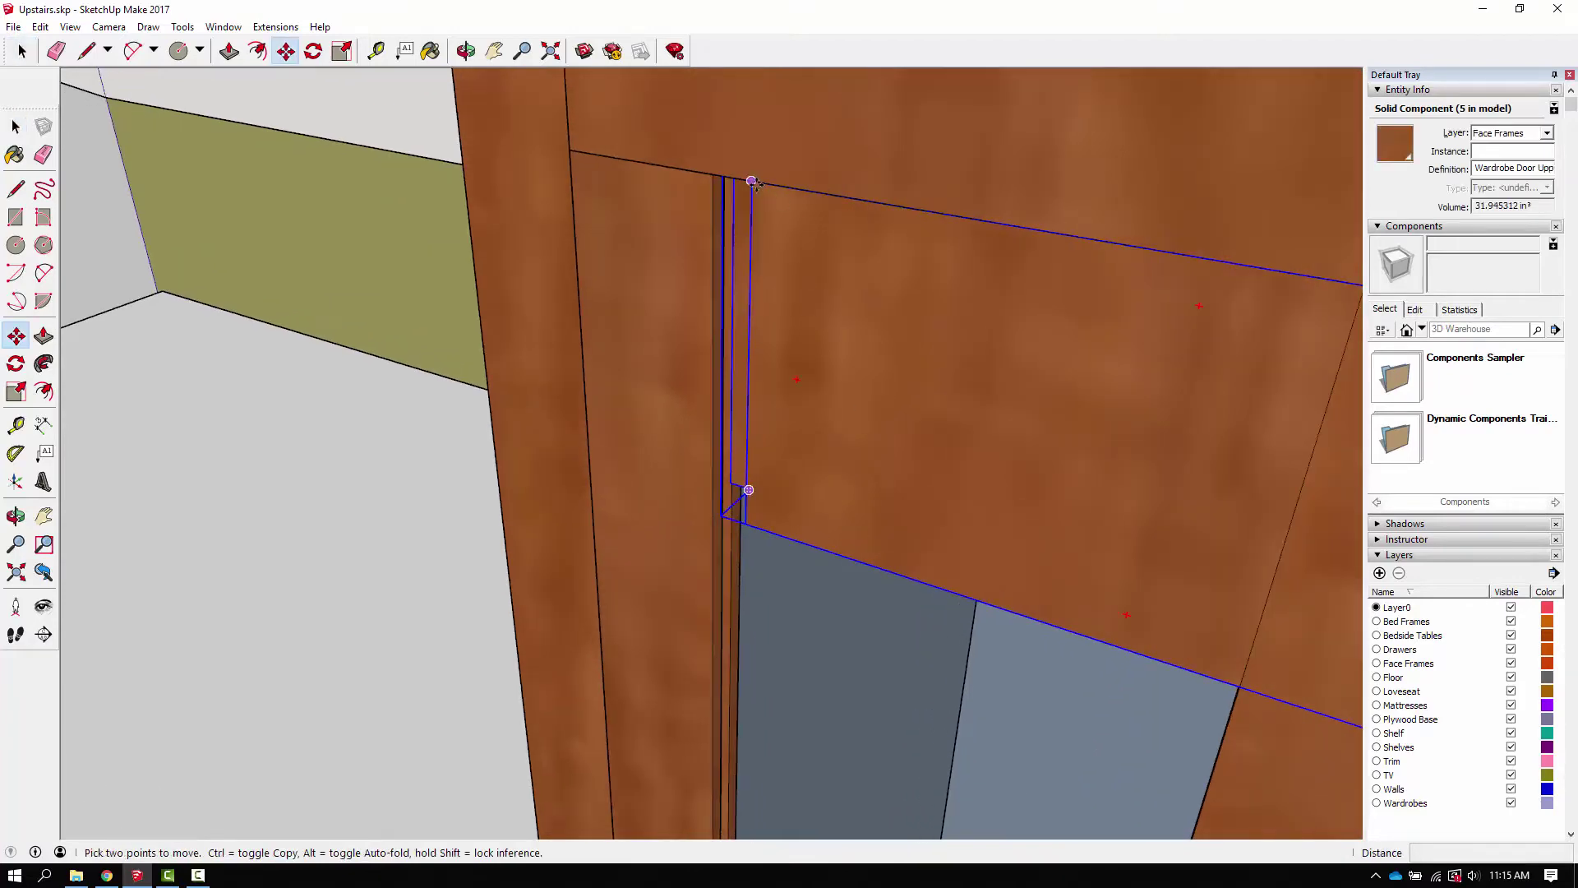
left_click(750, 180)
left_click(711, 172)
scroll(726, 203, "down", 2)
key("space")
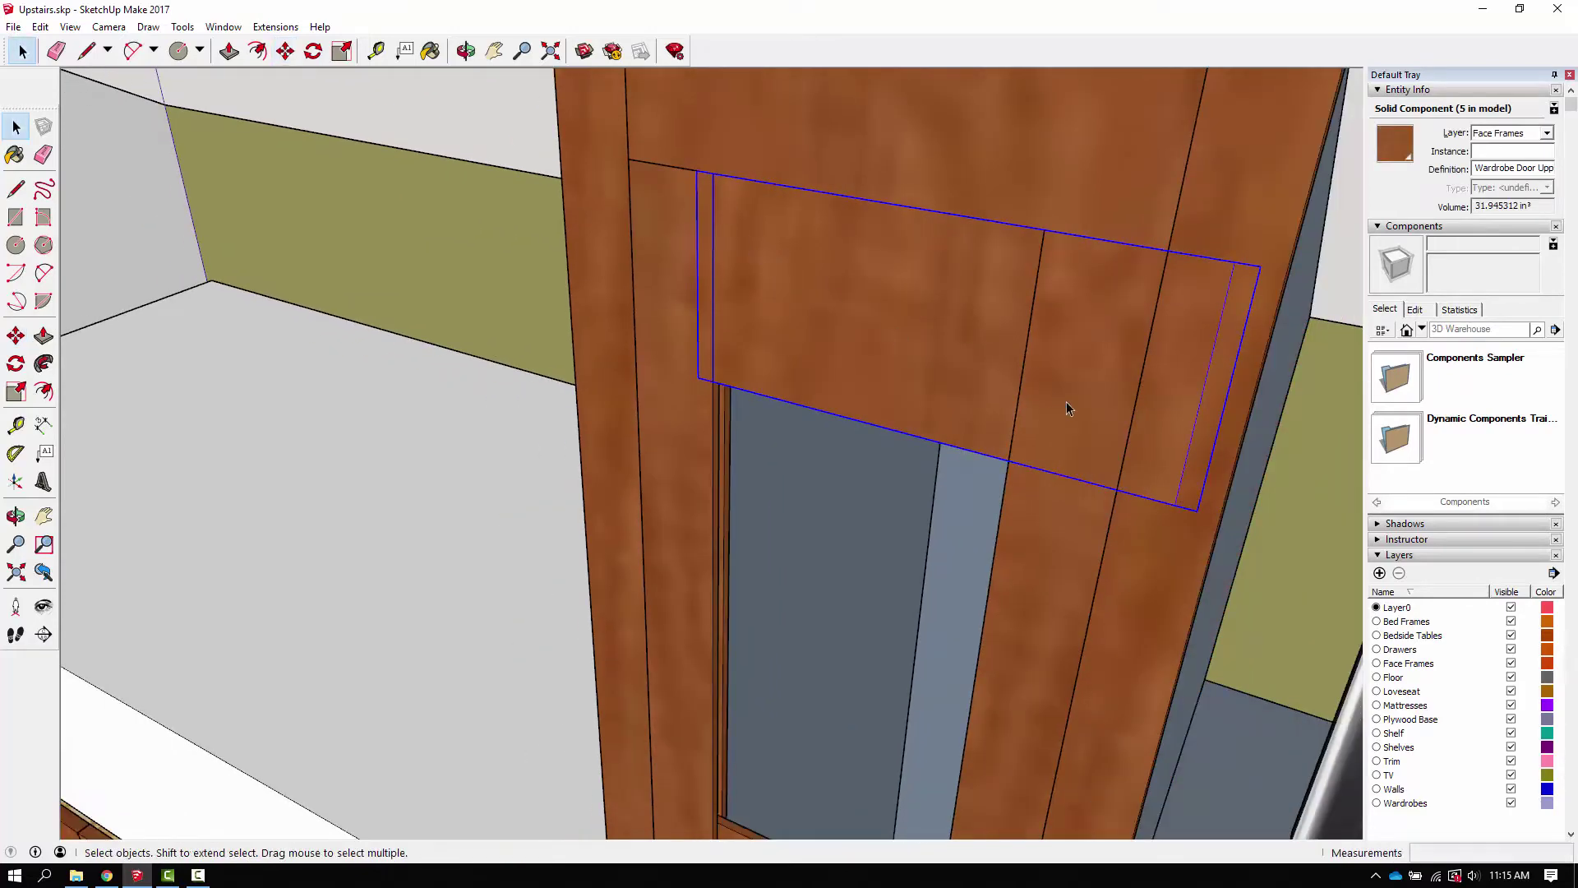
Step: Make the narrow door's upper rail a unique component
scroll(1125, 494, "down", 2)
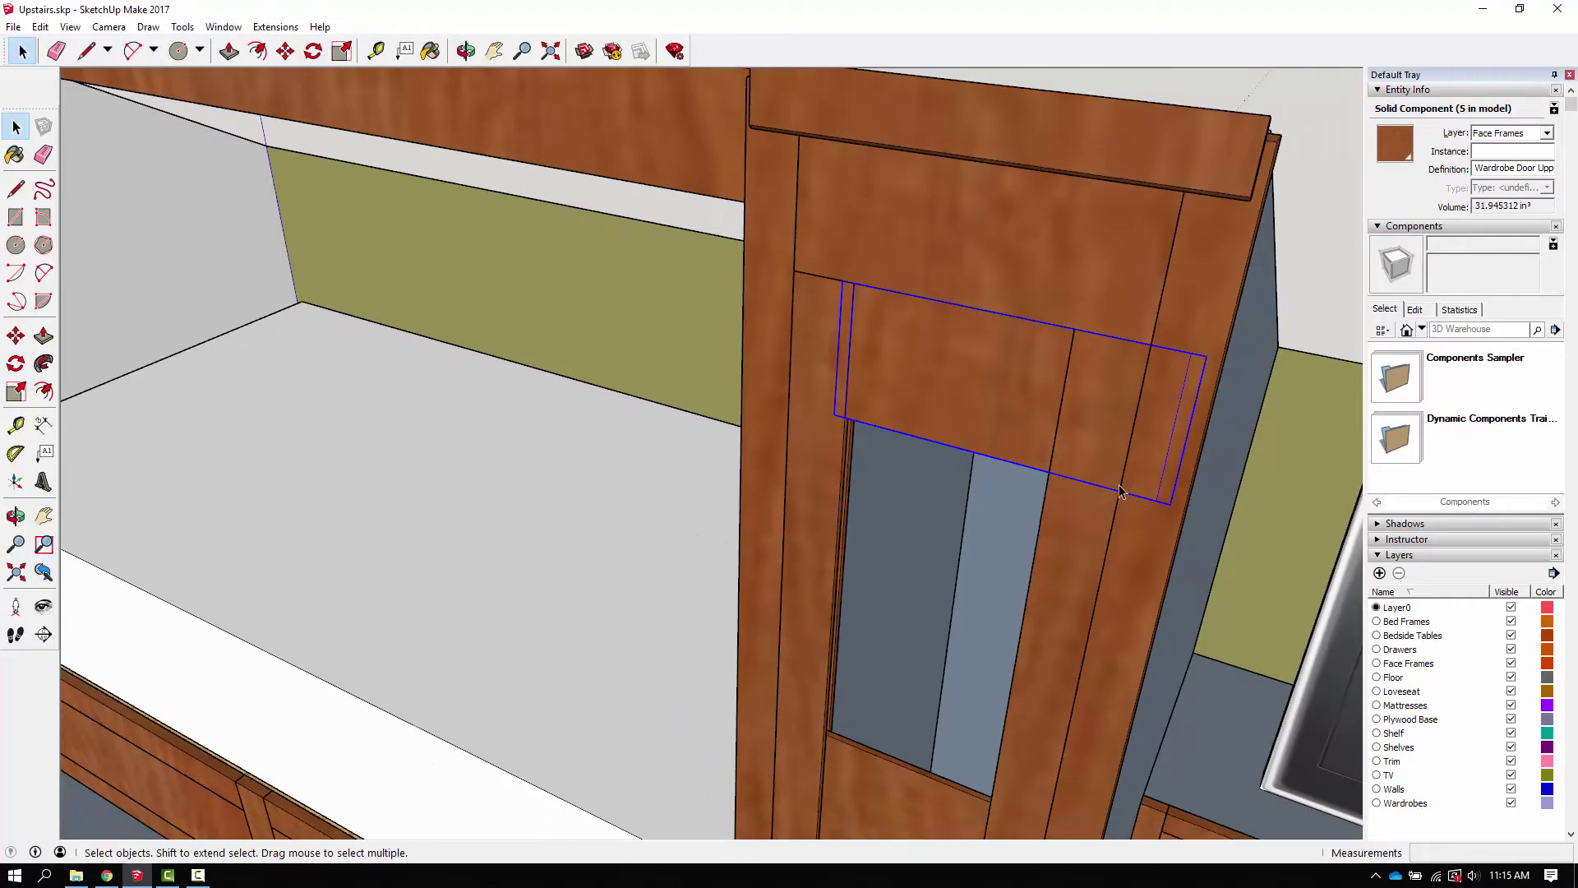
left_click(1034, 274)
left_click(988, 348)
right_click(989, 348)
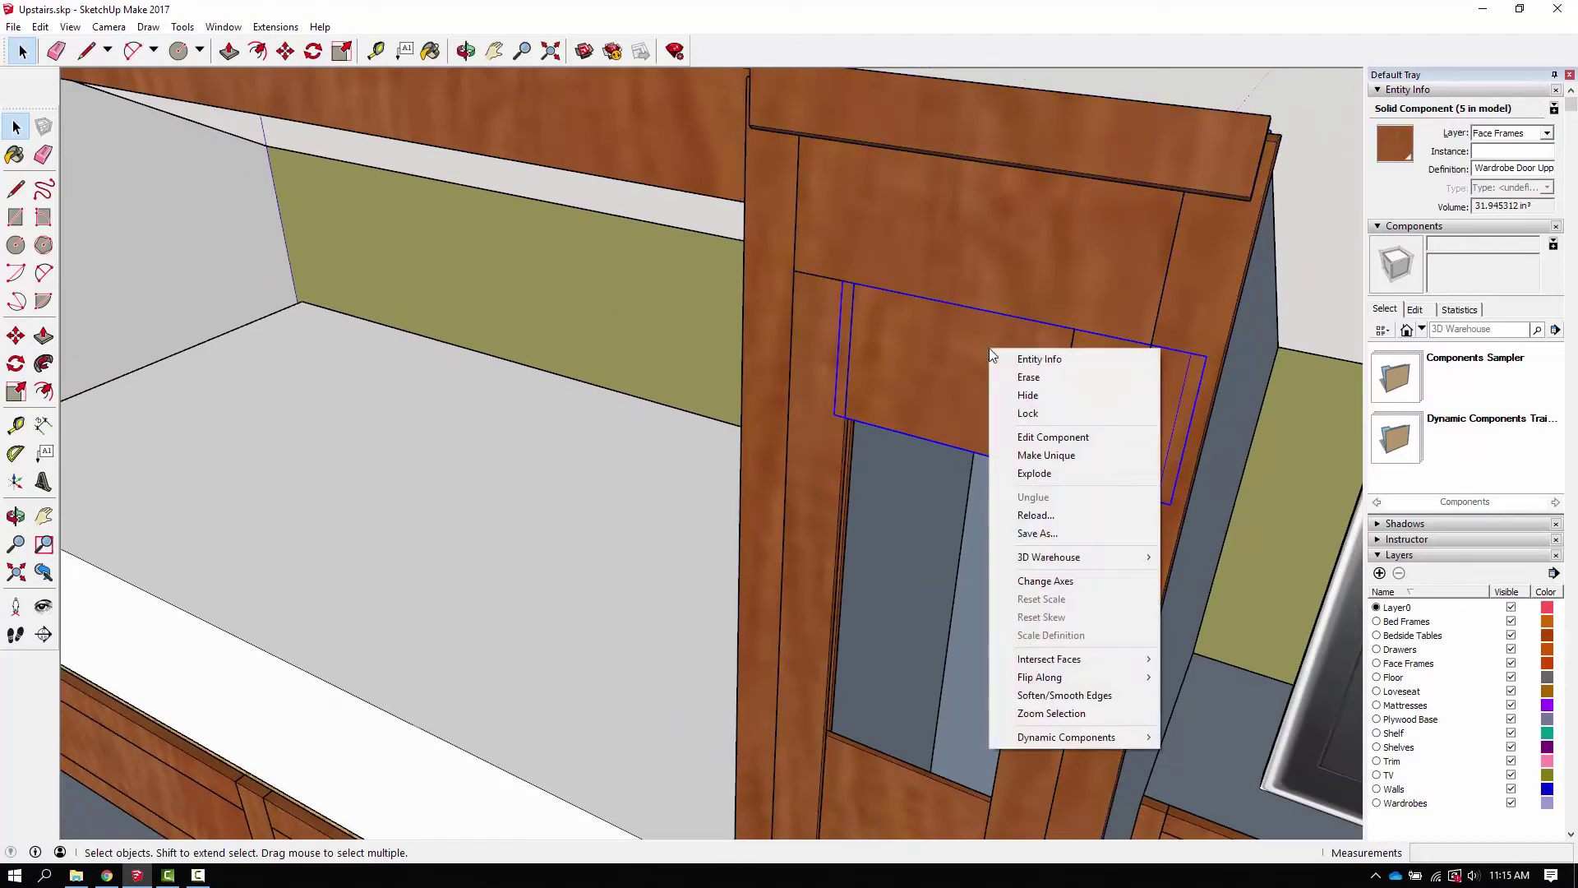
left_click(1023, 453)
scroll(1013, 454, "down", 3)
scroll(1013, 463, "down", 5)
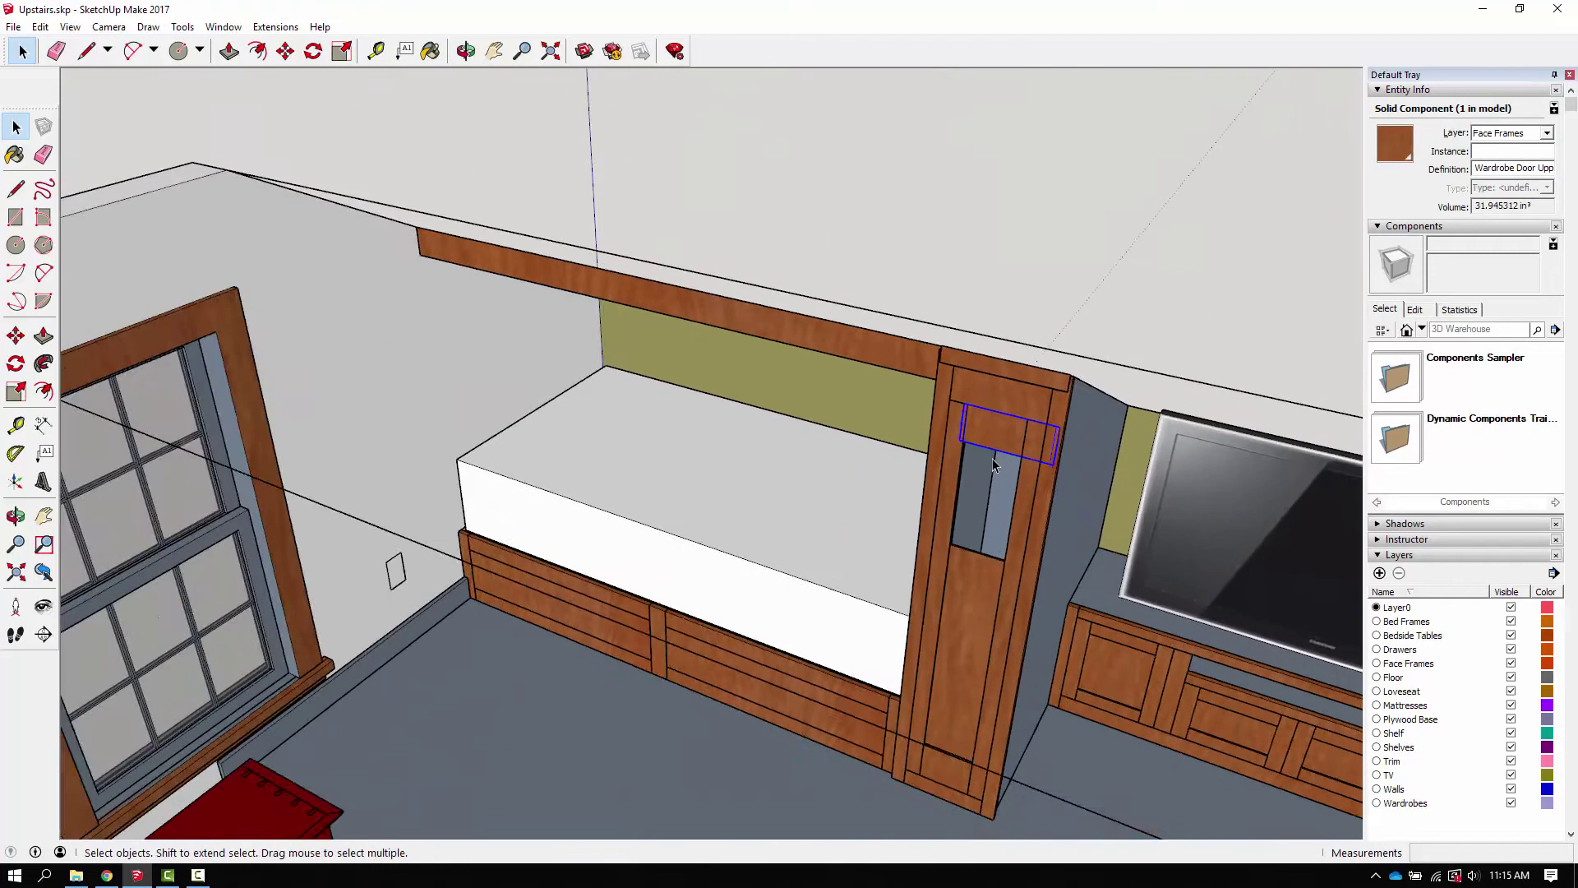
Step: Shorten the door's upper rail by moving its right end 3" inward to the right stile, and leave component editing
scroll(1236, 535, "up", 8)
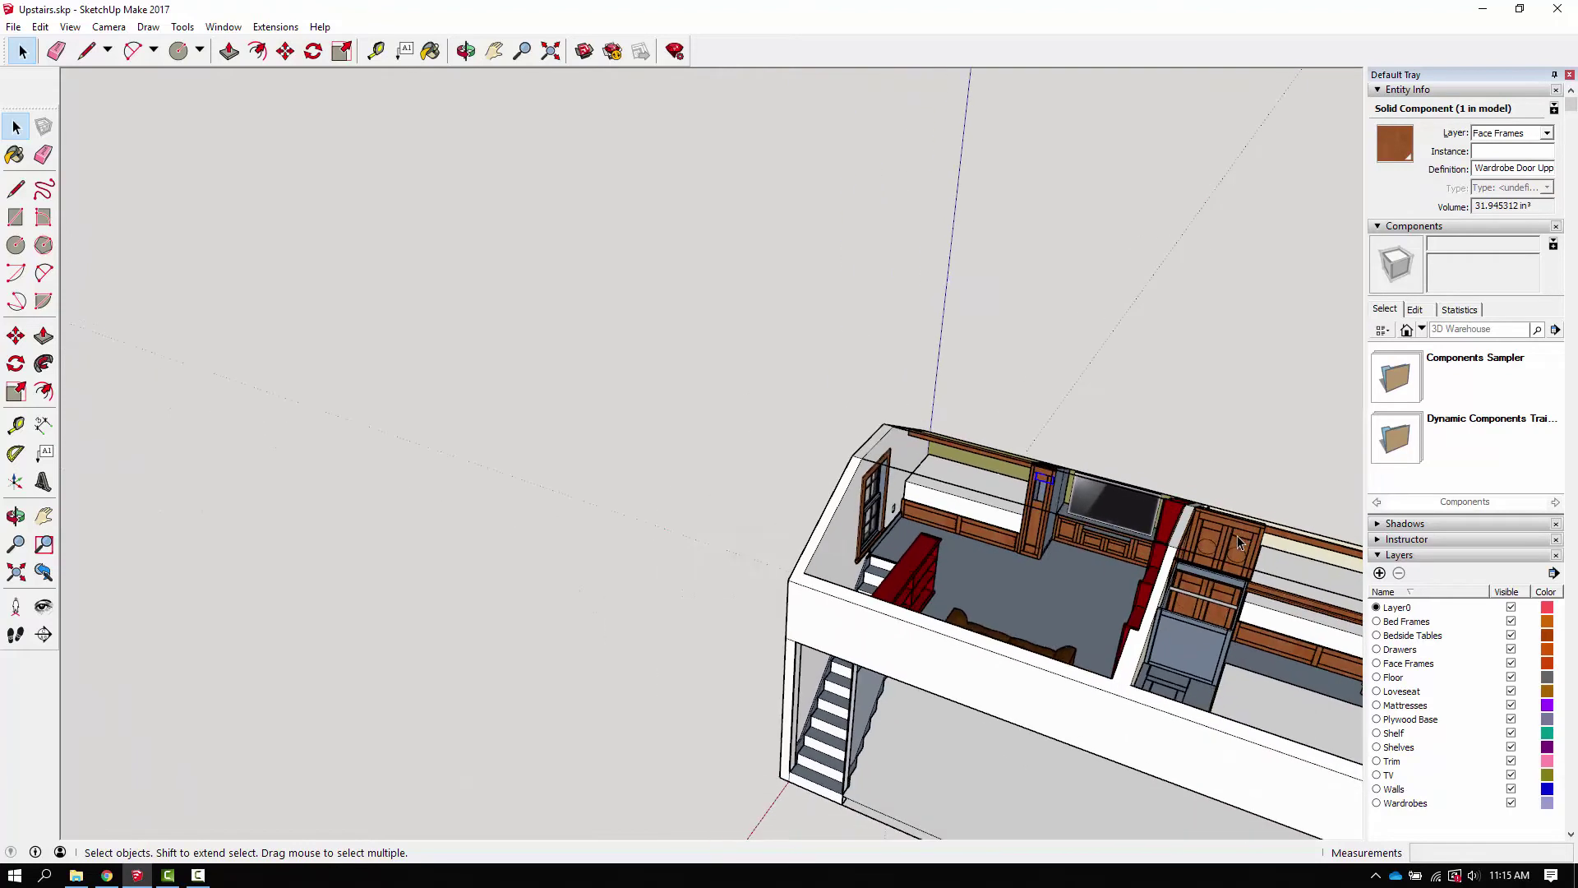
scroll(1104, 376, "up", 5)
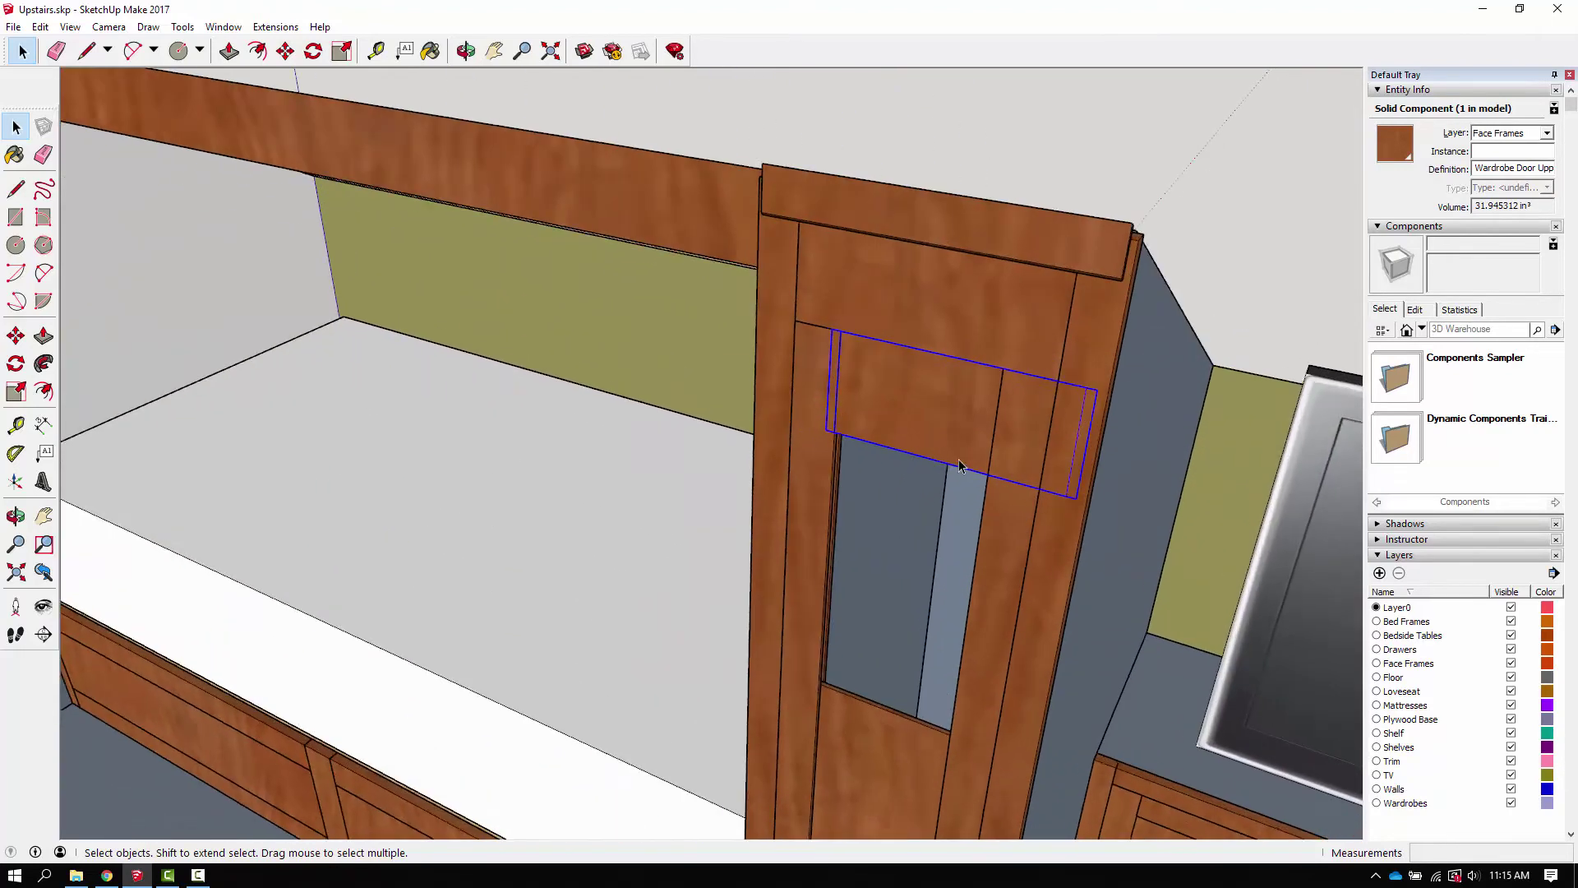
left_click(1076, 464)
right_click(916, 406)
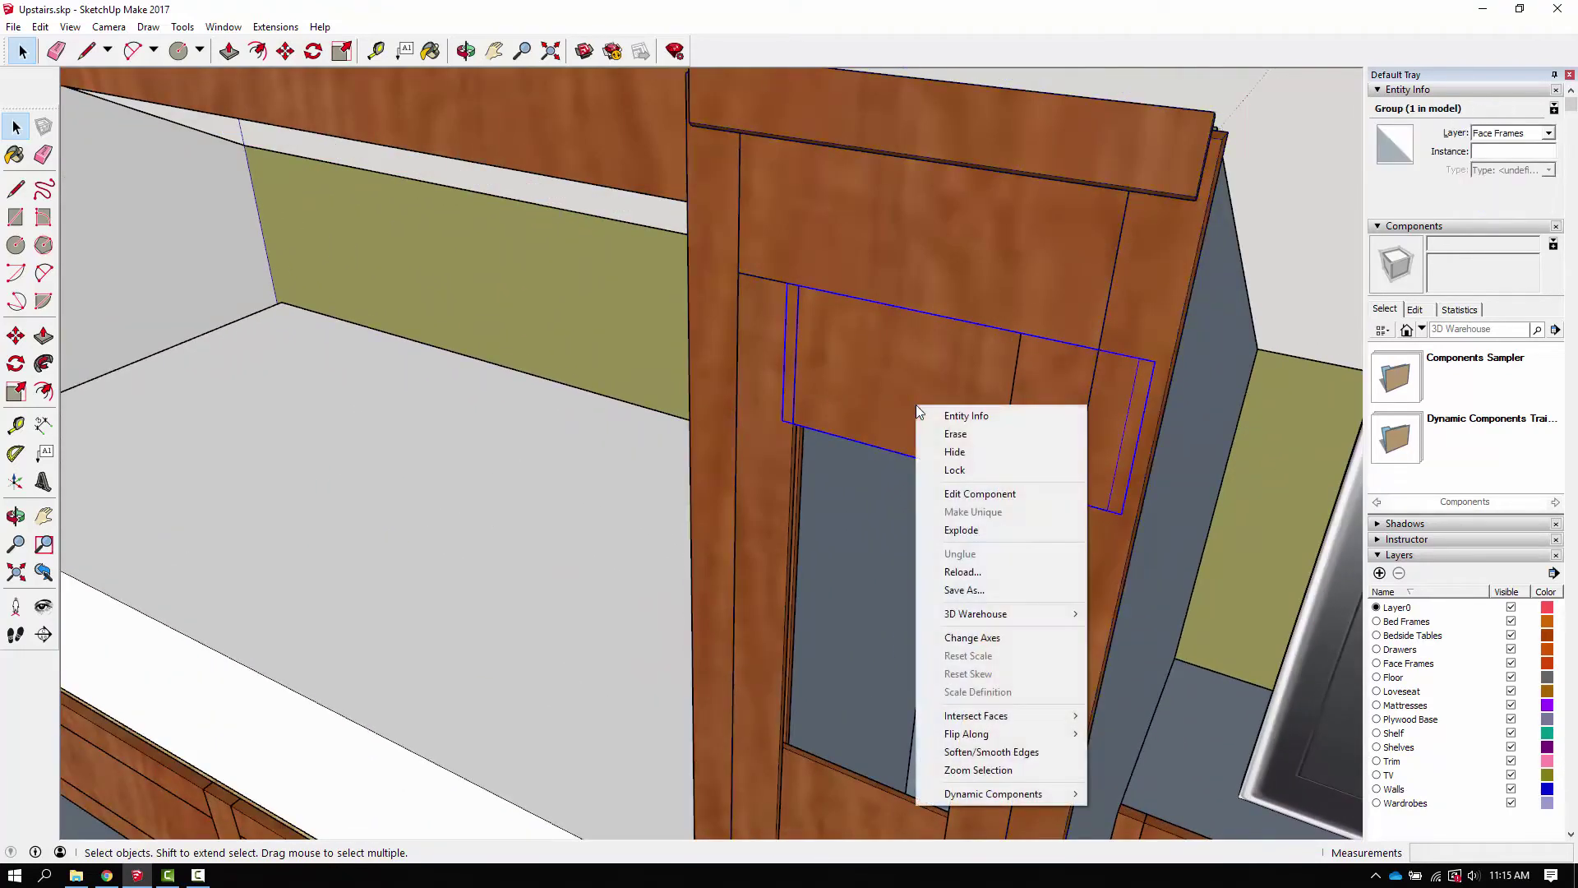
left_click(978, 494)
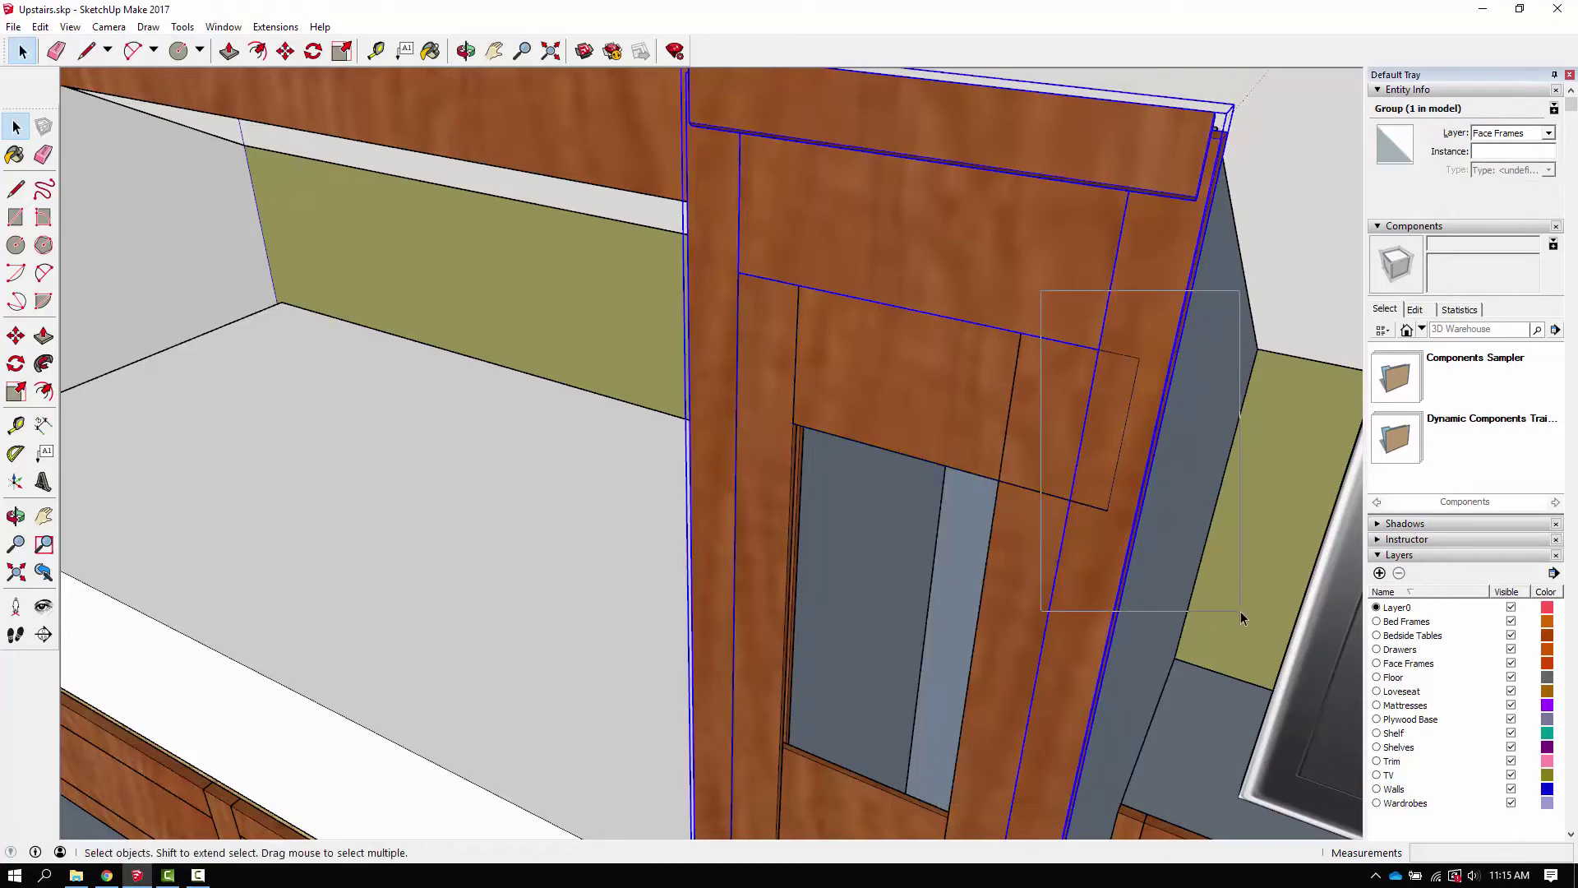
key("Escape")
double_click(954, 416)
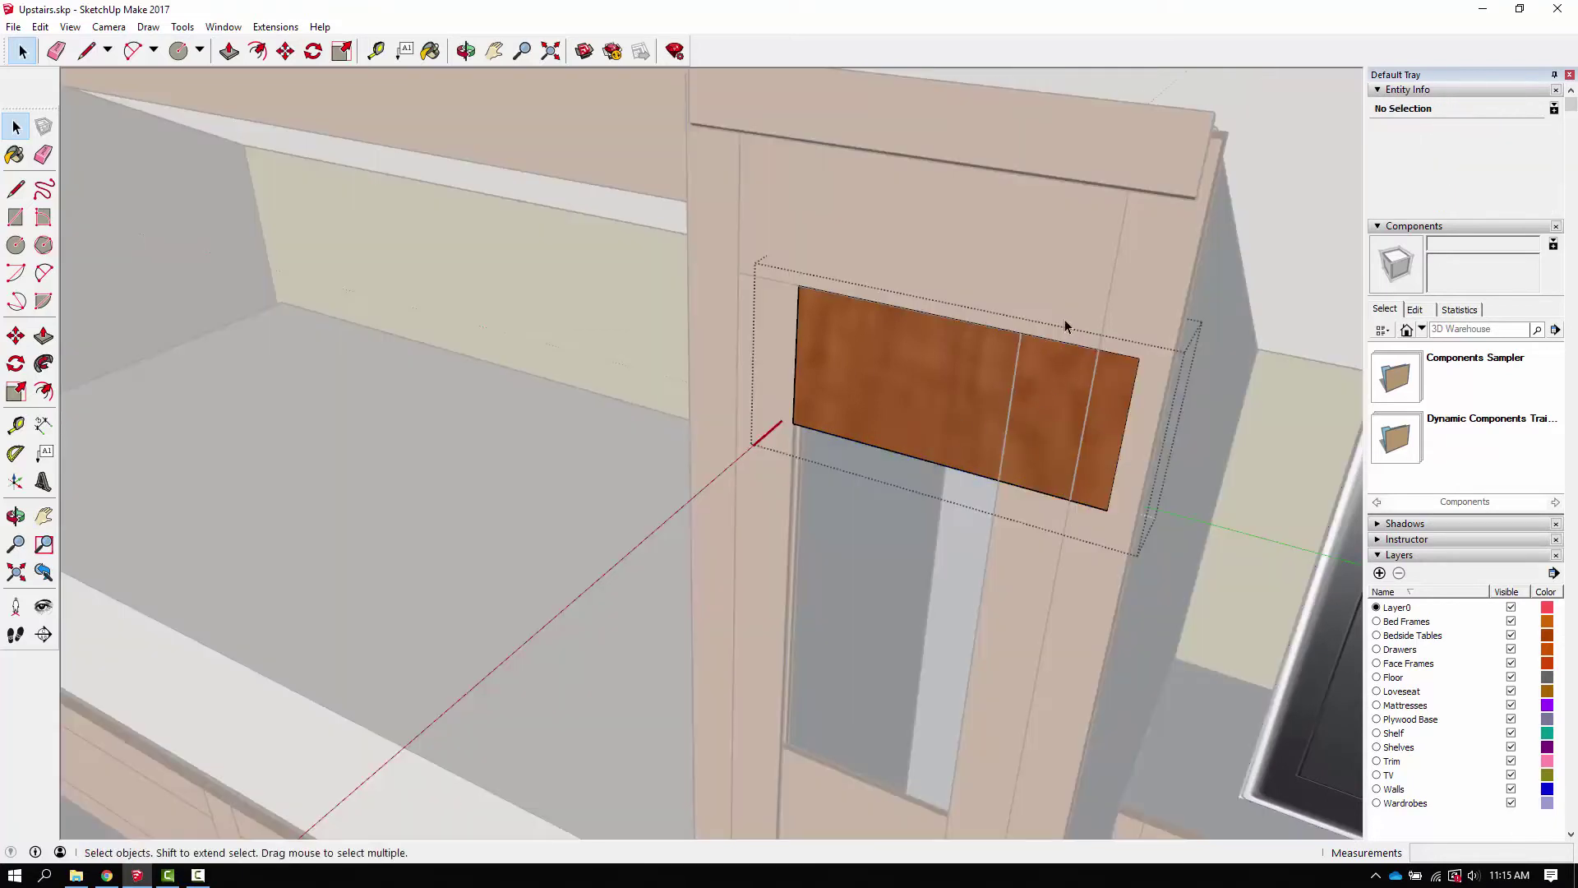
left_click_drag(1065, 321, 1230, 560)
scroll(1116, 509, "up", 2)
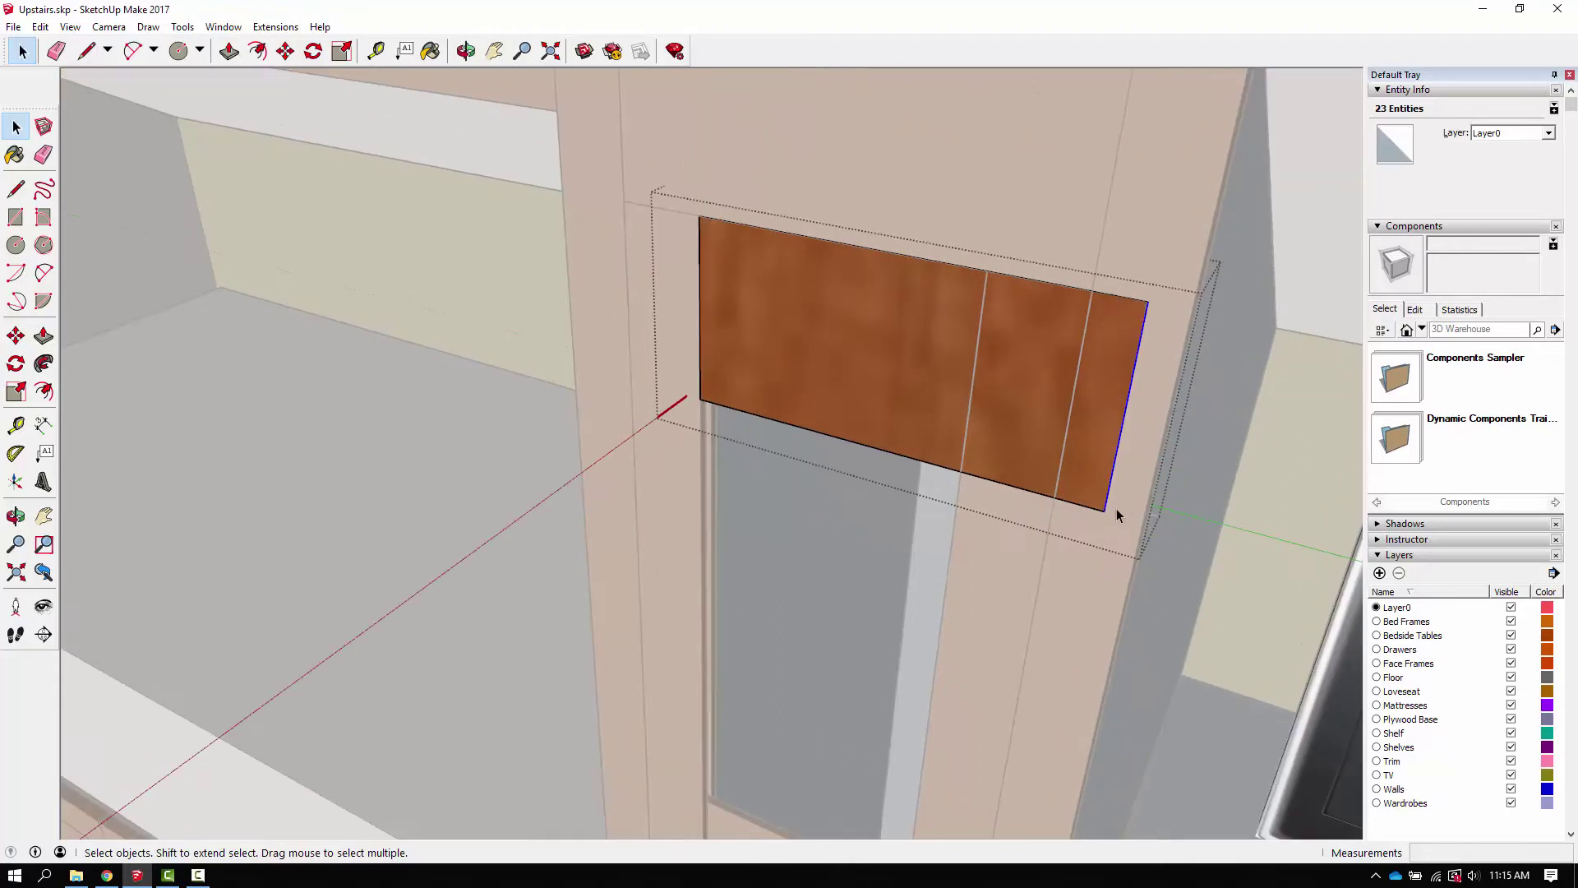
key("m")
left_click(1106, 510)
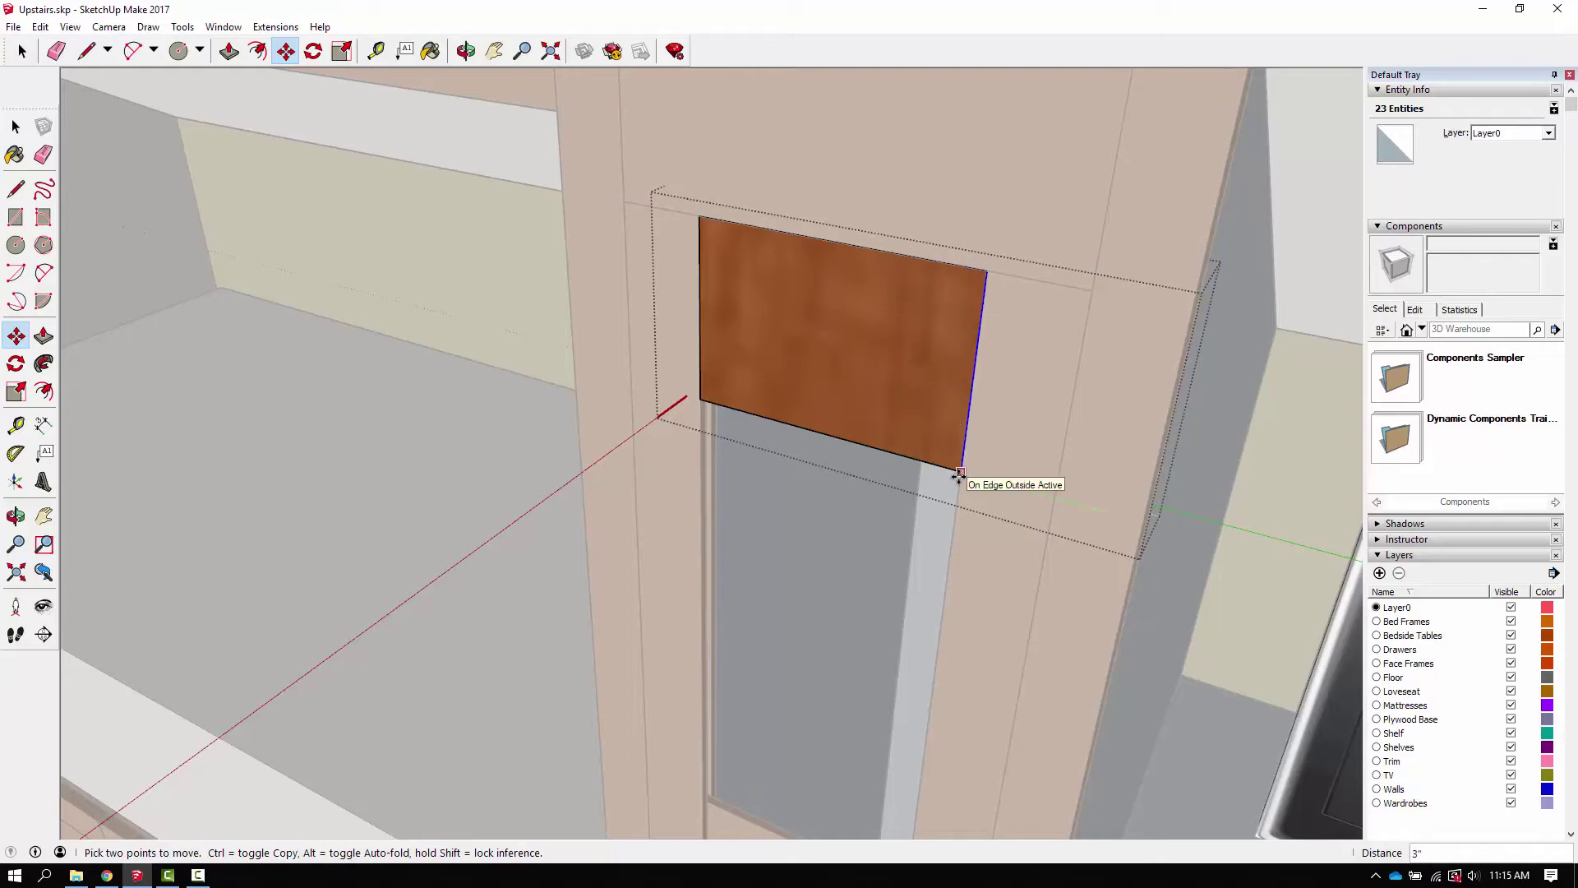
left_click(960, 475)
scroll(959, 476, "down", 3)
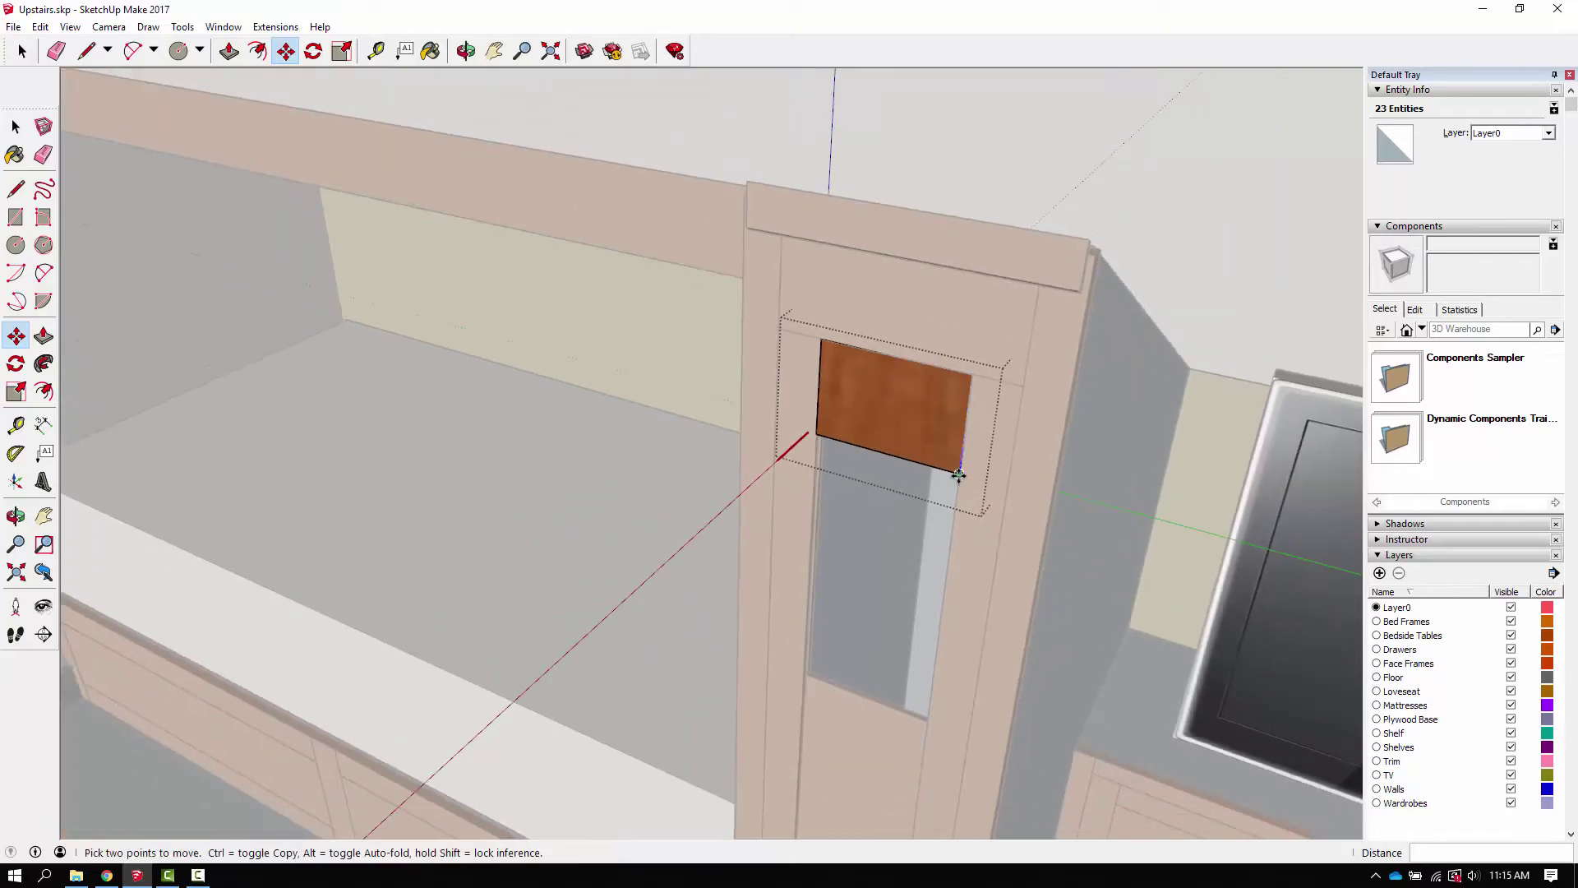
key("space")
left_click(993, 508)
Step: Copy the door's lower rail about 24 29/32" up along the left stile as a middle rail
scroll(993, 508, "down", 6)
middle_click_drag(979, 567, 950, 679)
middle_click_drag(949, 679, 882, 509, "shift")
scroll(882, 510, "up", 3)
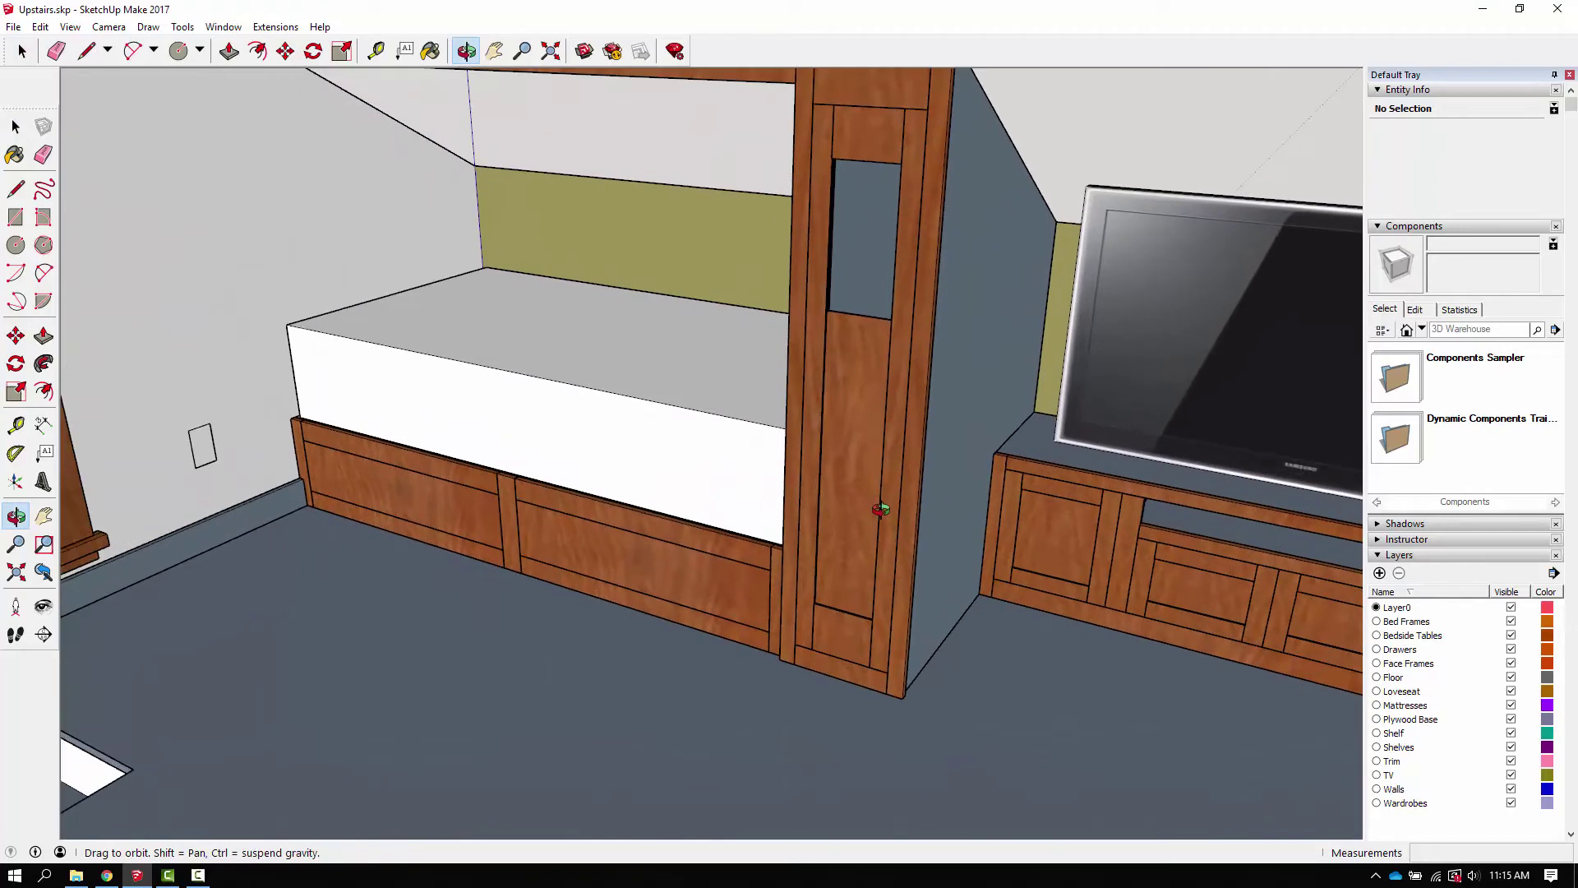
key("space")
left_click(838, 642)
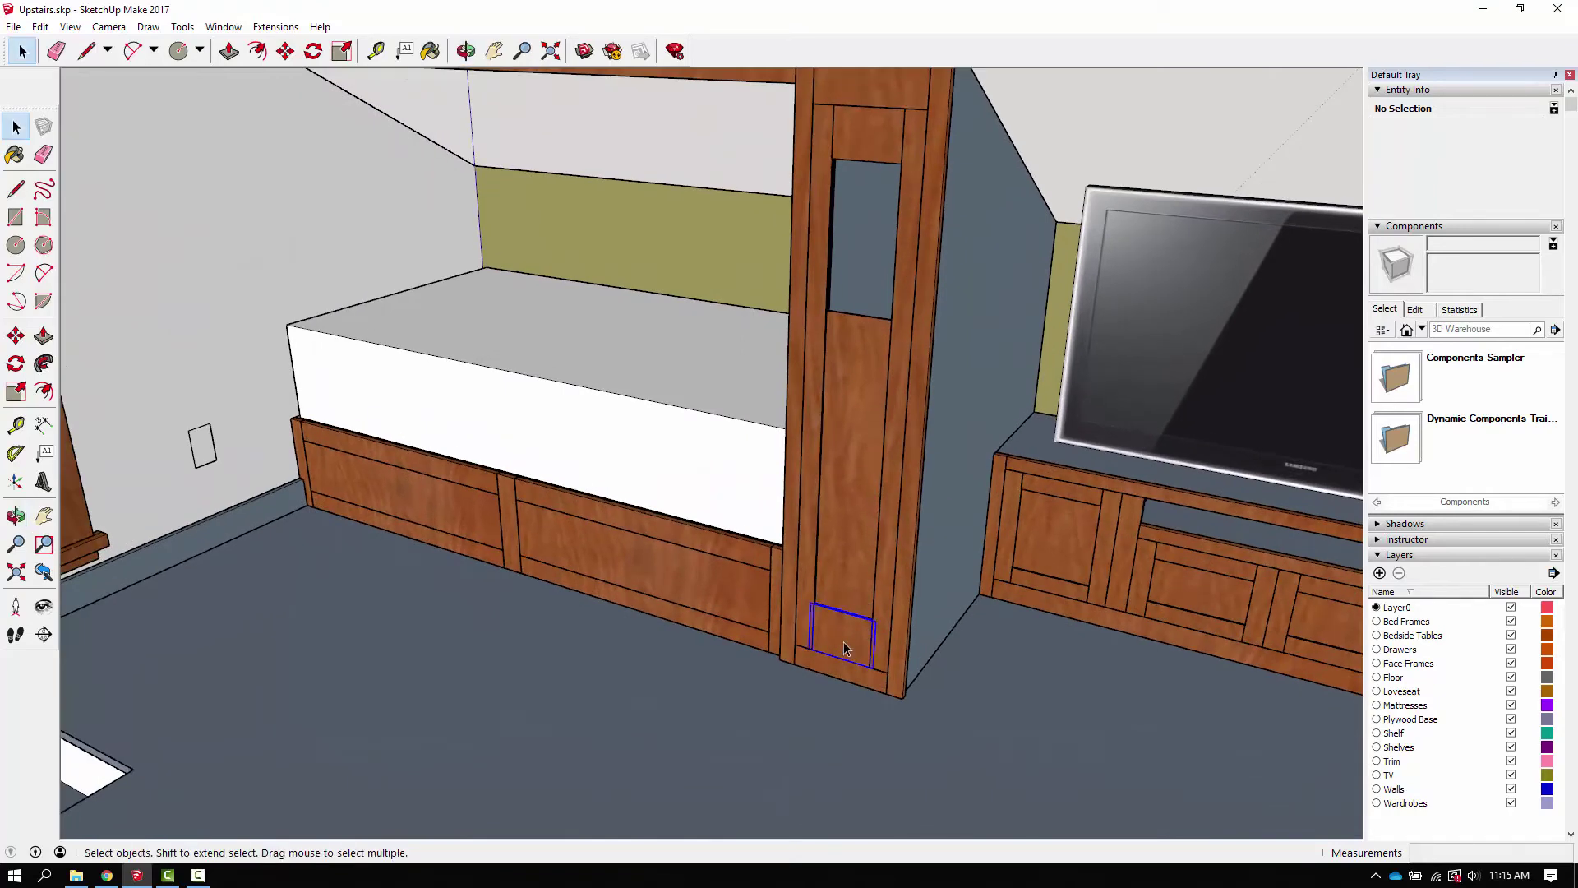
scroll(830, 642, "up", 2)
key("m")
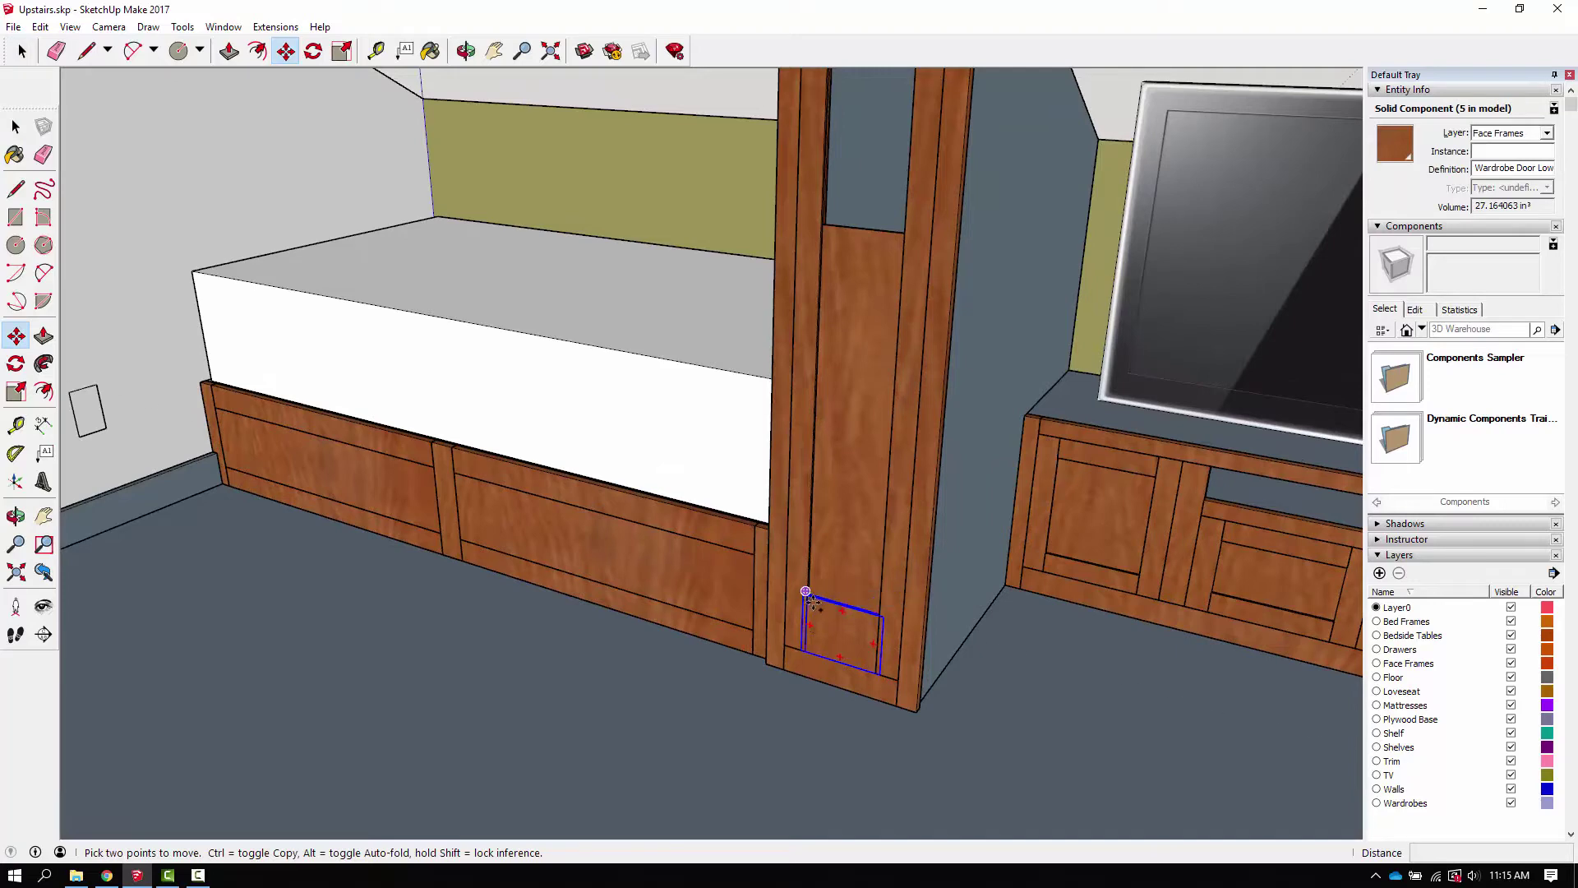
scroll(810, 592, "up", 3)
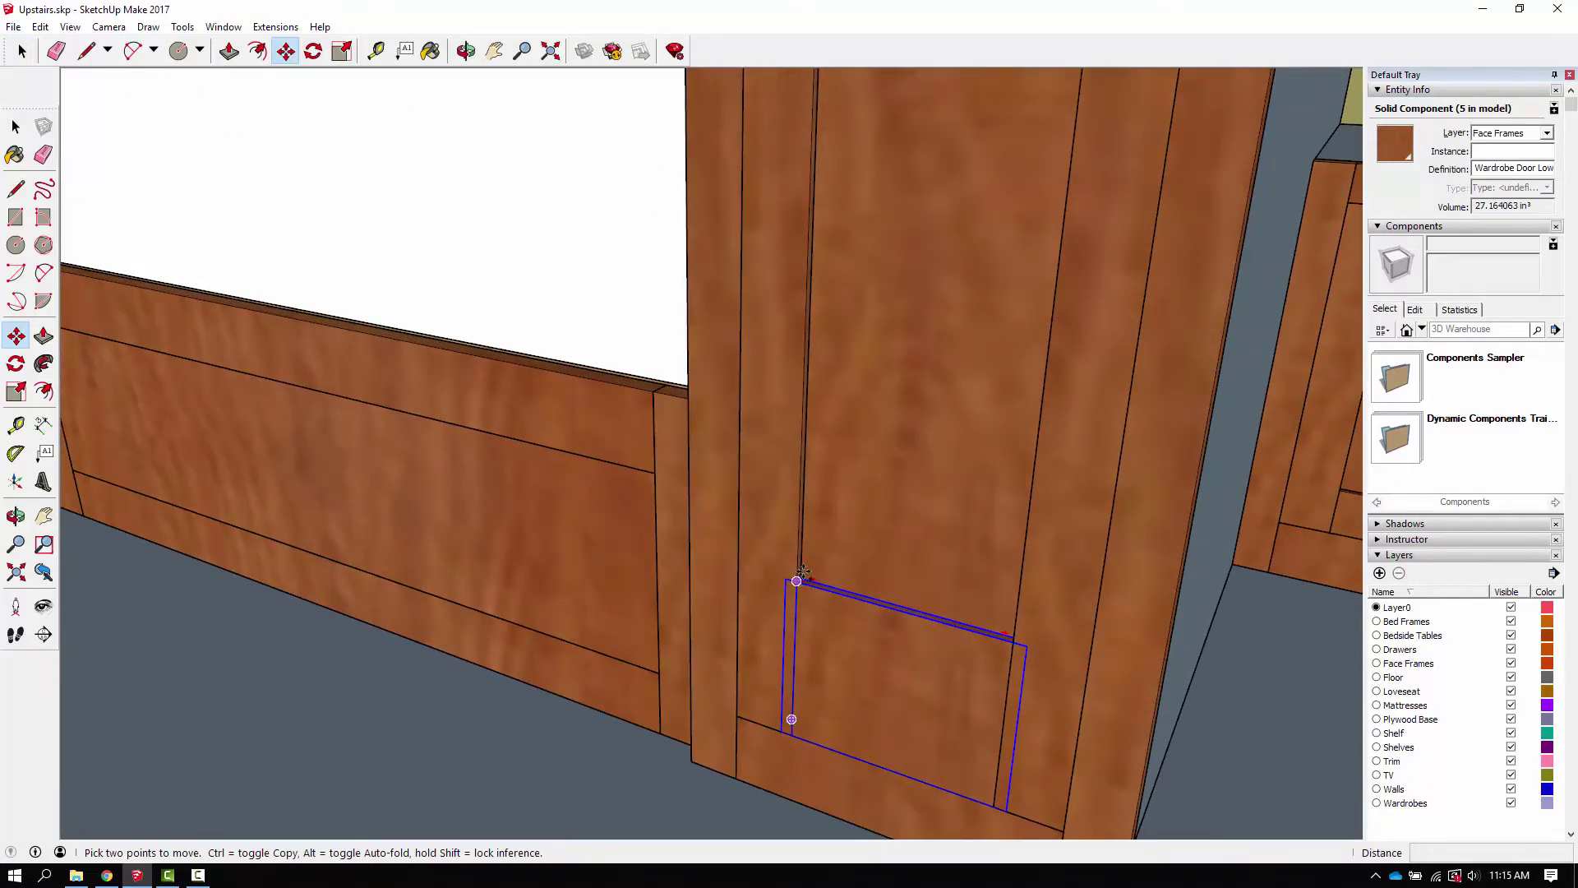
key("ctrl")
left_click(801, 573)
scroll(808, 197, "down", 4)
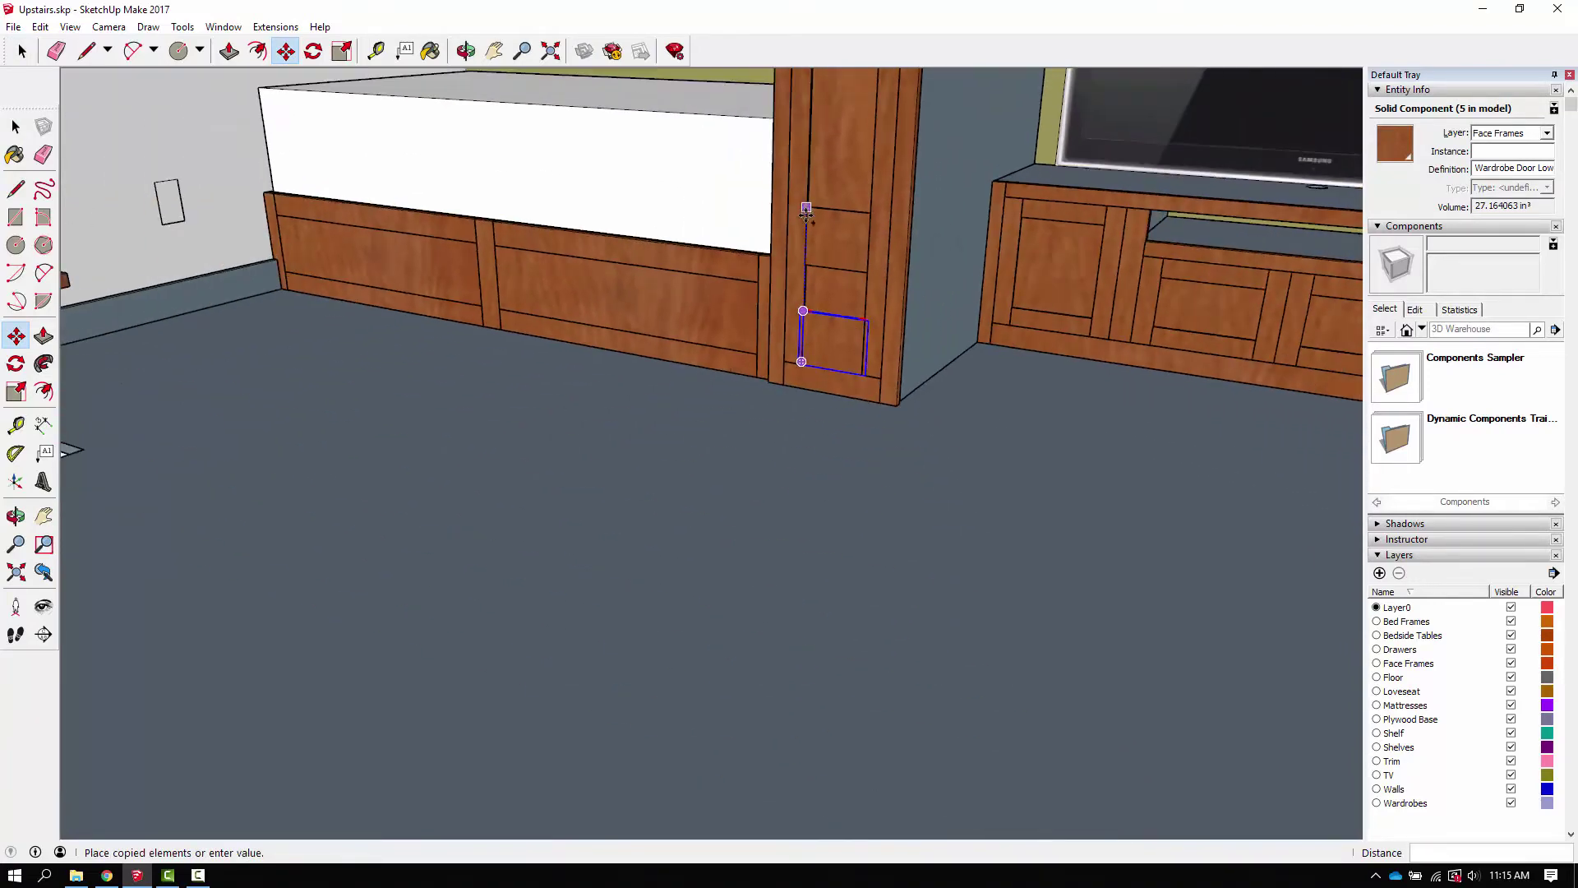
scroll(806, 212, "up", 2)
middle_click_drag(807, 212, 783, 522)
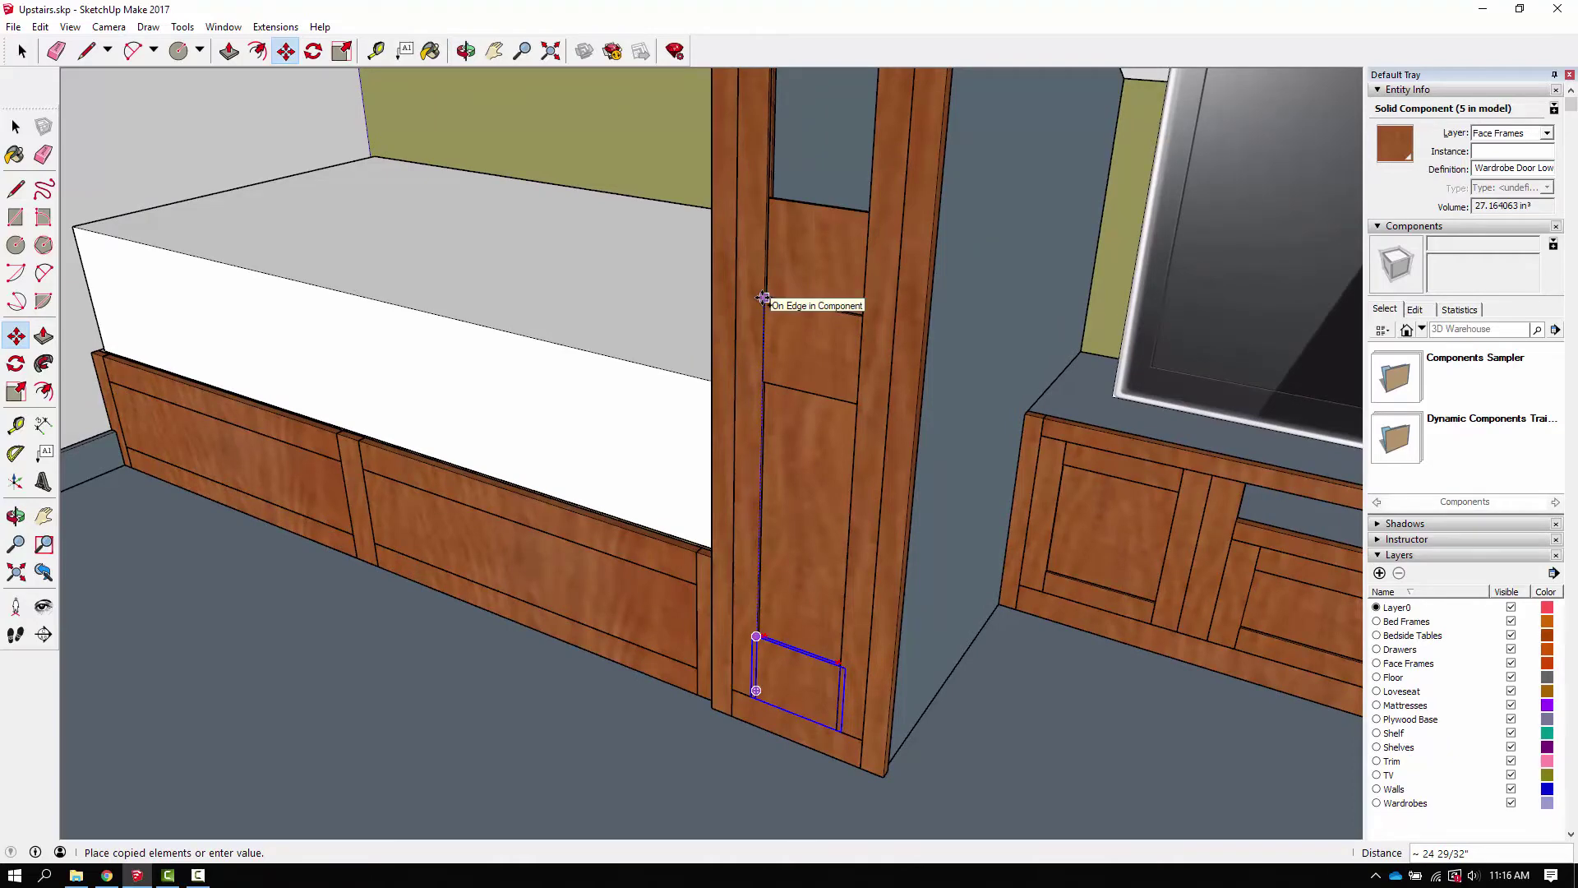
left_click(762, 298)
scroll(764, 300, "down", 5)
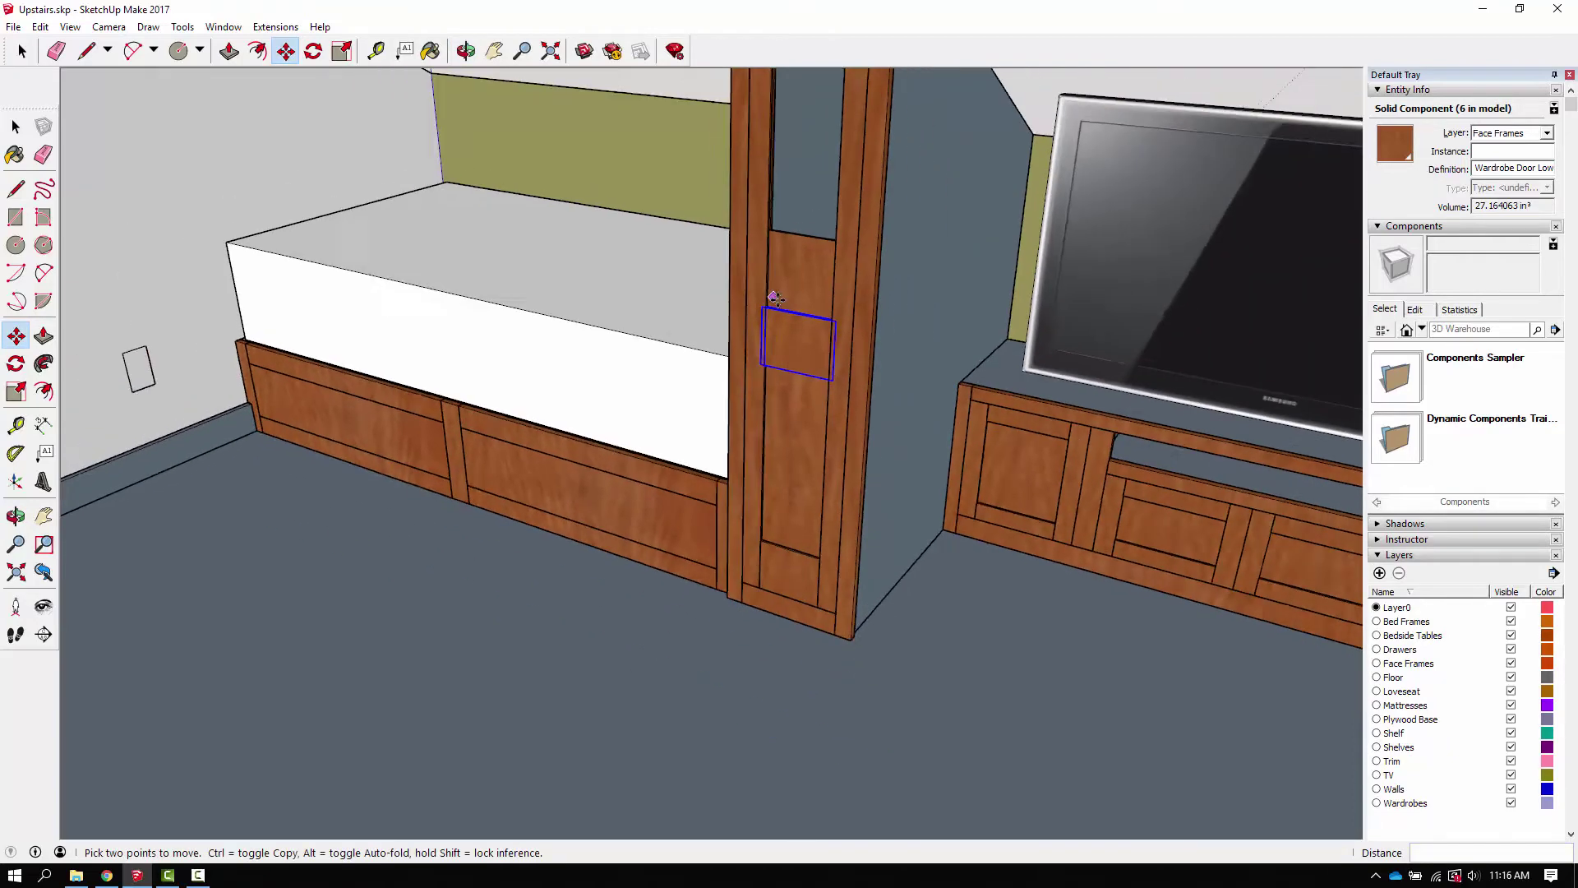
Step: Examine the middle rail's placement between the door's stiles from several distances and angles
middle_click_drag(821, 328, 881, 246)
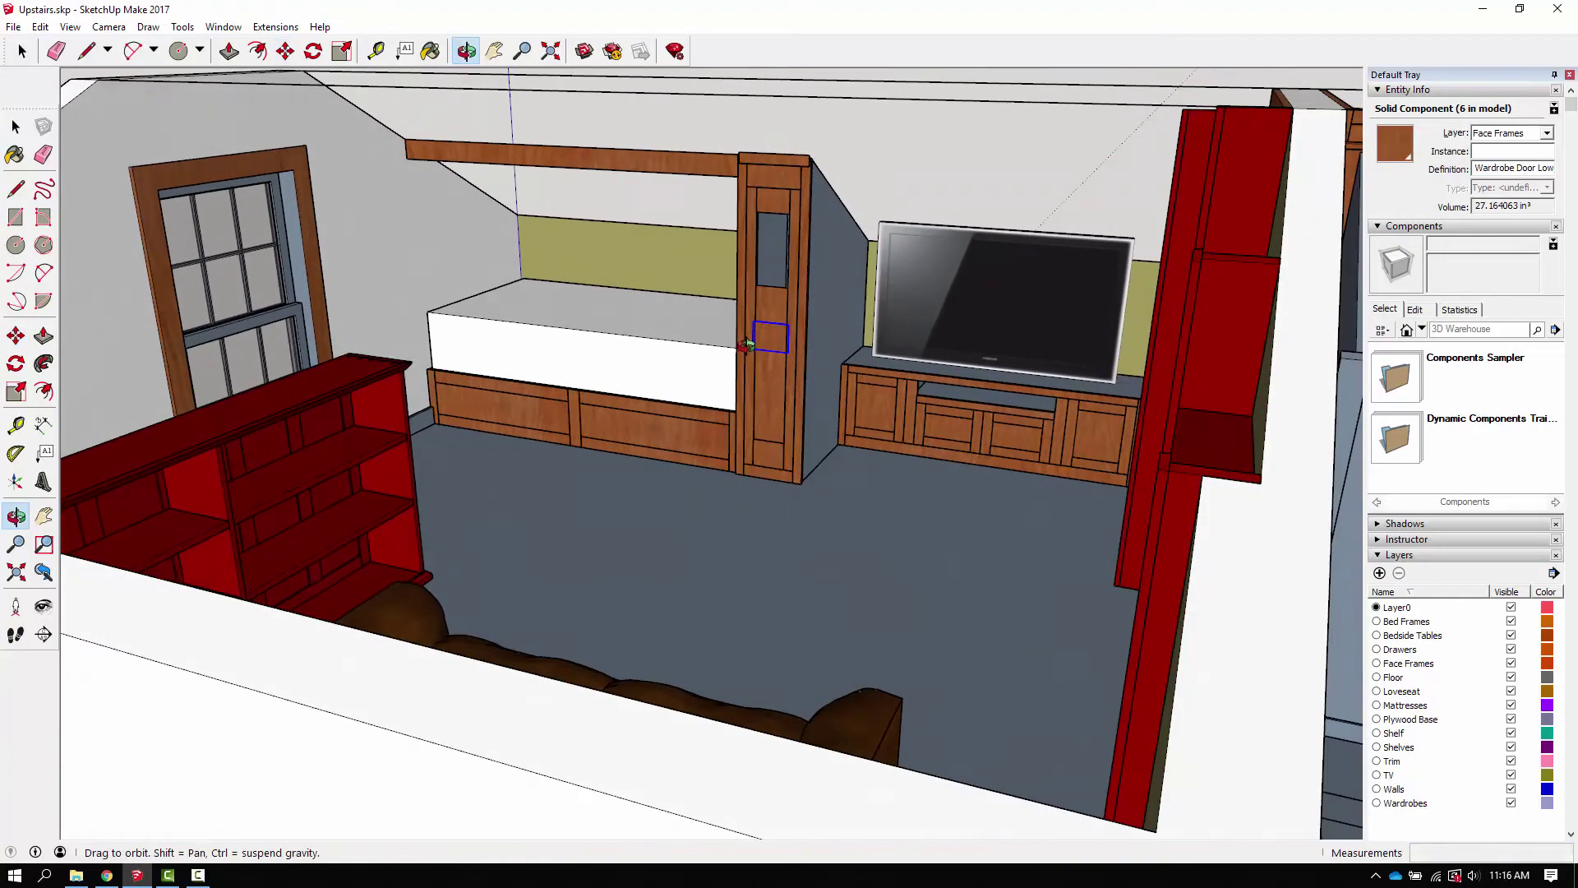
scroll(752, 339, "up", 4)
middle_click_drag(833, 346, 836, 413, "shift")
scroll(830, 418, "up", 4)
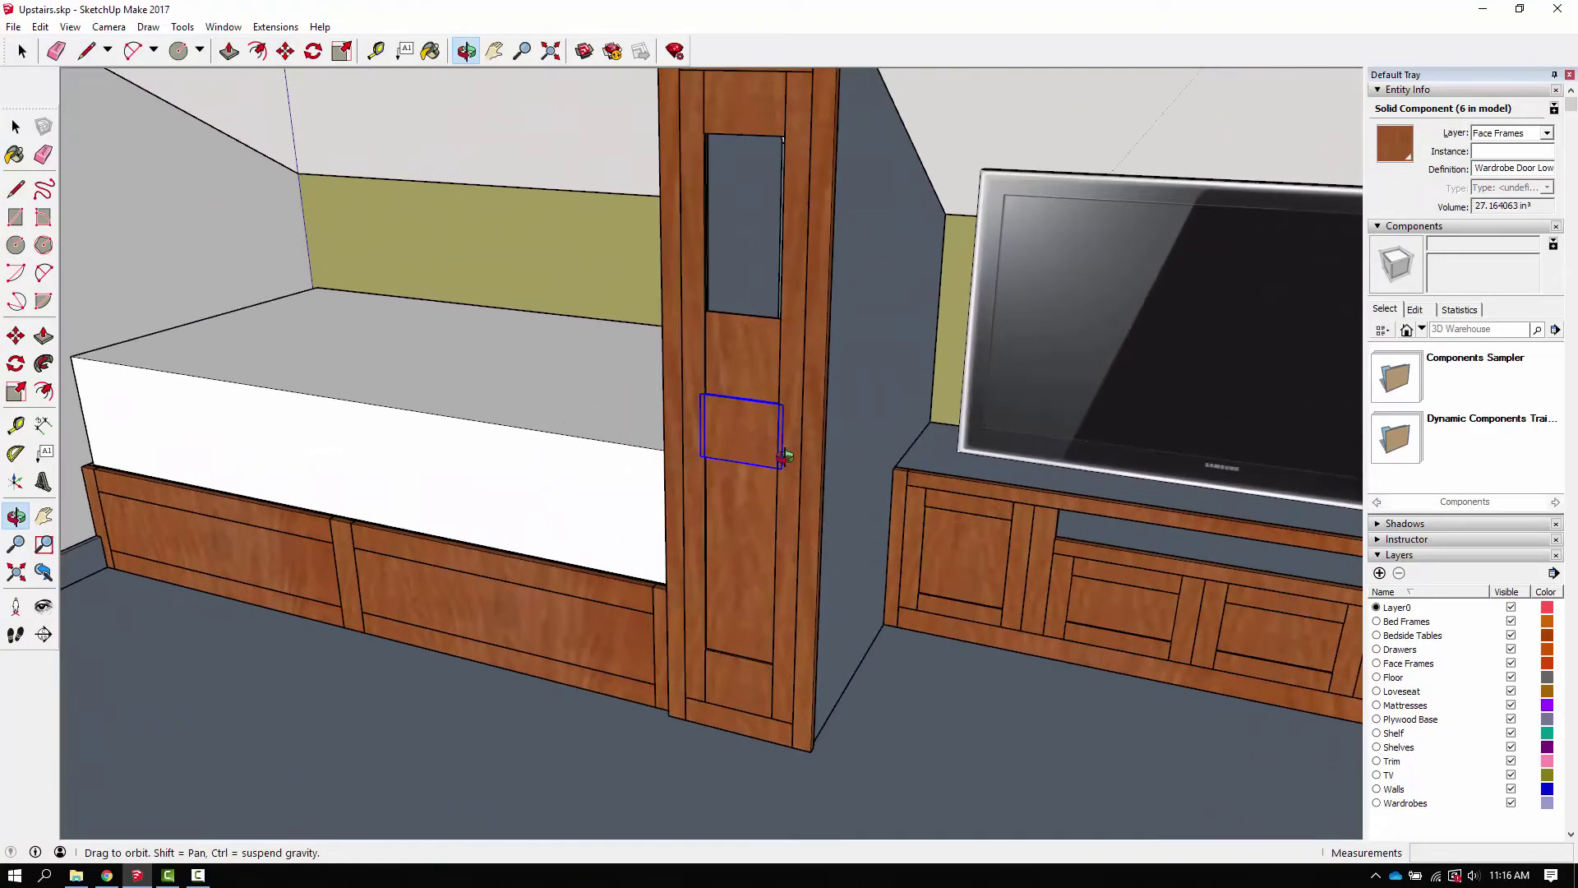
scroll(781, 468, "up", 2)
scroll(730, 460, "up", 2)
scroll(728, 452, "up", 1)
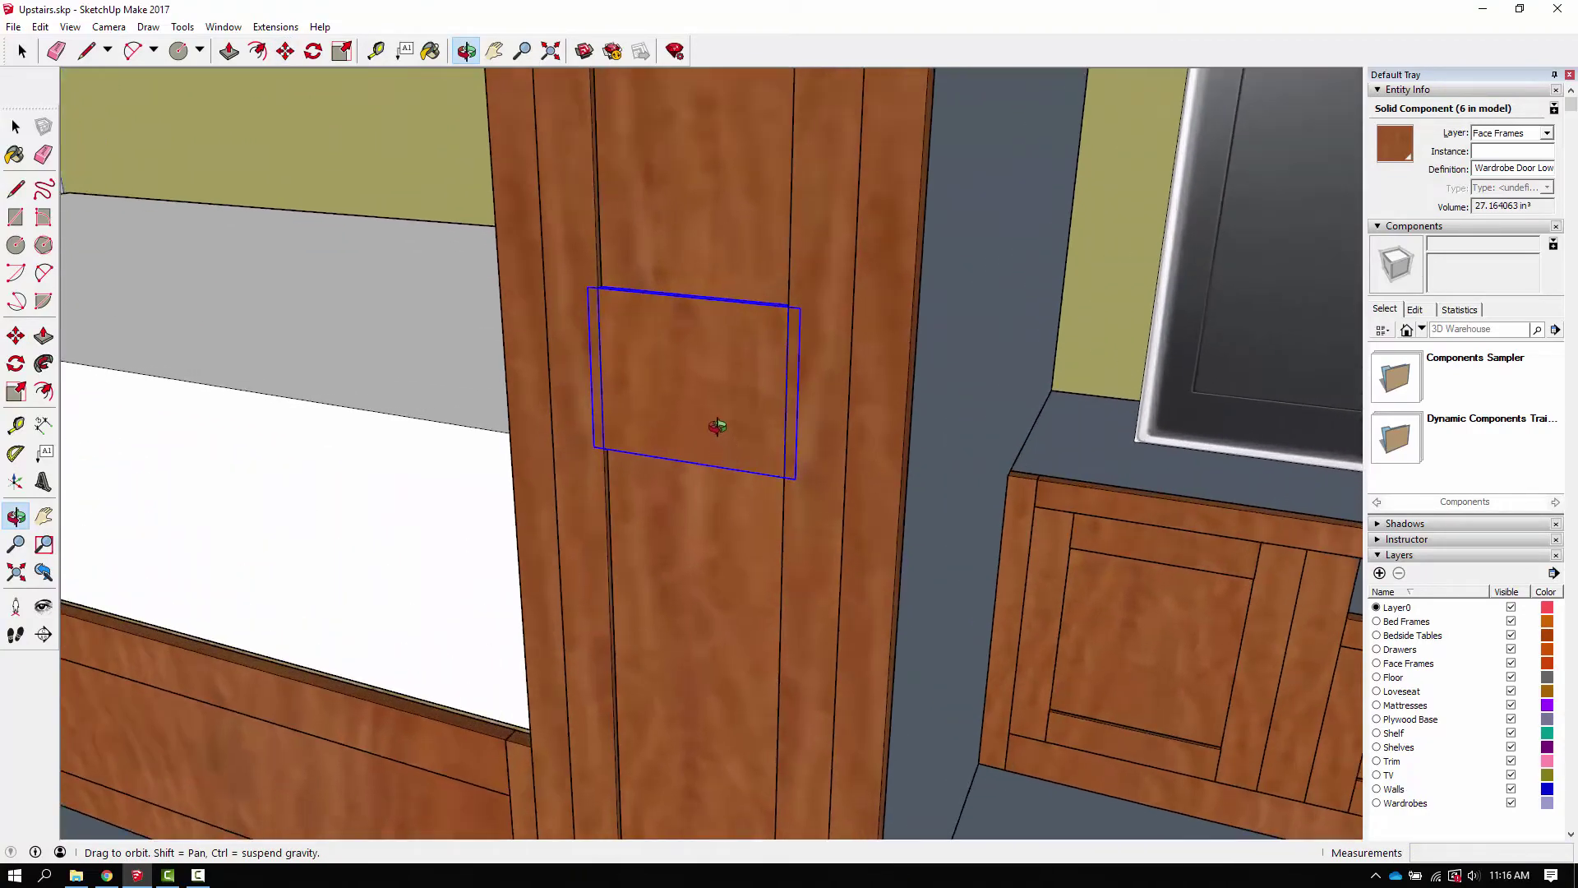
key("space")
left_click(723, 421)
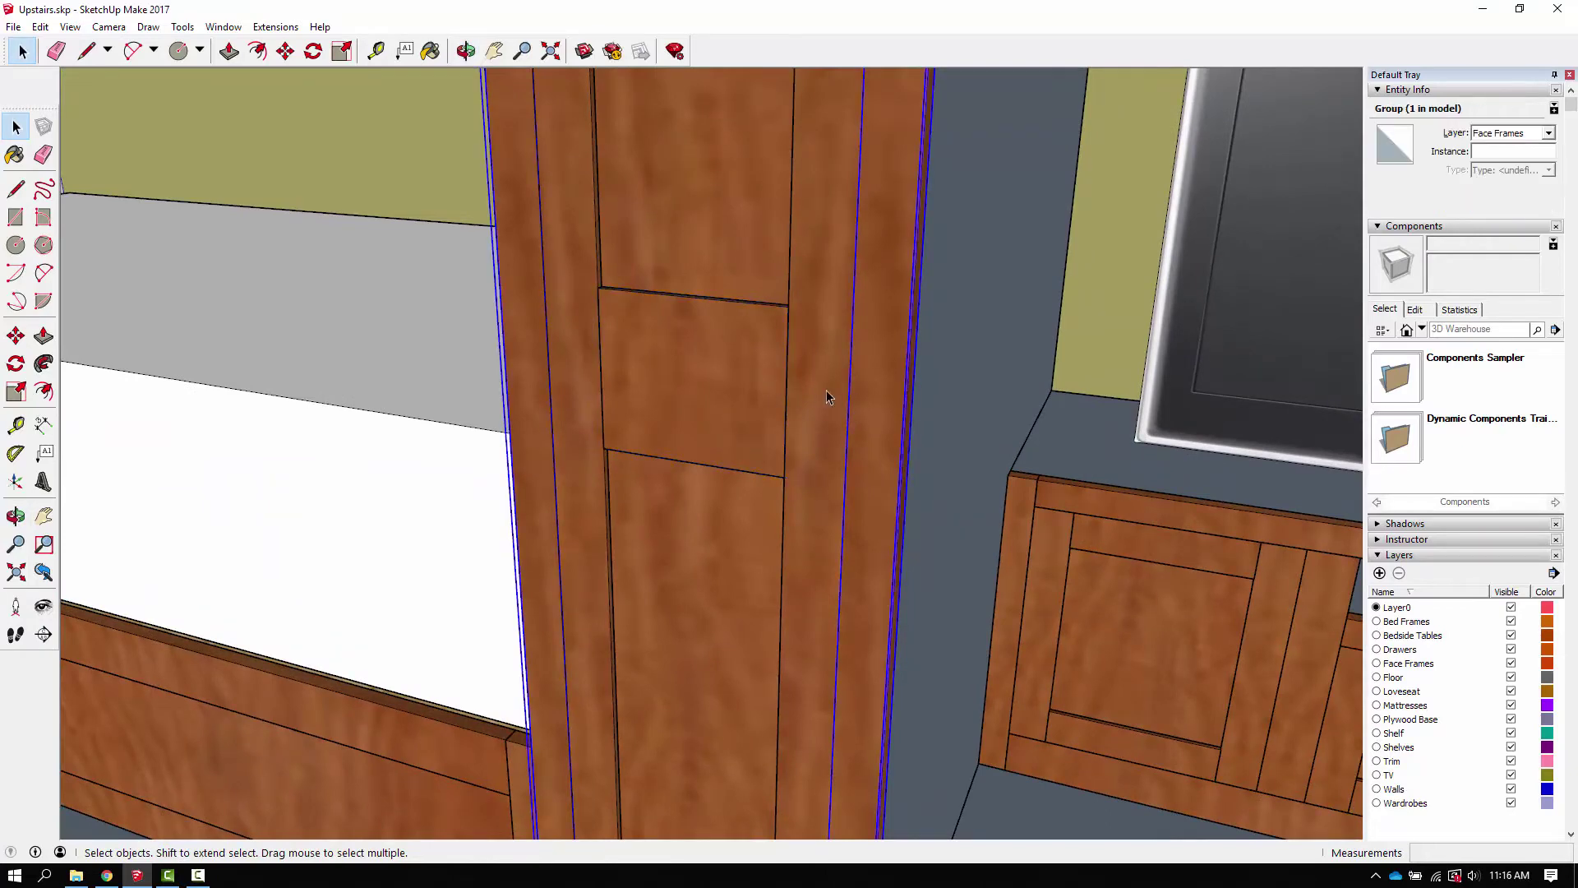
scroll(822, 411, "down", 8)
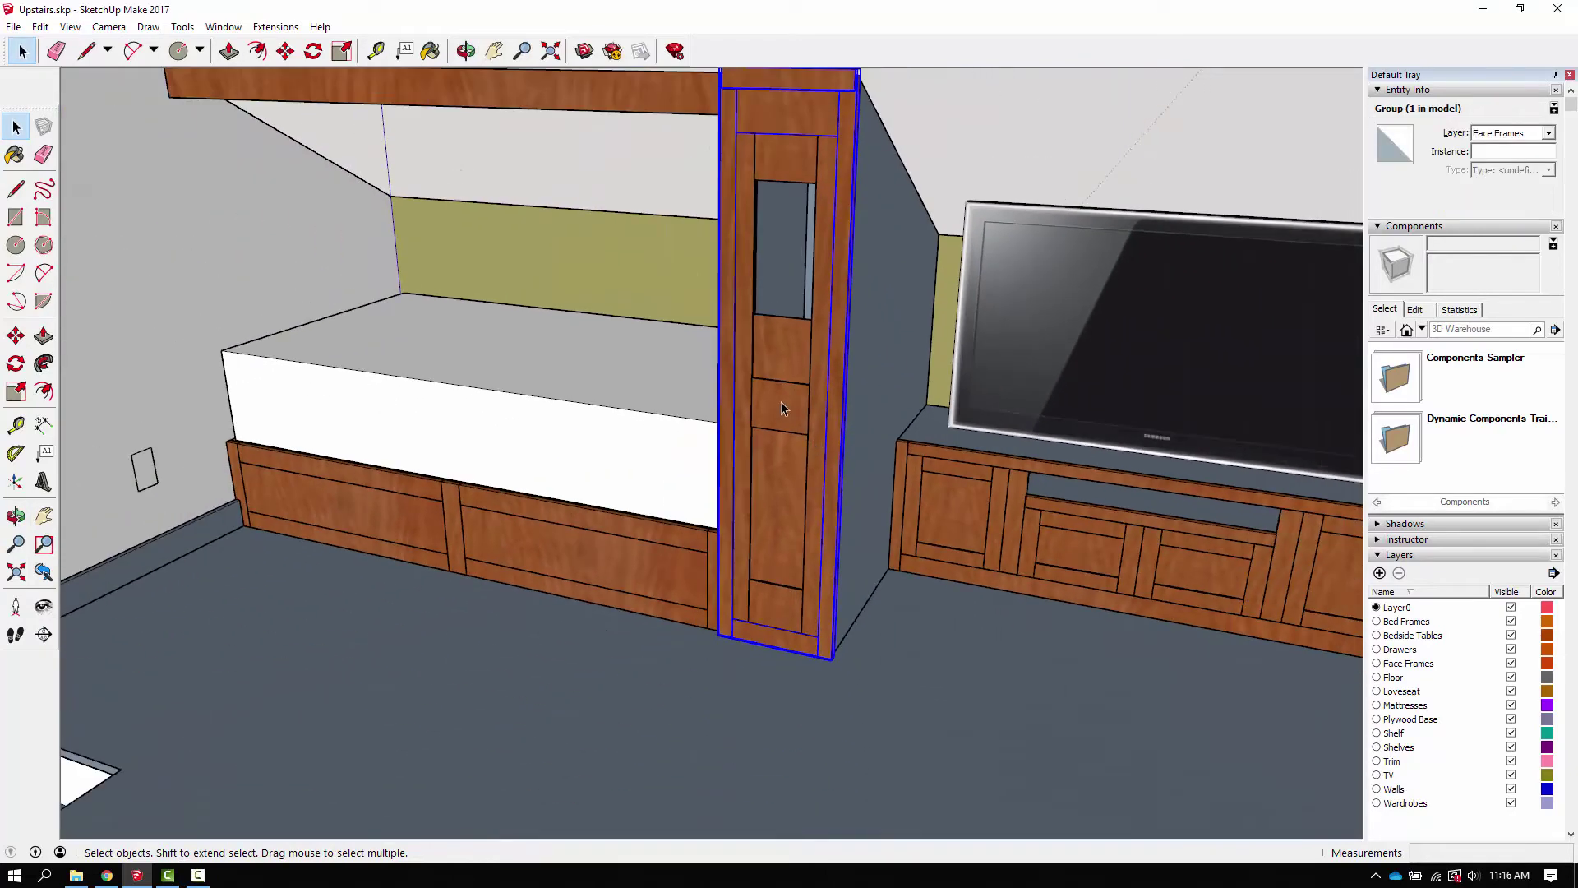
scroll(781, 403, "up", 2)
scroll(803, 434, "up", 3)
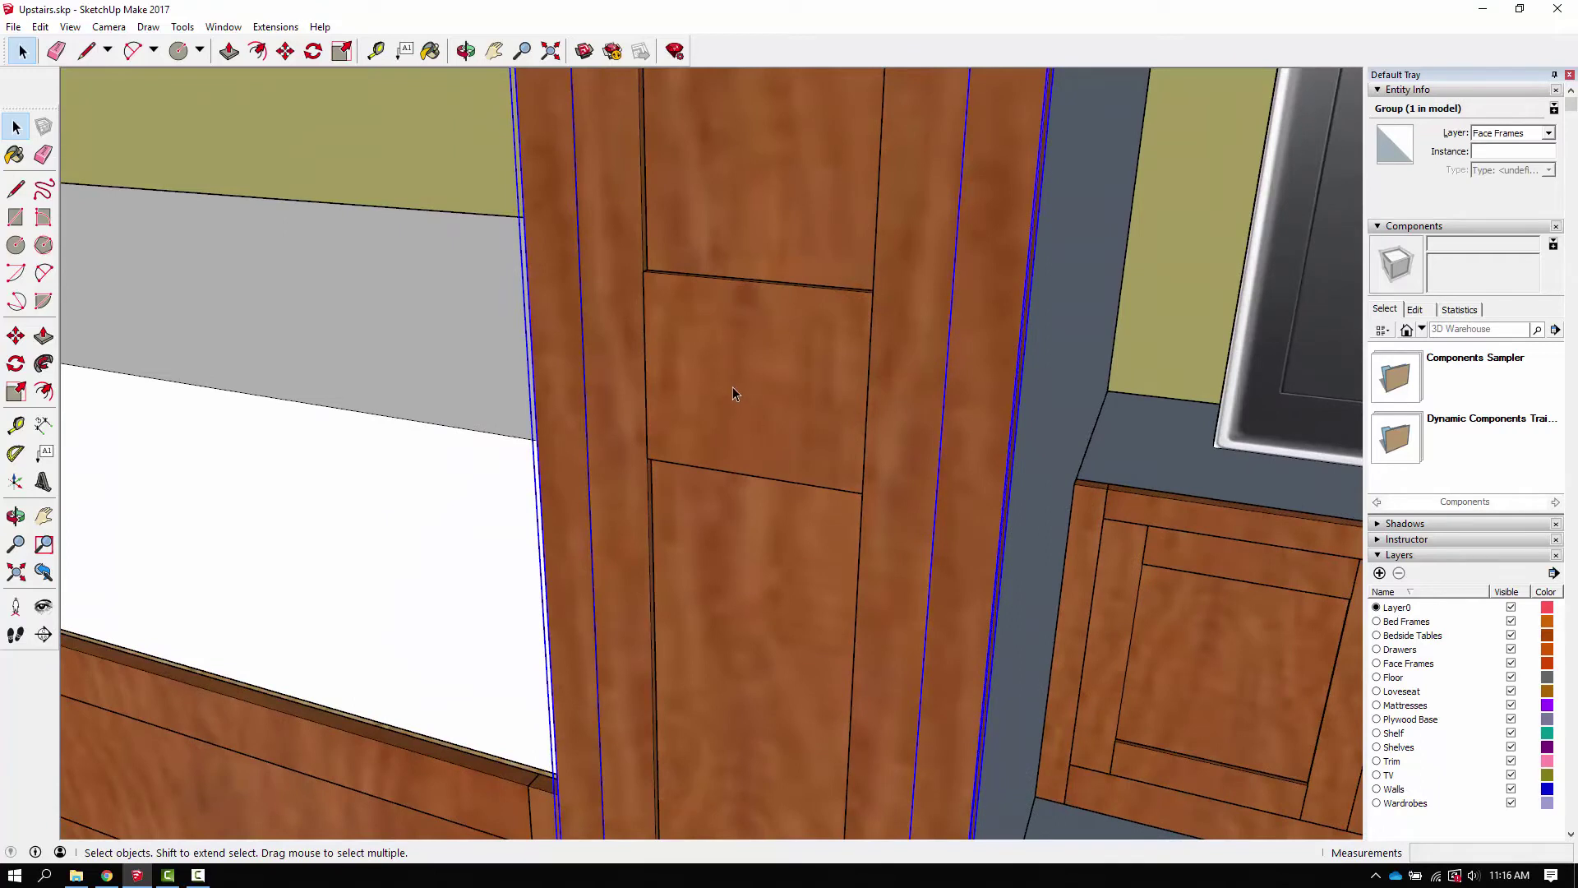
Step: Measure the middle rail's height along the left stile's inner edge
key("t")
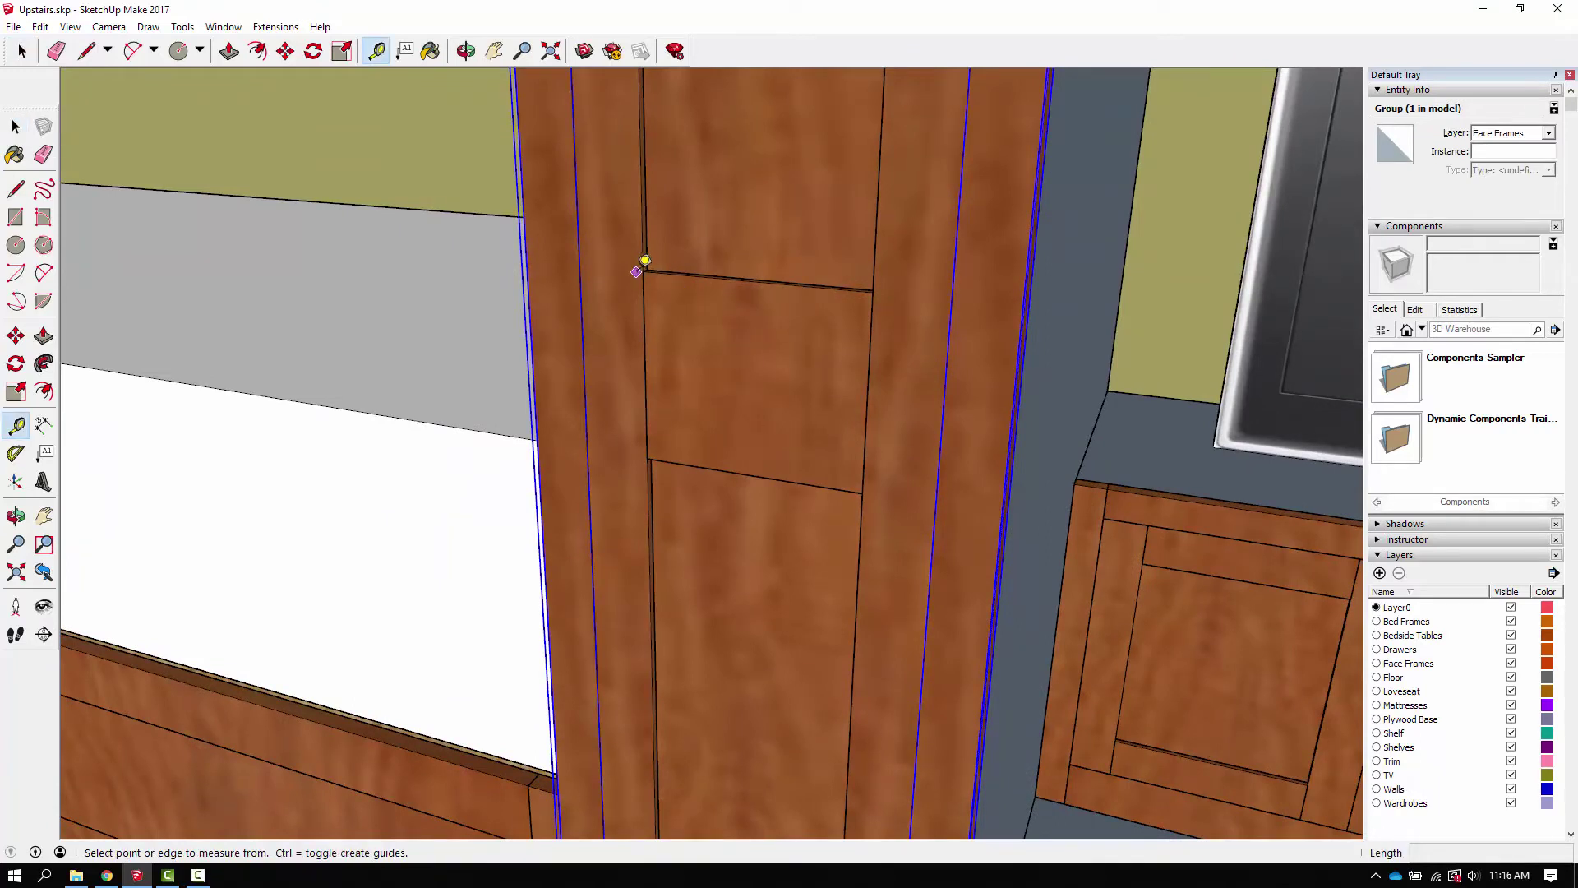
left_click(643, 271)
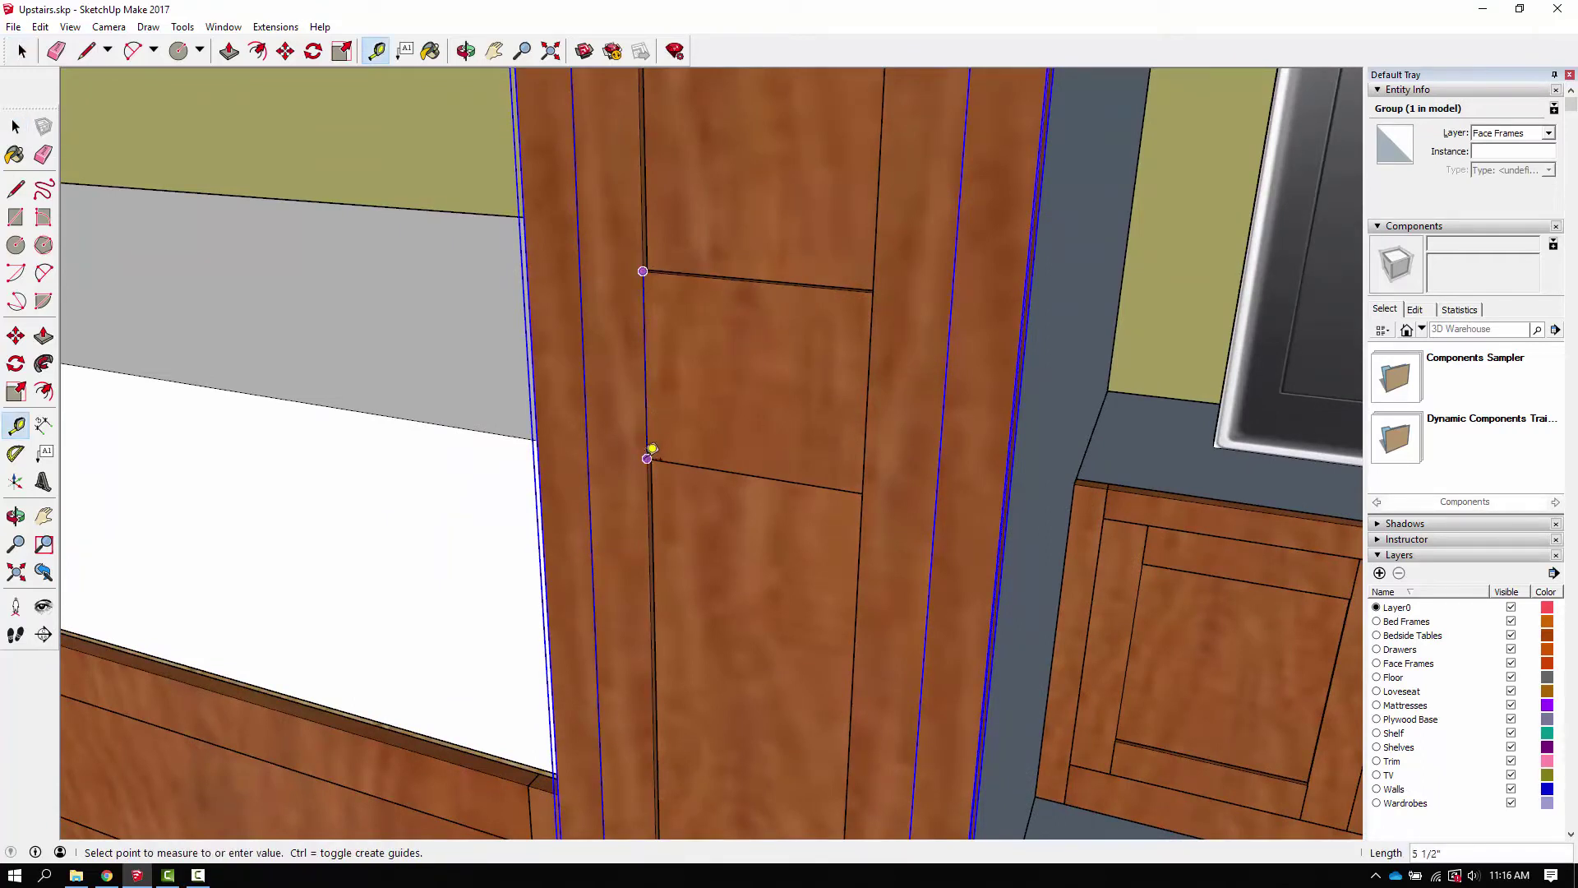
left_click(652, 449)
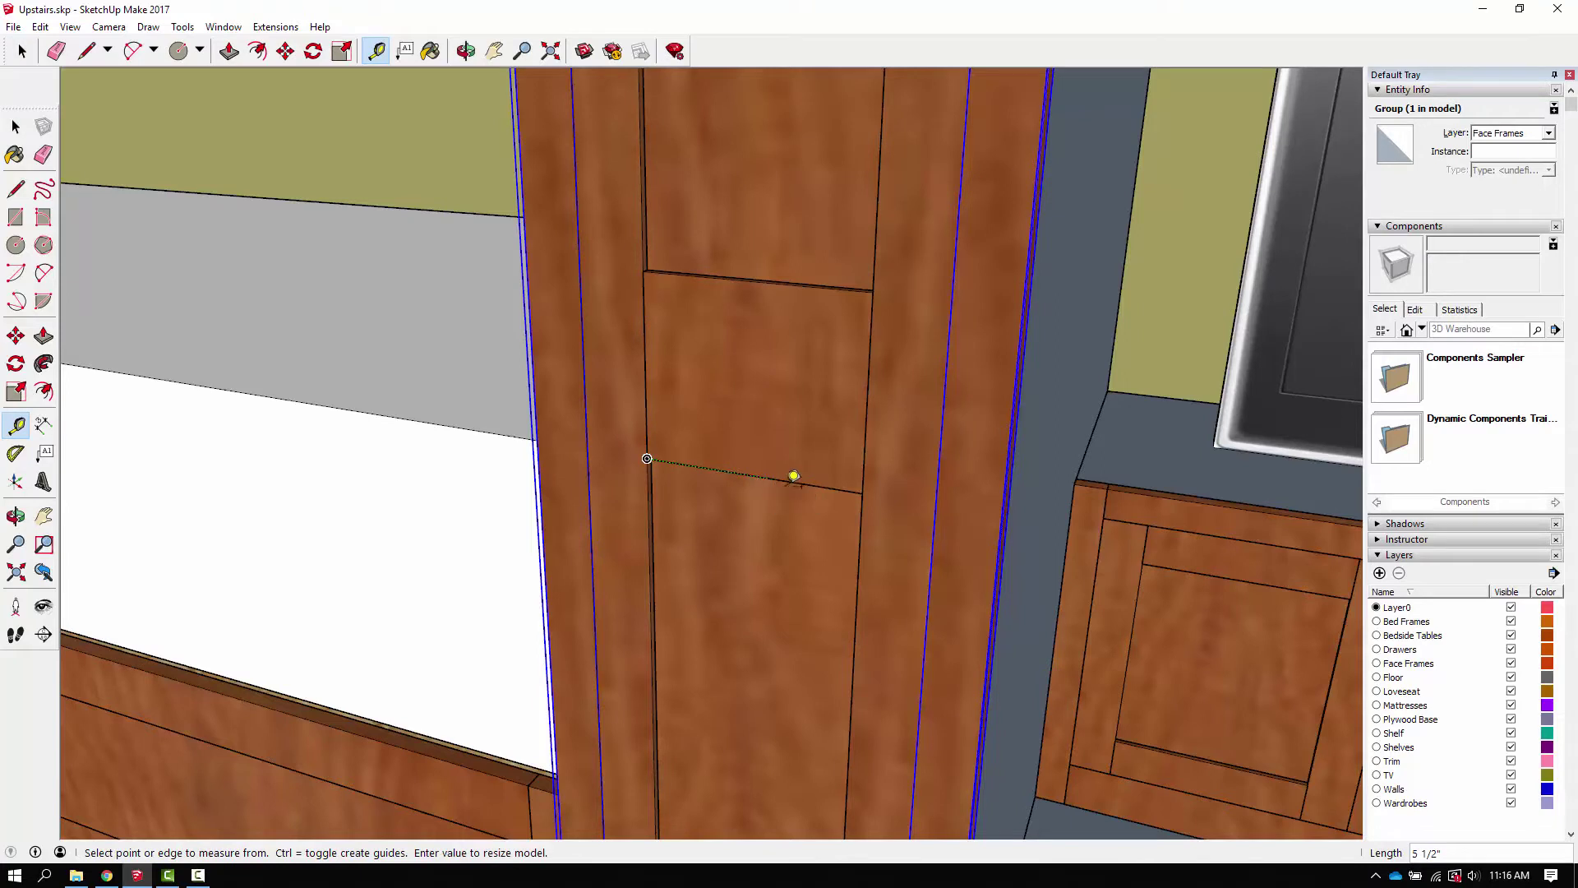
Step: Make the door's middle rail a unique component and open it for editing
key("space")
left_click(748, 467)
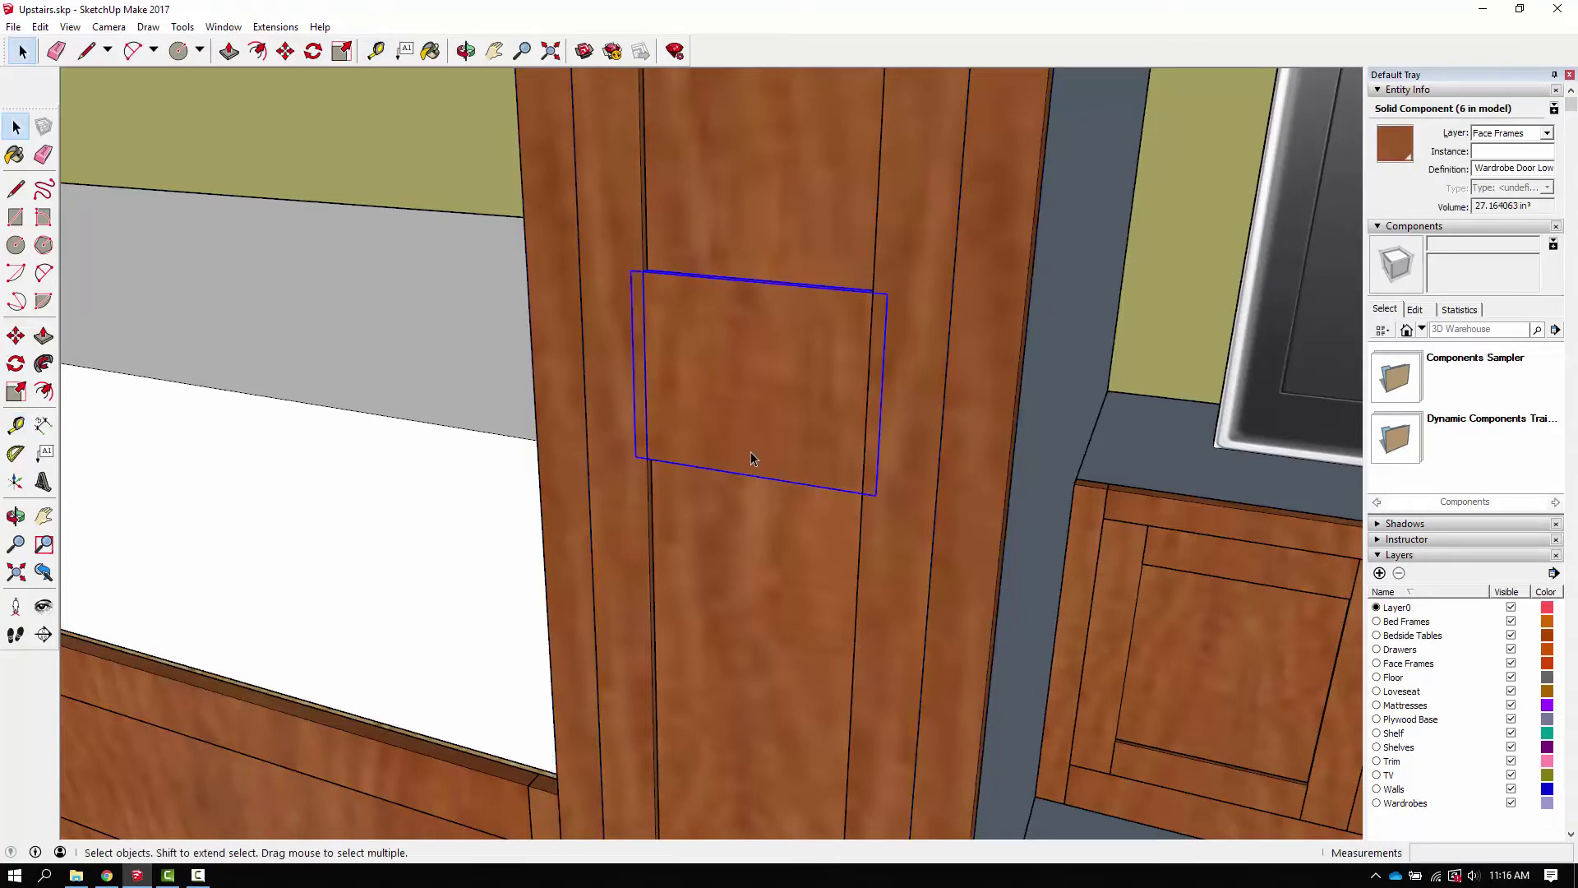
right_click(759, 427)
left_click(777, 535)
middle_click_drag(774, 477, 743, 244)
double_click(744, 243)
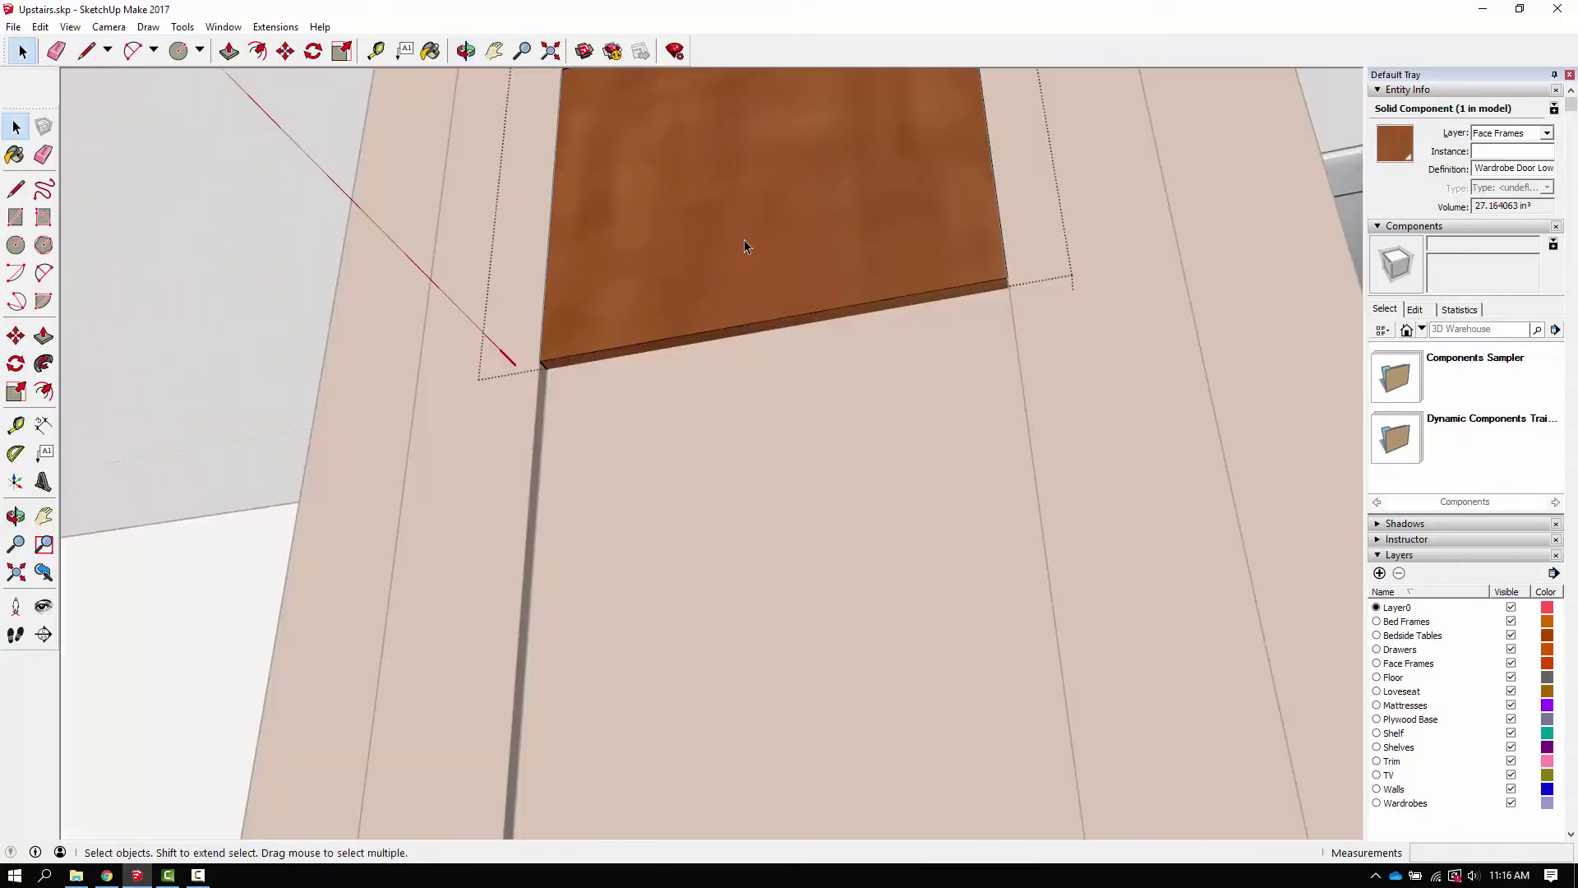
Step: Reduce the middle rail's height by pushing its lower edge face 2" upward, and leave component editing
right_click(744, 241)
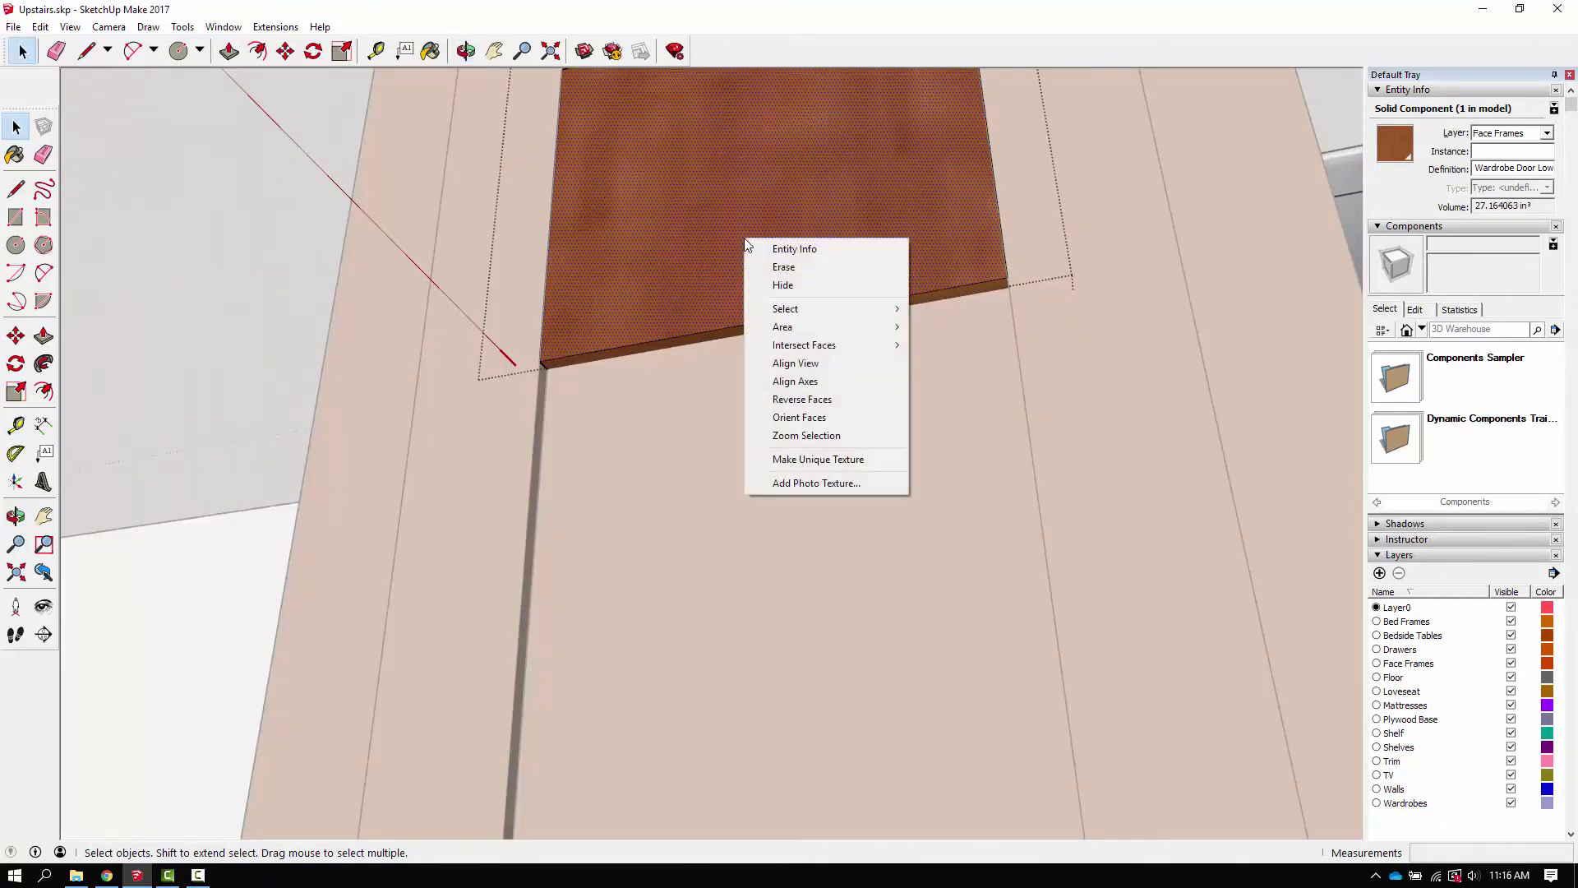
left_click(659, 275)
key("p")
key("space")
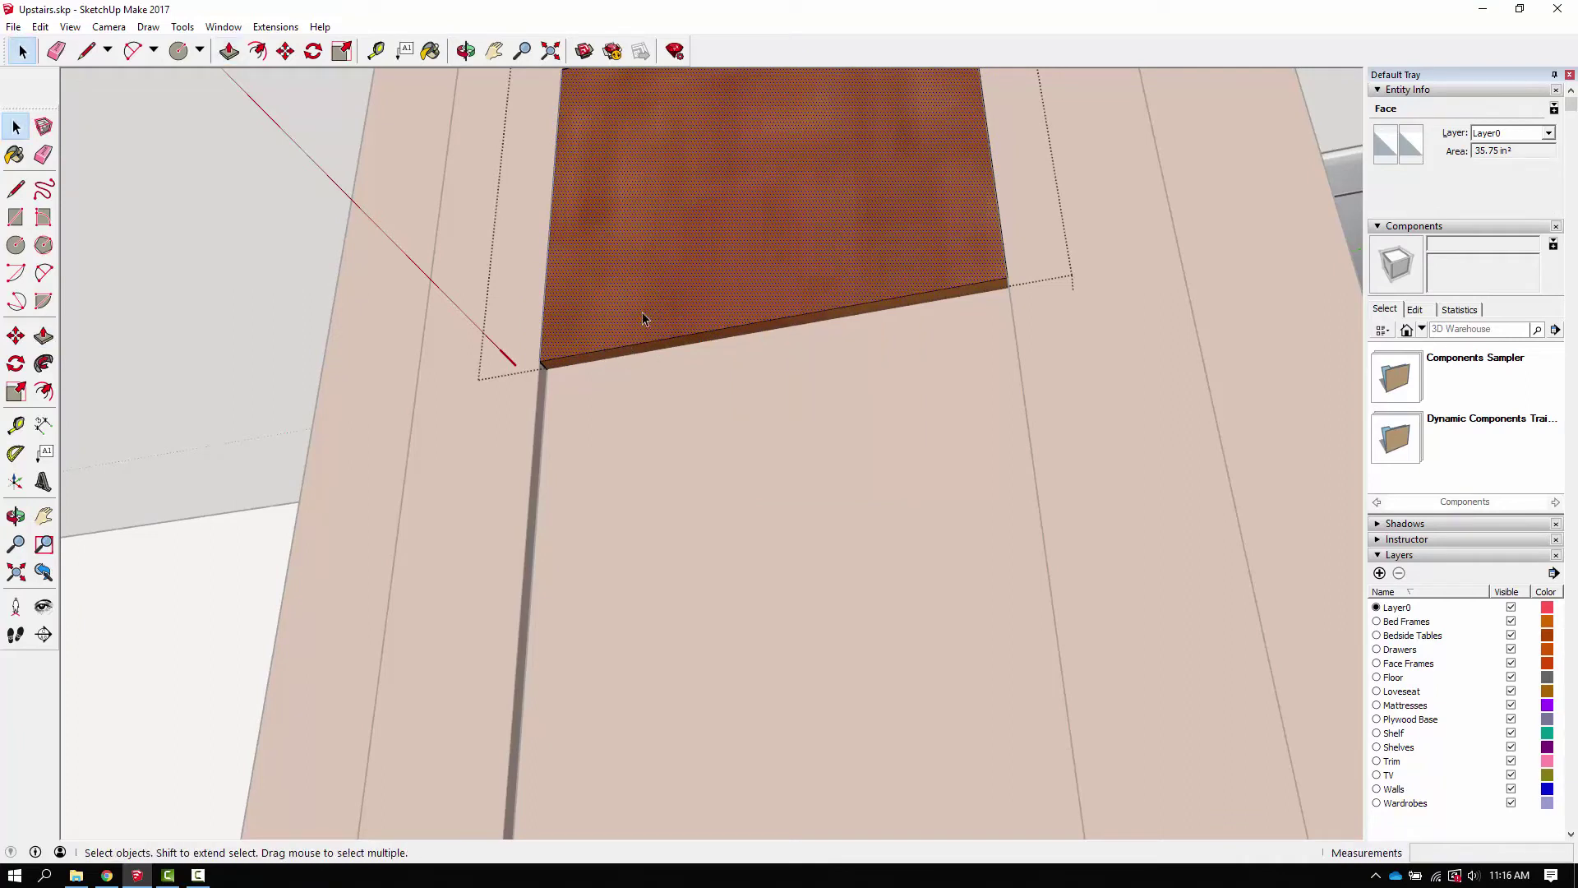
key("p")
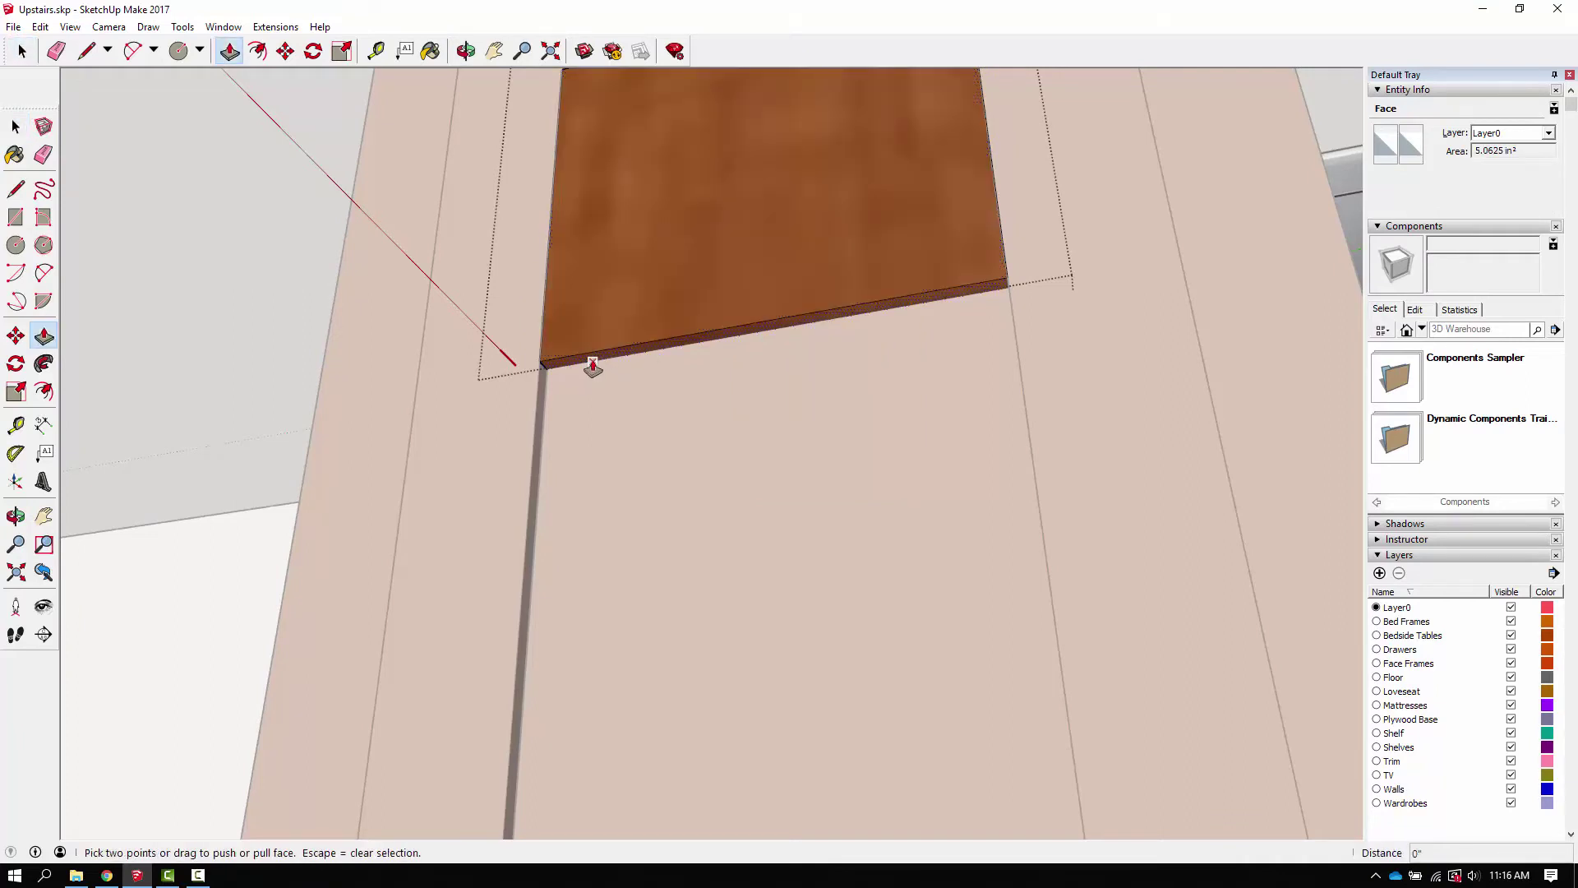
left_click_drag(588, 359, 628, 230)
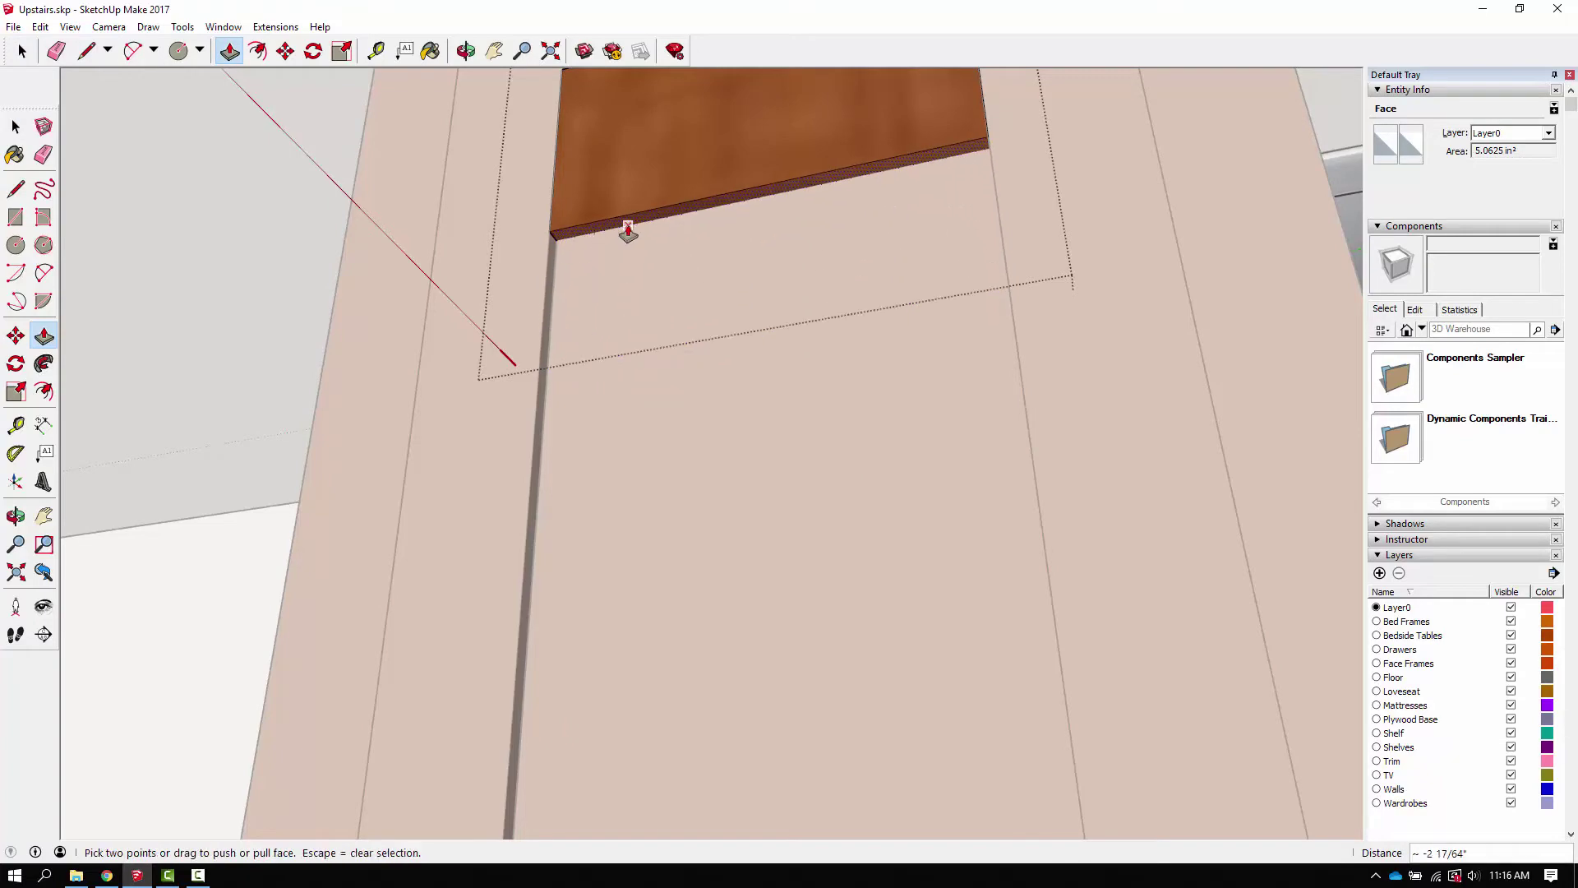
key("Return")
scroll(604, 246, "down", 5)
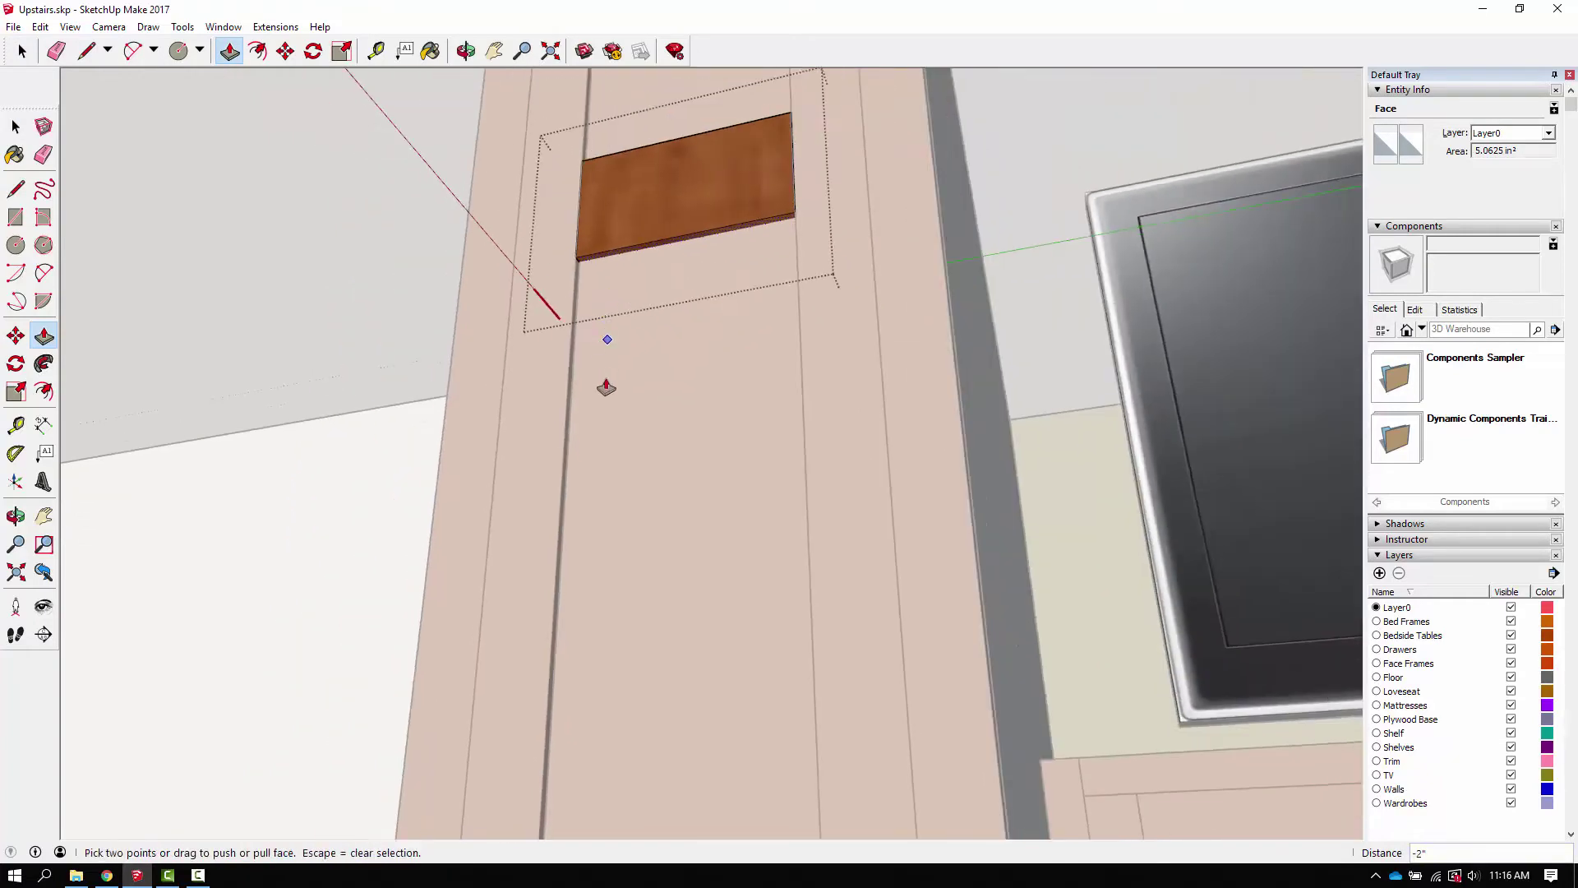
key("o")
key("space")
left_click(1176, 128)
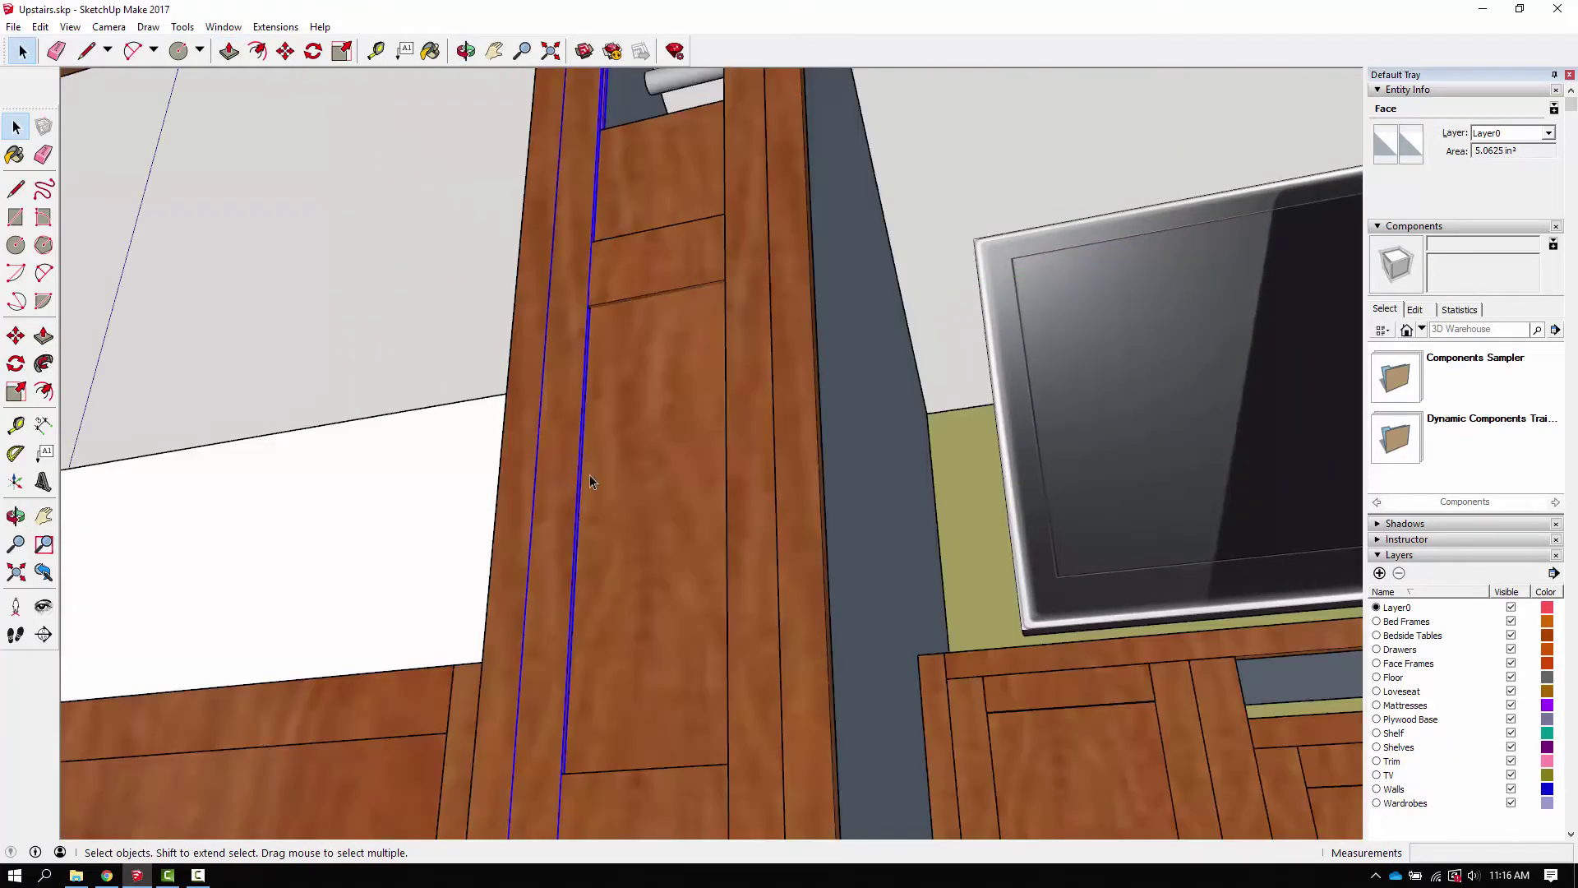
Step: Hide the door's panel and both of its stiles
right_click(629, 452)
left_click(688, 498)
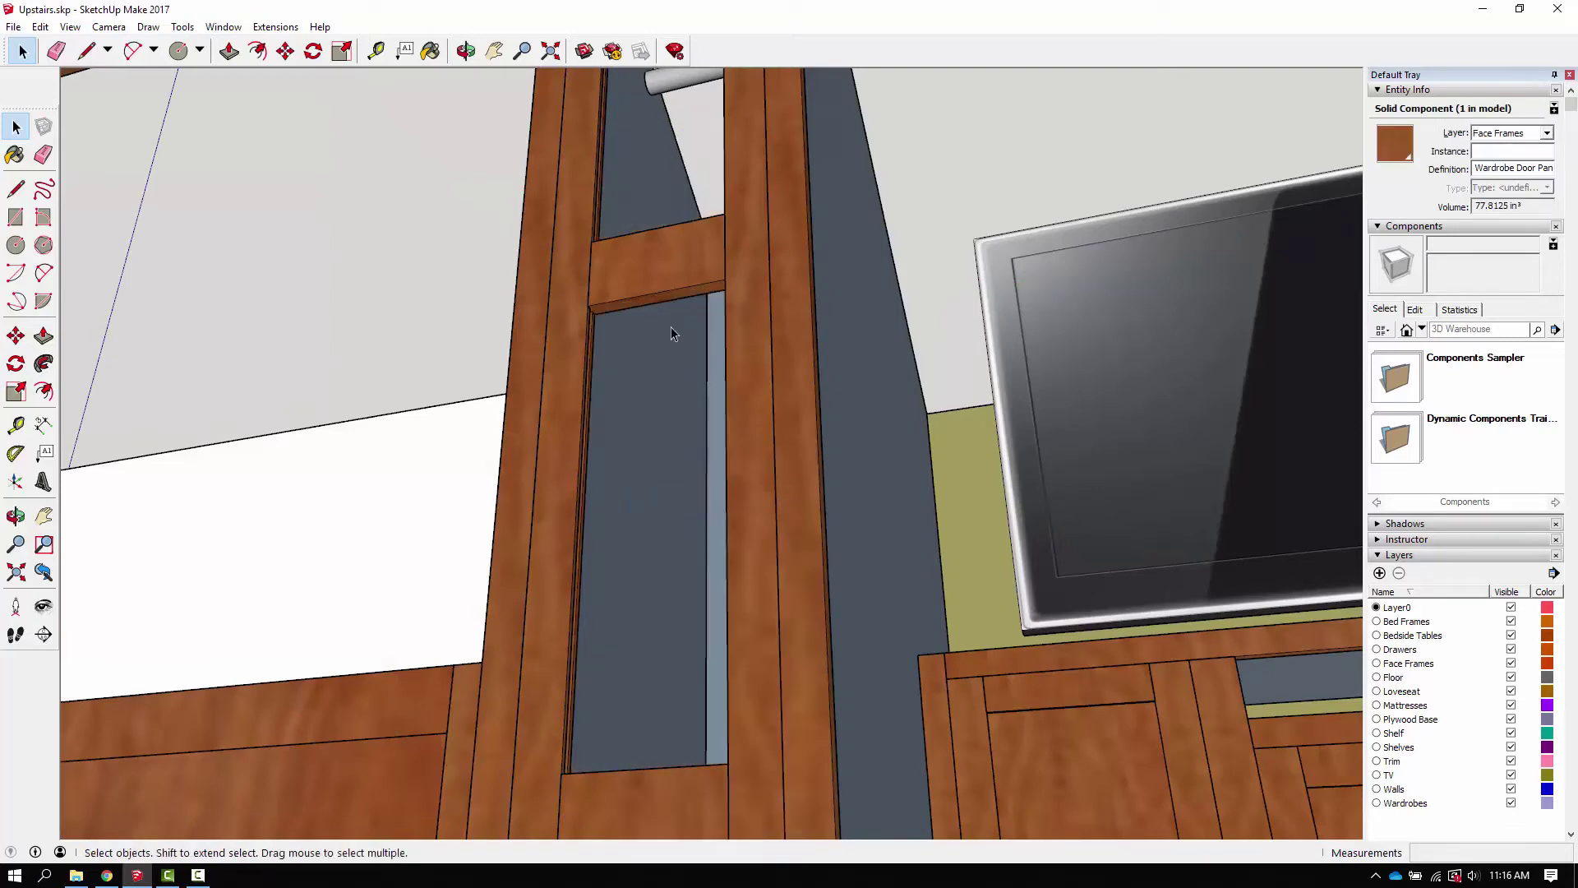
scroll(671, 327, "up", 4)
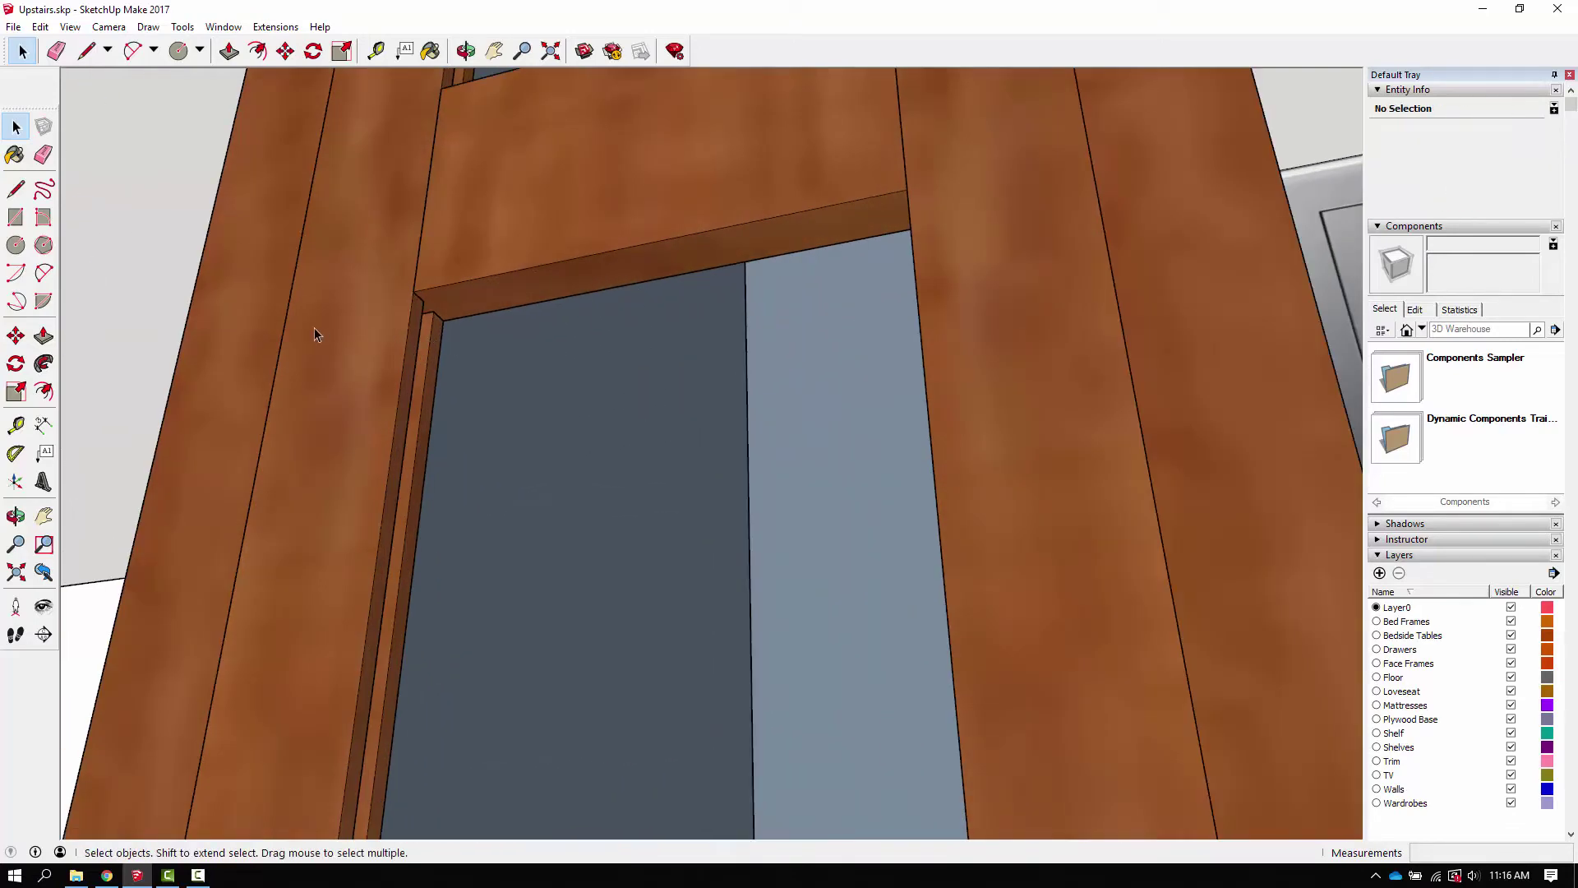
left_click(953, 310)
right_click(984, 294)
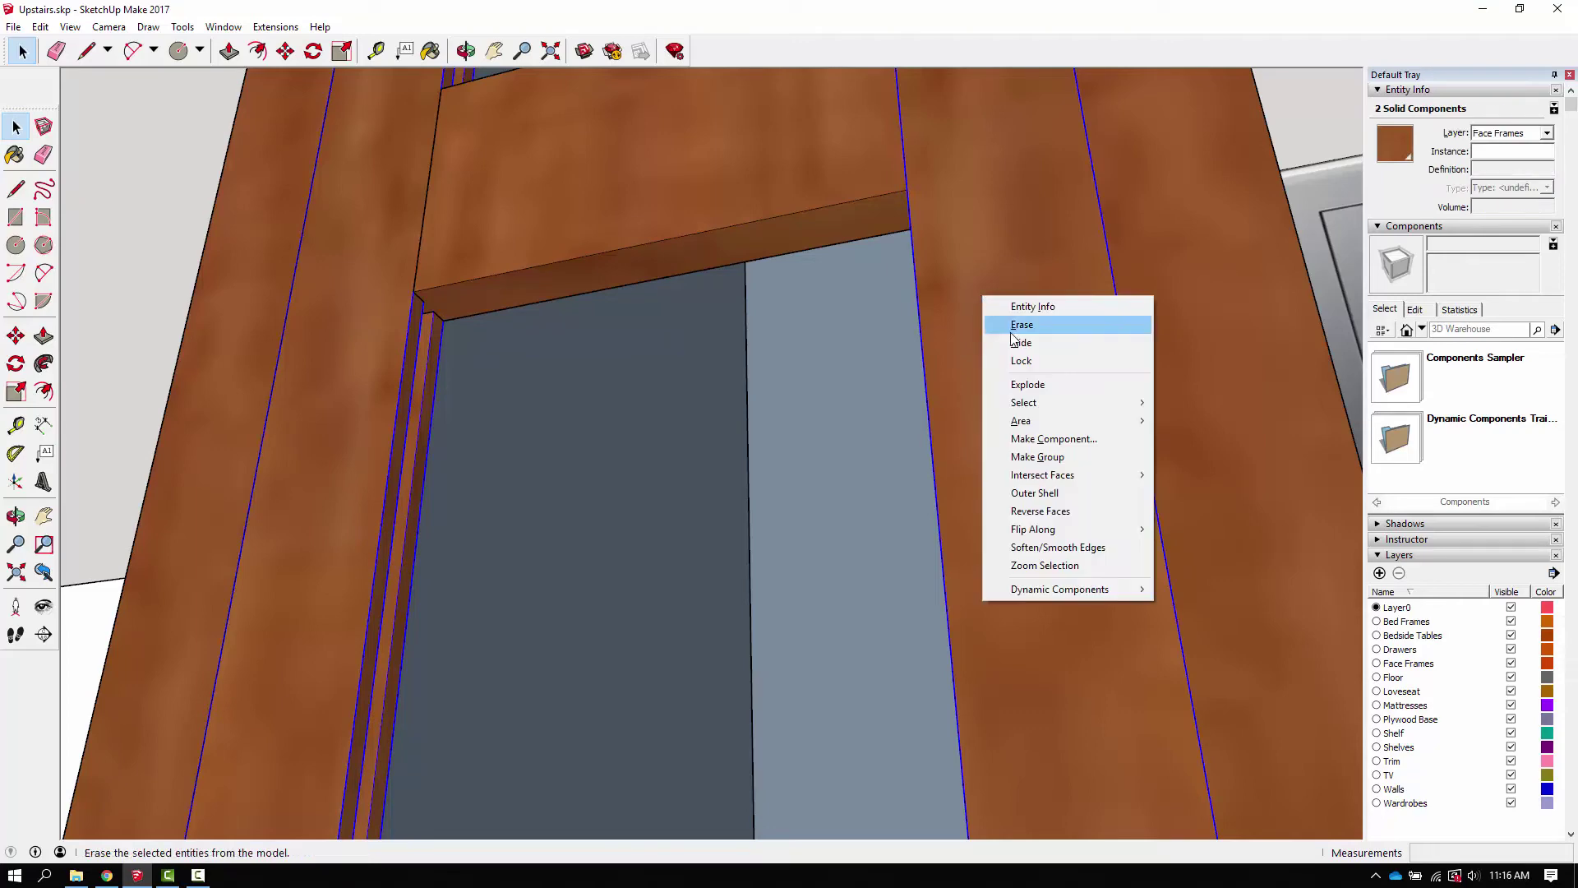
left_click(1094, 360)
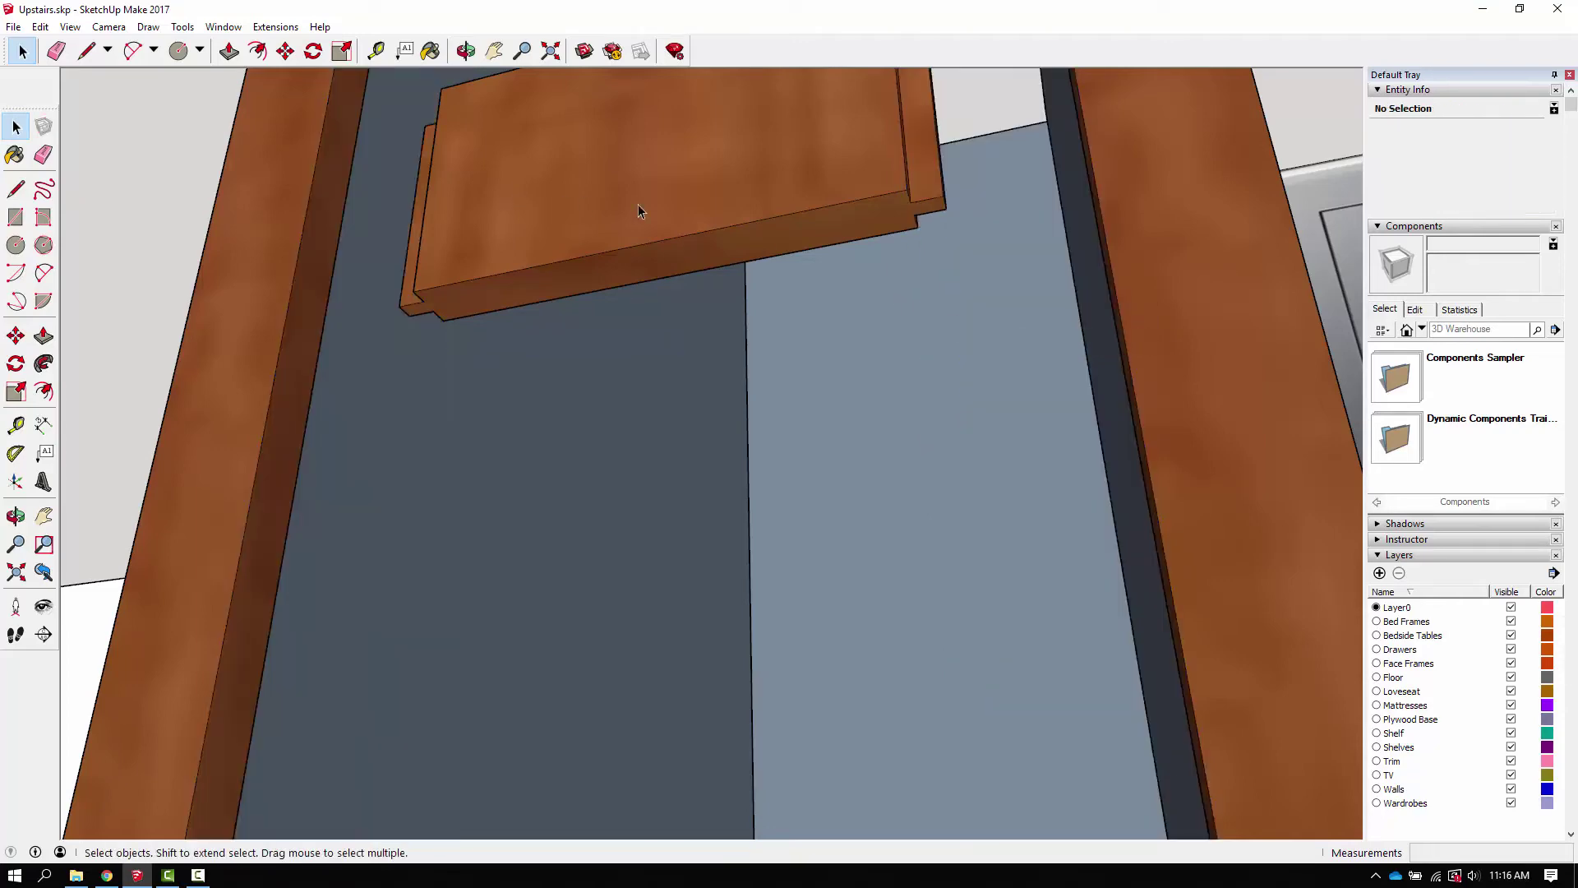
Step: Open the middle rail for editing and draw two lengthwise lines across its lower edge, joining the corners of the end tongues
key("o")
left_click_drag(680, 159, 688, 853)
left_click_drag(528, 515, 599, 2)
left_click_drag(546, 465, 424, 509)
key("space")
double_click(531, 507)
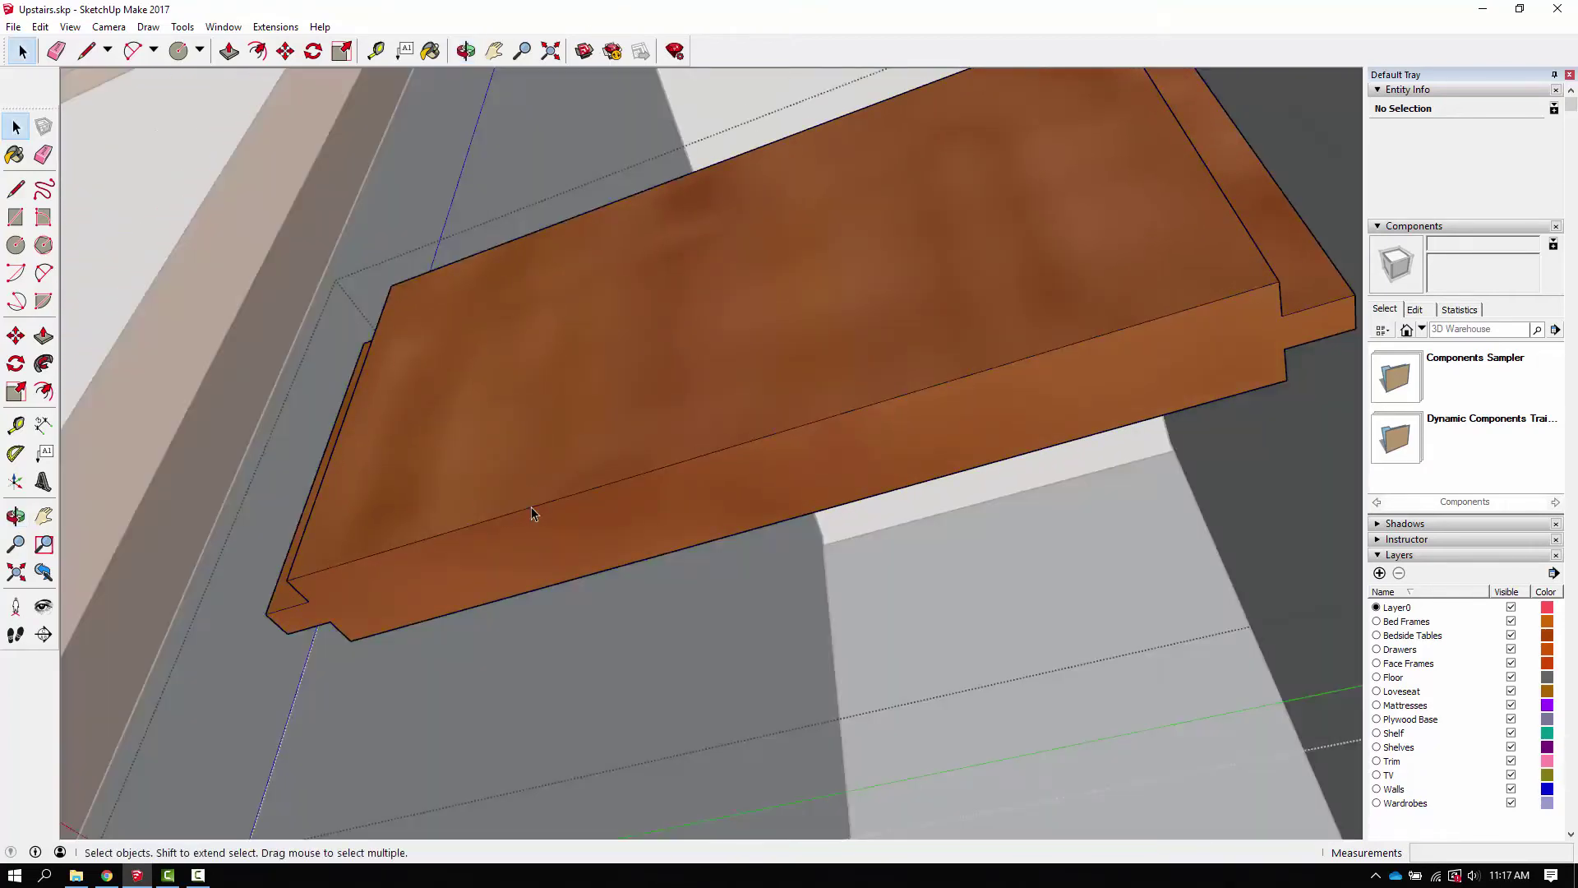
key("o")
key("l")
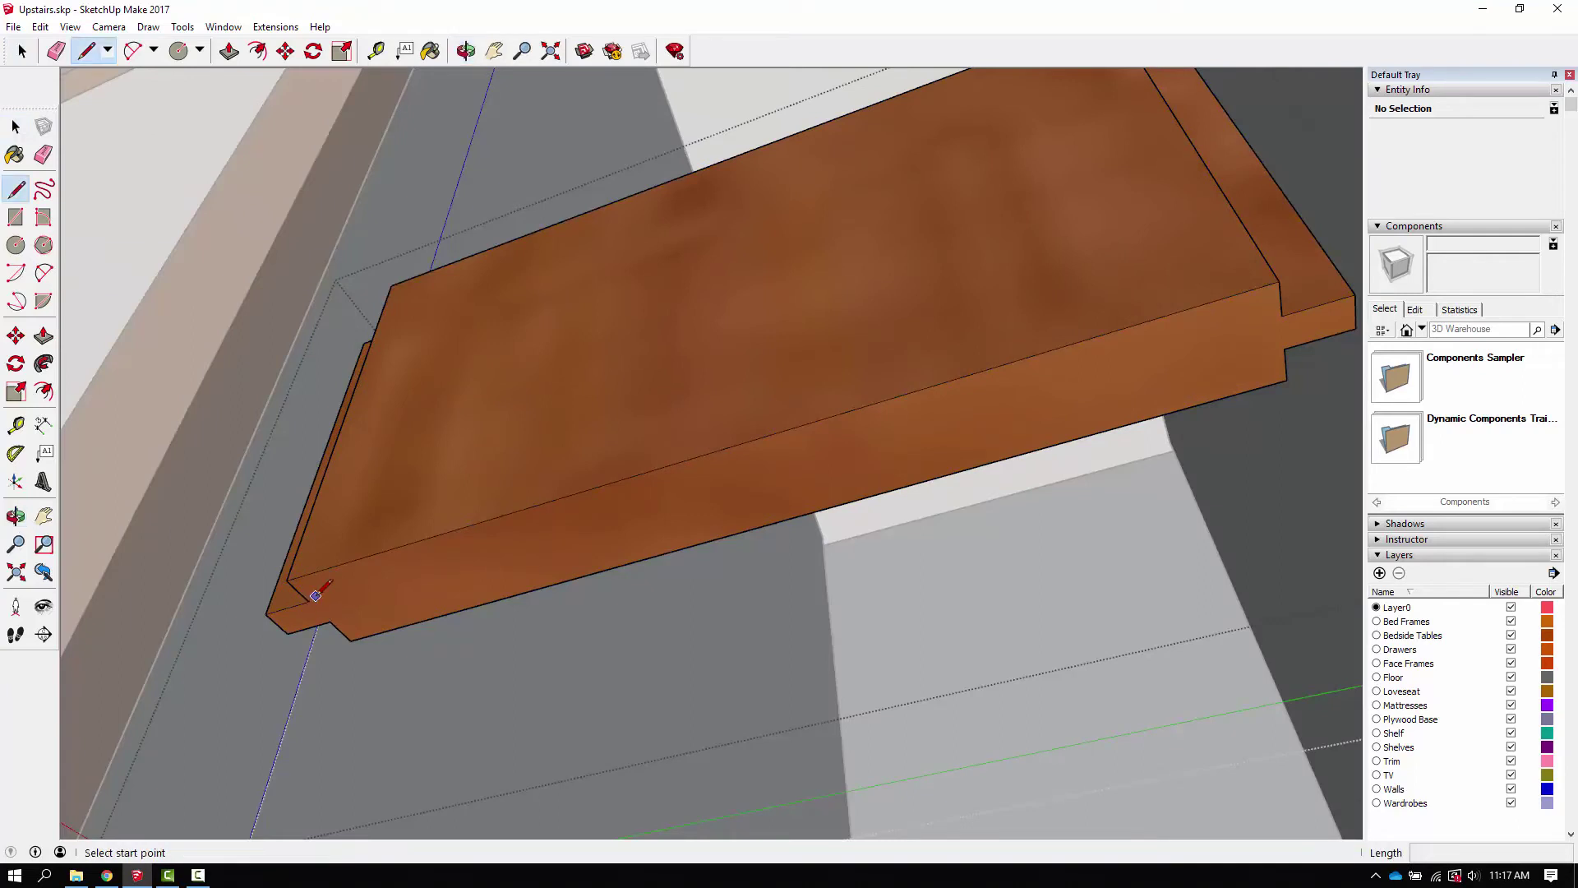
left_click(309, 601)
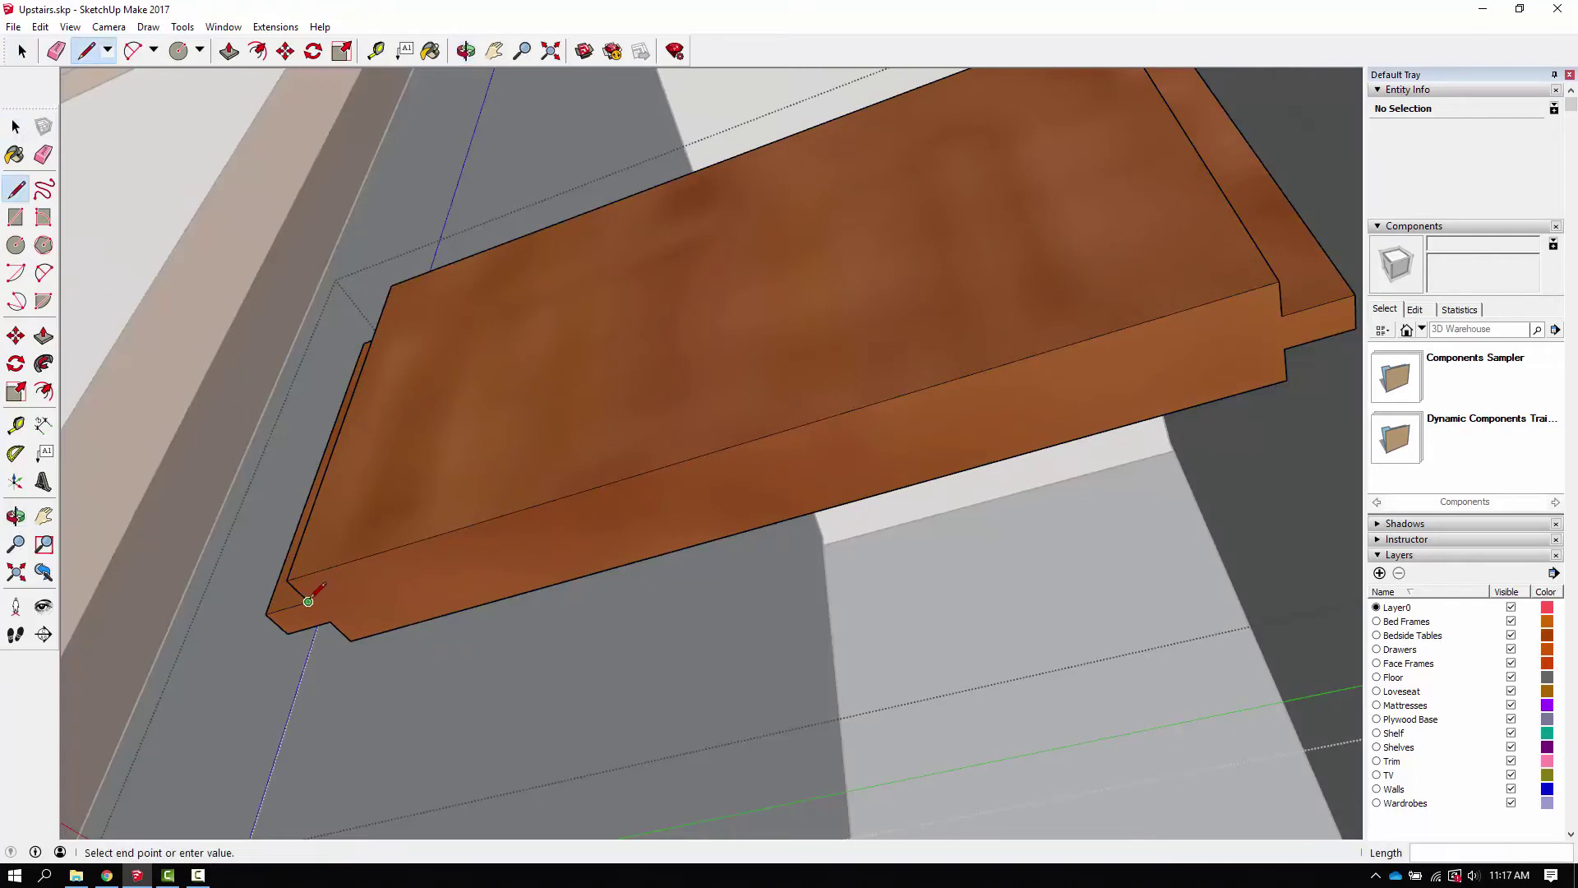
left_click(1282, 316)
left_click(330, 616)
Step: Measure the groove depth from the rail's upper corner down to the top of its end tongue
key("o")
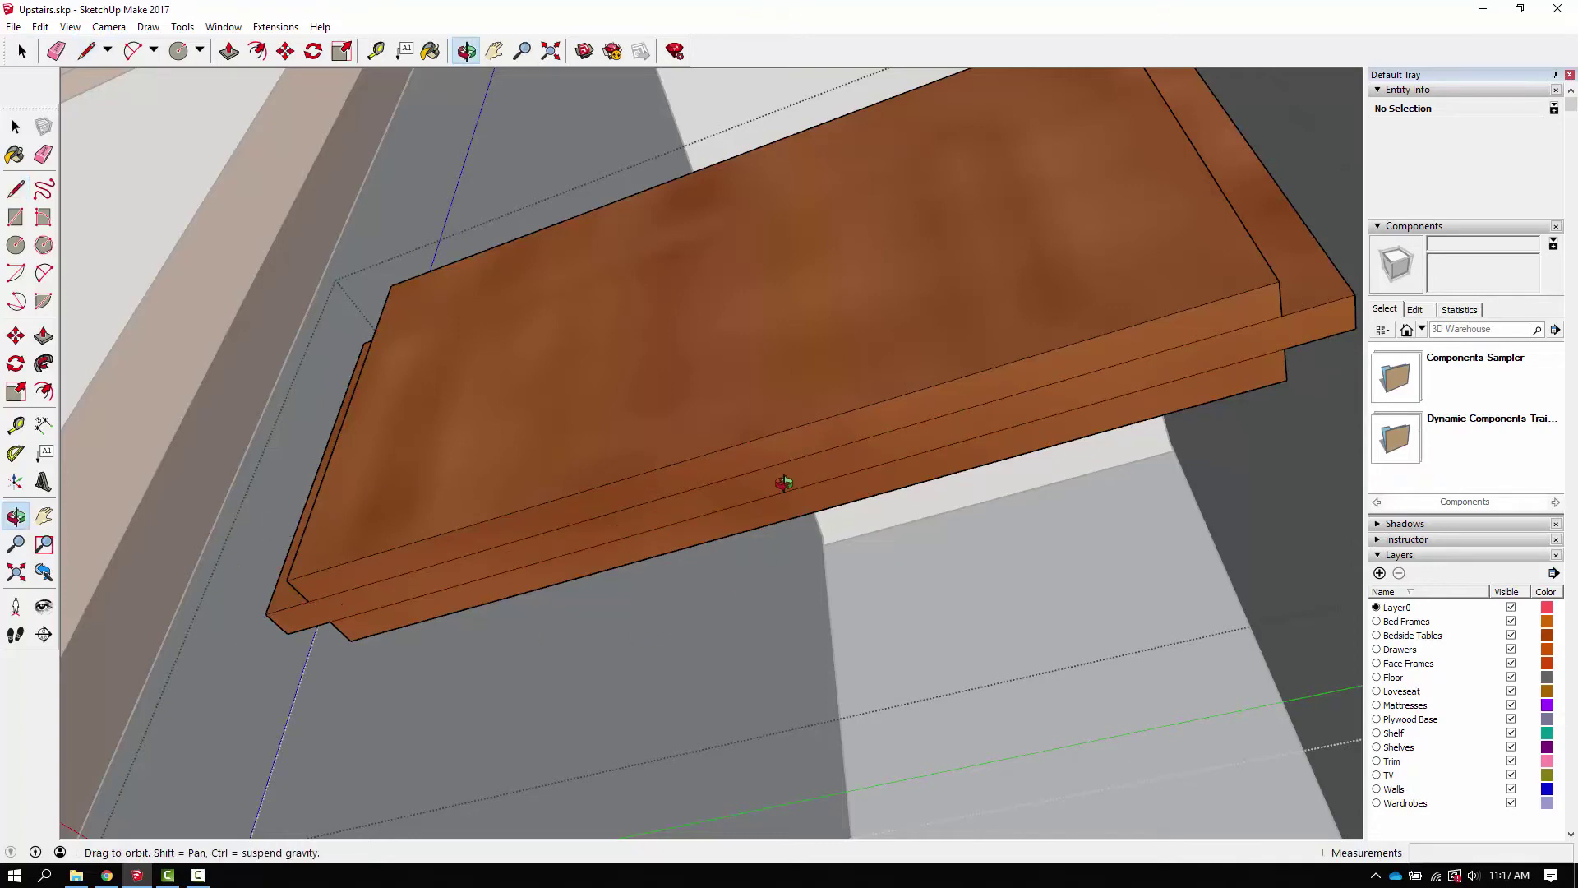
left_click_drag(786, 482, 859, 731)
left_click_drag(317, 12, 433, 153)
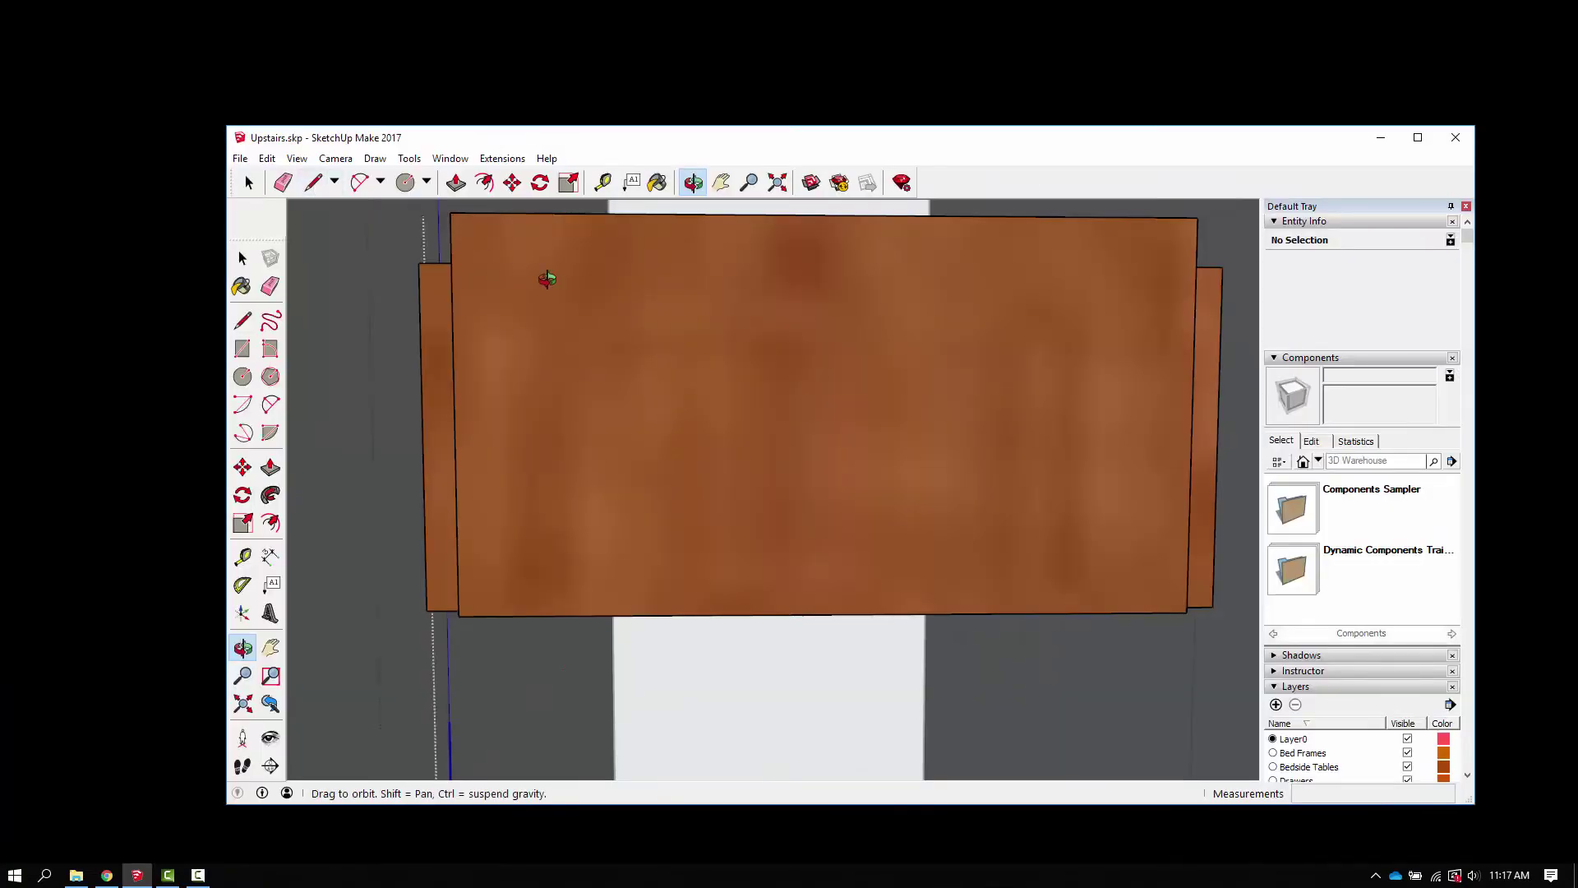
left_click_drag(546, 274, 572, 372)
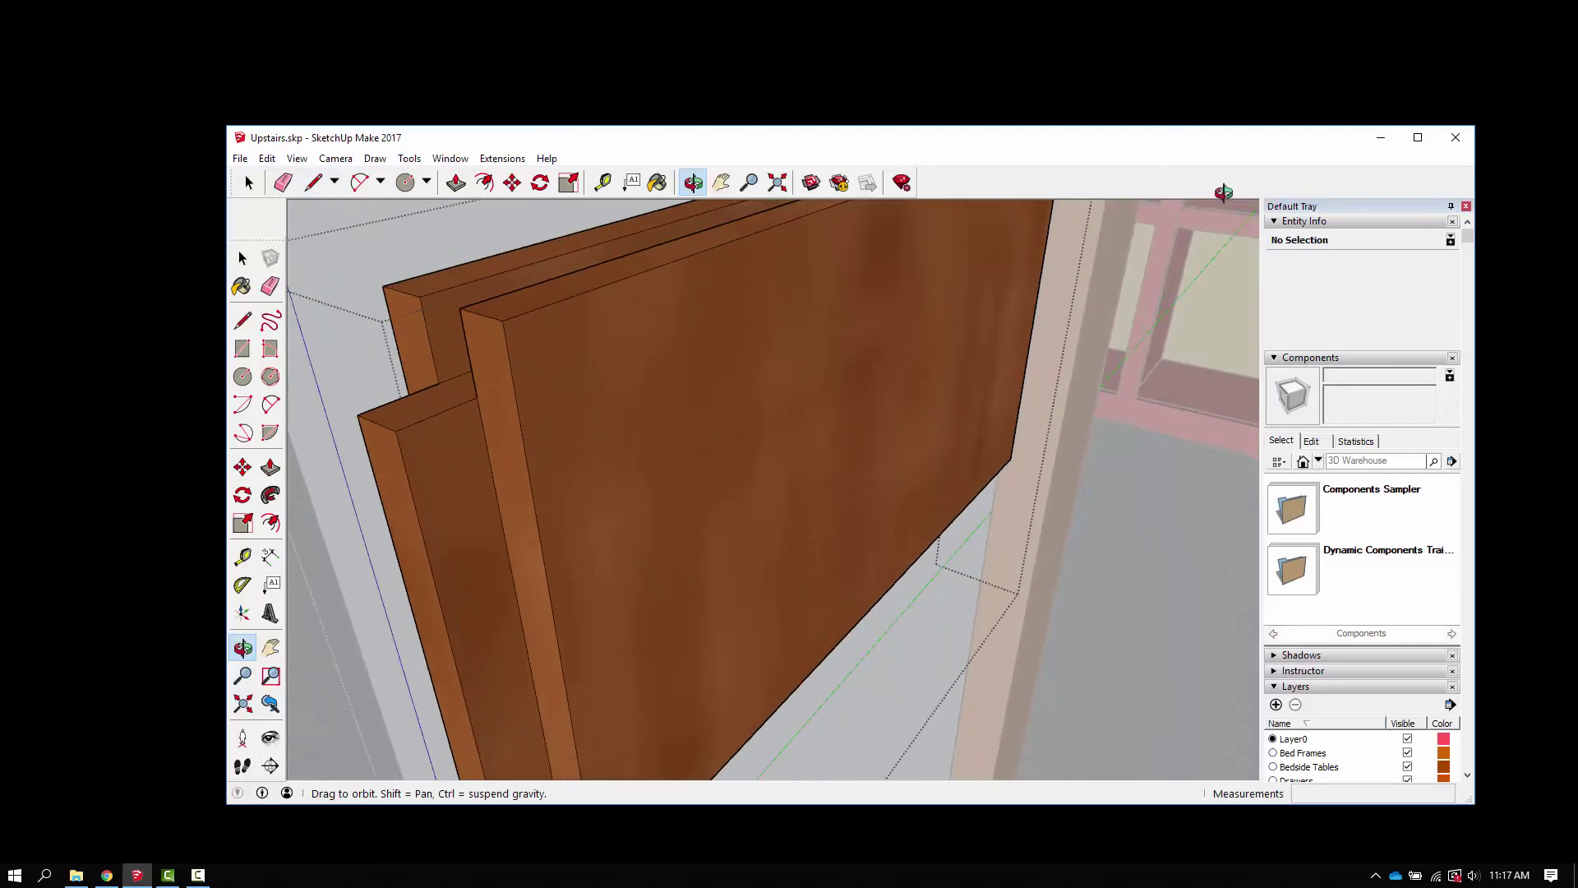
left_click(1417, 137)
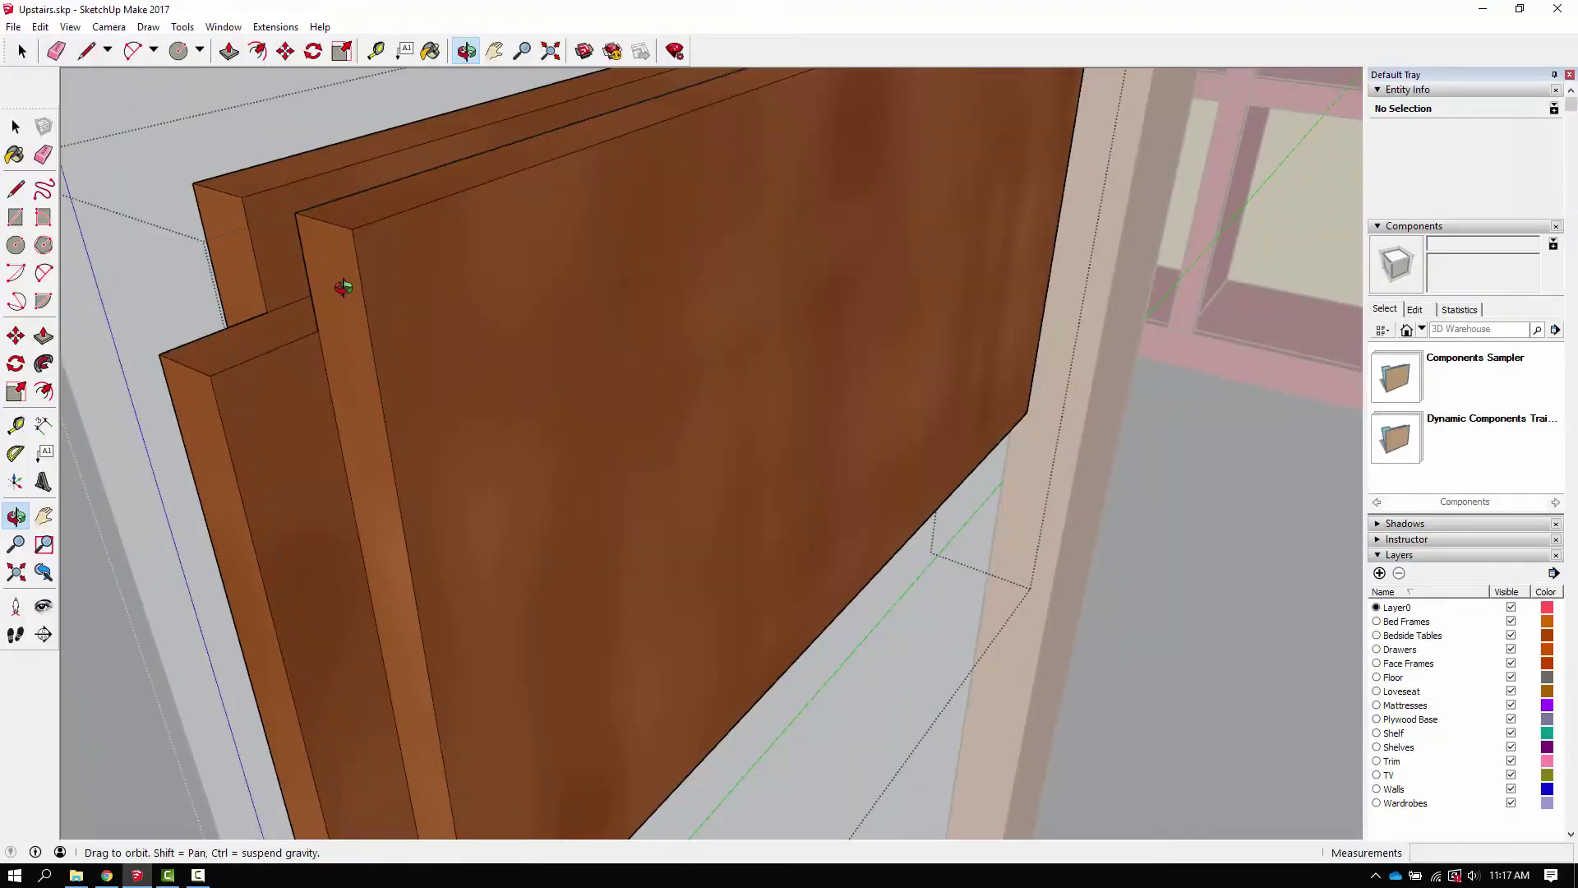
key("t")
left_click(294, 212)
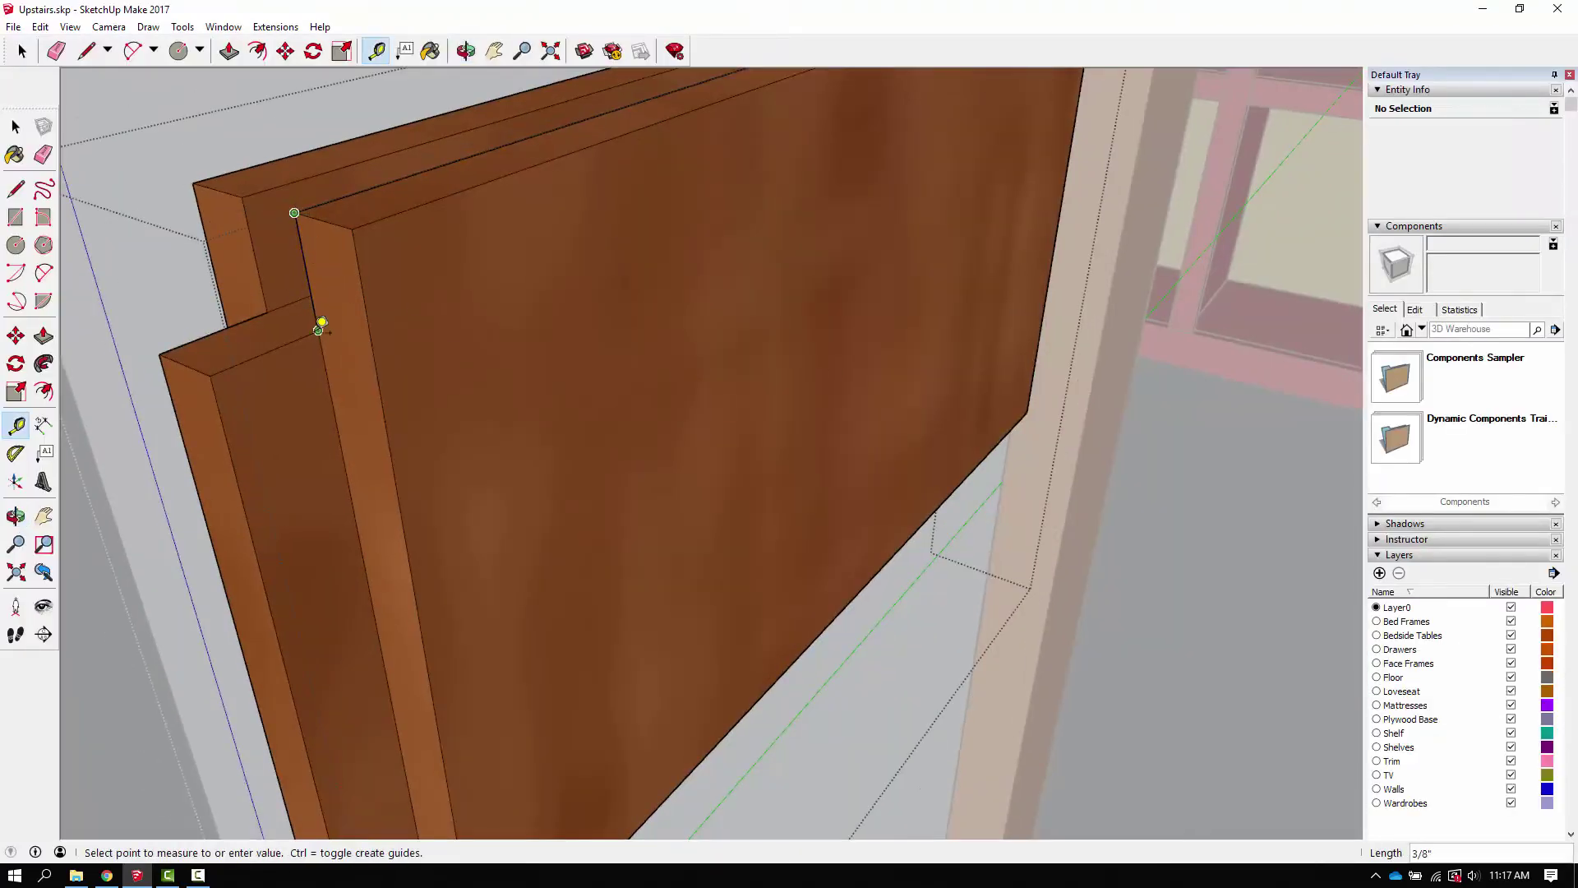
key("space")
Step: Cut a 3/8" deep groove along the rail's lower edge by pushing in its middle strip, and leave component editing
scroll(322, 325, "down", 3)
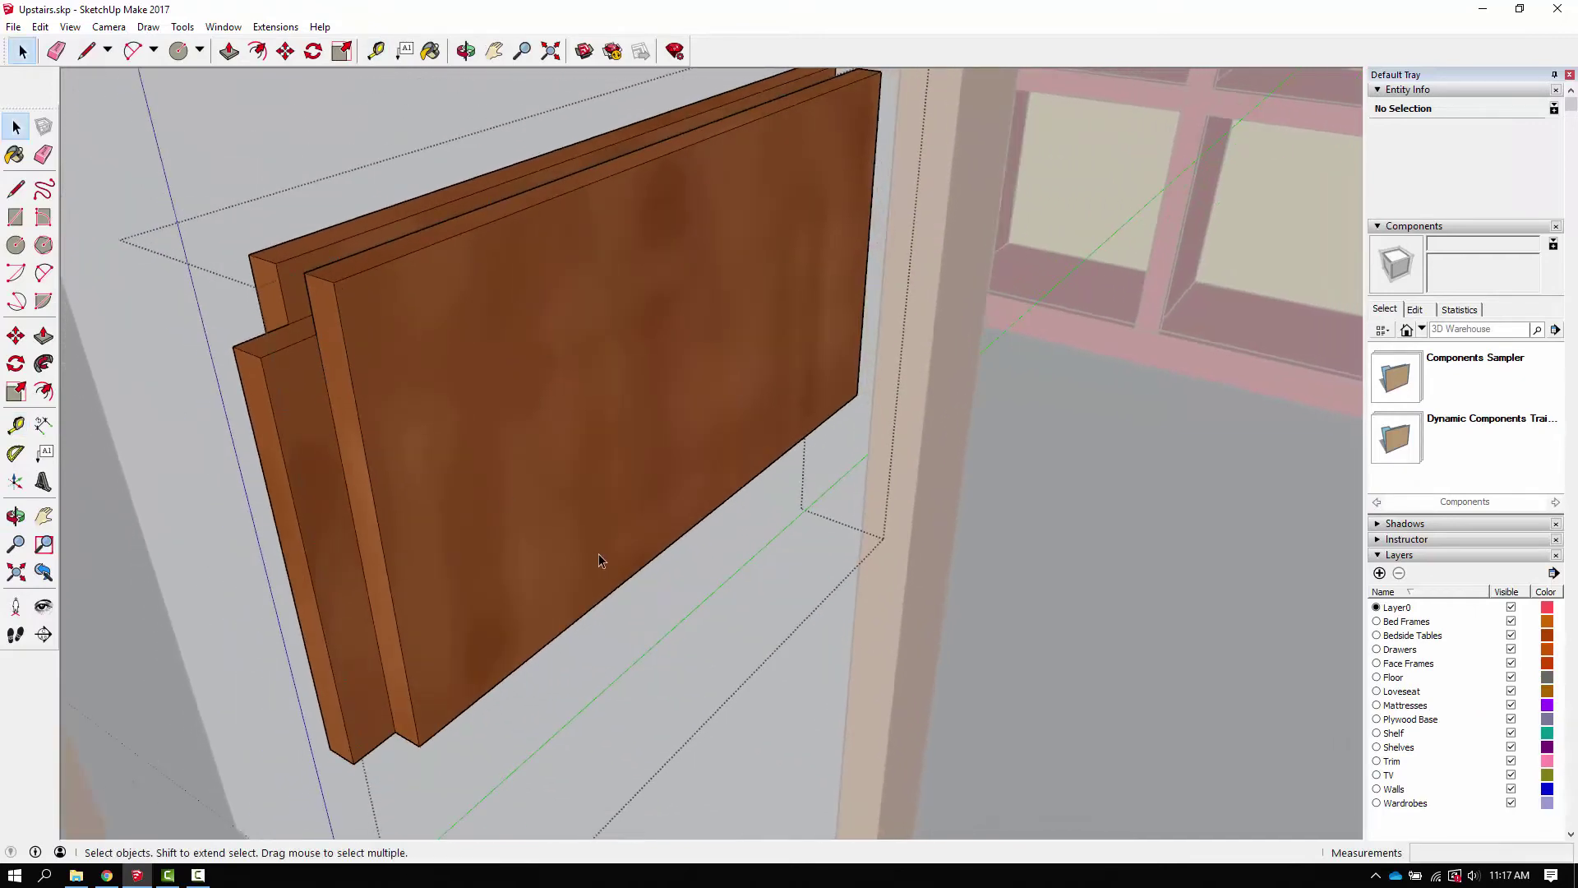
key("p")
left_click(588, 485)
left_click(452, 341)
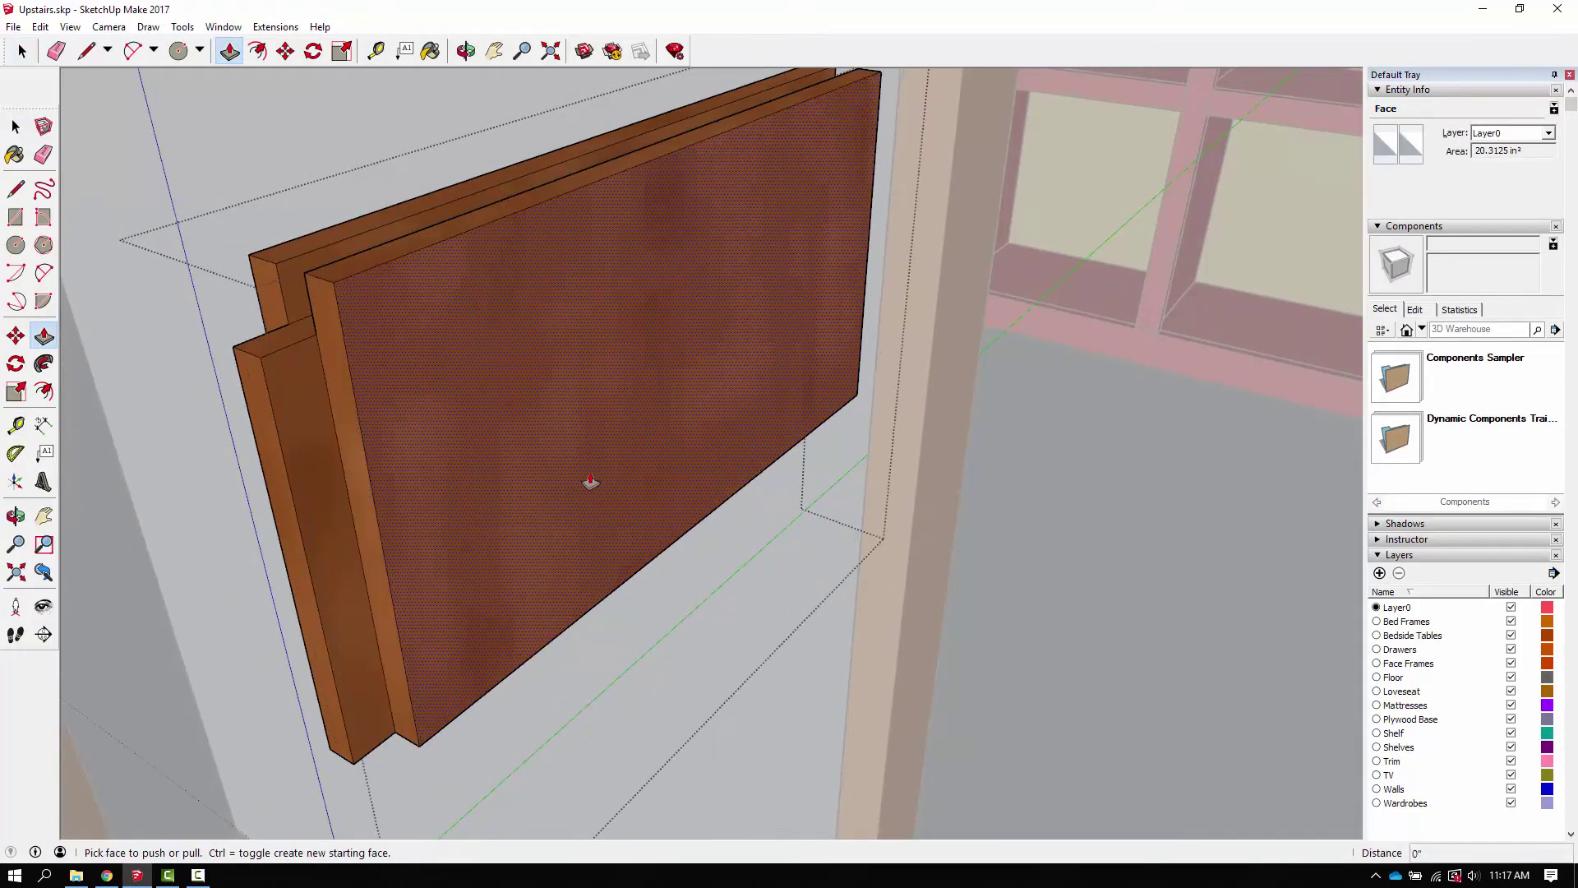
key("o")
left_click_drag(669, 528, 486, 444)
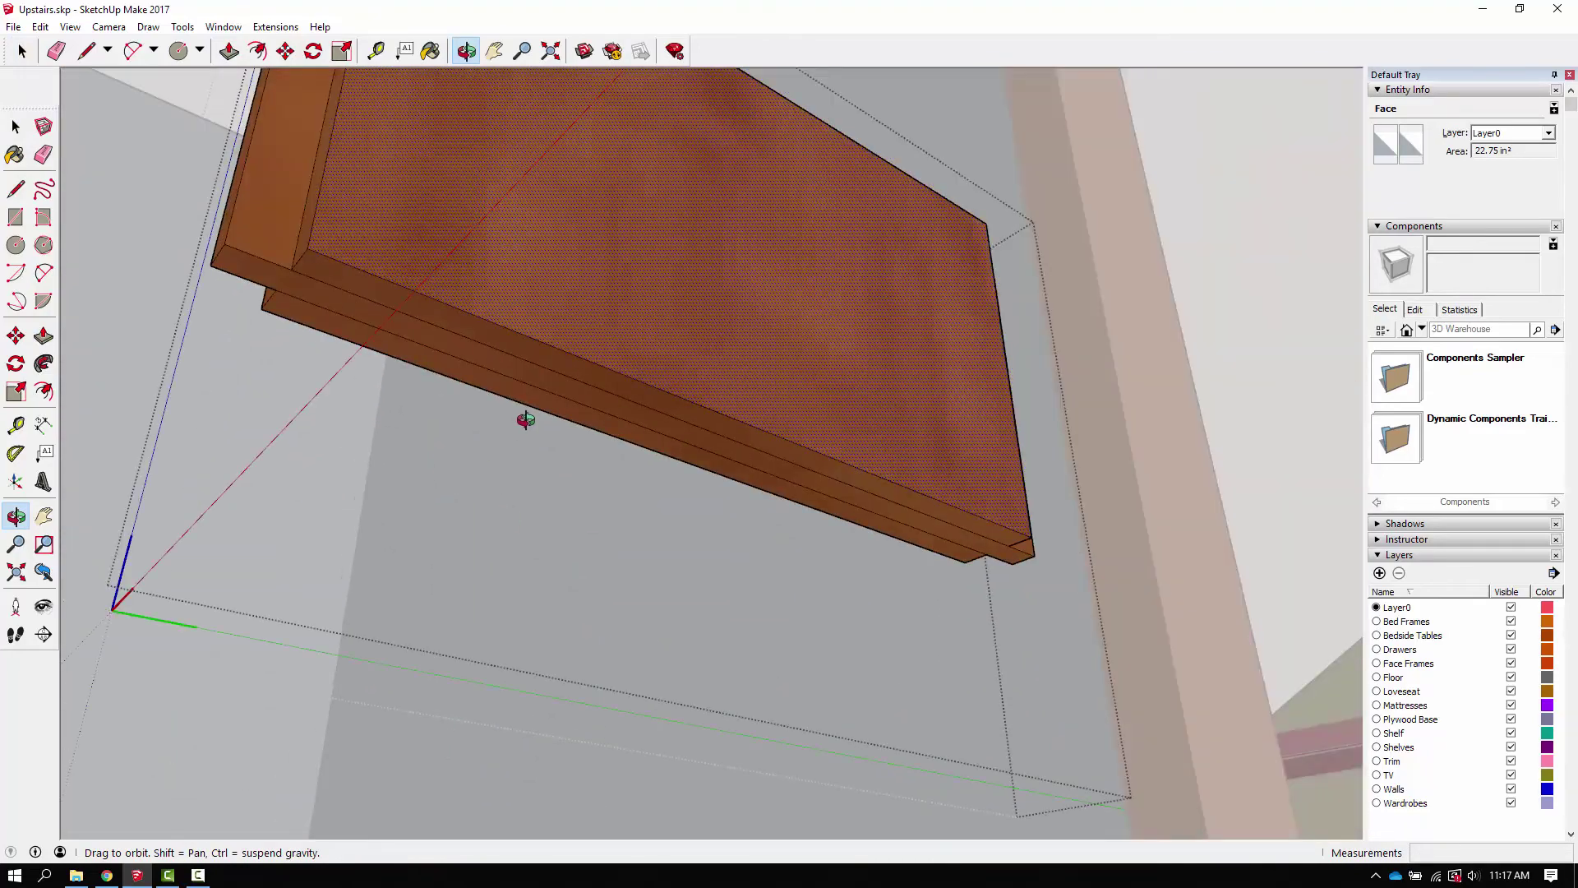
key("p")
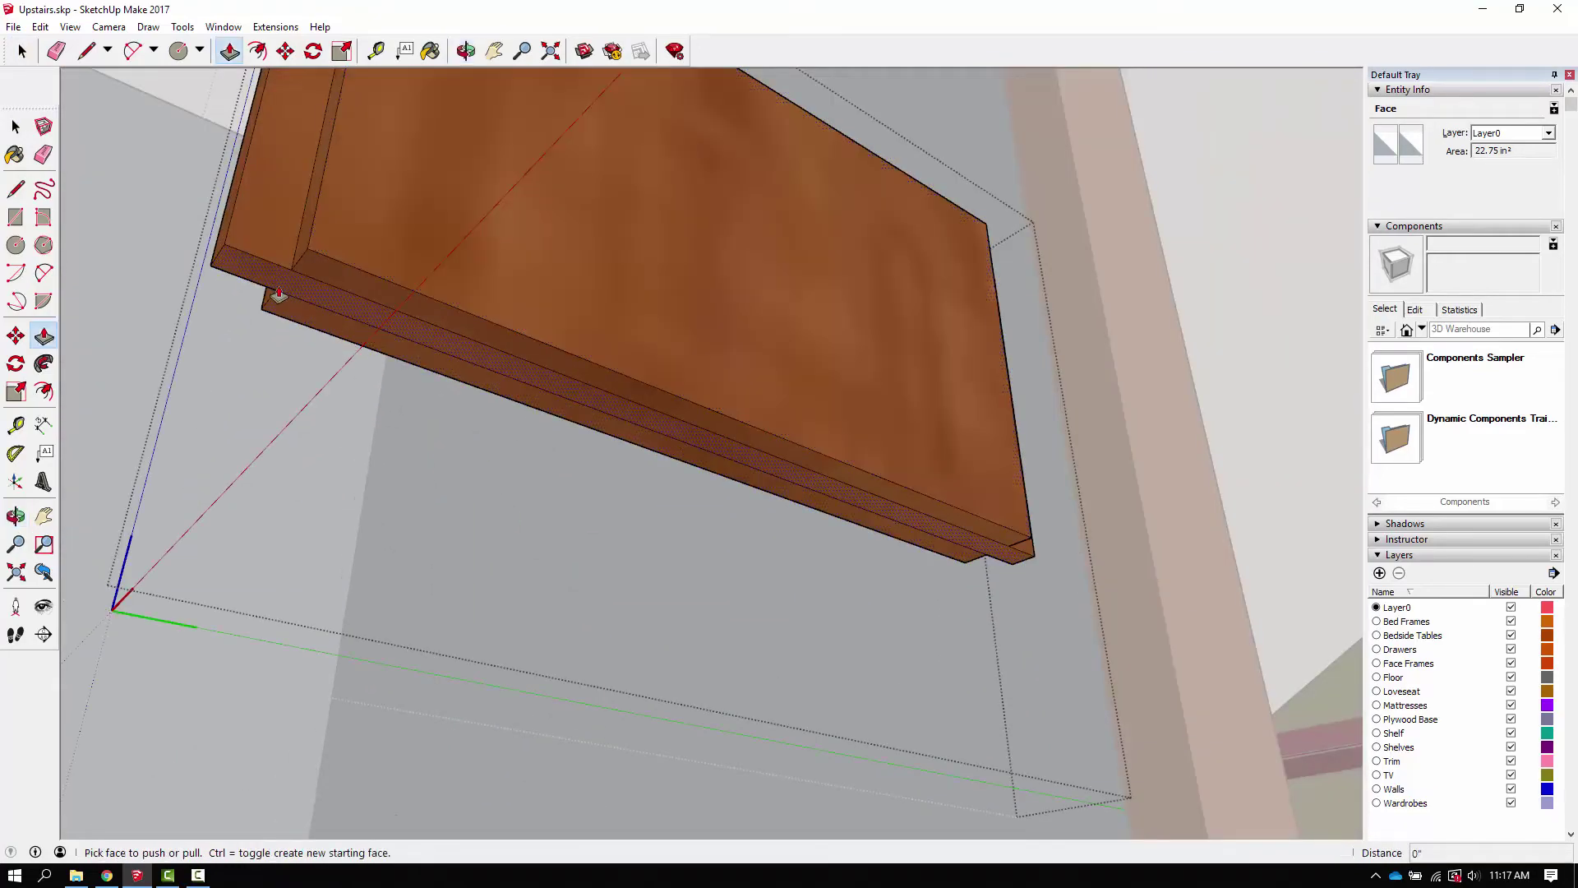
left_click_drag(279, 293, 279, 244)
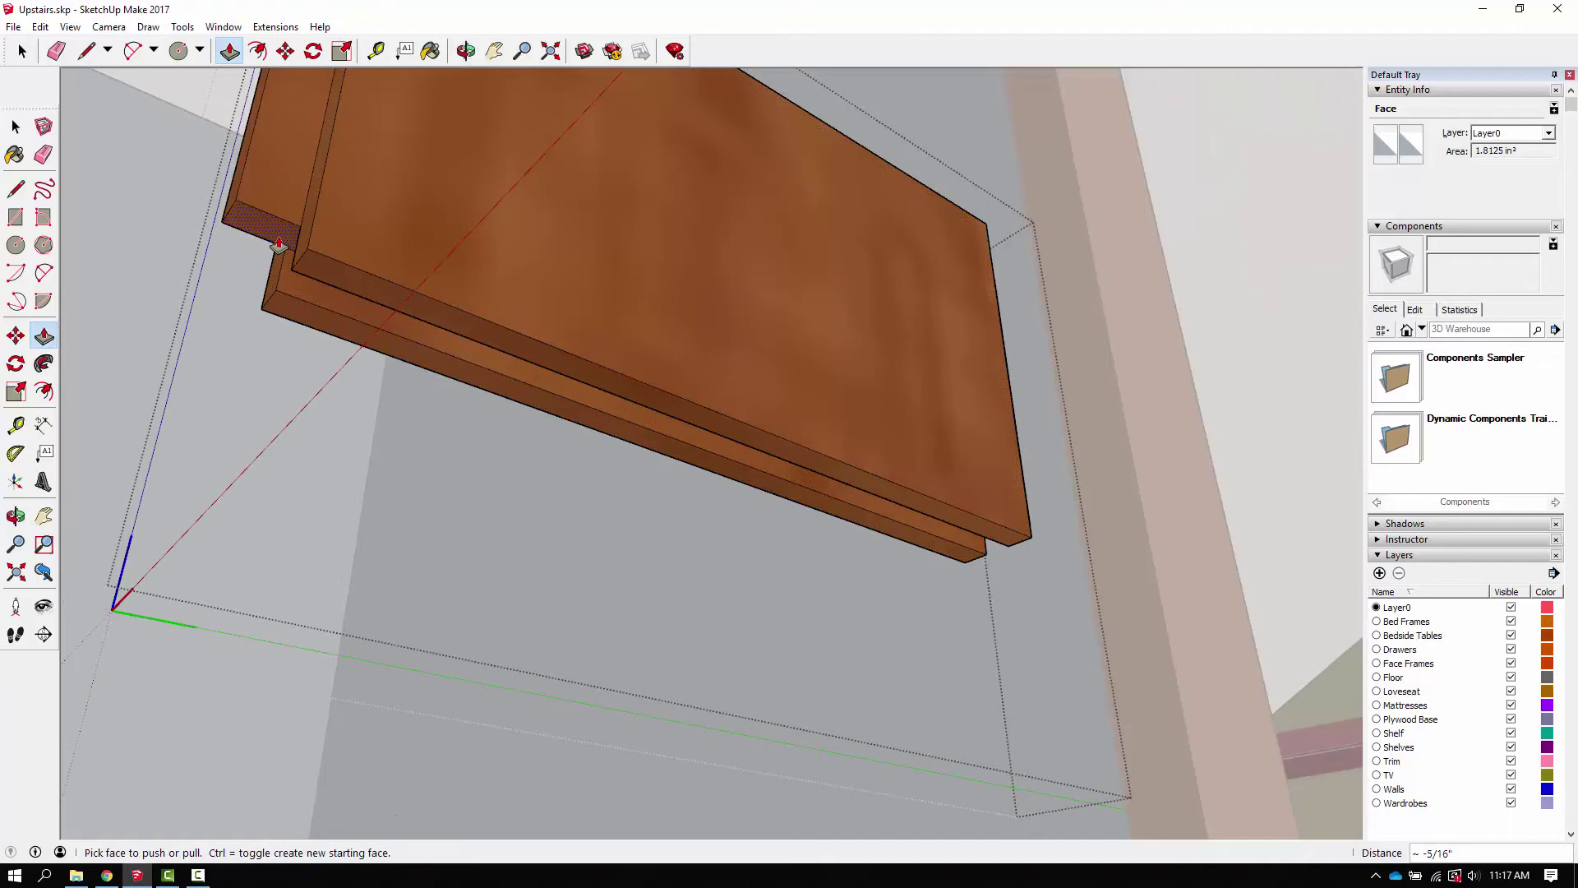
type("3/8")
key("Return")
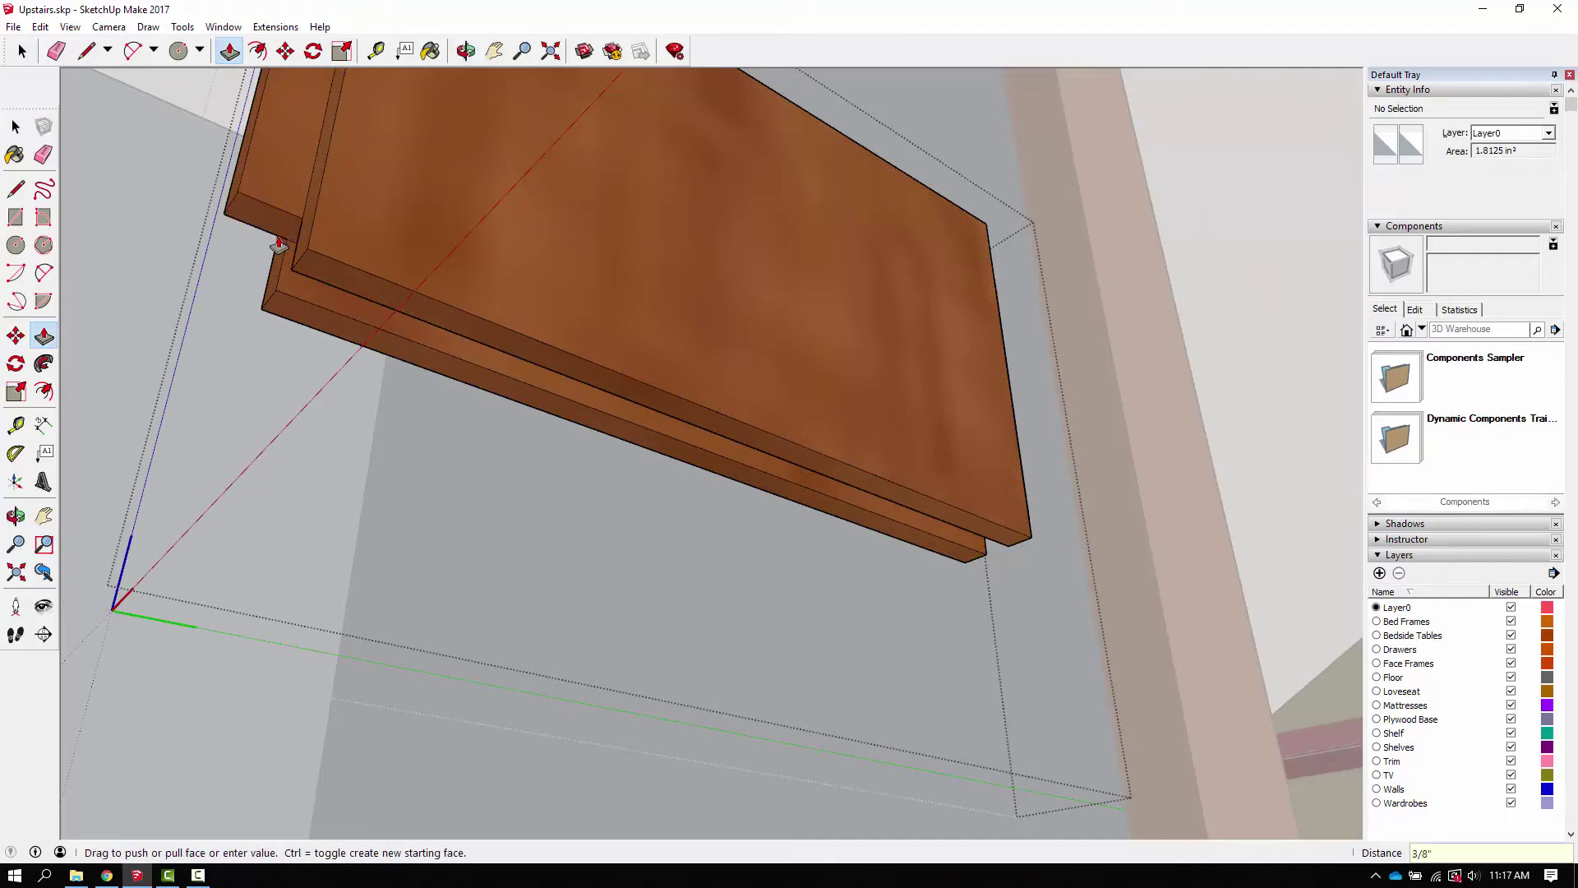
scroll(419, 329, "down", 5)
scroll(419, 329, "down", 3)
key("space")
left_click(673, 308)
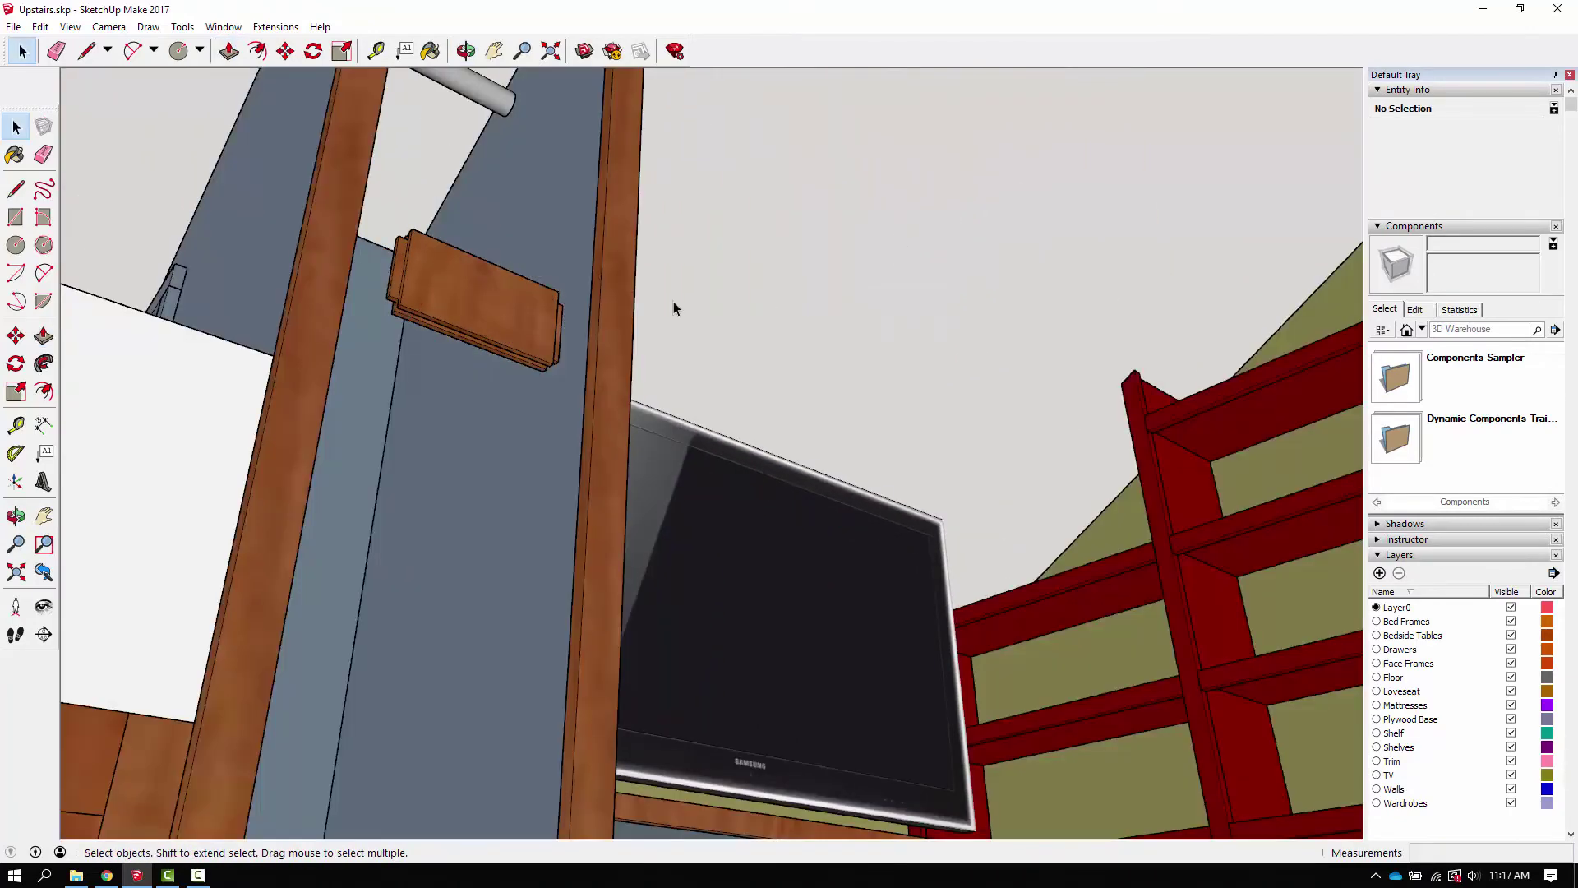
Step: Unhide the door's stiles and panel
left_click(40, 27)
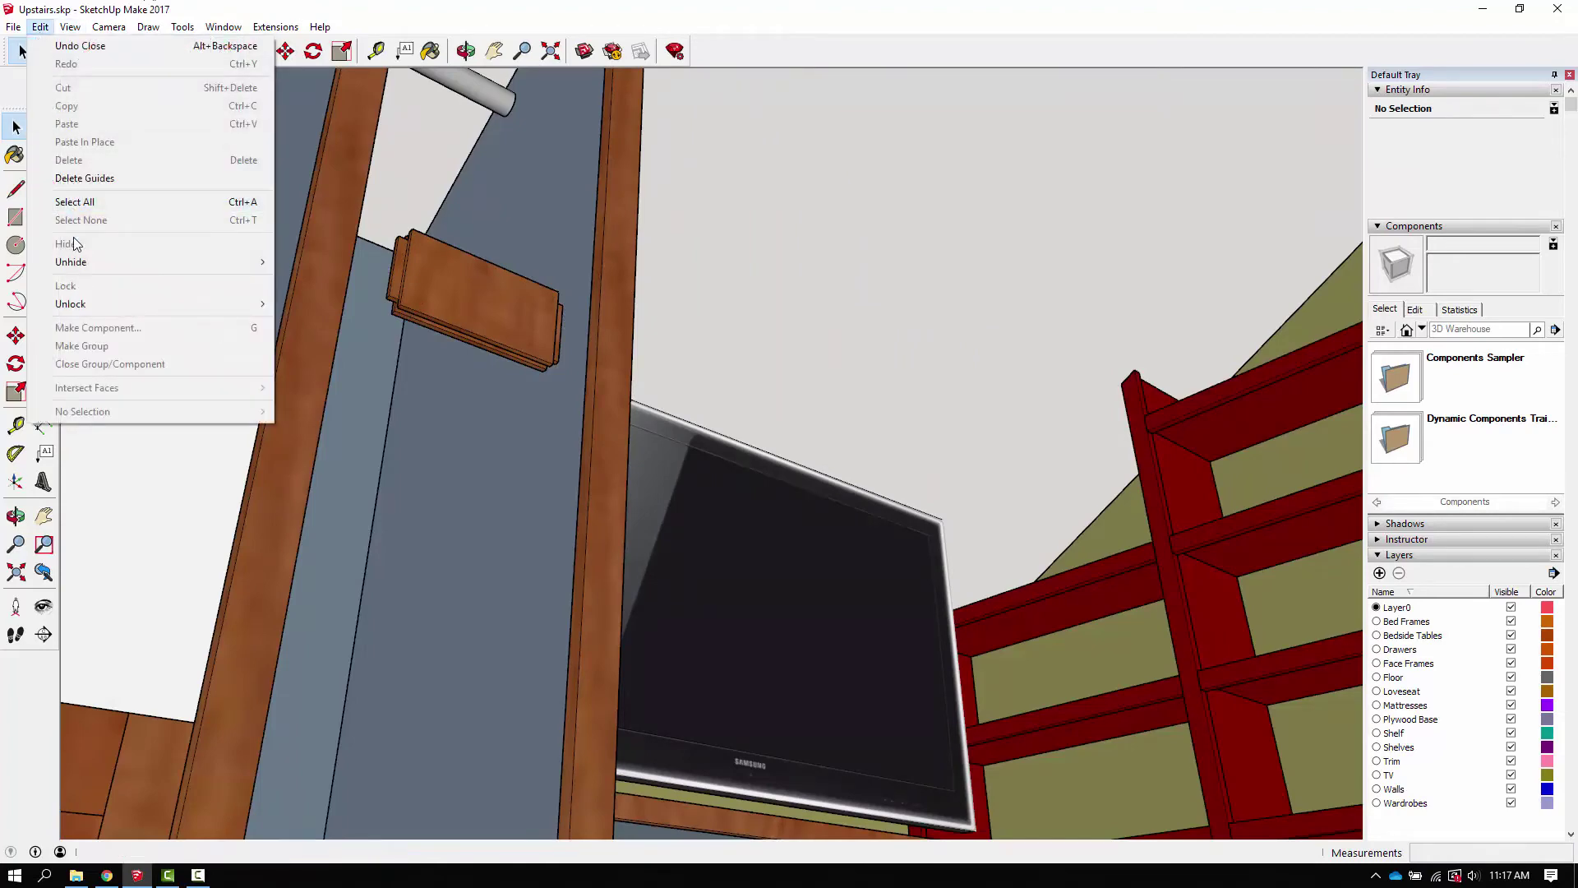
mouse_move(79, 261)
left_click(352, 284)
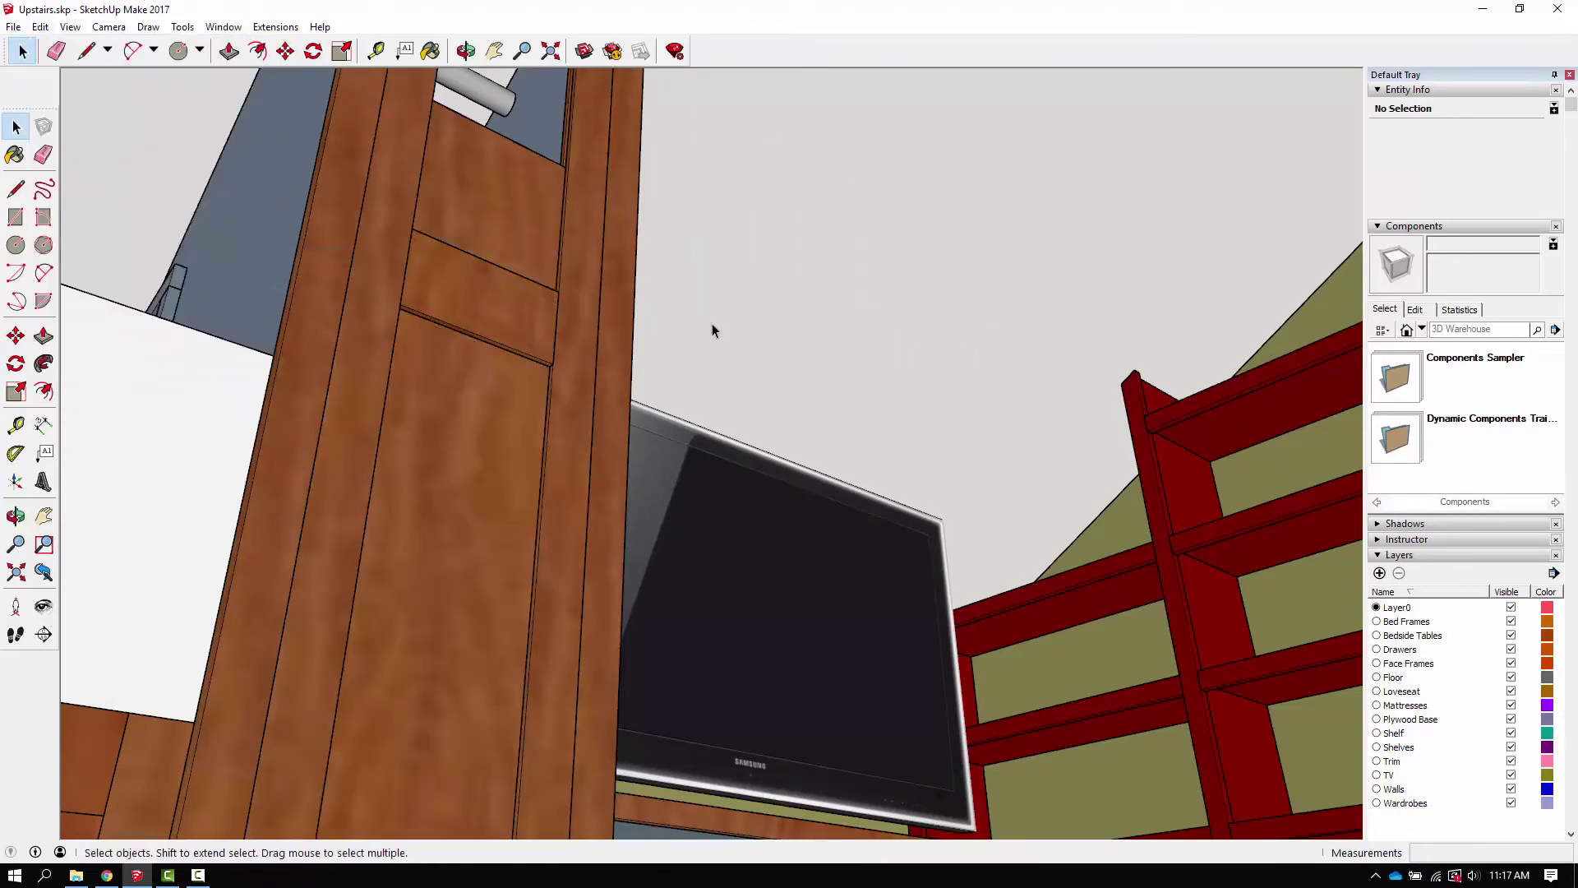
middle_click_drag(603, 380, 365, 206)
left_click(387, 210)
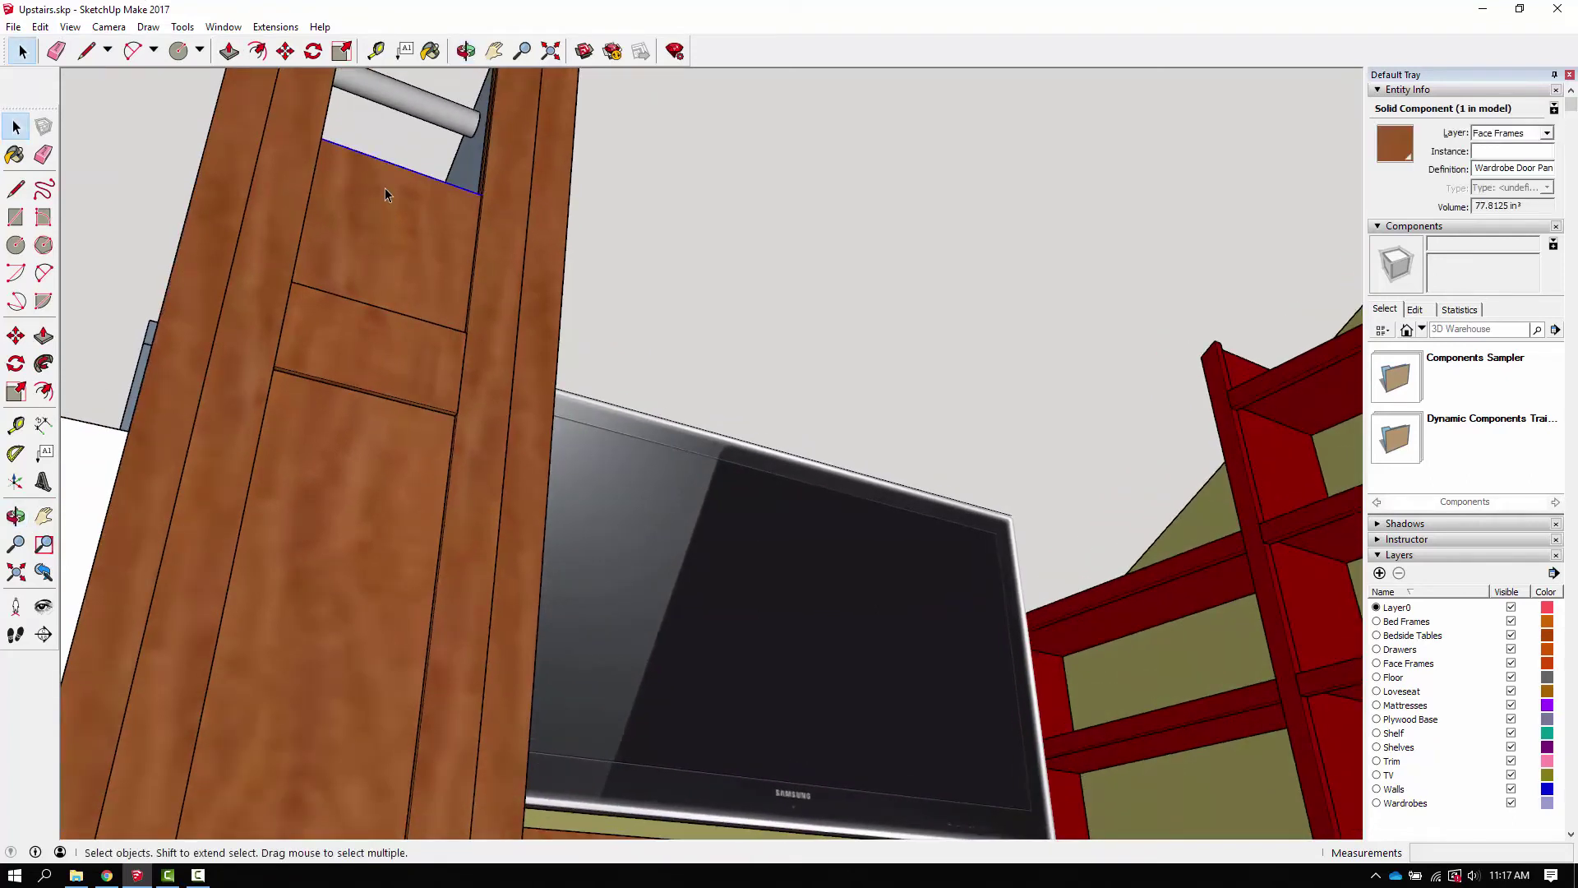
right_click(386, 194)
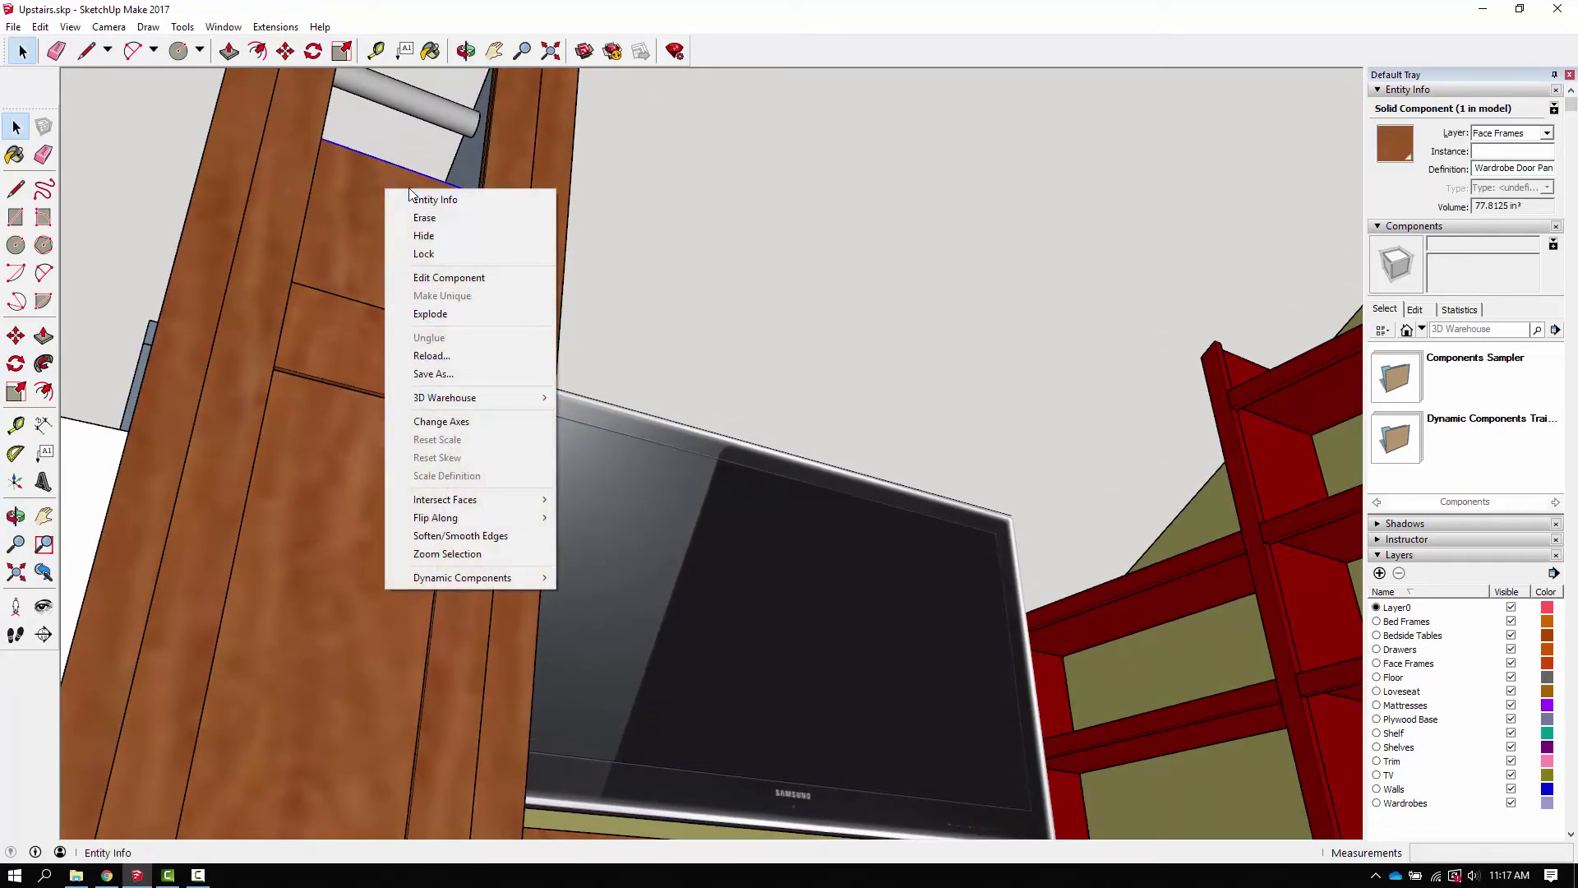
left_click_drag(695, 291, 670, 376)
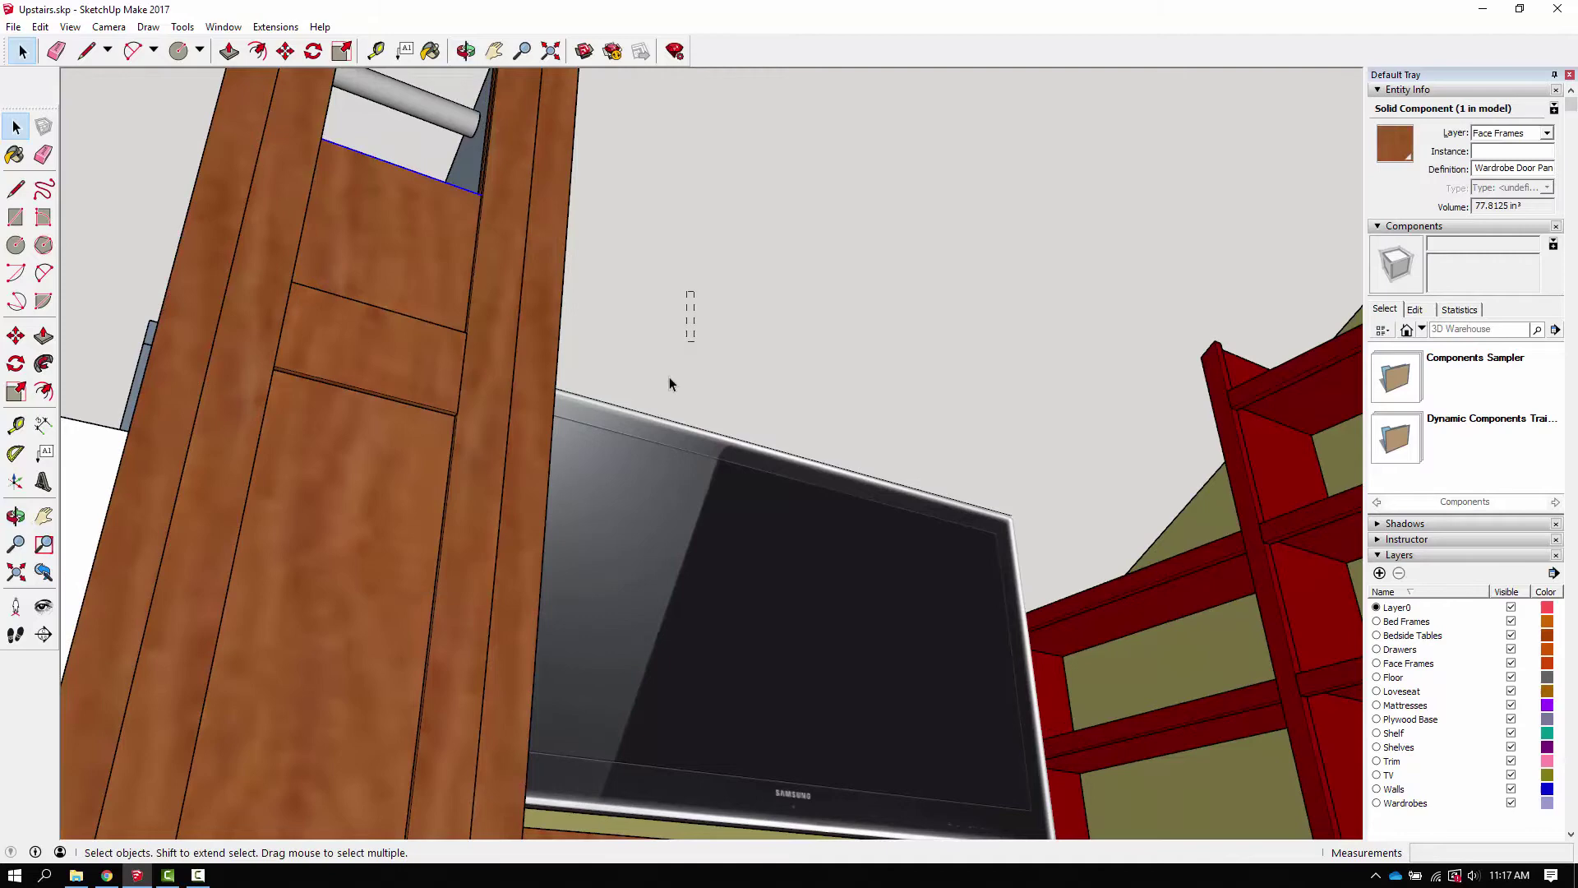
left_click(702, 250)
Step: Open the lower door panel for editing and push its top face down 10 3/8" to the middle rail's lower edge
middle_click_drag(702, 250, 540, 539)
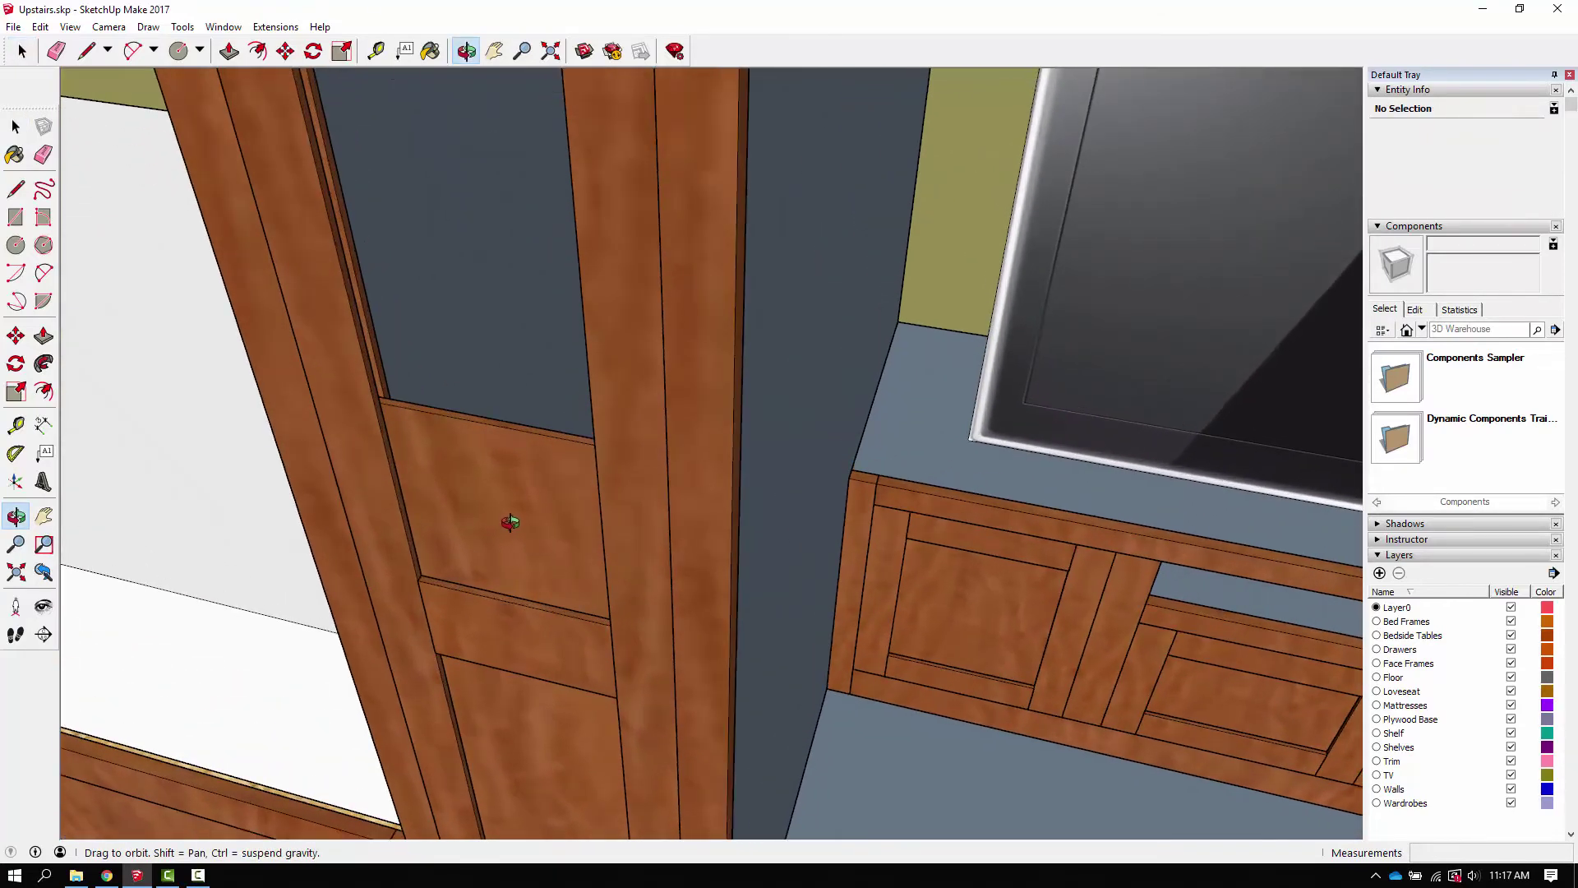
key("space")
left_click(511, 521)
key("p")
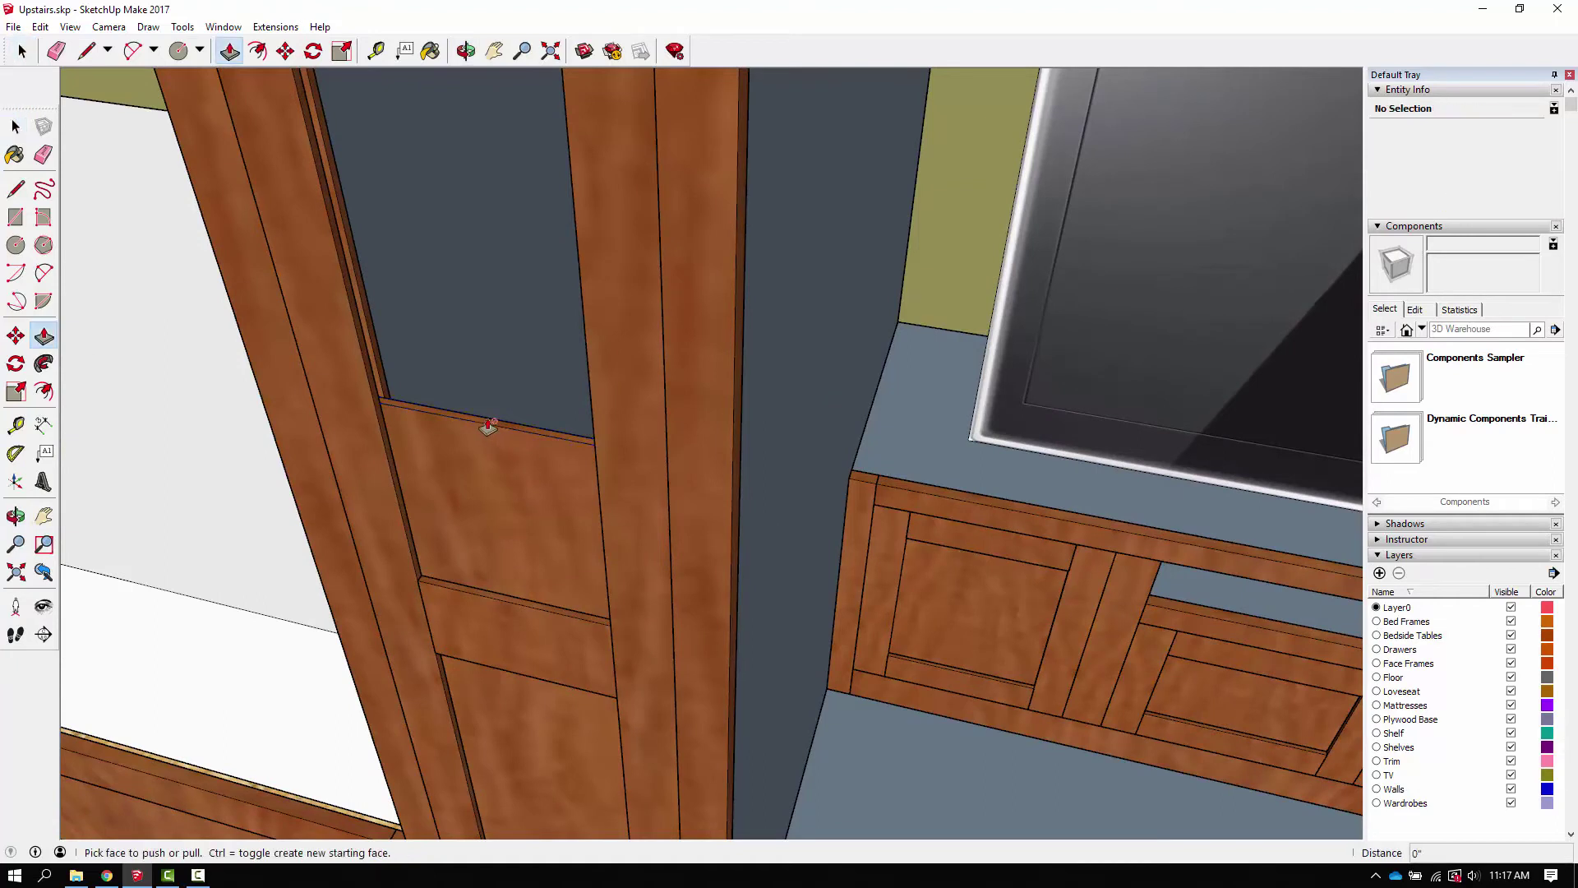
key("space")
double_click(506, 514)
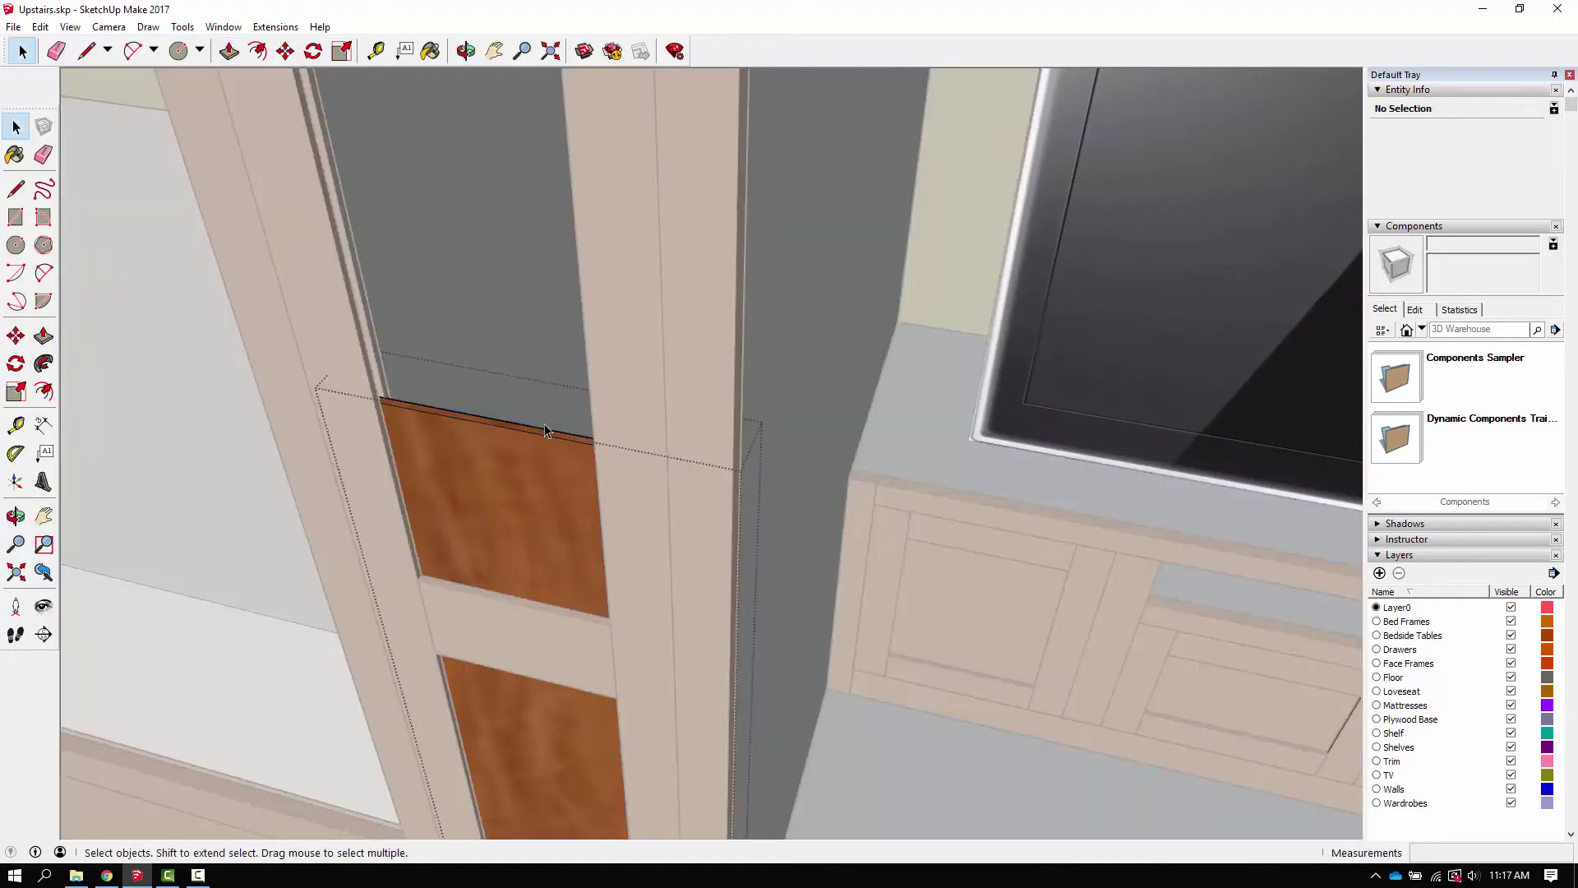
key("p")
left_click_drag(511, 439, 470, 684)
left_click(470, 669)
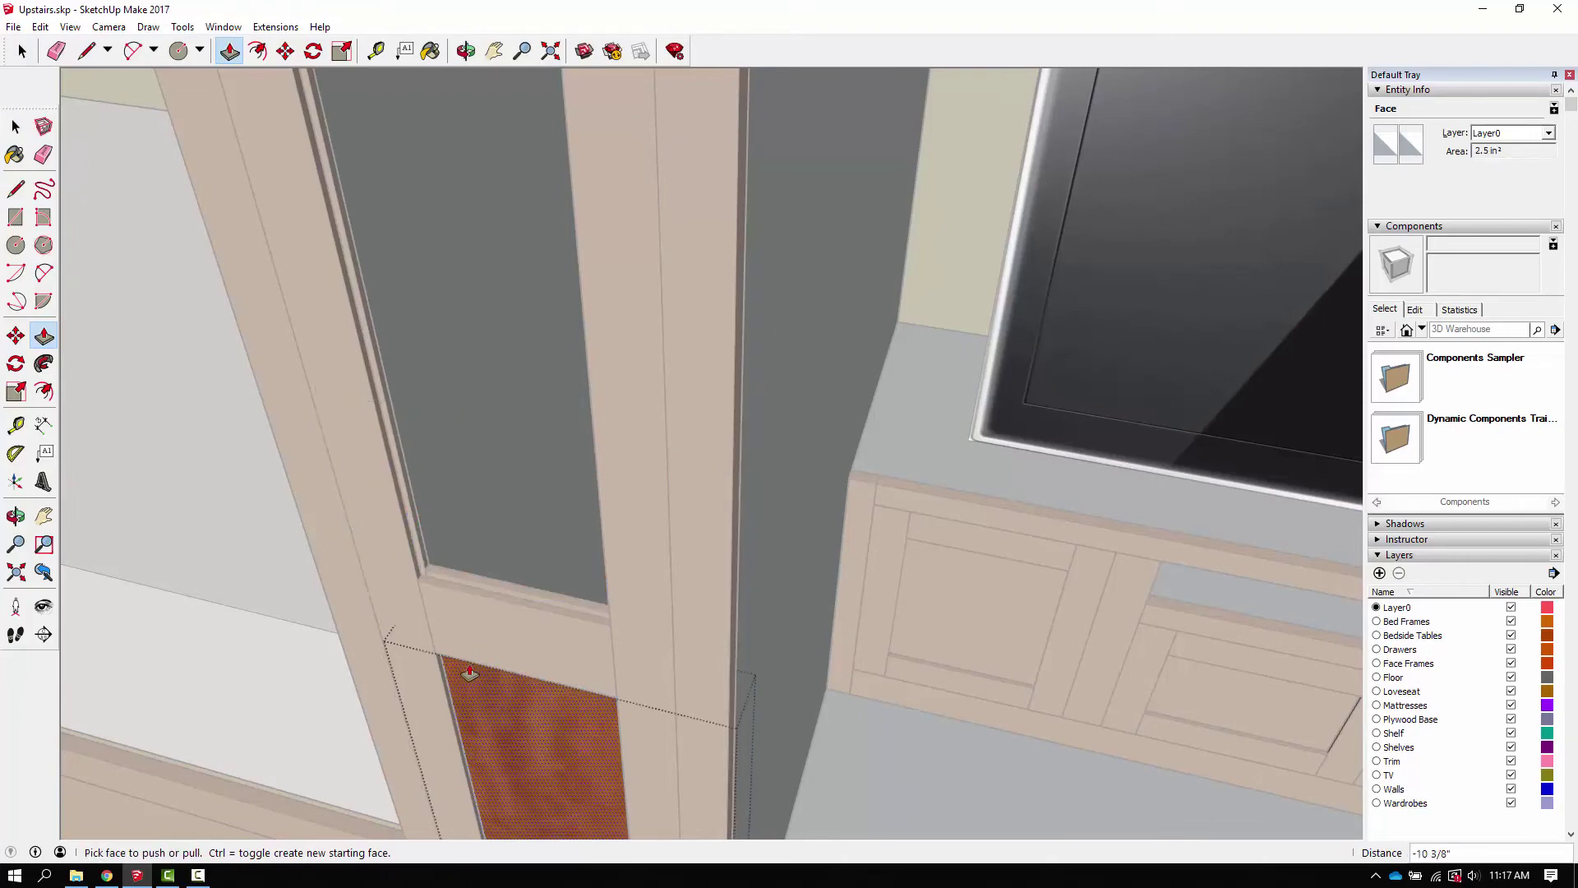
Step: Show back edges and raise the panel's top face 3/8" into the middle rail's groove
scroll(470, 670, "up", 5)
middle_click_drag(504, 669, 469, 622)
scroll(470, 622, "up", 2)
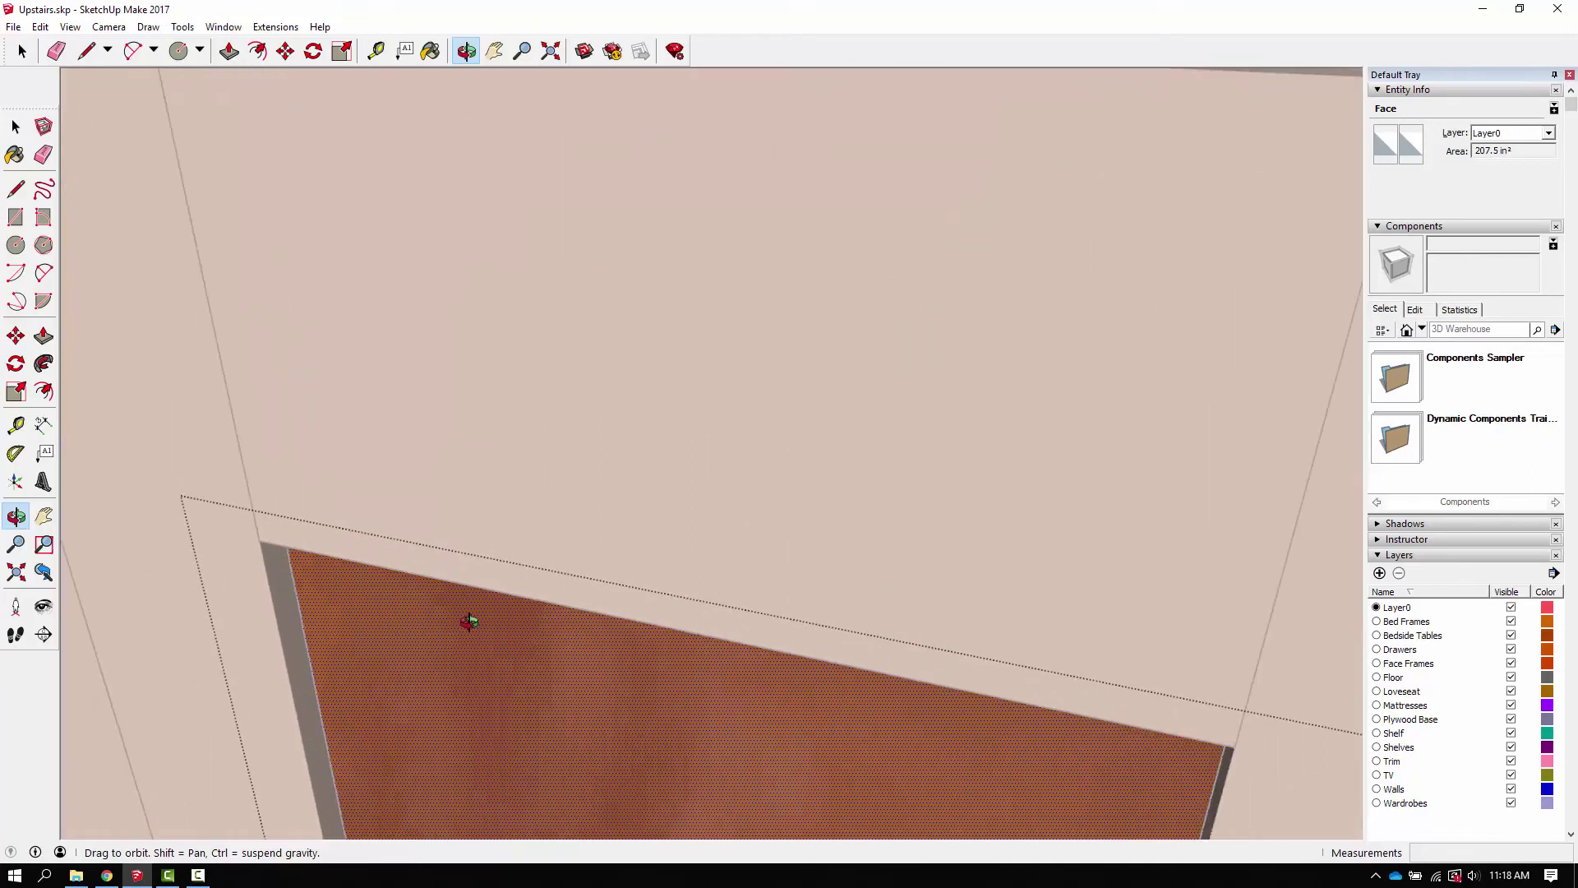
scroll(521, 553, "up", 1)
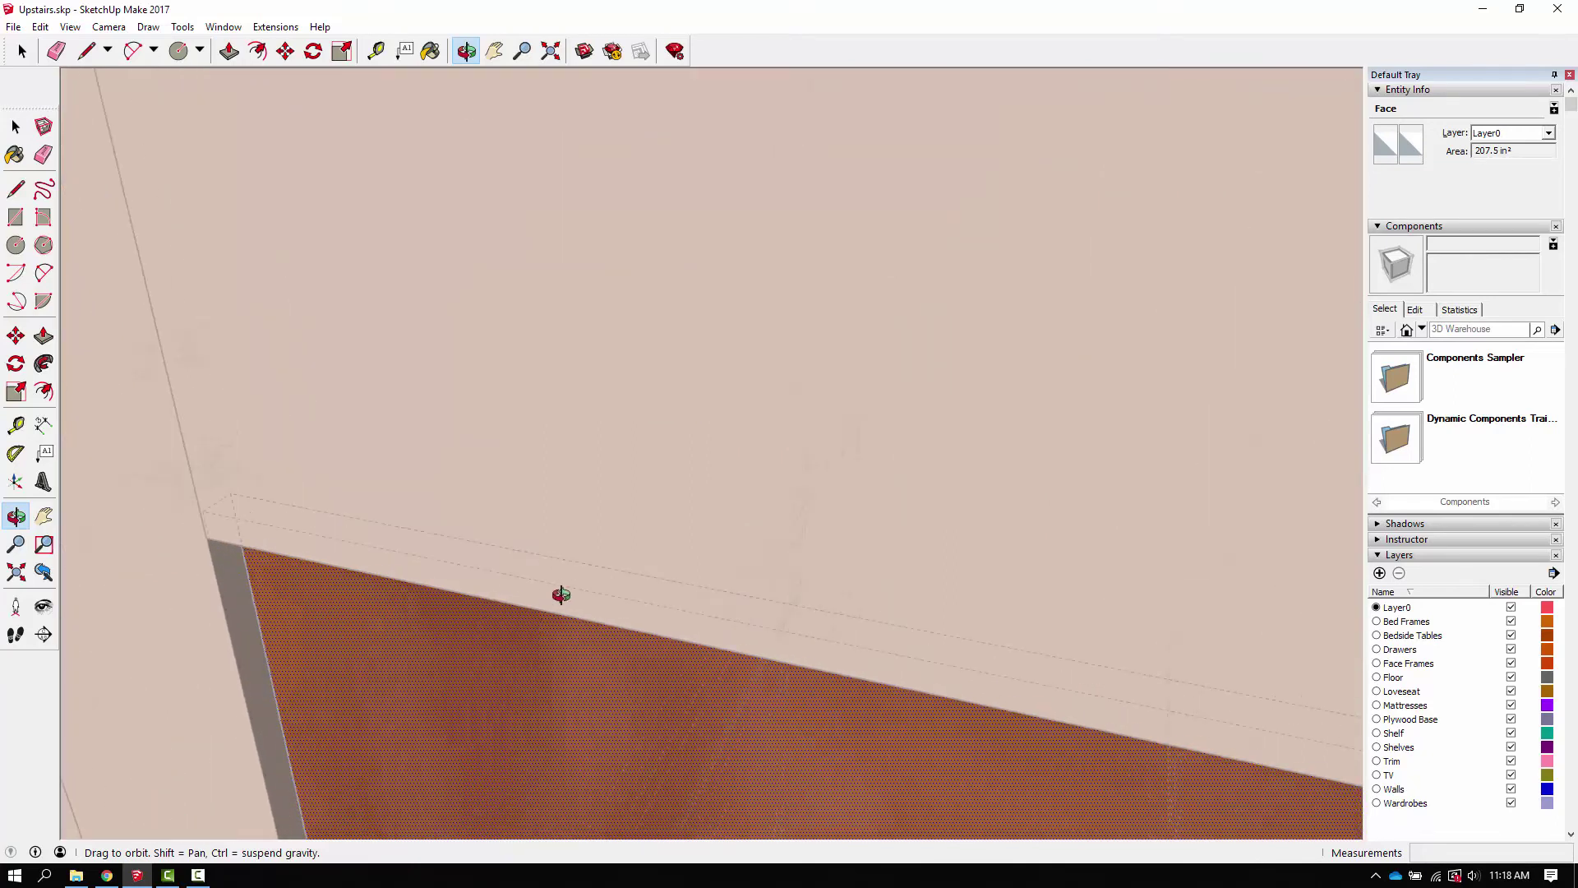
middle_click_drag(508, 576, 533, 576)
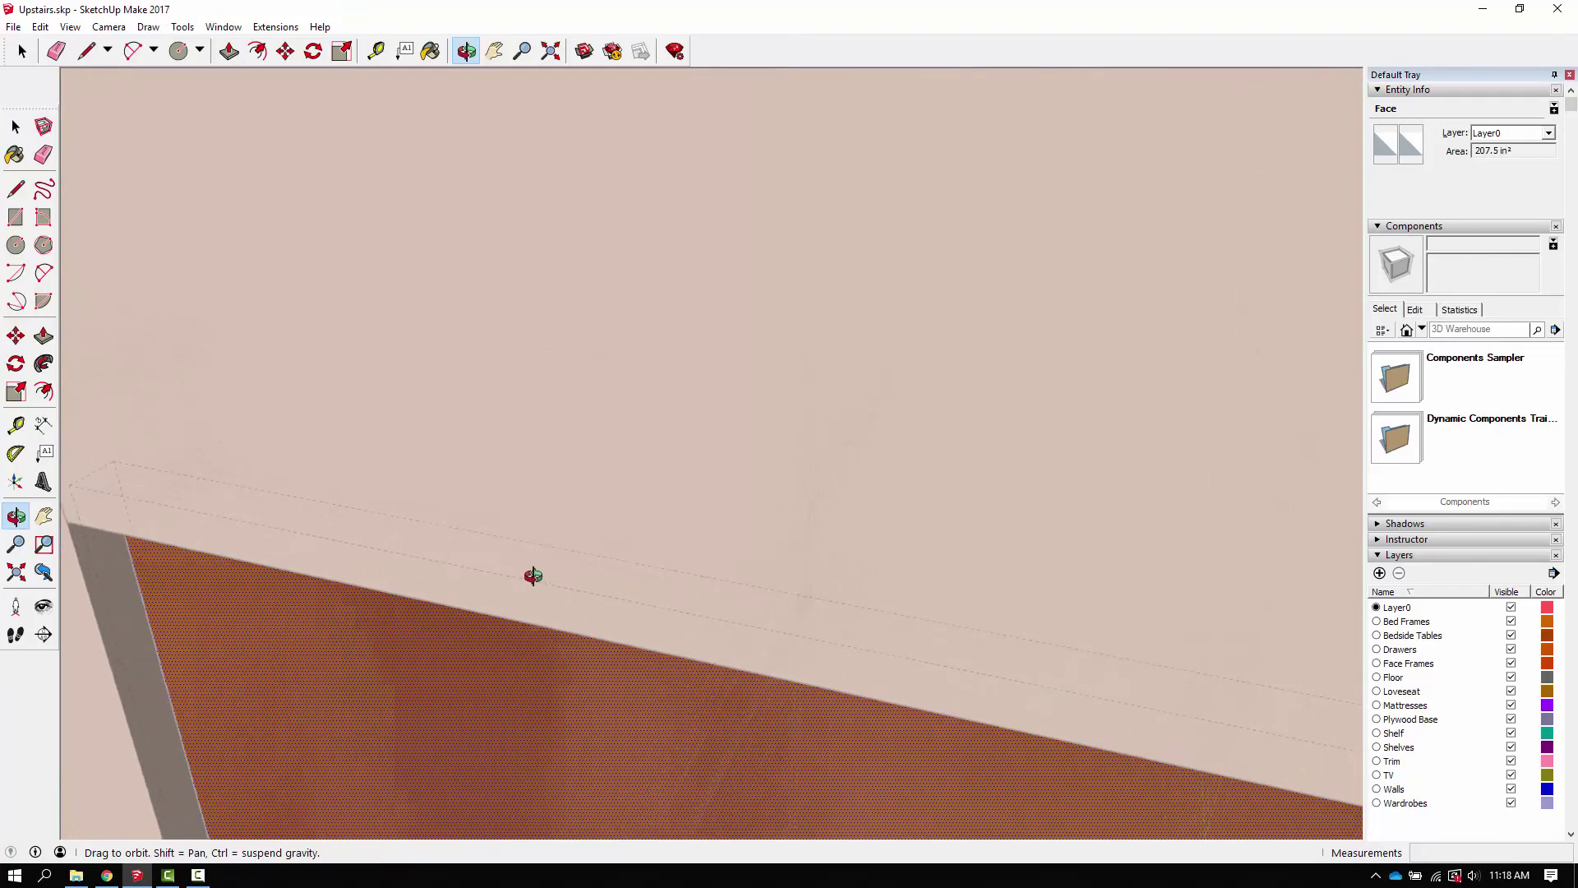
key("p")
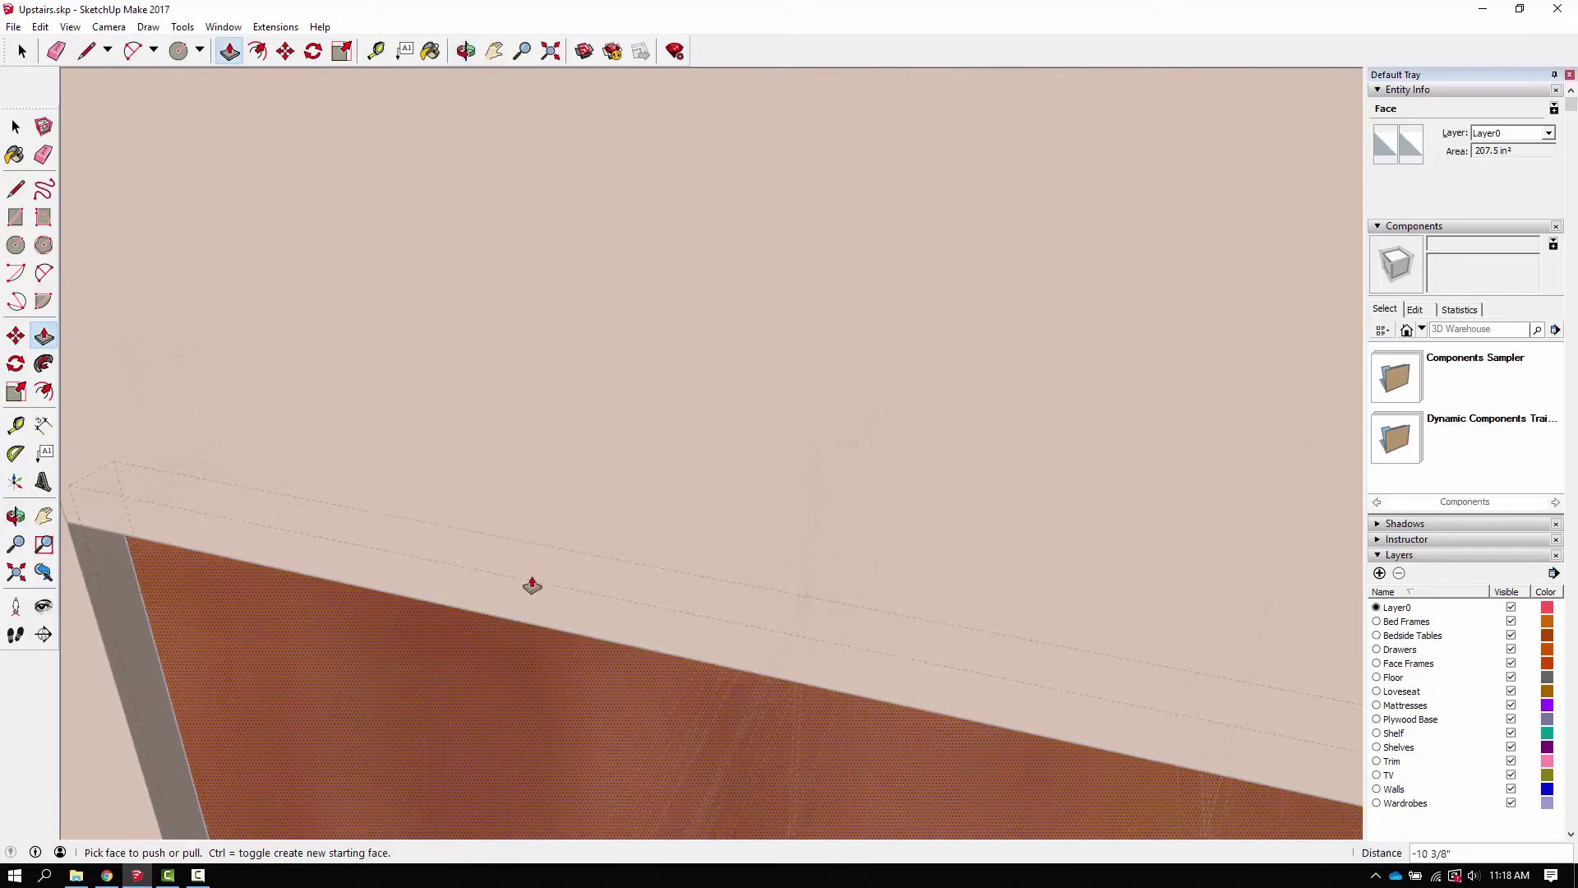
left_click(535, 579)
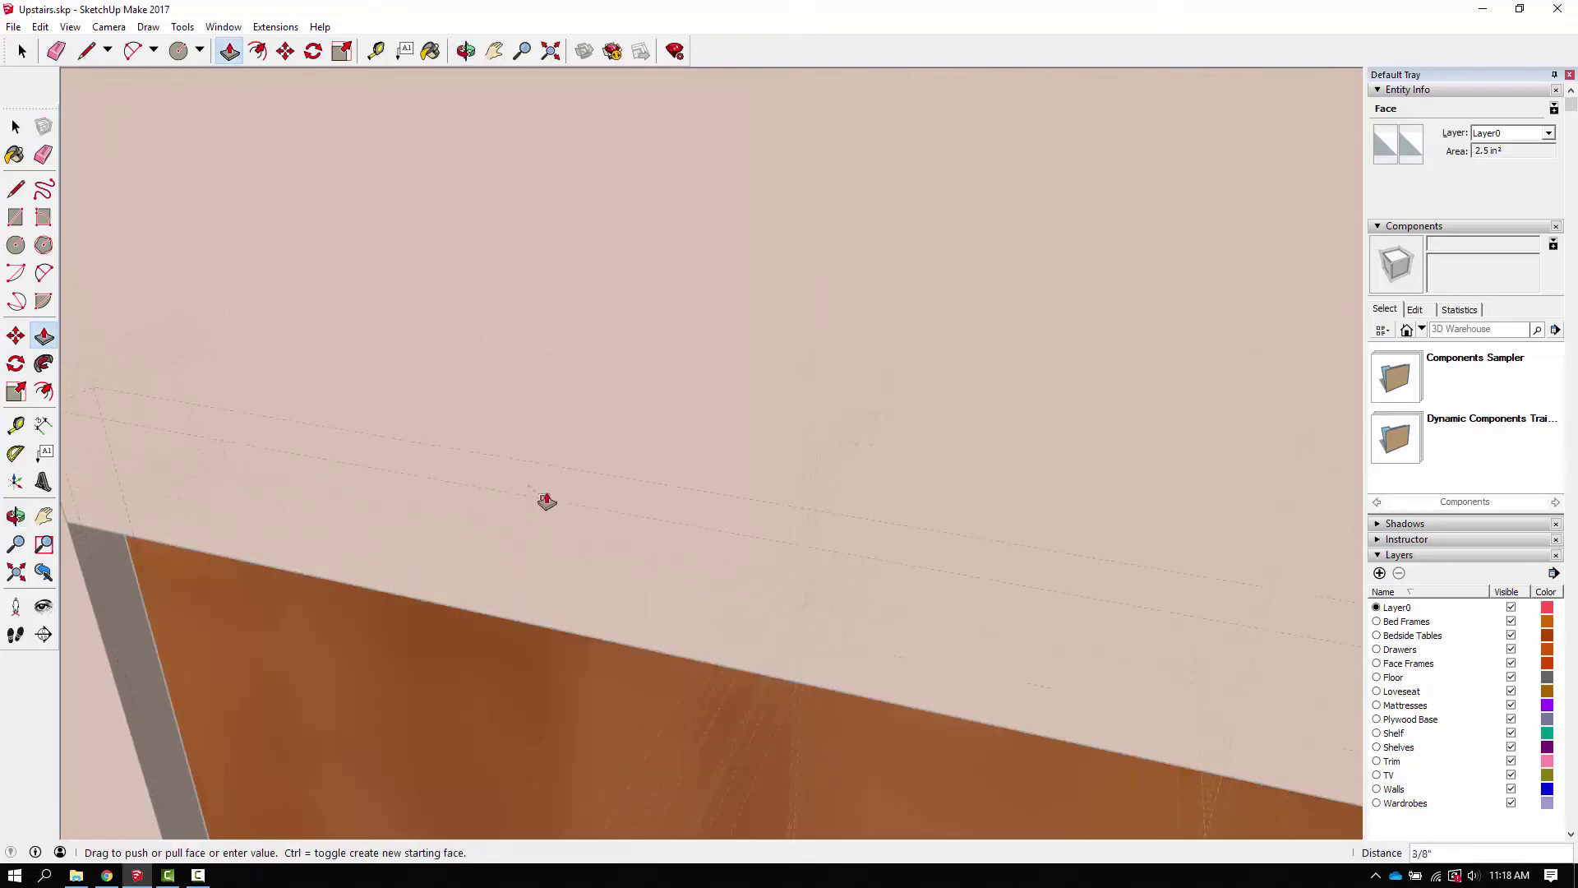
left_click(534, 312)
type("3/")
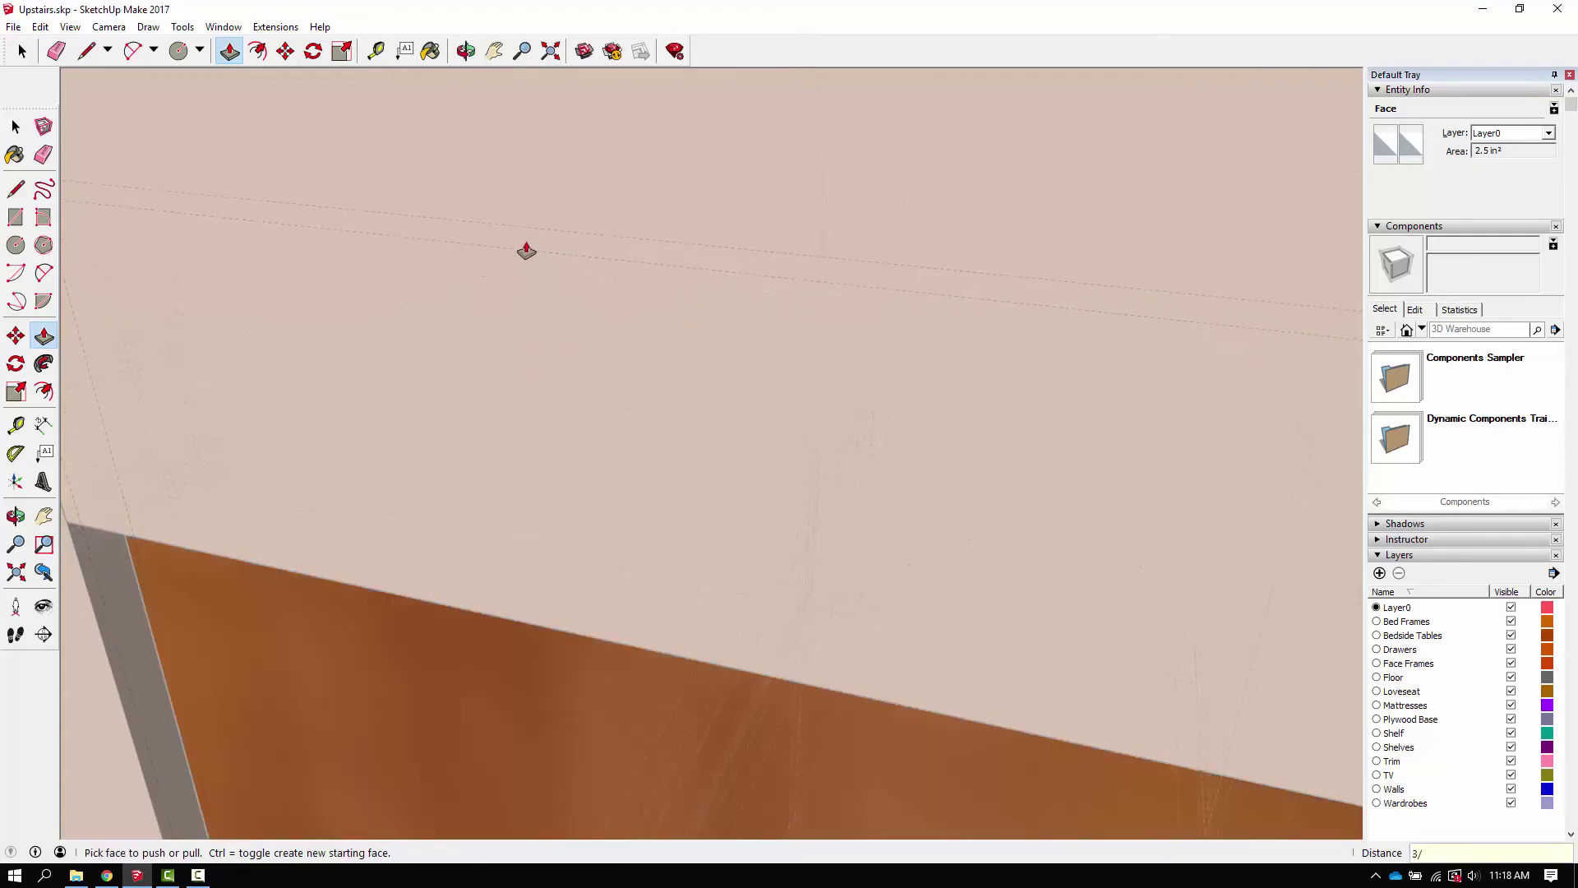
type("8")
key("Return")
Step: Lower the panel's top face by 1/8" inside the rail's groove and leave component editing
scroll(526, 251, "down", 3)
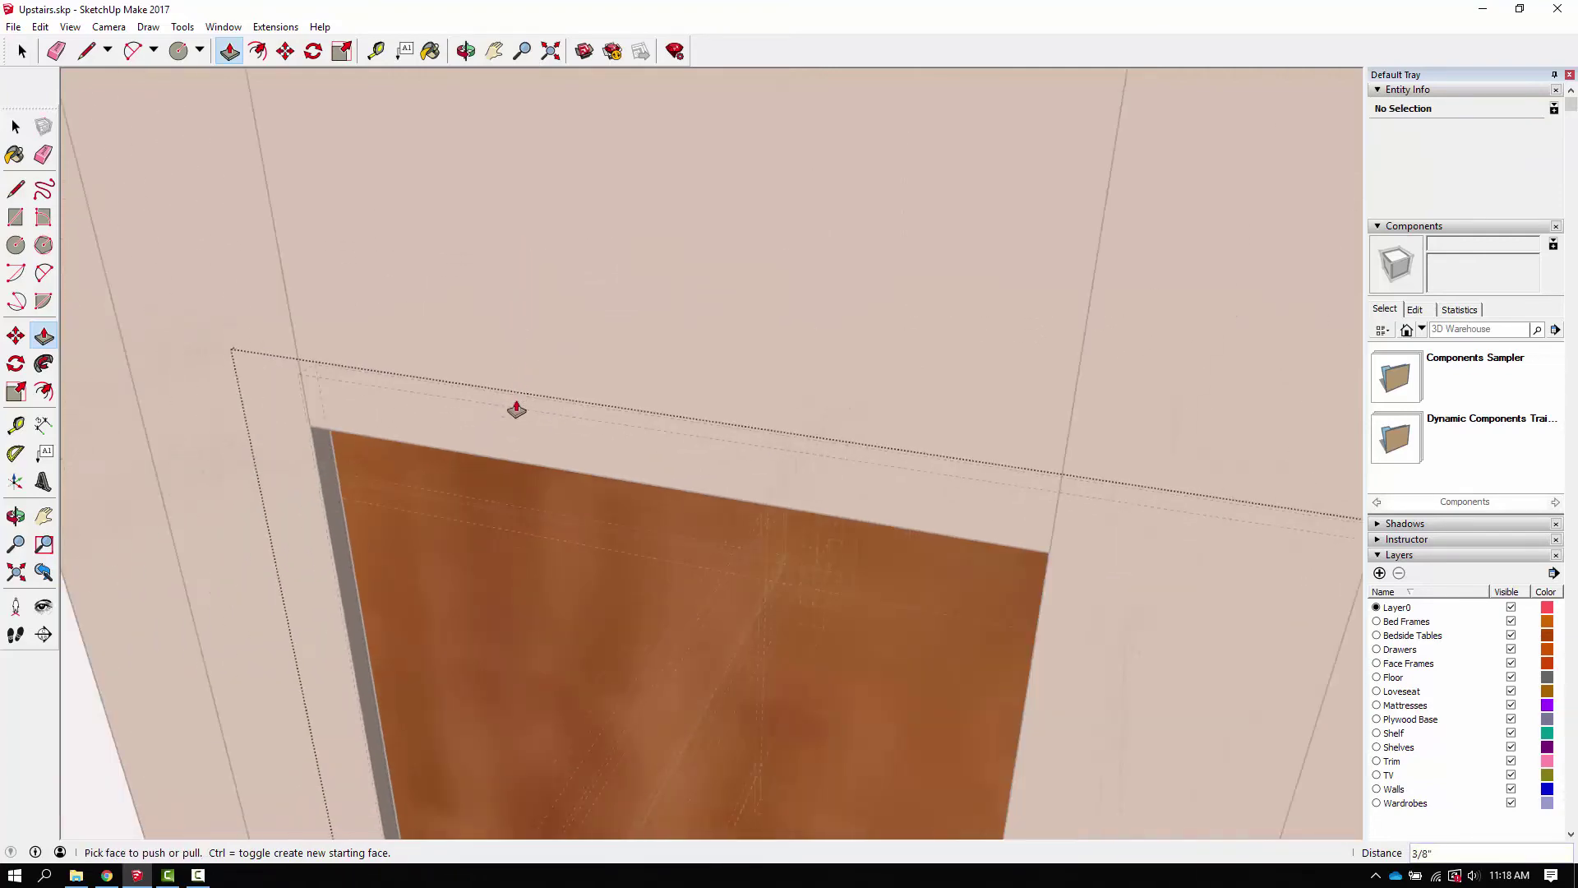
middle_click_drag(489, 447, 551, 405)
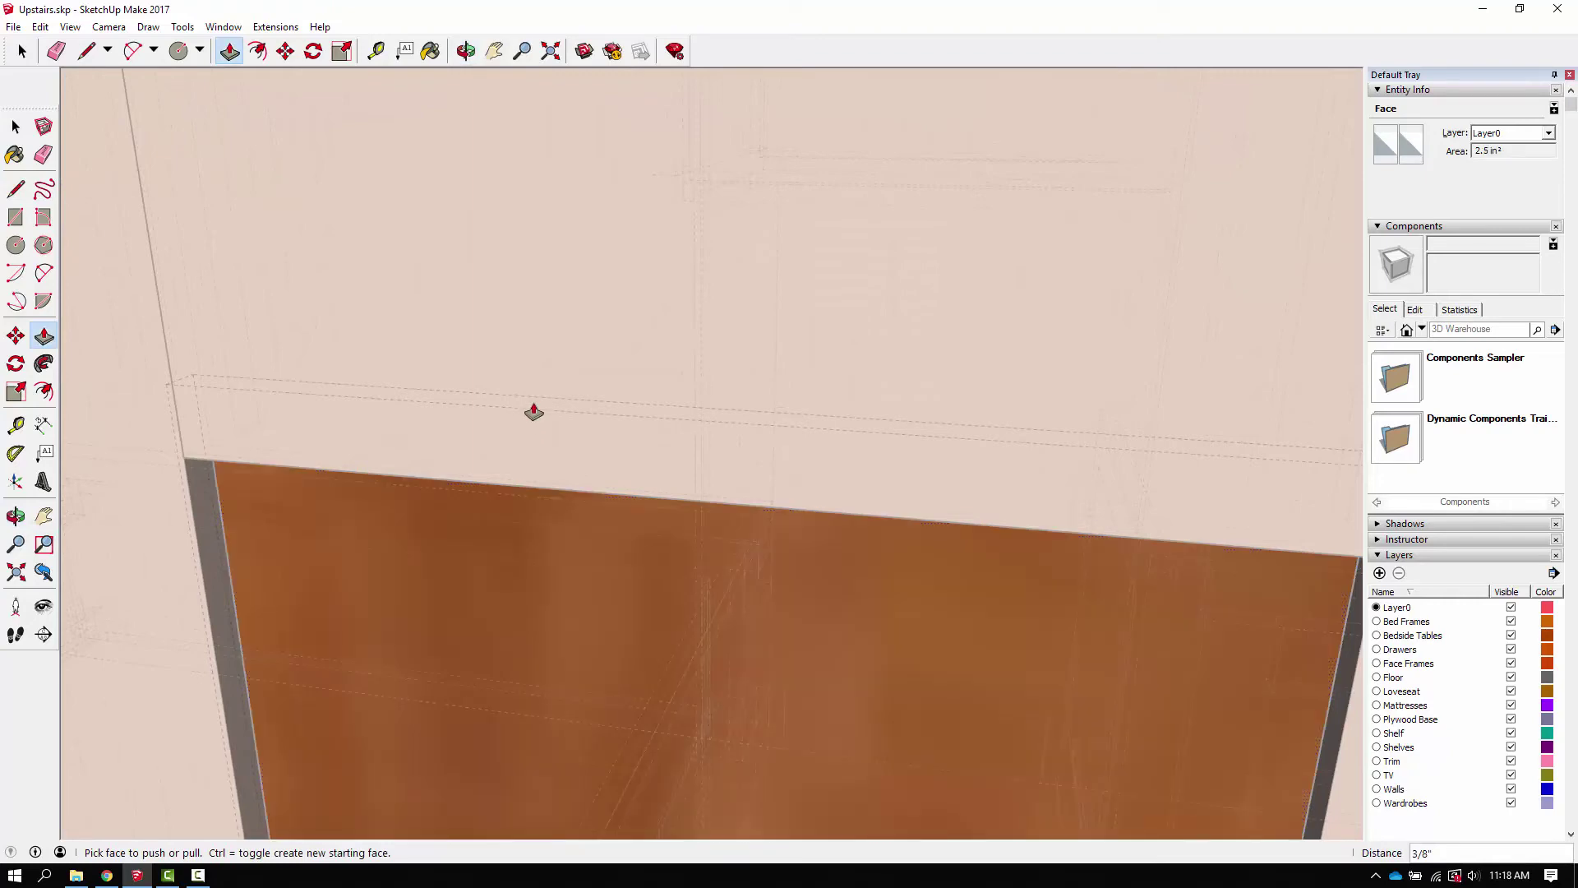
left_click_drag(533, 411, 537, 429)
left_click(537, 429)
scroll(547, 452, "down", 6)
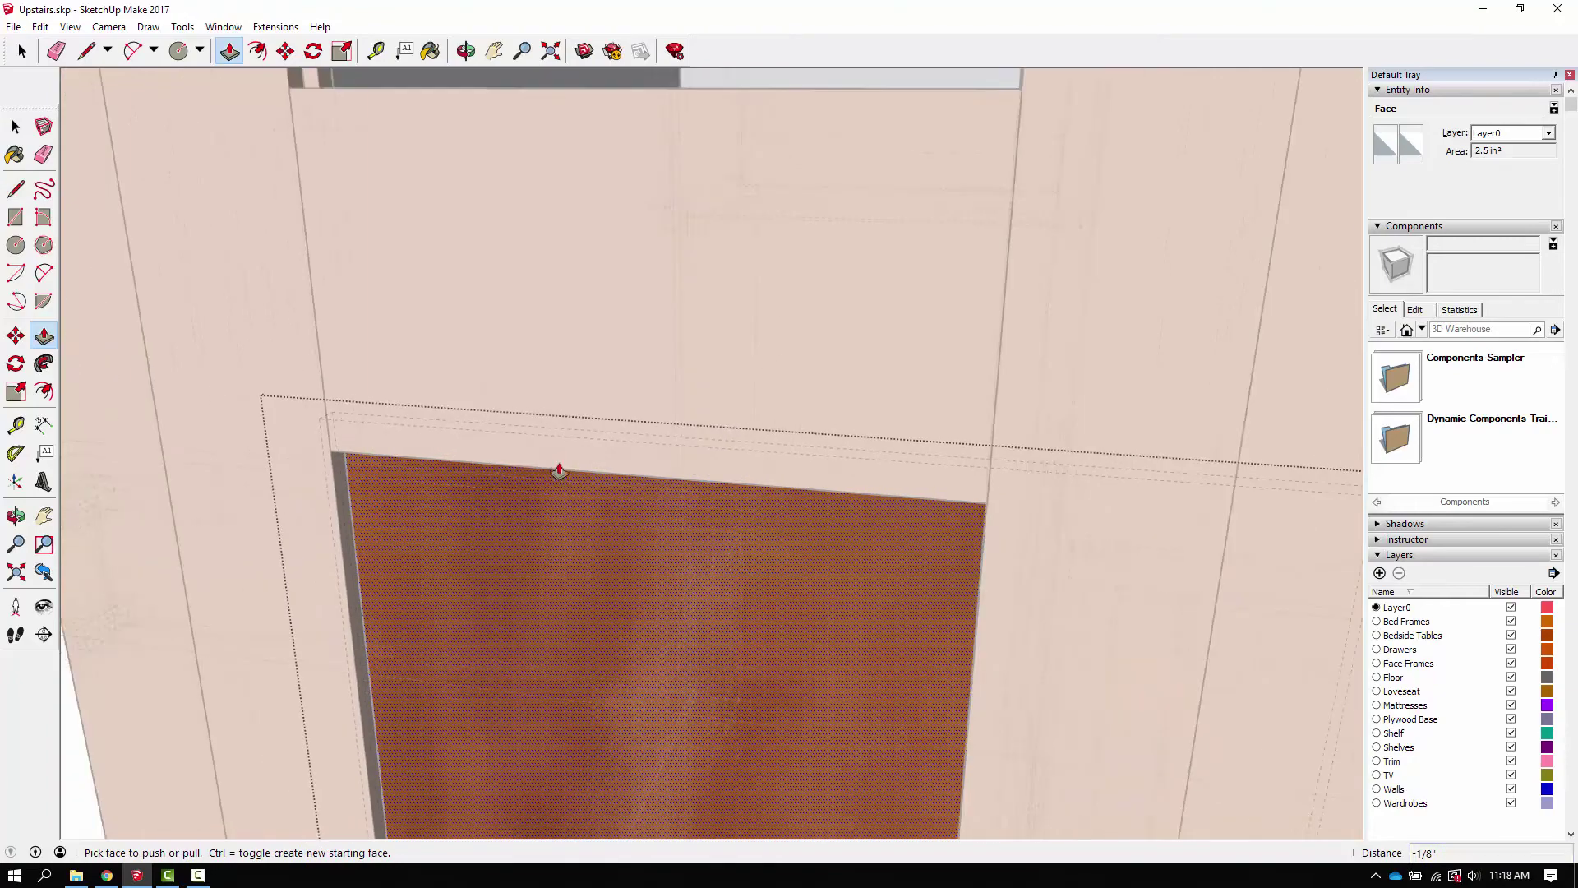
key("space")
left_click(892, 315)
scroll(855, 370, "down", 4)
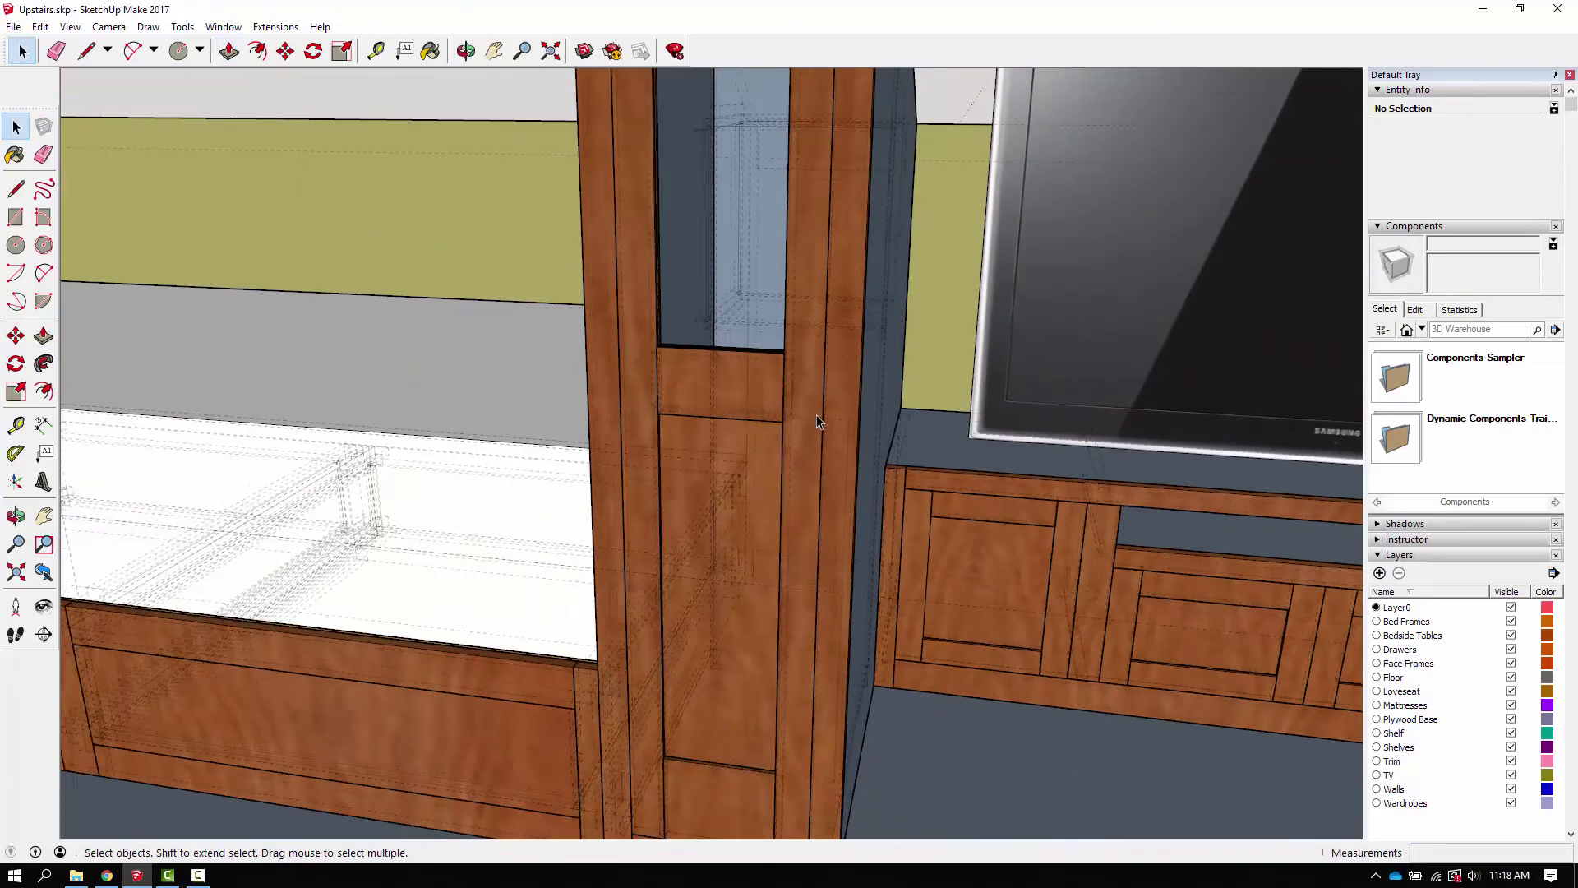
Step: Turn off the back-edge display and select the lower door panel
key("k")
left_click_drag(740, 445, 678, 471)
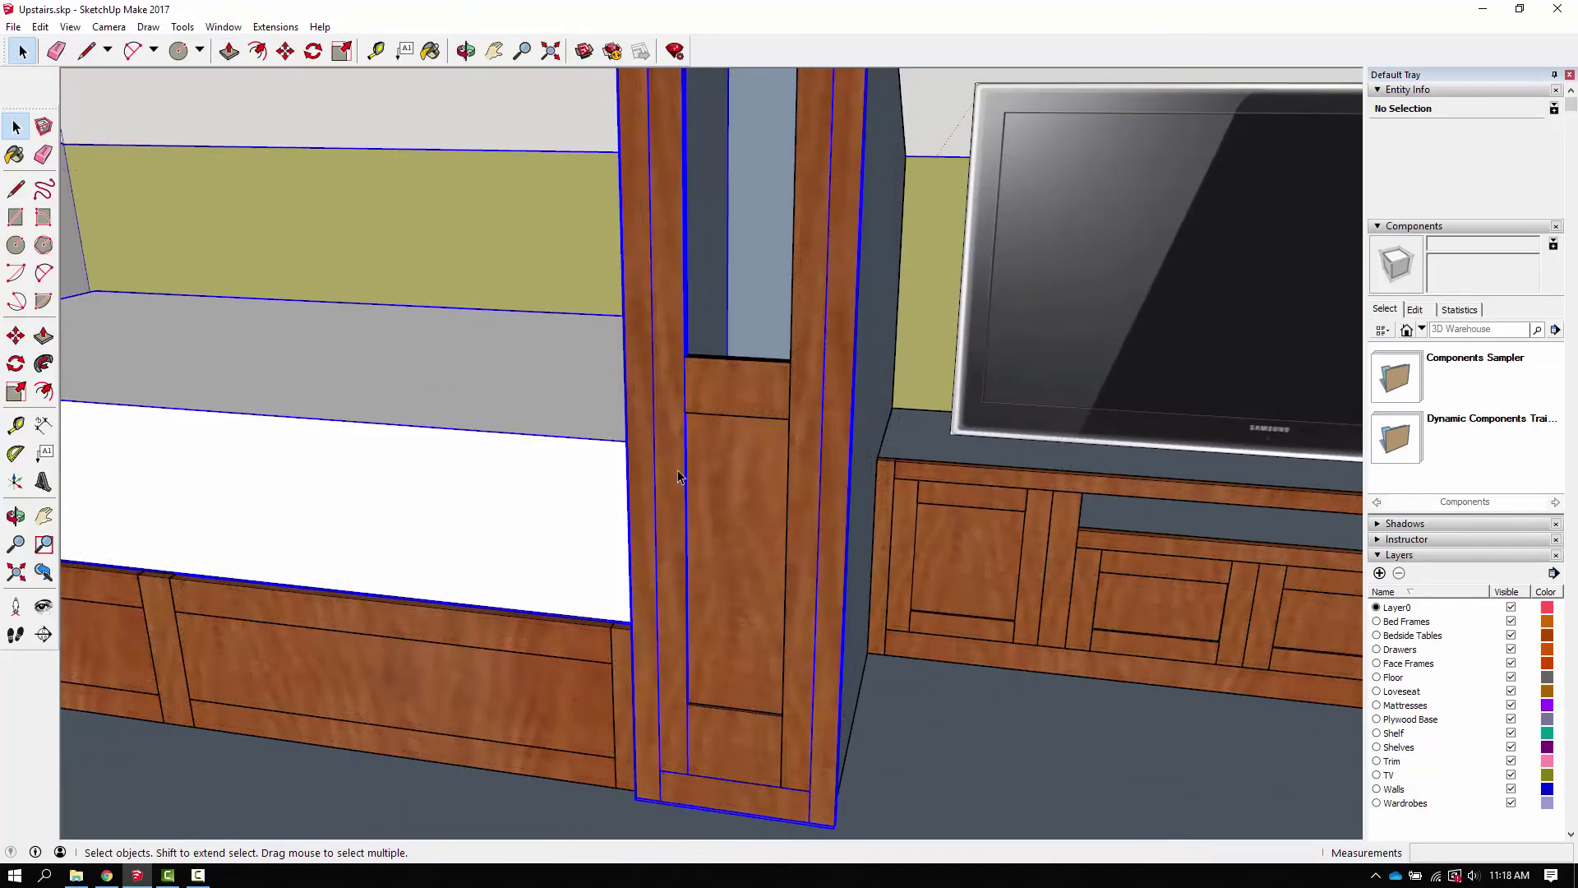
left_click(856, 490)
left_click(752, 539)
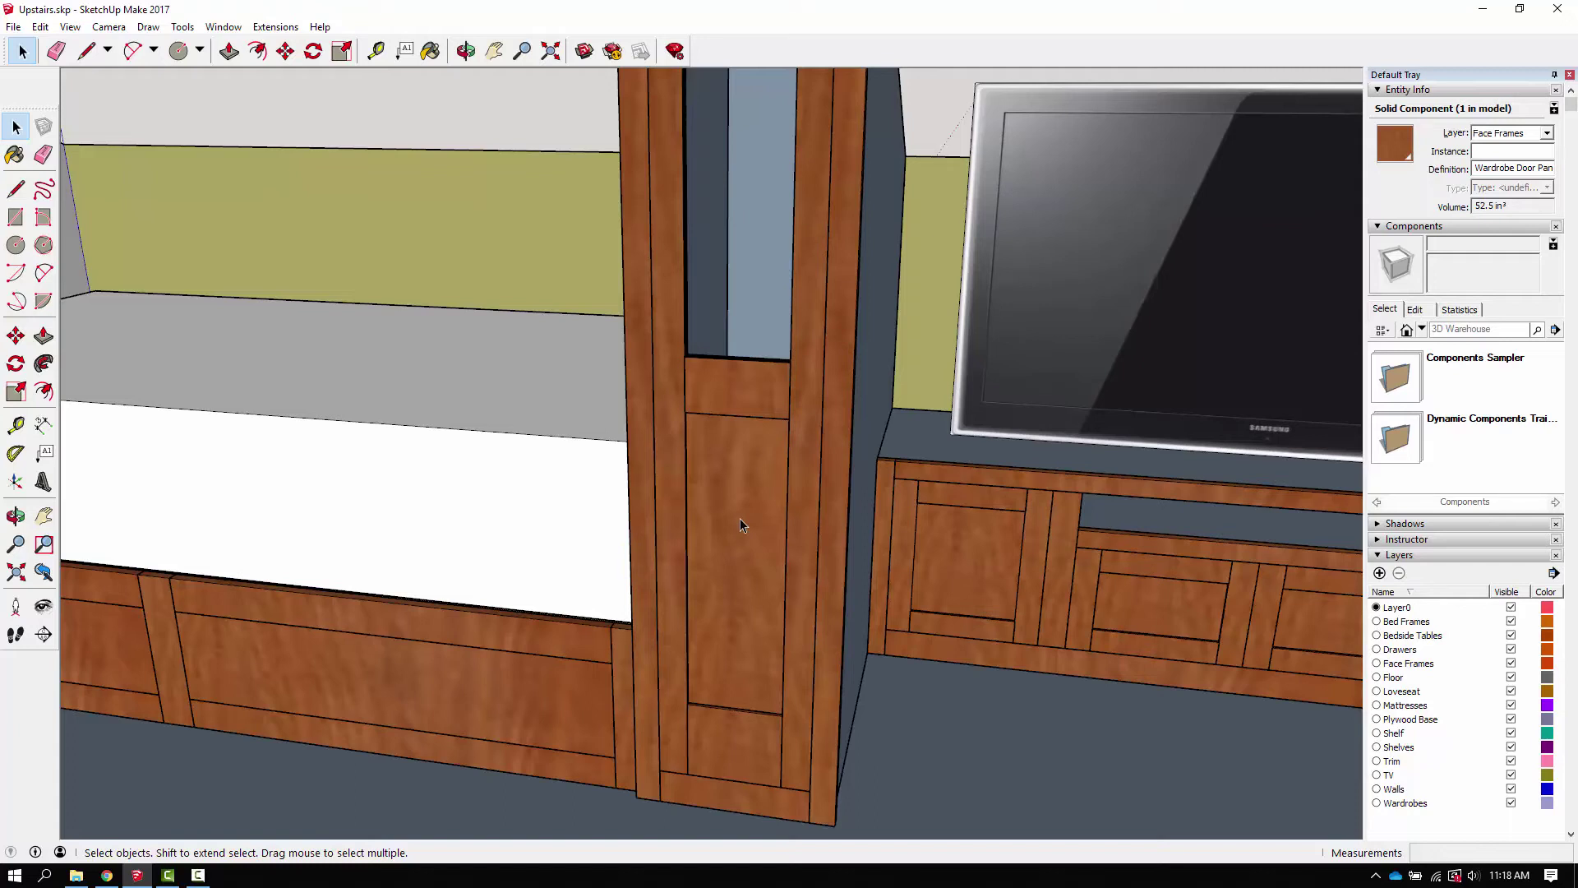
key("m")
key("ctrl")
left_click(738, 633)
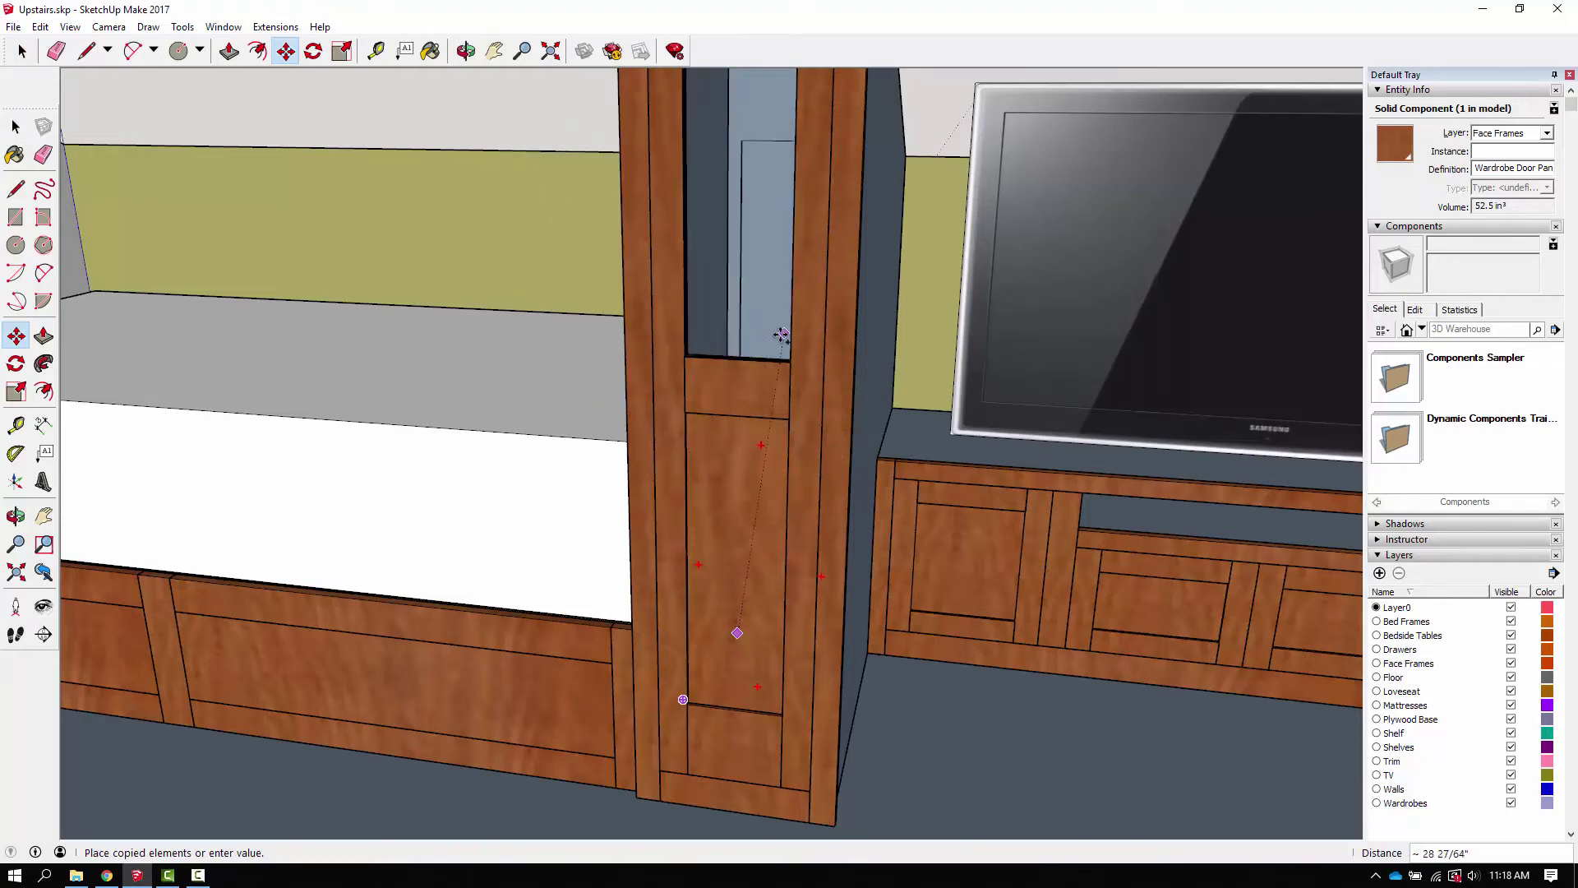
left_click(736, 387)
key("space")
scroll(725, 406, "up", 5)
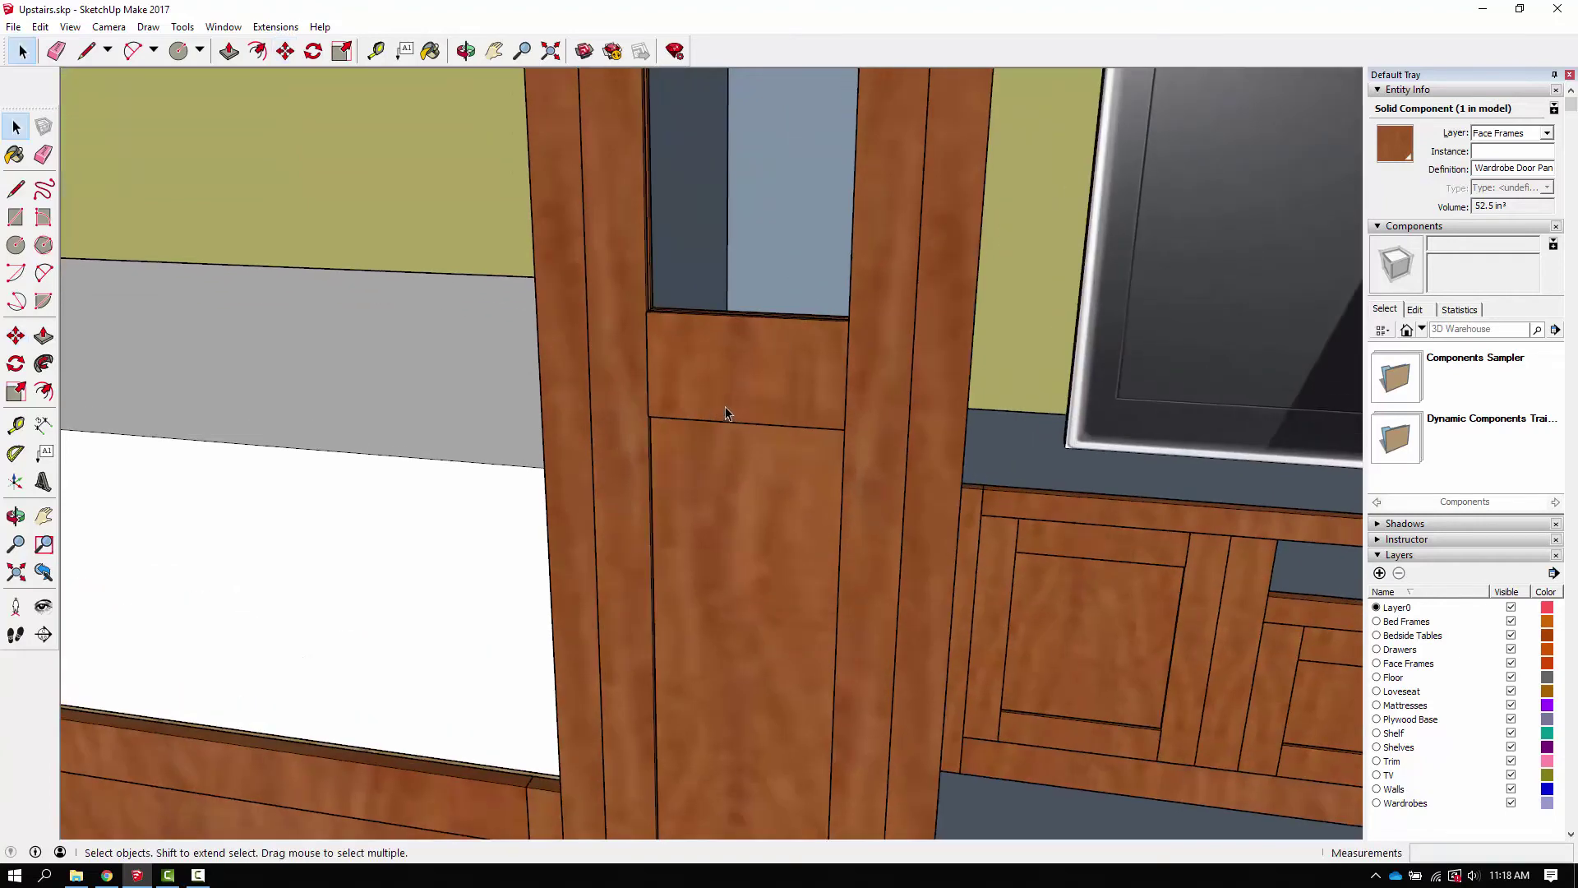
Step: Copy the lower door panel straight up 24" to fill the opening above the middle rail
middle_click_drag(754, 432, 595, 595)
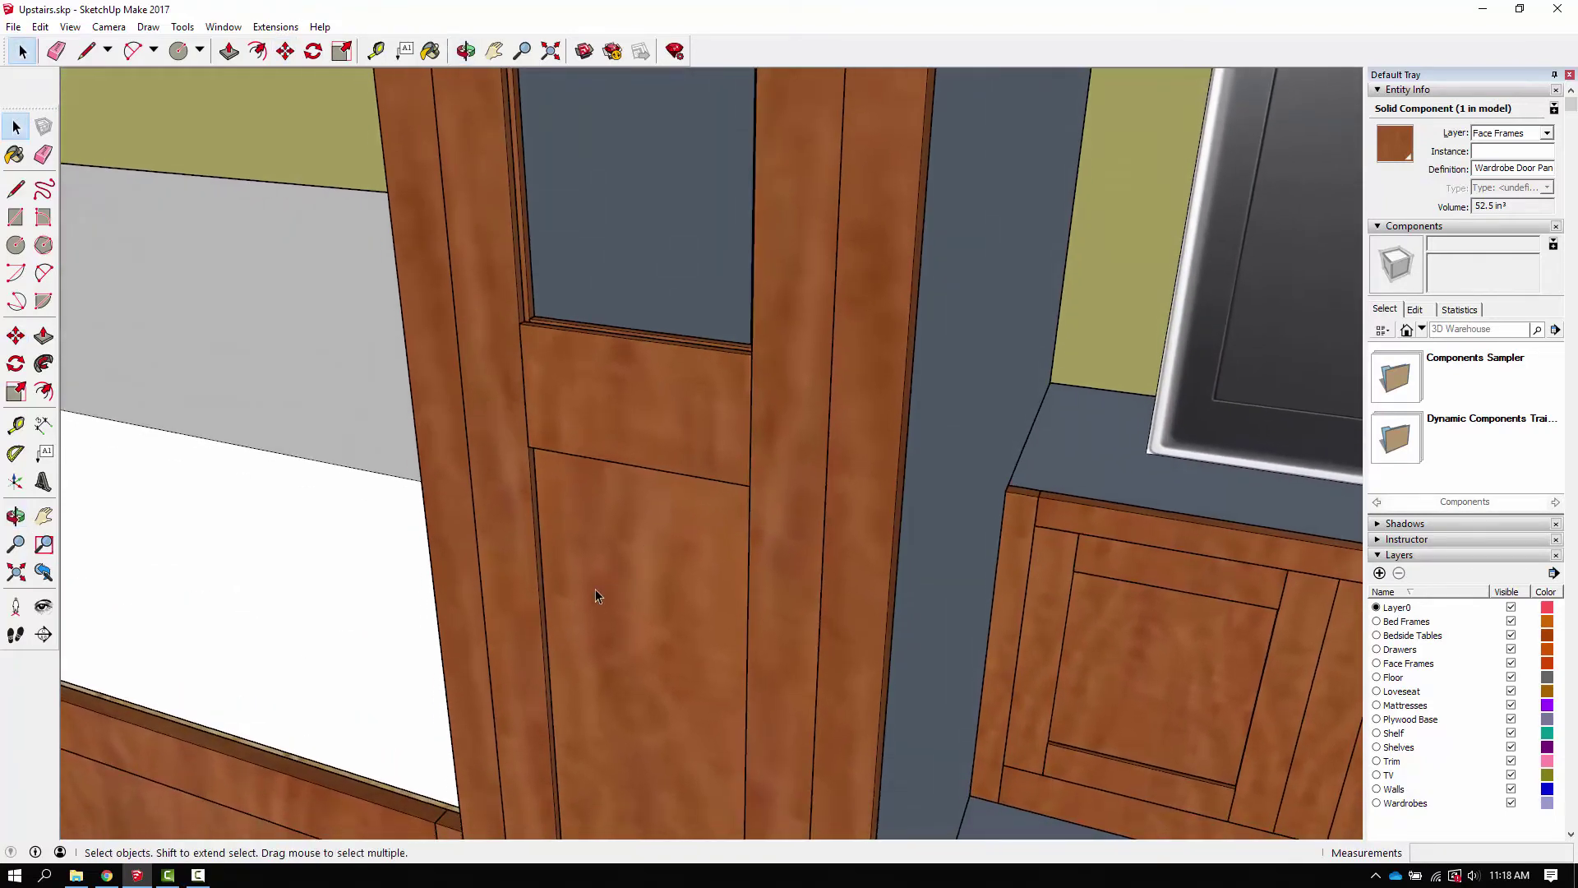
key("m")
key("ctrl")
left_click(604, 632)
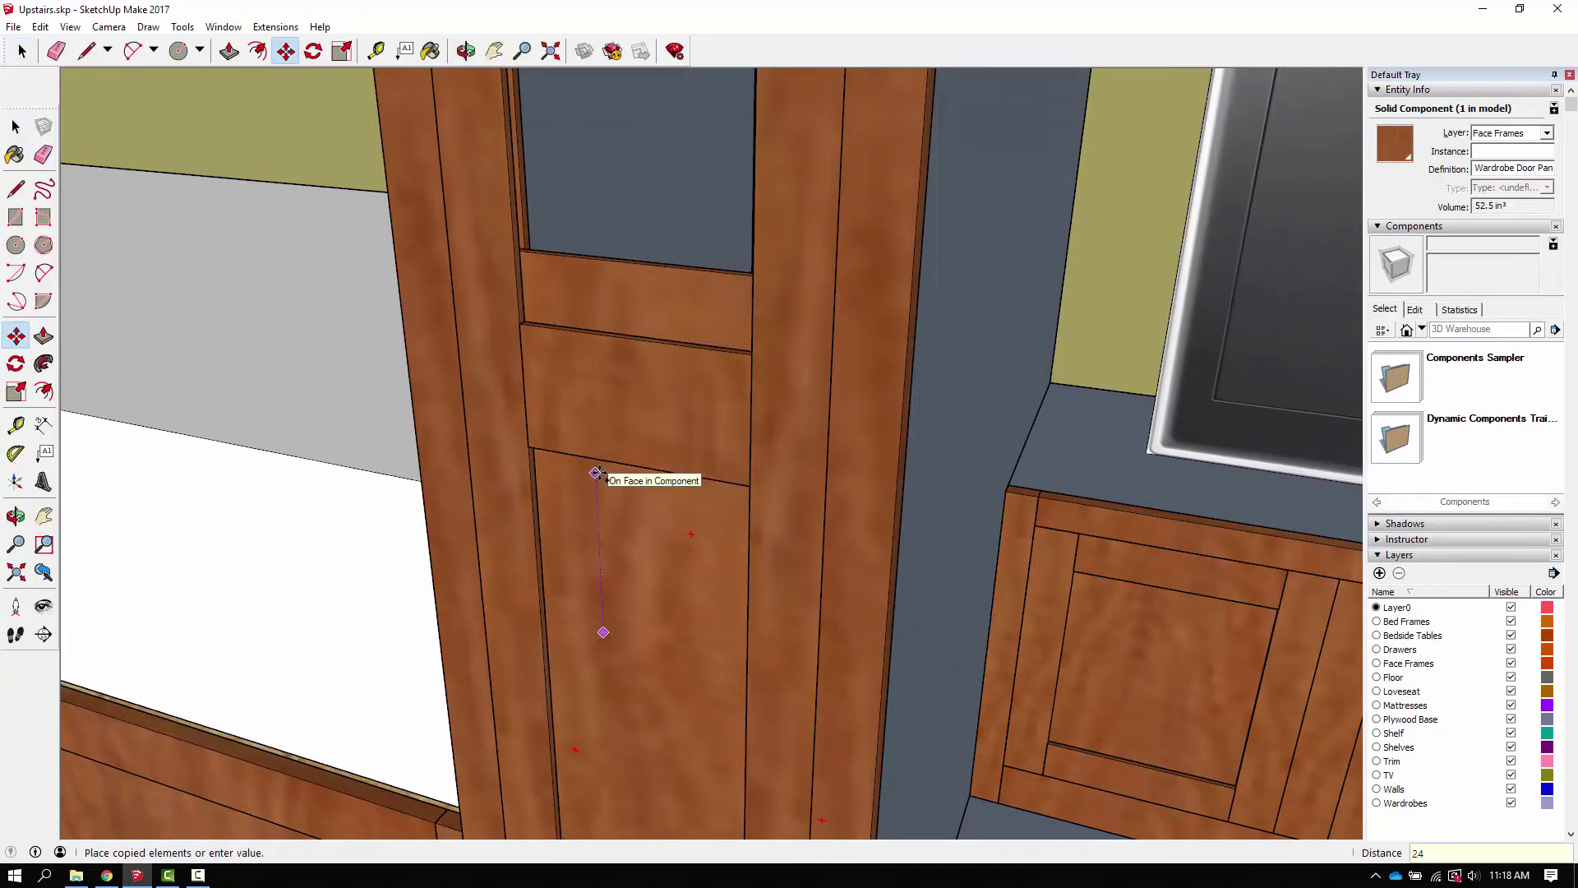
left_click(597, 473)
key("q")
scroll(629, 452, "down", 6)
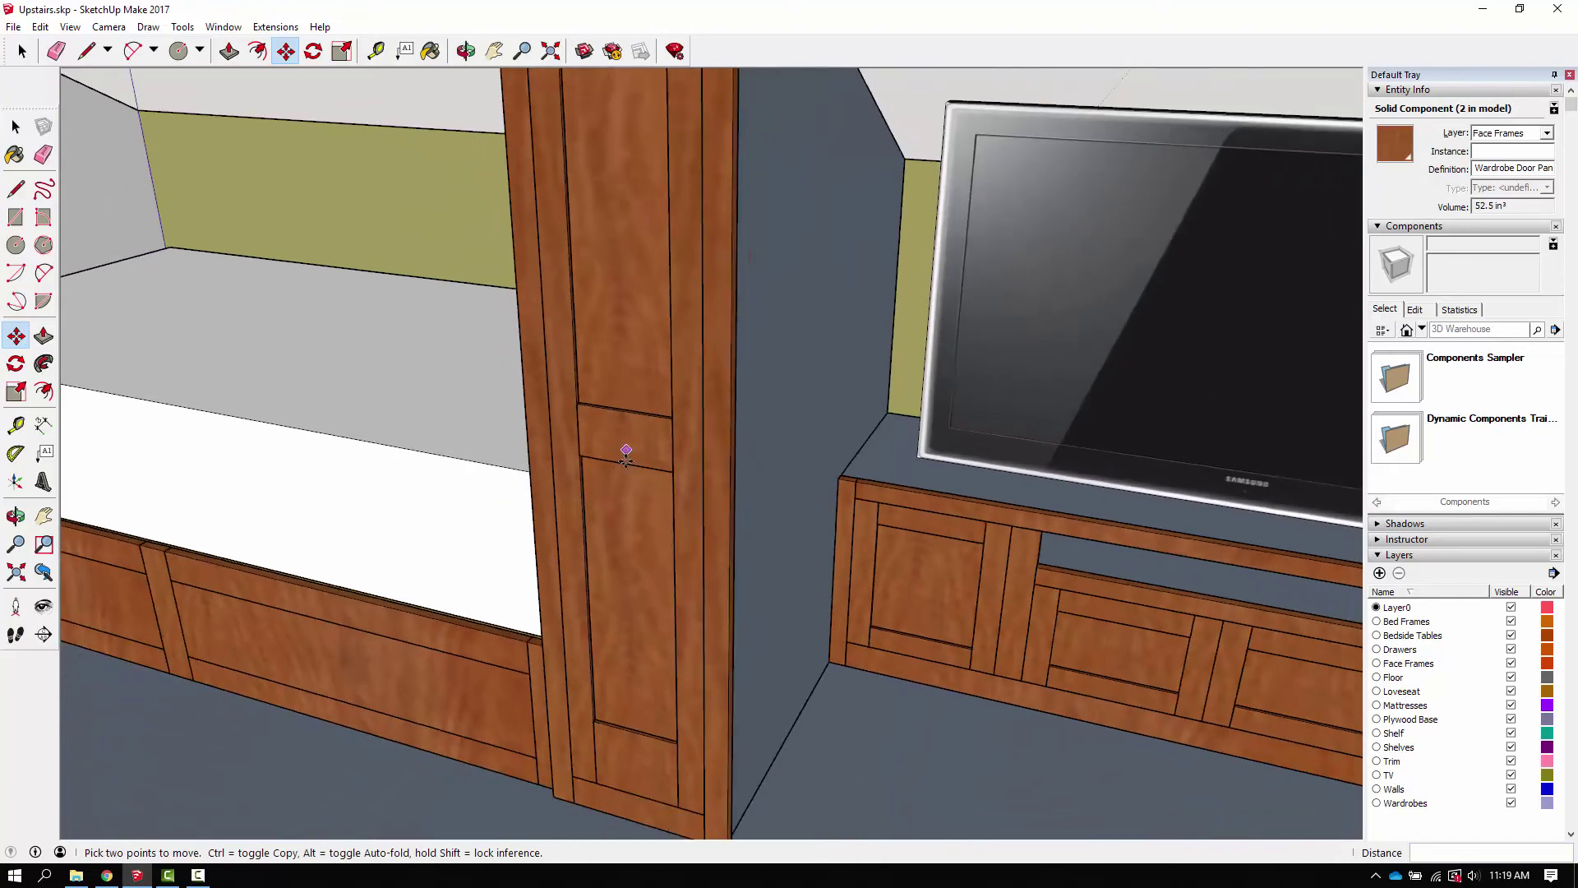
scroll(641, 397, "up", 5)
key("space")
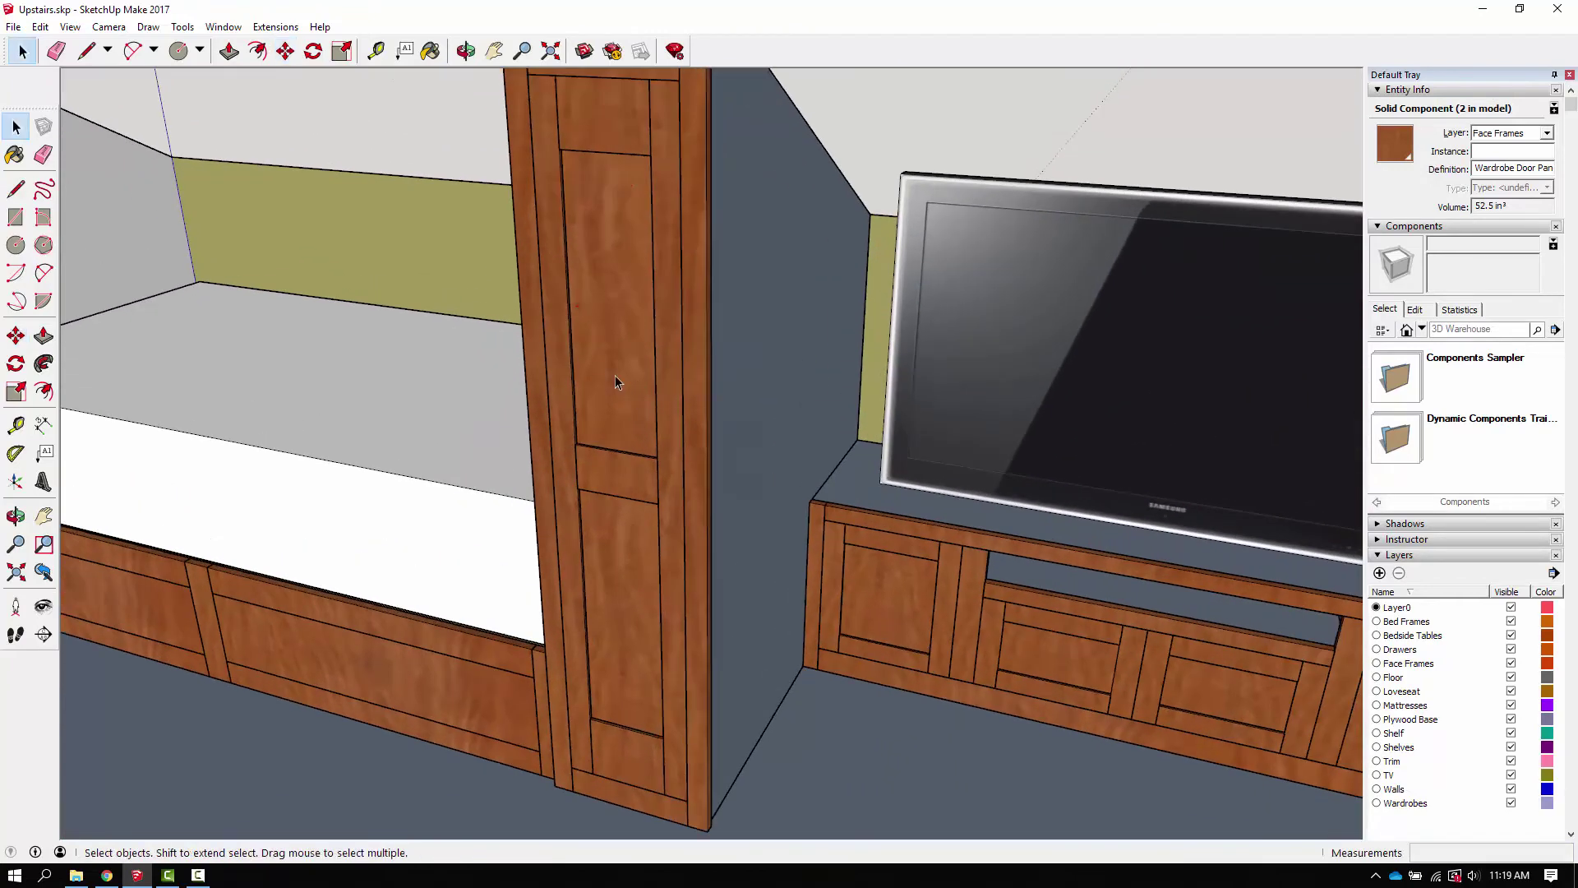
Step: Copy the middle rail straight up about 5 3/4" along the stile, above the original rail
middle_click_drag(615, 377, 639, 414)
left_click_drag(952, 332, 624, 451)
key("space")
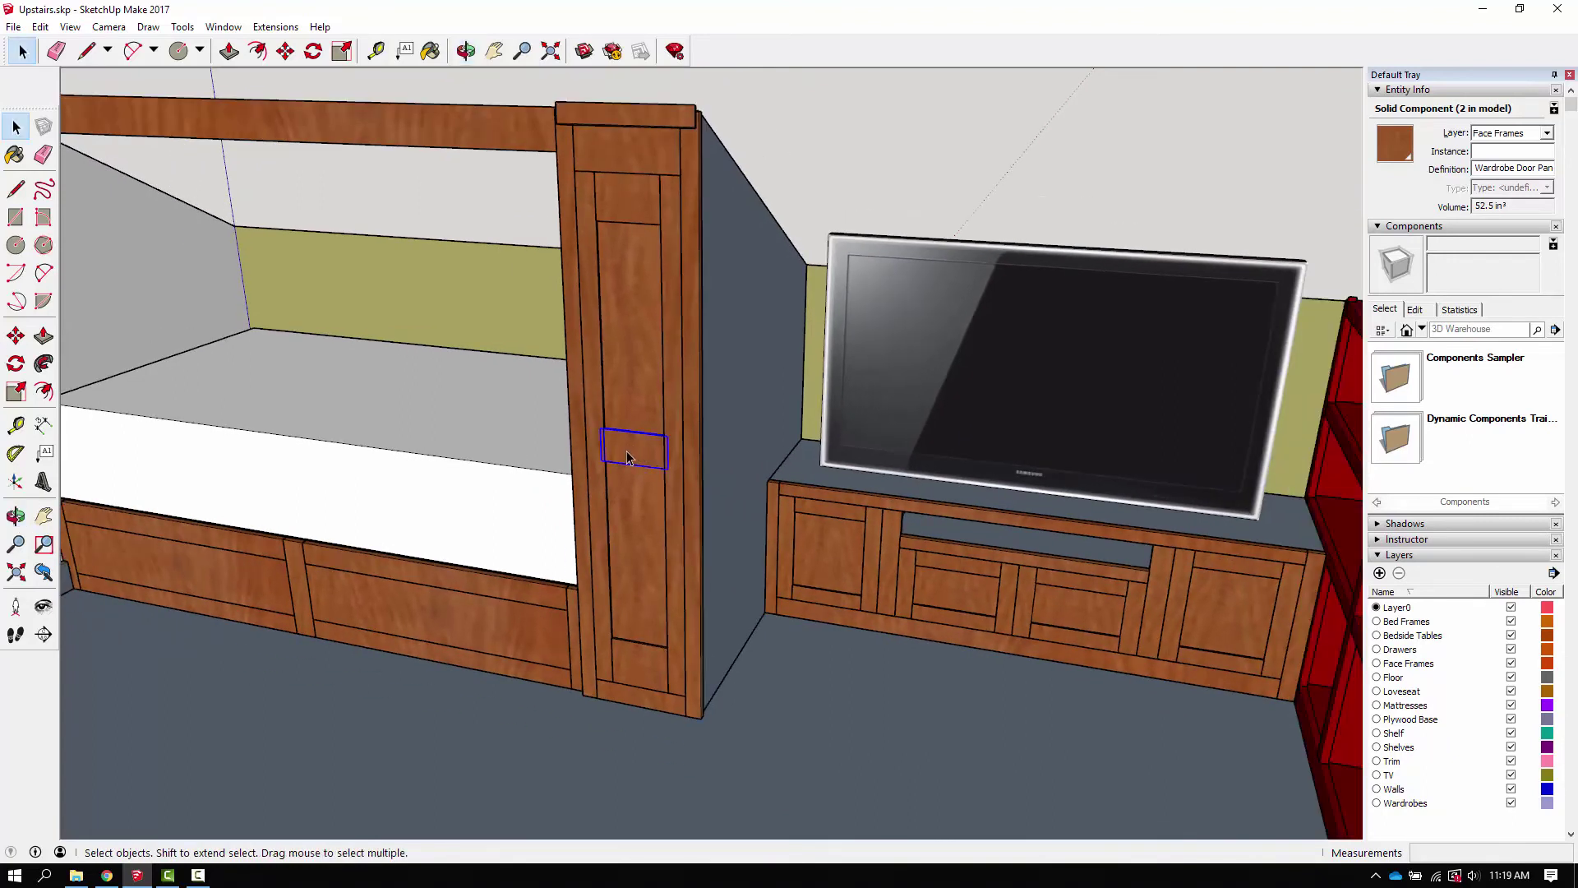
left_click(627, 457)
key("m")
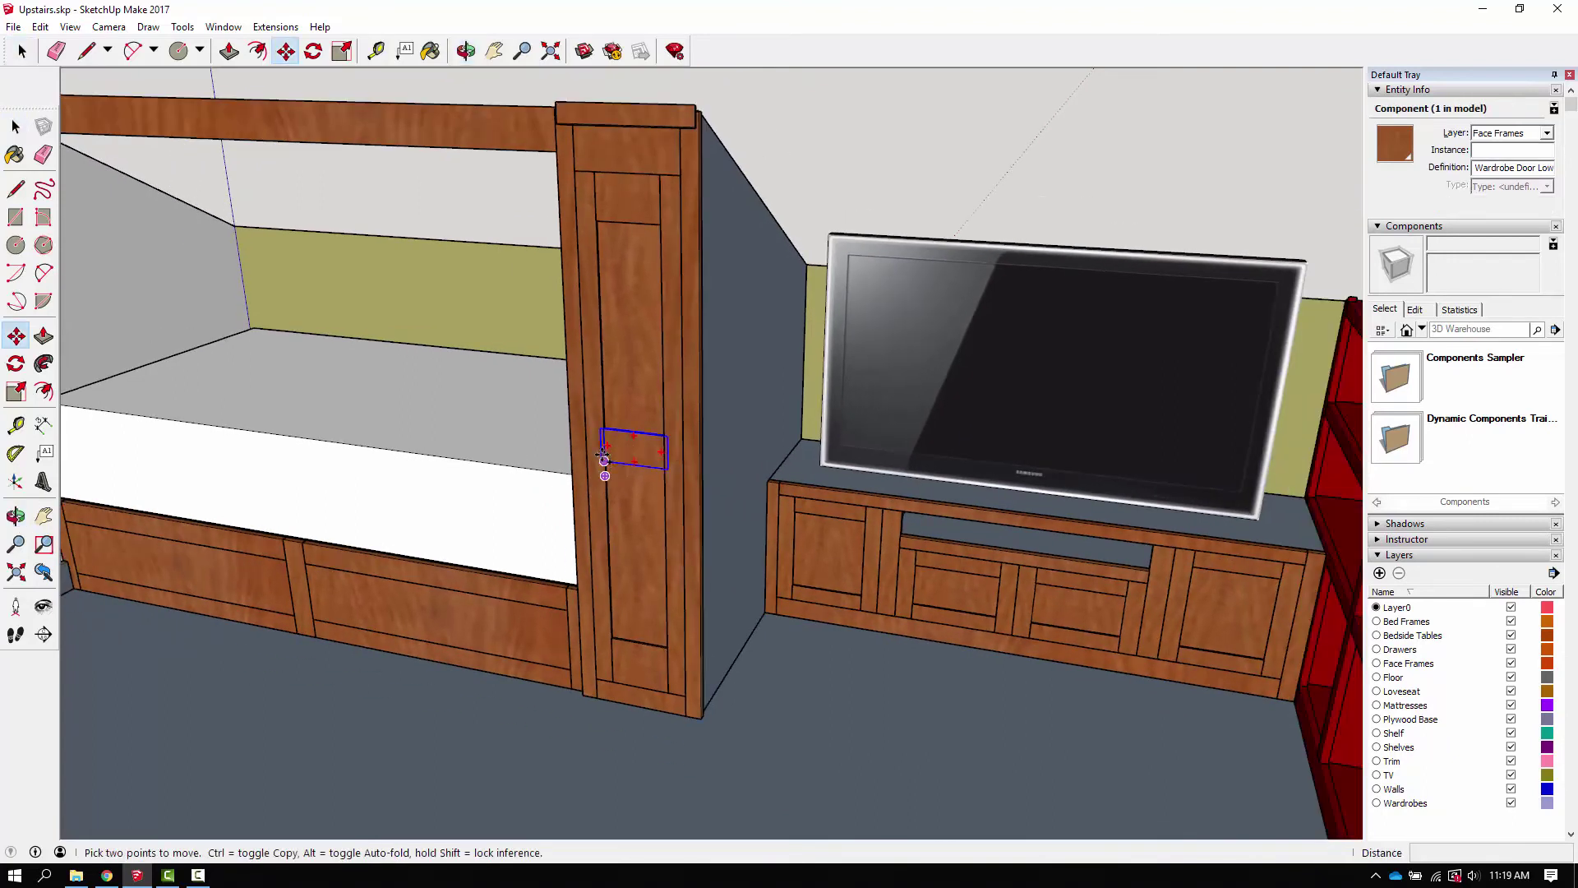
key("ctrl")
left_click(604, 457)
scroll(610, 421, "up", 3)
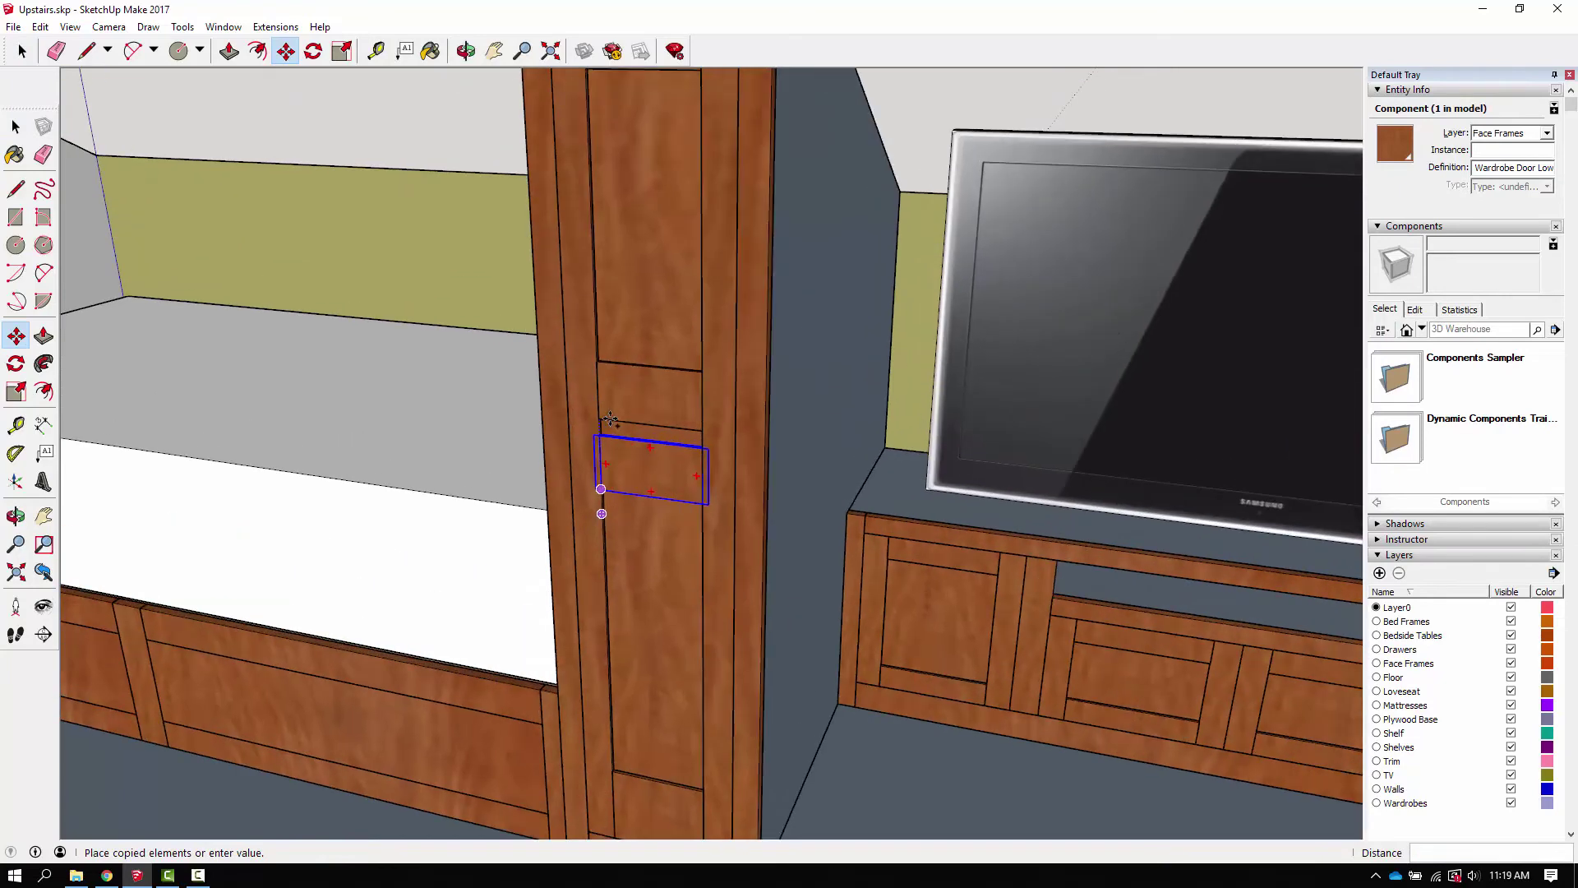
scroll(610, 421, "up", 1)
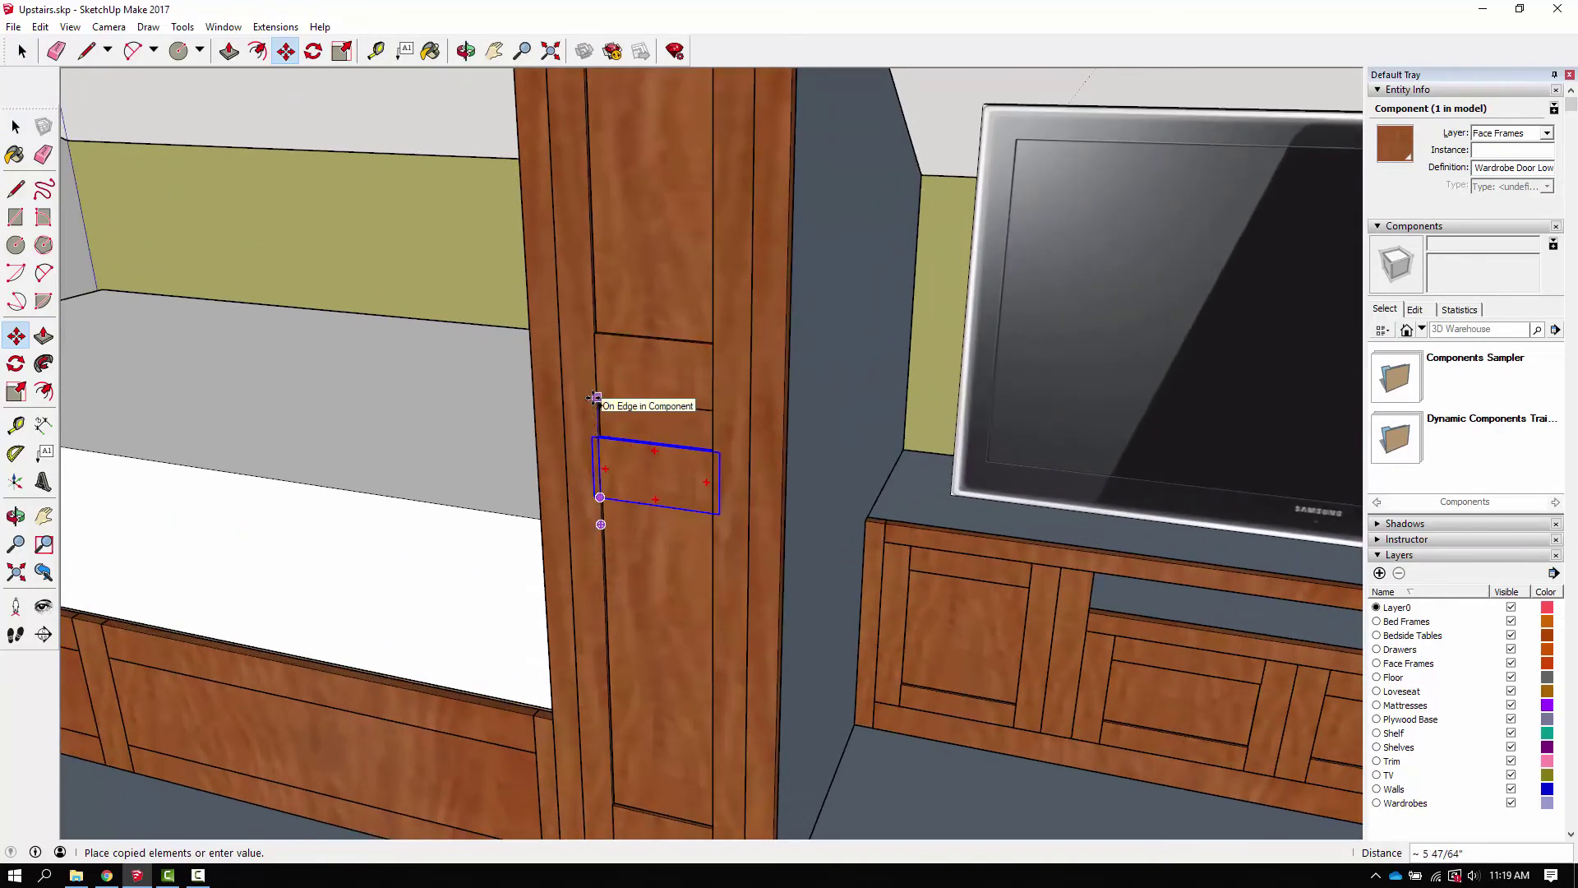
left_click(596, 397)
scroll(642, 460, "down", 3)
key("space")
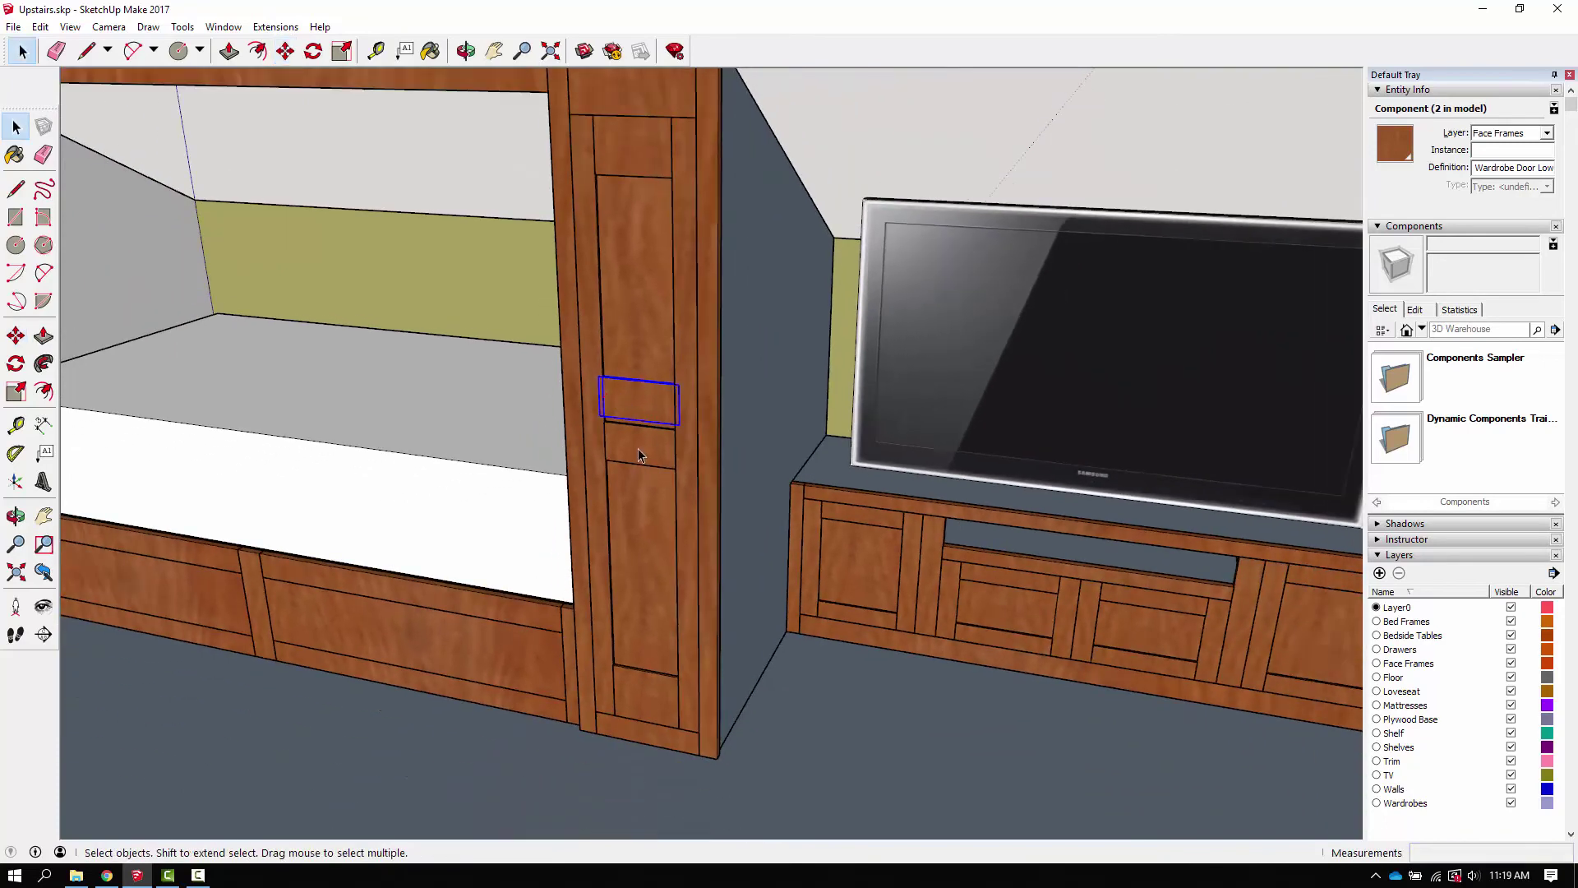
Step: Delete the original middle rail beneath its raised copy
left_click(640, 455)
double_click(638, 447)
scroll(650, 470, "down", 3)
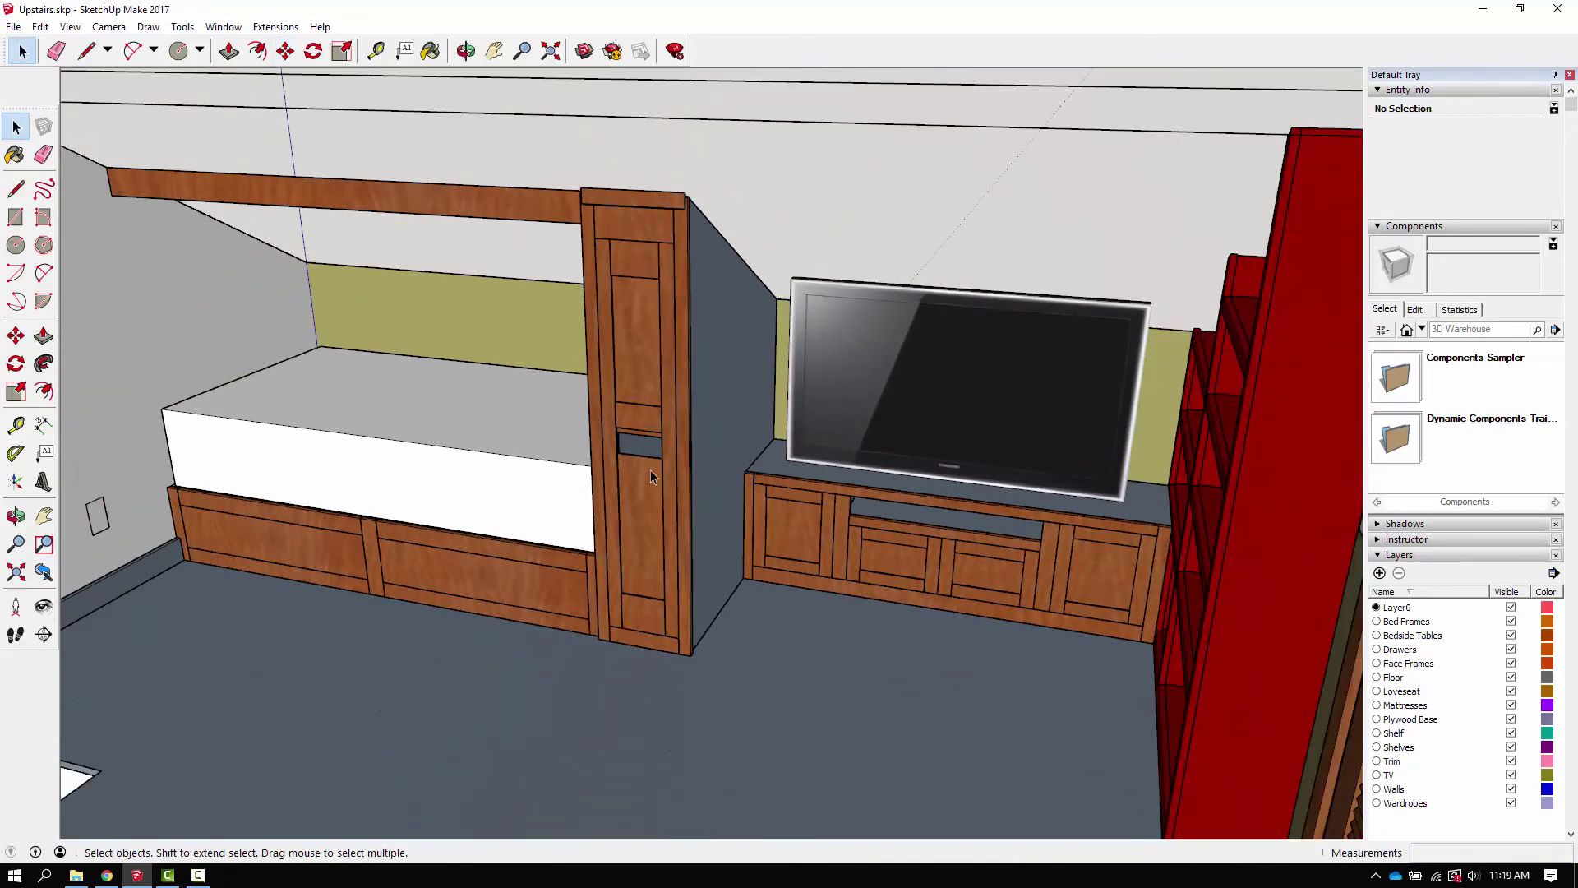
Step: Make the upper door panel unique so it can be edited separately from the lower one
scroll(645, 481, "up", 2)
left_click(645, 468)
scroll(644, 465, "up", 2)
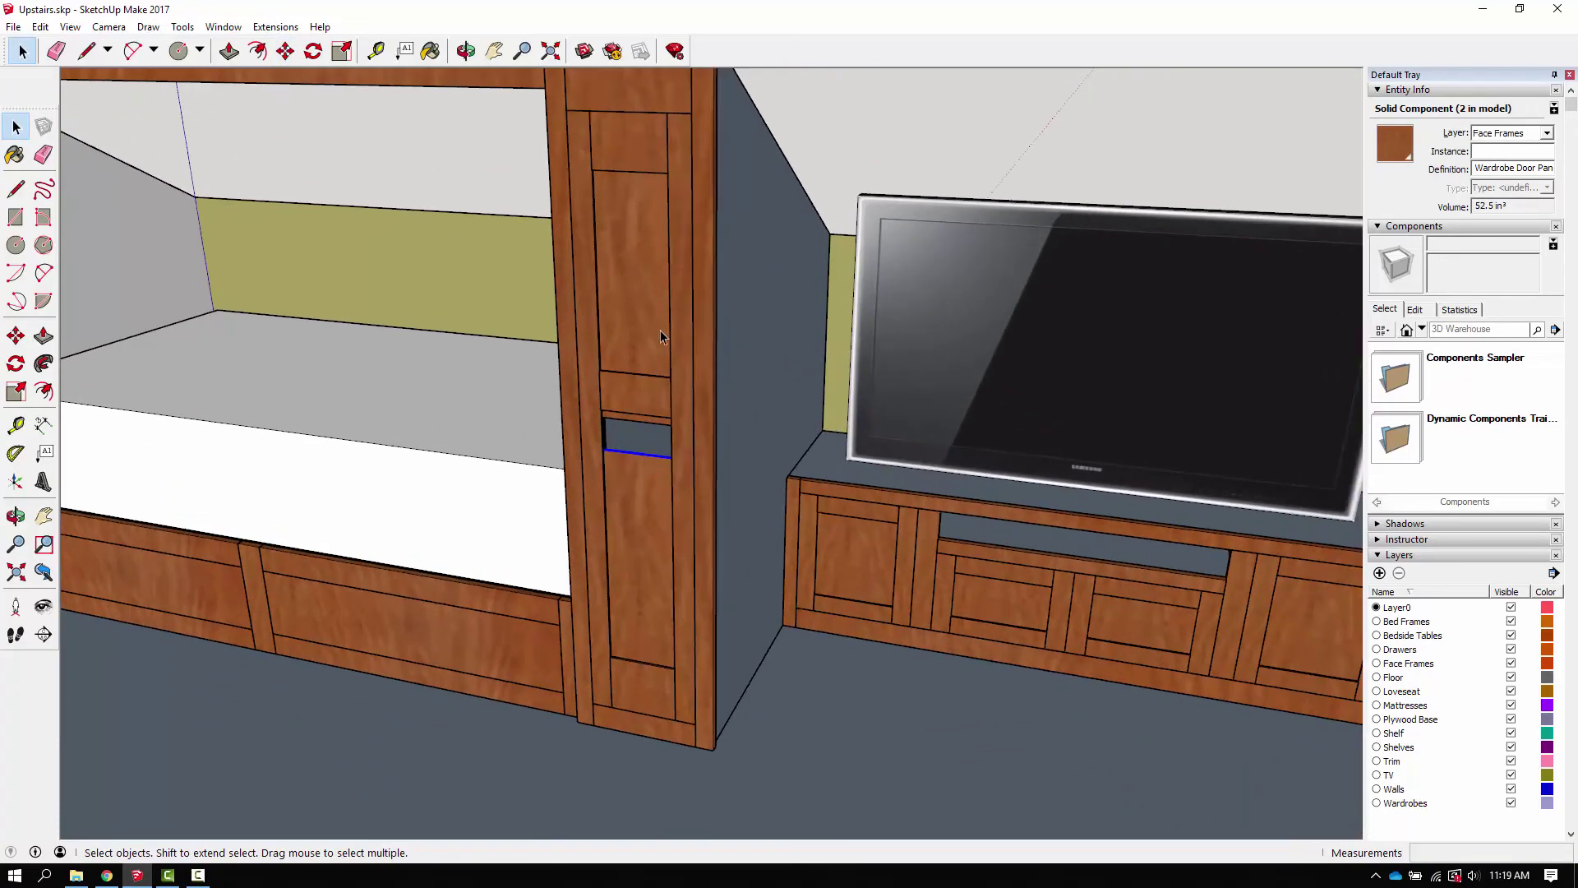
right_click(639, 307)
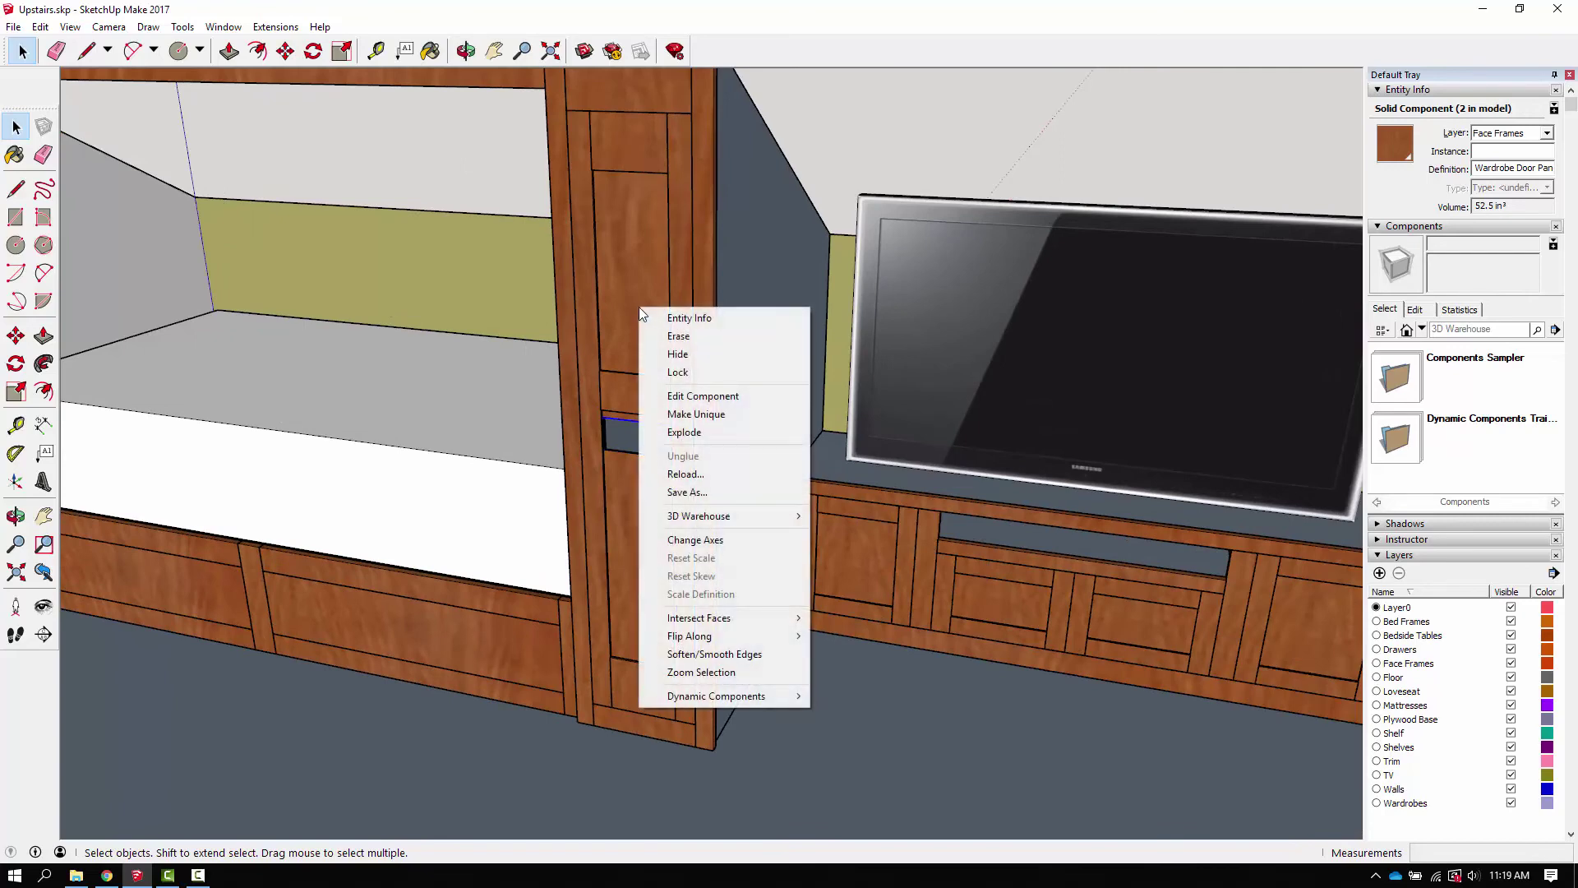
left_click(682, 412)
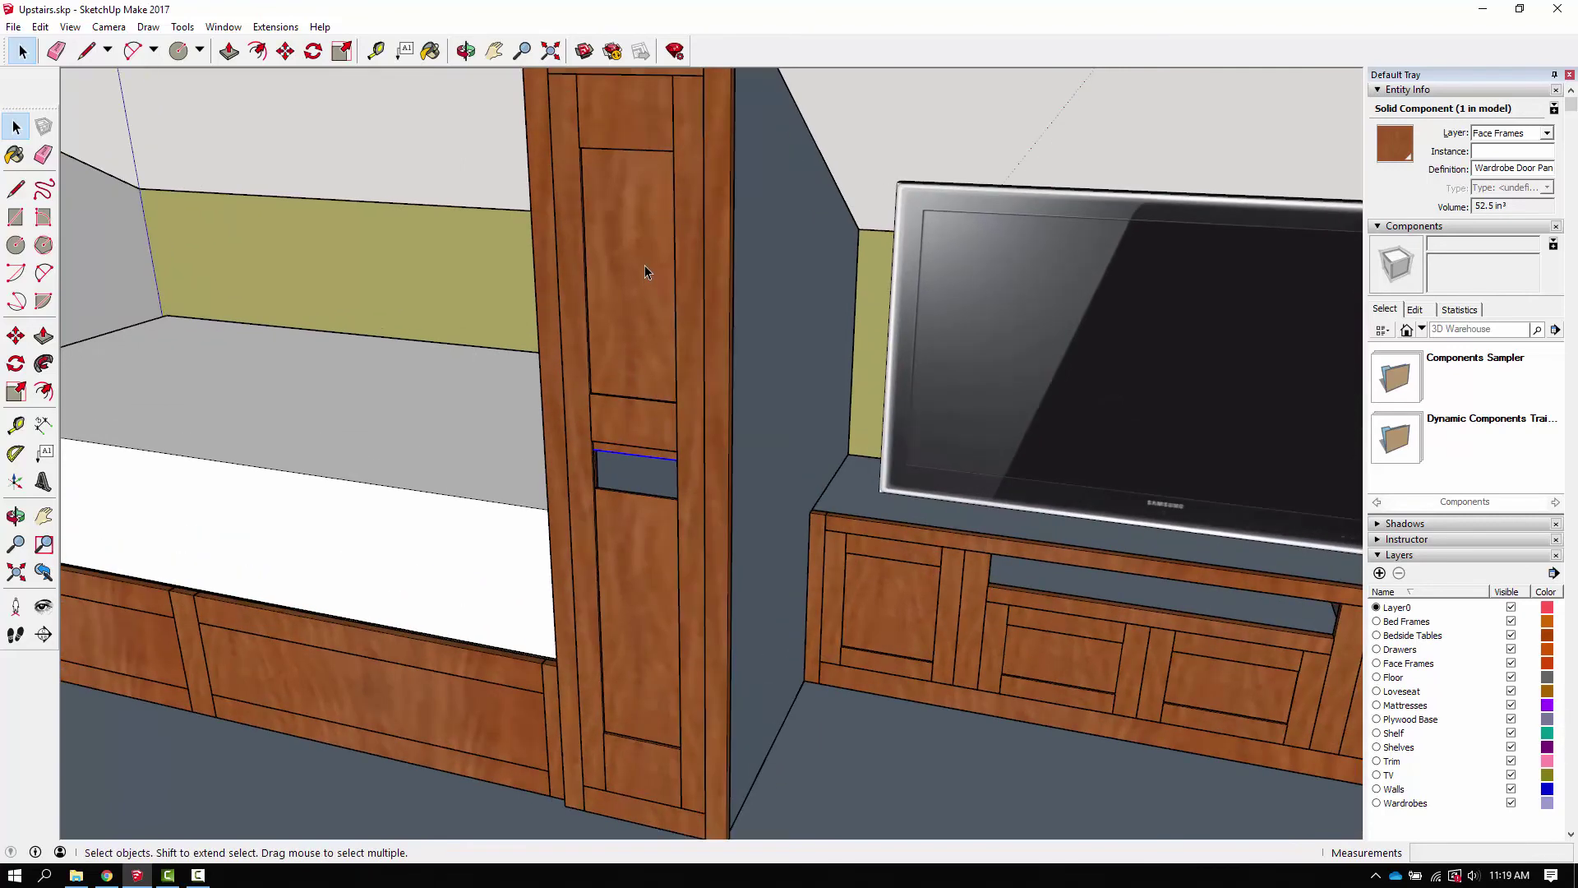
Step: Move the upper door panel straight down about 3 11/32" behind the raised rail and show back edges
scroll(644, 264, "up", 2)
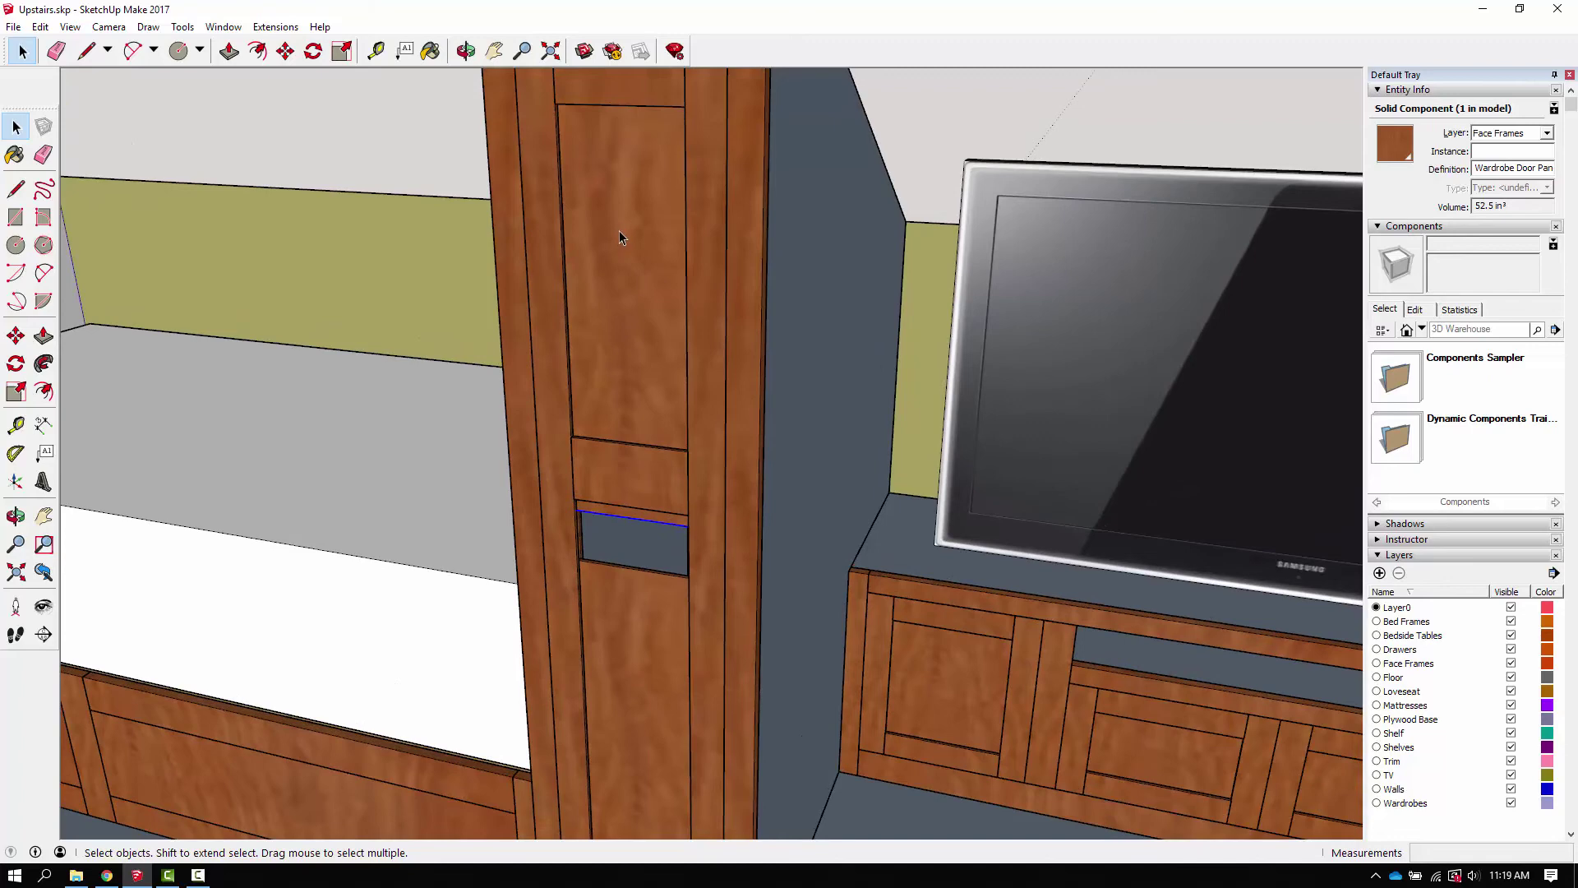
key("m")
left_click(623, 226)
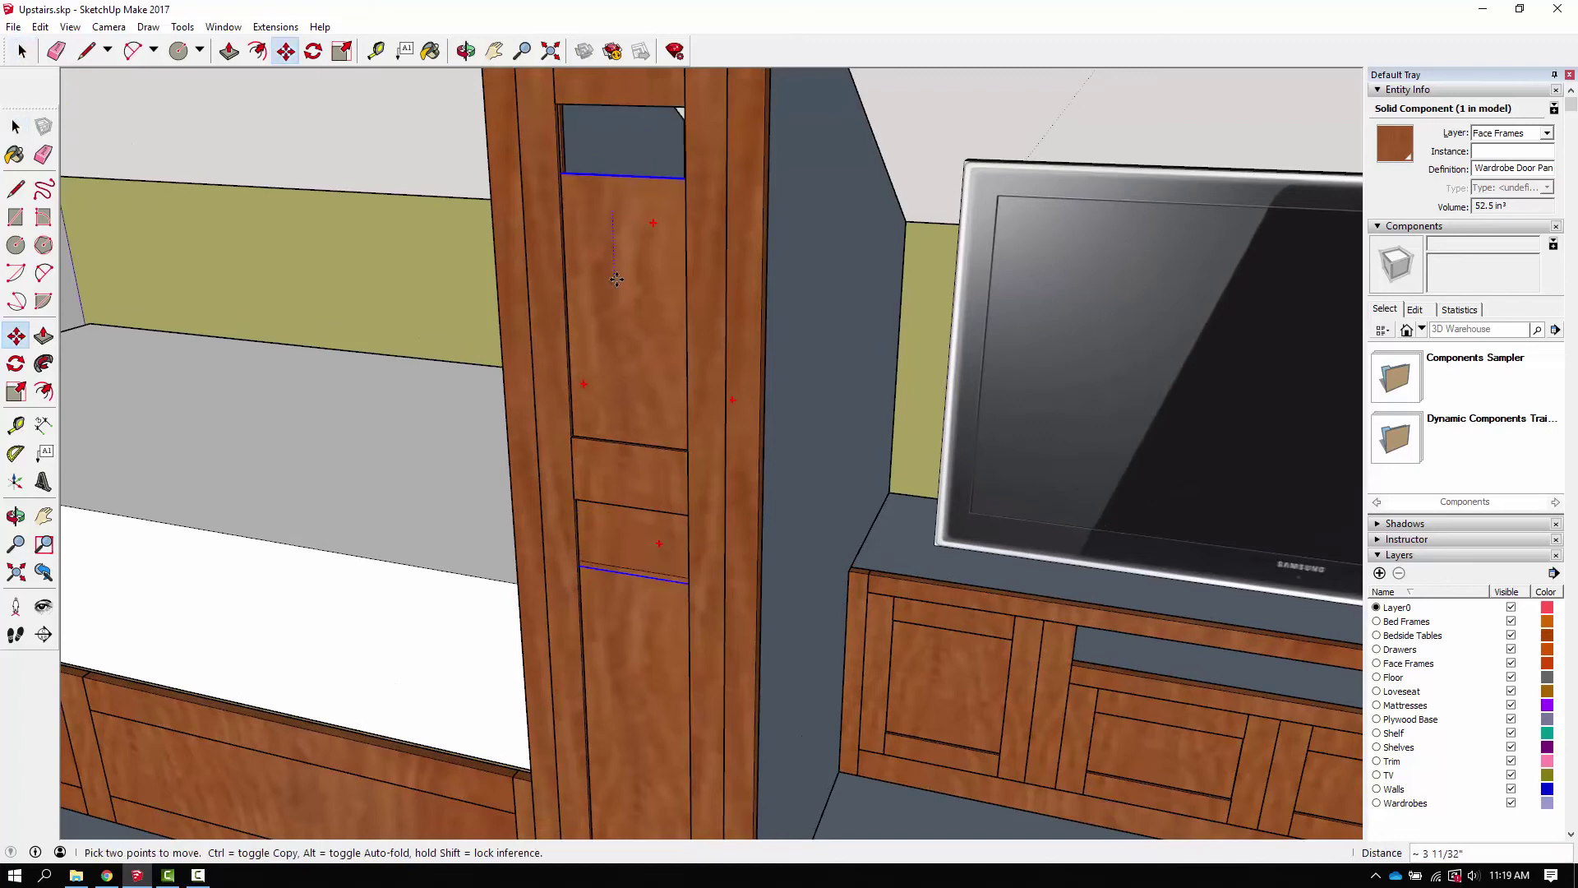
middle_click_drag(610, 240, 603, 421)
scroll(603, 421, "up", 3)
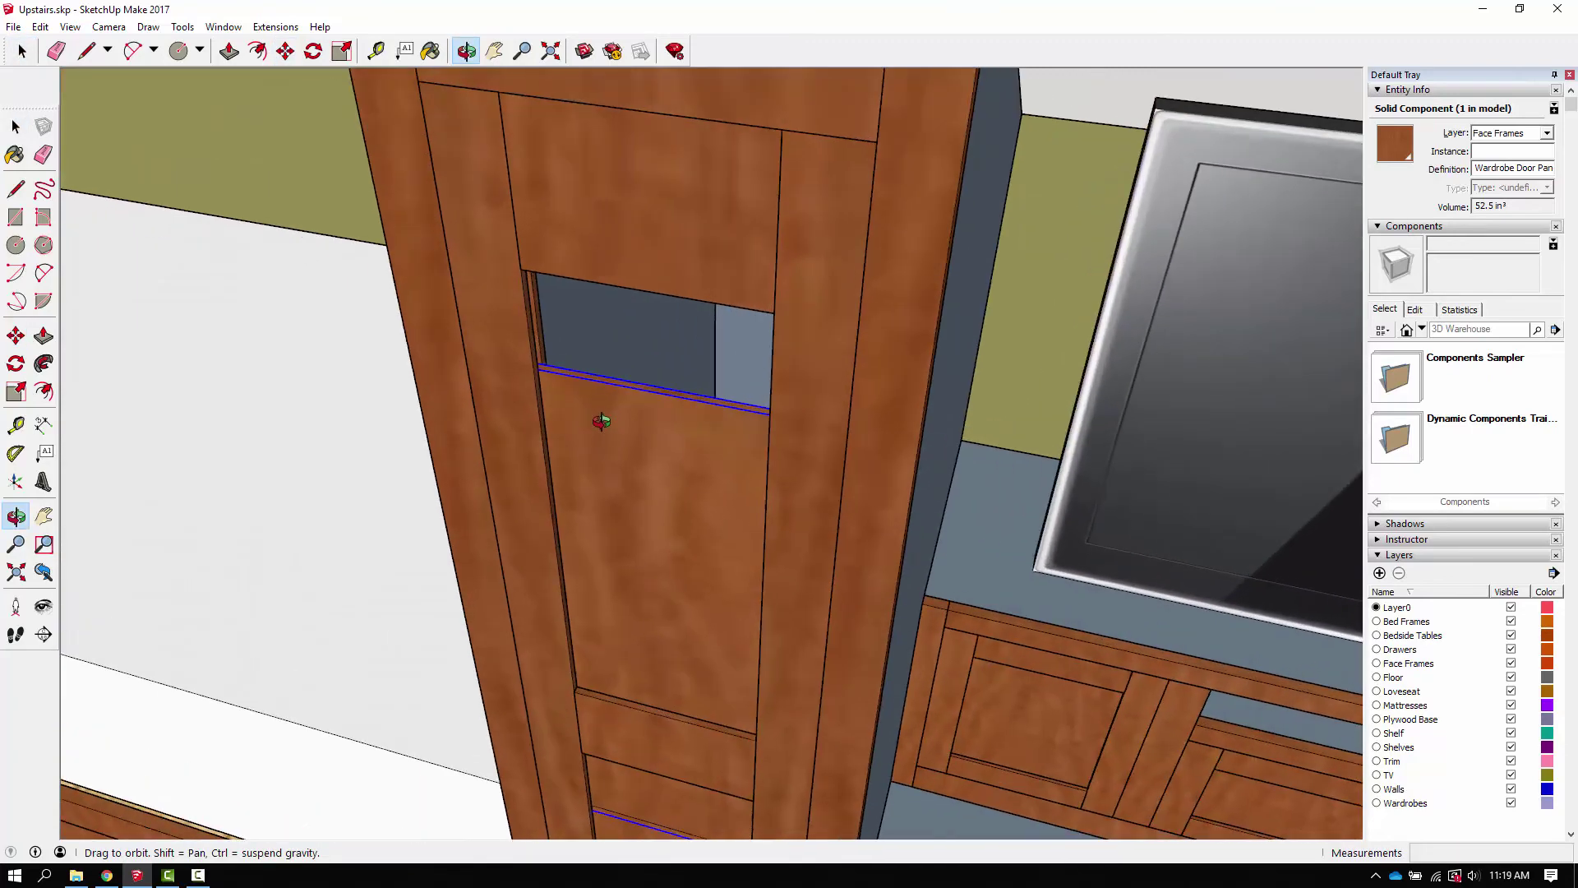
scroll(583, 346, "up", 3)
key("k")
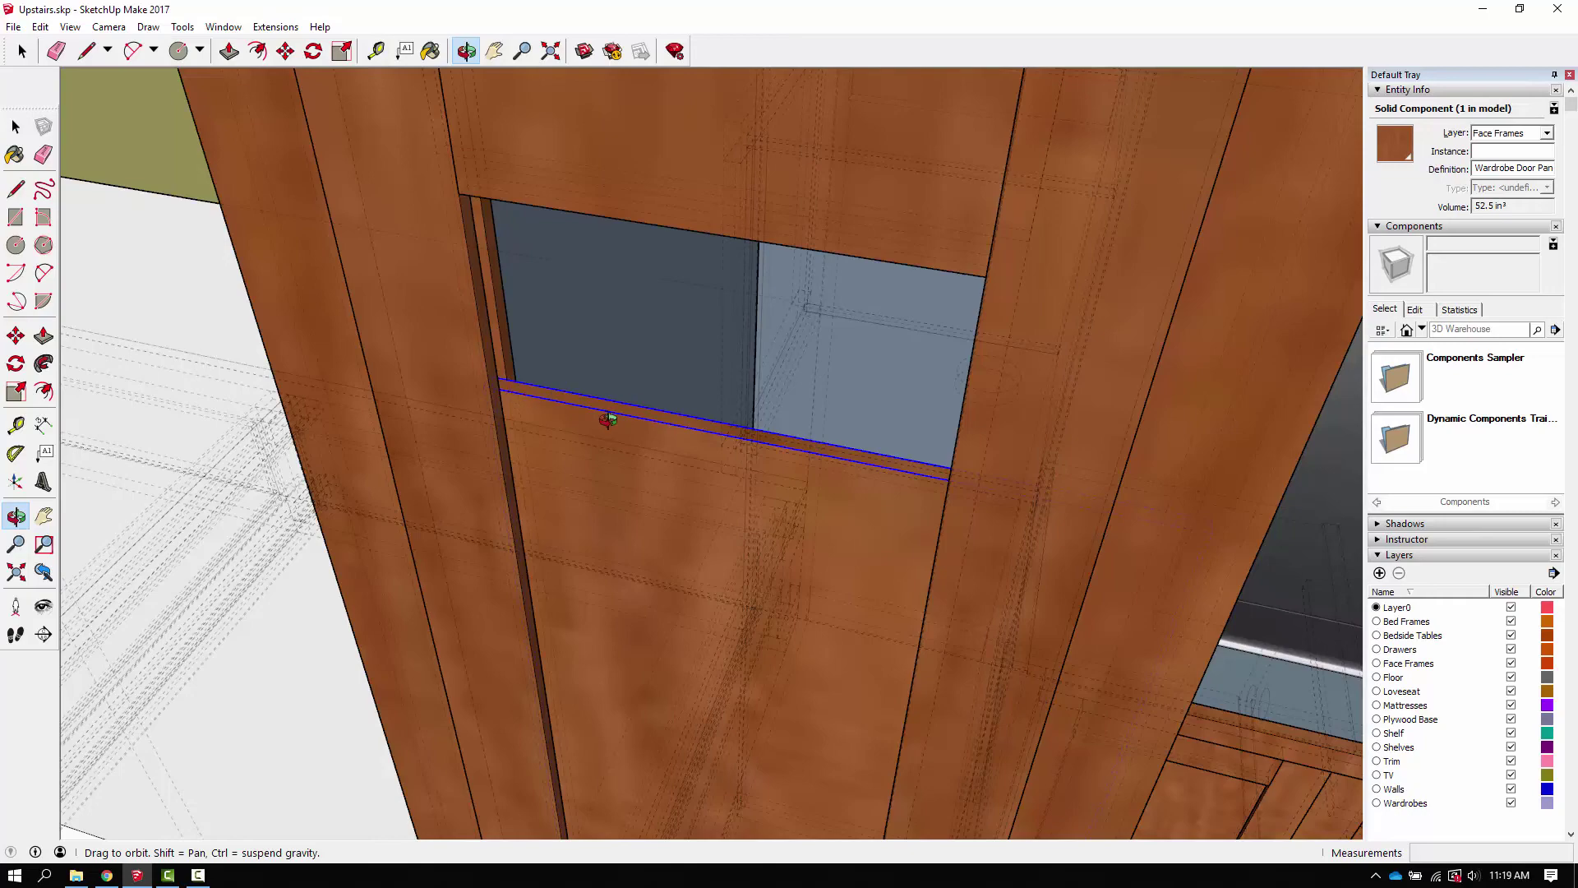
Step: Move the upper door panel straight up about 3 13/64" until its top edge meets the top rail's lower edge
left_click_drag(618, 410, 567, 707)
left_click_drag(610, 354, 595, 423)
scroll(586, 451, "up", 3)
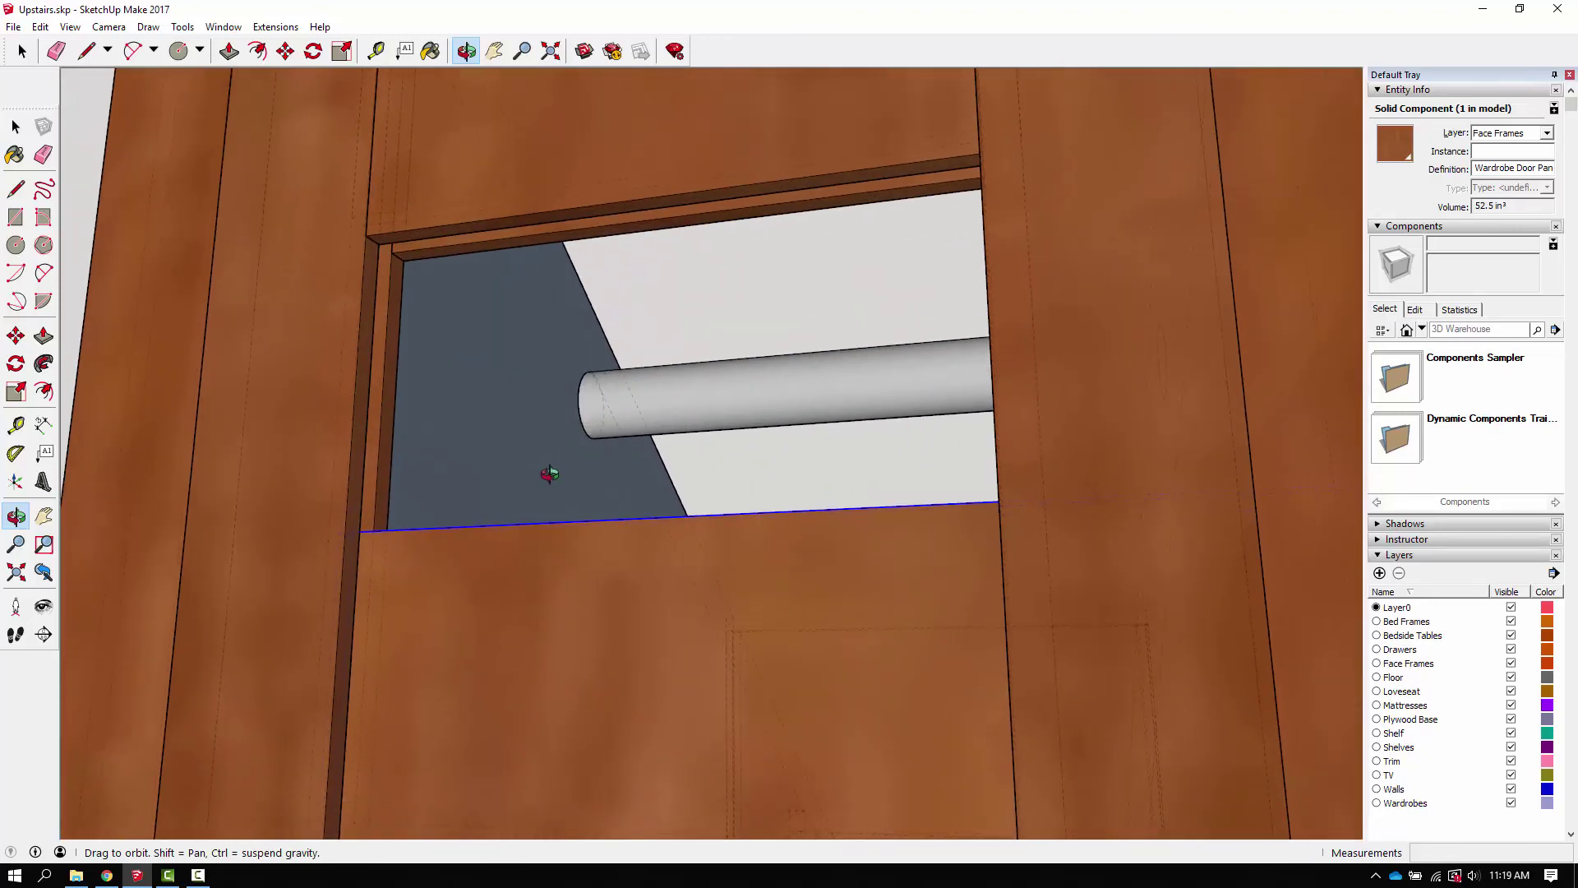
key("m")
left_click(495, 525)
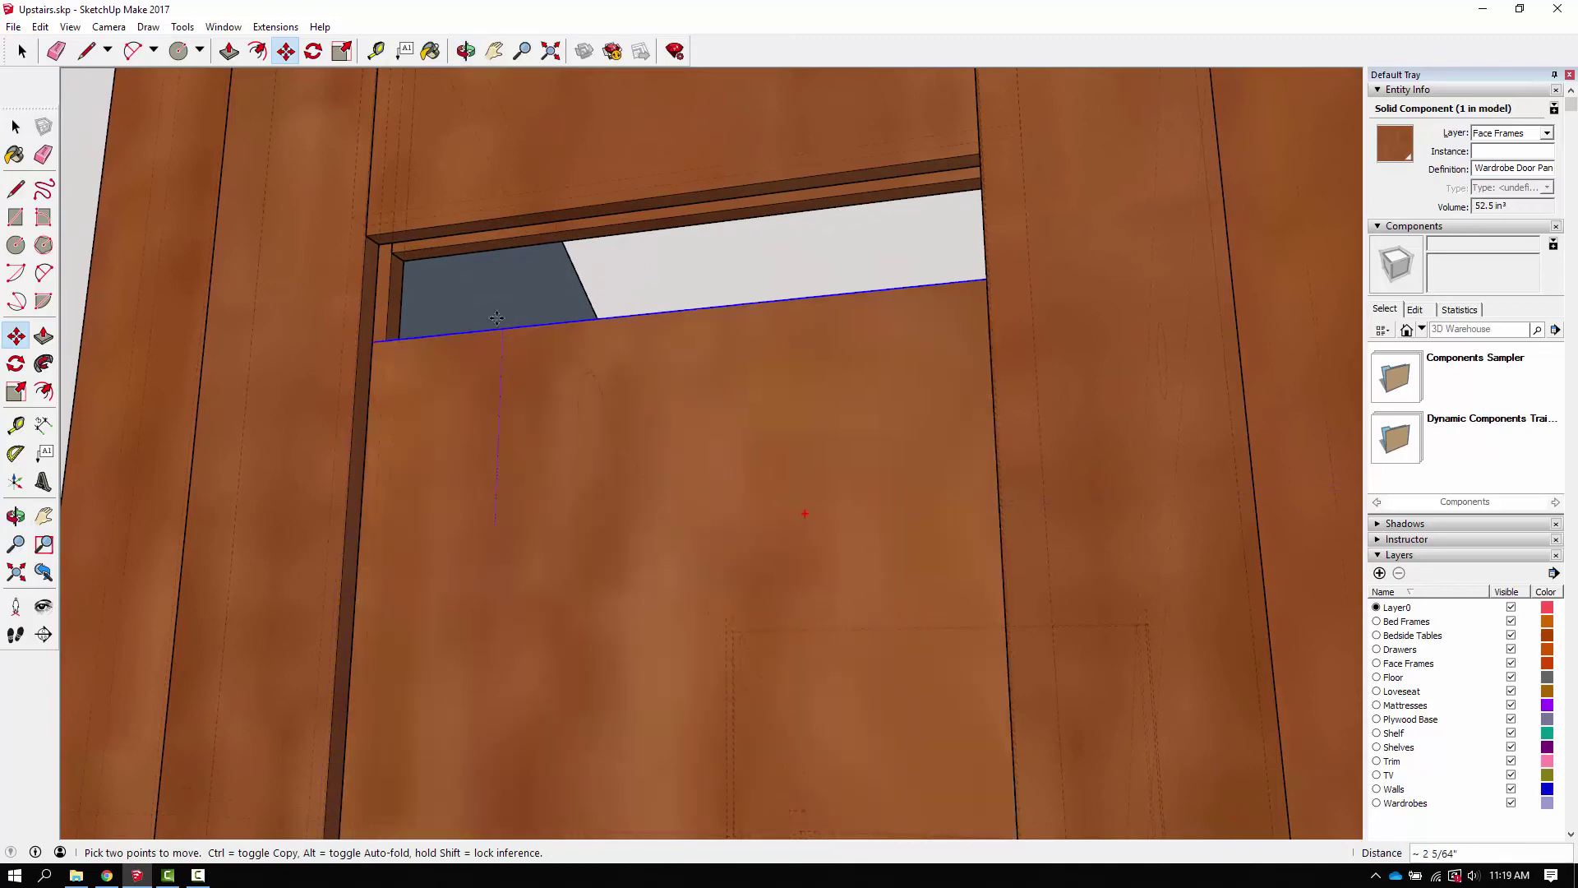
left_click(507, 227)
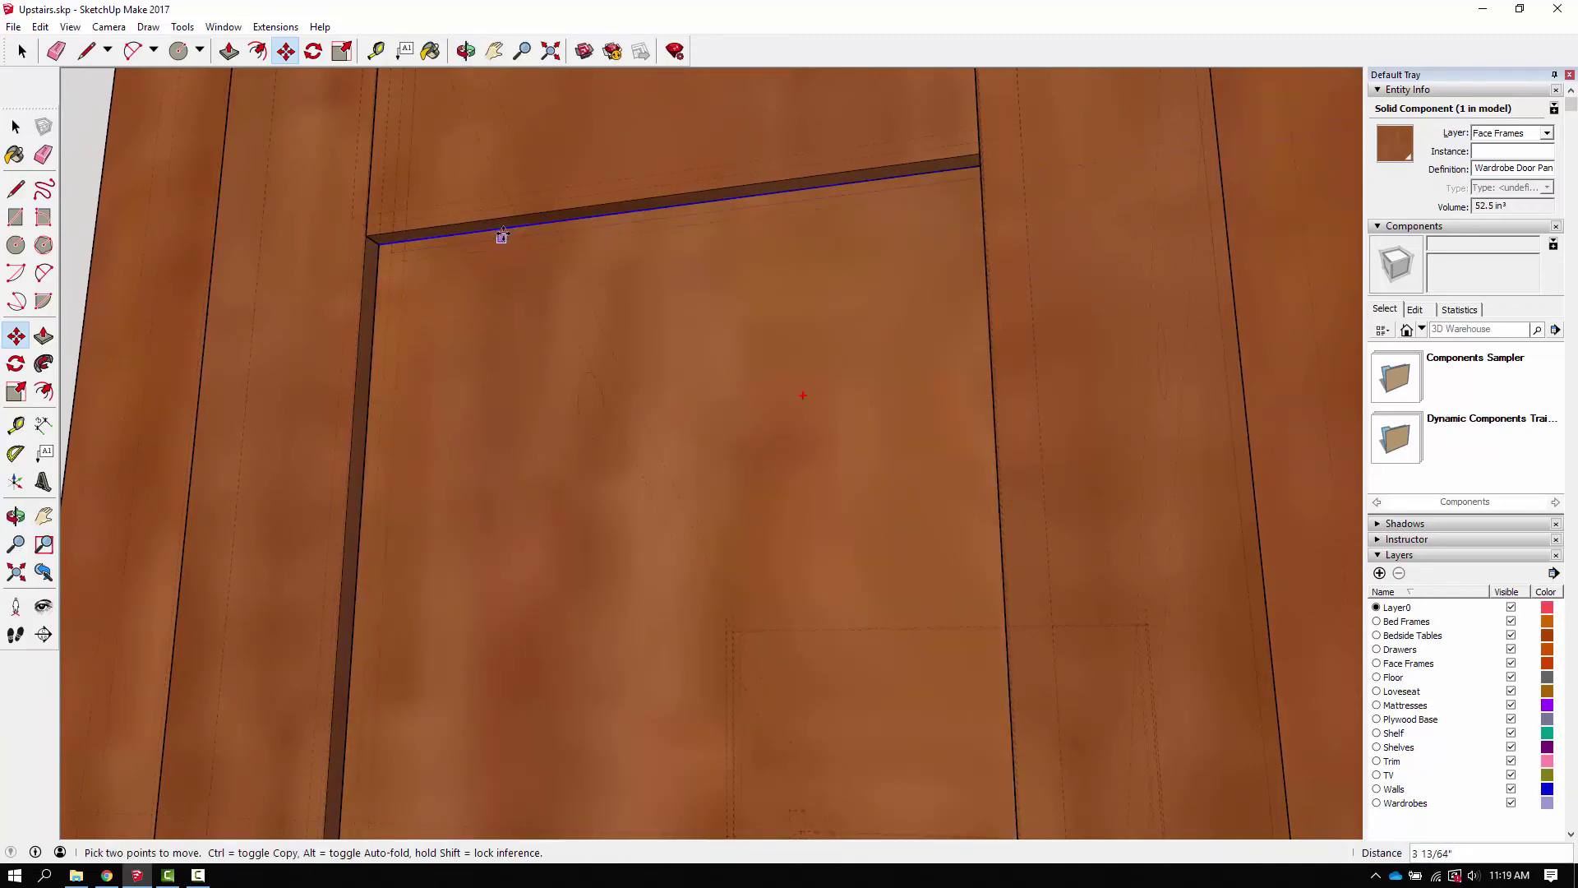
Step: Raise the upper door panel another 1/4" into the top rail's groove
left_click(503, 223)
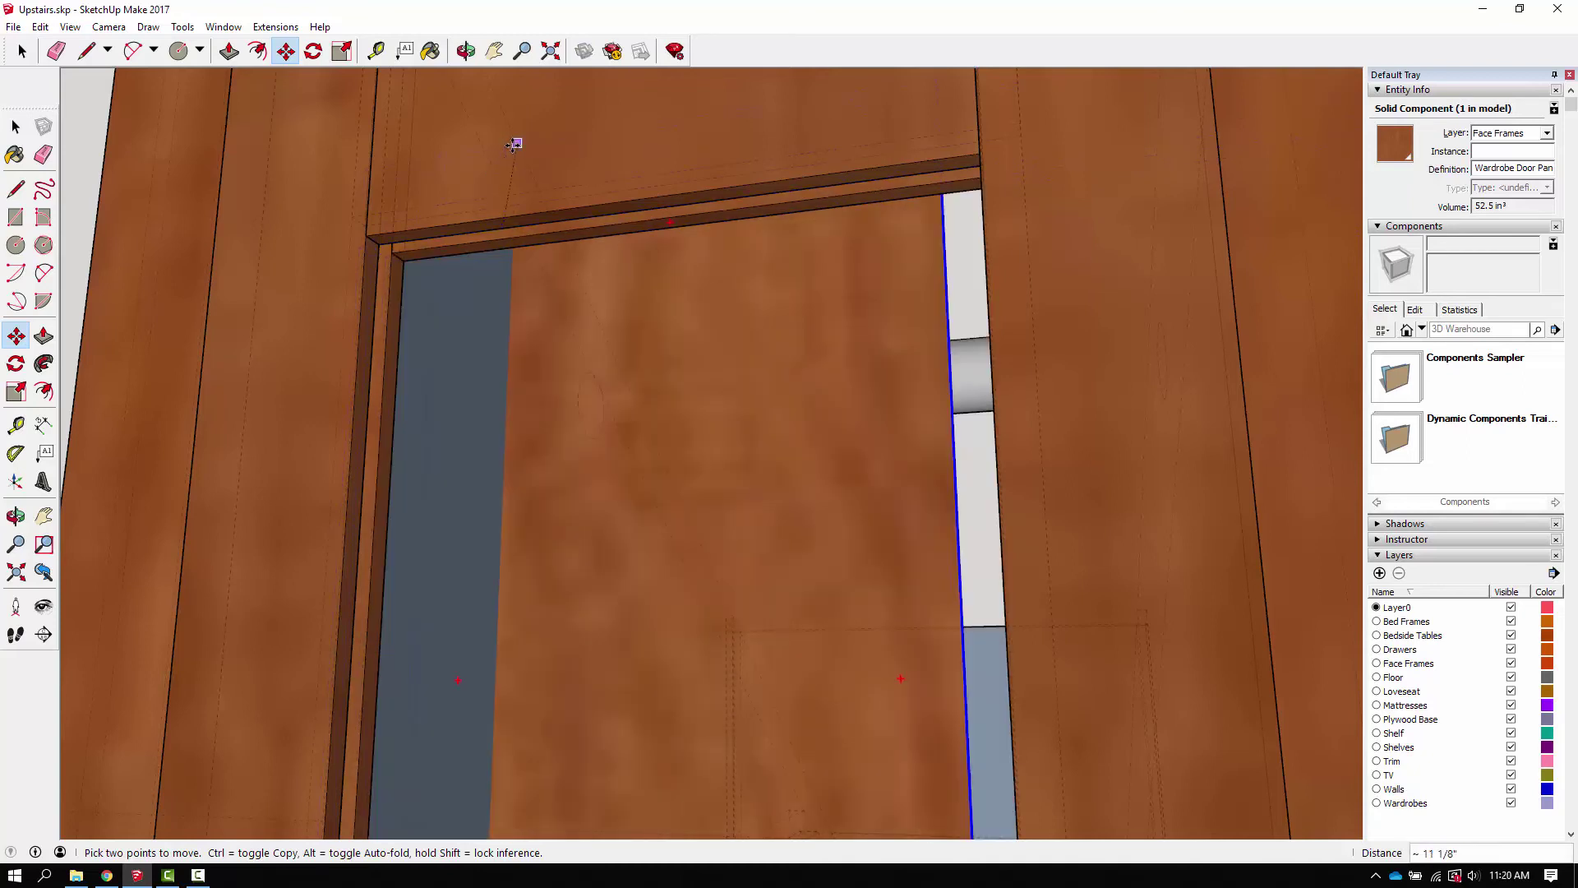
type("1/")
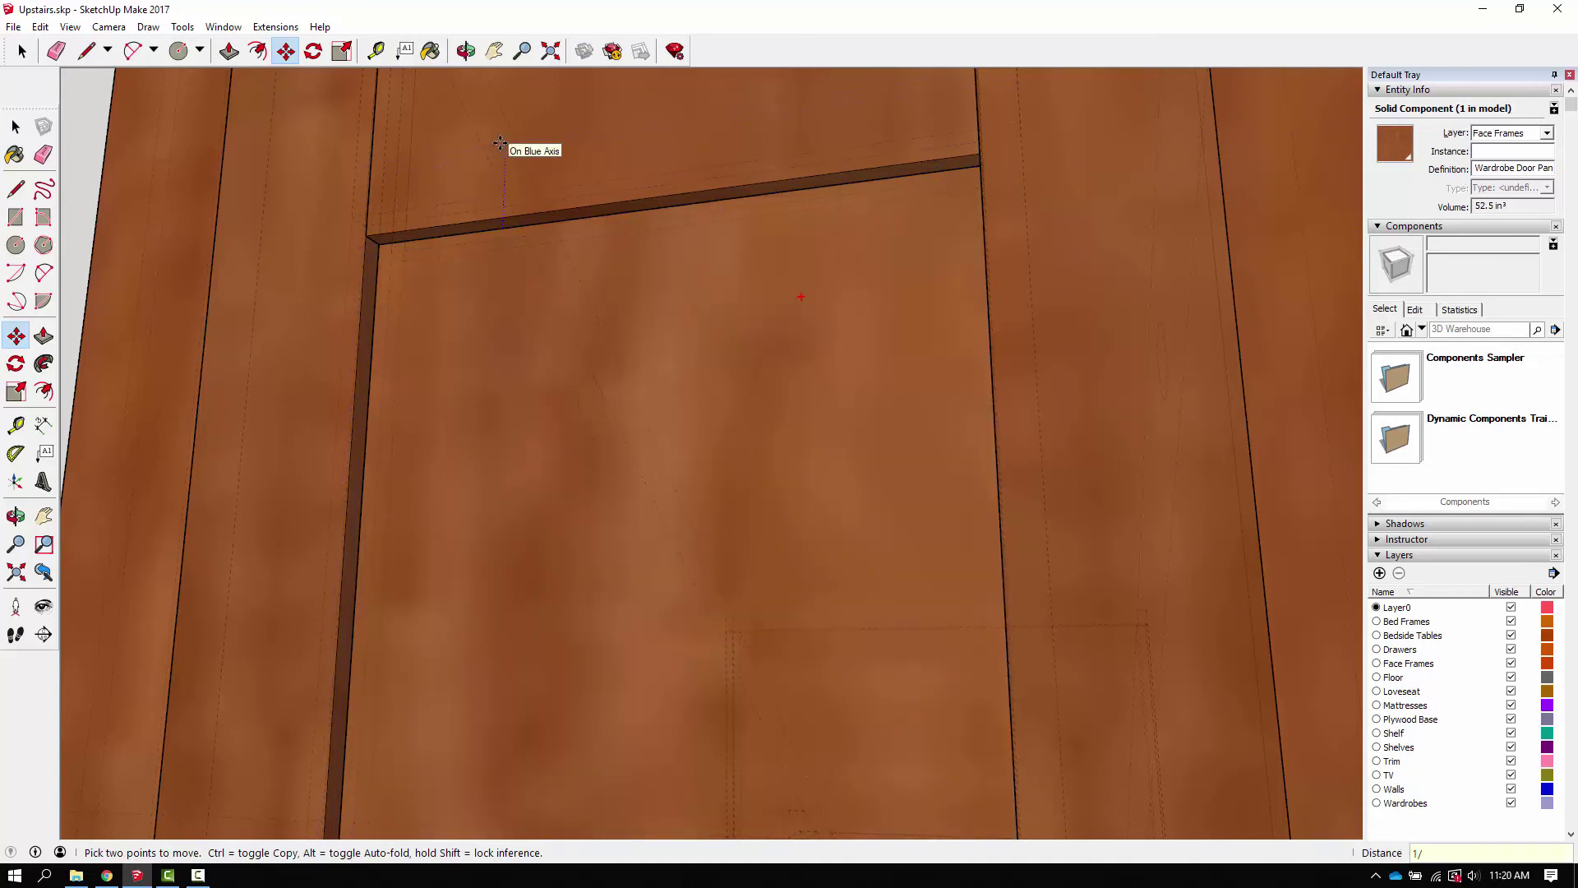
type("4")
key("Return")
Step: Edit the upper door panel and push its bottom face up about 4 9/64" to the middle rail's top edge
scroll(599, 254, "down", 6)
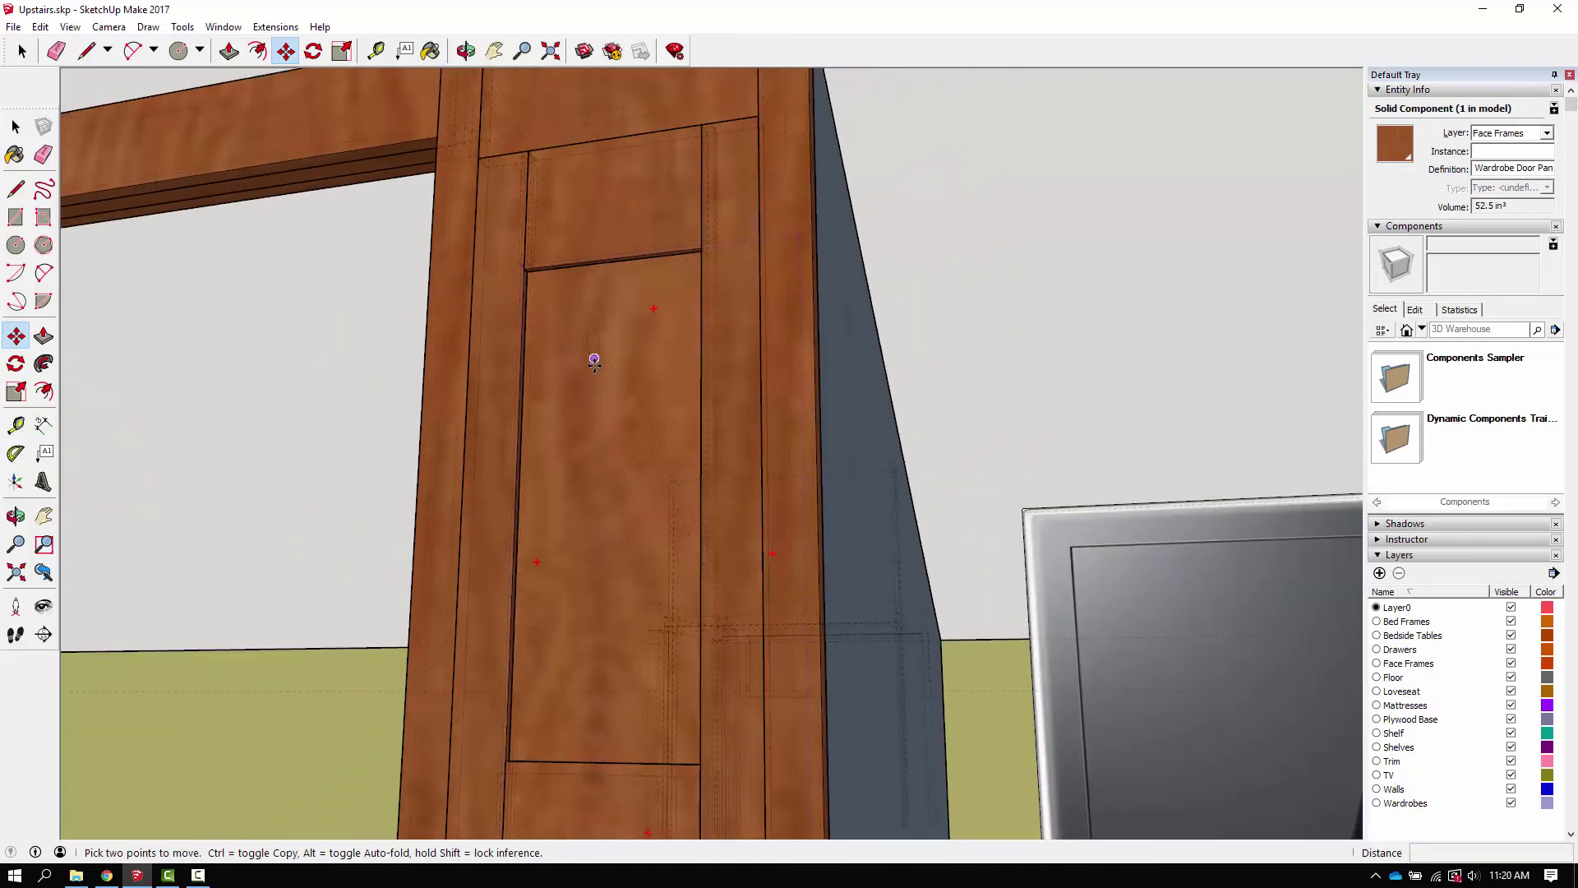
scroll(594, 362, "down", 3)
key("space")
scroll(555, 673, "up", 3)
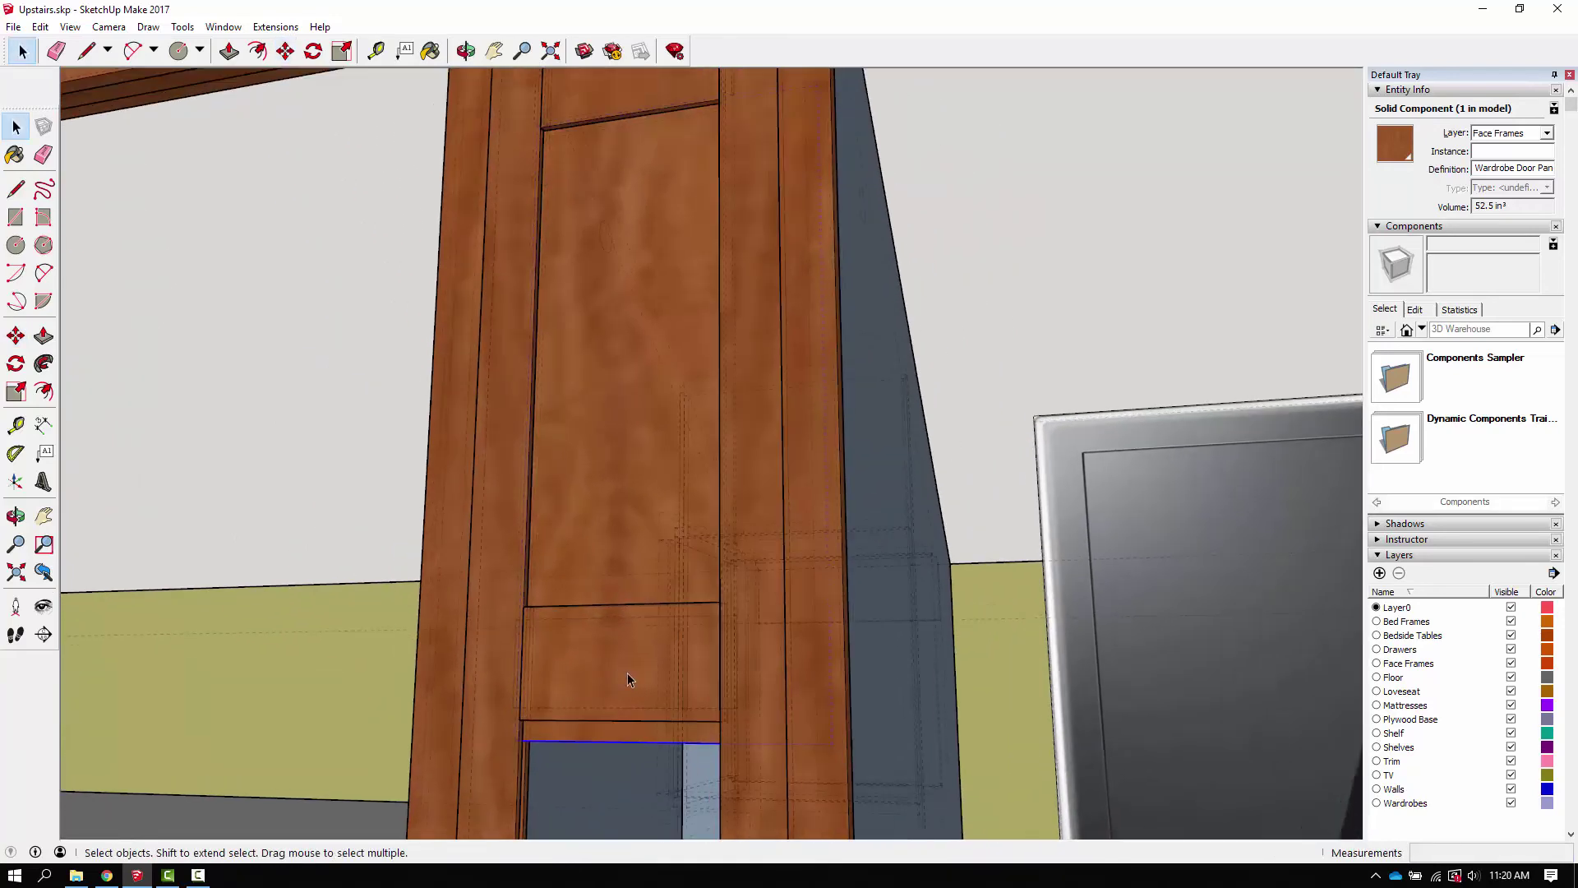
middle_click_drag(628, 673, 589, 615)
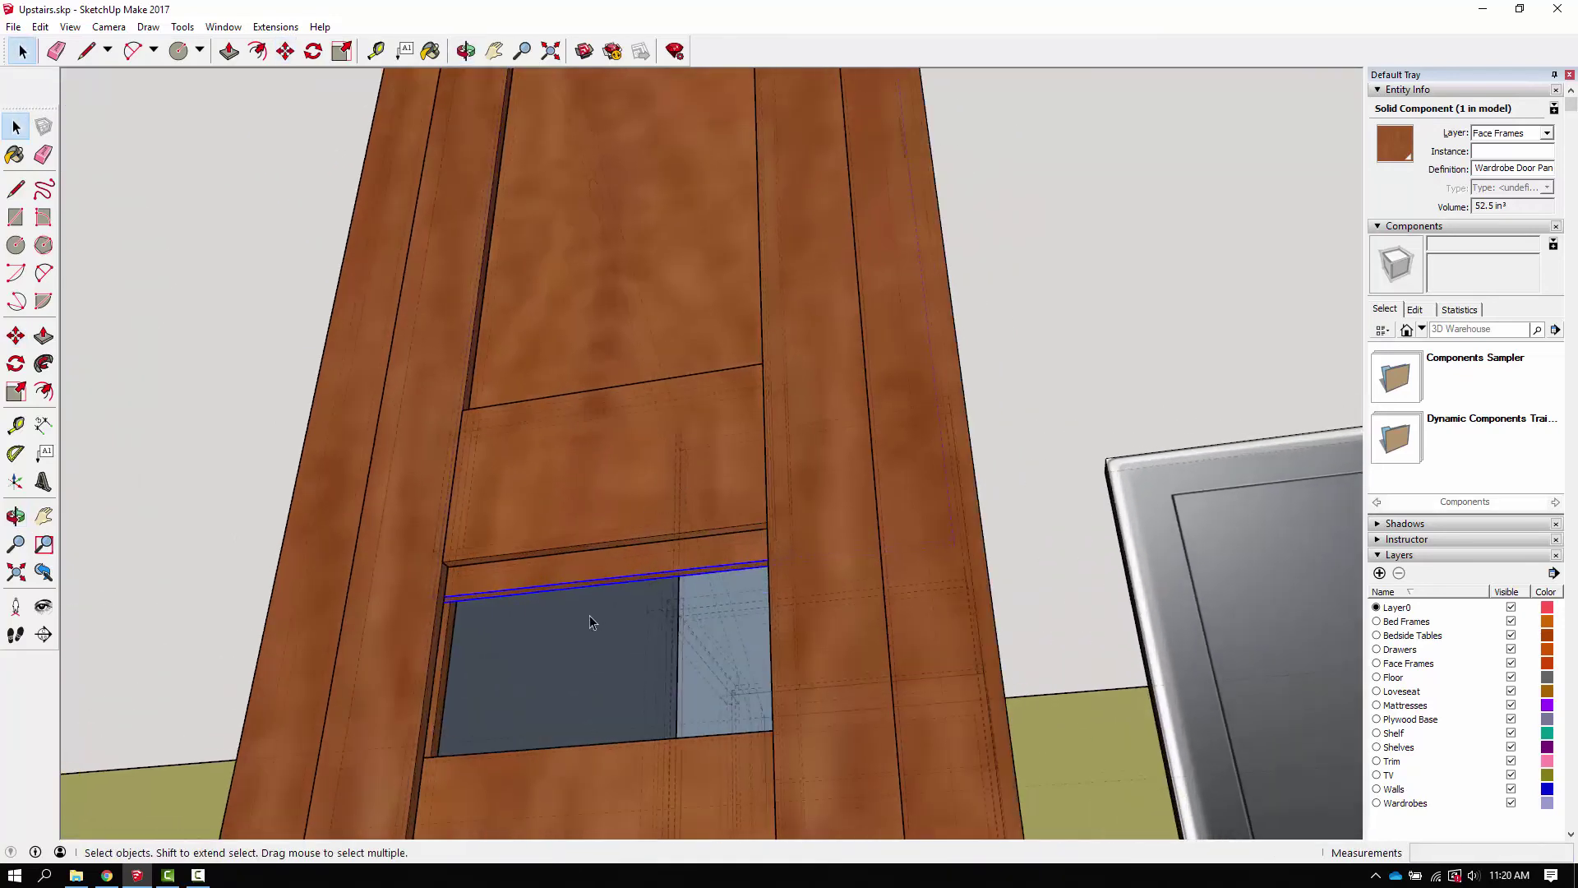
key("p")
scroll(567, 596, "up", 4)
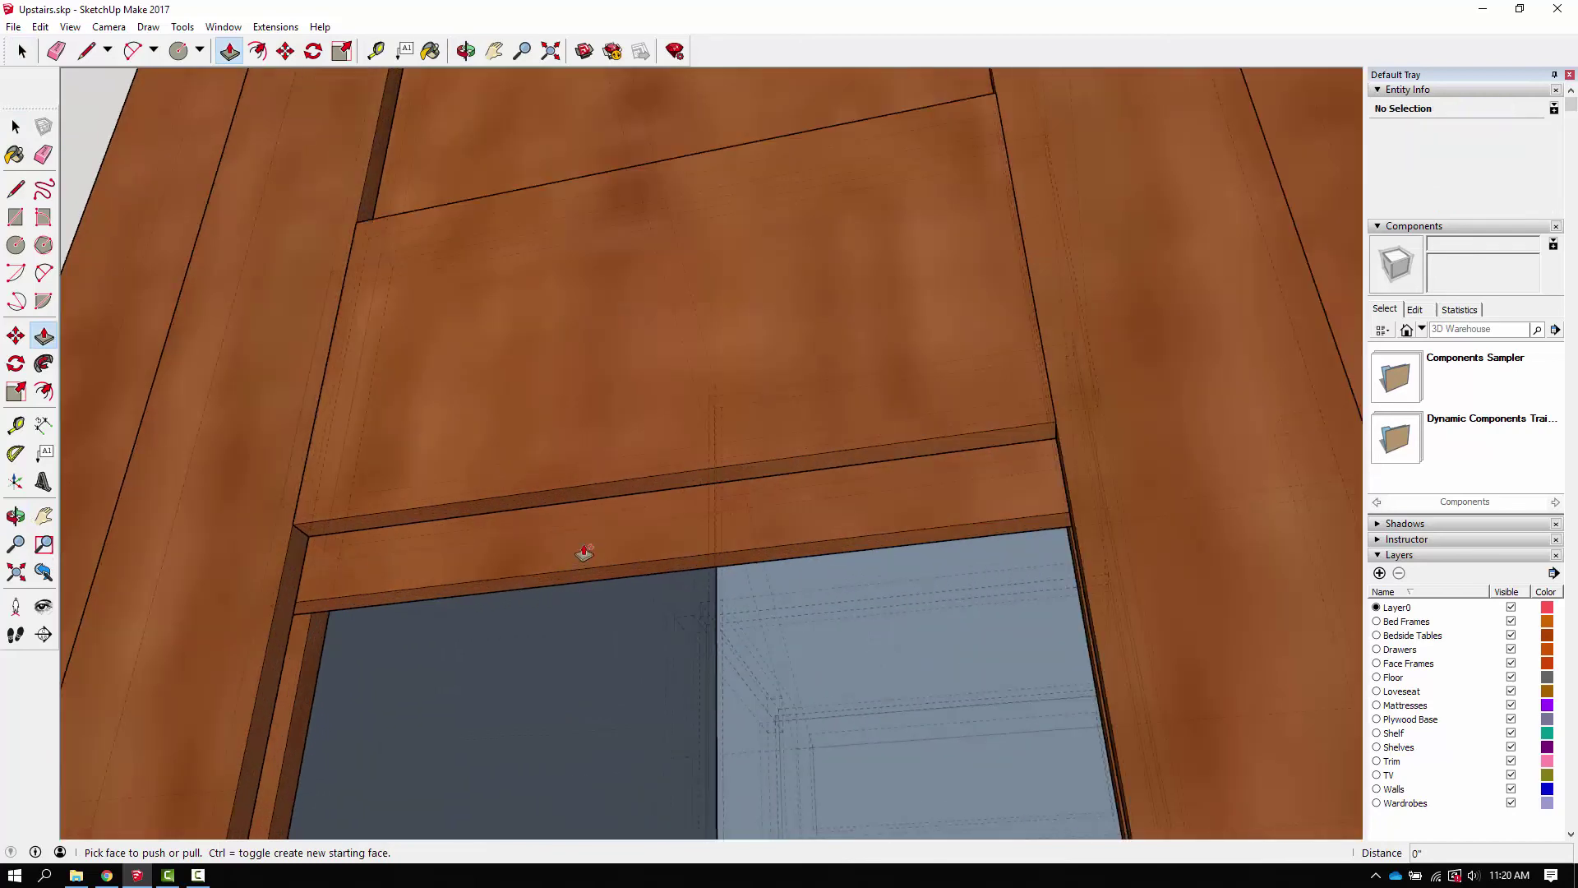
key("space")
double_click(584, 544)
key("p")
left_click(576, 586)
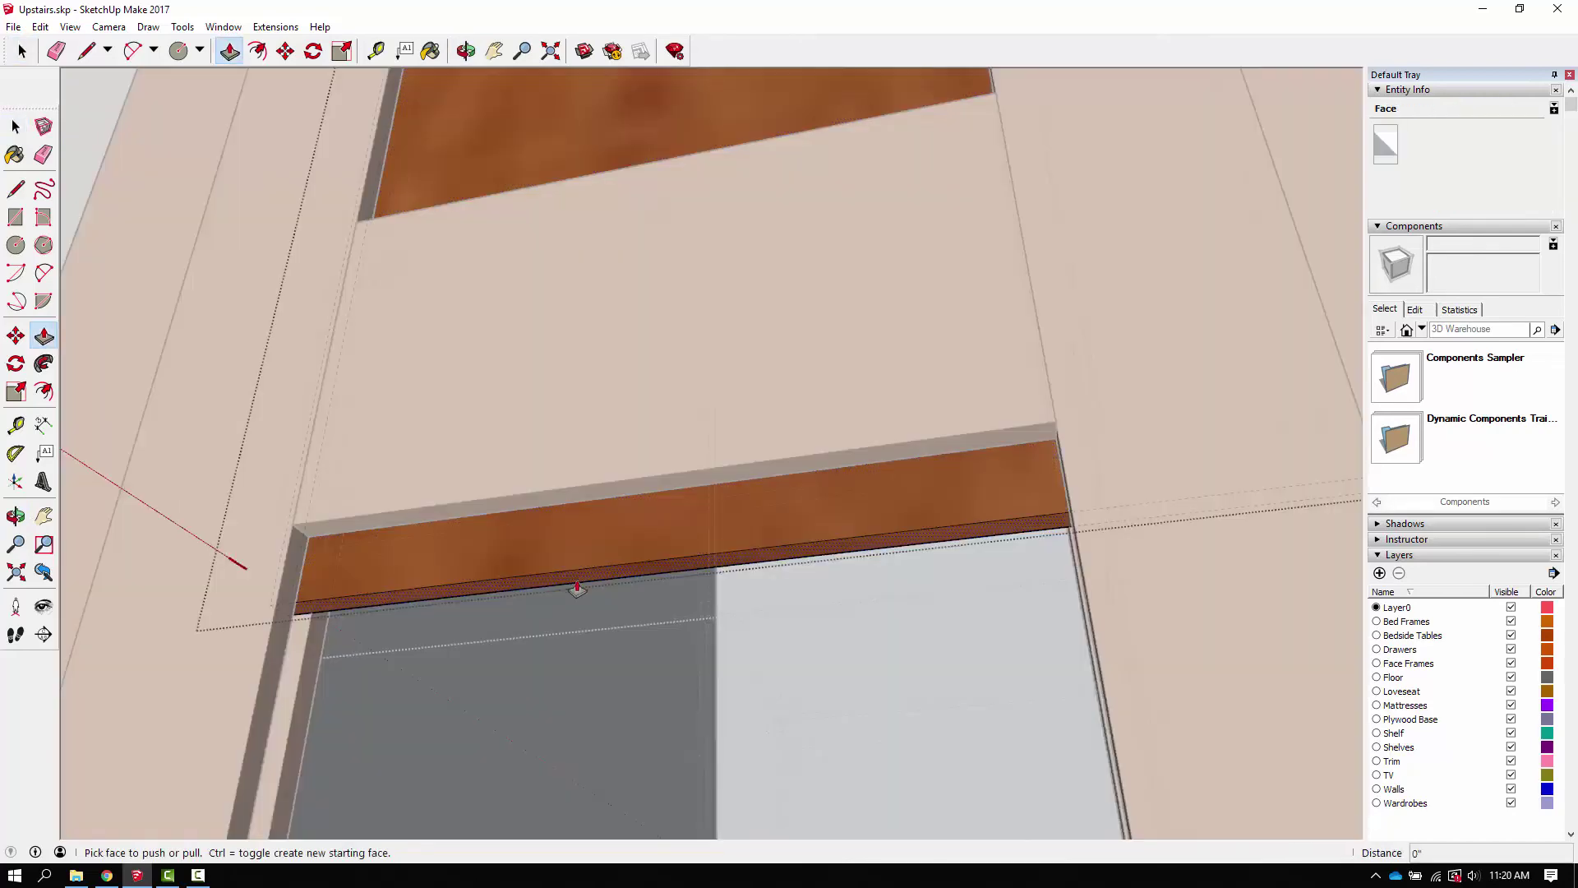
left_click(533, 193)
Step: Pull the upper panel's bottom face down 1/4" into the middle rail's groove and finish editing the panel
scroll(534, 196, "up", 4)
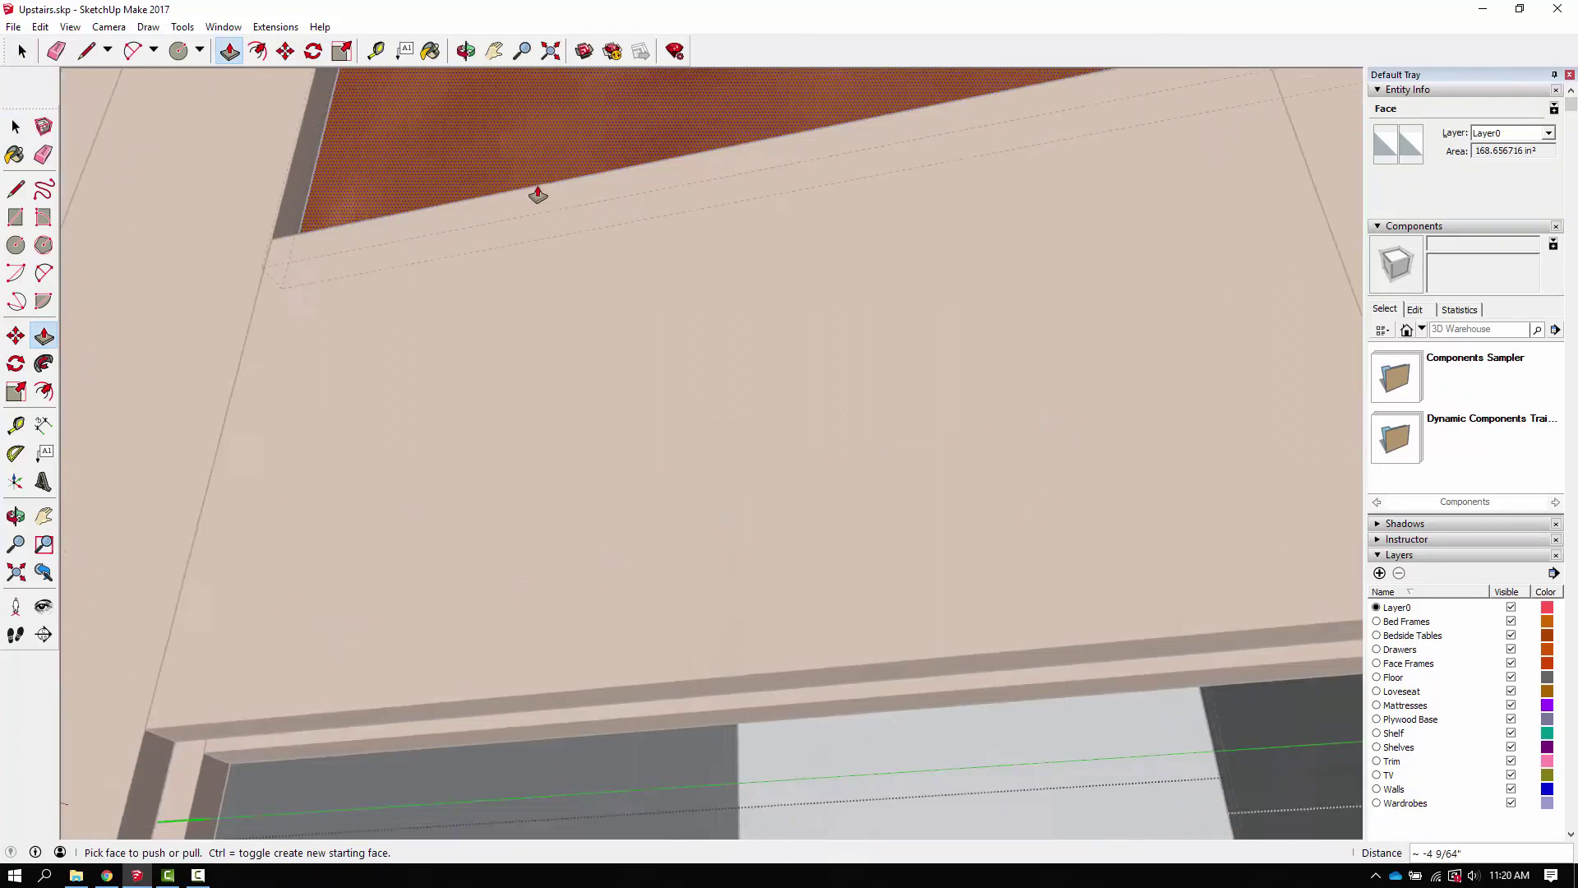
left_click(560, 265)
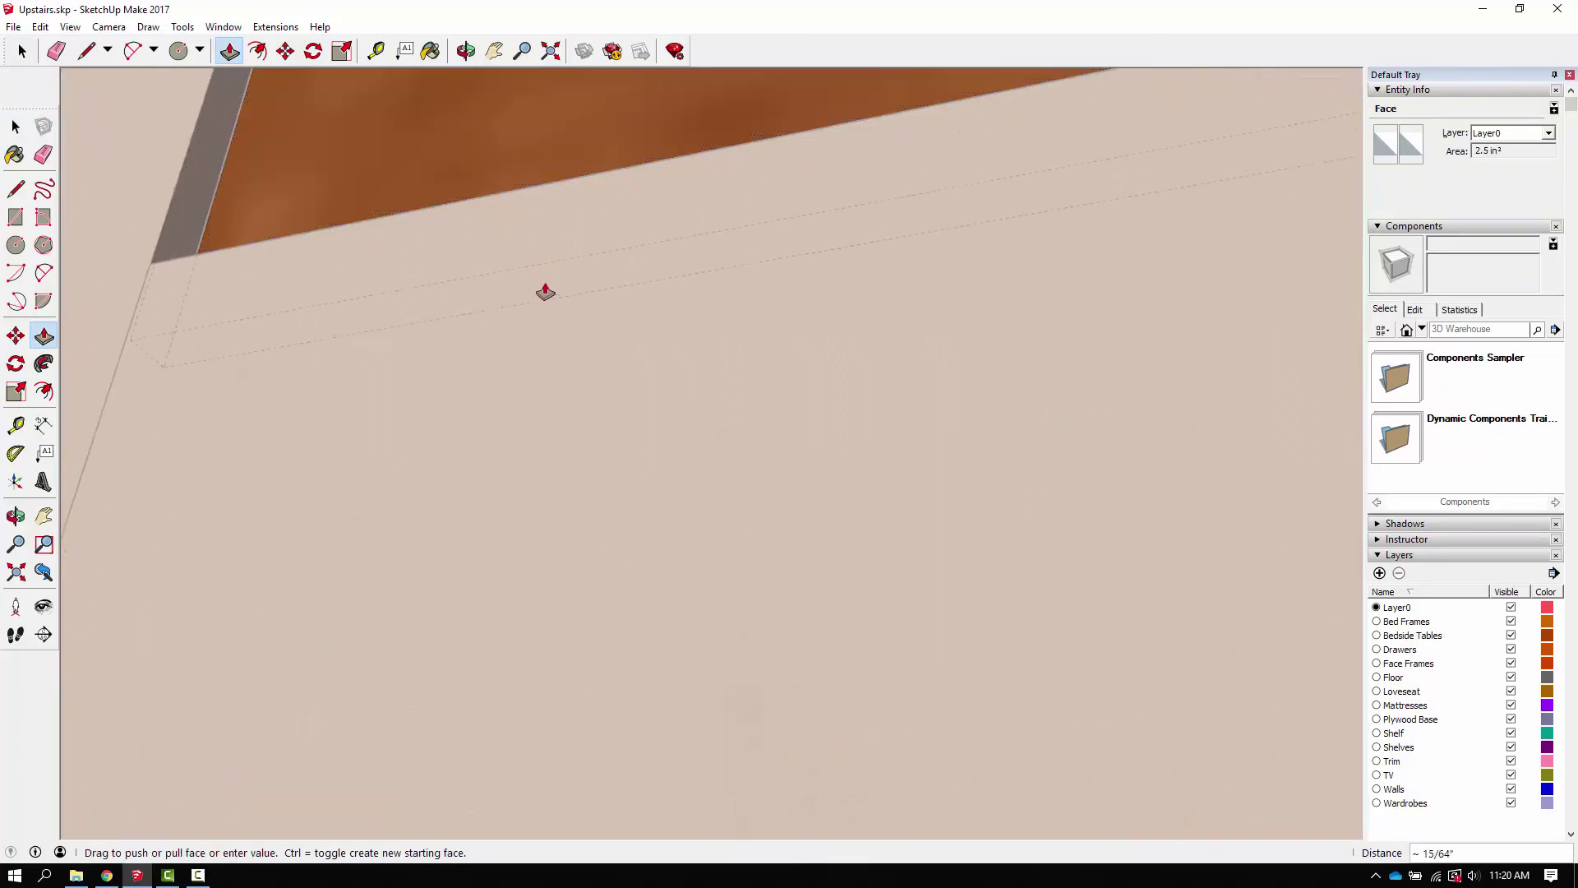
type("1/")
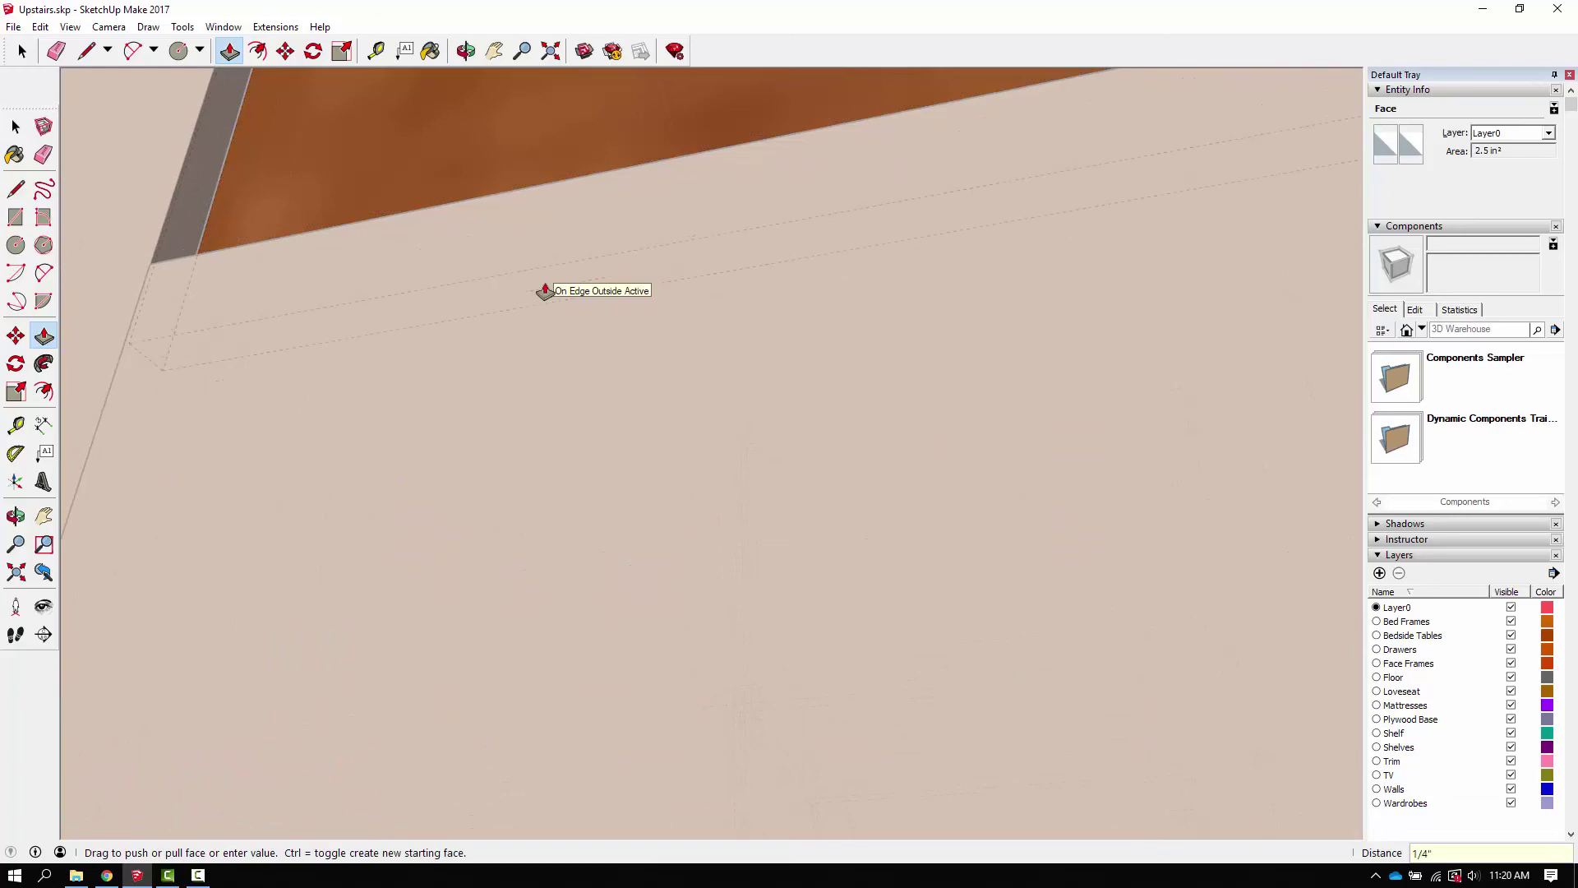
type("4")
key("Return")
scroll(559, 354, "down", 5)
scroll(571, 426, "down", 3)
key("space")
left_click(1088, 324)
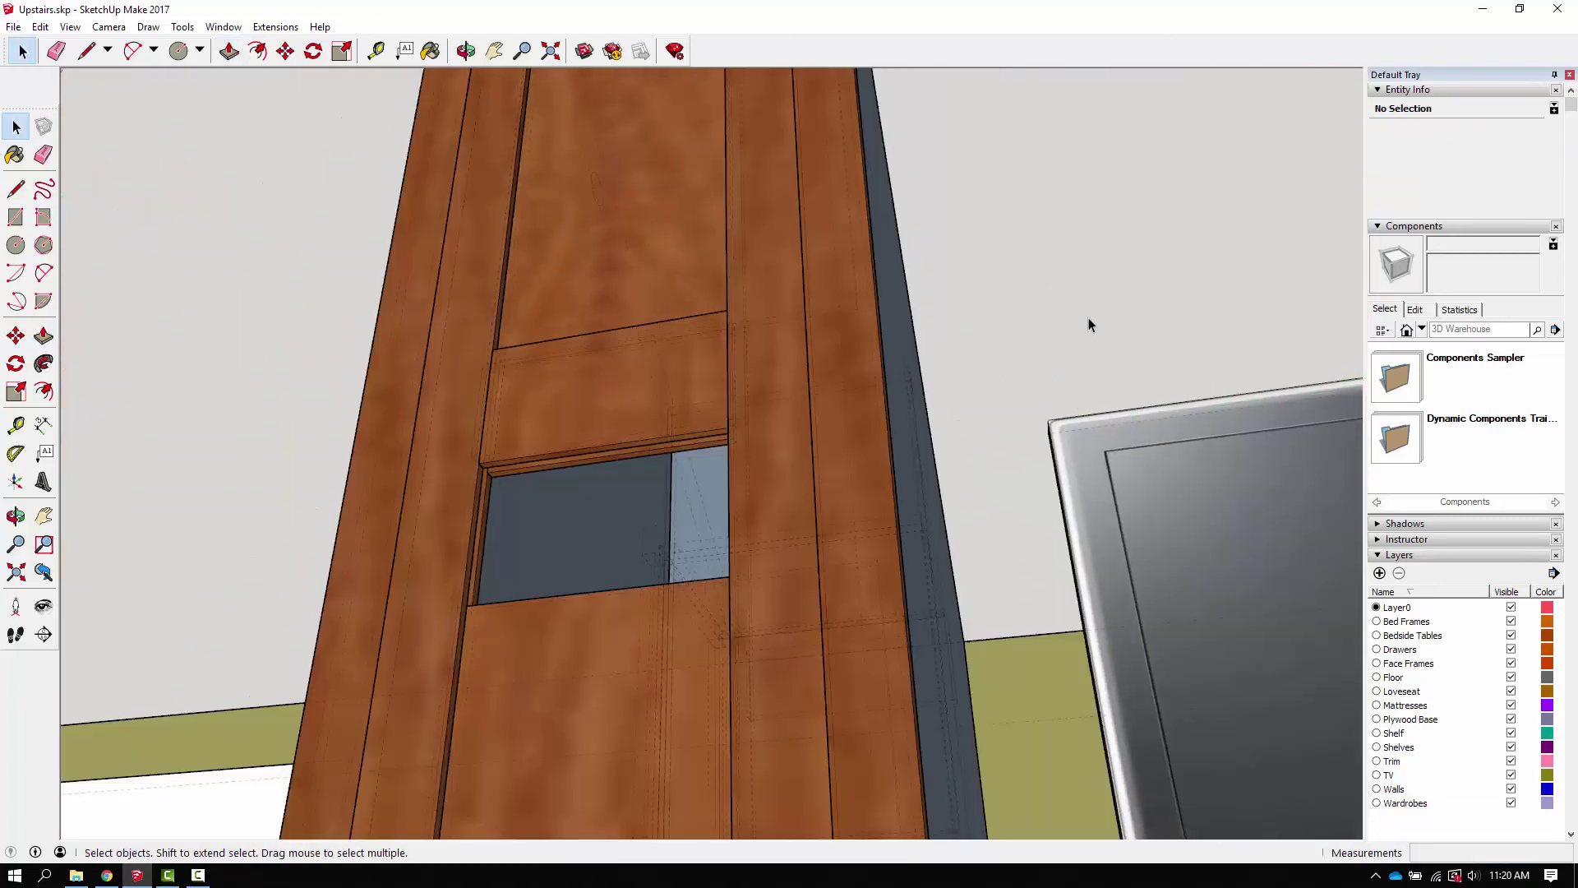
Step: Edit the lower door panel and extend its top face up to the middle rail plus 1/4" into the groove
middle_click_drag(766, 531, 727, 354)
scroll(649, 467, "up", 4)
right_click(642, 536)
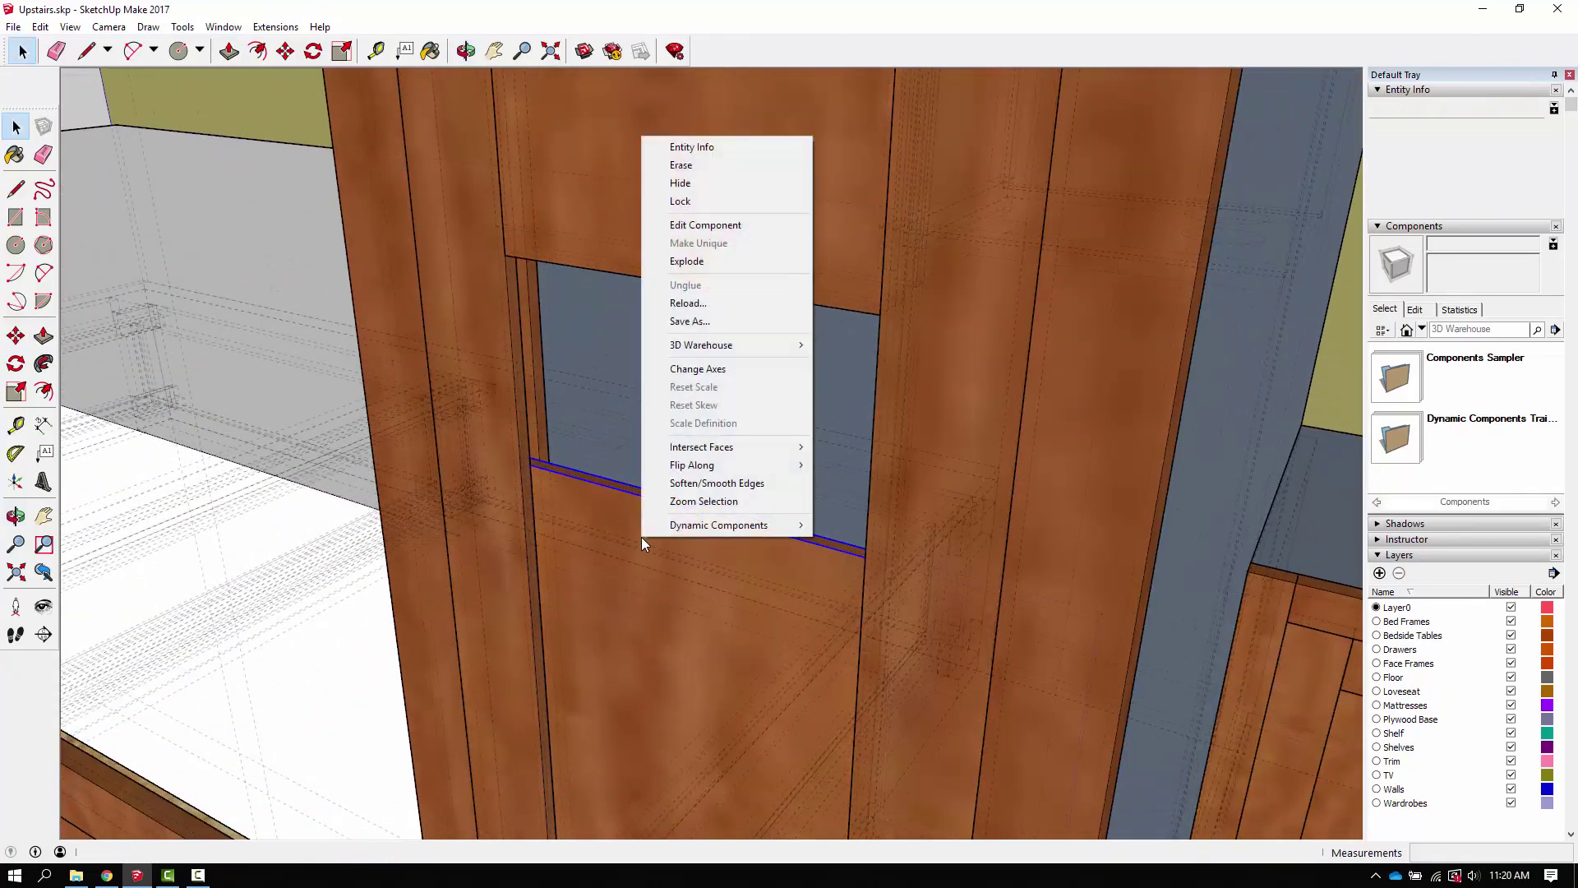
double_click(588, 520)
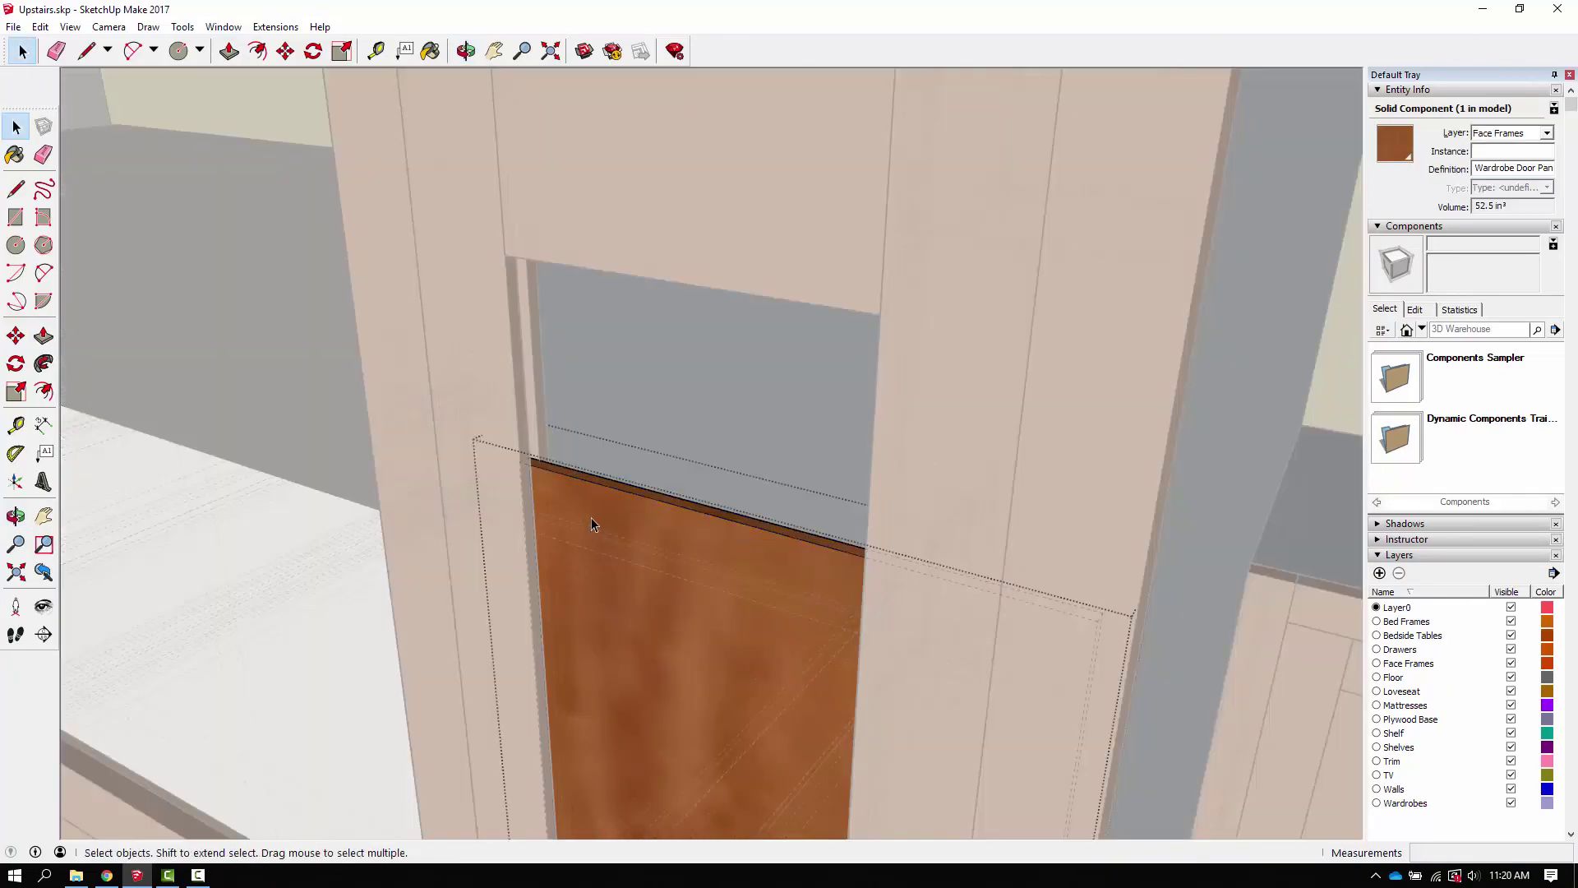
scroll(590, 517, "up", 3)
key("p")
left_click_drag(653, 485, 644, 136)
scroll(648, 170, "up", 2)
key("space")
scroll(647, 148, "down", 5)
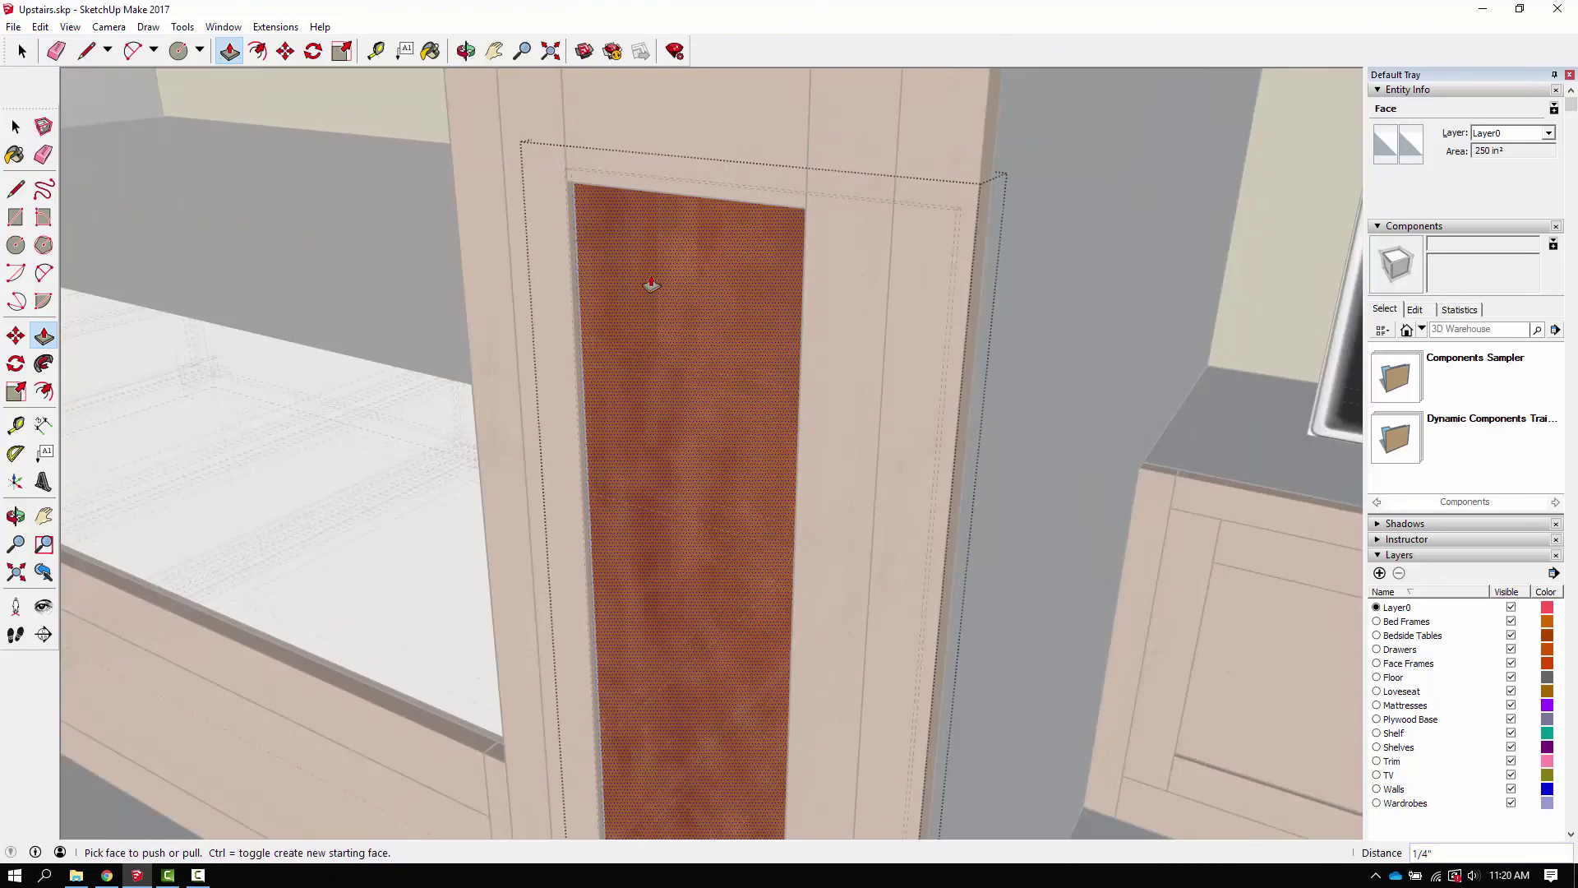
scroll(680, 302, "down", 6)
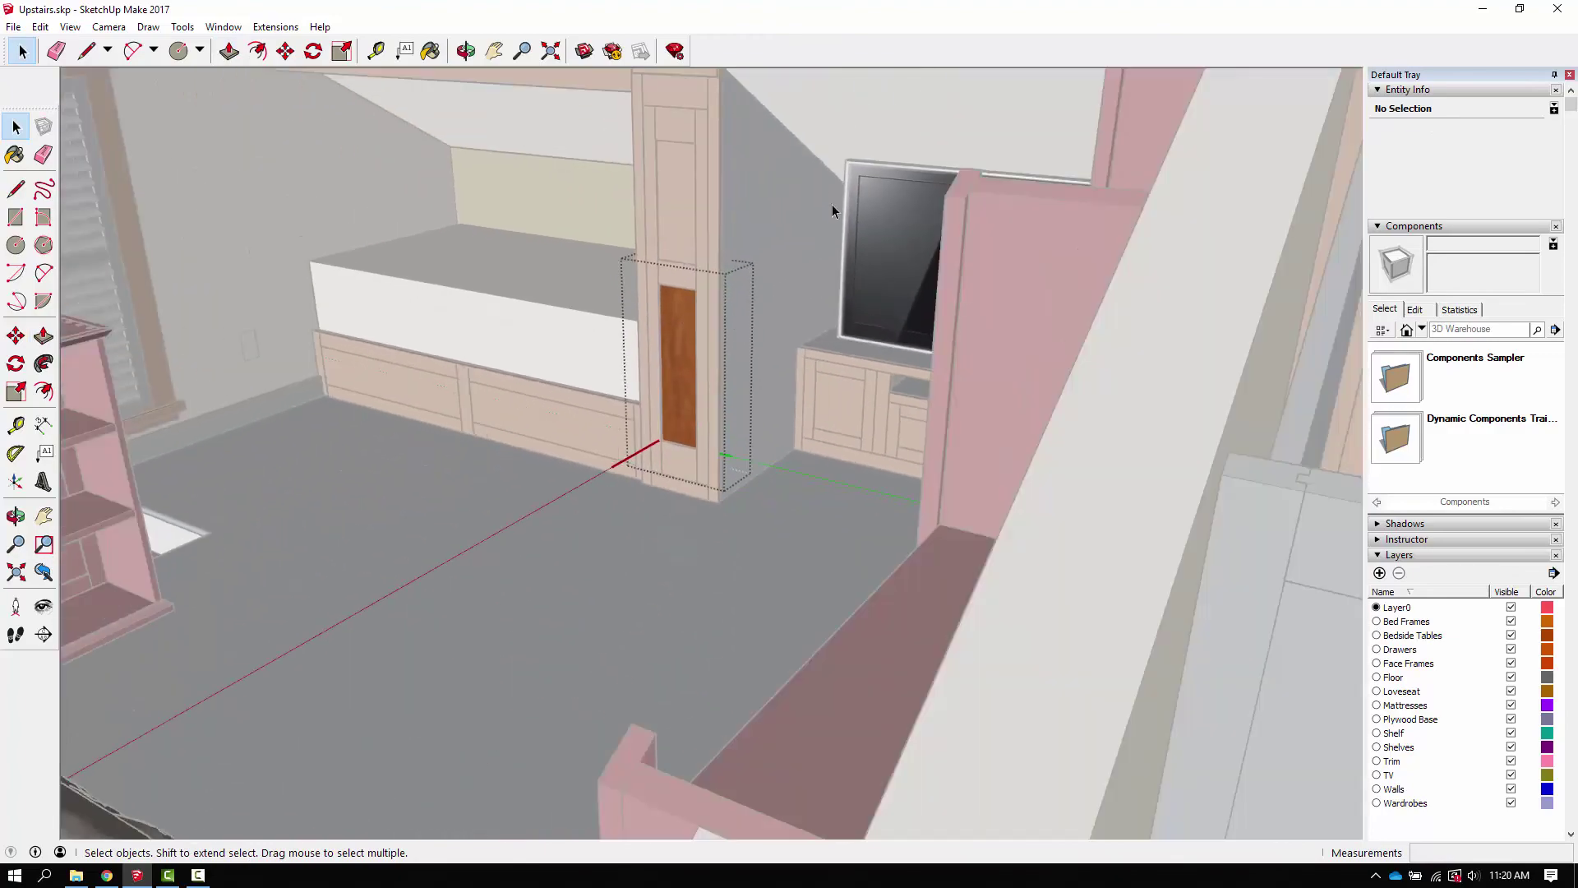
left_click(863, 117)
middle_click_drag(636, 225, 651, 462)
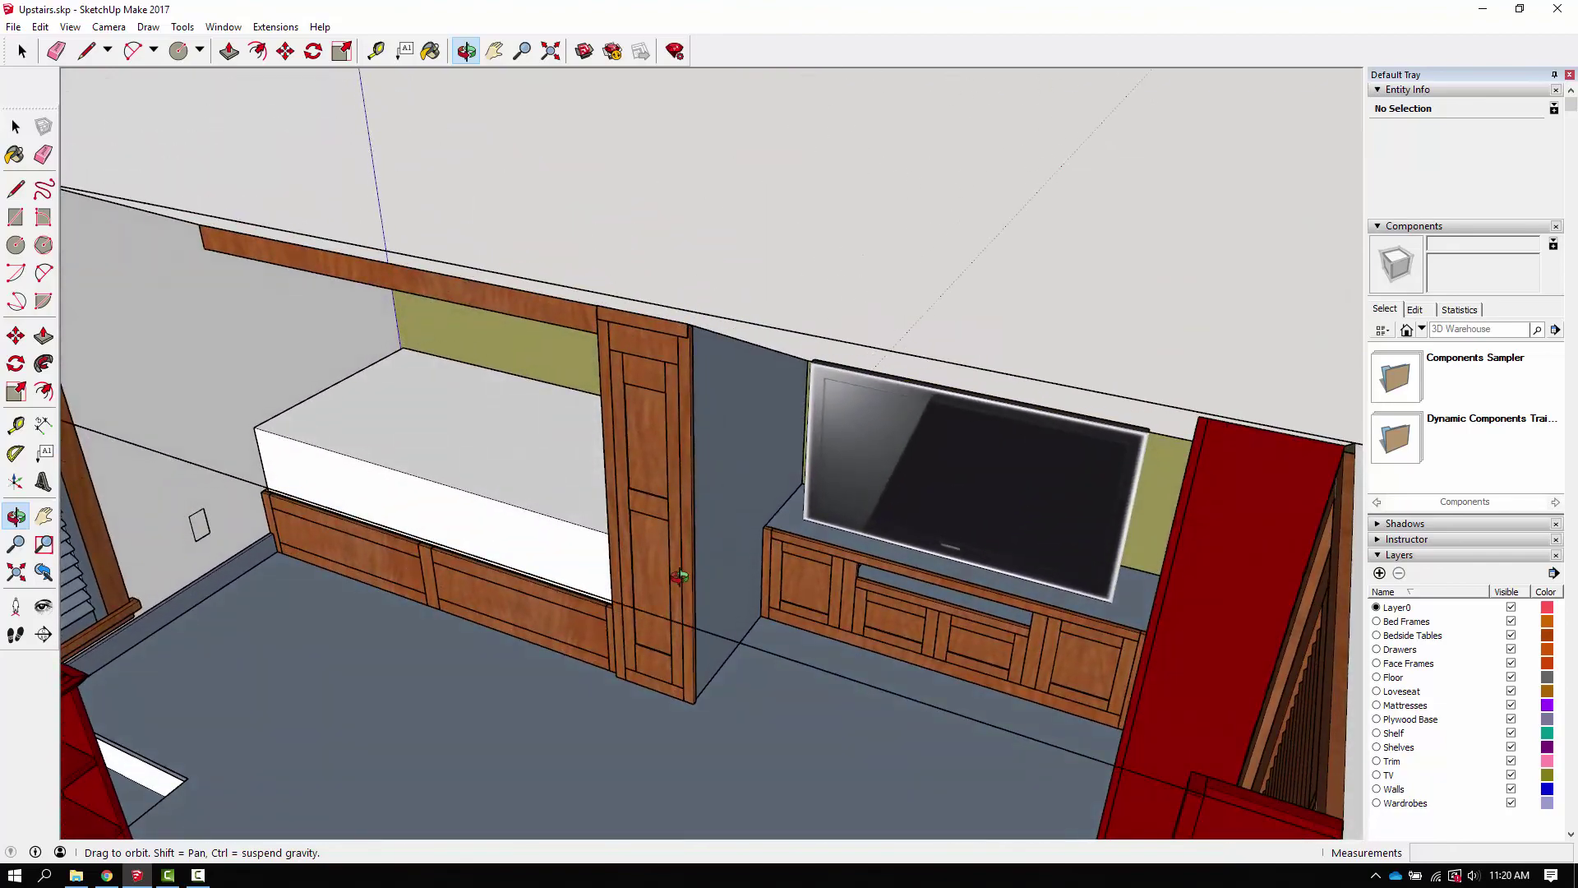
middle_click_drag(662, 670, 794, 467)
scroll(717, 611, "up", 3)
middle_click_drag(694, 630, 789, 529, "shift")
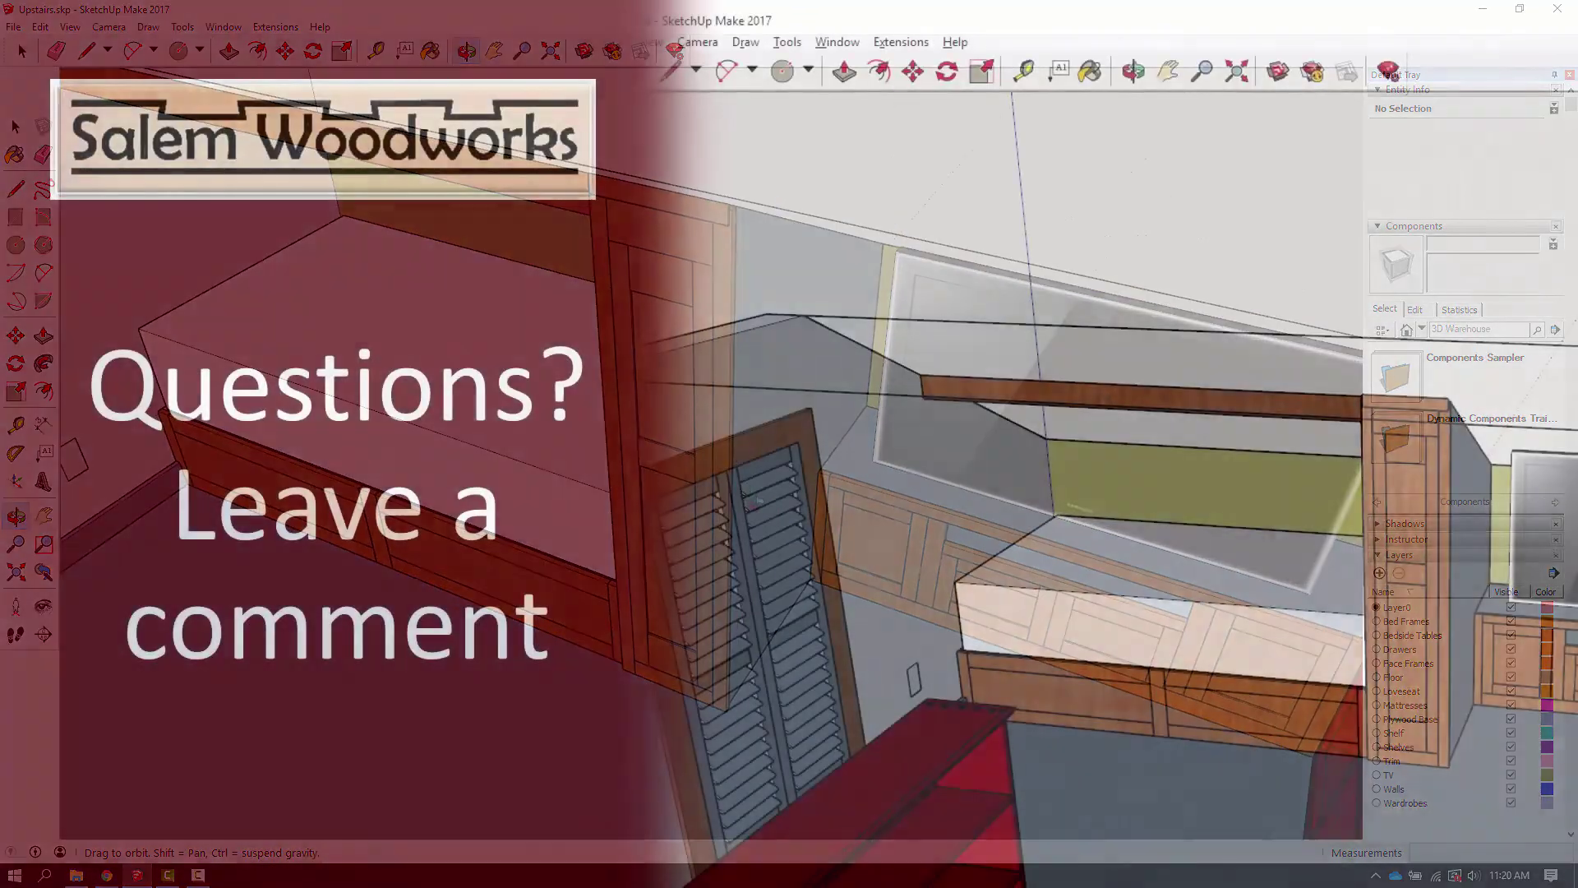